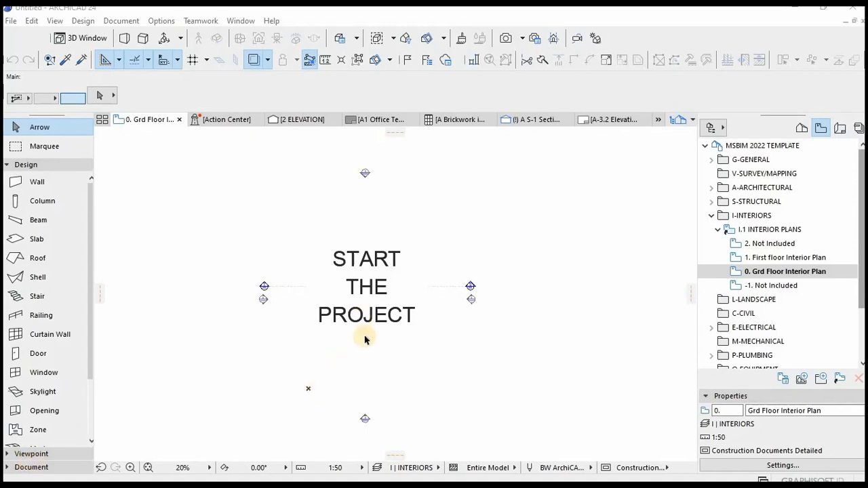
scroll(478, 285, "down", 2)
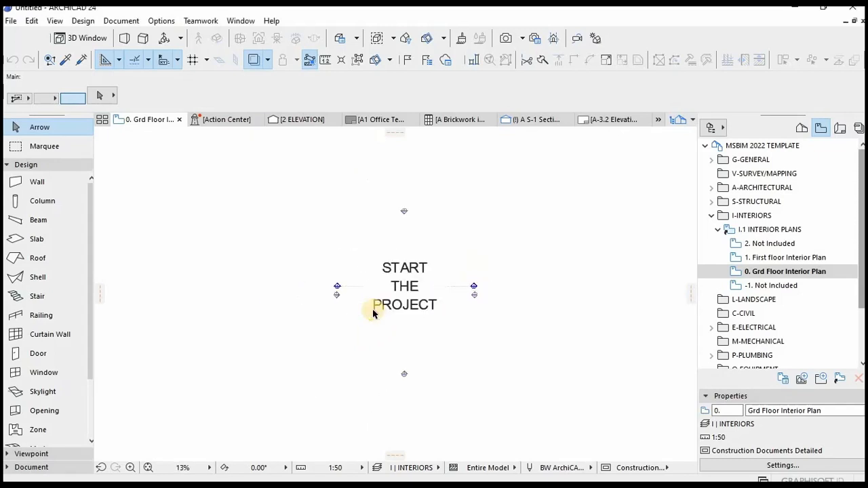
scroll(455, 226, "up", 3)
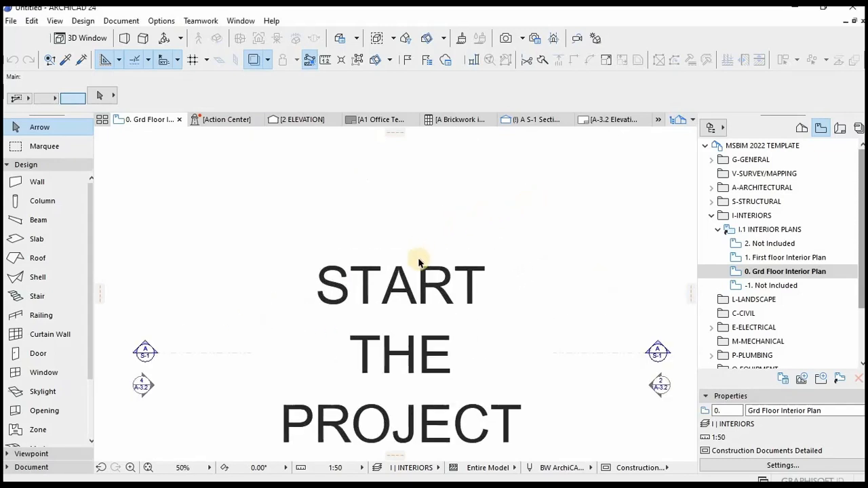
scroll(418, 262, "down", 2)
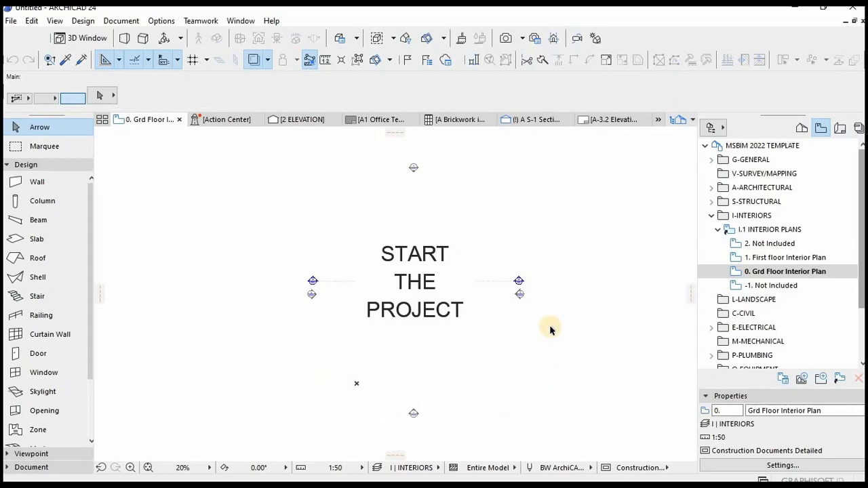
left_click(403, 274)
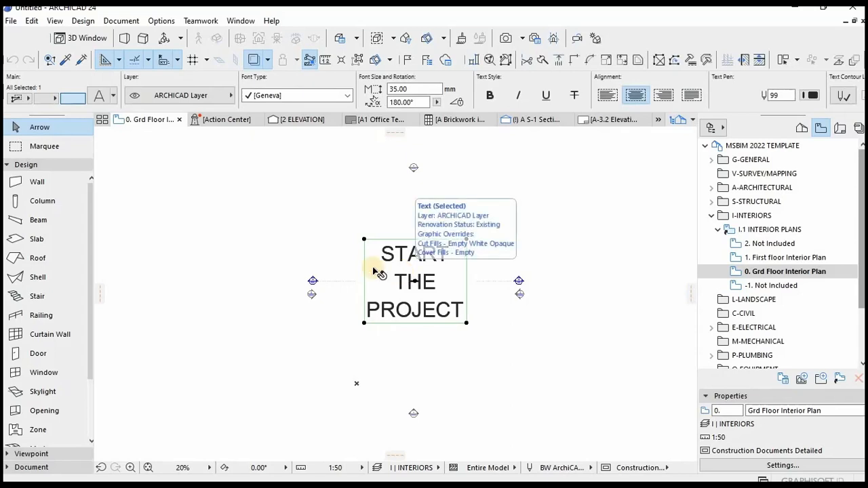
left_click(326, 163)
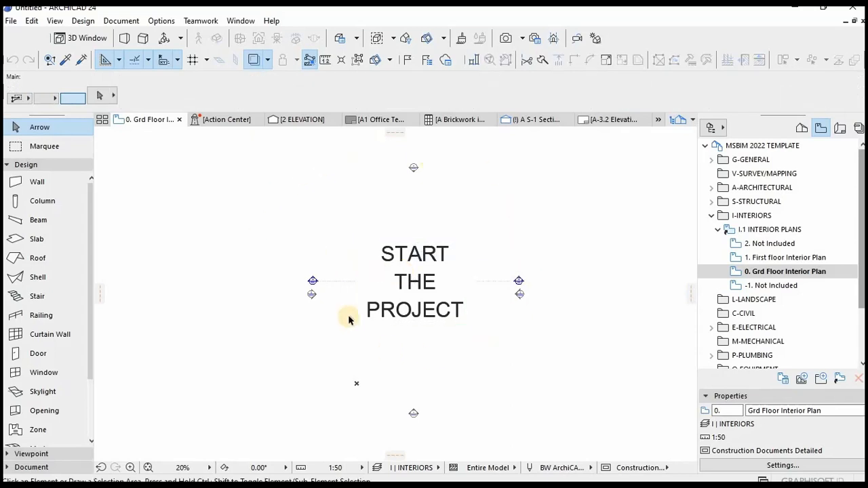
left_click(518, 295)
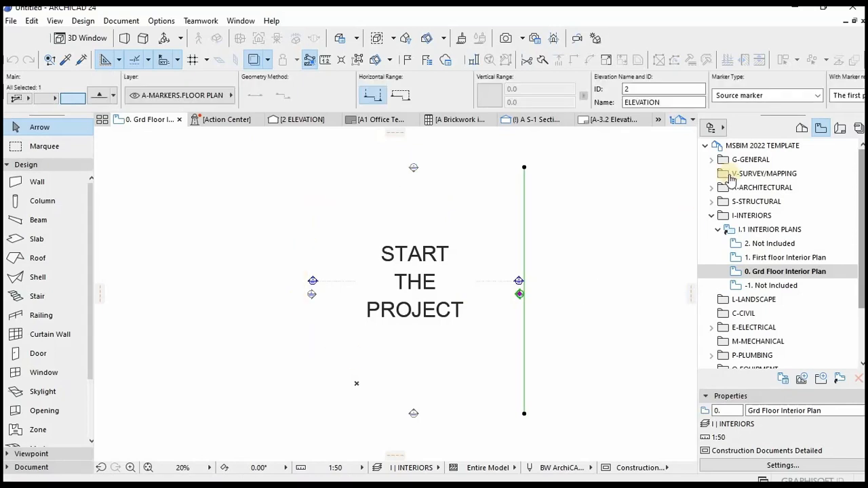
Step: Show the project map in the navigator and clear the selection of the elevation marker
left_click(801, 128)
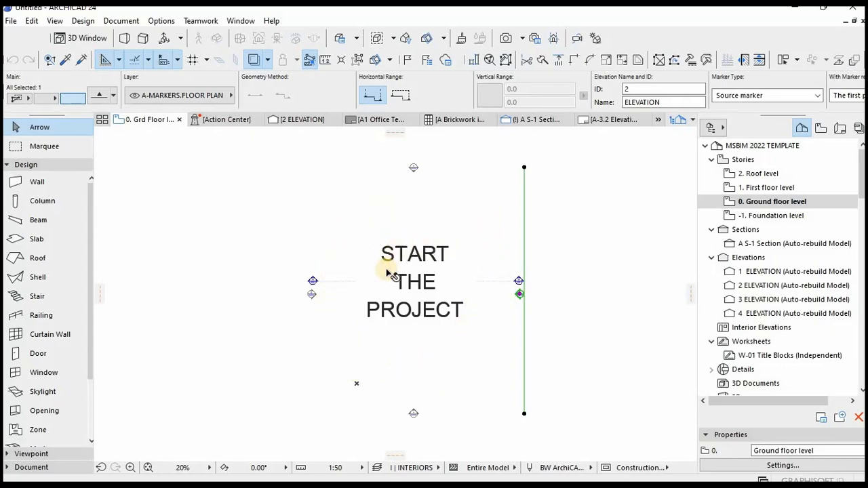
left_click(582, 284)
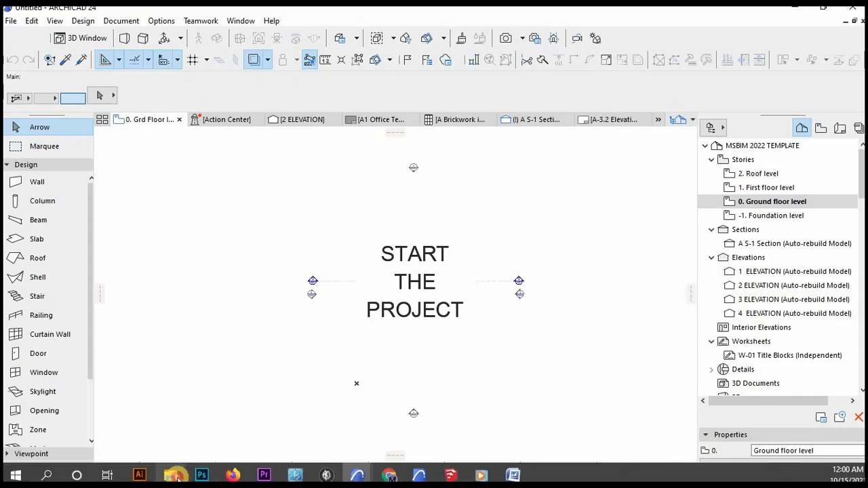
Step: Switch to File Explorer and open the "A(11) 1002-E - GROUND FLOOR PLAN - PART A (1)" PDF from the RESOURCES folder at a larger zoom
left_click(178, 476)
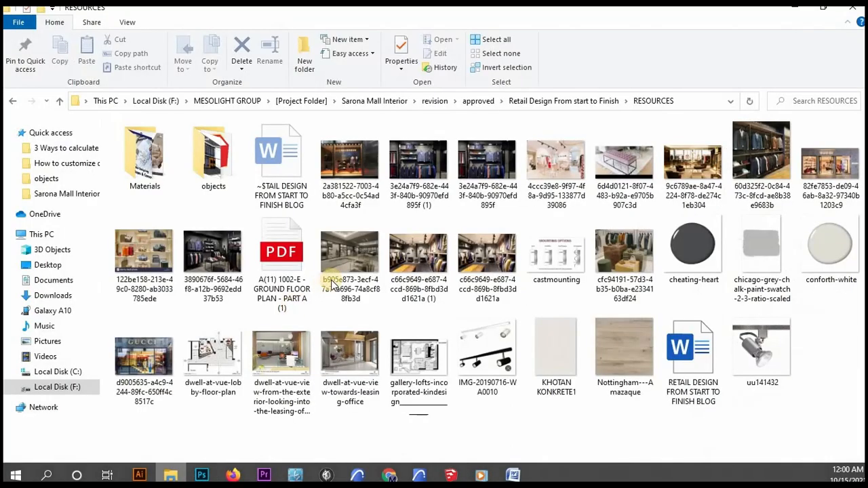
double_click(287, 260)
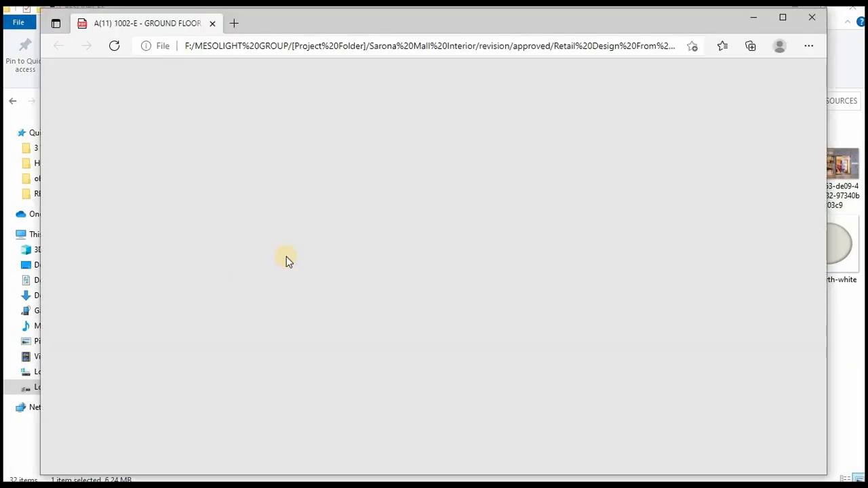
scroll(504, 223, "up", 2, "ctrl")
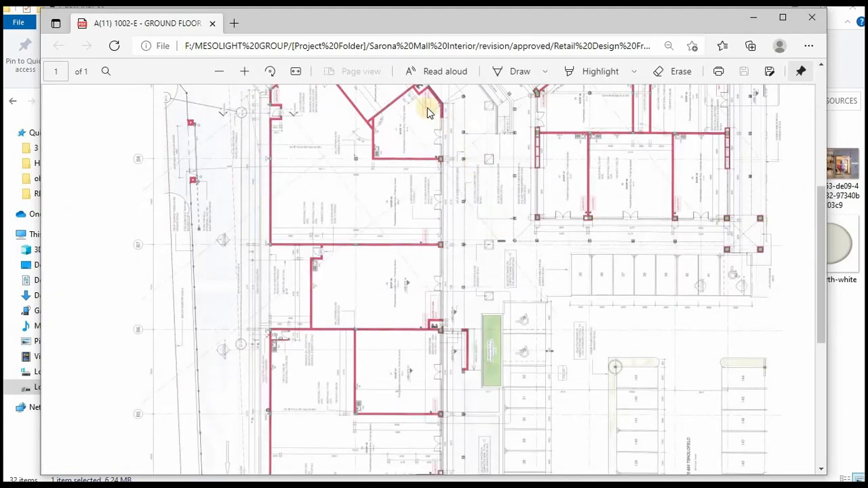
left_click(245, 71)
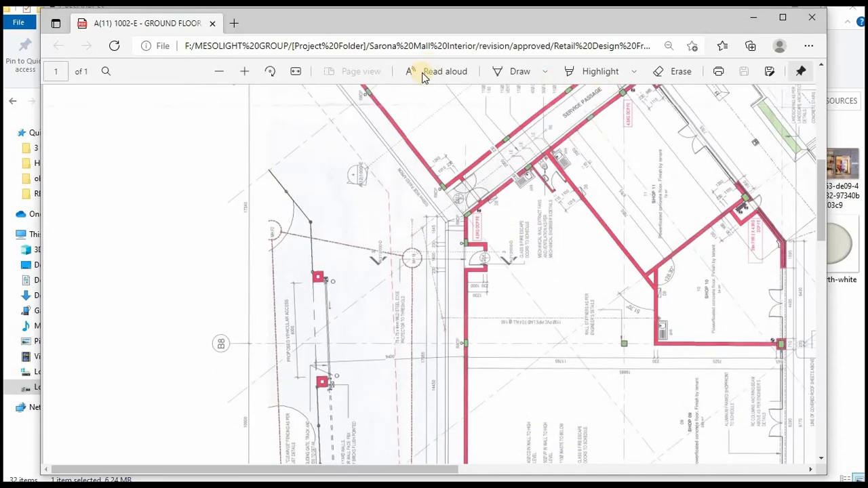
Step: Rotate the view of the ground floor plan PDF until its shop labels read upright
left_click(273, 72)
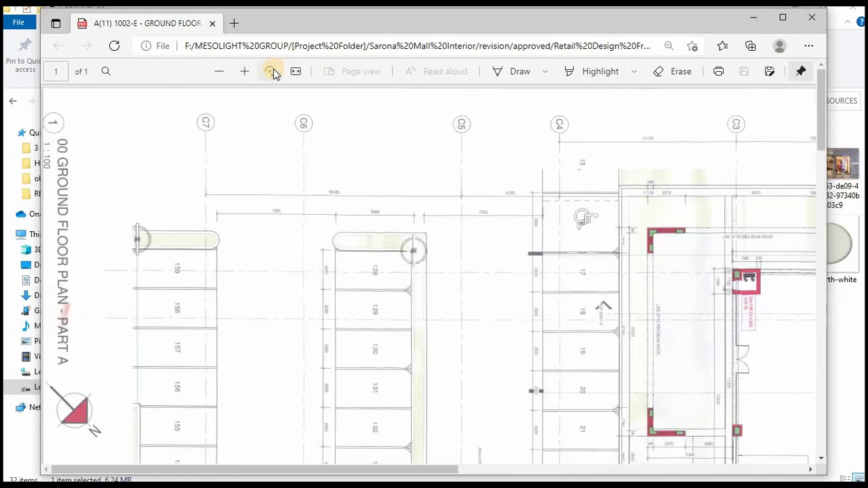
scroll(327, 180, "down", 3)
scroll(326, 177, "down", 3)
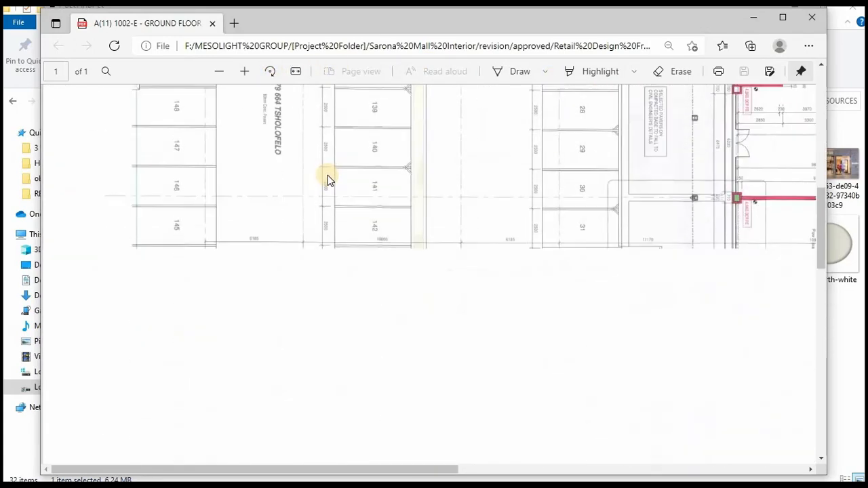
left_click(271, 71)
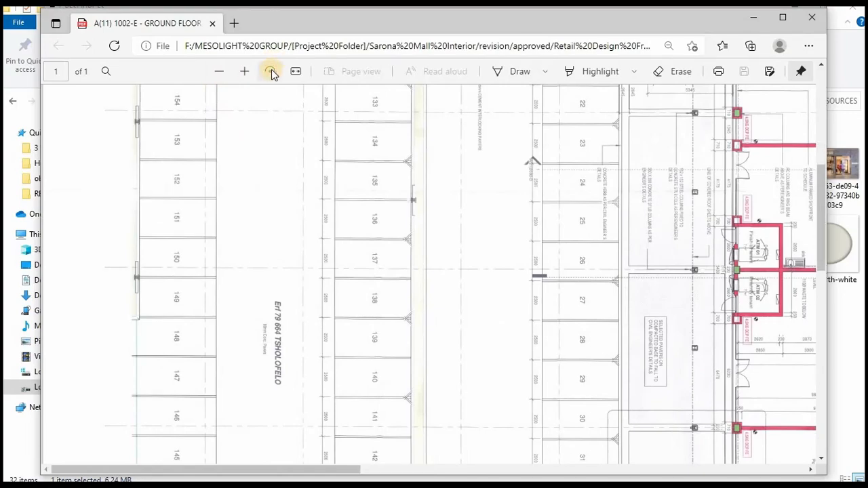
scroll(348, 189, "down", 4)
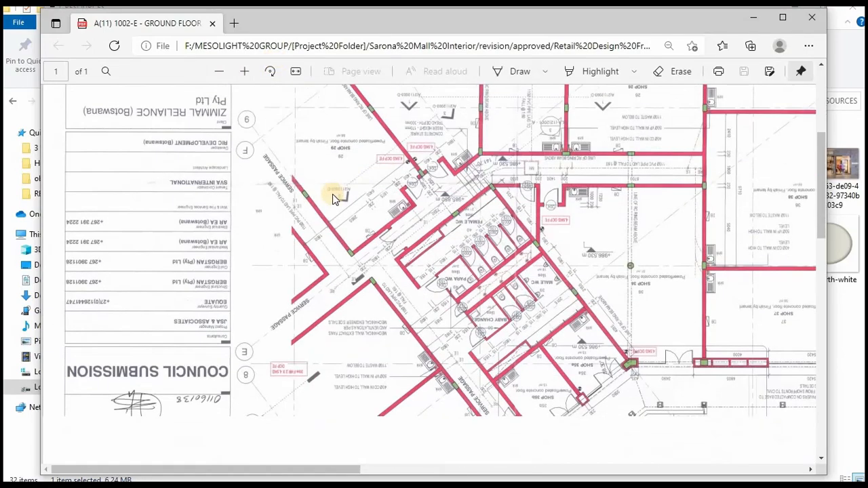
left_click(269, 74)
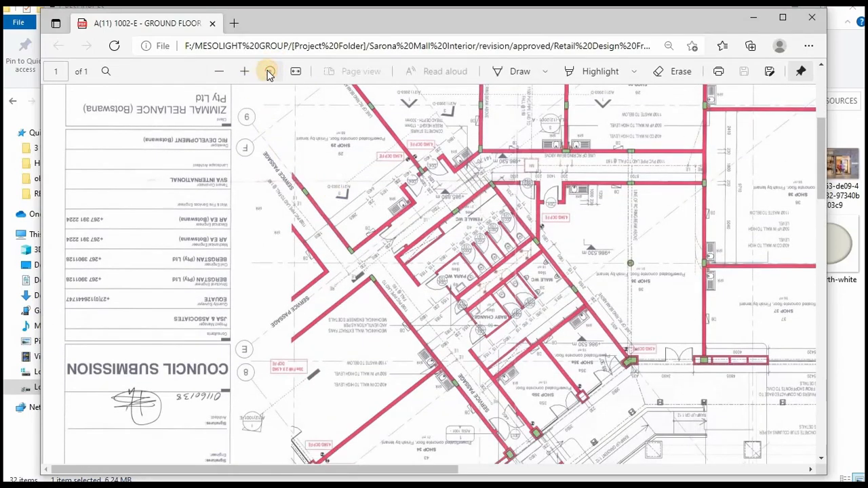
left_click(269, 73)
Step: Examine the mall's ground floor layout around Shops 02, 06, 07 and 08, including the shopfronts and parking bays
scroll(425, 258, "down", 3)
scroll(424, 254, "down", 5)
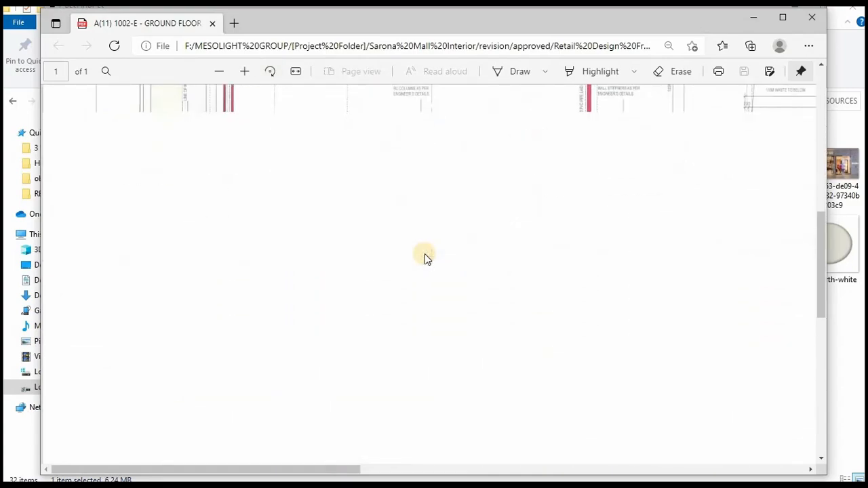
scroll(433, 260, "up", 3)
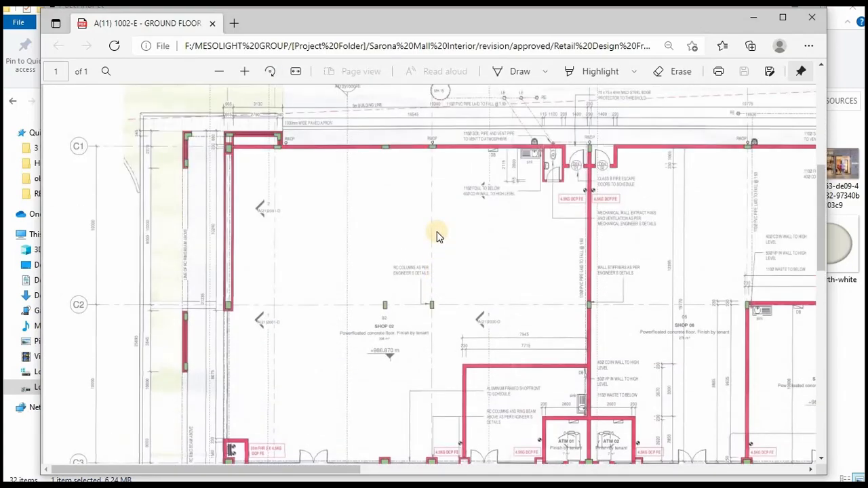
scroll(465, 426, "down", 2)
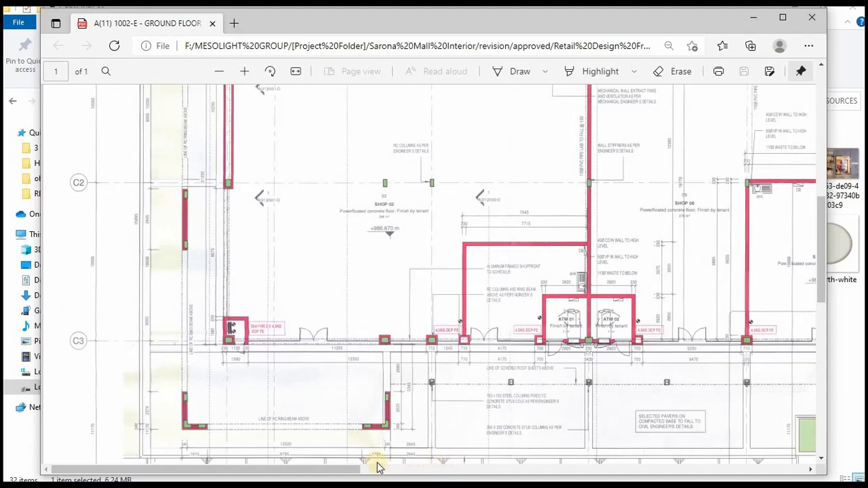
left_click_drag(326, 474, 434, 468)
scroll(433, 366, "up", 3)
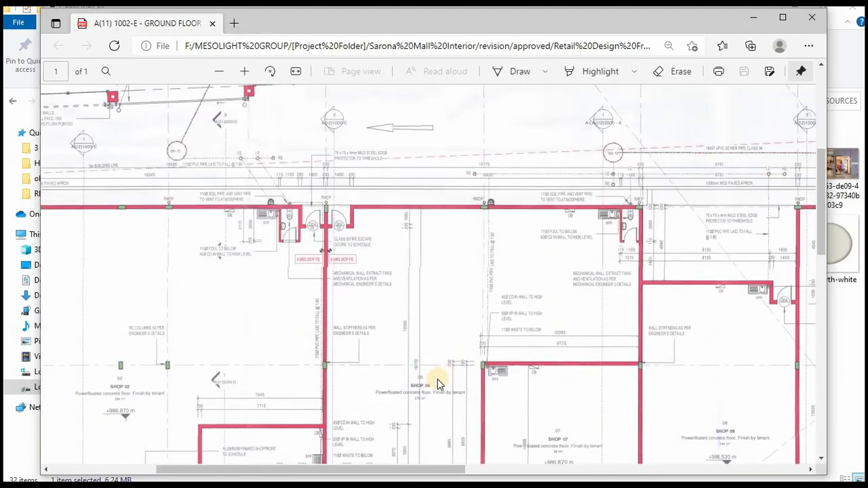
scroll(438, 382, "down", 2)
left_click_drag(335, 469, 246, 455)
scroll(641, 290, "down", 5)
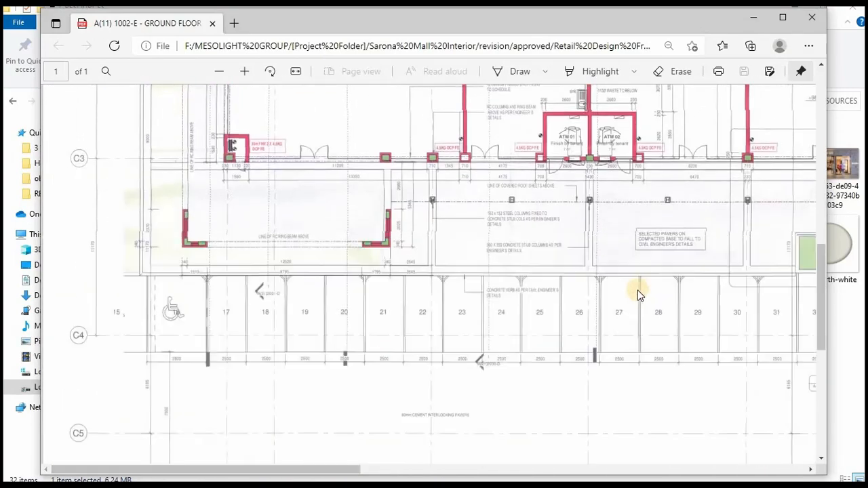
scroll(576, 332, "up", 2)
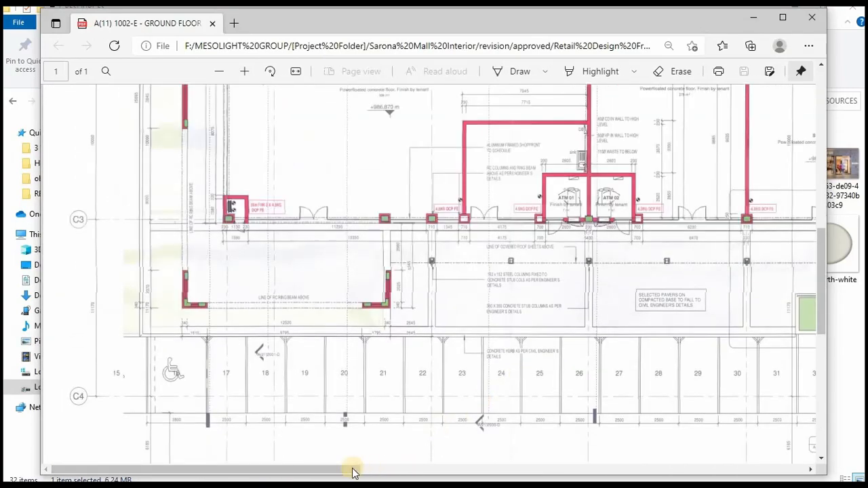
left_click_drag(346, 469, 477, 468)
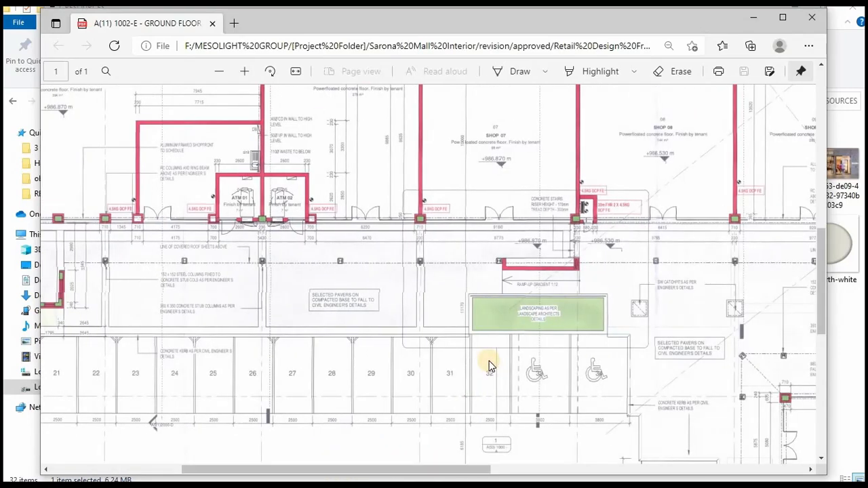
scroll(486, 373, "up", 3)
scroll(469, 403, "up", 1)
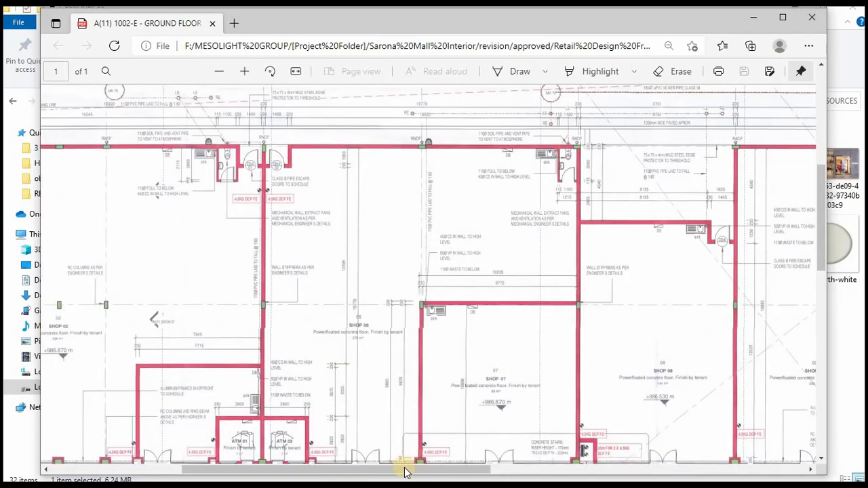
Step: Locate Shop 10 on the ground floor plan and enlarge it to study its walls, angles and dimensions
left_click_drag(429, 467, 573, 467)
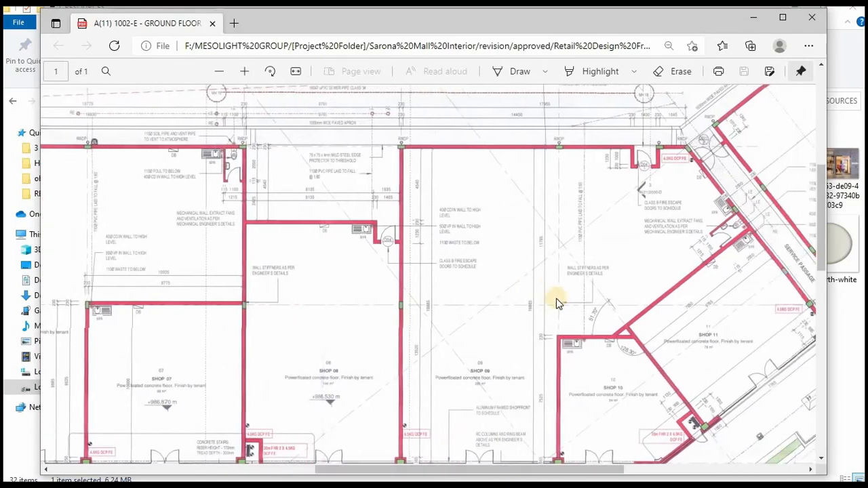
scroll(555, 302, "down", 3)
left_click_drag(485, 468, 542, 468)
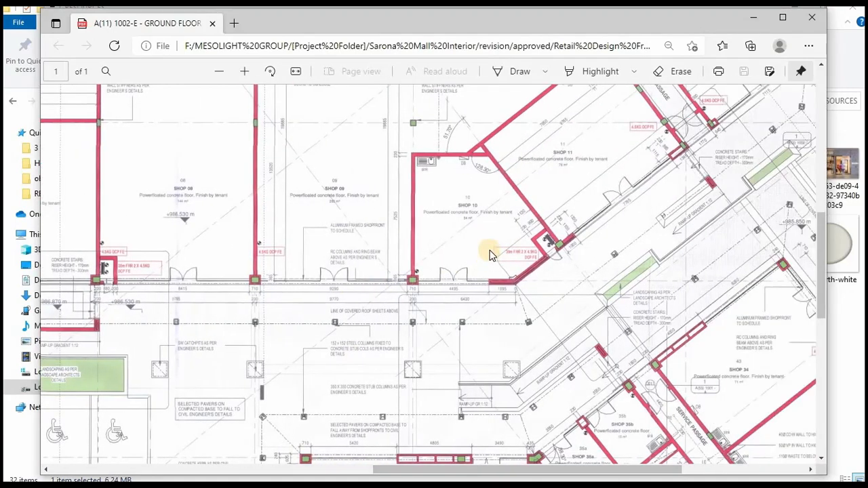
scroll(468, 224, "up", 1)
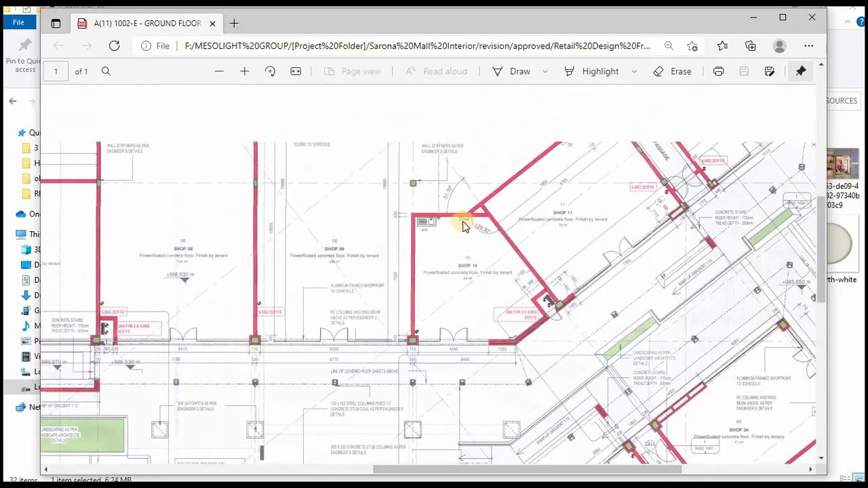
left_click(244, 72)
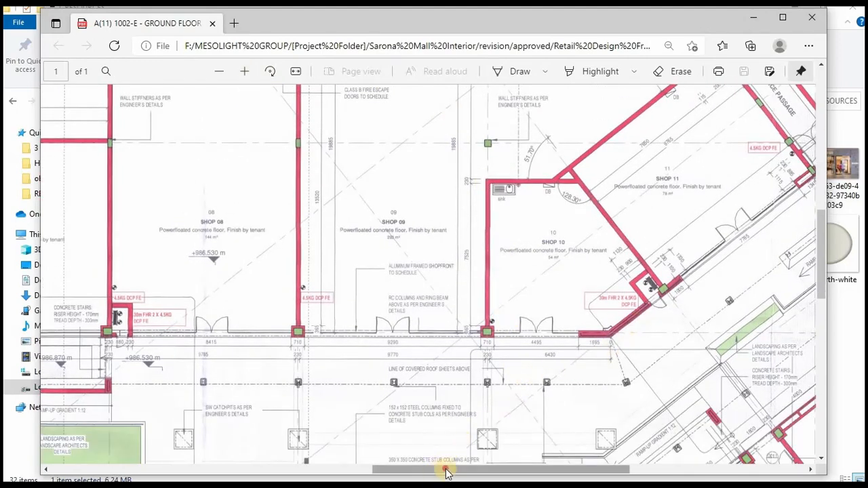
left_click_drag(445, 470, 474, 466)
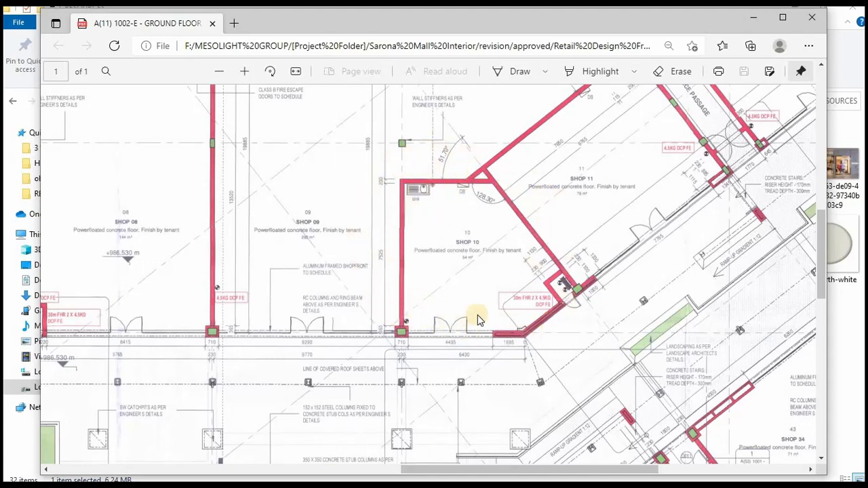
Step: Place the ground floor plan PDF from the RESOURCES folder on ArchiCAD's ground floor plan, showing the hidden Z-General-Layouts layer
left_click(752, 17)
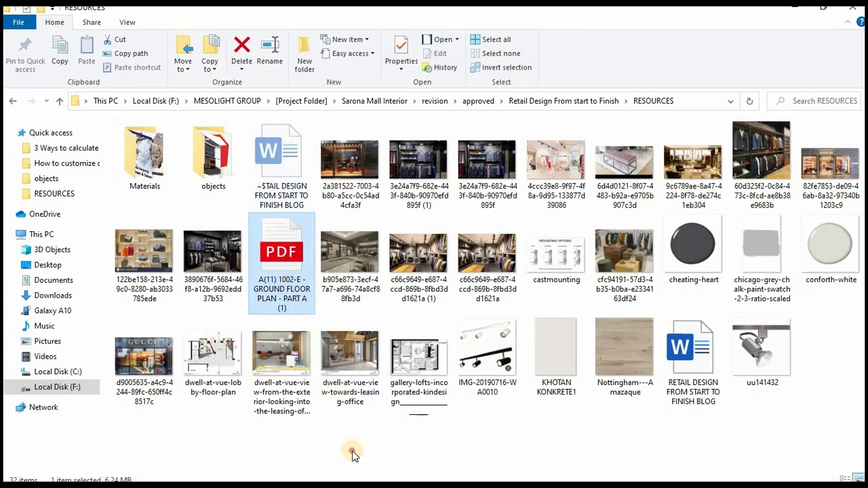
left_click_drag(283, 261, 404, 295)
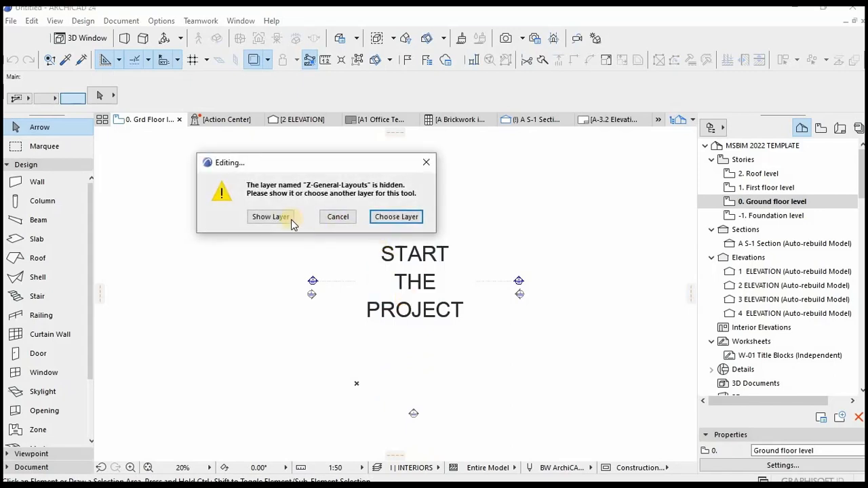
left_click(284, 224)
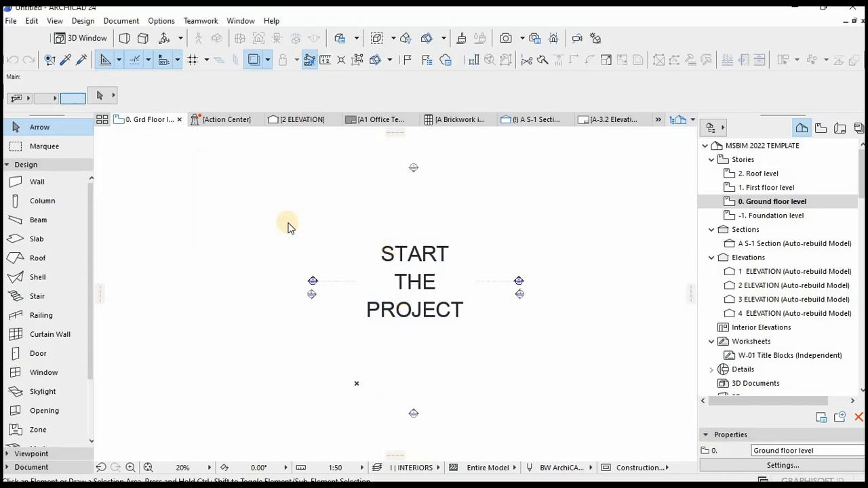
left_click(434, 269)
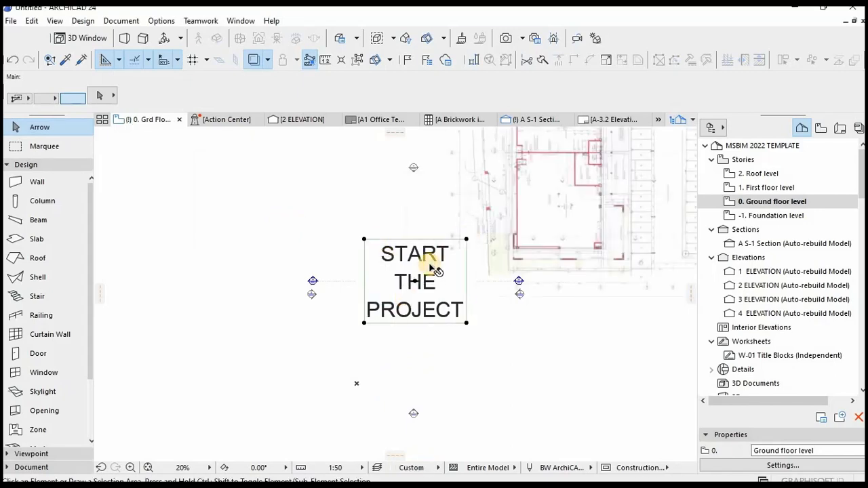
key("Escape")
Step: Move the placed ground floor plan down and left so its shops overlap the area enclosed by the elevation markers
left_click(568, 205)
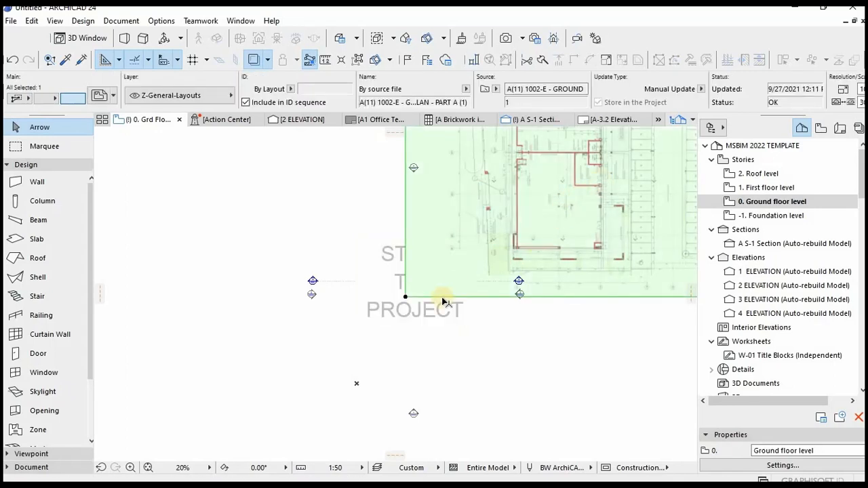
left_click_drag(442, 302, 386, 324)
key("Escape")
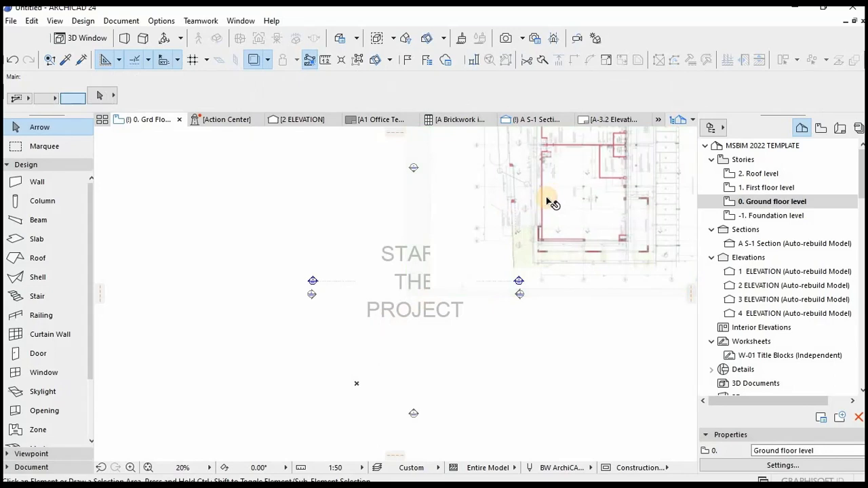
left_click(549, 202)
mouse_move(605, 173)
left_mouse_down()
mouse_move(515, 213)
mouse_move(372, 307)
left_mouse_up()
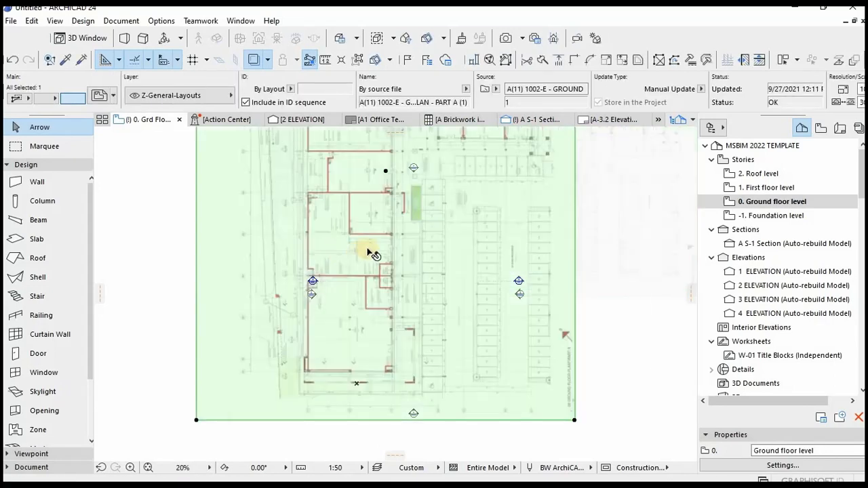
key("Escape")
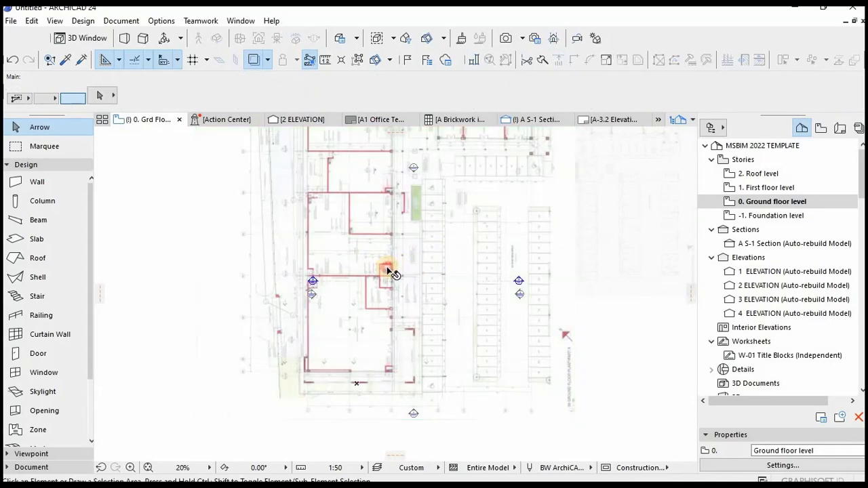
Step: Rotate the ground floor plan drawing a quarter turn clockwise so that its shop labels read upright
left_click(393, 270)
key("ctrl+e")
left_click(445, 222)
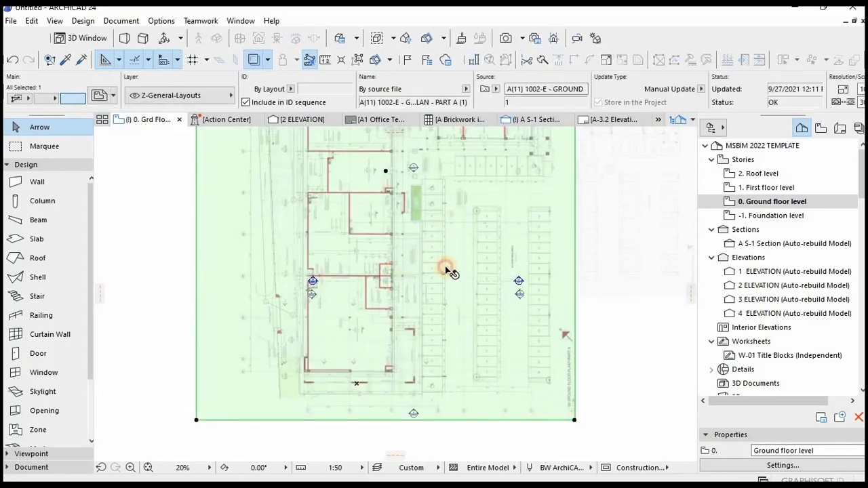
left_click(403, 310)
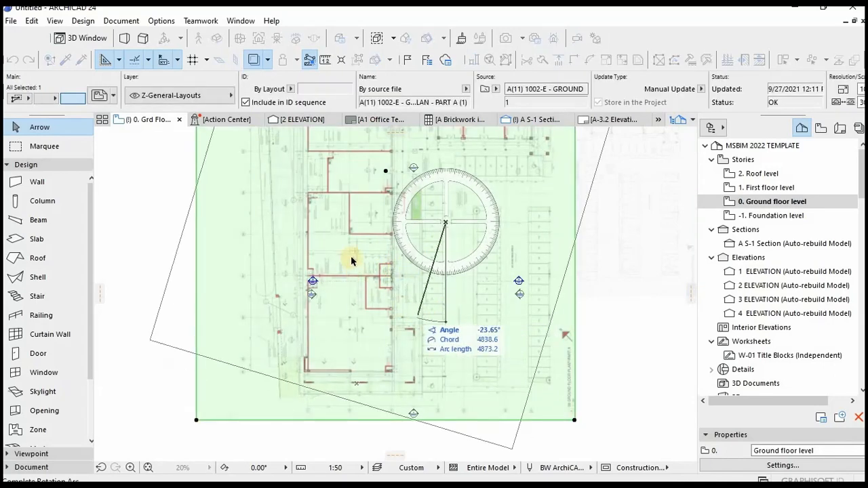
left_click(339, 220)
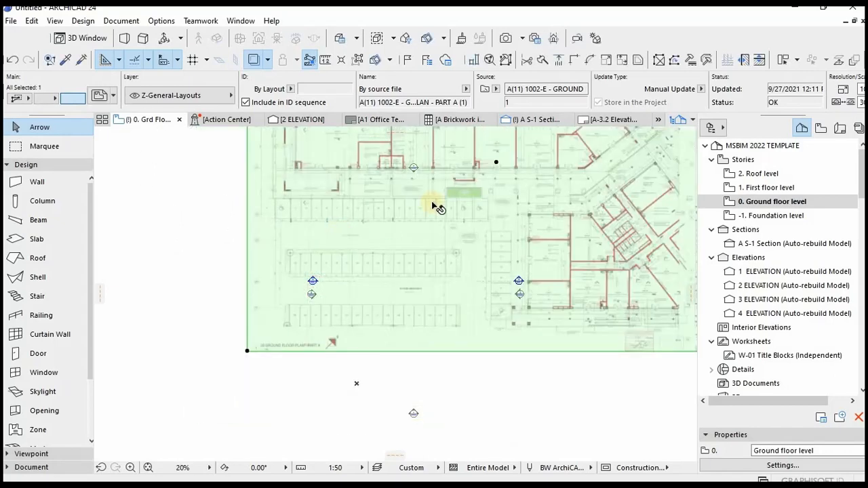
Step: Move the rotated plan down and left in two moves to bring Shop 10 near the elevation markers
scroll(437, 204, "down", 1)
key("ctrl+d")
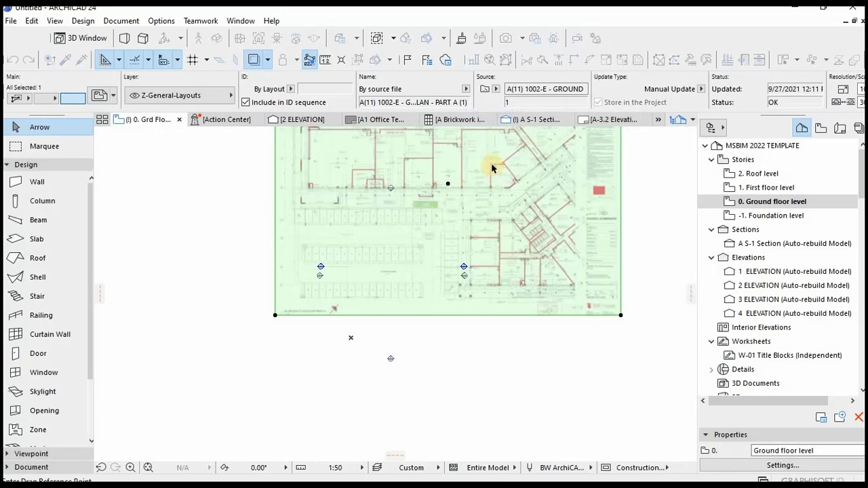
left_click(492, 165)
left_click(363, 247)
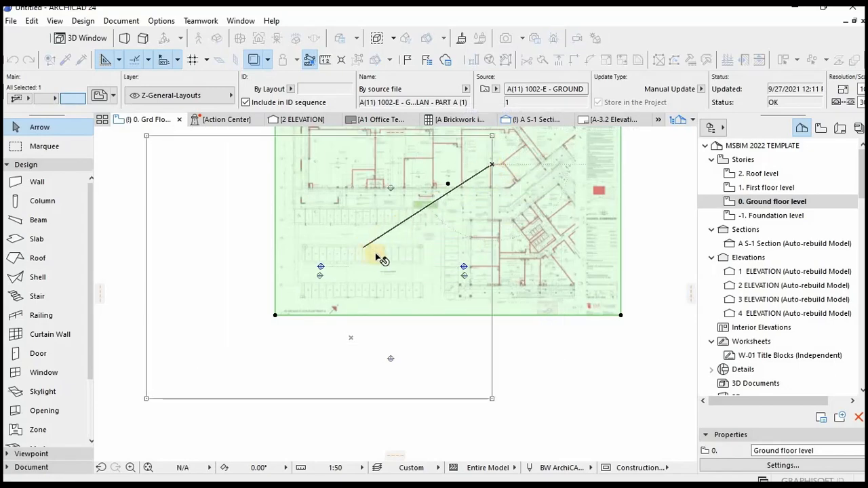
key("ctrl+d")
left_click(594, 234)
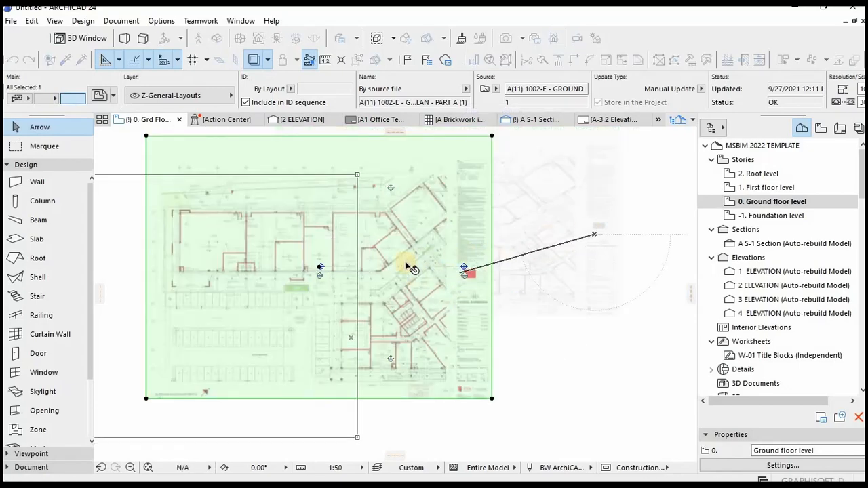
key("Escape")
key("Escape")
Step: Shift the plan slightly right and up so that Shop 10 sits between the elevation markers
scroll(382, 261, "up", 2)
left_click(488, 255)
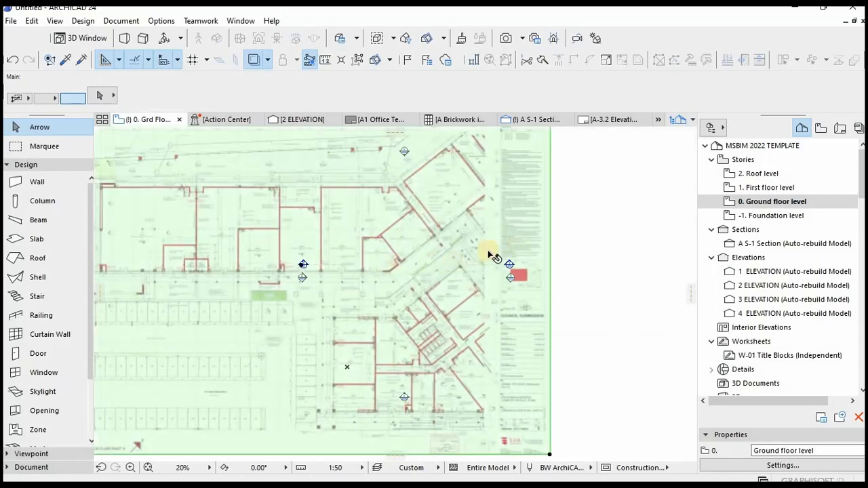
key("ctrl+d")
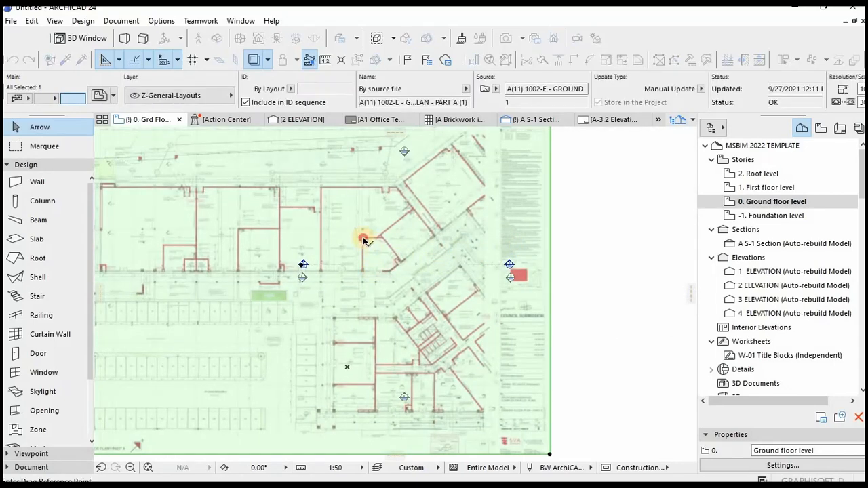
left_click(363, 239)
left_click(421, 227)
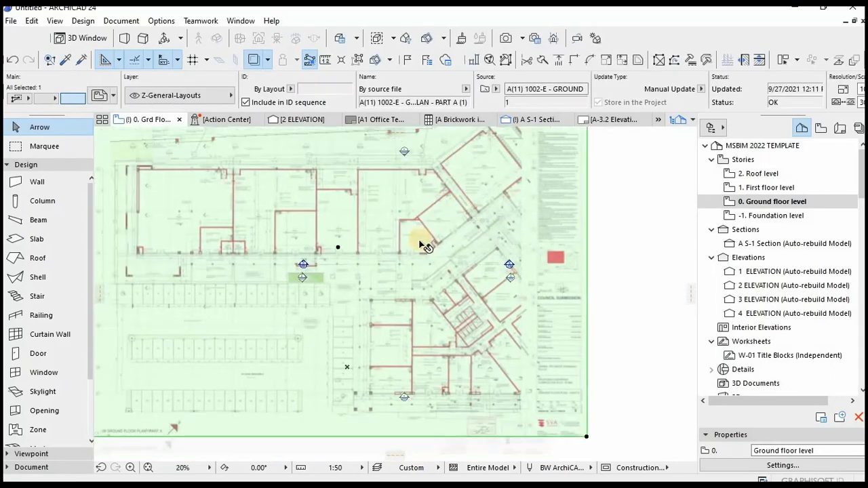
key("Escape")
Step: Examine Shop 10's walls, shopfront and dimensions on the repositioned plan
scroll(422, 248, "down", 1)
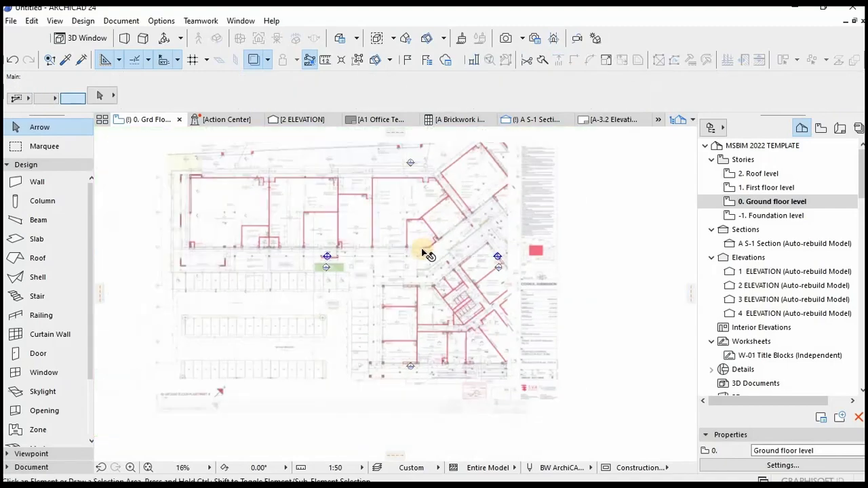
middle_click_drag(417, 235, 436, 198)
scroll(433, 195, "up", 1)
scroll(430, 246, "up", 4)
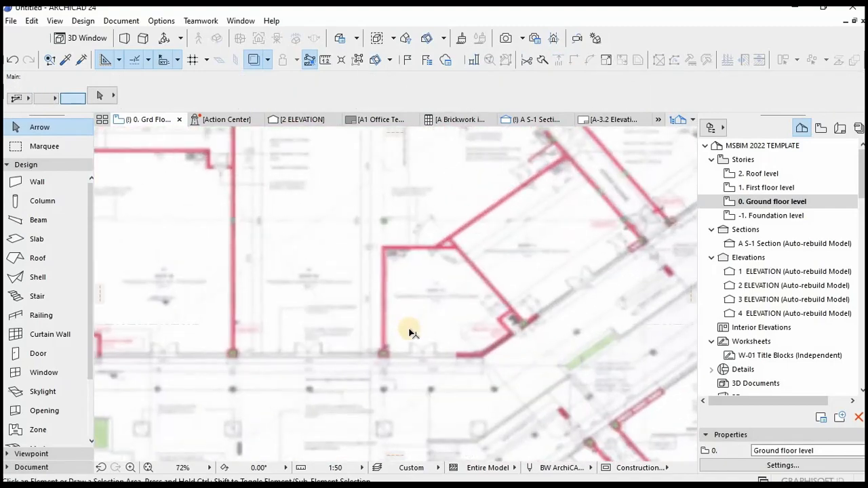
middle_click_drag(412, 328, 429, 234)
scroll(434, 228, "up", 3)
scroll(422, 300, "down", 2)
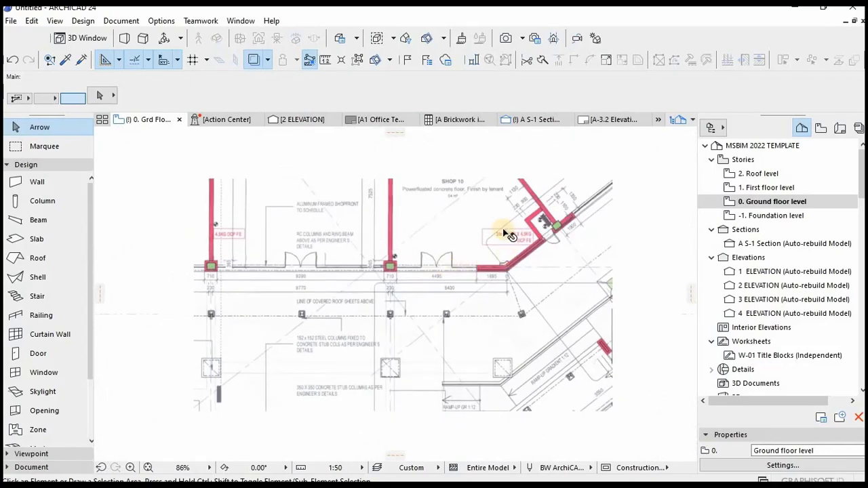
scroll(465, 273, "down", 6)
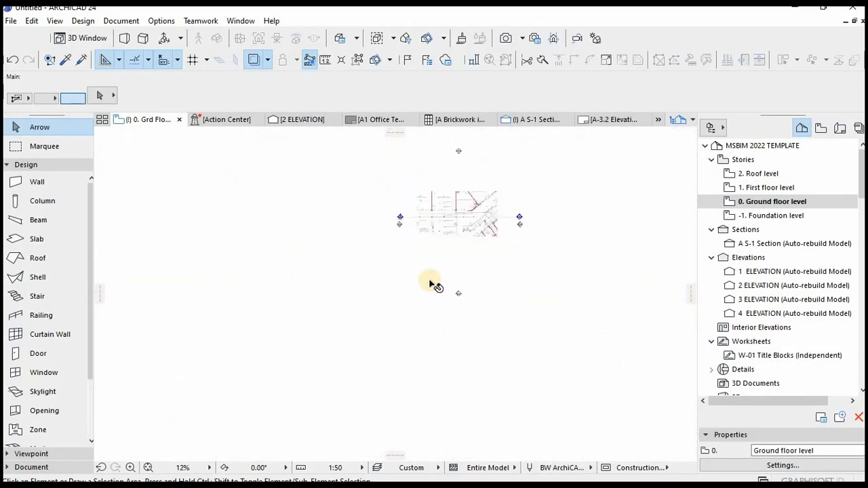
Step: Shift the plan down a little and crop its lower edge up to just below the shopfronts, cutting off the parking bays
left_click(401, 316)
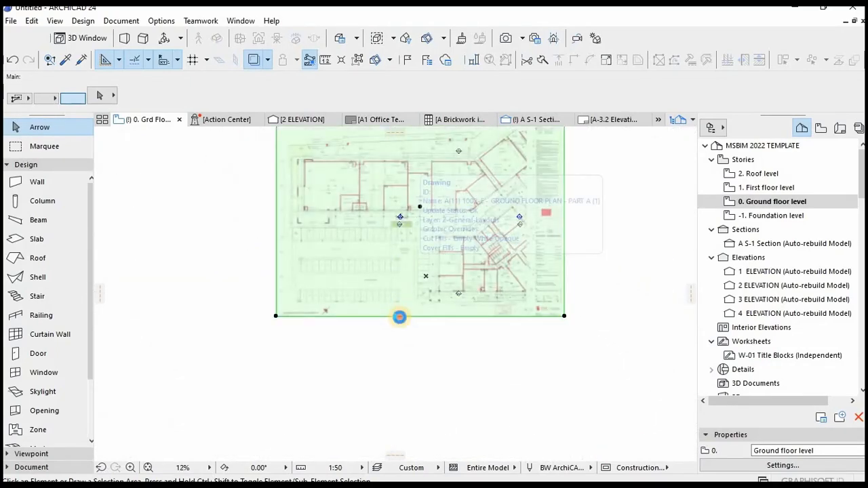
left_click(407, 268)
left_click(399, 317)
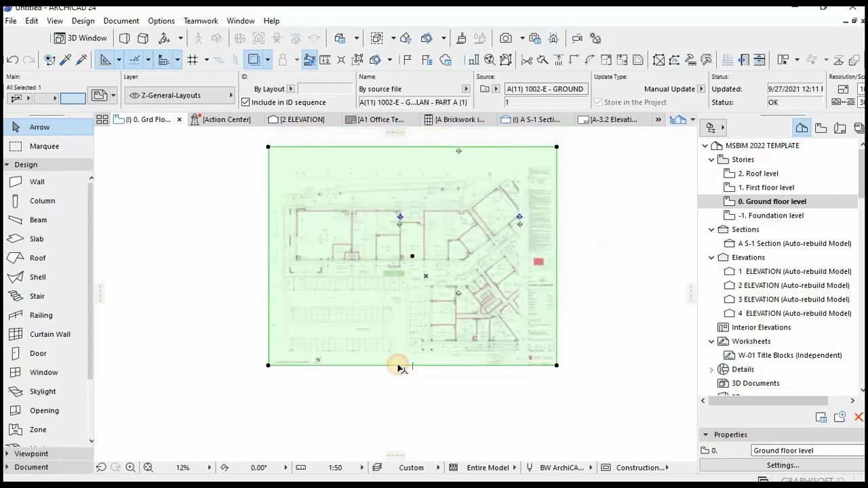
left_click(400, 366)
left_click(511, 427)
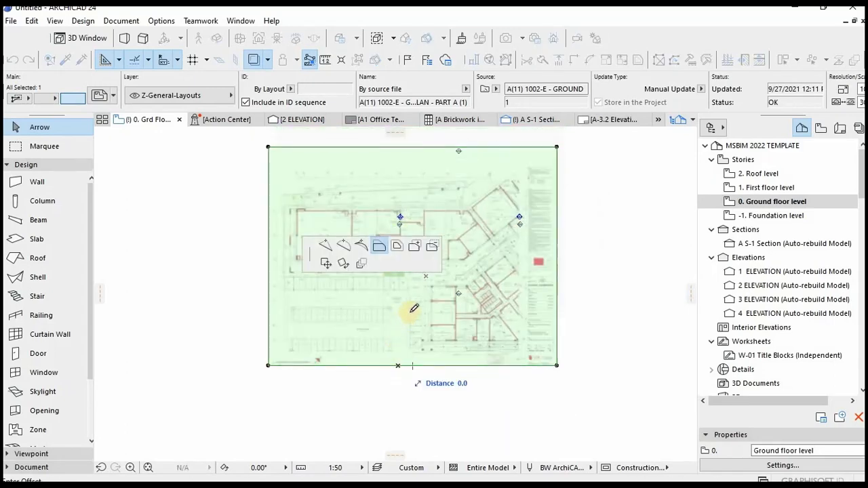
left_click(449, 280)
Step: Crop the plan's right edge to just past Shop 10 and its left edge to the second shop unit left of it
scroll(568, 237, "up", 4)
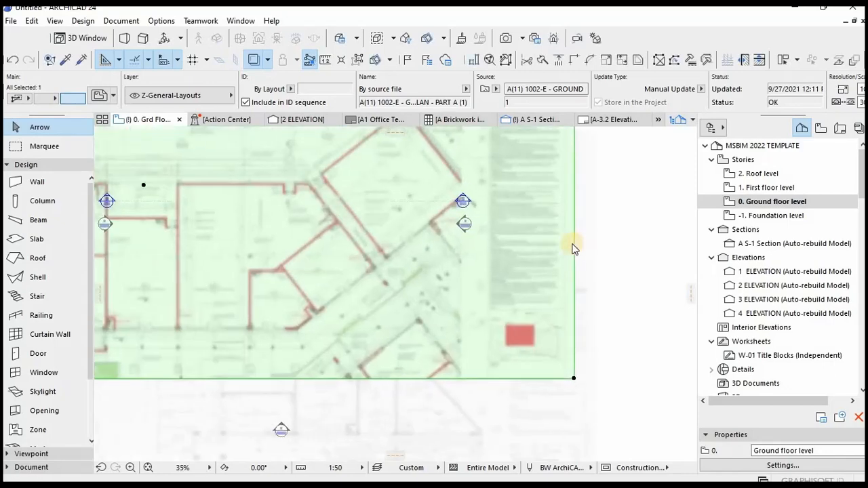
left_click(573, 243)
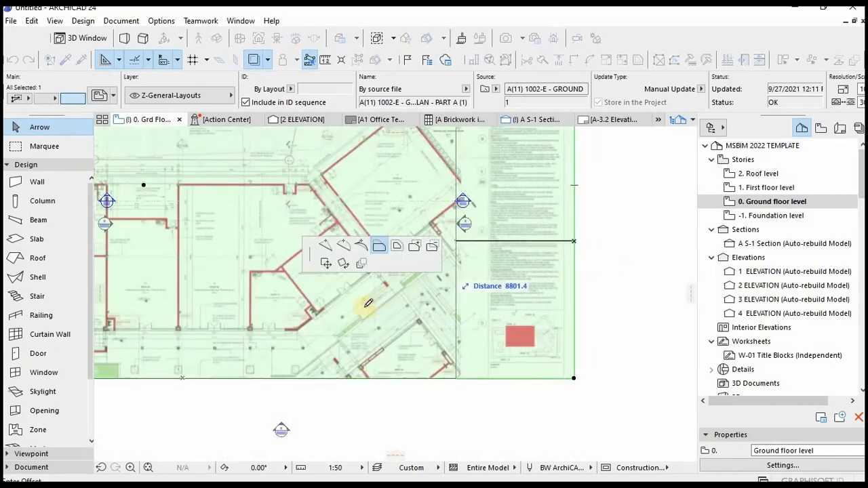
left_click(339, 308)
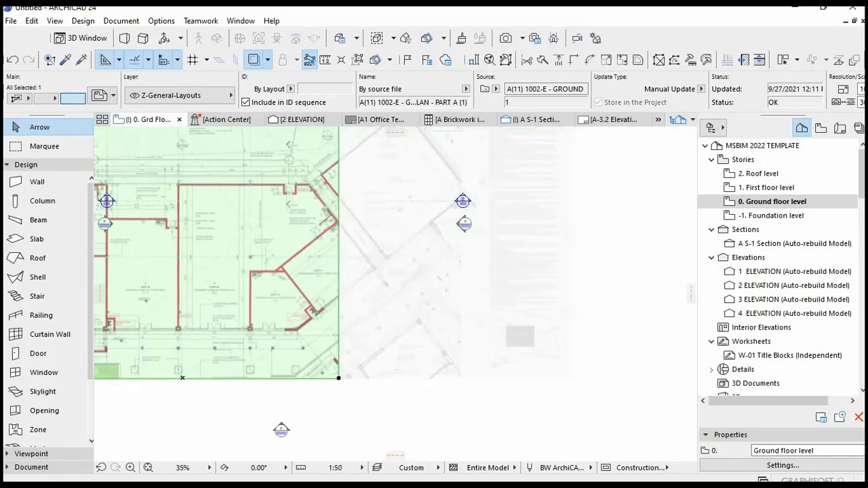
scroll(461, 277, "down", 4)
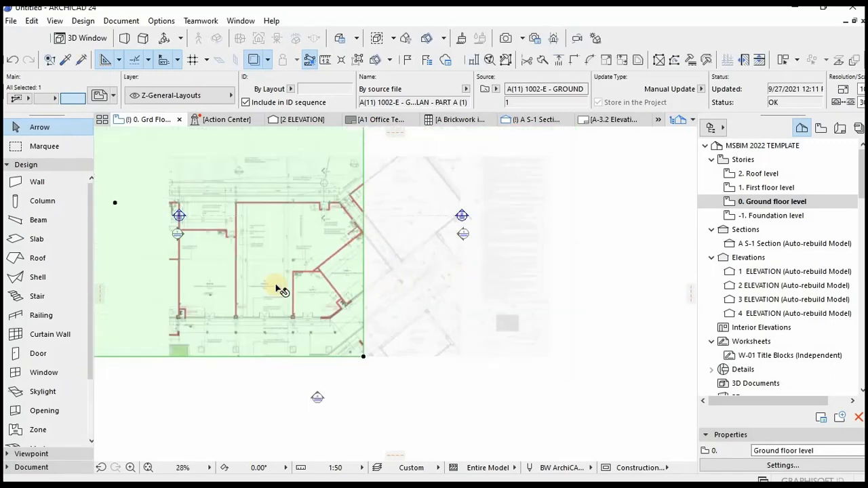
left_click(100, 256)
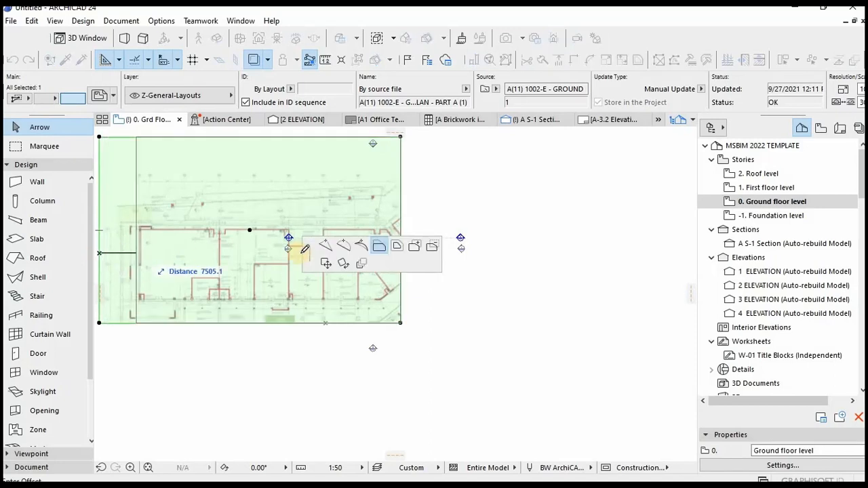
left_click(301, 253)
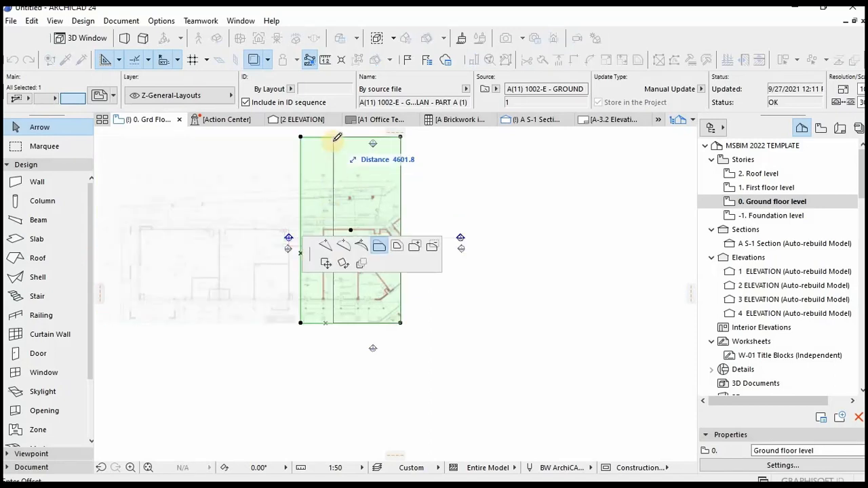
Step: Crop the plan's upper edge down to just above Shop 10, offsetting it about 15850 mm
left_click(337, 138)
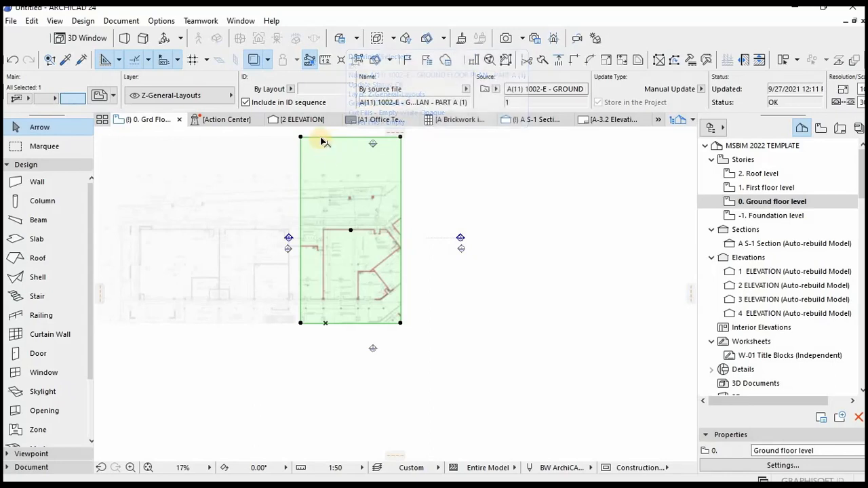
left_click(320, 137)
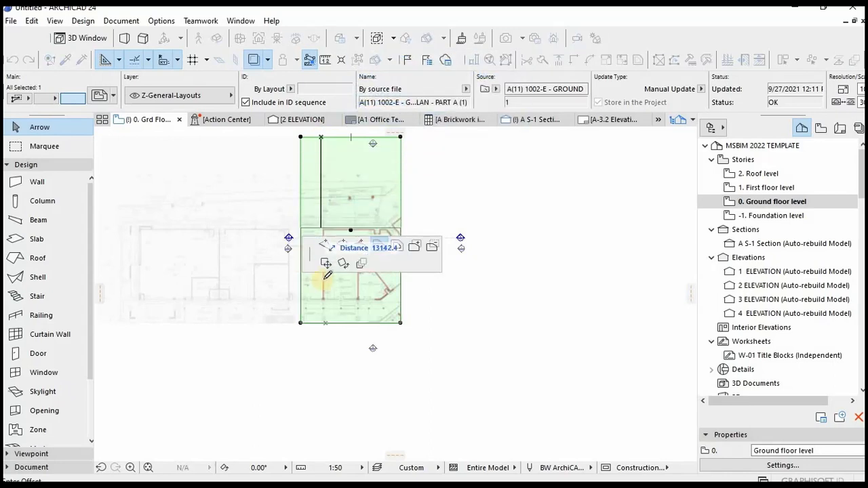
scroll(324, 271, "up", 4)
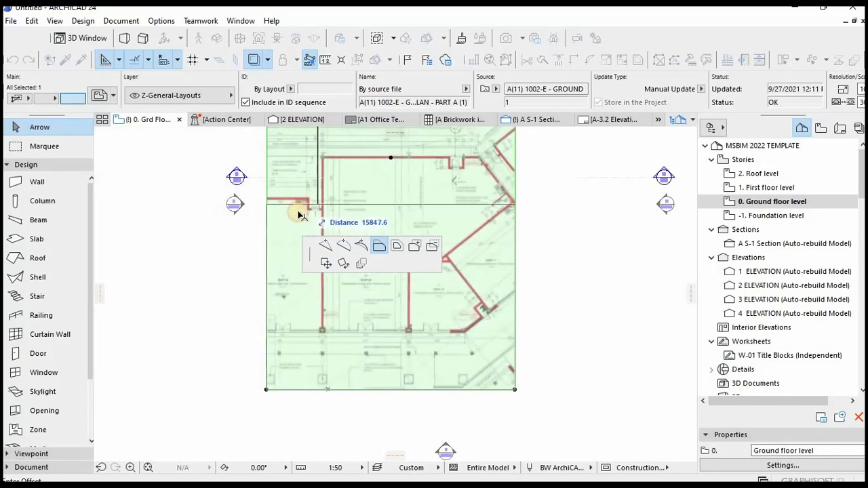
left_click(302, 204)
Step: Move the cropped plan up and right to centre Shop 10 between the elevation markers
key("ctrl+d")
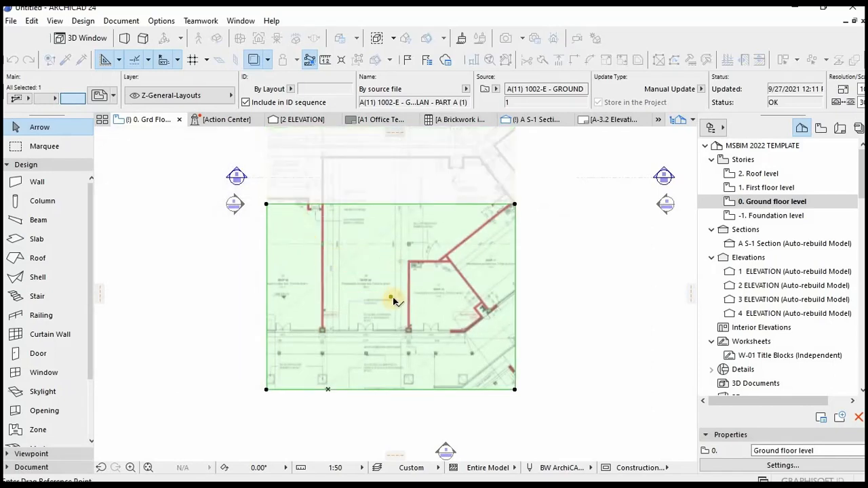
left_click(390, 297)
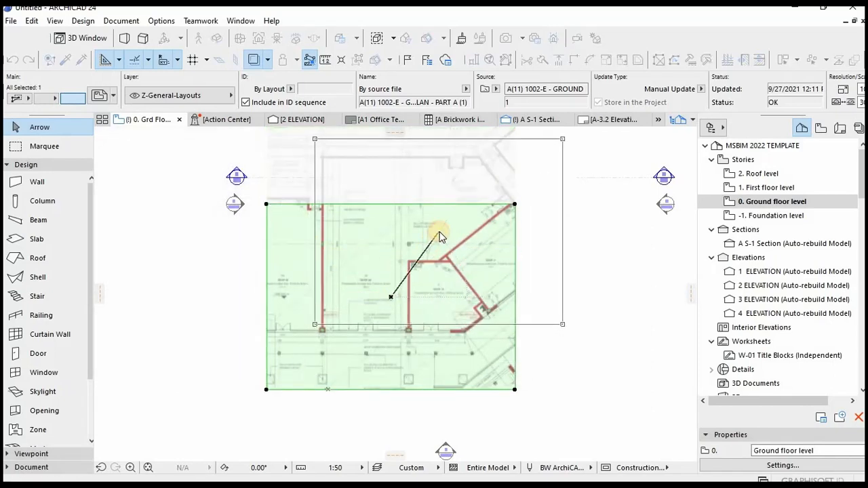
left_click(484, 255)
key("Escape")
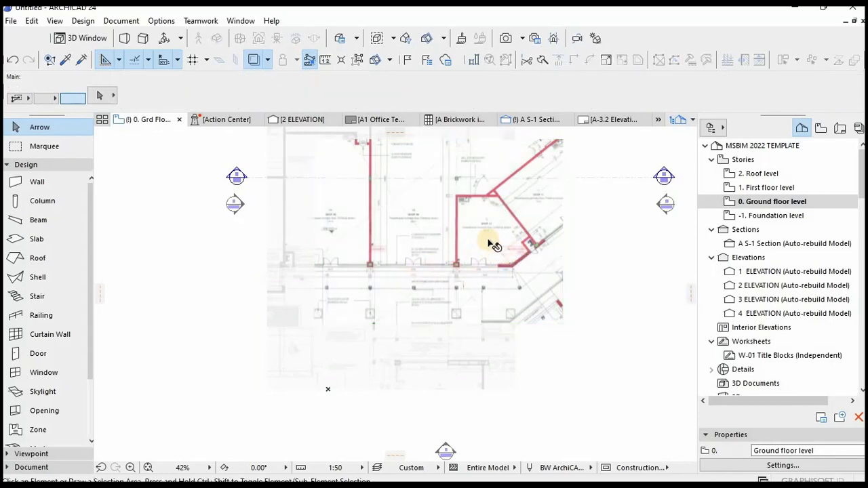
Step: Crop the plan's lower edge further up to just below Shop 10's front dimension lines
scroll(474, 257, "up", 5)
left_click(459, 276)
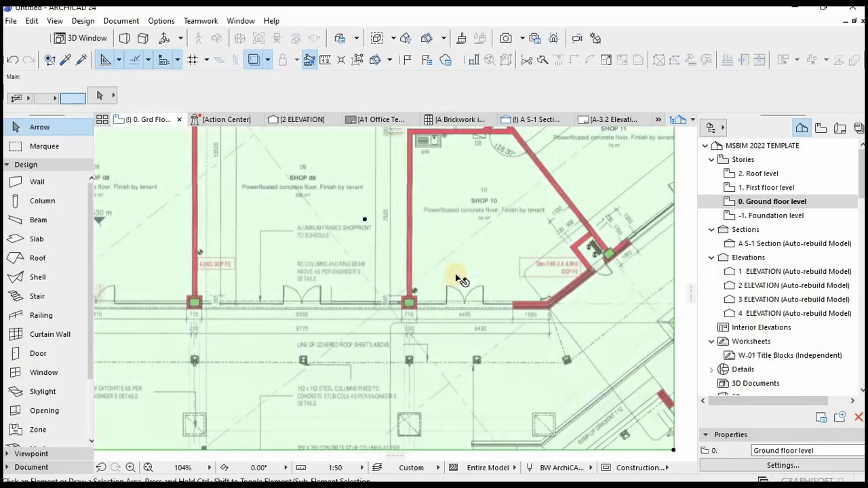
scroll(454, 294, "down", 5)
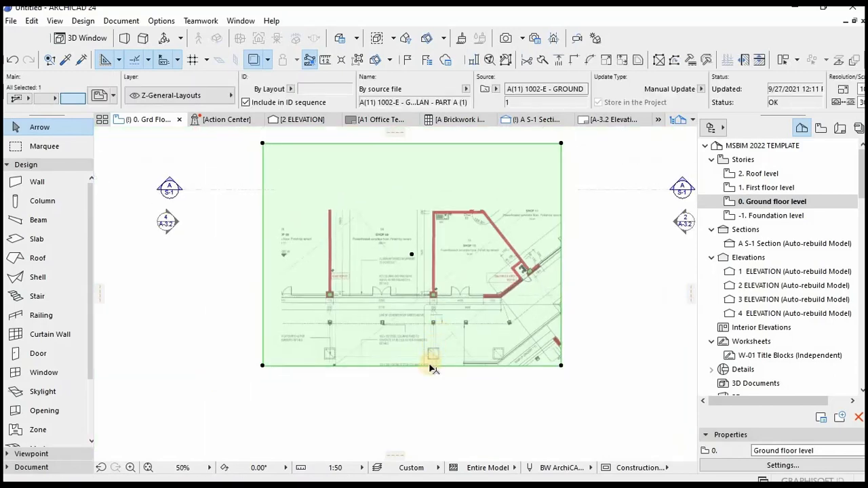
left_click(427, 365)
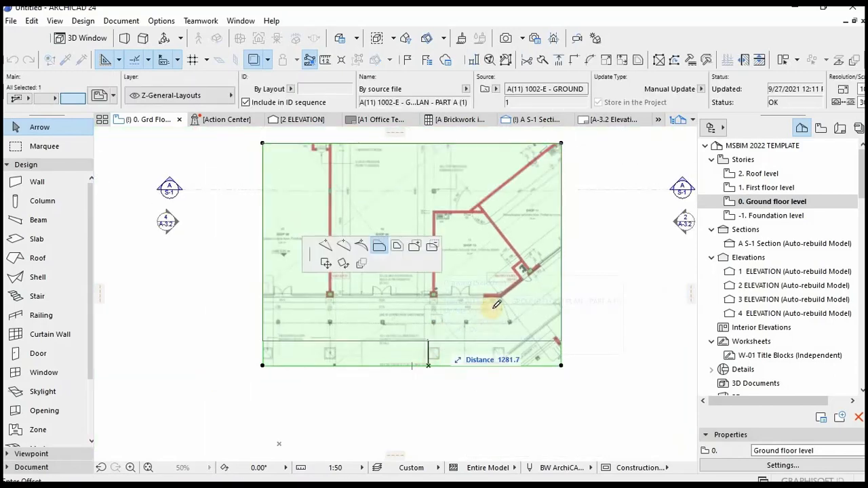
left_click(498, 315)
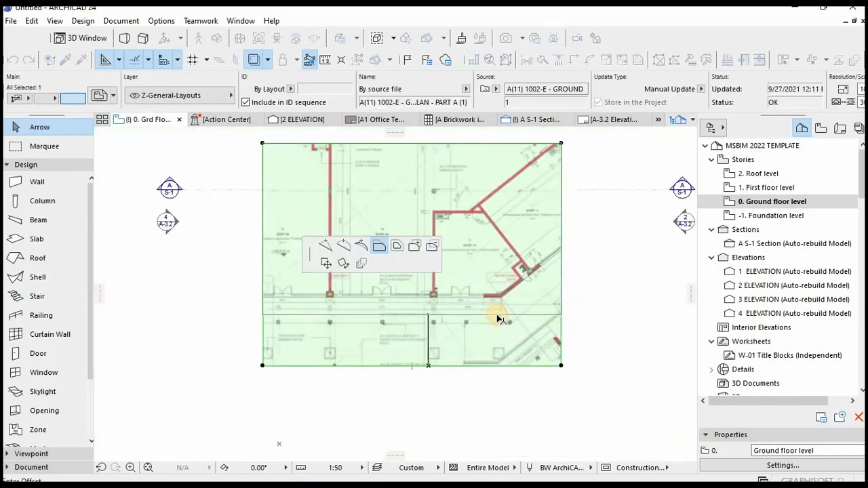
Step: Crop the plan's left edge to just left of Shop 10 and its upper edge down to just above the shop
left_click(263, 223)
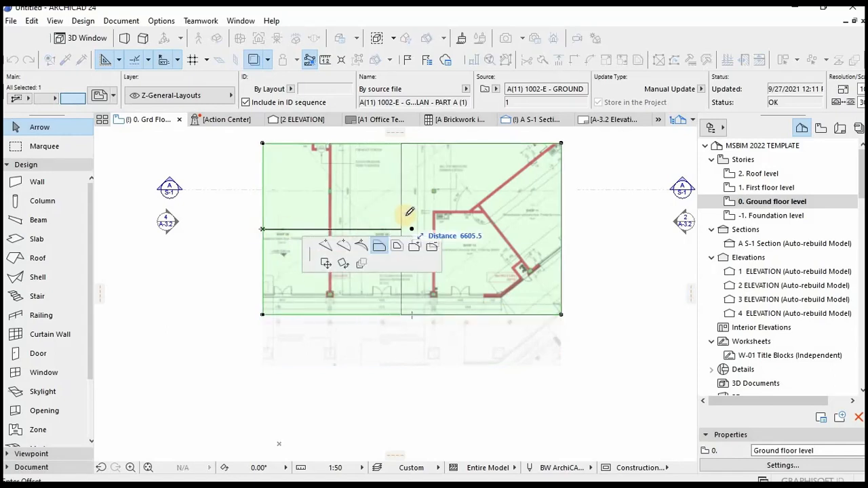
left_click(406, 213)
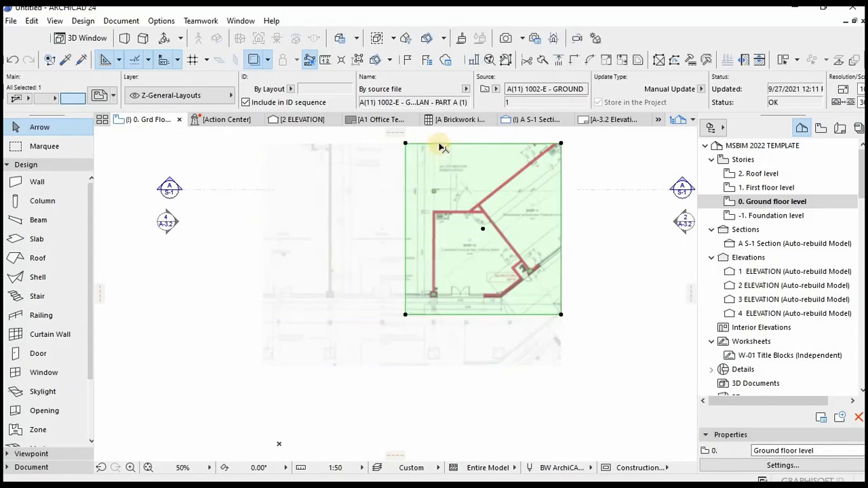
left_click(444, 144)
left_click(483, 191)
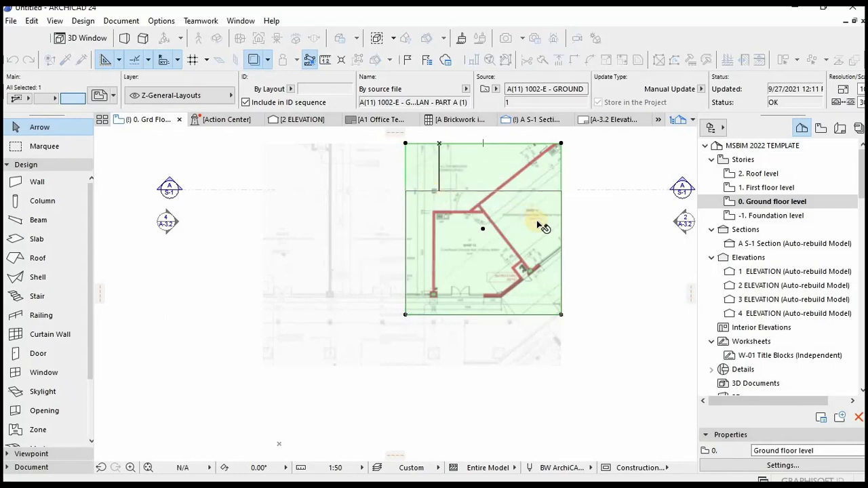
key("Escape")
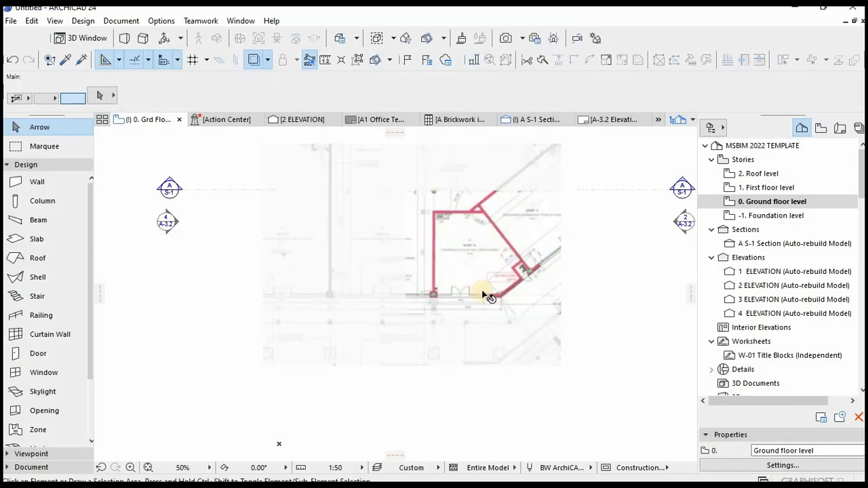
Step: Try the 1:100 scale on the ground floor view, then set it back to 1:50
left_click(495, 308)
scroll(495, 308, "up", 4)
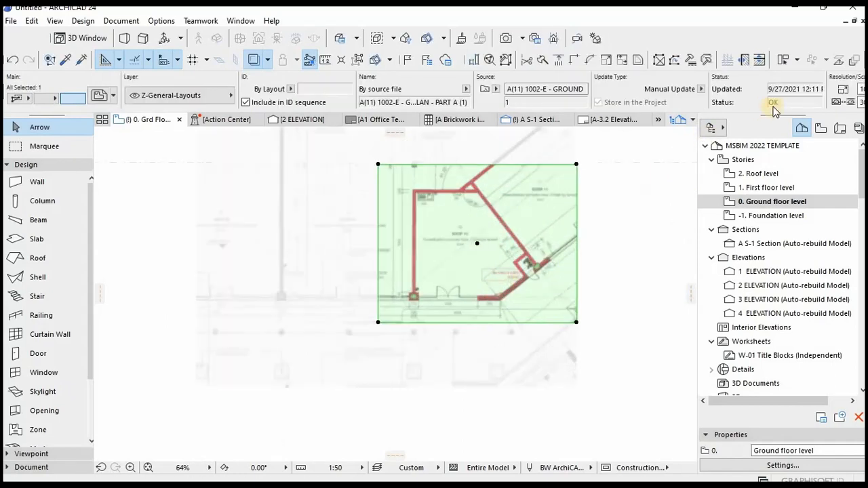
left_click_drag(718, 114, 628, 112)
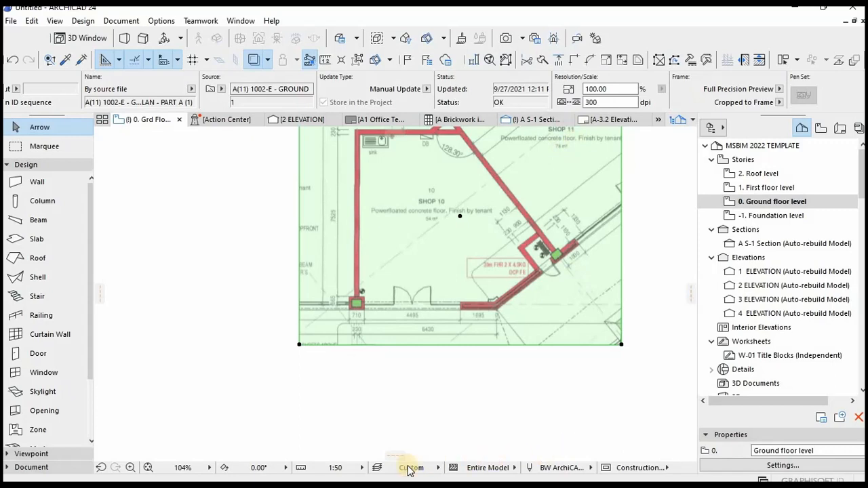
left_click(366, 467)
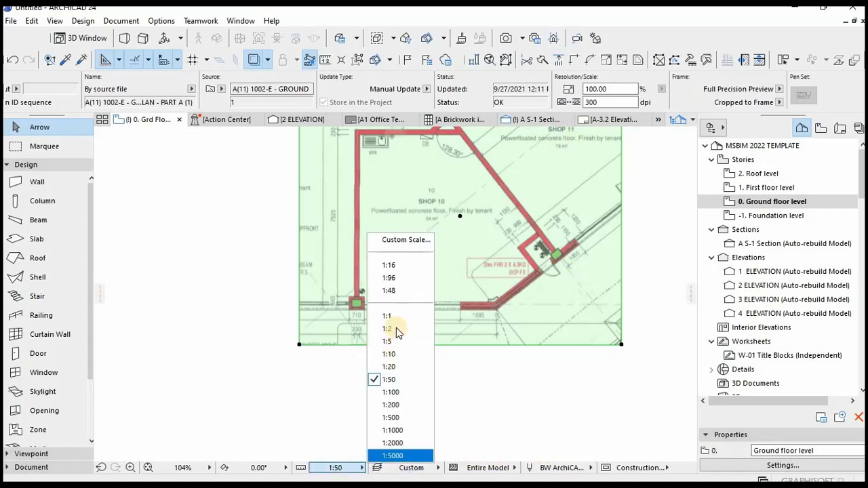
left_click(394, 397)
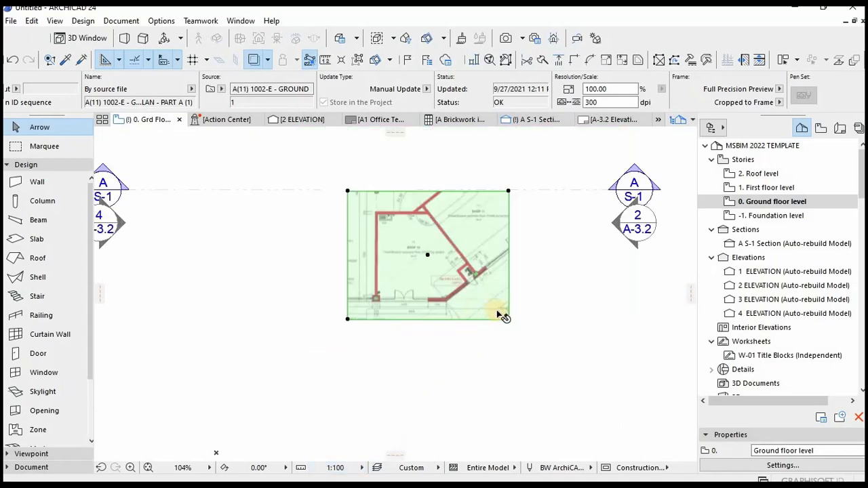
scroll(496, 310, "down", 3)
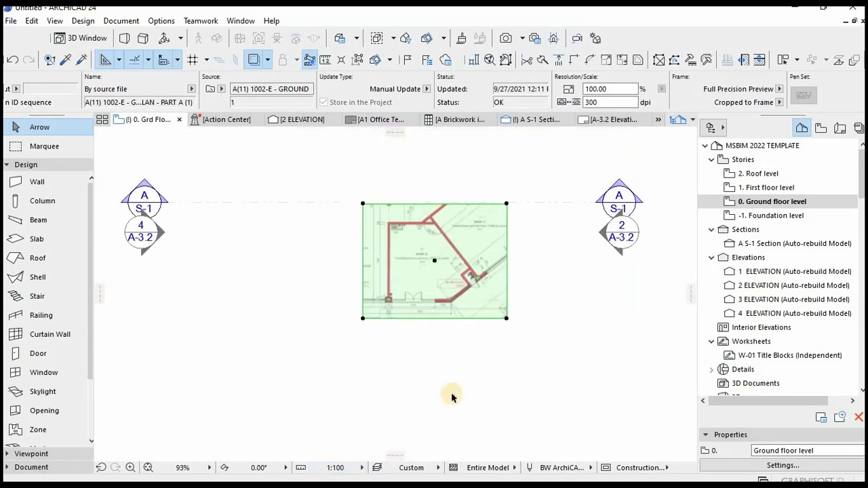
left_click(364, 464)
left_click(400, 379)
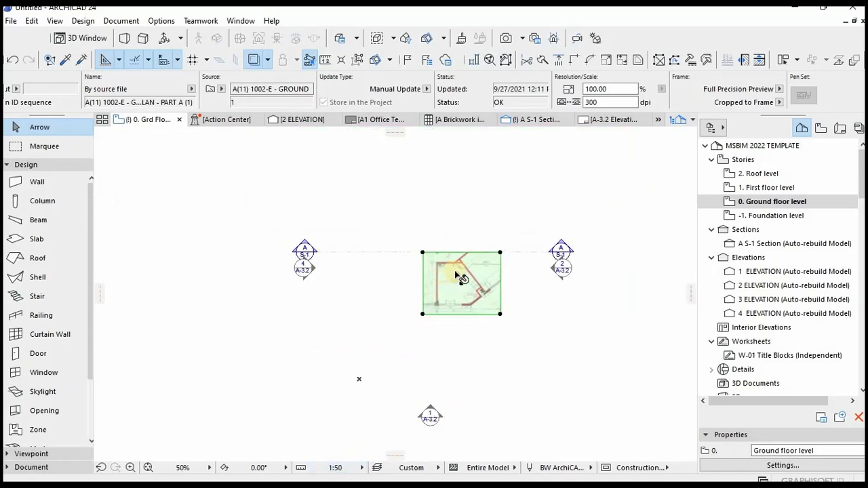
Step: Draw a 1130 mm reference polyline along the fire hose duct's outer edge, starting where it meets Shop 10's diagonal wall
scroll(550, 267, "up", 4)
scroll(515, 237, "up", 5)
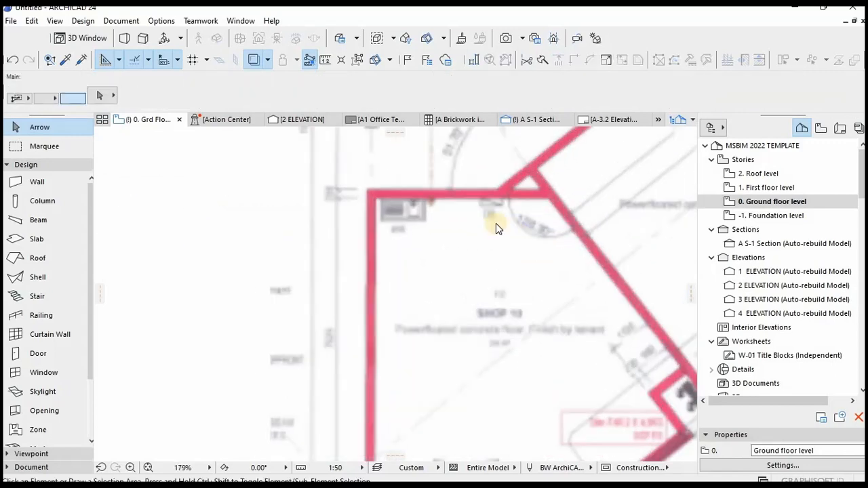
scroll(547, 291, "up", 4)
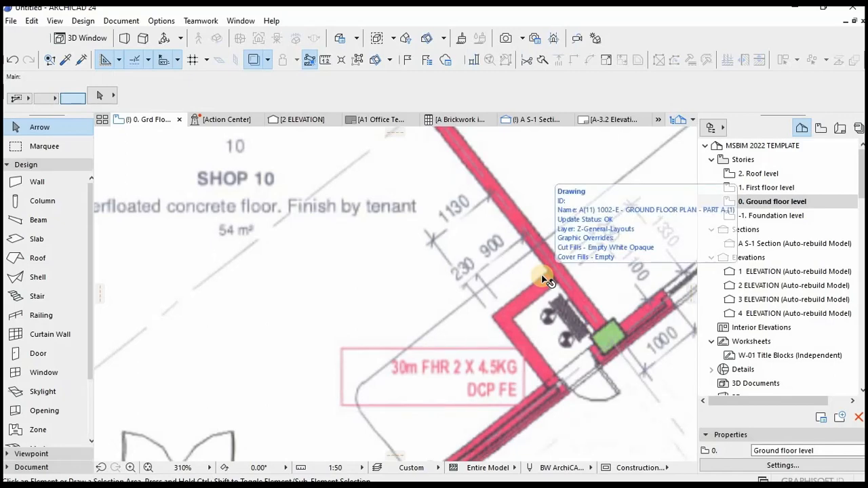
key("p")
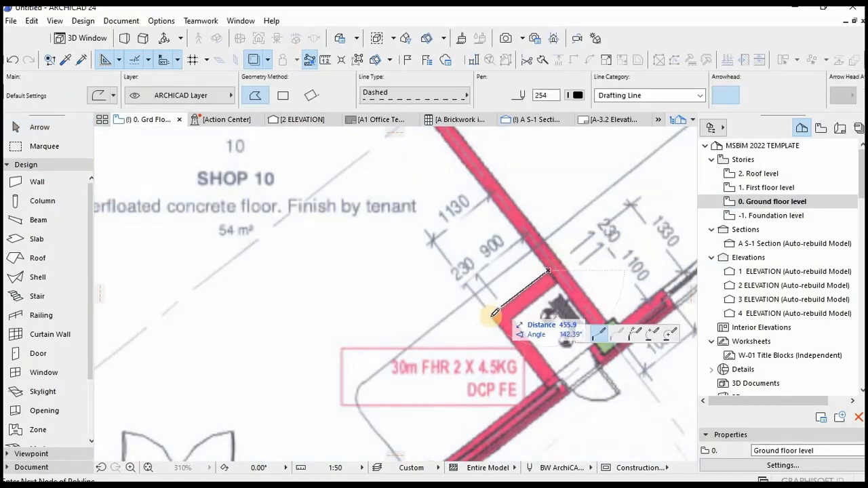
left_click(547, 270)
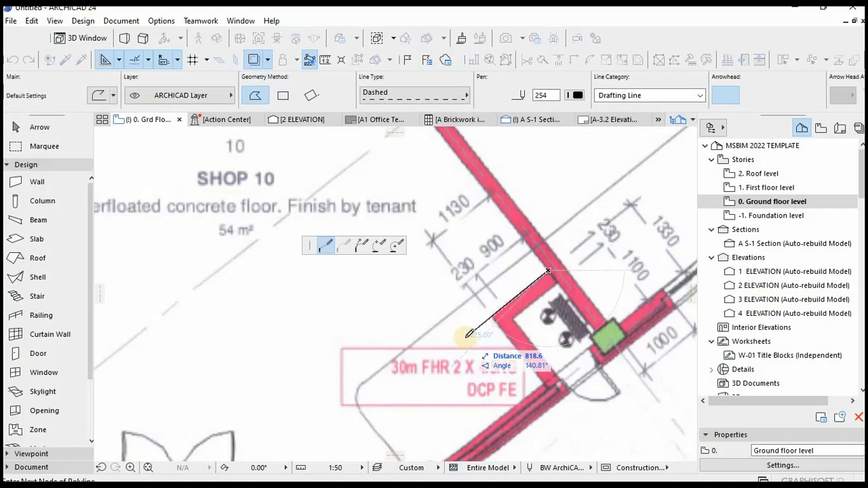
key("Tab")
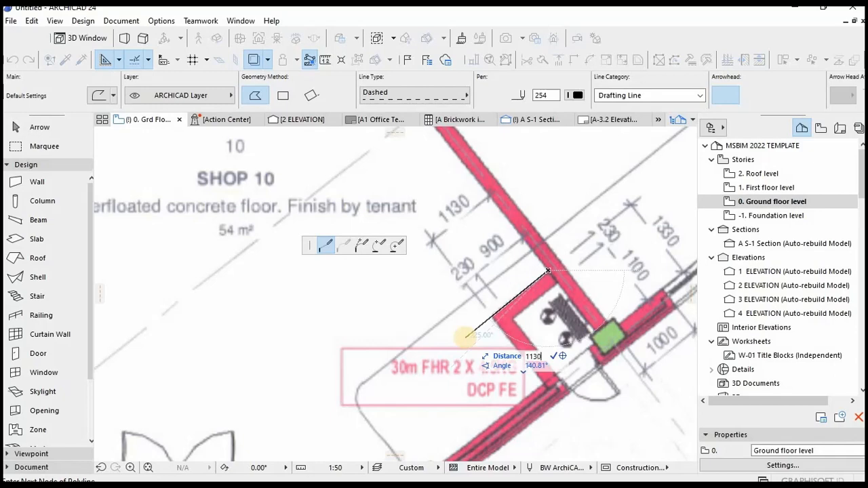
type("1130")
key("Return")
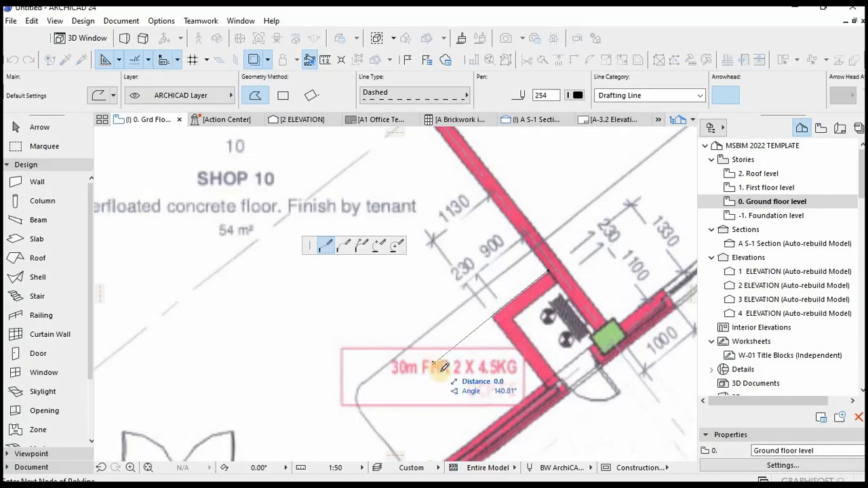
left_click(434, 363)
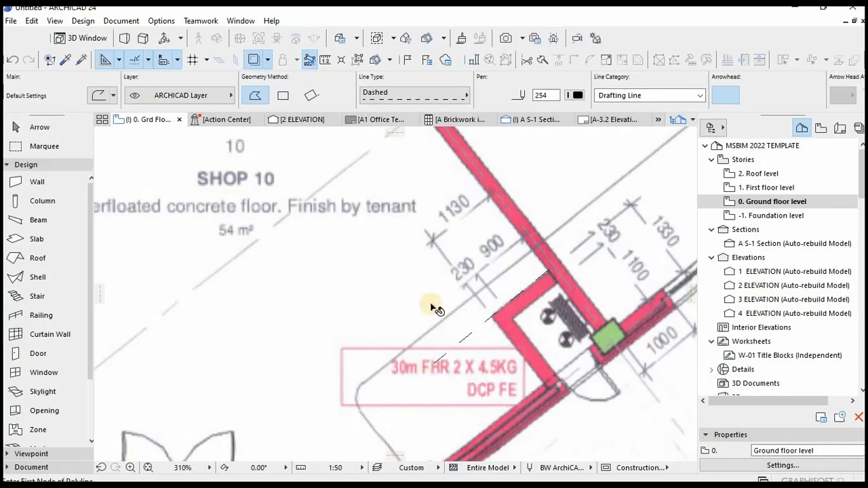
key("Escape")
Step: Resize the plan graphically from the duct's wall junction, scaling its outer edge to the length of the 1130 mm reference line
left_click(432, 306)
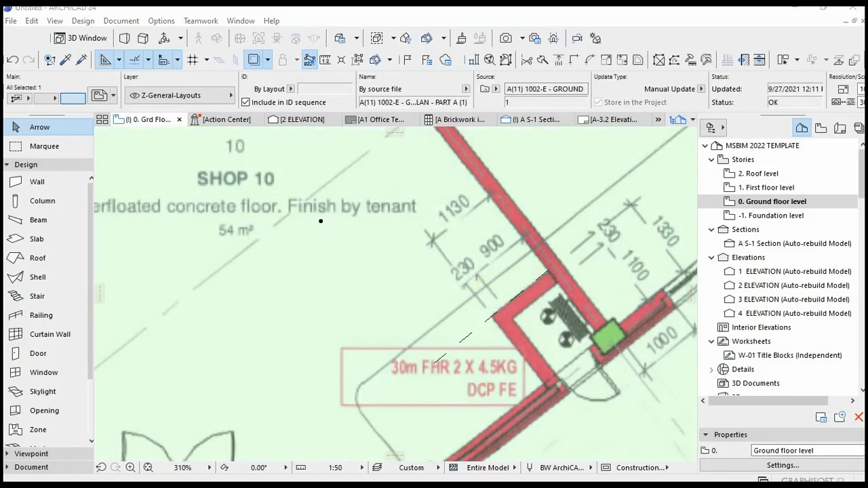
key("ctrl+k")
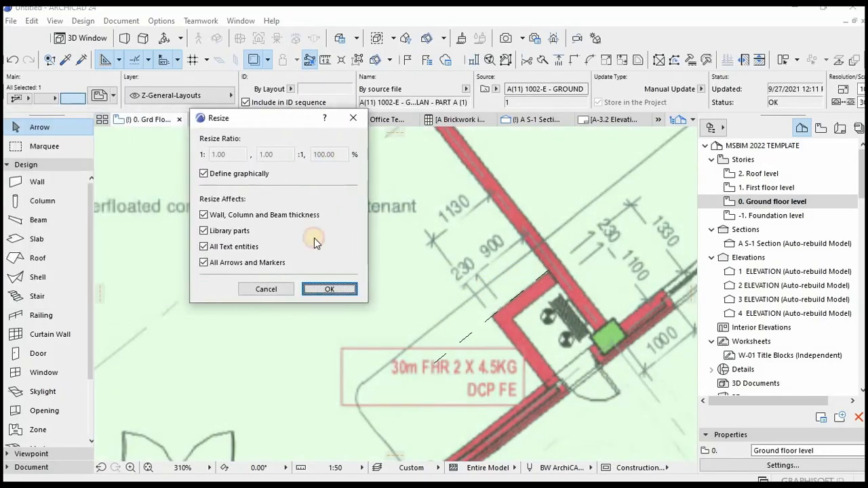
key("Return")
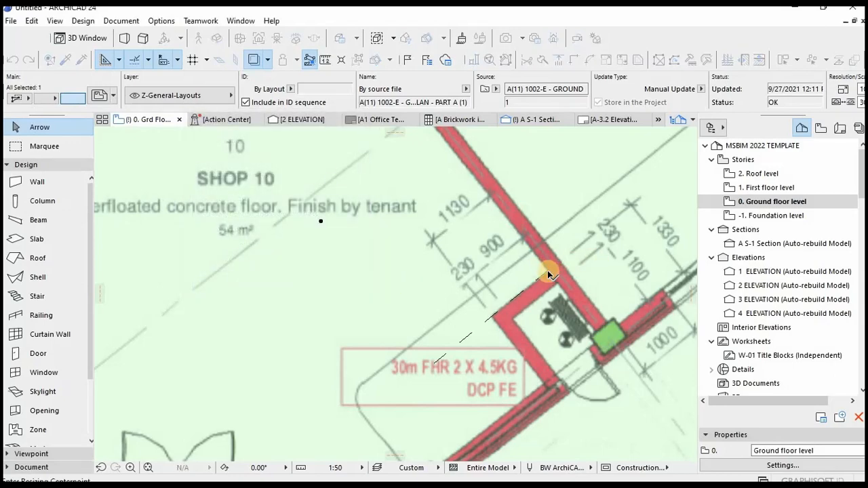
left_click(548, 271)
left_click(491, 316)
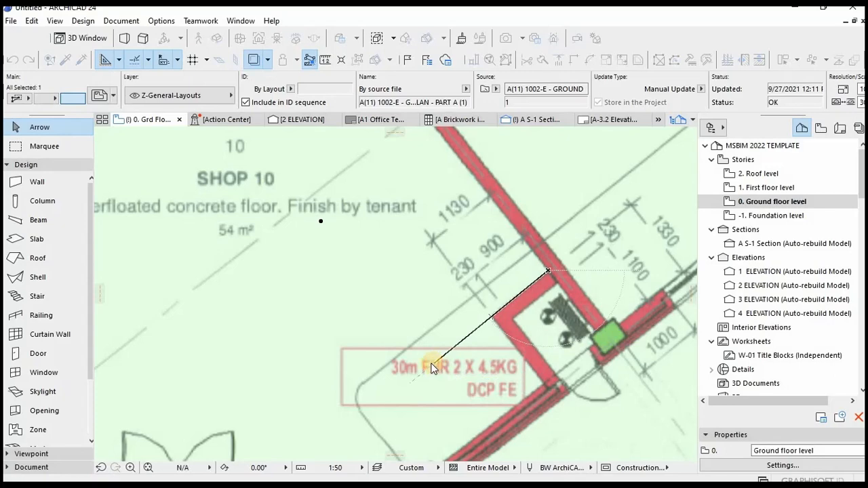
scroll(444, 352, "up", 3)
left_click(568, 251)
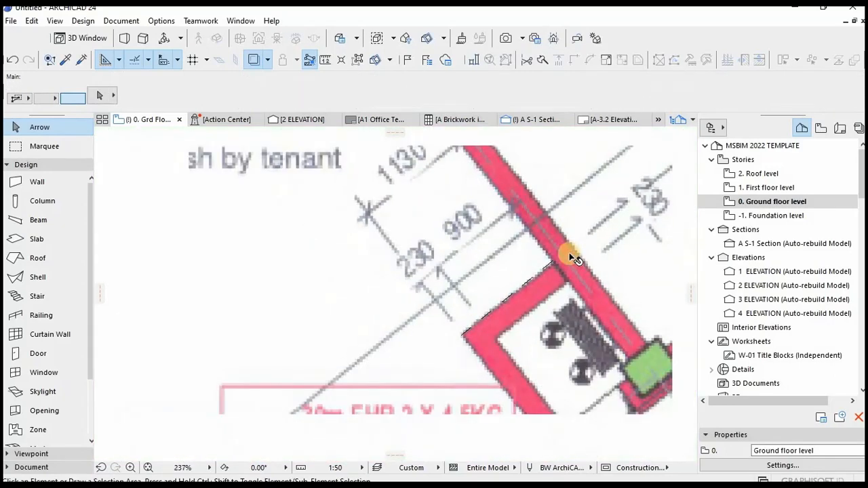
Step: Check the resized plan's extent between the elevation markers and inspect Shop 10 up close
scroll(564, 250, "down", 5)
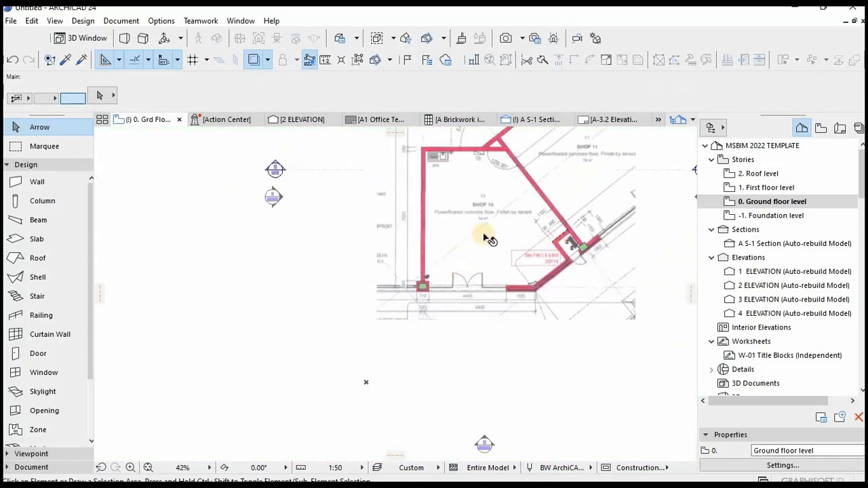
scroll(494, 214, "down", 2)
left_click(484, 252)
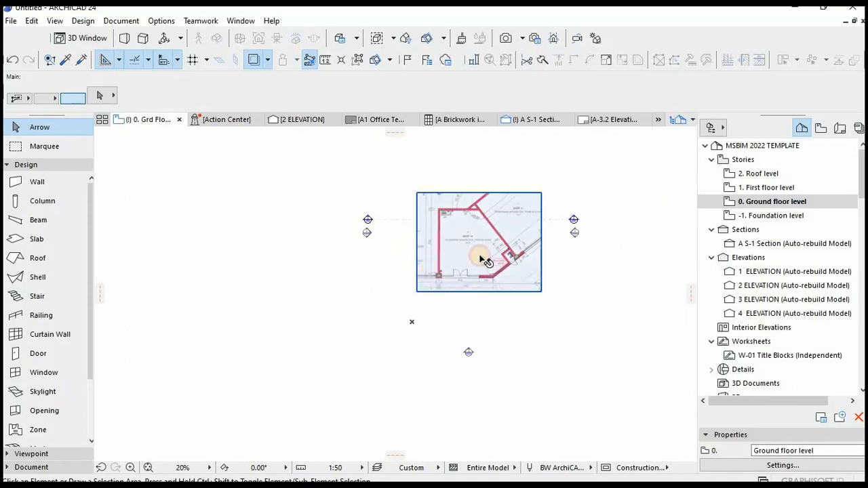
left_click(480, 226)
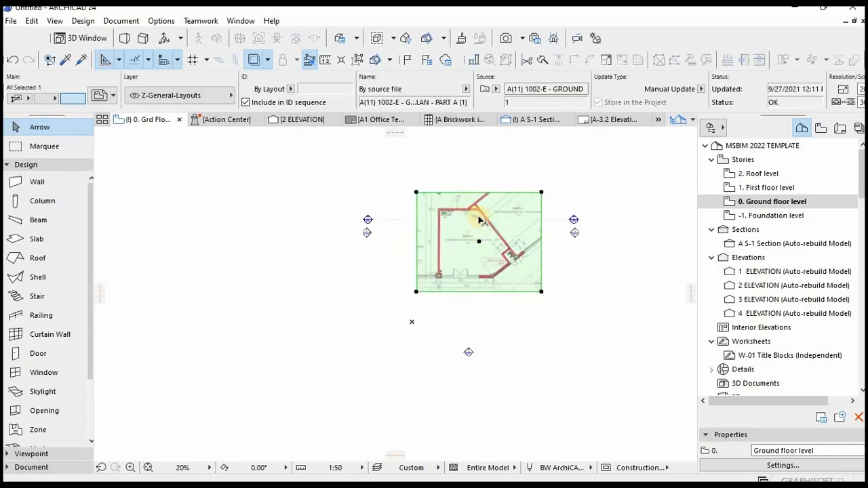
key("Escape")
scroll(473, 214, "up", 2)
scroll(473, 214, "up", 3)
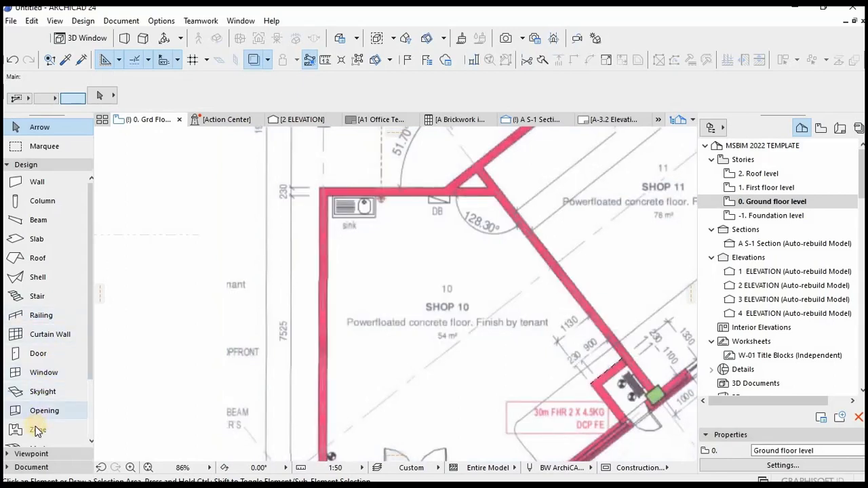
Step: Start a zone at Shop 10's sink corner and show its hidden layer, Z2000 Zones.Z GENERAL
left_click(36, 431)
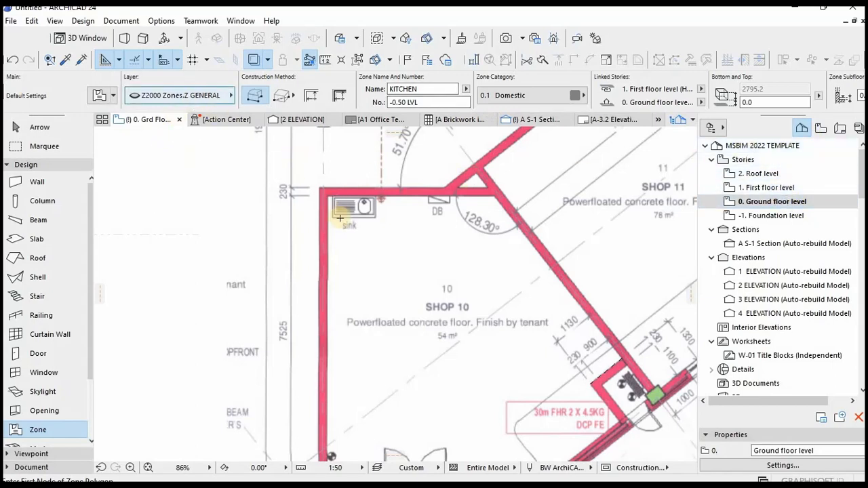
left_click(170, 98)
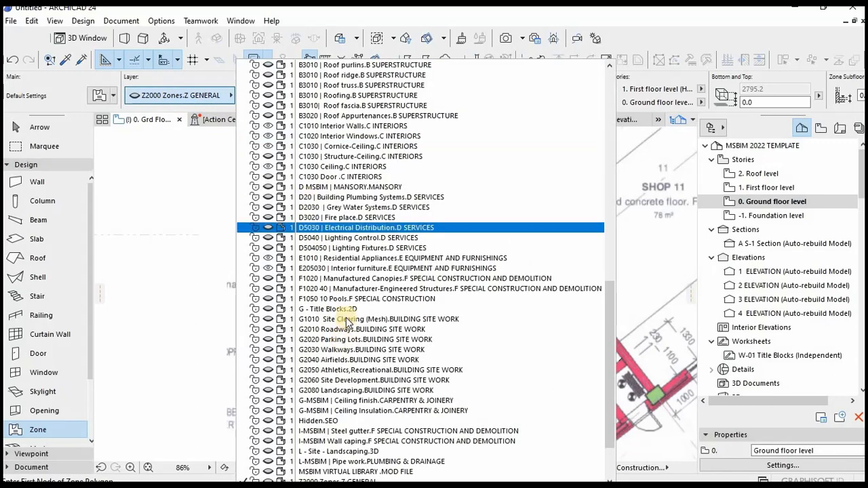
left_click(330, 201)
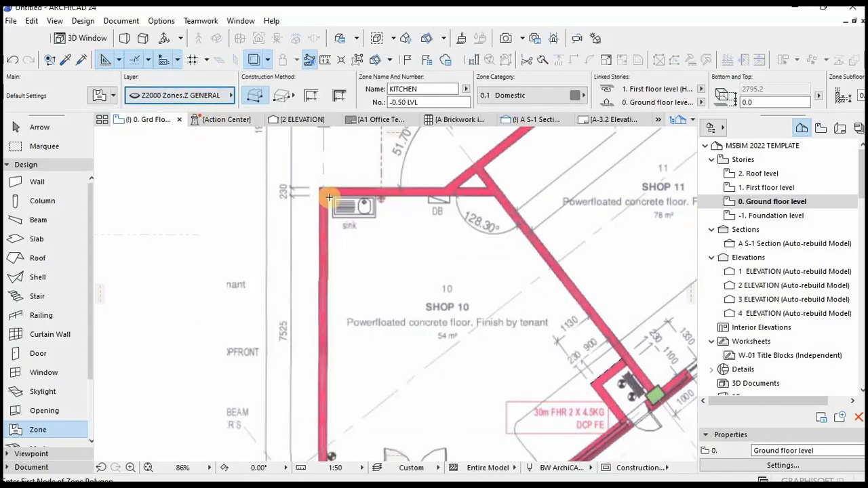
left_click(377, 203)
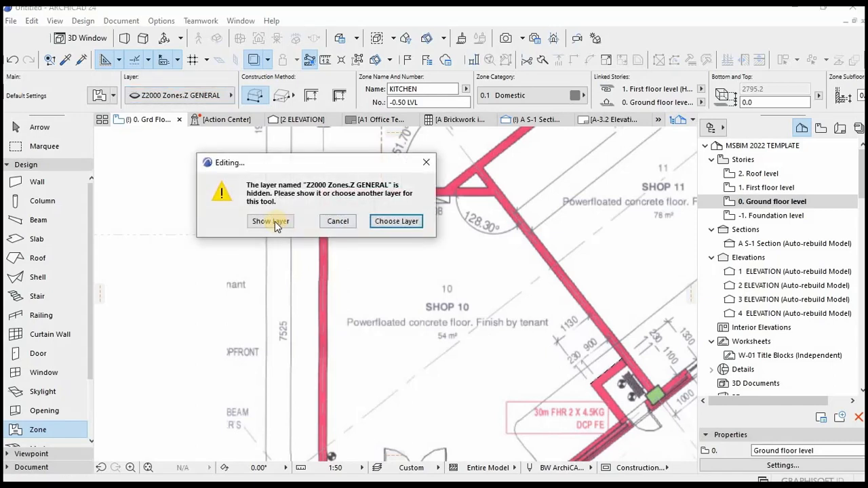
left_click(270, 220)
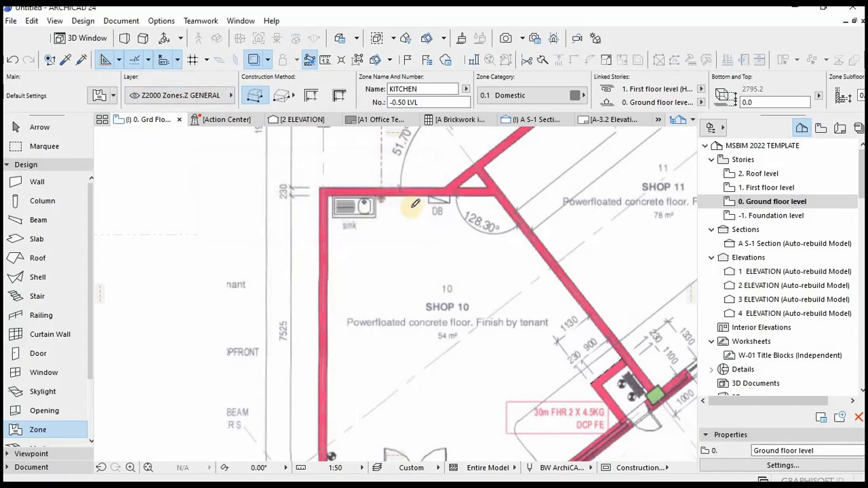
left_click(492, 195)
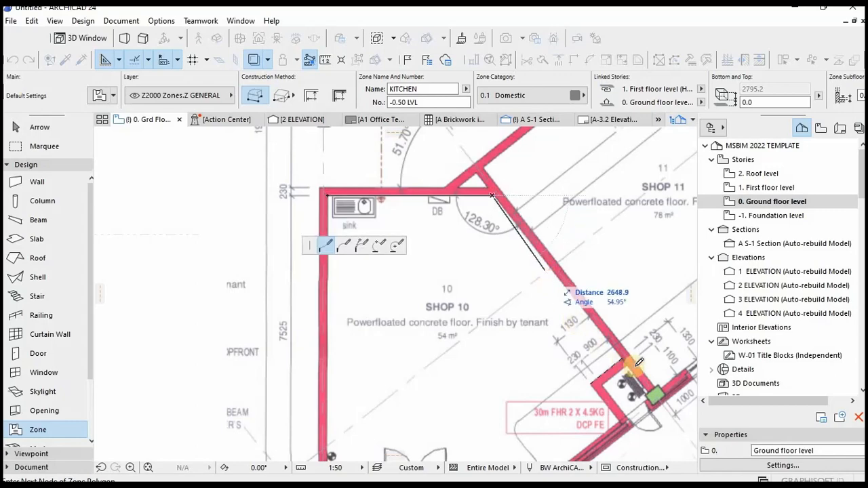
scroll(637, 364, "up", 5)
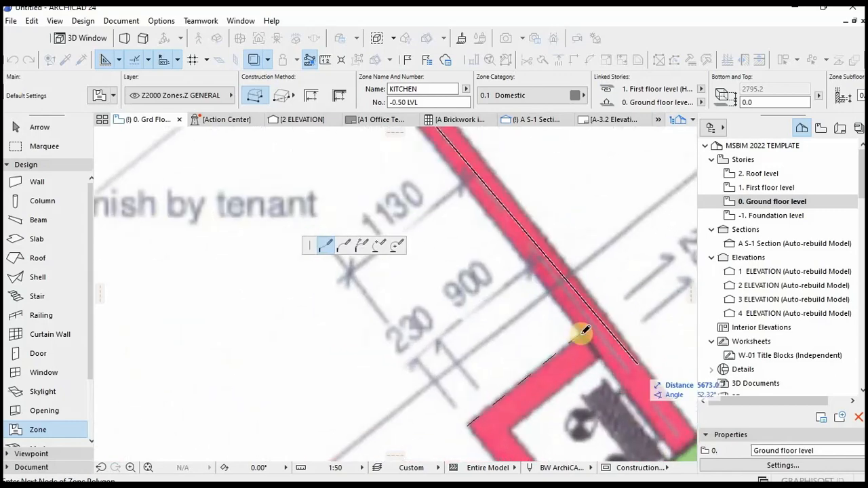
left_click(579, 336)
scroll(533, 349, "down", 3)
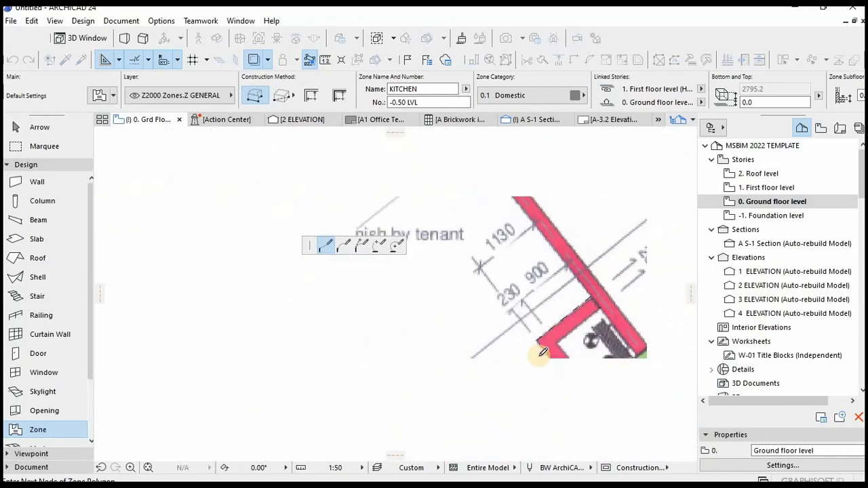
scroll(533, 310, "up", 3)
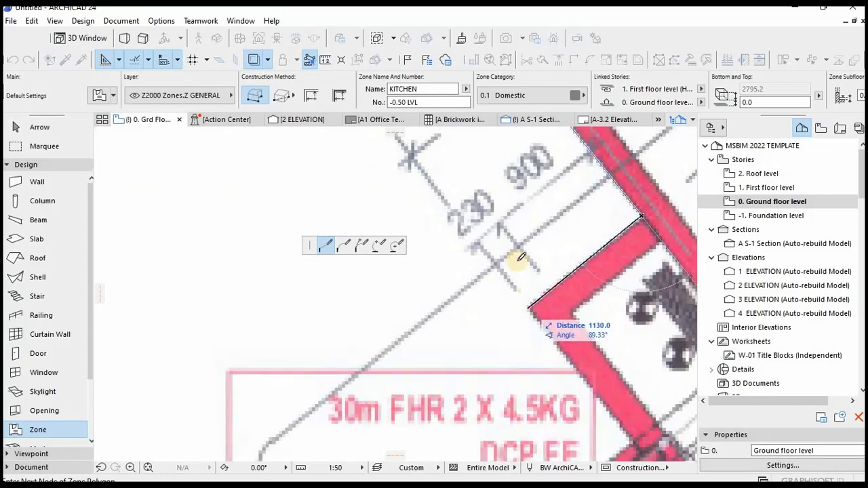
left_click(527, 308)
scroll(576, 343, "down", 3)
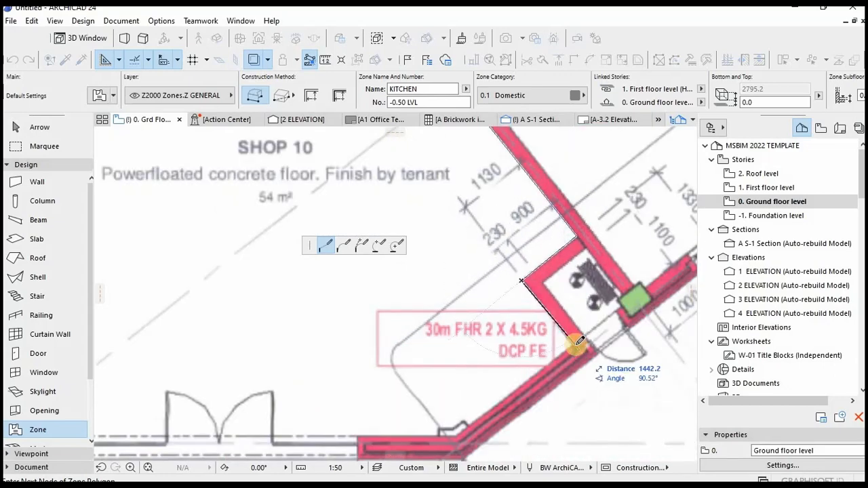
left_click(573, 344)
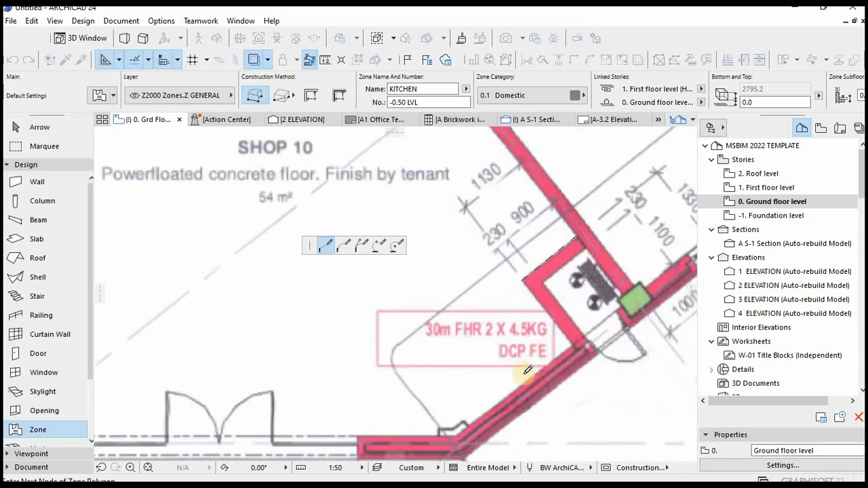
scroll(468, 431, "down", 1)
middle_click_drag(464, 434, 540, 306)
scroll(540, 306, "up", 1)
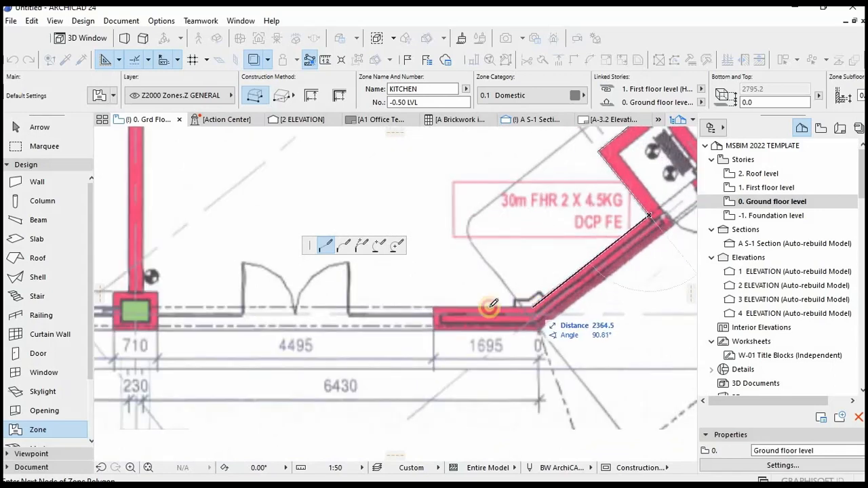
left_click(533, 307)
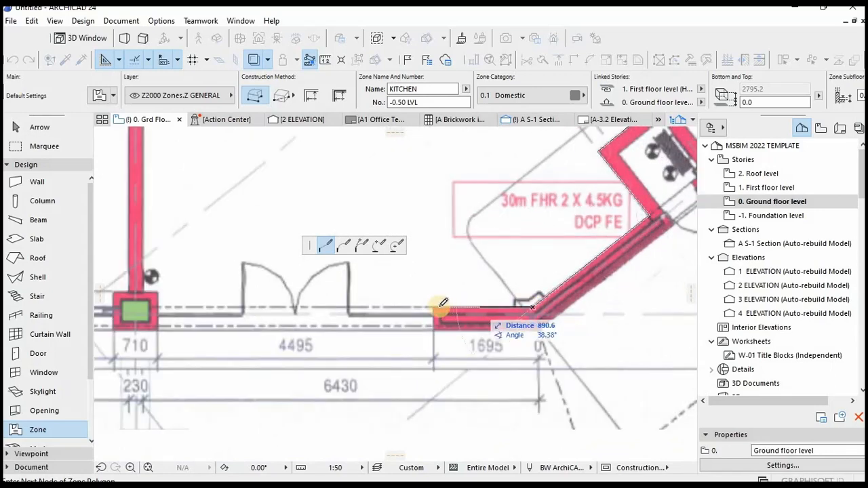
left_click(157, 307)
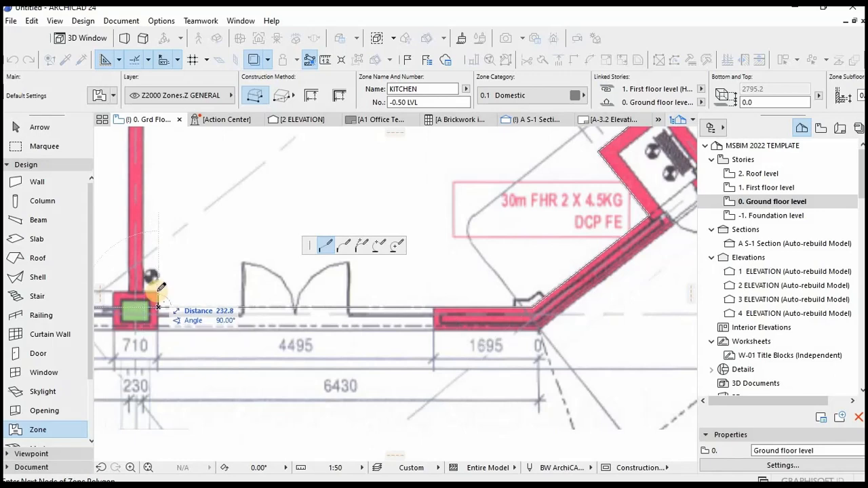
left_click(157, 292)
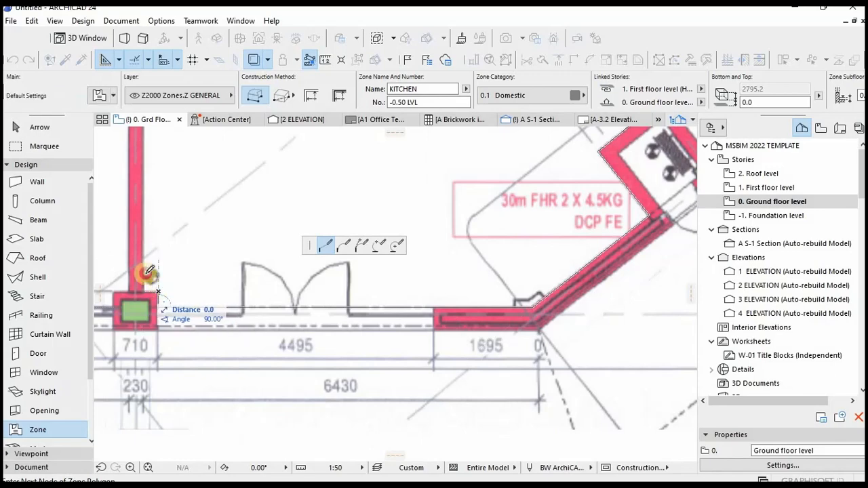
double_click(155, 274)
scroll(207, 296, "down", 5)
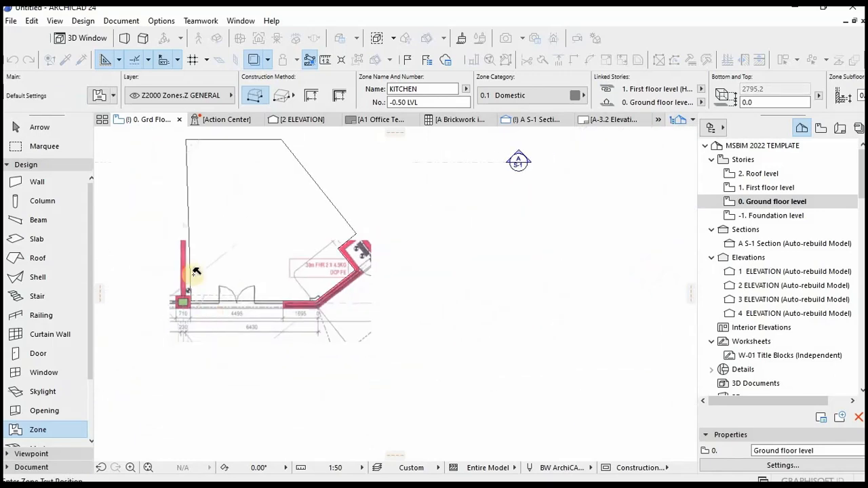
key("Escape")
scroll(191, 279, "up", 3)
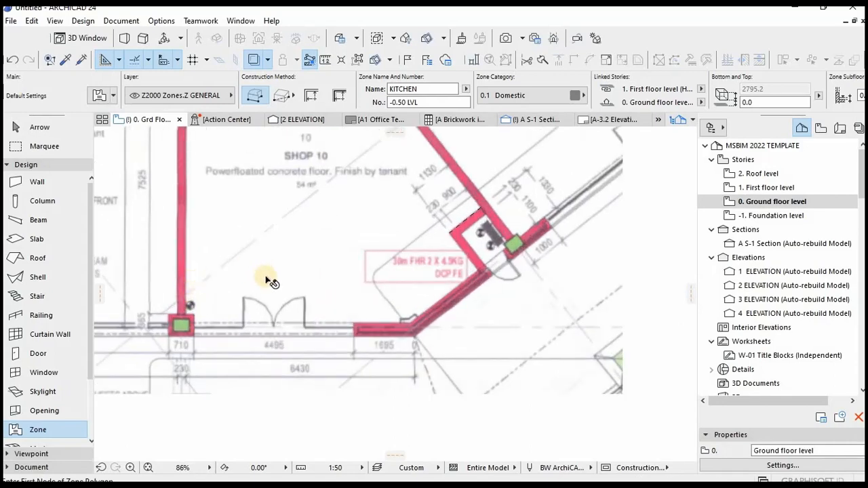
key("Escape")
scroll(277, 302, "down", 4)
scroll(268, 251, "down", 1)
scroll(271, 250, "up", 1)
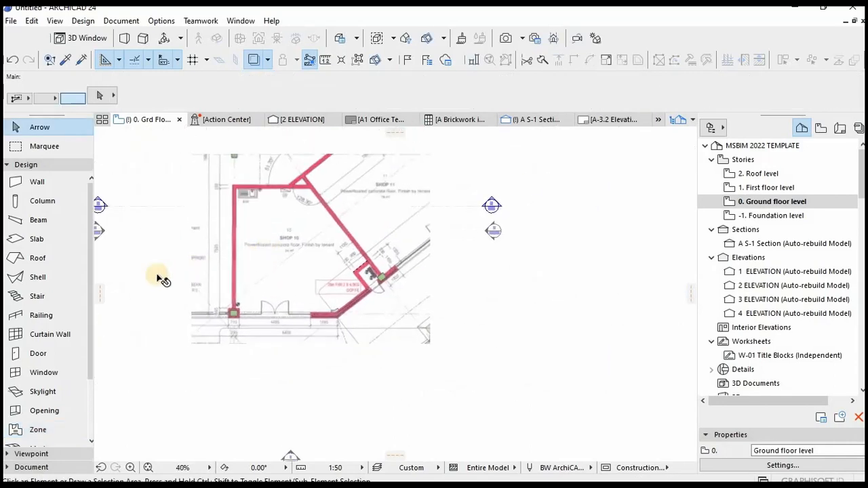
Step: Start a zone polygon where Shop 10's side wall meets the shopfront pillar, tracing around the pillar's inner corner to the shopfront line
scroll(228, 298, "up", 1)
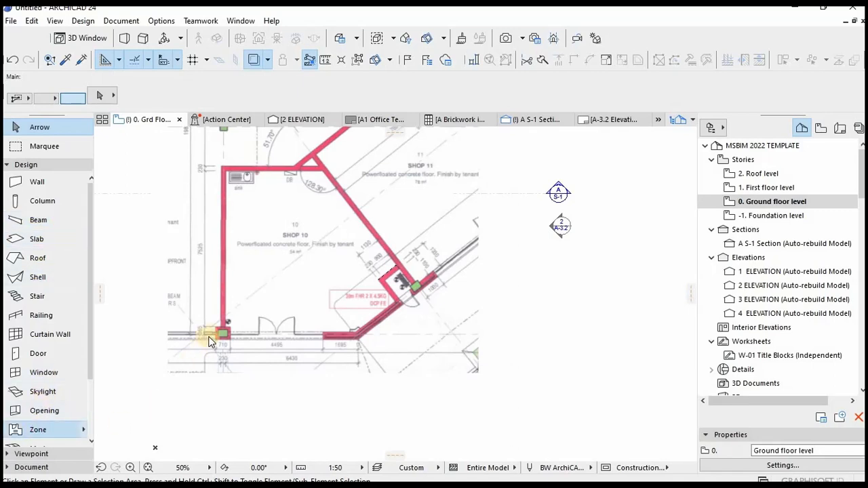
scroll(221, 327, "up", 10)
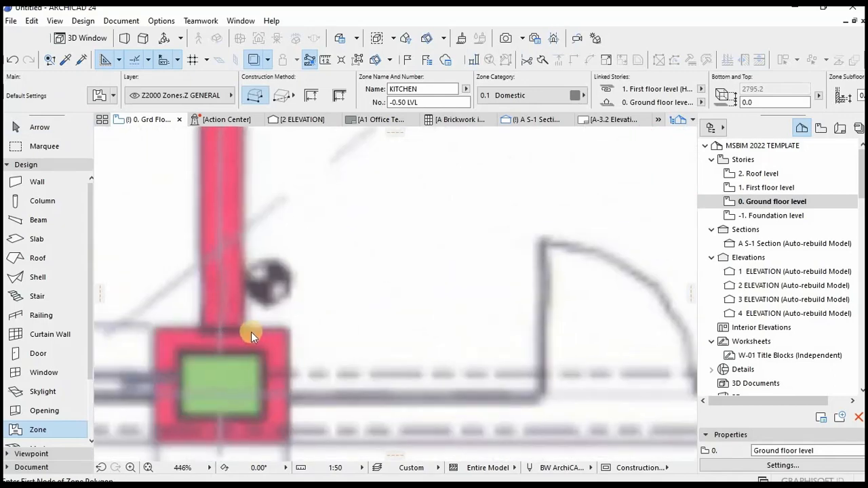
left_click(290, 330)
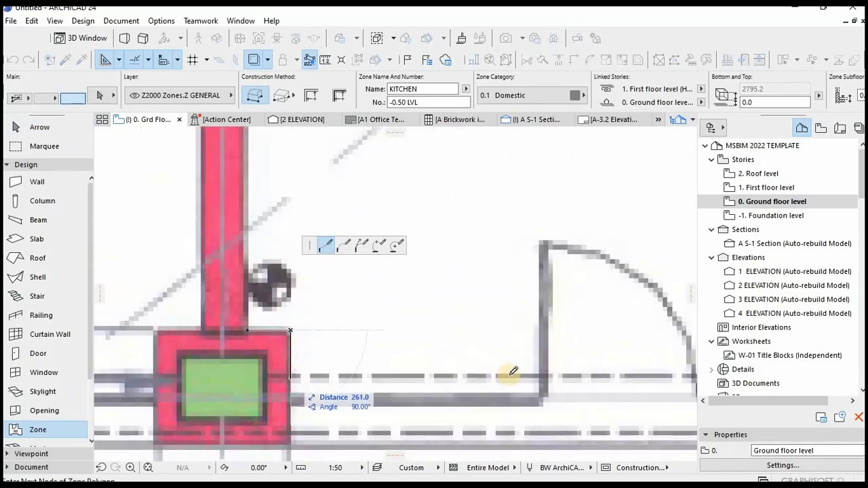
left_click(538, 387)
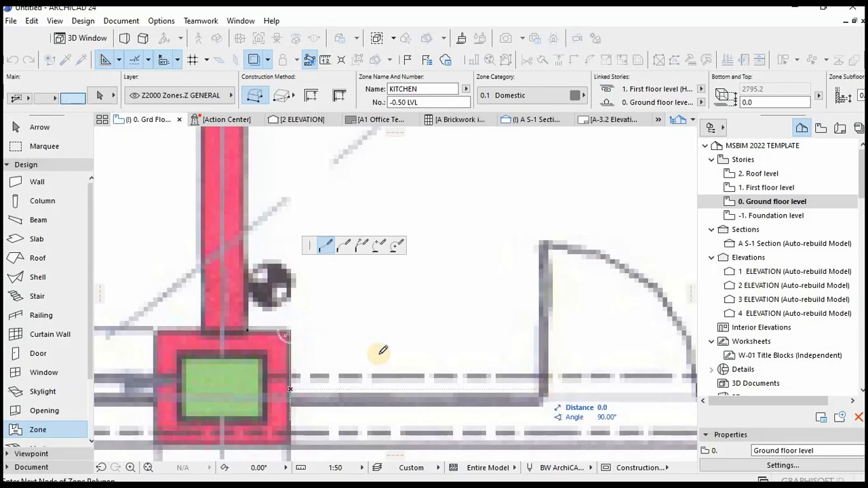
scroll(421, 346, "down", 4)
scroll(519, 333, "up", 3)
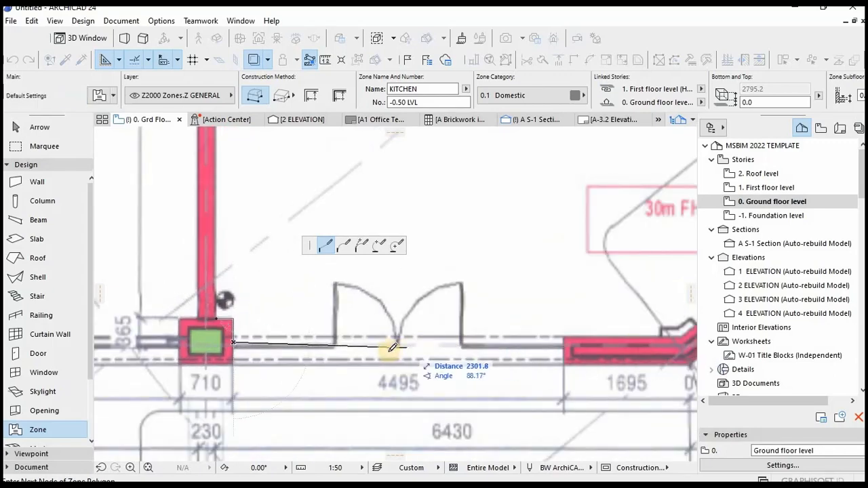
key("BackSpace")
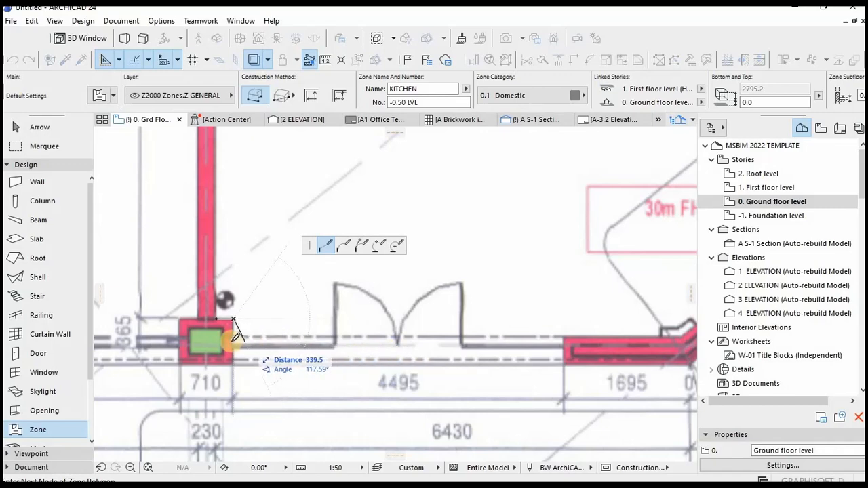
left_click(240, 337)
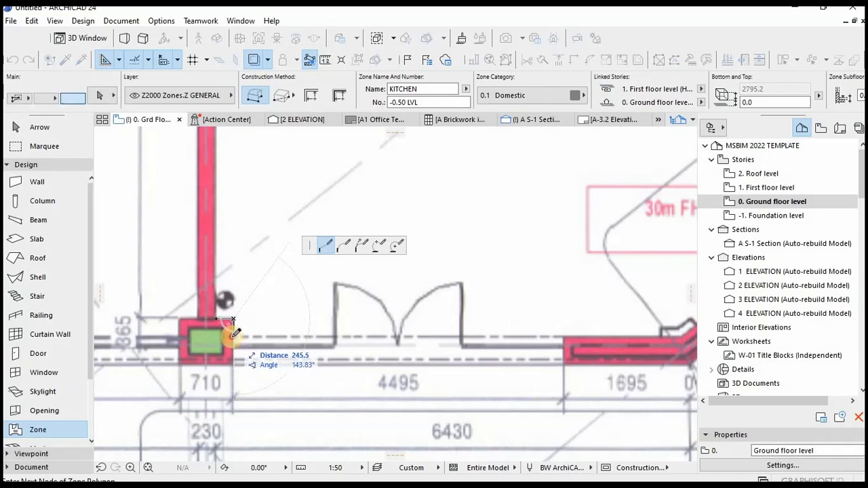
Step: Continue the zone polygon along the shopfront and the angled wall's inner face, up to the fire hose duct's outer corner
scroll(228, 338, "down", 3)
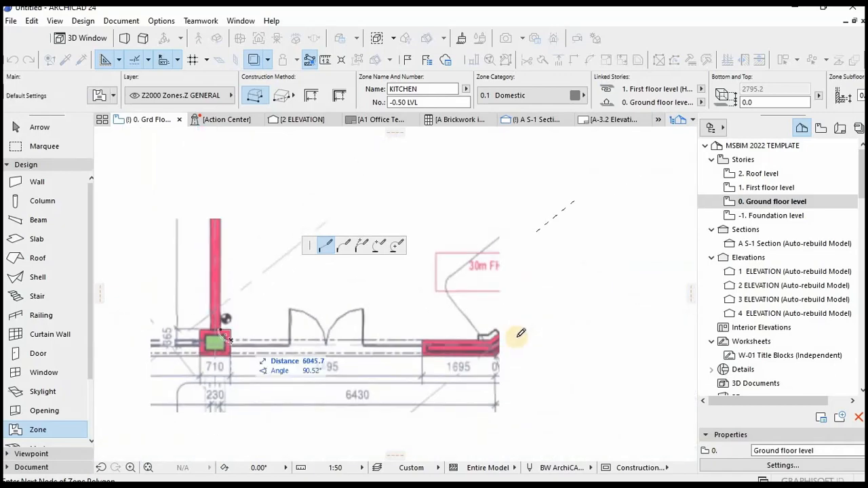
scroll(281, 333, "up", 4)
scroll(150, 332, "down", 4)
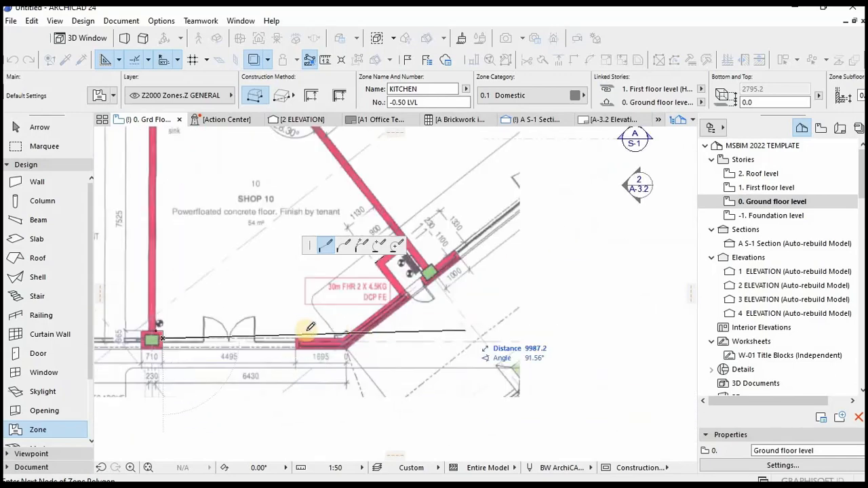
scroll(379, 347, "up", 5)
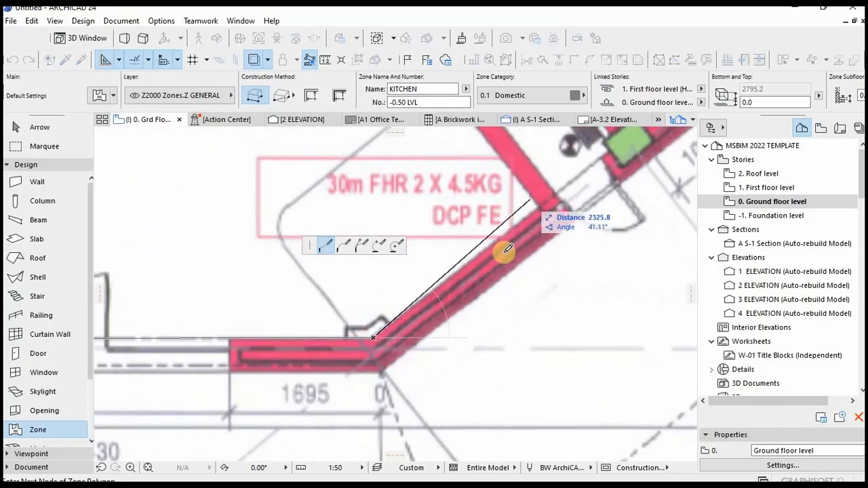
scroll(553, 251, "down", 5)
scroll(508, 264, "up", 5)
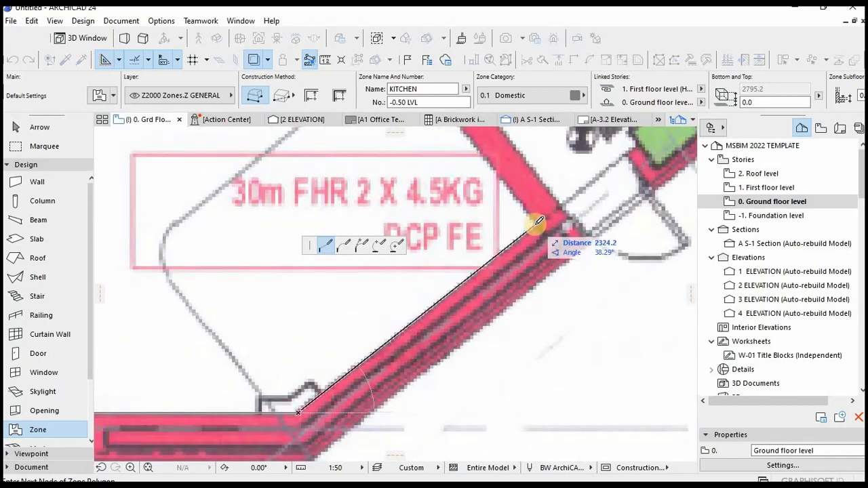
scroll(547, 263, "down", 4)
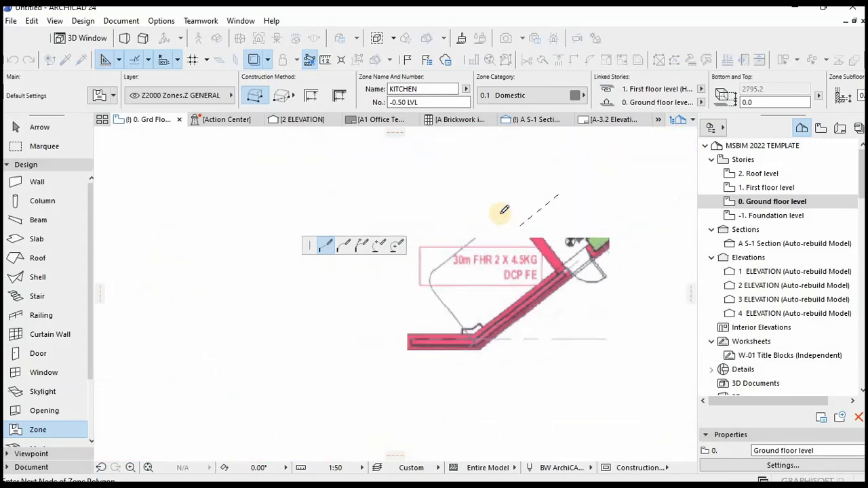
scroll(523, 233, "up", 4)
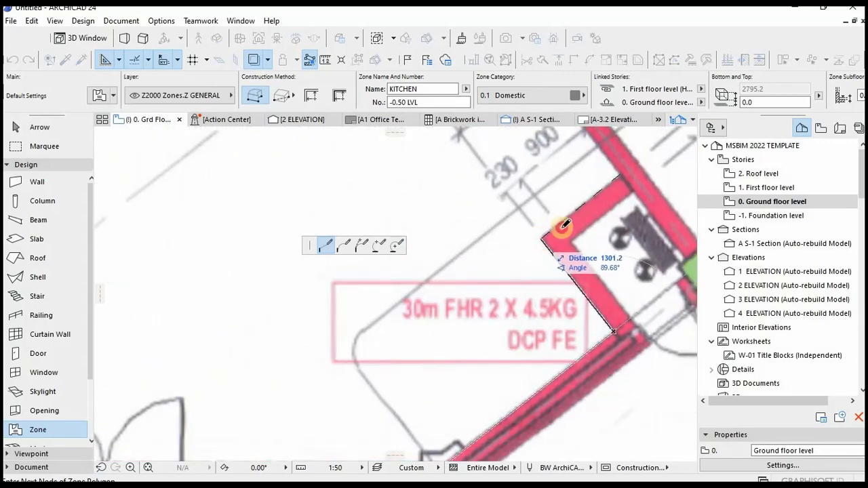
left_click(542, 238)
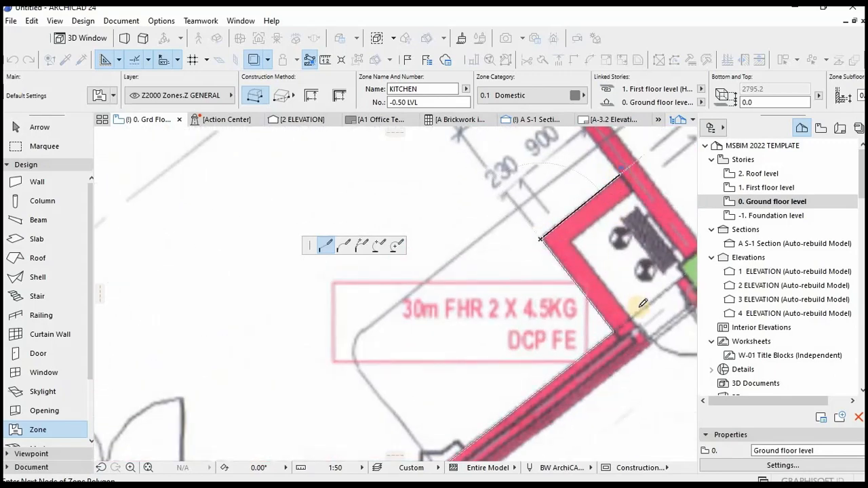
Step: Finish the zone polygon along the back wall's inner face to the sink corner, close it at the shopfront pillar and place its stamp mid-shop
scroll(603, 278, "down", 5)
scroll(584, 234, "up", 5)
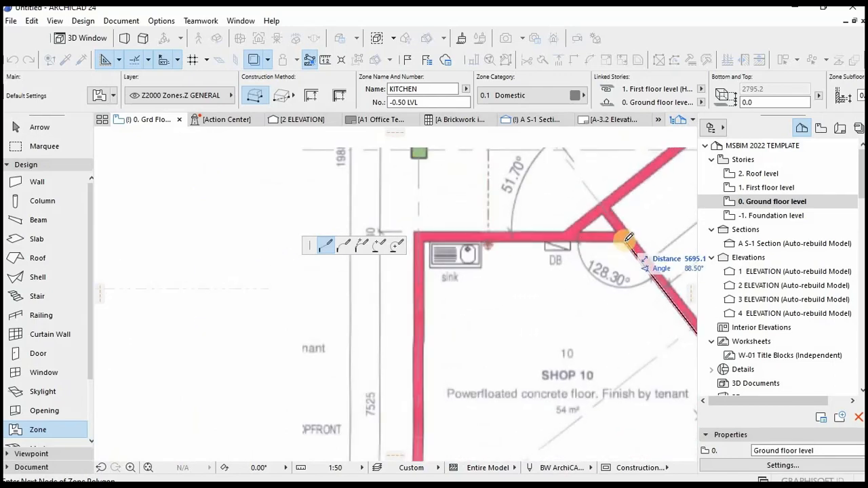
left_click(624, 241)
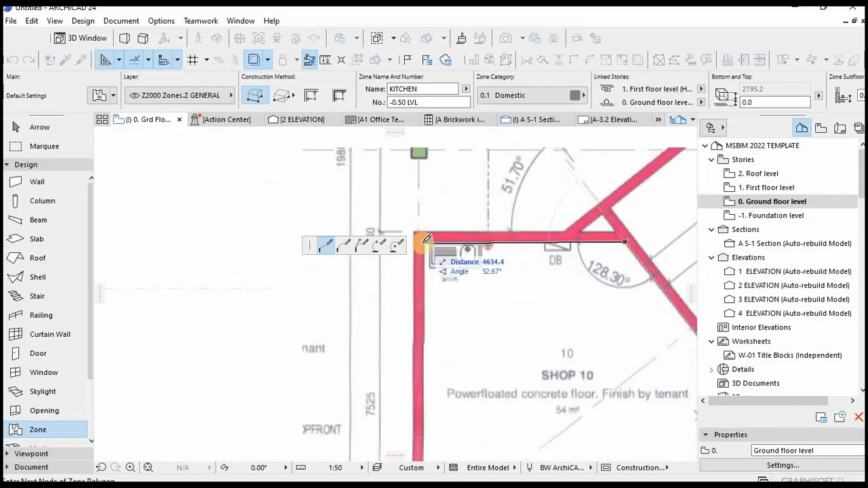
left_click(423, 242)
scroll(452, 234, "down", 5)
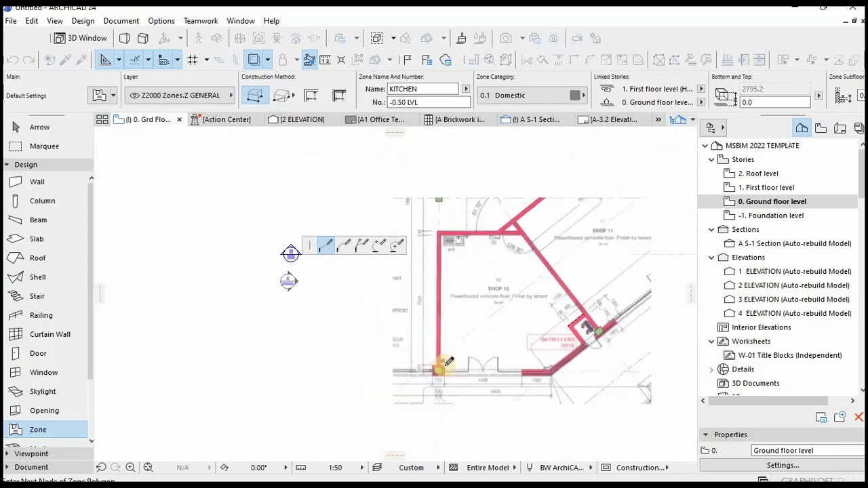
scroll(444, 346, "up", 4)
left_click(440, 380)
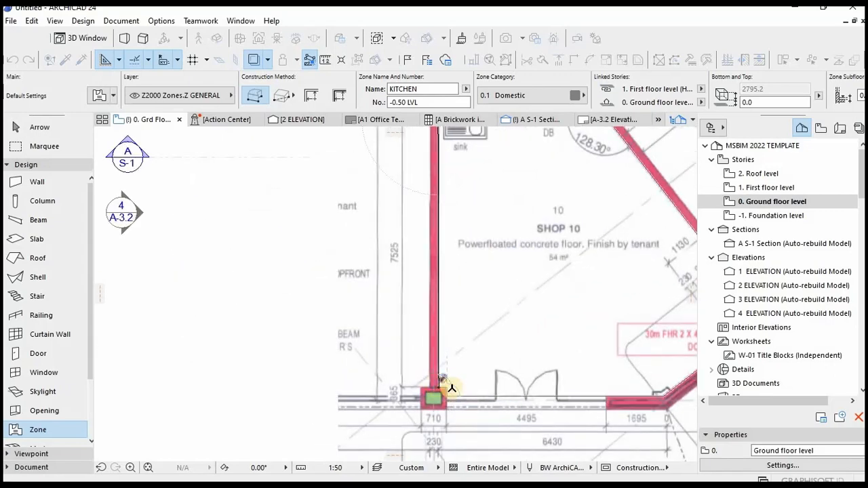
left_click(548, 249)
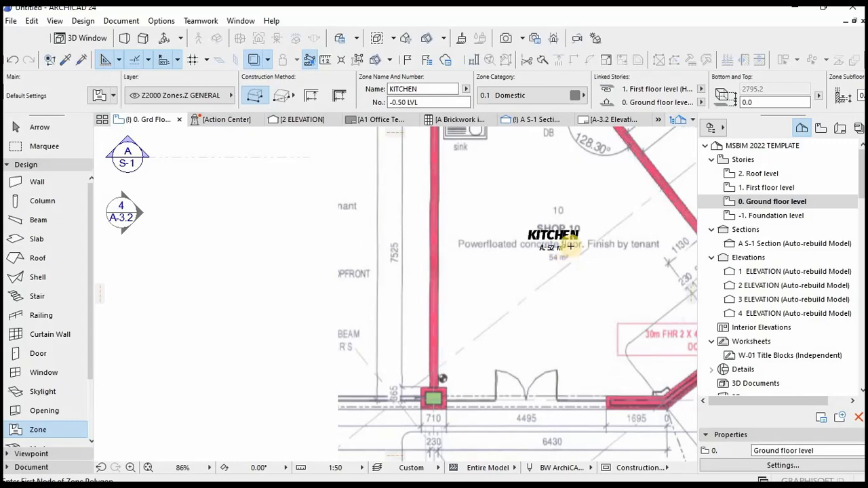
Step: Move the zone stamp just below the plan's printed 54 m² label
scroll(522, 251, "up", 5)
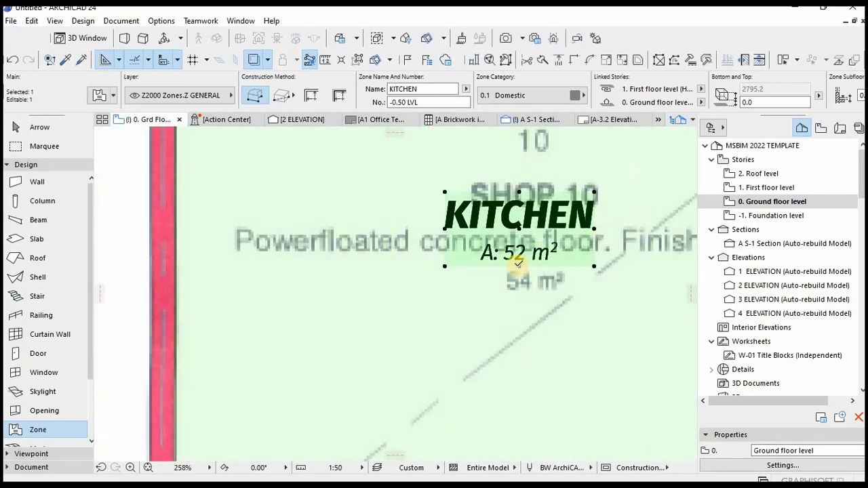
left_click(519, 267)
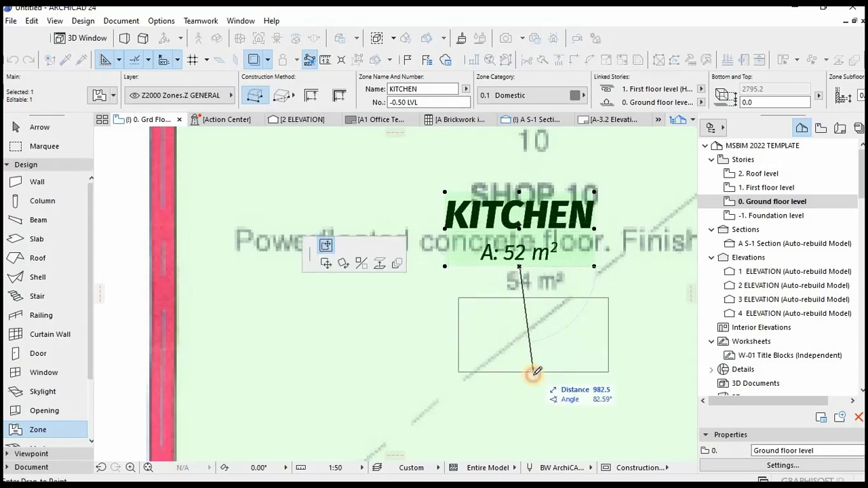
left_click(533, 375)
Step: Rename the zone as SHOP 10 and deselect it
left_click(423, 88)
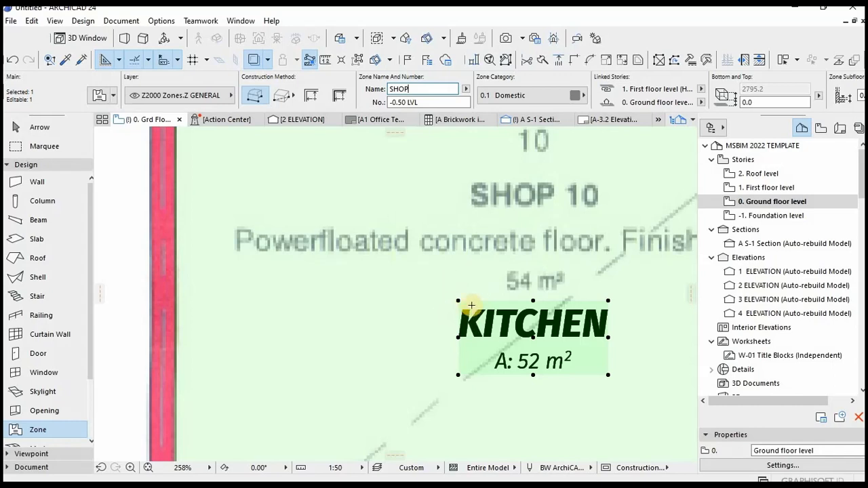
scroll(471, 305, "down", 2)
scroll(486, 338, "down", 1)
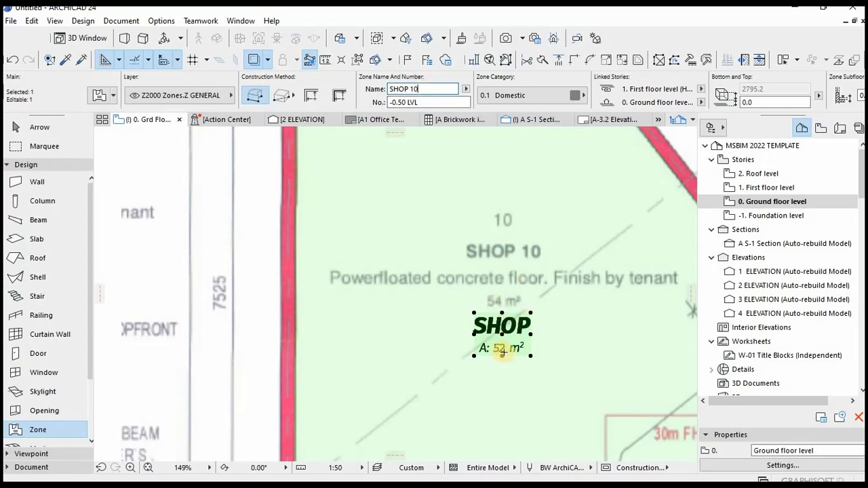
left_click(176, 253)
key("Escape")
key("Escape")
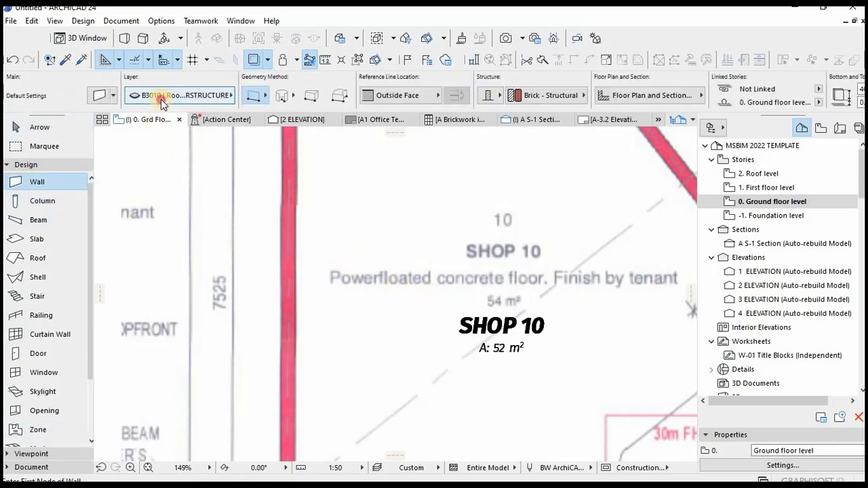
Step: Show the hidden layer B3010 | Roof balcony.B10 SUPERSTRUCTURE and draw the side wall from the outer sink corner to the shopfront pillar, about 7660 mm long
left_click(170, 96)
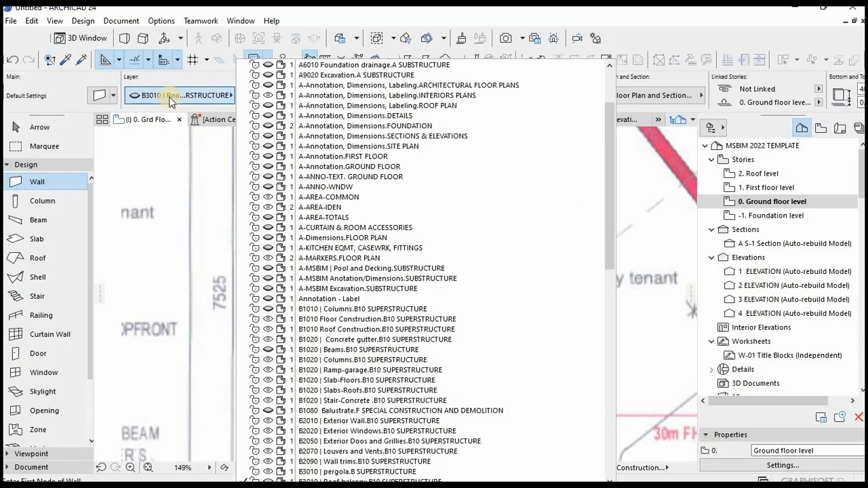
left_click(169, 98)
scroll(416, 282, "down", 4)
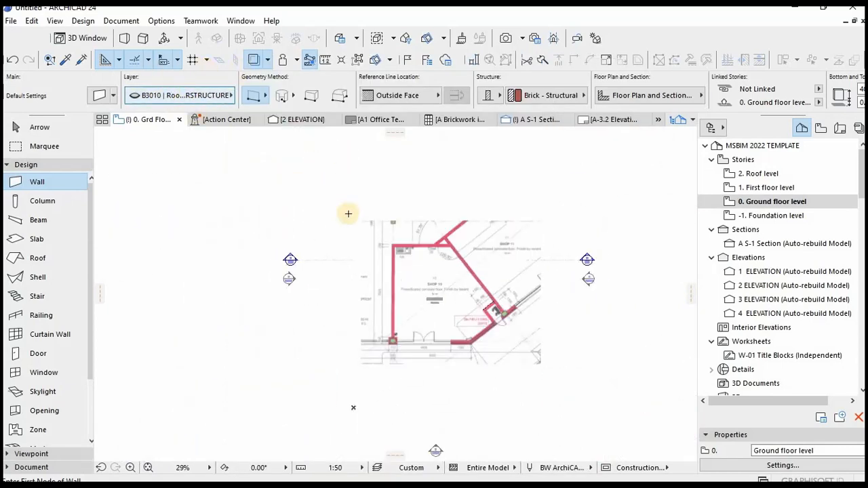
scroll(393, 244, "up", 10)
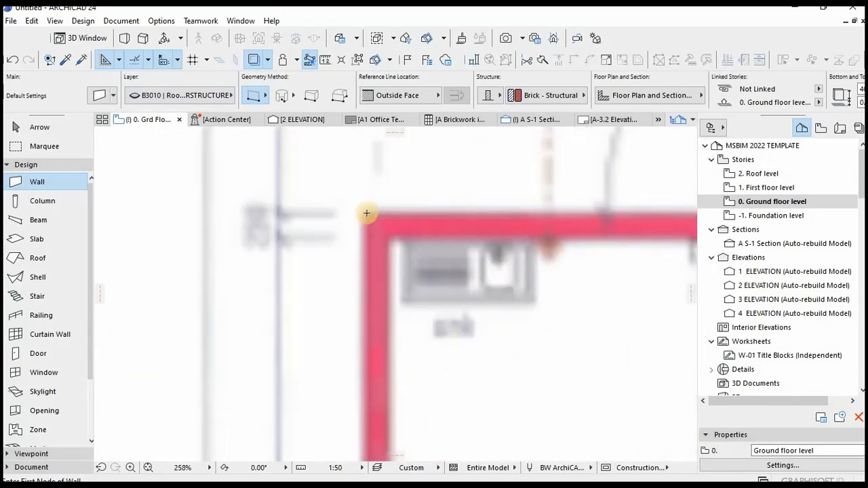
left_click(366, 215)
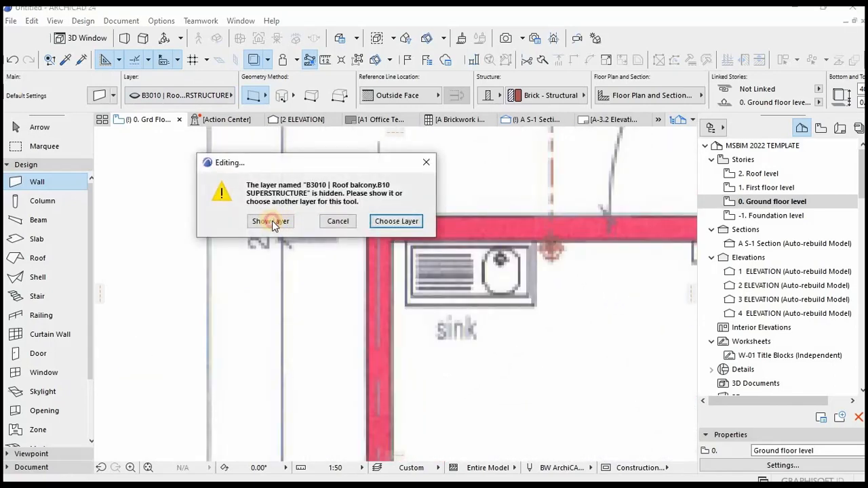
left_click(272, 221)
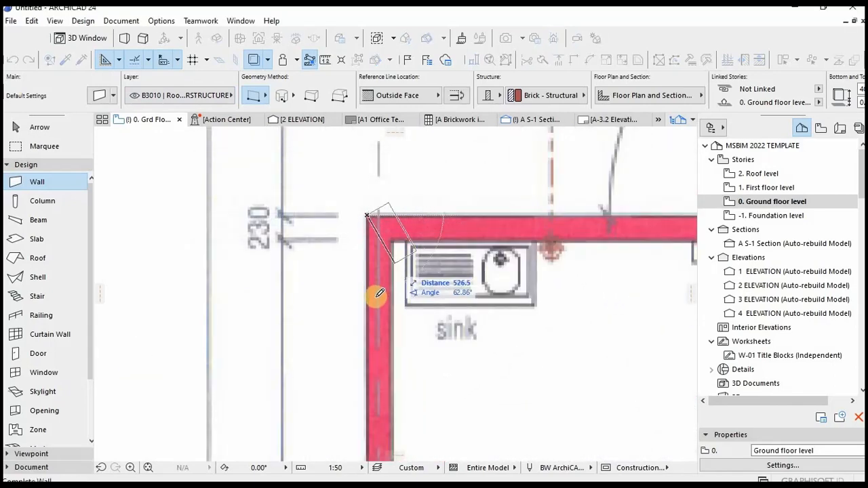
scroll(369, 203, "down", 5)
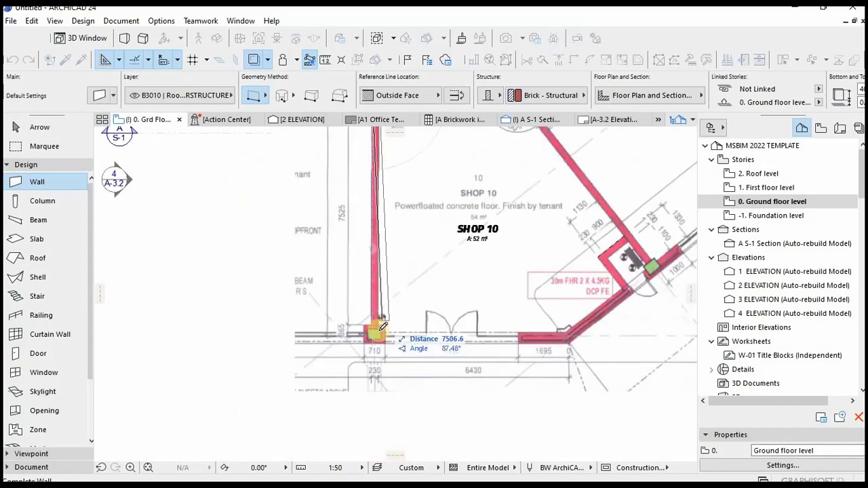
scroll(379, 324, "up", 5)
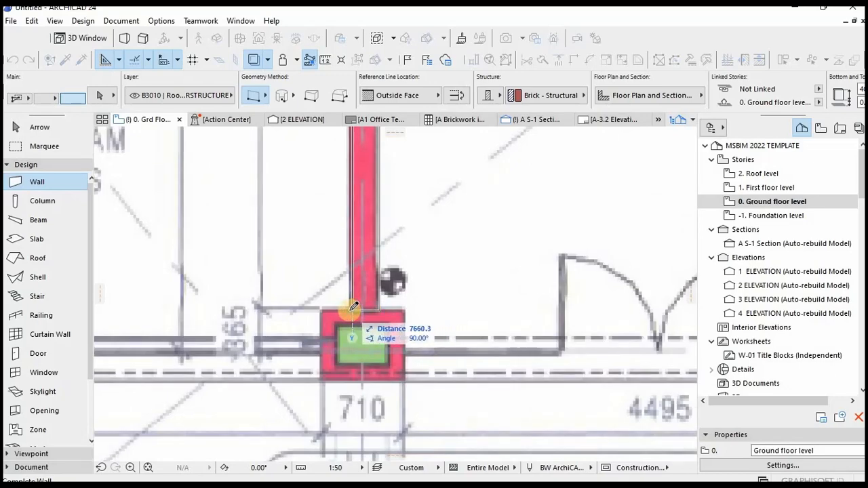
left_click(352, 307)
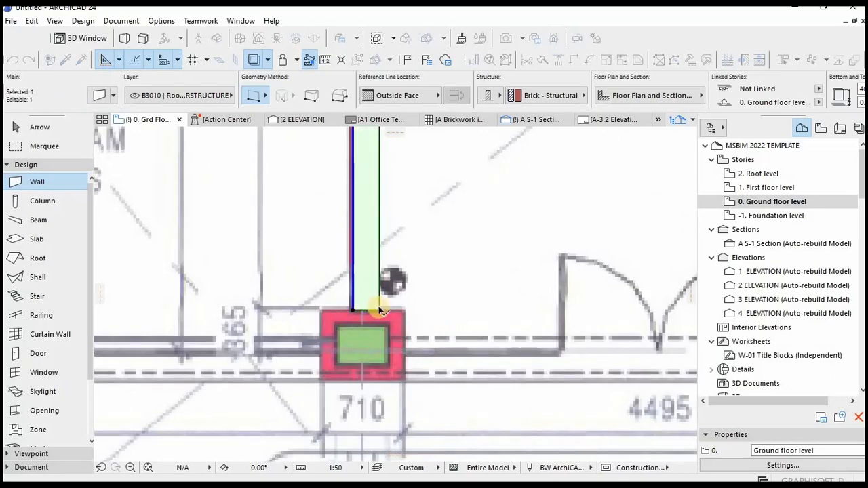
Step: Select the new side wall at its pillar end and turn off True Line Weight in the on-screen view options
key("Escape")
left_click(363, 310)
scroll(361, 310, "up", 8)
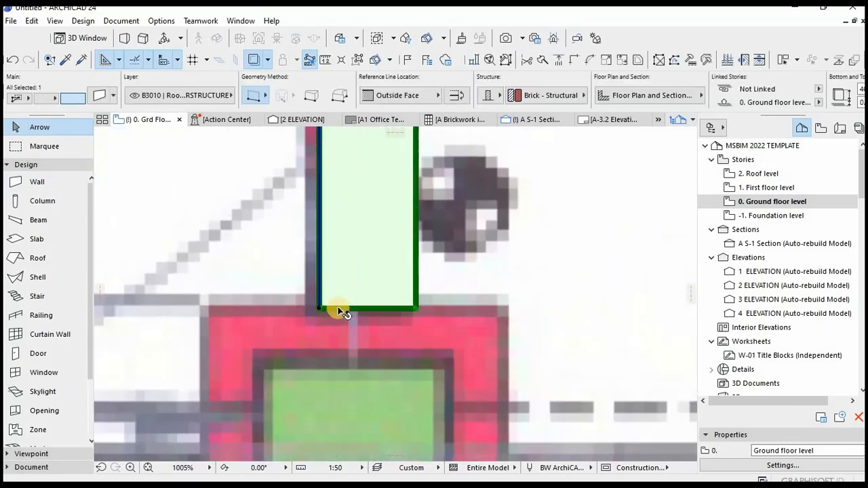
left_click(55, 22)
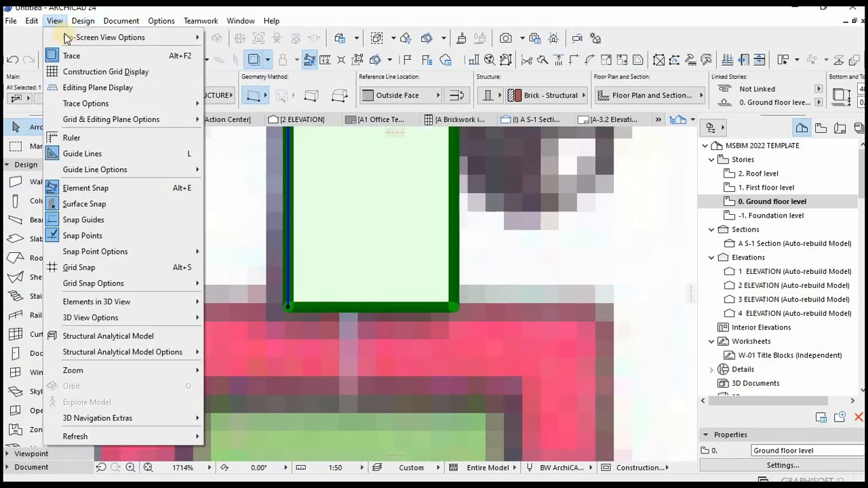
mouse_move(135, 38)
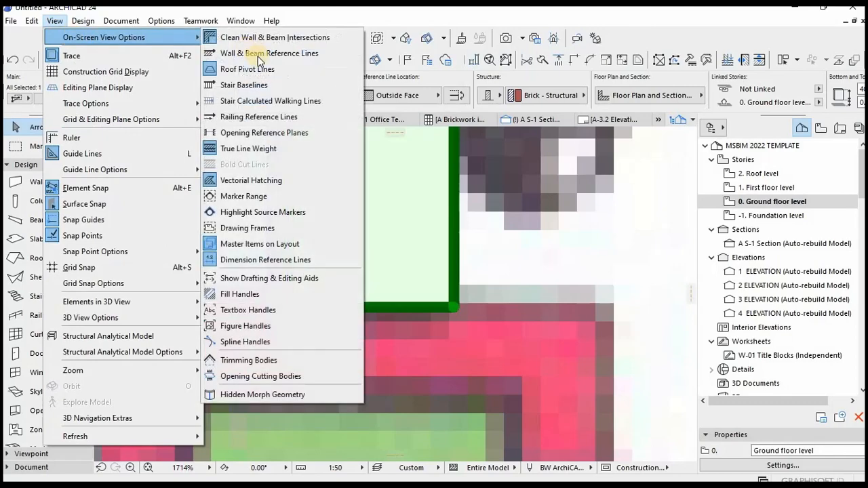
left_click(248, 148)
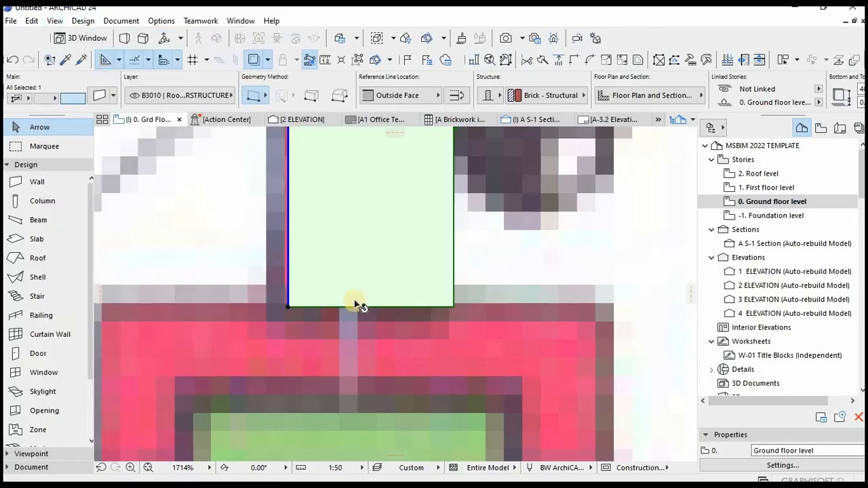
Step: Move the side wall about 6.8 mm from its pillar-end corner to line it up with the plan's wall outline
scroll(311, 304, "down", 2)
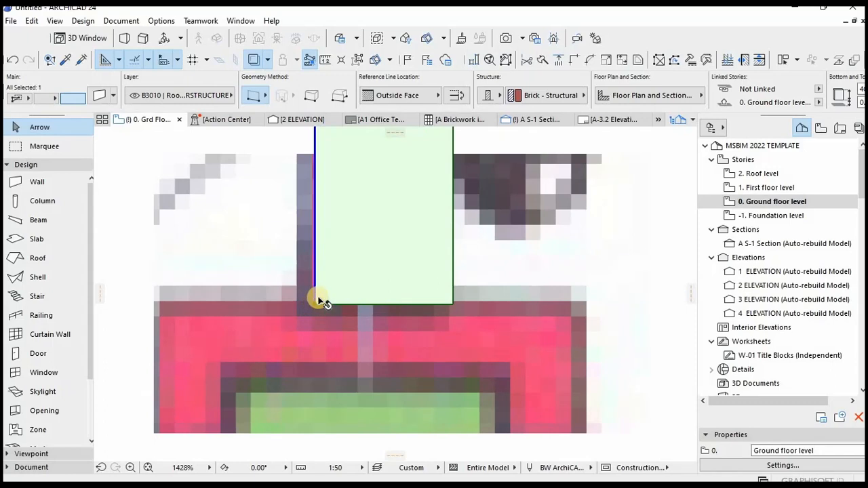
scroll(315, 304, "up", 2)
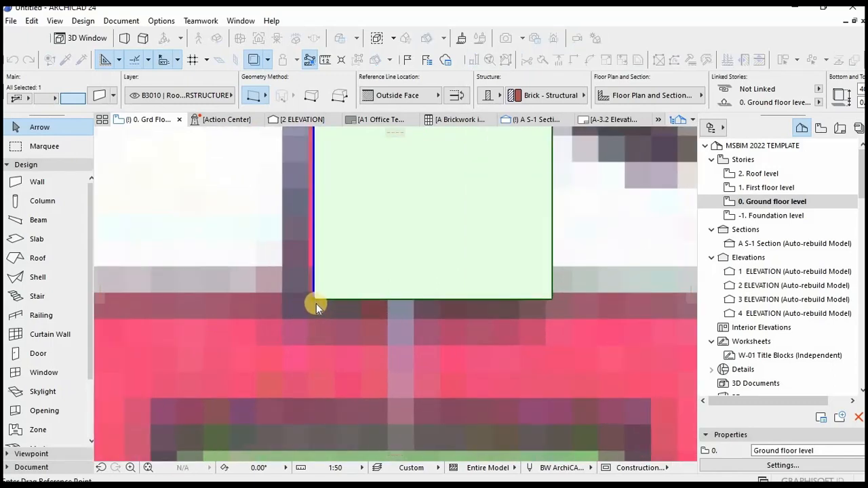
left_click(314, 298)
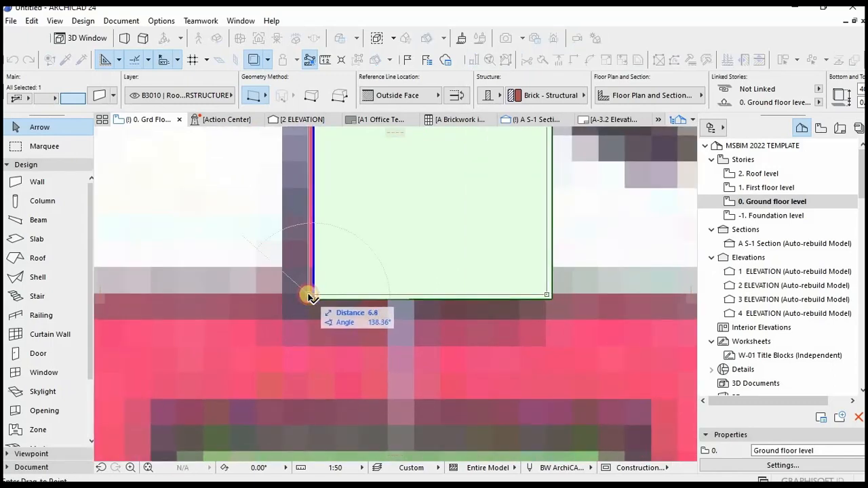
left_click(309, 296)
Step: Adjust the side wall's sink-corner end to meet the outer line of the plan's back wall
scroll(326, 297, "down", 8)
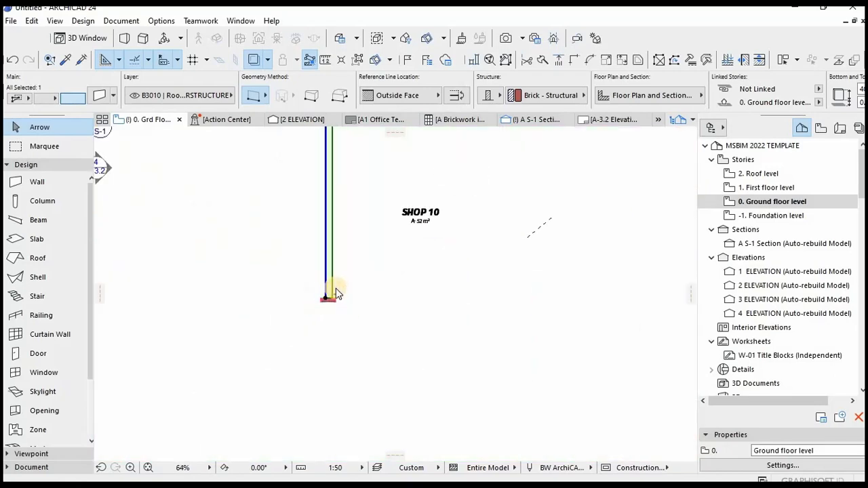
scroll(342, 300, "down", 1)
scroll(337, 192, "up", 3)
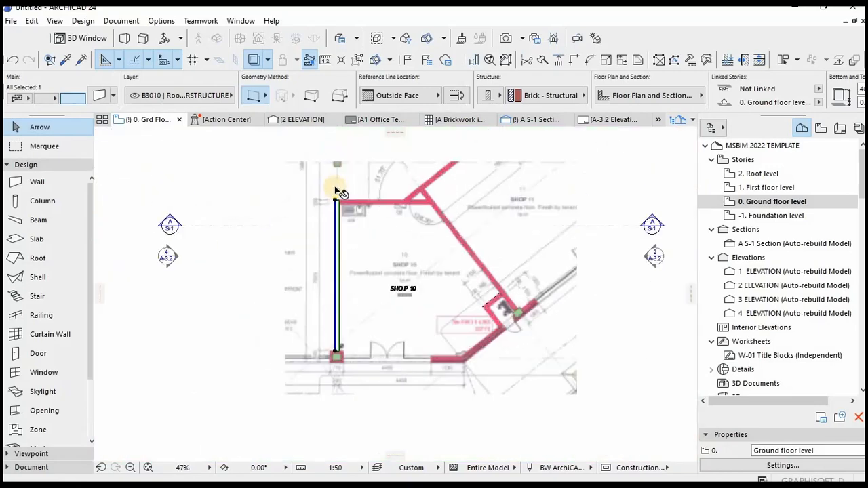
scroll(356, 252, "up", 2)
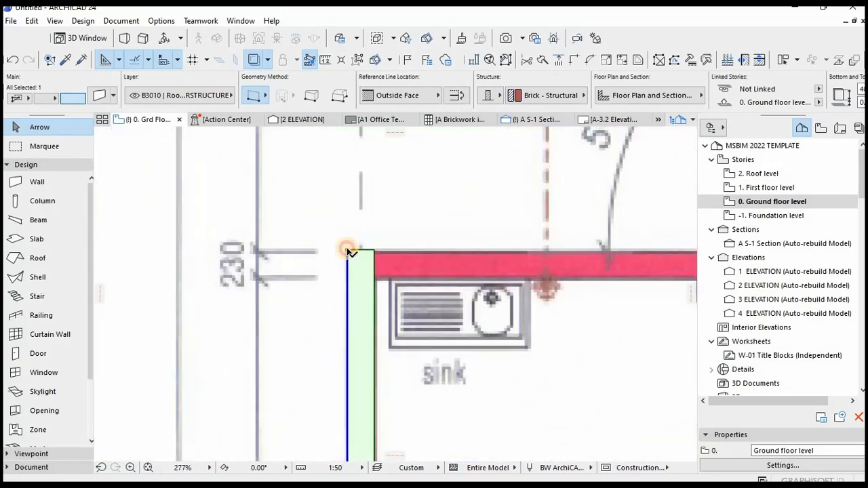
left_click(348, 252)
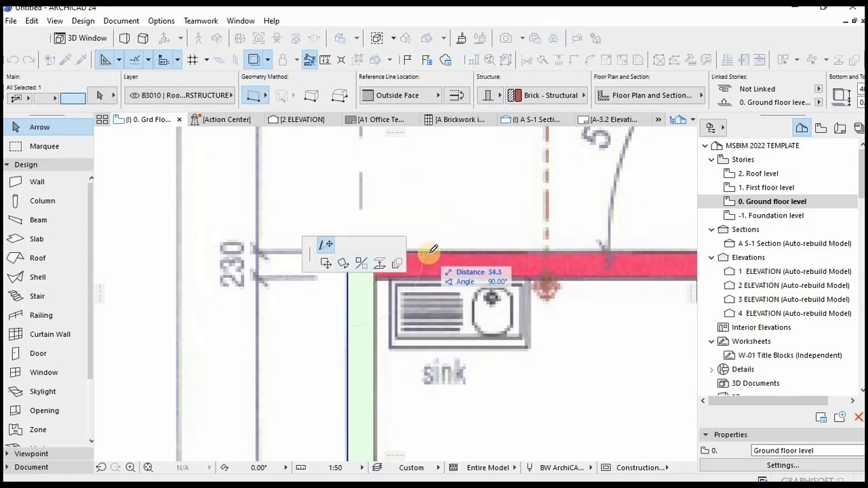
left_click(428, 253)
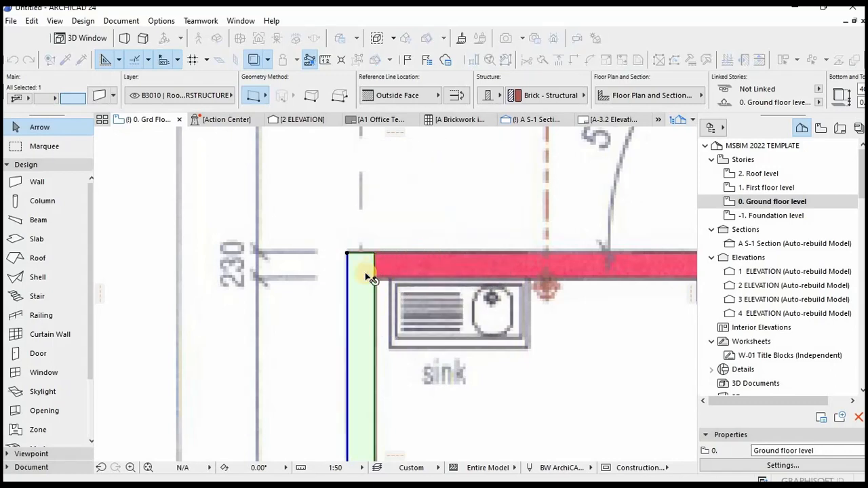
key("Escape")
Step: Draw a matching back wall from the outer sink corner to the angled wall, about 4880 mm long, with its thickness flipped inward
left_click(349, 251, "alt")
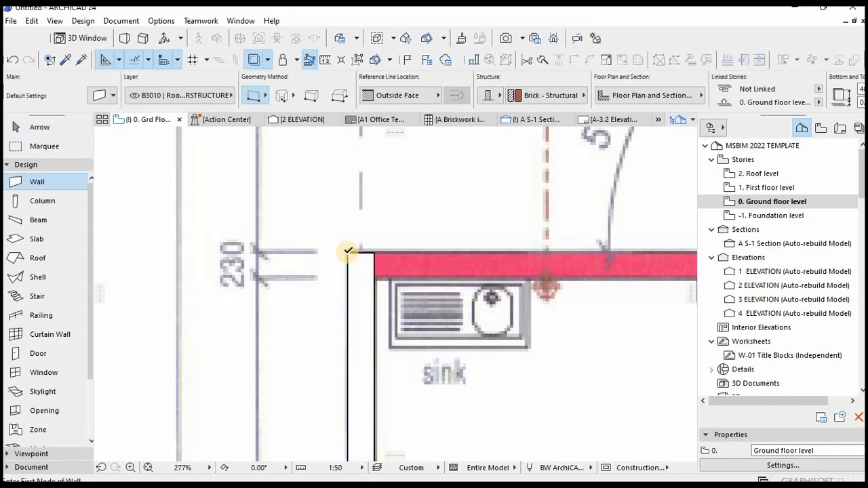
left_click(348, 252)
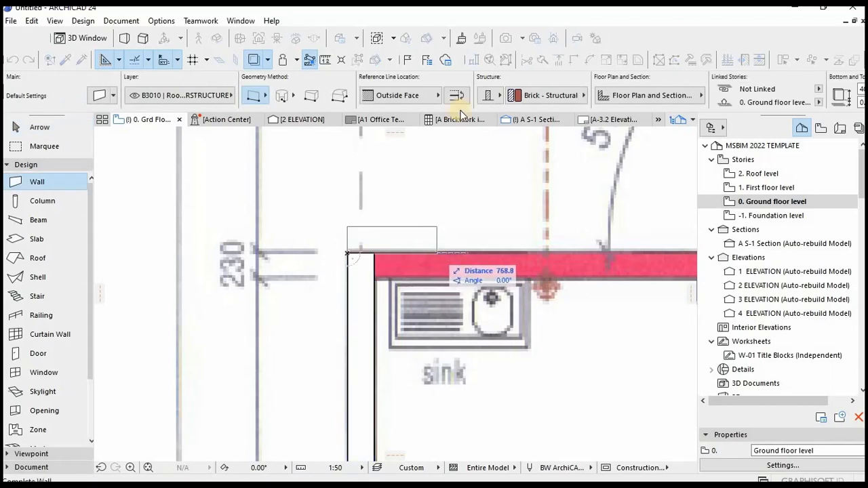
scroll(306, 210, "down", 4)
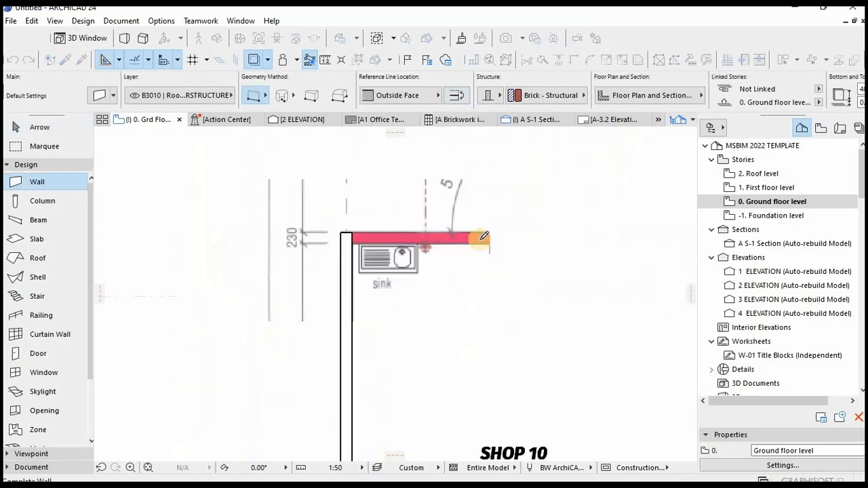
scroll(493, 237, "up", 2)
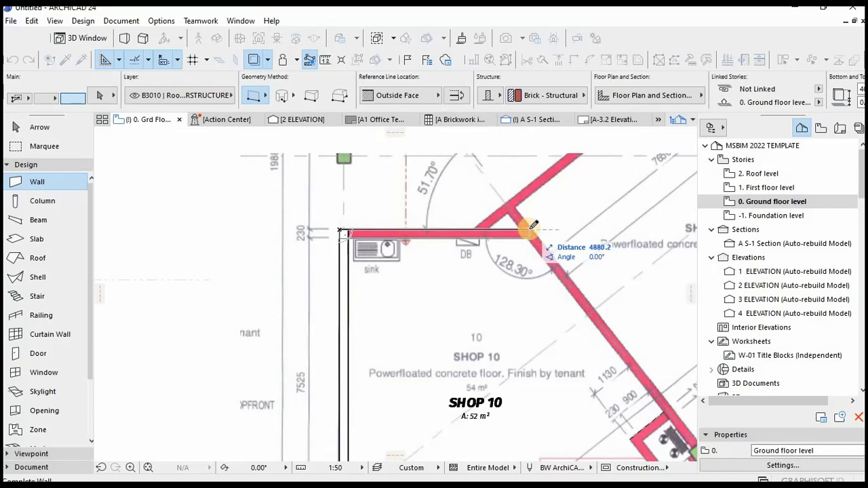
left_click(547, 251)
scroll(374, 196, "down", 3)
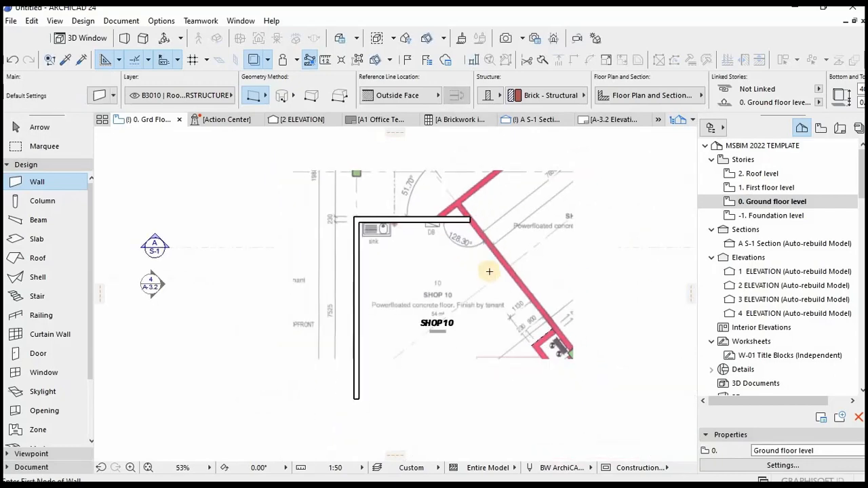
Step: Draw the angled wall from the duct corner near the front pillar to the inner end of the back wall
scroll(529, 310, "up", 2)
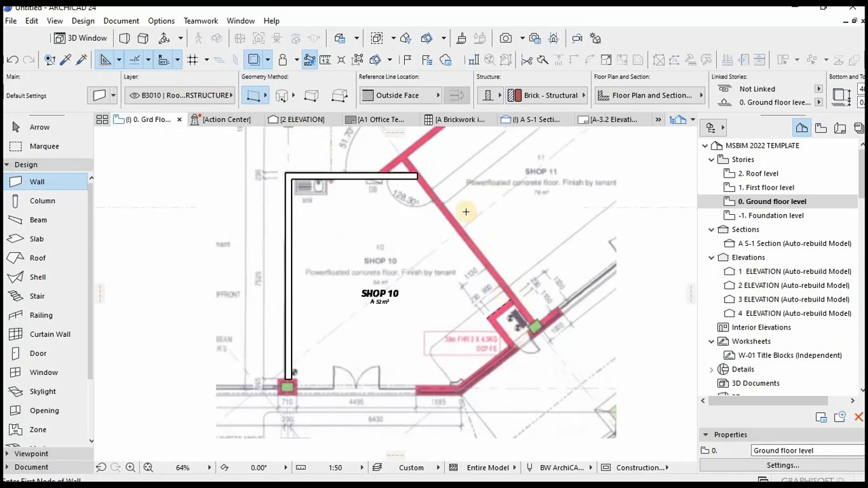
scroll(418, 181, "up", 3)
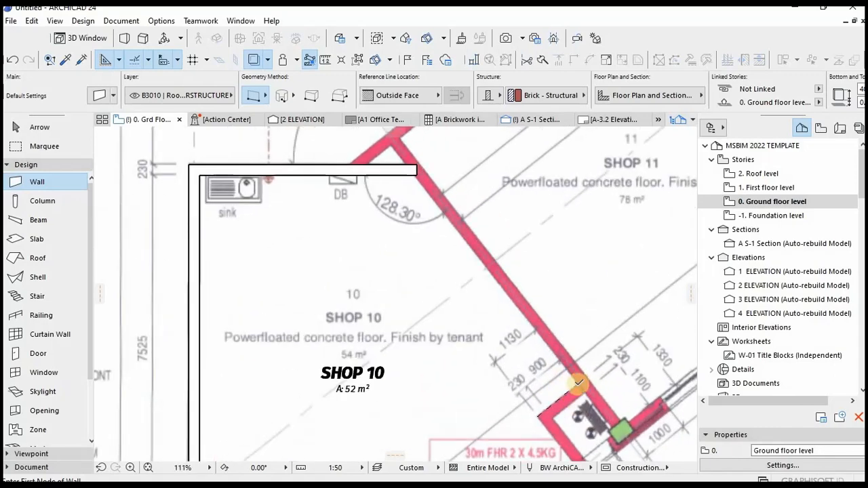
left_click(577, 383)
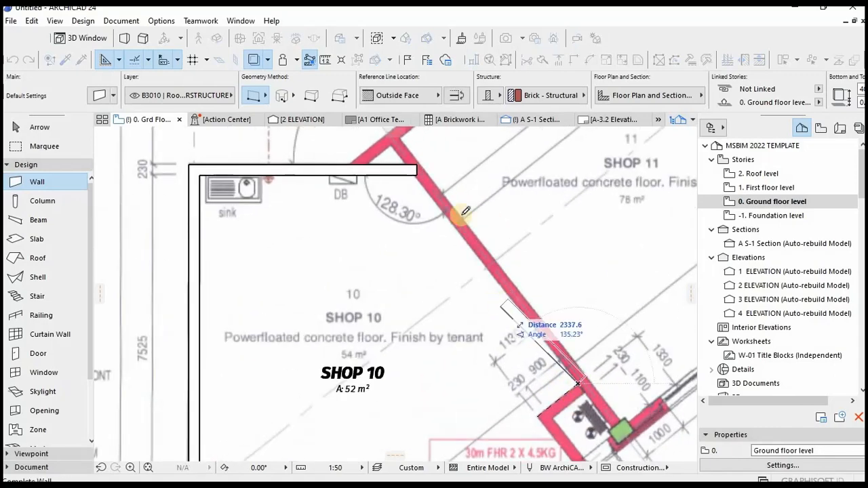
left_click(415, 175)
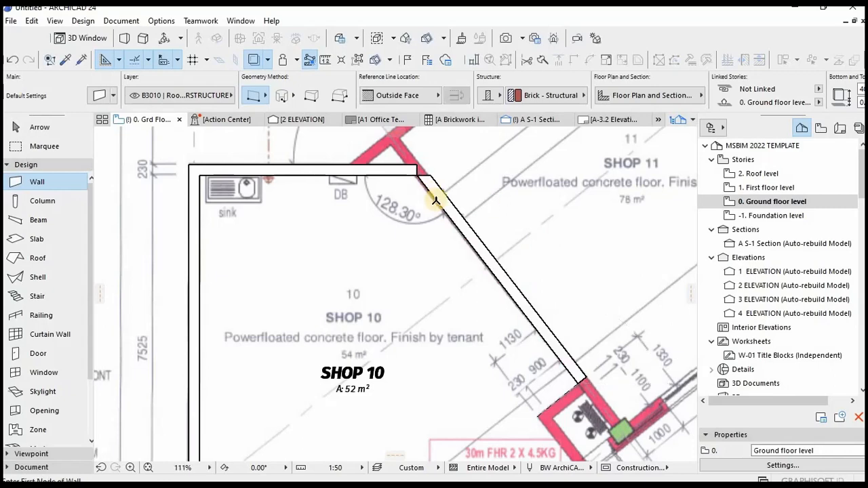
scroll(424, 202, "up", 3)
scroll(418, 173, "down", 3)
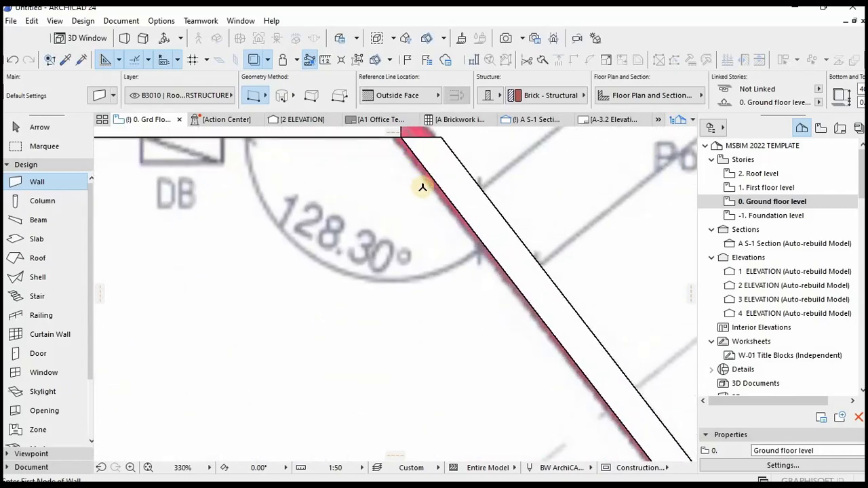
key("Escape")
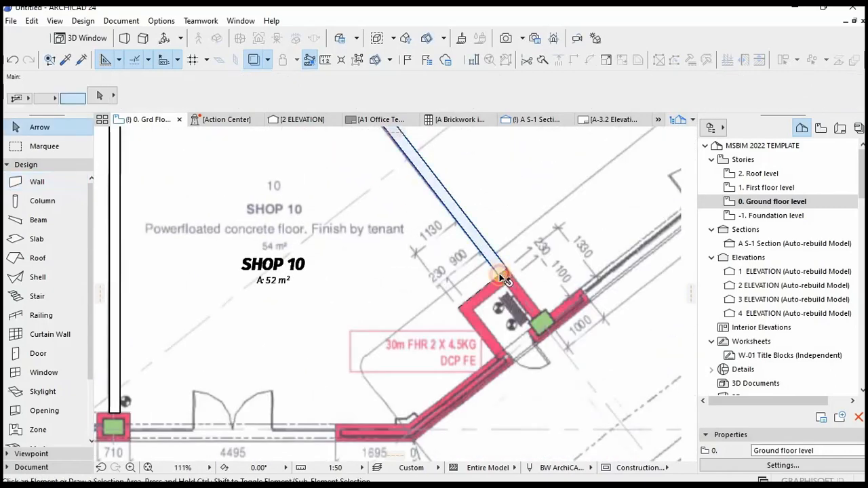
Step: Rotate the angled wall about its duct end to align its inner face with the plan's angled wall outline
left_click(499, 274)
key("ctrl+e")
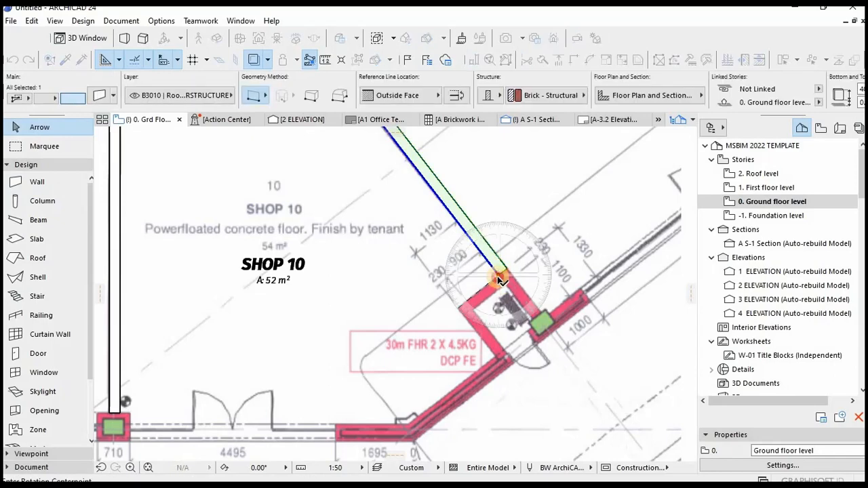
left_click(531, 344)
scroll(531, 344, "down", 3)
scroll(427, 186, "up", 6)
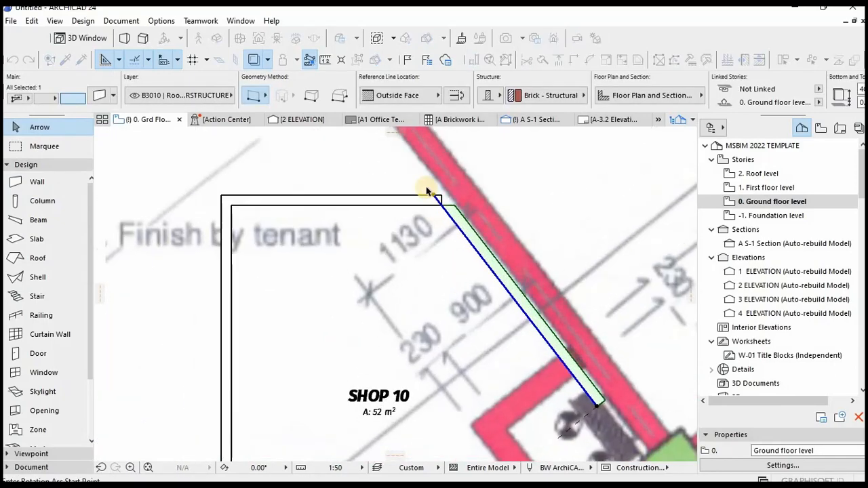
scroll(434, 185, "up", 4)
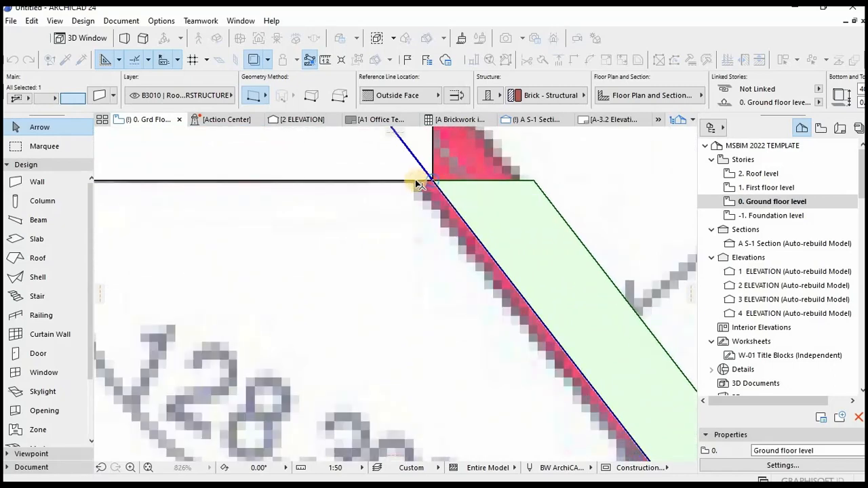
left_click(415, 181)
scroll(420, 189, "down", 6)
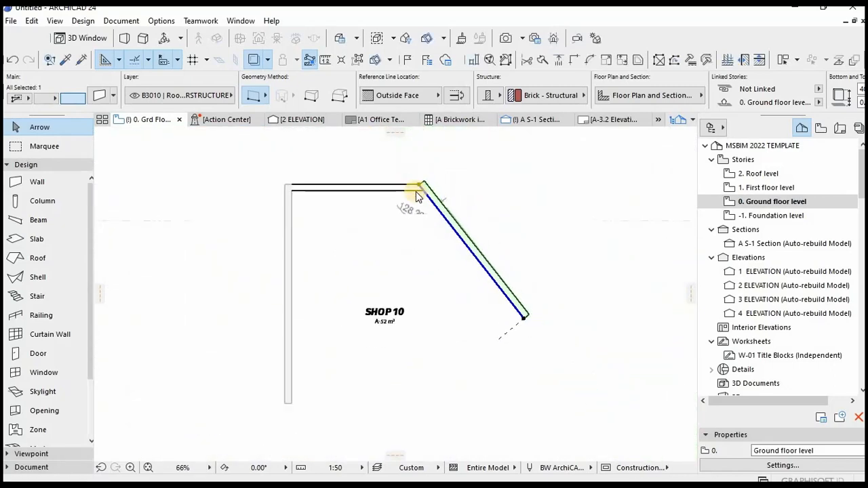
Step: Intersect the angled wall with the back wall to join them cleanly at their shared corner
left_click(574, 60)
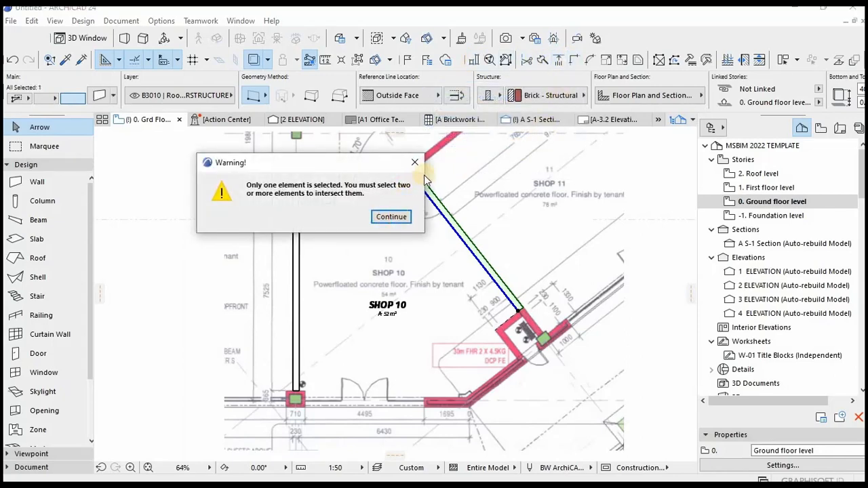
key("Return")
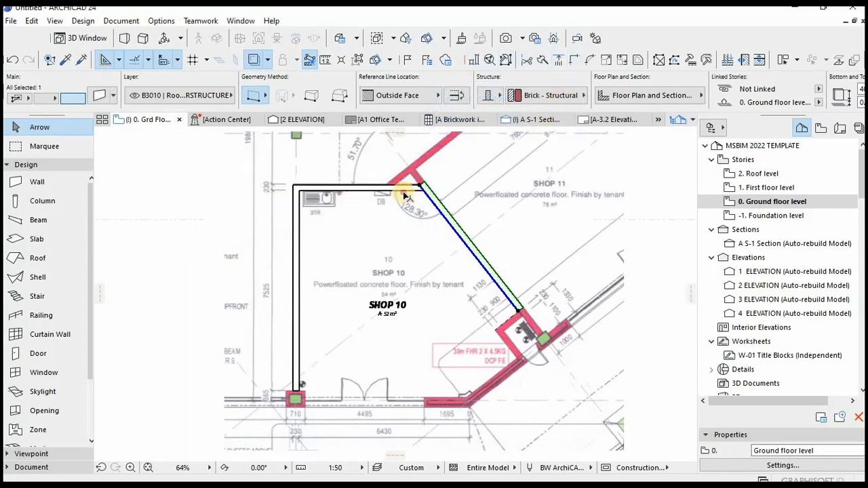
left_click(415, 184, "shift")
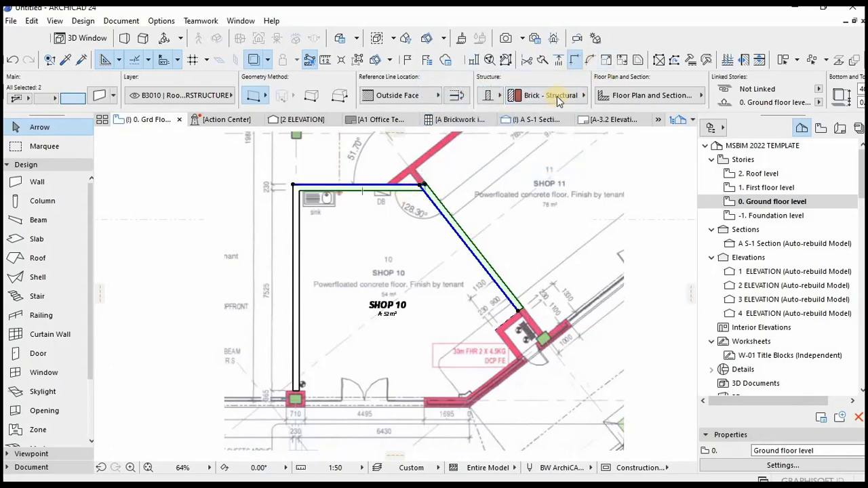
left_click(463, 205)
Step: Stretch the angled wall's duct end by about 1714 mm, past the green column to the outer shopfront line
middle_click_drag(518, 305, 522, 217)
scroll(522, 217, "down", 1)
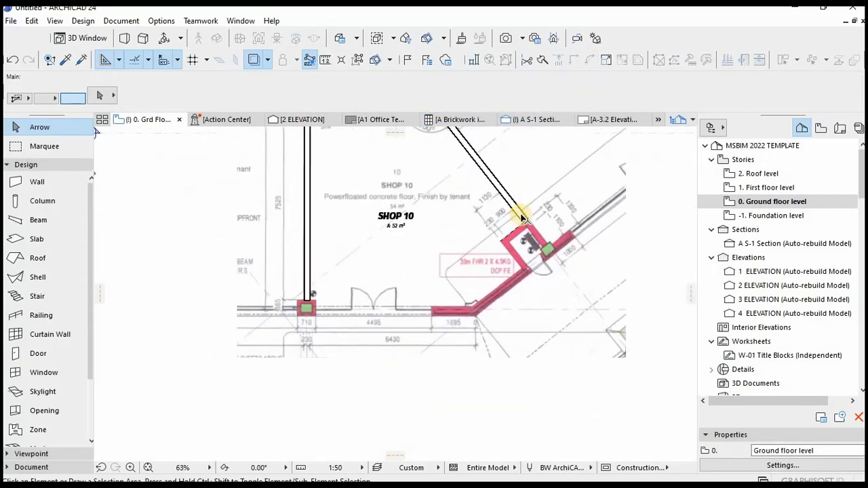
scroll(526, 215, "up", 1)
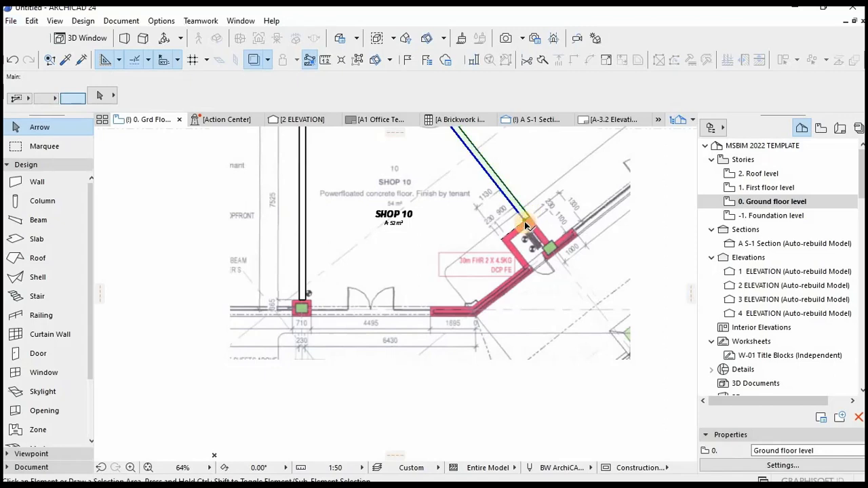
left_click(526, 222)
left_click(529, 228)
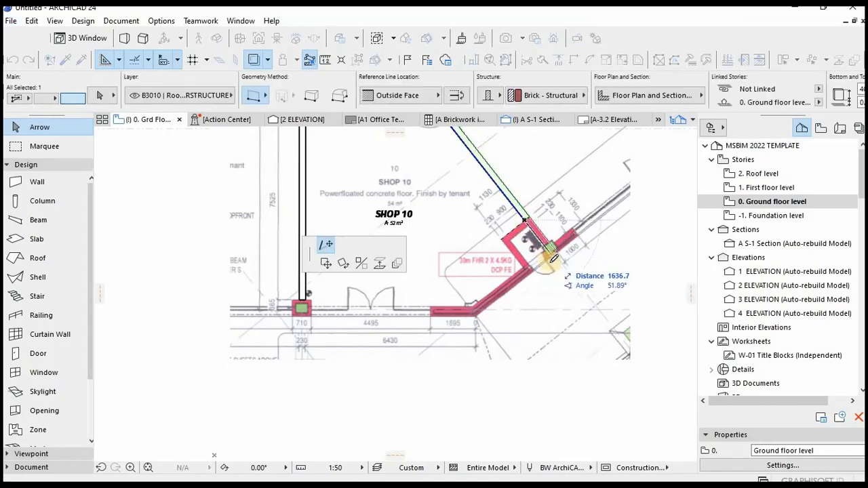
scroll(552, 249, "up", 3)
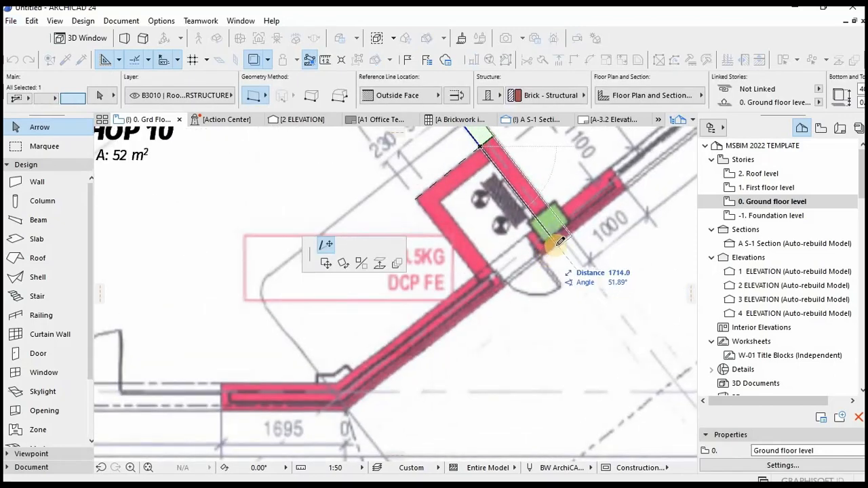
left_click(560, 240)
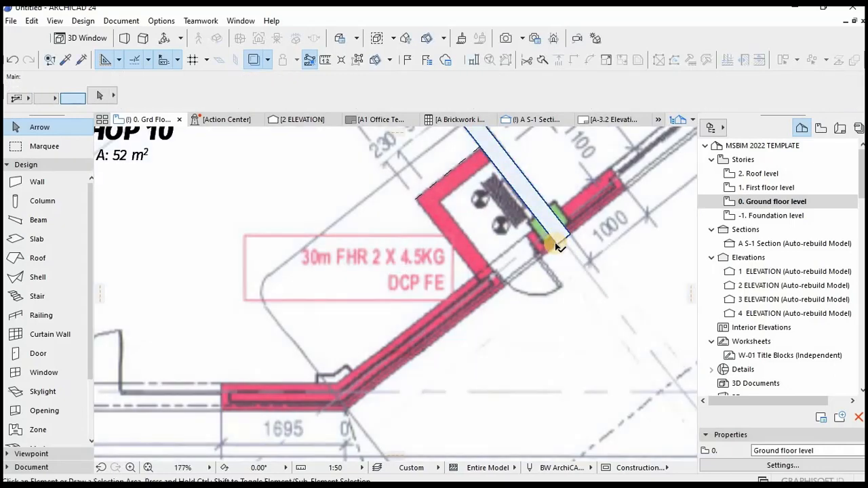
Step: Draw chained shopfront walls from the angled wall's front end, about 3608 mm to the bend and about 6074 mm to the side-wall pillar
left_click(558, 243, "alt")
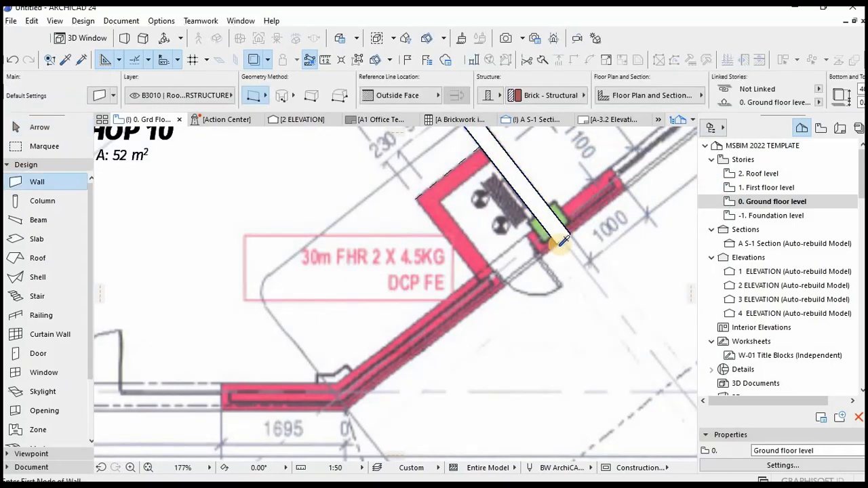
key("Escape")
left_click(558, 242, "alt")
left_click(556, 243)
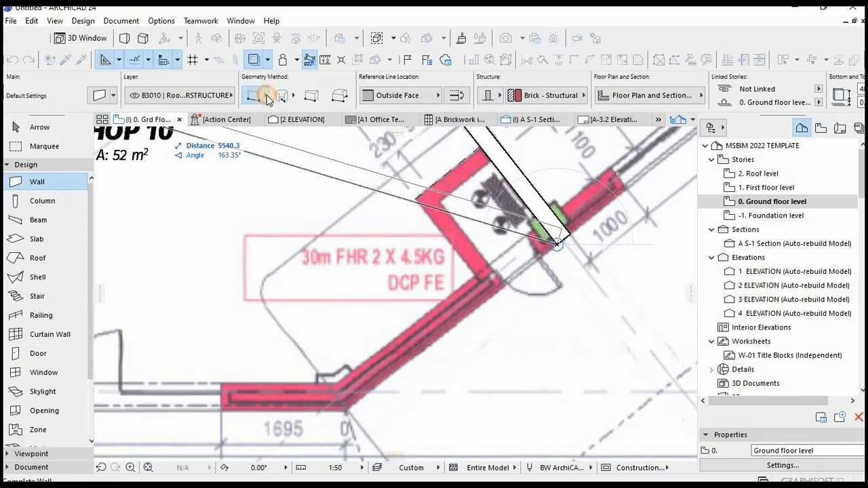
left_click(267, 99)
left_click(300, 86)
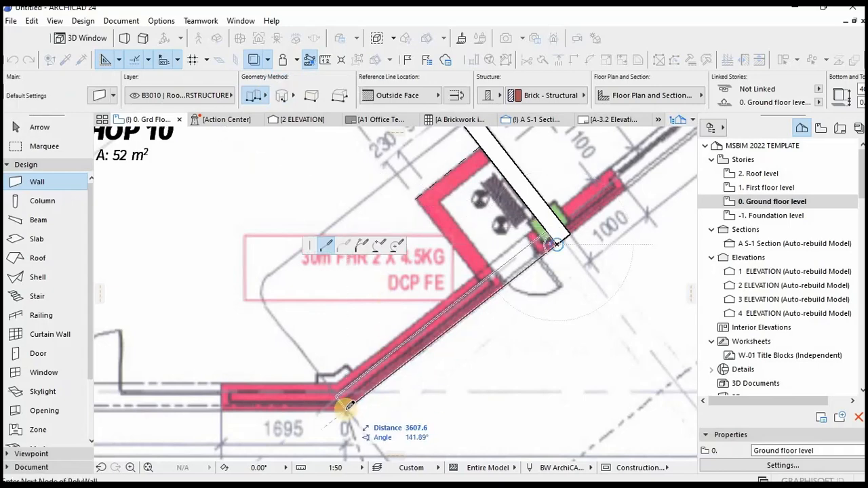
scroll(339, 393, "down", 3)
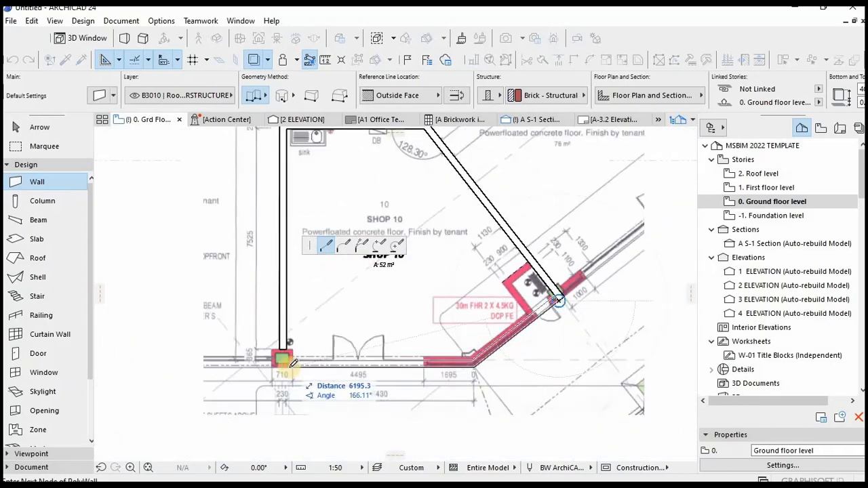
scroll(293, 364, "up", 4)
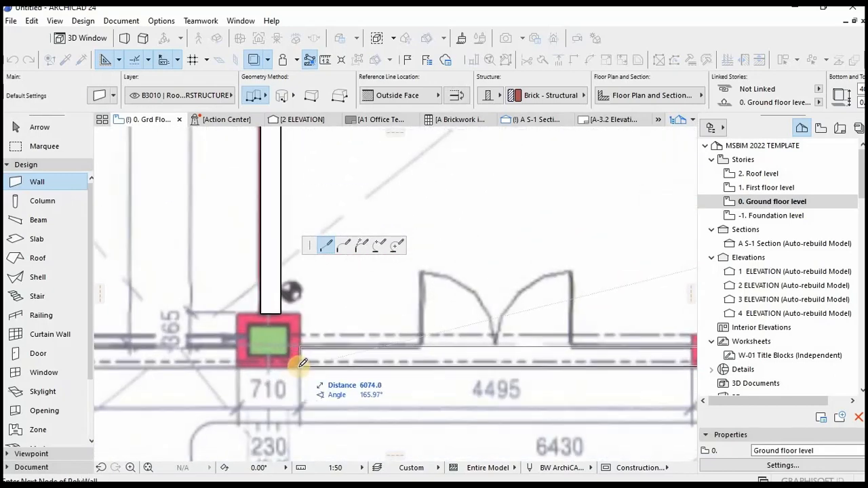
left_click(303, 364)
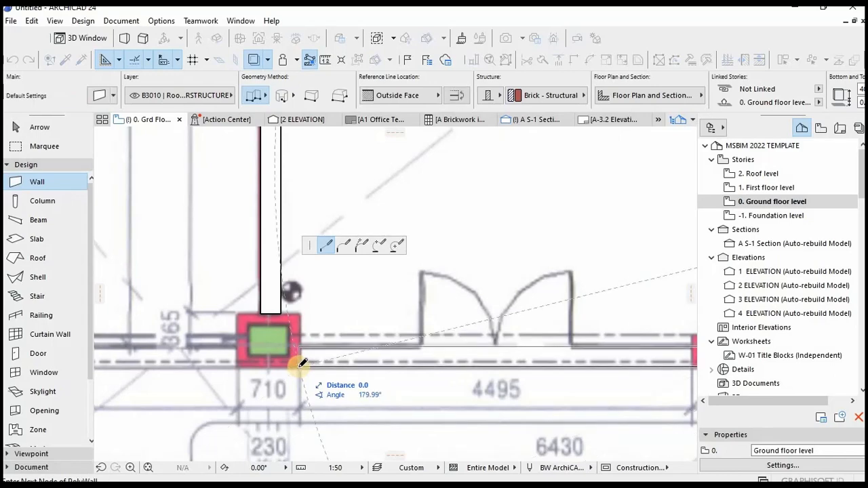
left_click(295, 366)
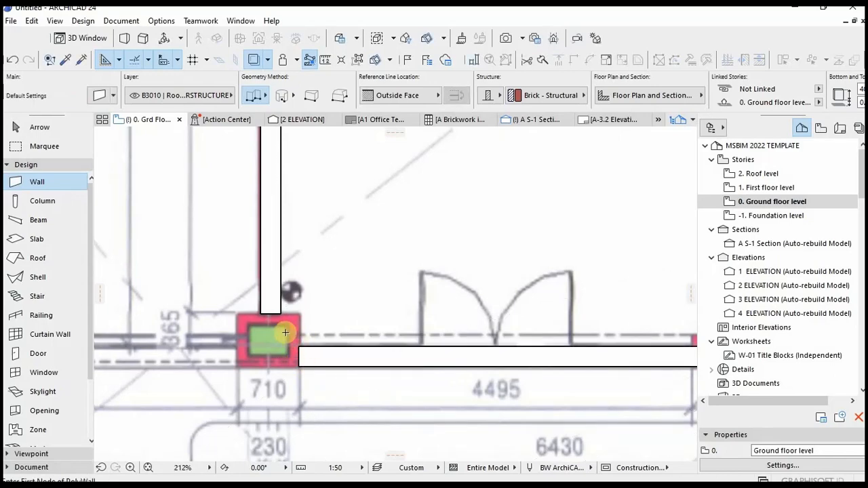
Step: Draw a closed chain of 115 mm thick walls around the outline of the pillar at the side wall's front end
left_click(236, 313)
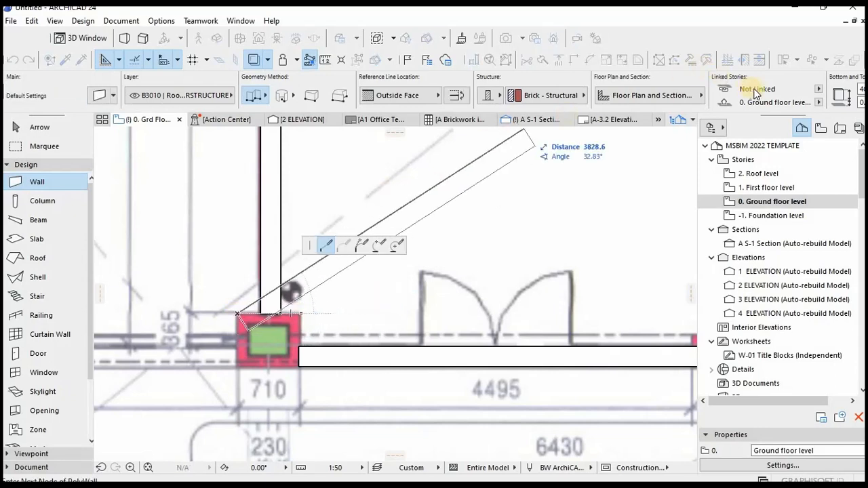
scroll(759, 88, "down", 5)
left_click_drag(728, 97, 678, 101)
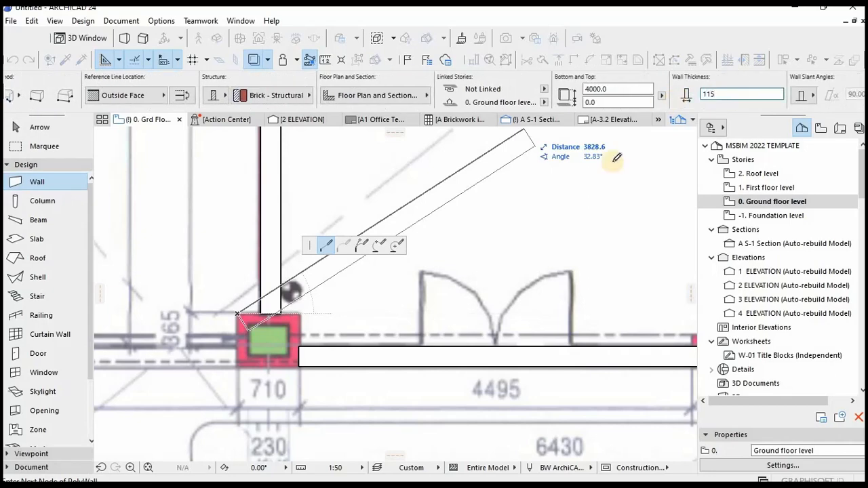
key("Return")
left_click(743, 93)
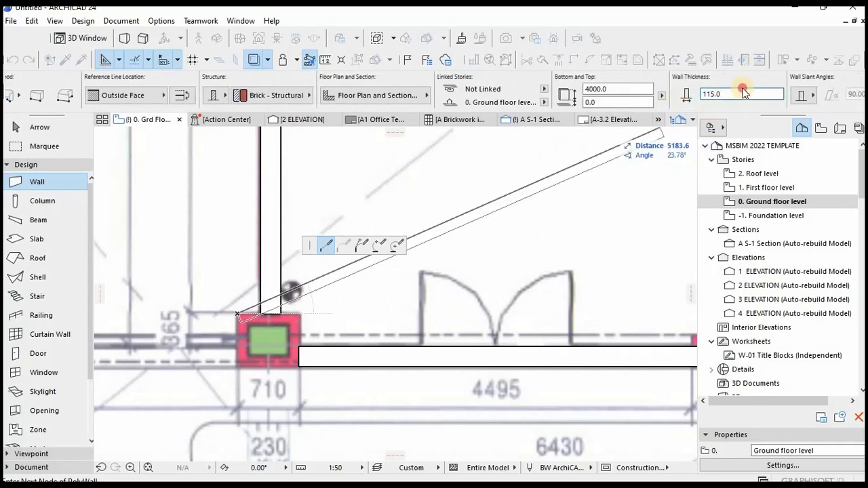
left_click(300, 313)
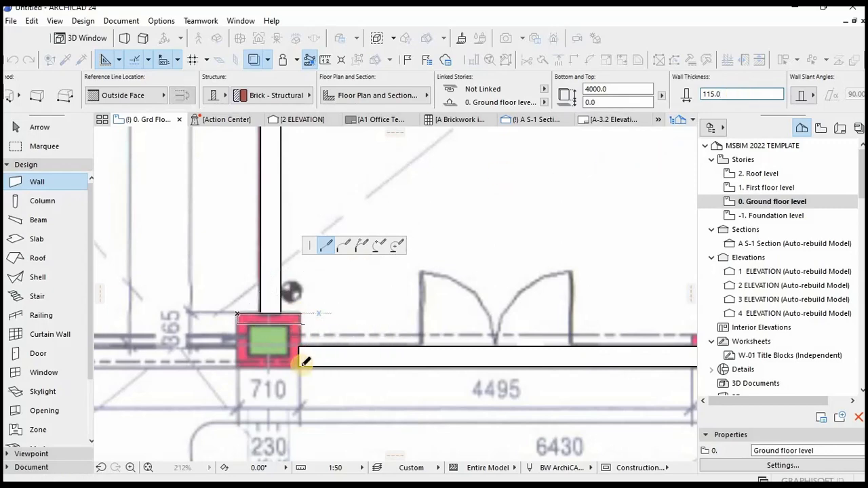
left_click(301, 367)
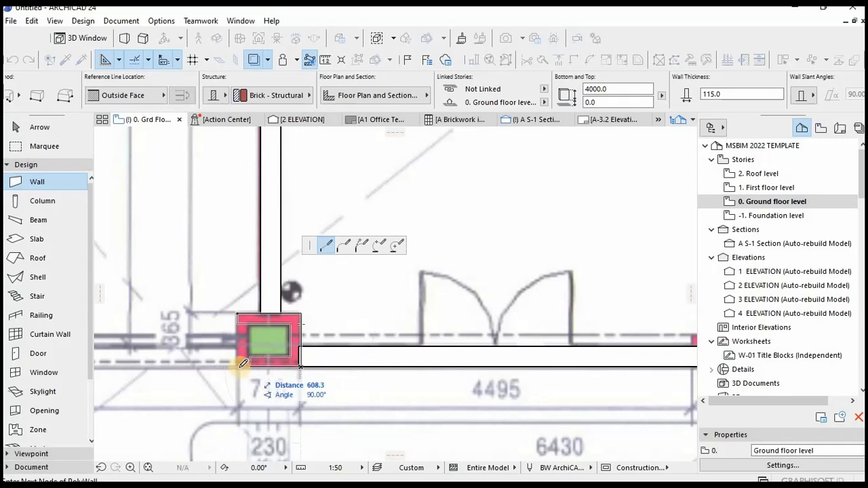
left_click(238, 367)
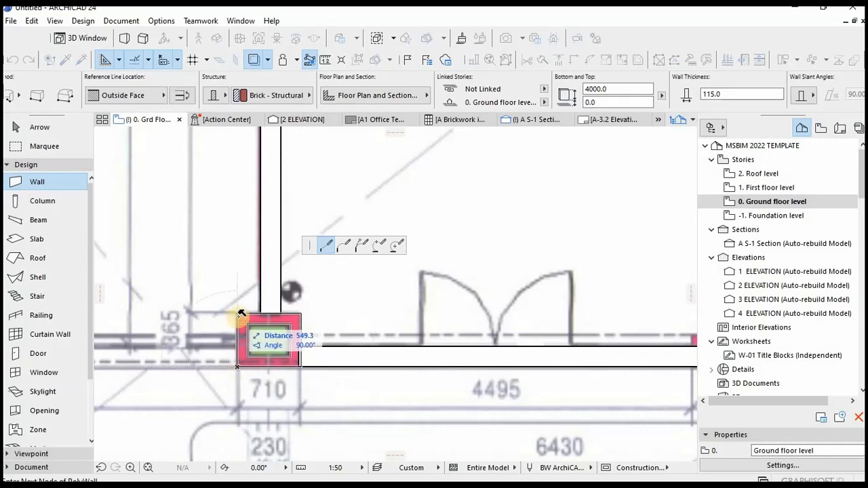
left_click(238, 313)
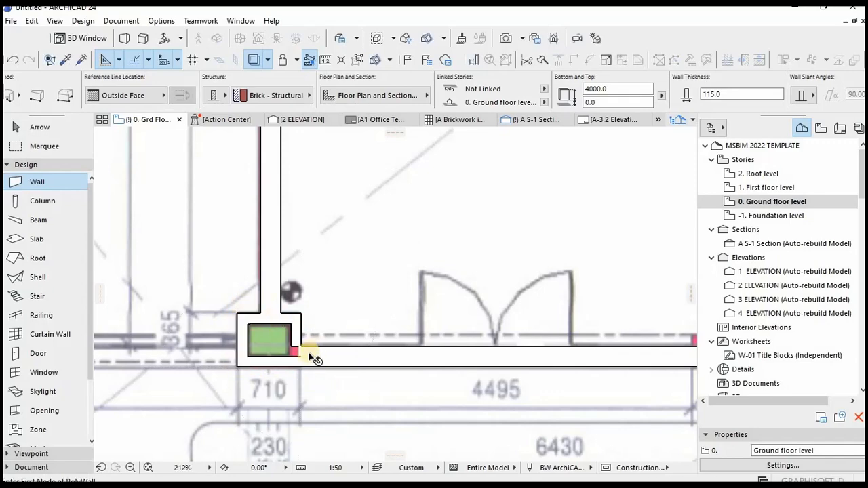
key("Escape")
Step: Select the walls around the pillar to inspect their corner with the shopfront wall, and clear the selection
scroll(310, 353, "up", 2)
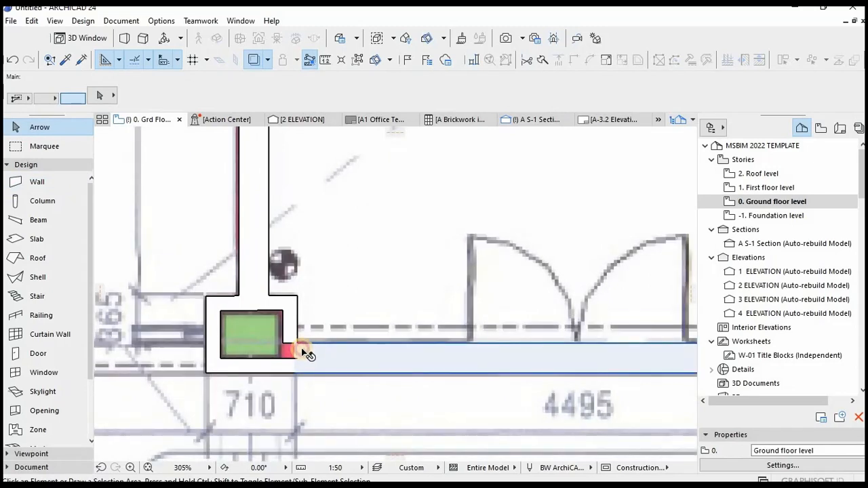
left_click(286, 348)
left_click(284, 357)
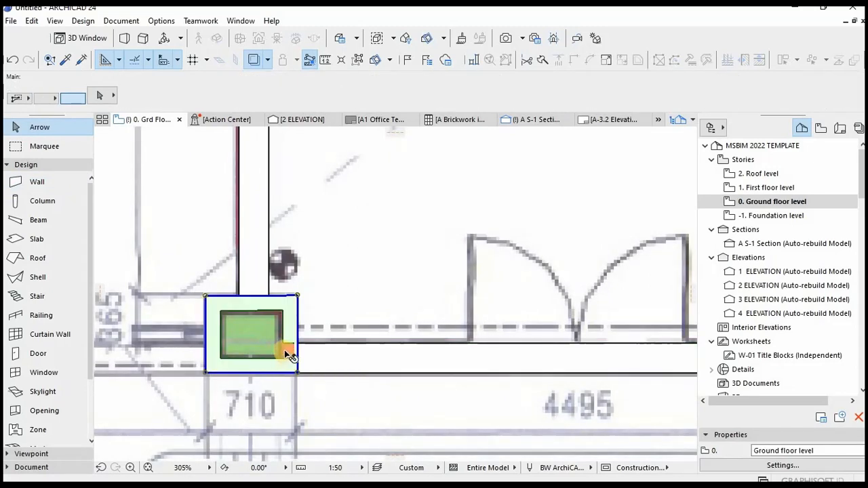
key("Escape")
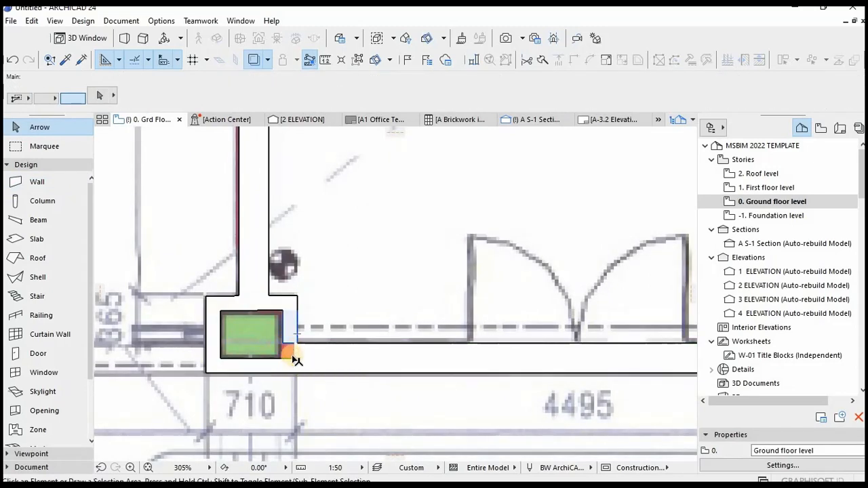
left_click(295, 353)
key("Escape")
scroll(263, 318, "up", 3)
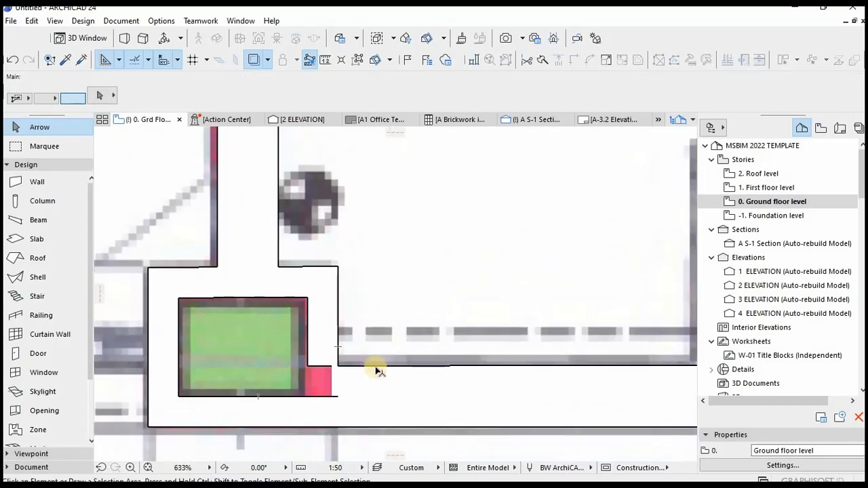
left_click(332, 431)
left_click(331, 428)
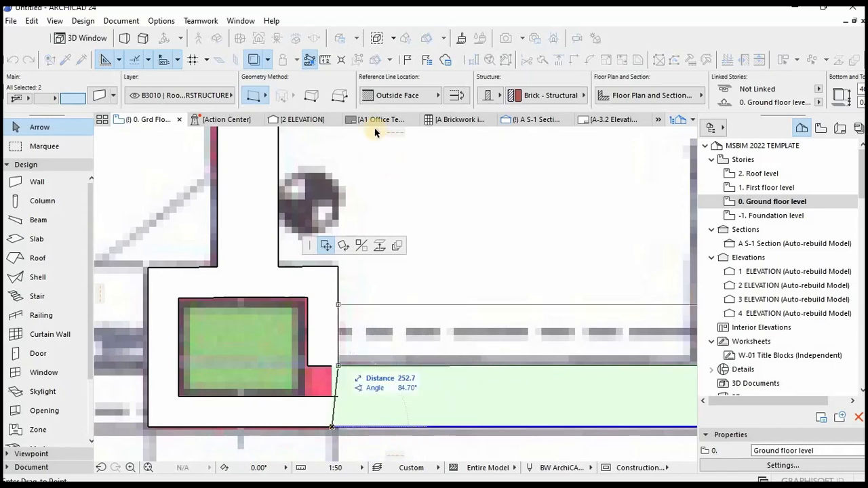
left_click(334, 427)
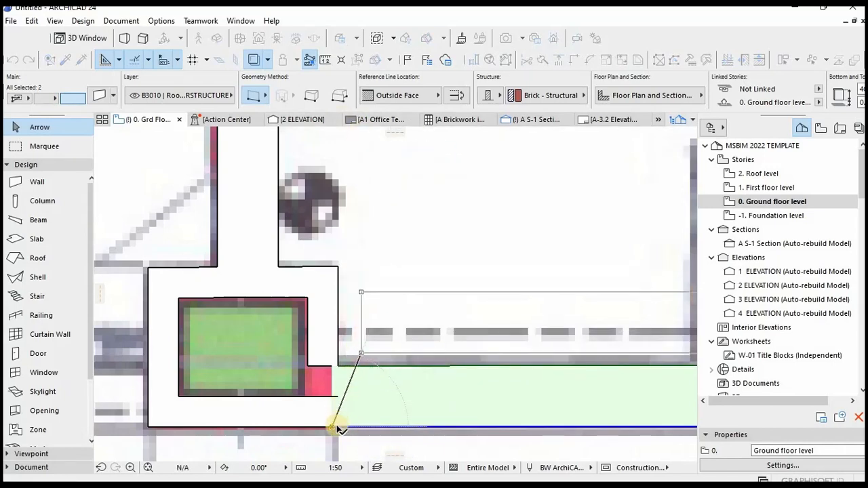
Step: Select the shopfront wall and the adjoining wall of the pillar surround, and intersect them to clean up their corner
left_click(339, 358)
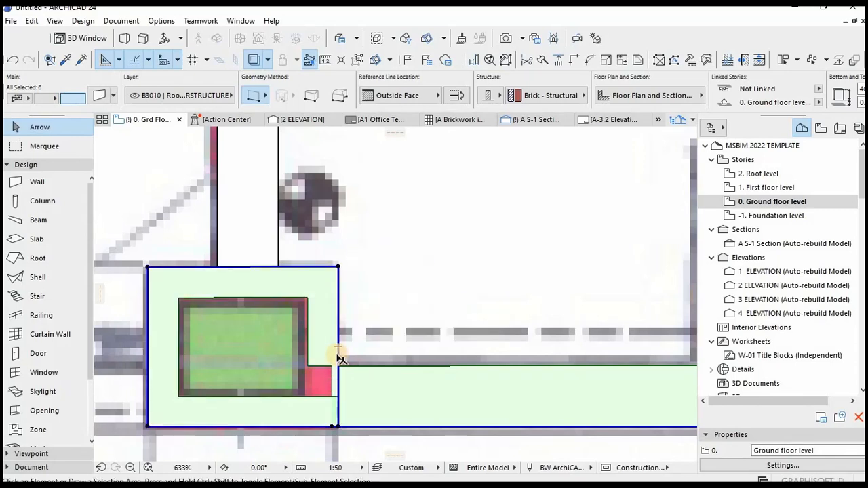
left_click(351, 358)
left_click(344, 390)
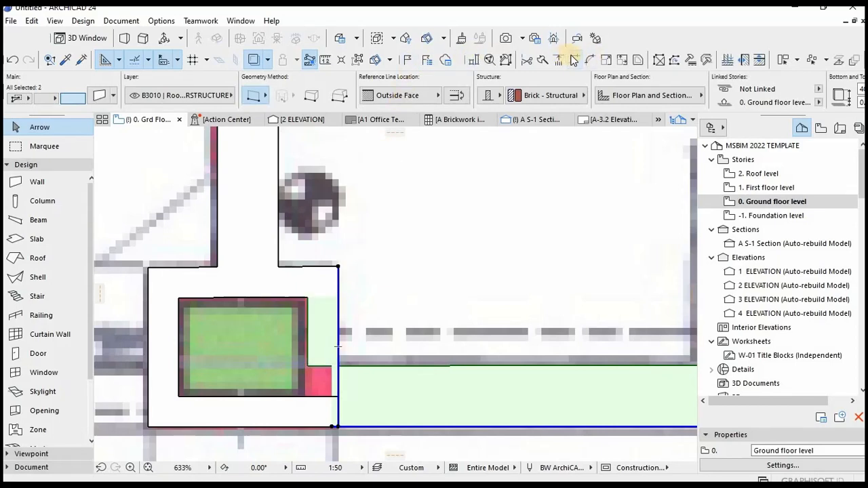
left_click(573, 60)
key("Escape")
scroll(333, 329, "down", 10)
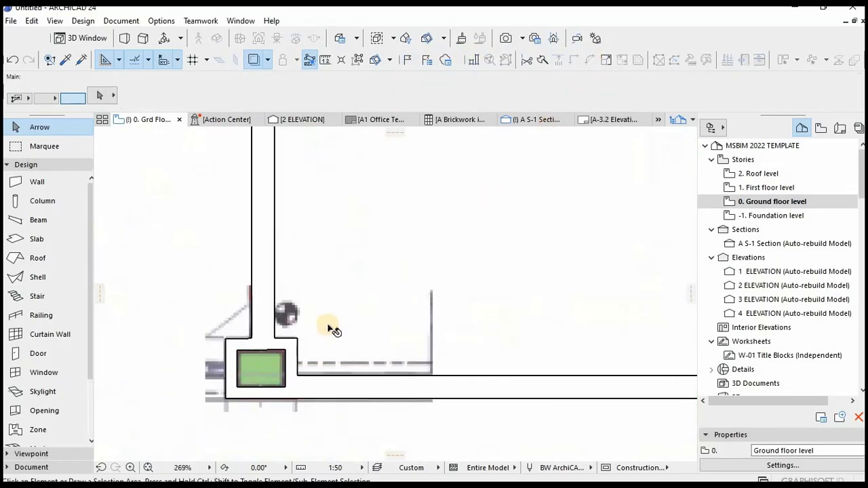
scroll(375, 320, "down", 4)
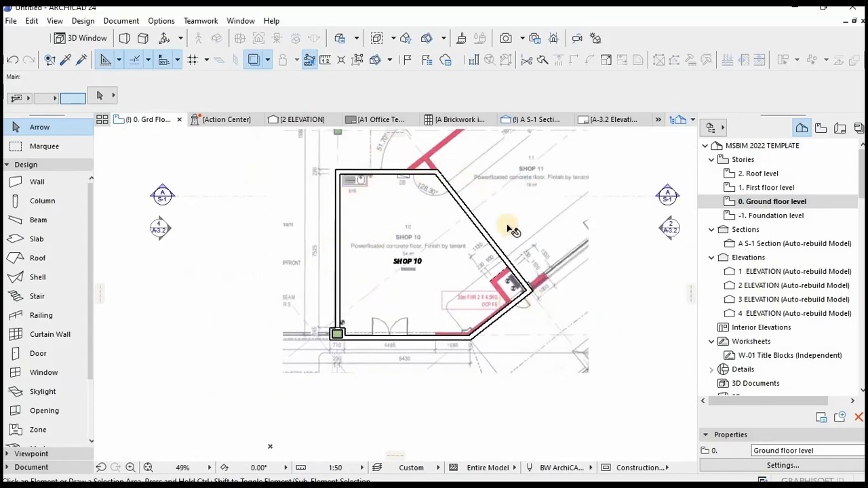
scroll(510, 298, "down", 2)
scroll(408, 226, "up", 2)
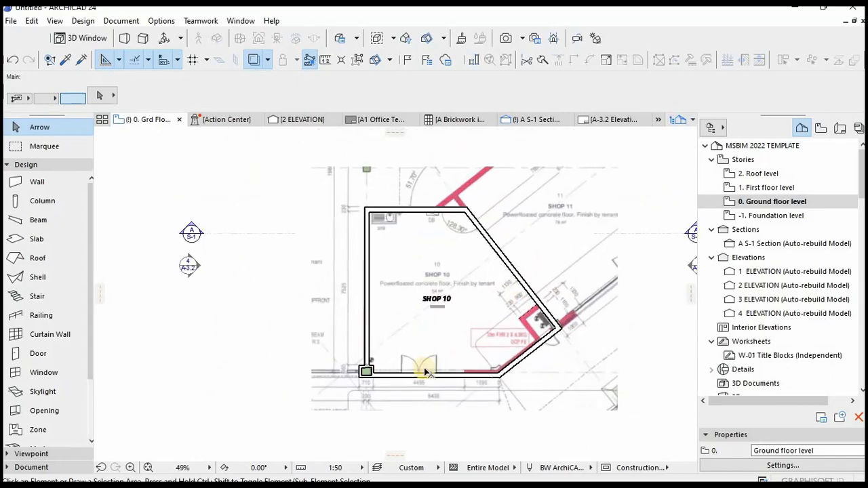
scroll(426, 372, "up", 2)
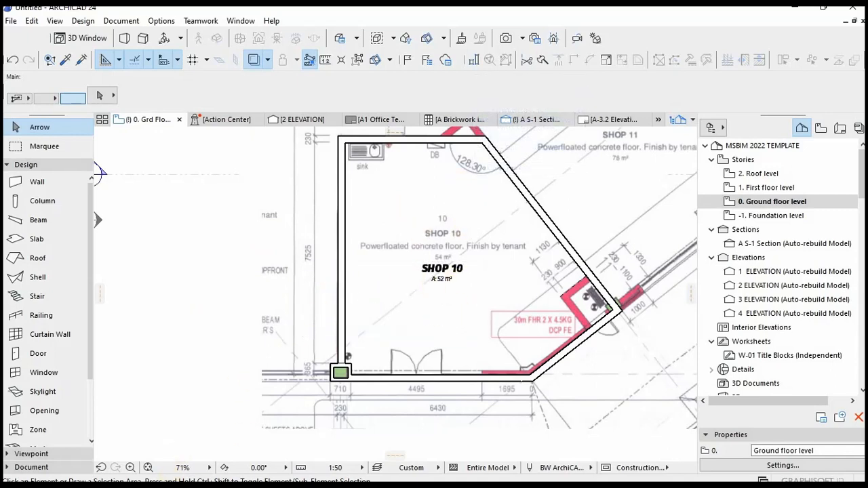
Step: Switch to File Explorer and open the first shop window reference photo in the RESOURCES folder
left_click(173, 477)
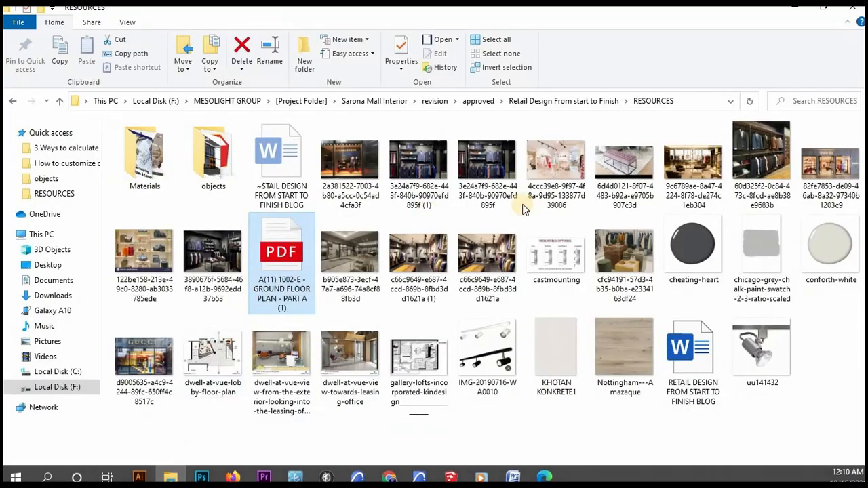
left_click(380, 171)
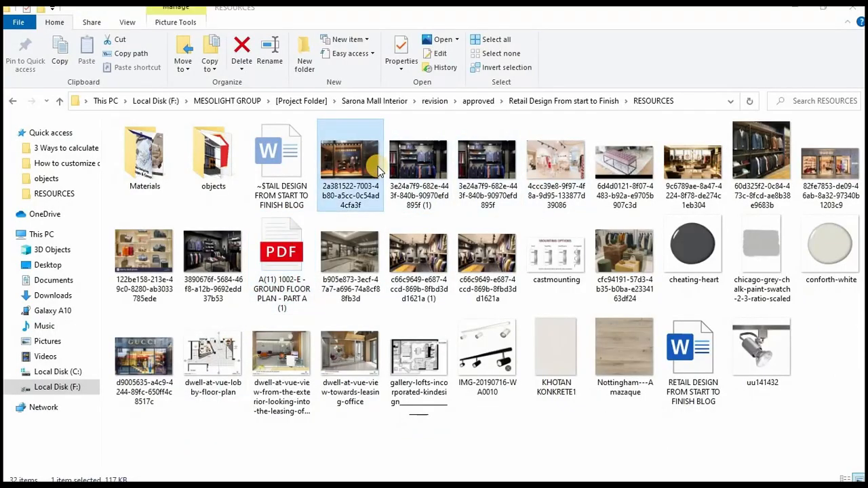
double_click(378, 166)
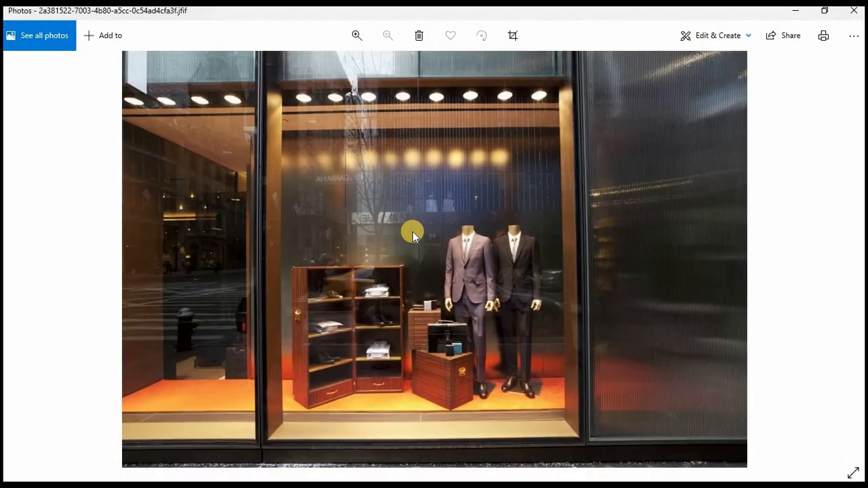
Step: Examine the remaining reference images of clothing displays, furniture, shopfronts and paint colours, through to the conforth-white sample
key("Right")
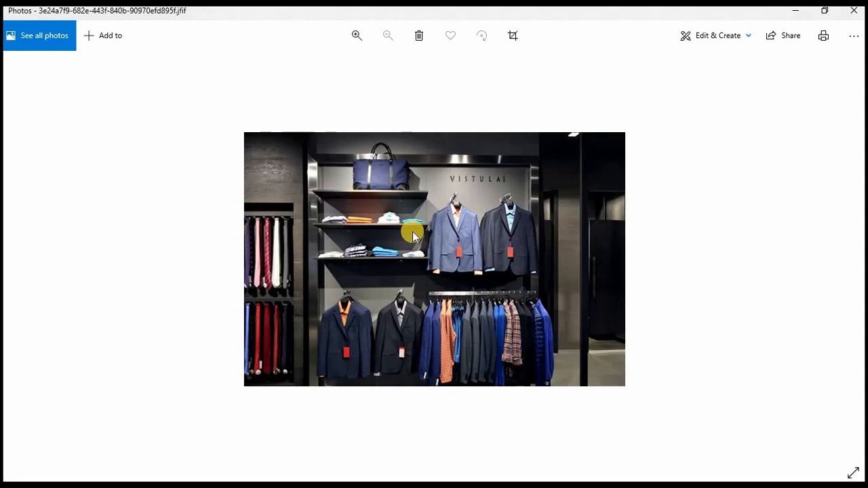
key("Right")
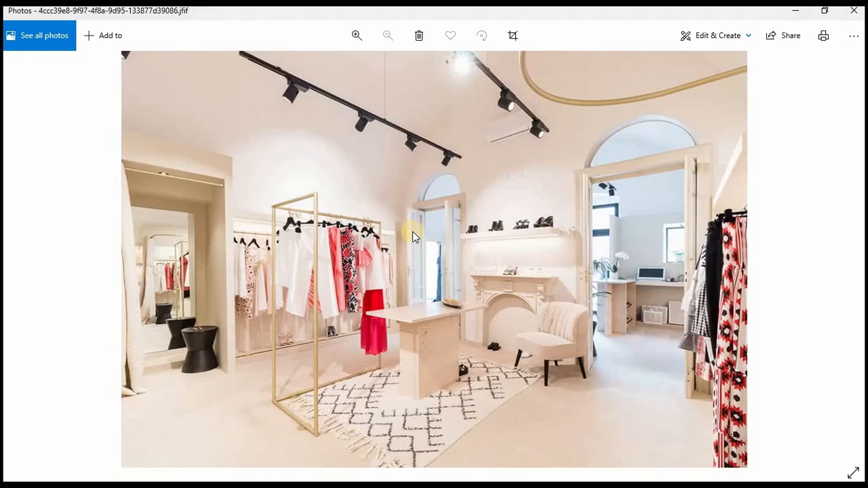
key("Right")
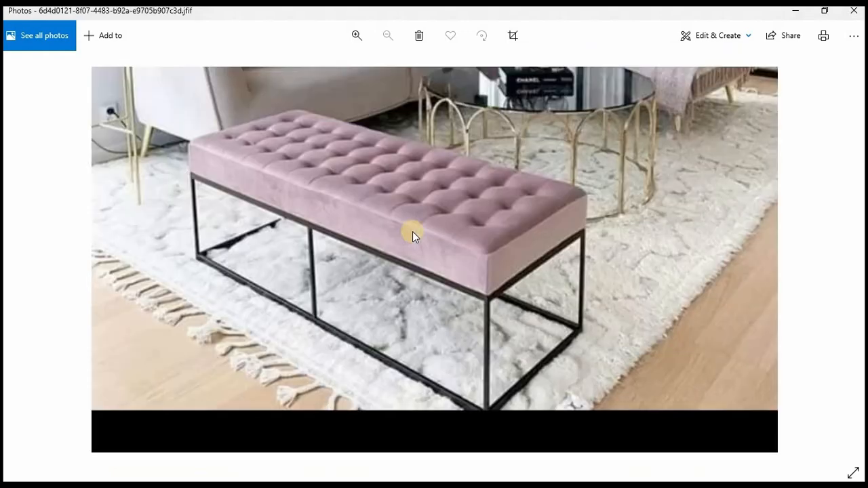
key("Right")
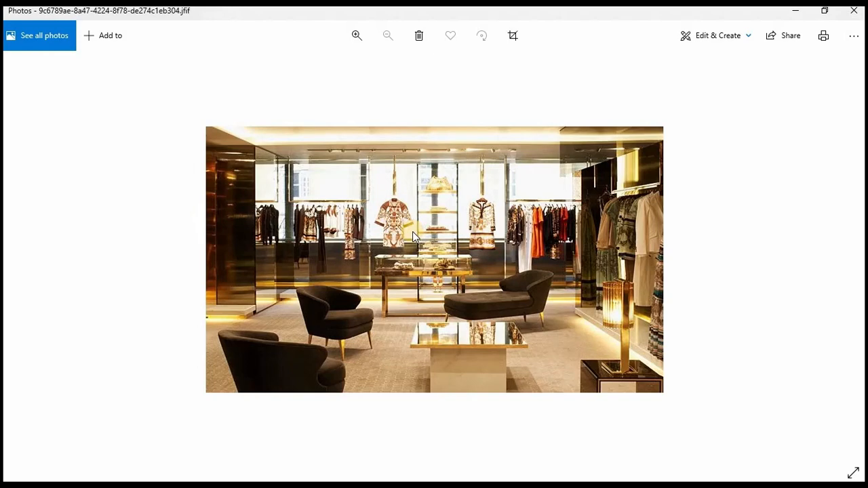
key("Right")
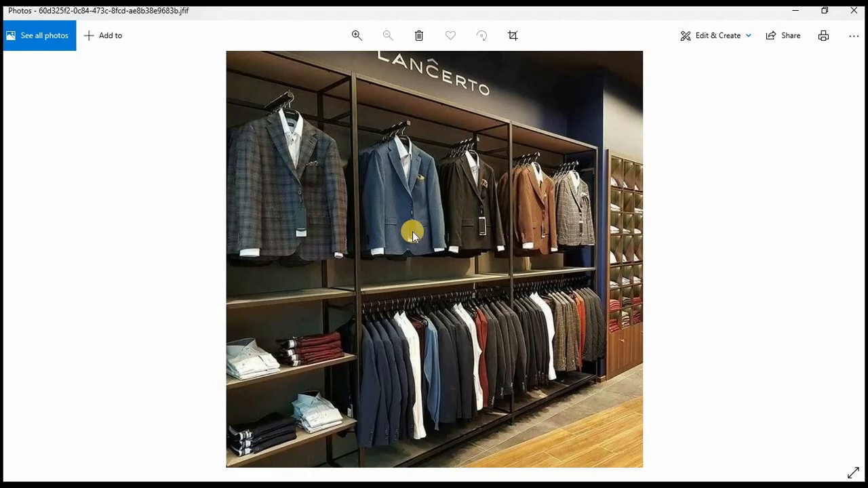
key("Right")
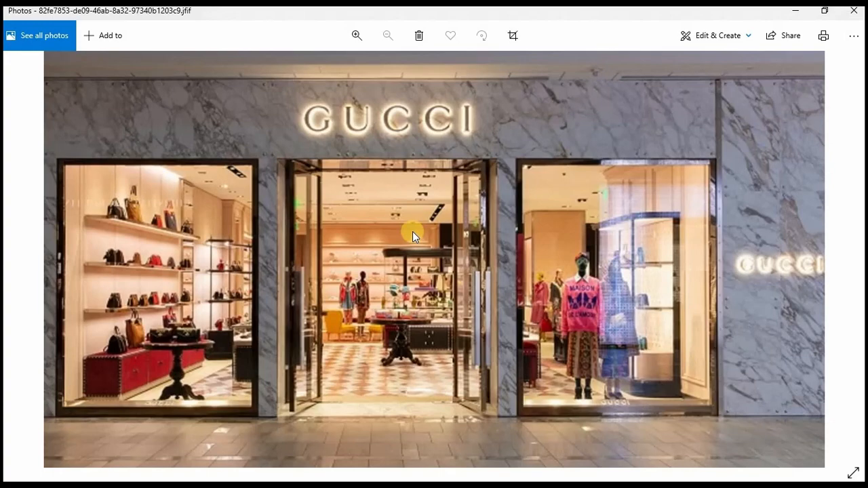
key("Right")
key("Right")
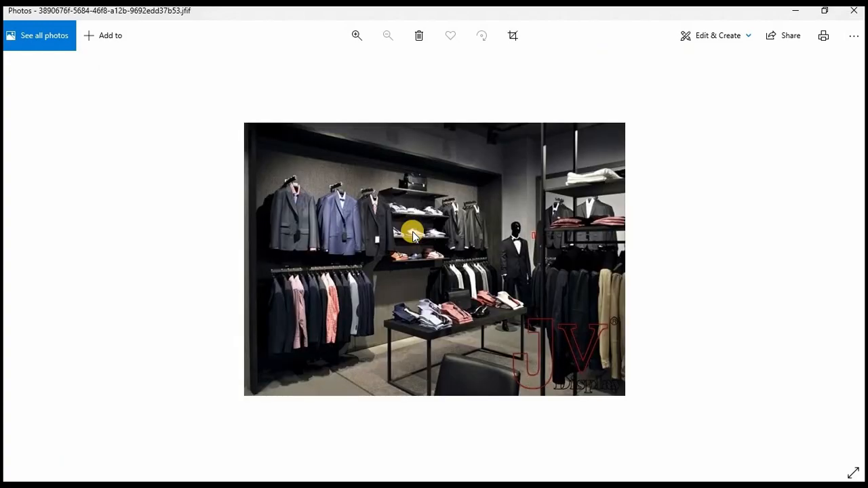
key("Right")
key("Right")
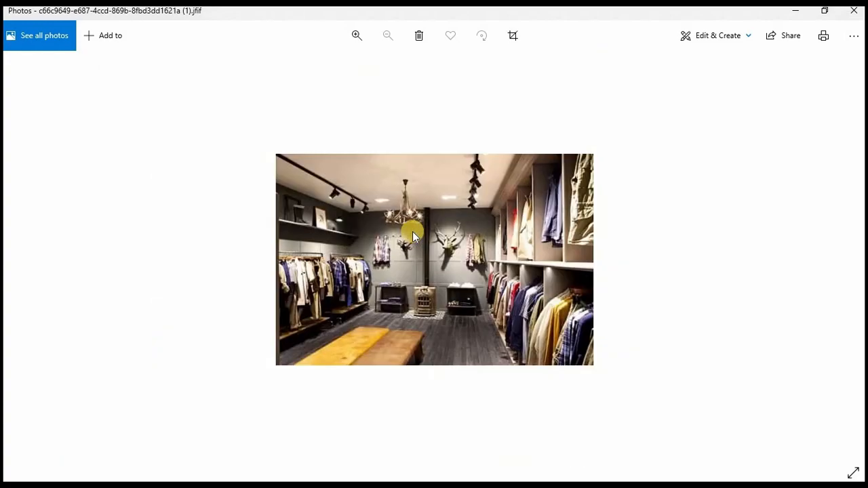
key("Right")
key("Right")
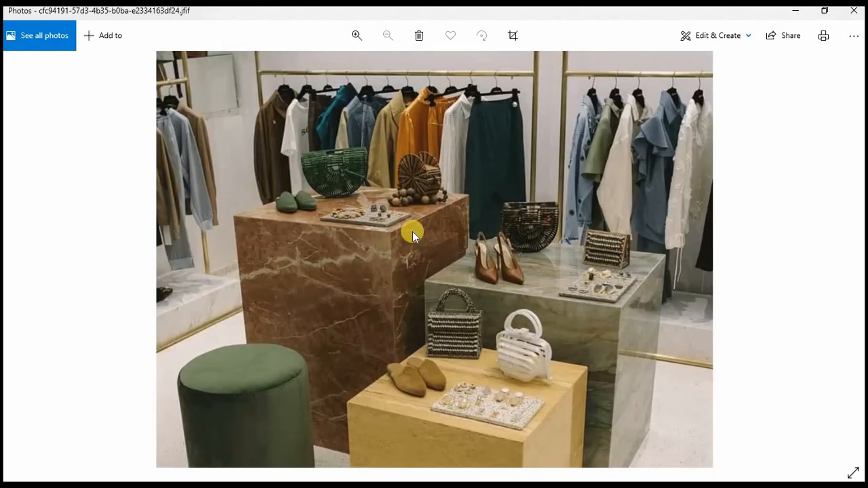
key("Right")
key("Right")
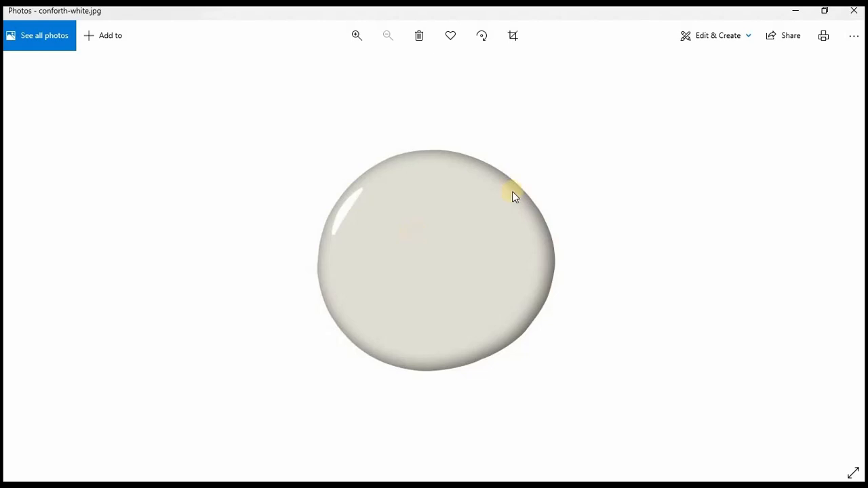
Step: Switch back to ArchiCAD and bring up the ground floor plan of Shop 10
mouse_move(486, 475)
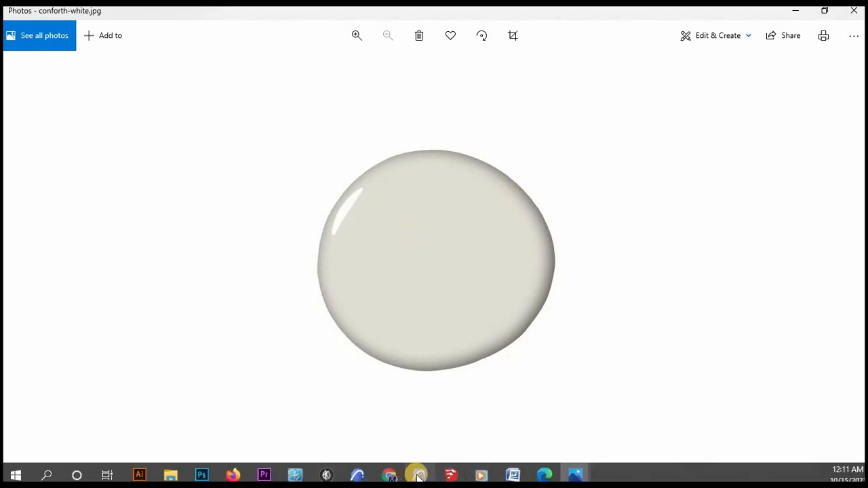
mouse_move(387, 476)
left_click(427, 414)
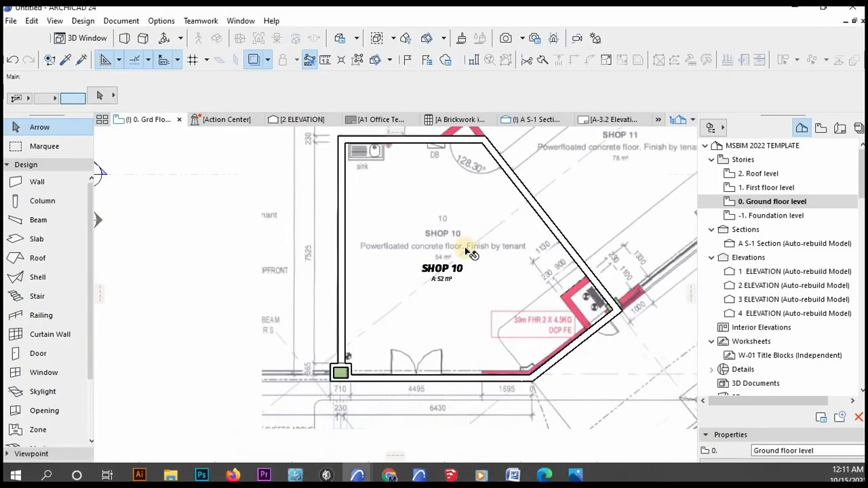
mouse_move(363, 241)
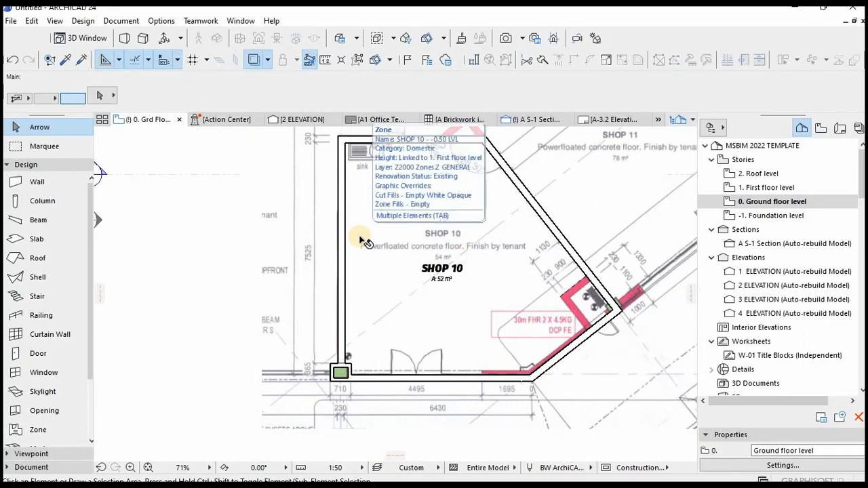
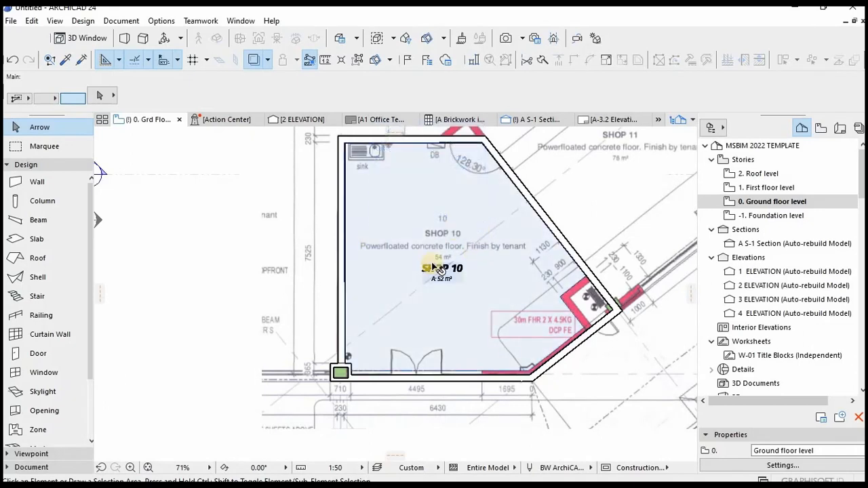
scroll(461, 332, "down", 2)
scroll(430, 386, "up", 3)
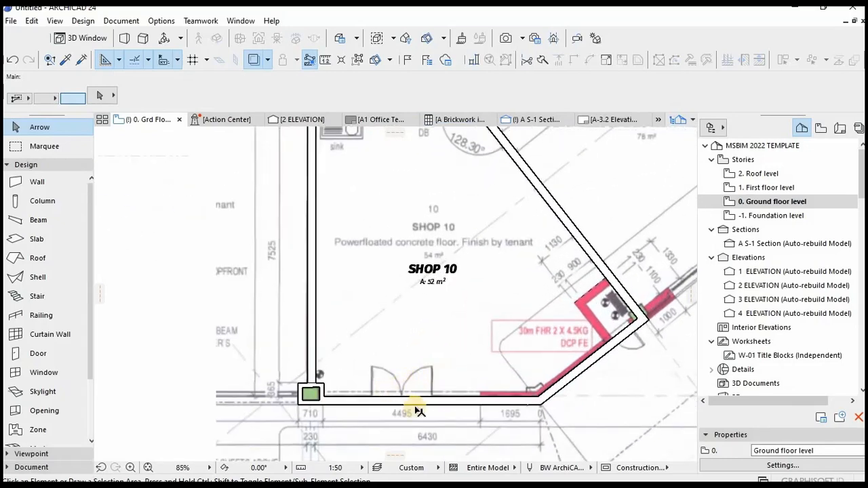
scroll(440, 362, "down", 3)
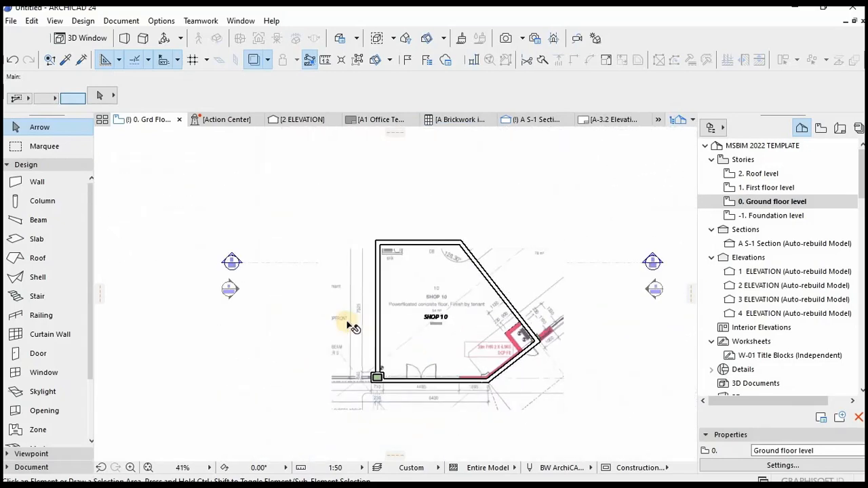
scroll(434, 376, "up", 3)
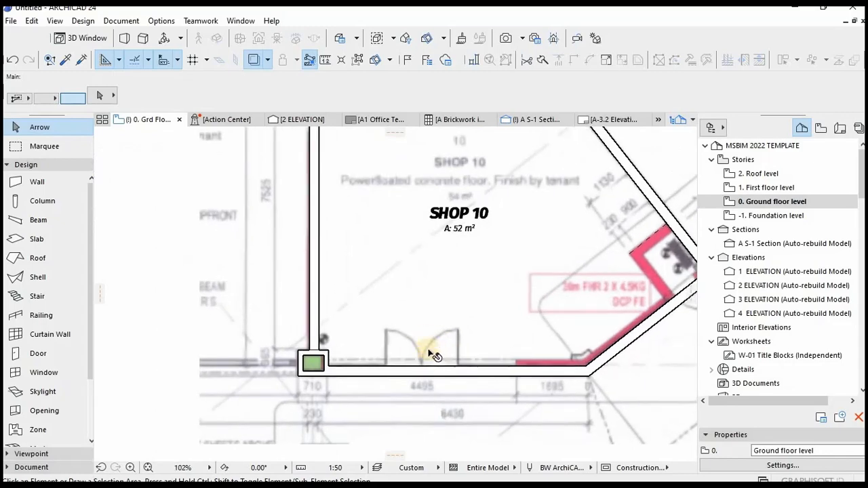
scroll(574, 286, "down", 3)
scroll(568, 280, "up", 4)
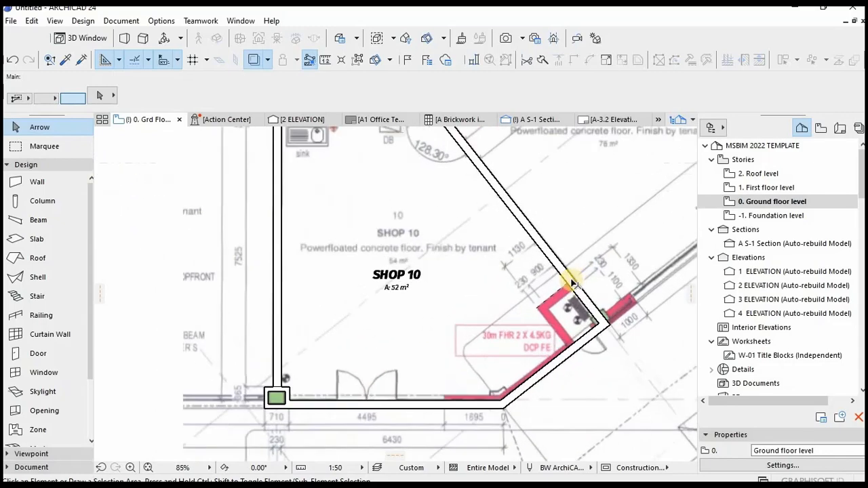
left_click(562, 287)
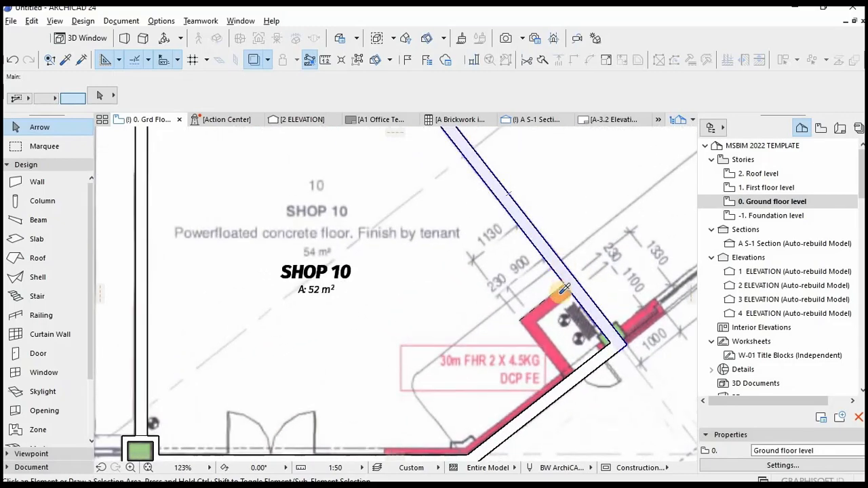
left_click(562, 291, "alt")
left_click(562, 288)
key("Escape")
key("Escape")
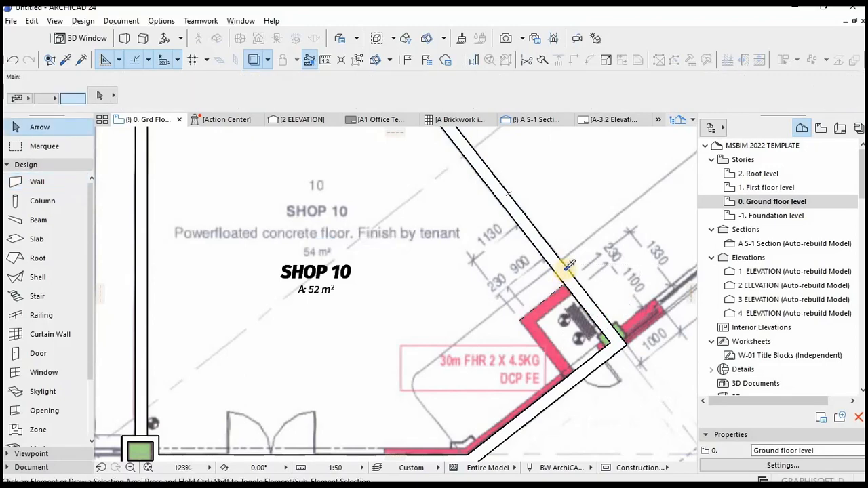
Step: Draw walls along the two open sides of the duct enclosure, copying the adjoining wall's settings and flipping the reference line to match the plan
left_click(565, 281)
left_click(565, 281, "alt")
left_click(565, 278)
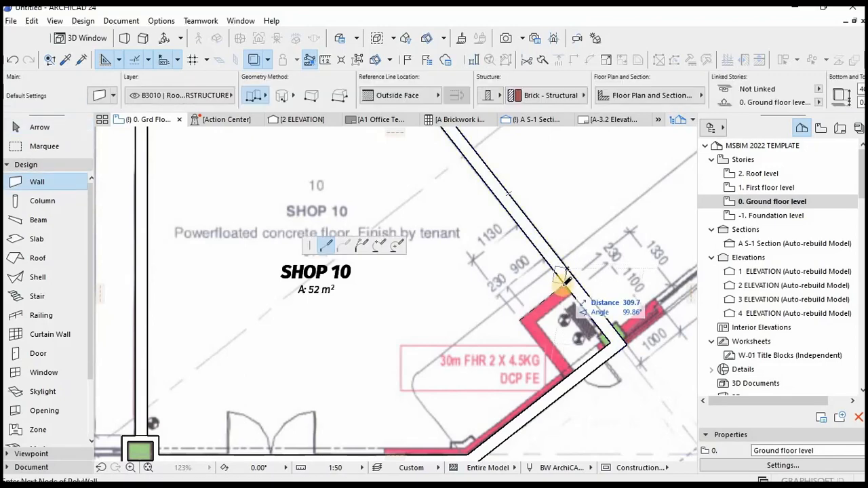
key("Escape")
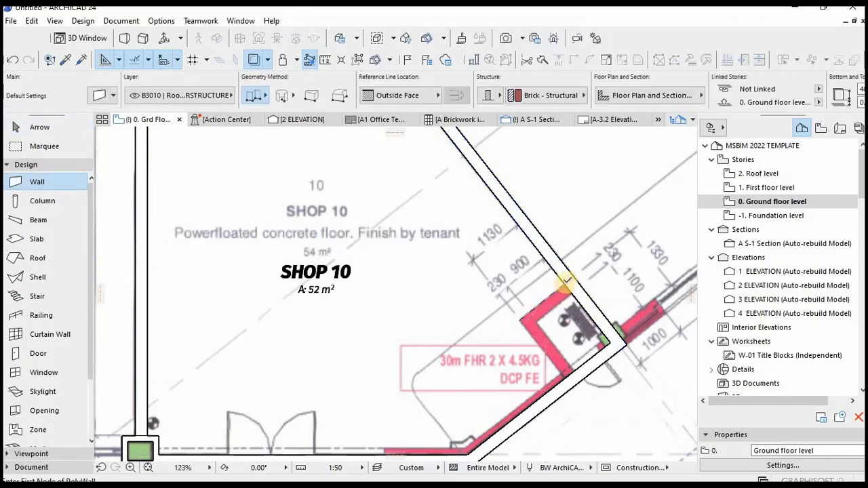
left_click(566, 281)
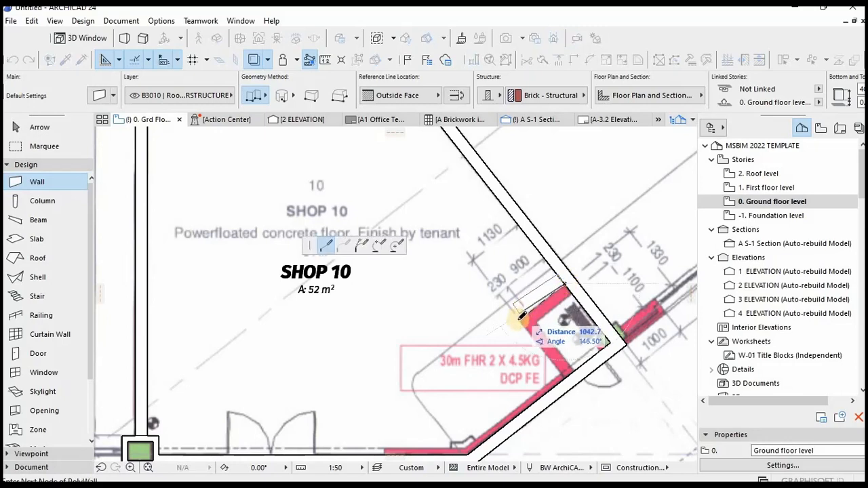
left_click(456, 95)
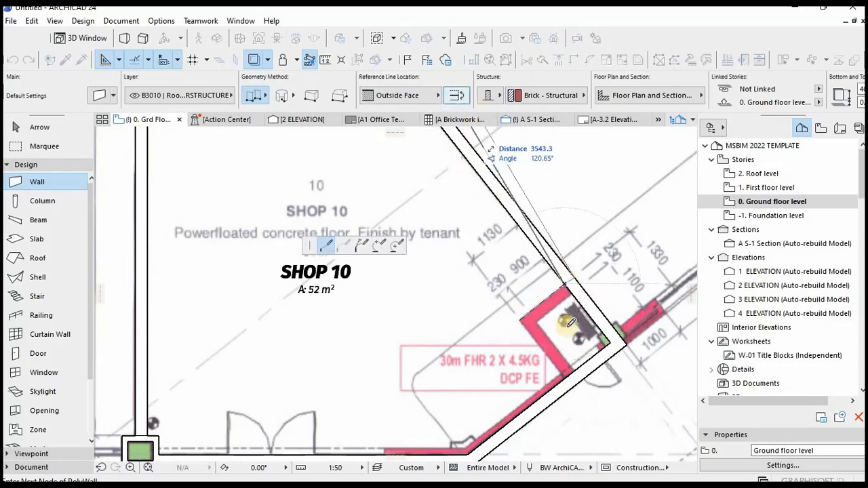
left_click(520, 320)
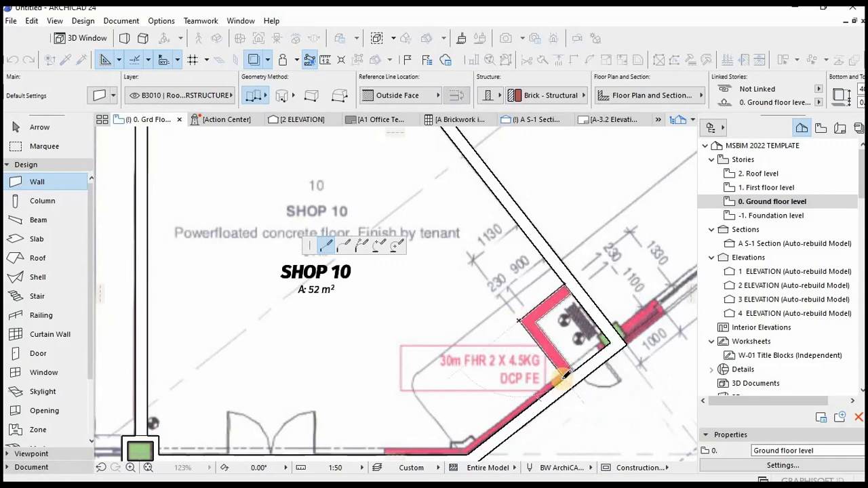
double_click(563, 376)
key("Escape")
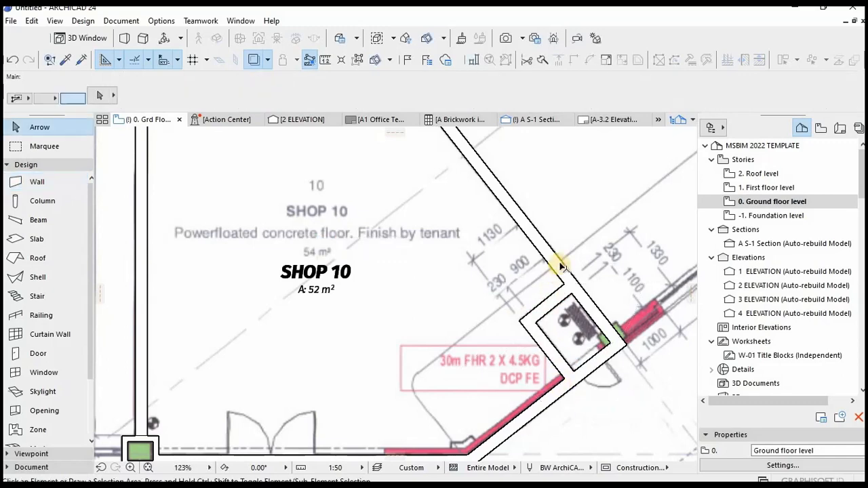
Step: Examine Shop 10's traced outline against the underlying plan, including the duct enclosure, shopfront entrance, pillar, zone and sink corner
scroll(560, 266, "down", 2)
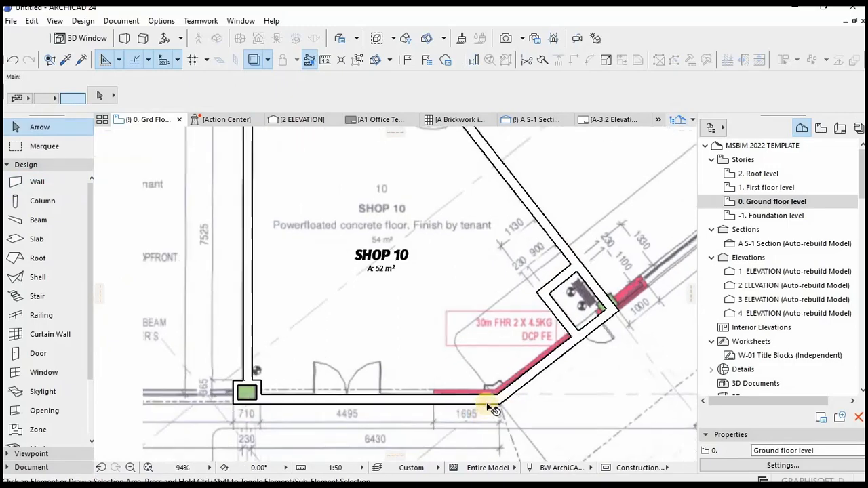
scroll(585, 330, "up", 3)
scroll(453, 351, "down", 2)
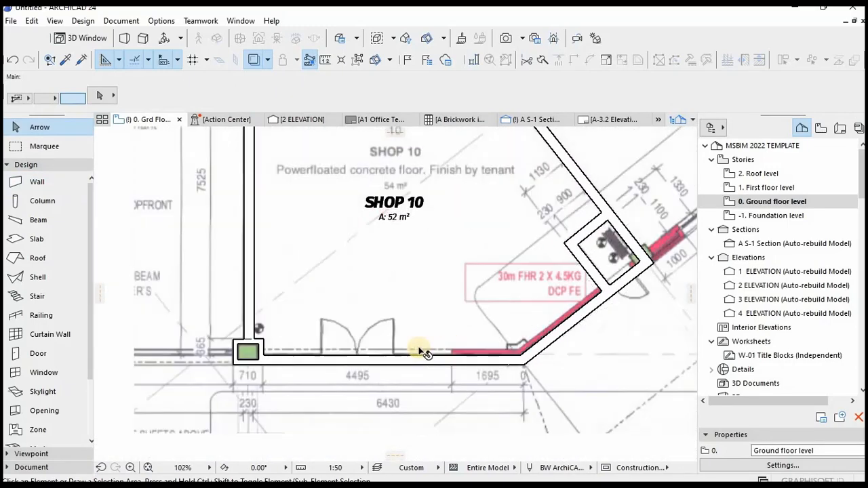
scroll(506, 336, "down", 3)
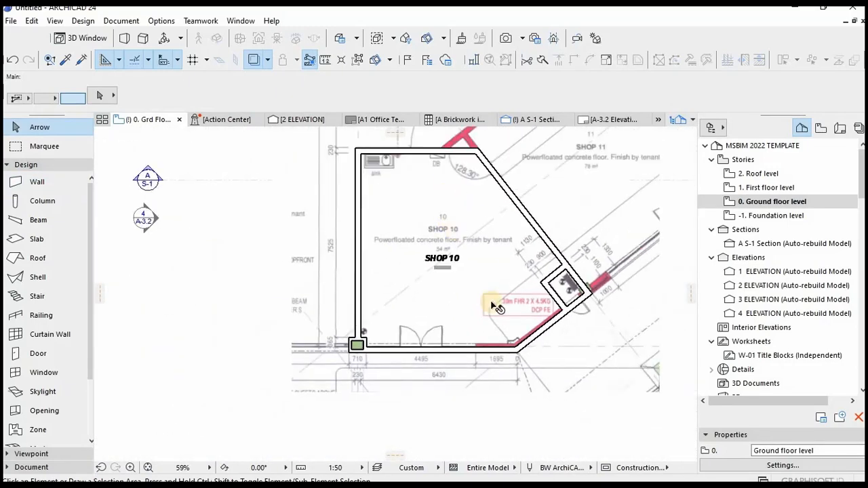
scroll(486, 198, "down", 2)
scroll(486, 198, "up", 5)
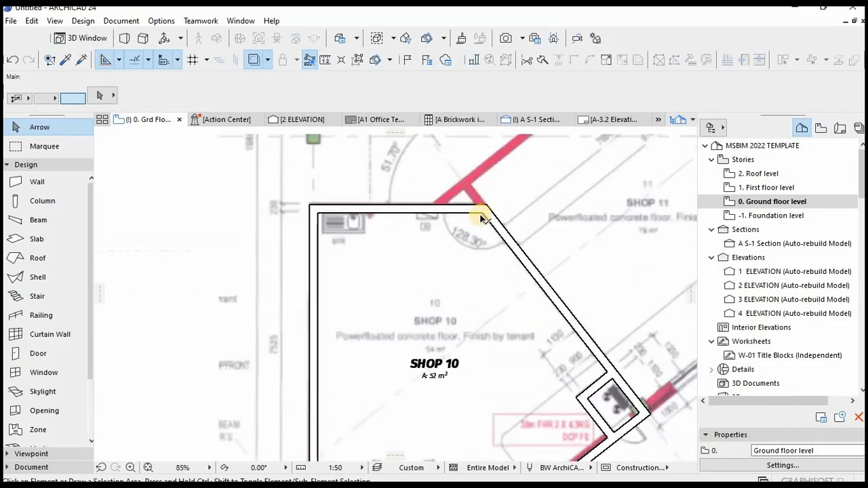
scroll(484, 294, "down", 3)
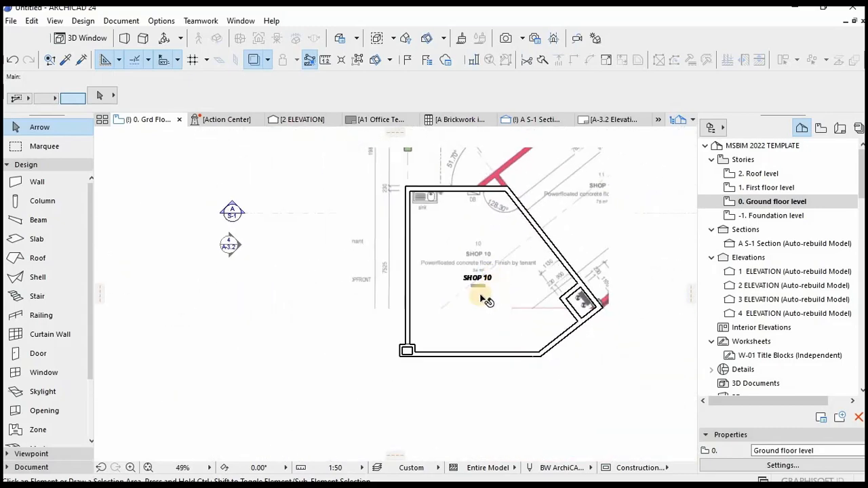
scroll(568, 232, "up", 4)
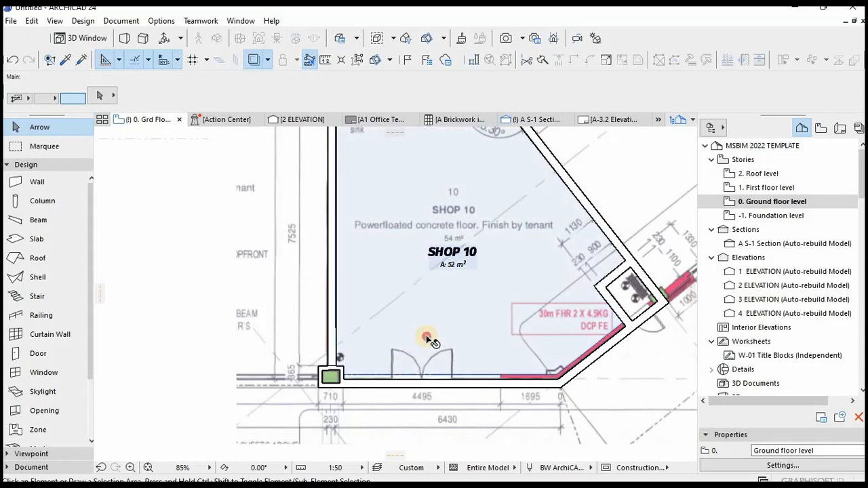
left_click(428, 337)
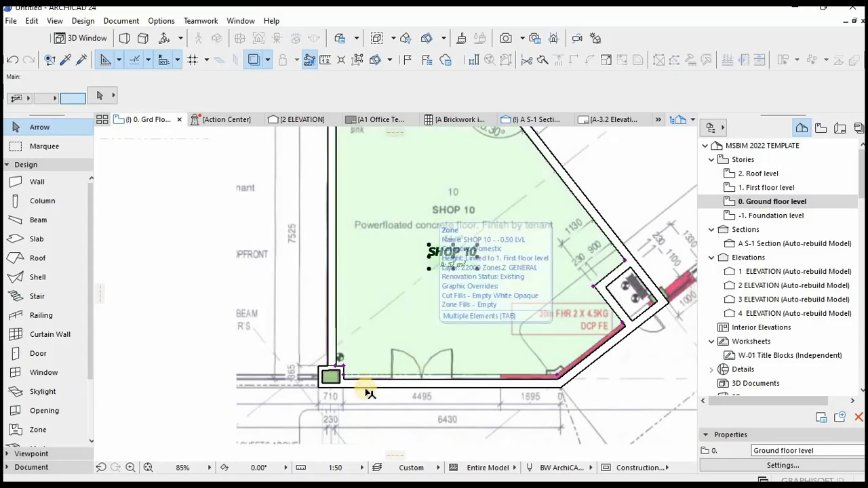
key("Escape")
scroll(404, 387, "up", 4)
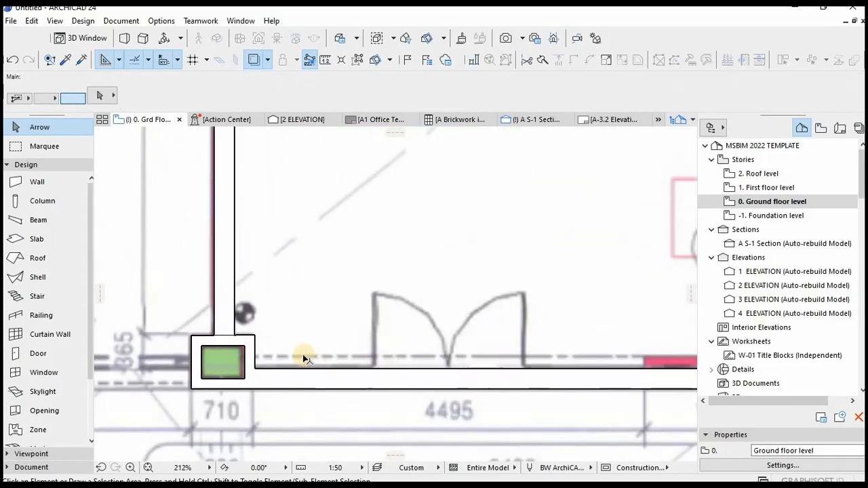
scroll(345, 357, "down", 4)
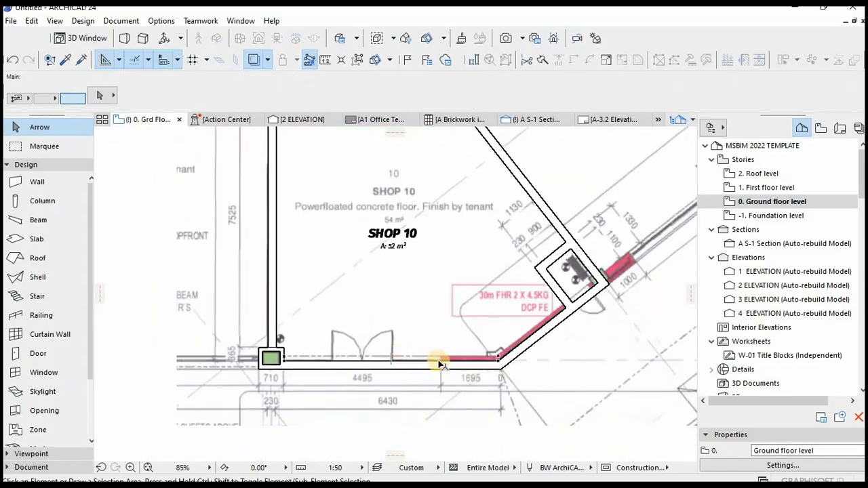
scroll(429, 315, "down", 3)
scroll(414, 244, "up", 2)
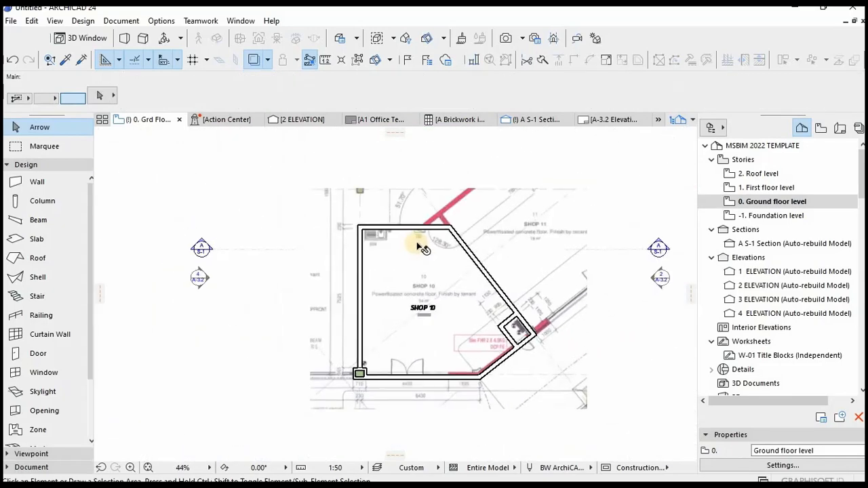
scroll(370, 234, "up", 2)
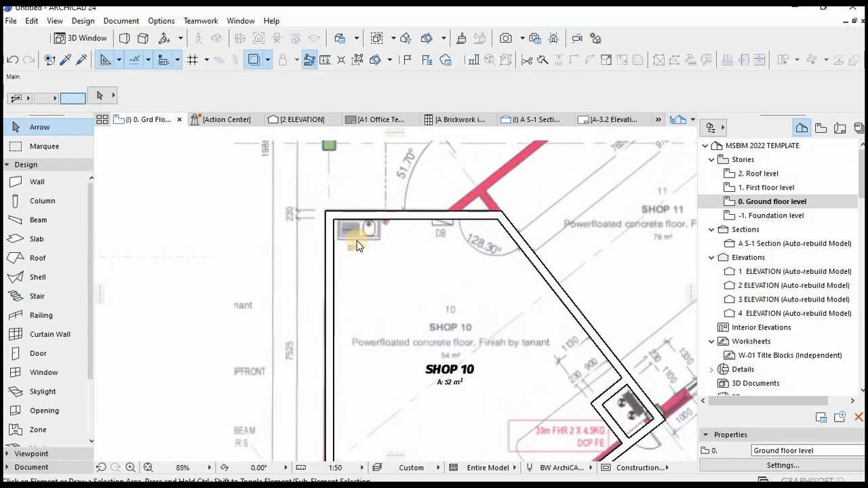
Step: Open the door default settings and browse ARCHICAD Library 24 to the Hinged Doors 24 folder
left_click(36, 354)
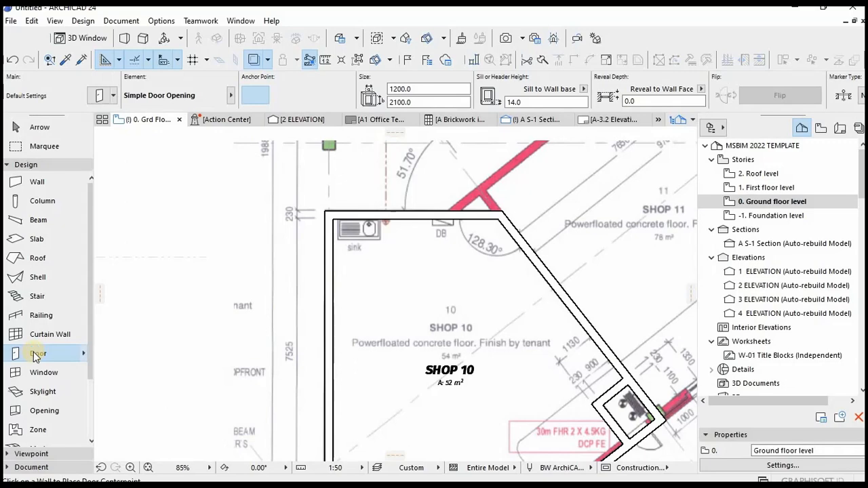
double_click(36, 353)
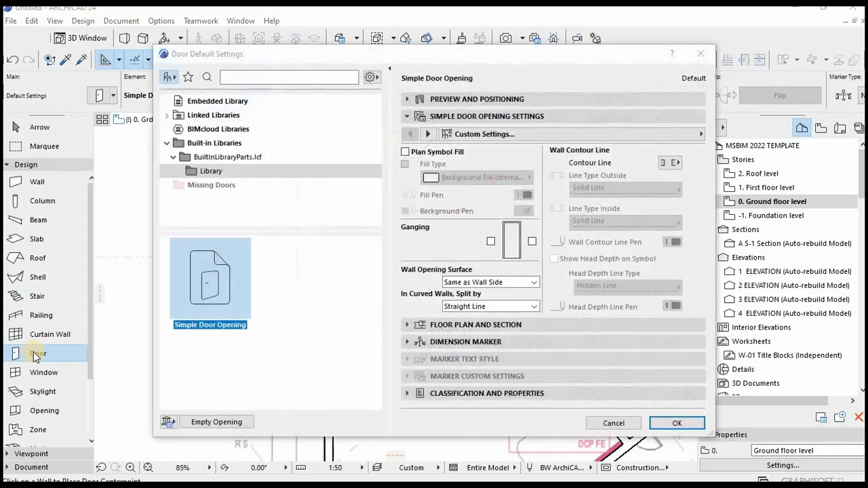
left_click(167, 115)
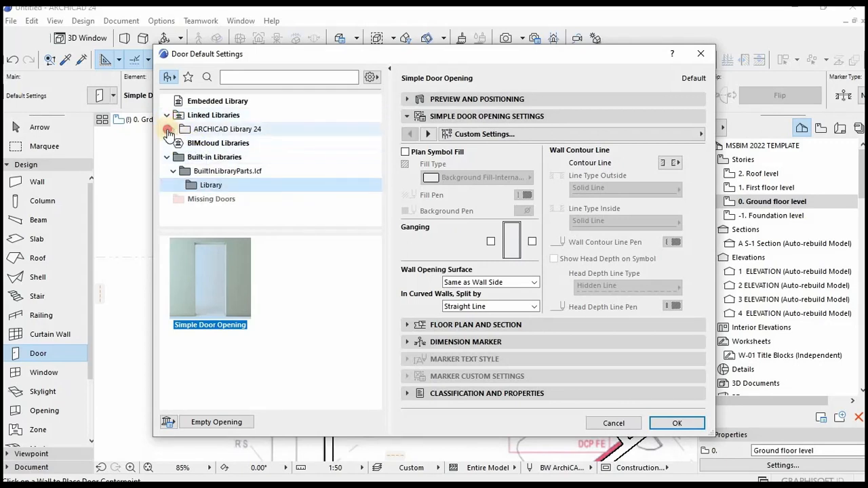
left_click(168, 130)
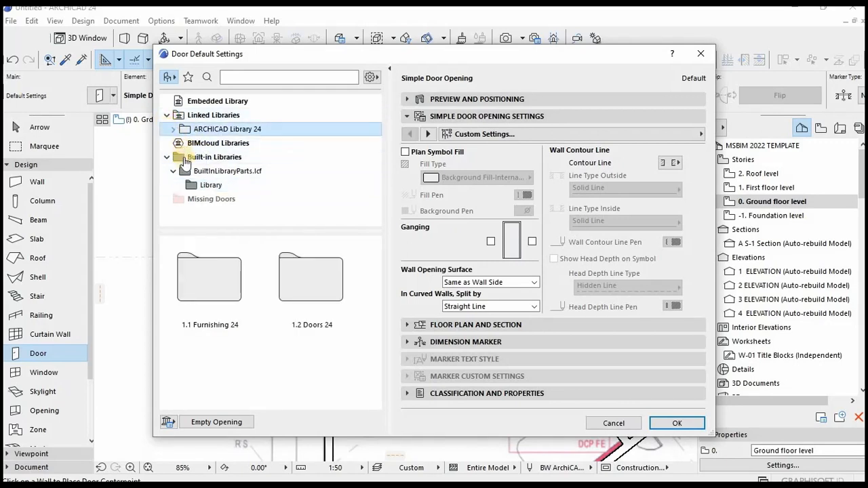
double_click(203, 279)
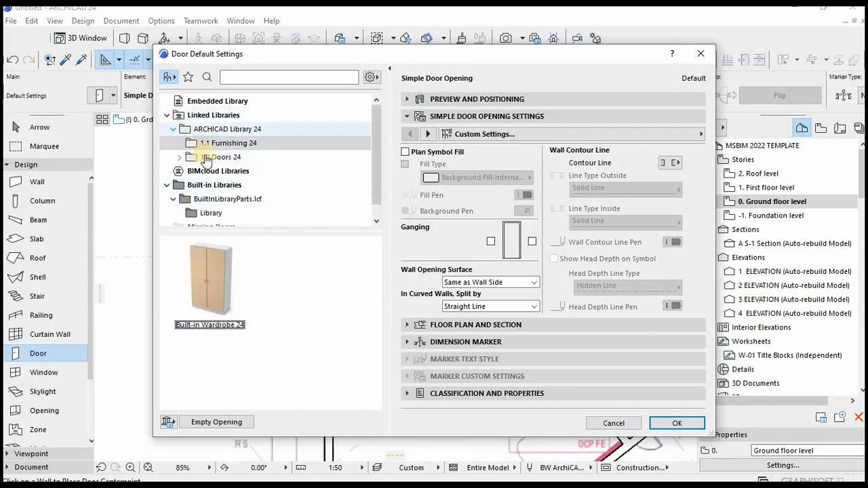
left_click(179, 157)
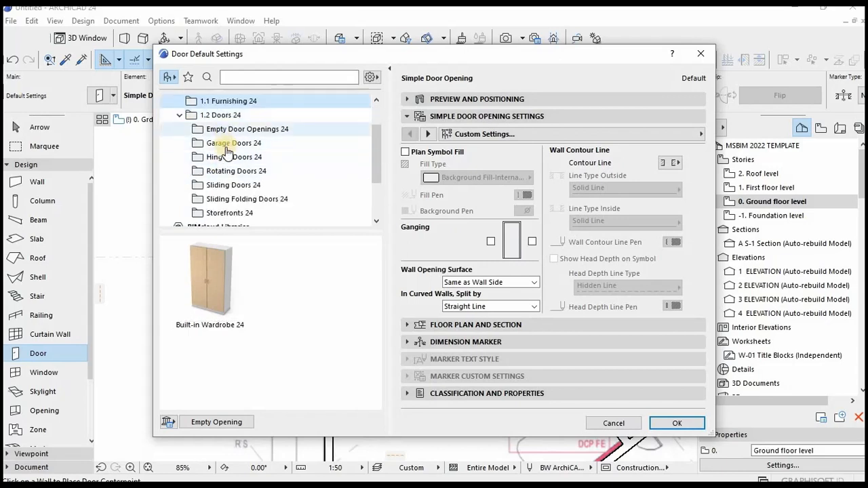
left_click(230, 158)
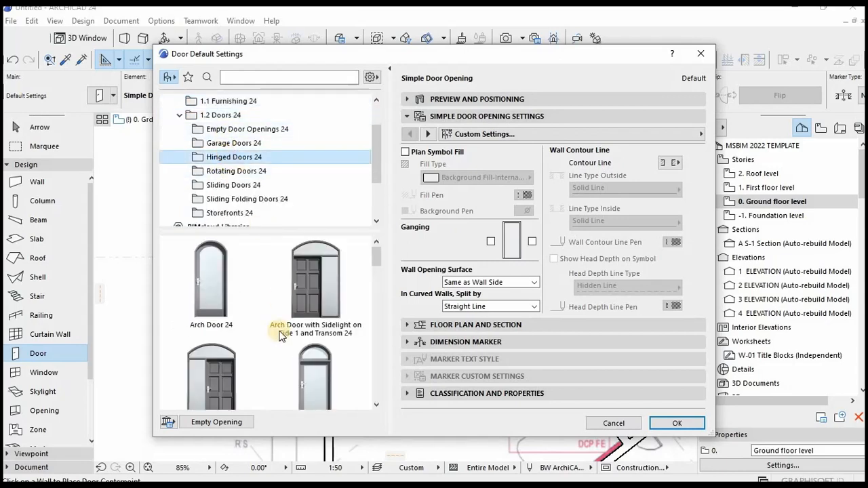
Step: Choose Double Door 24 from the hinged doors as the default door and accept the settings
scroll(282, 333, "down", 3)
scroll(278, 332, "down", 3)
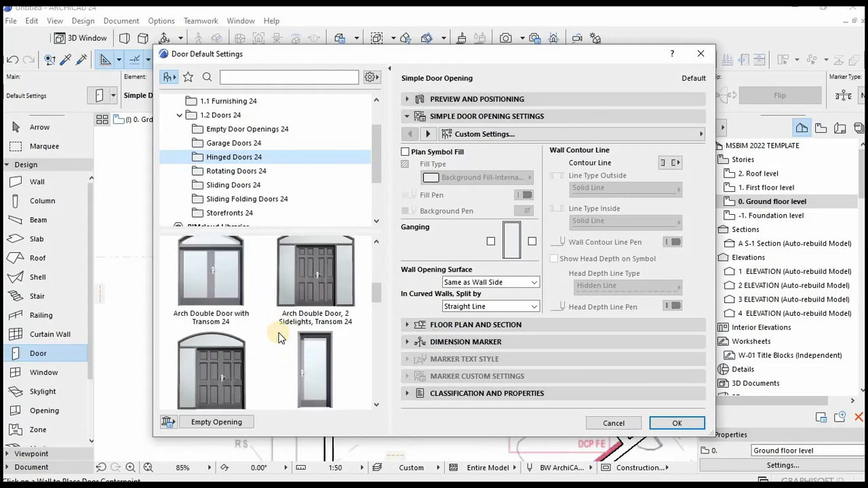
scroll(280, 336, "down", 3)
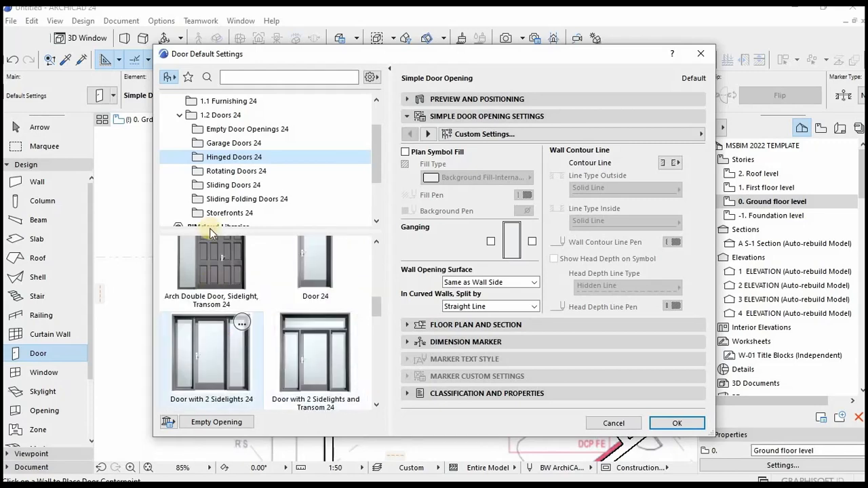
scroll(291, 363, "down", 3)
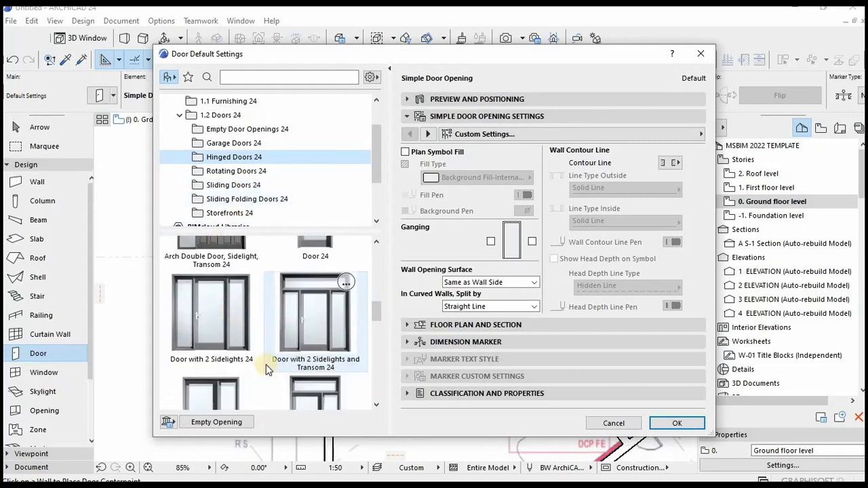
scroll(271, 352, "down", 6)
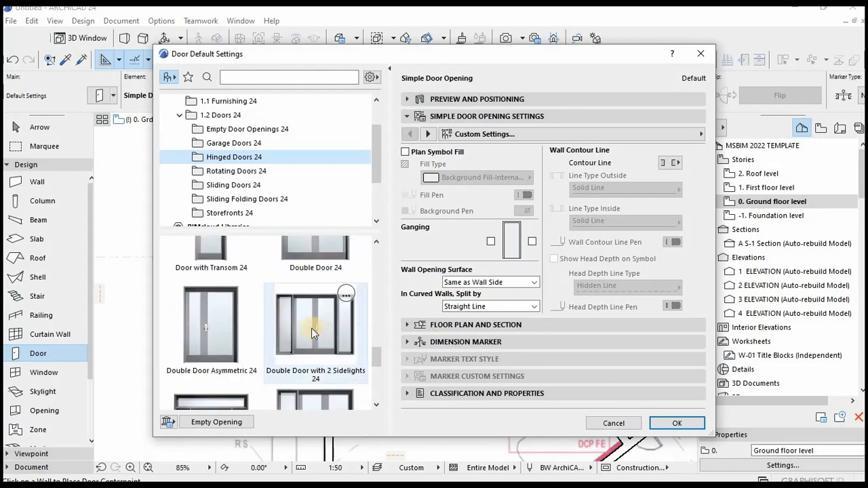
left_click(306, 330)
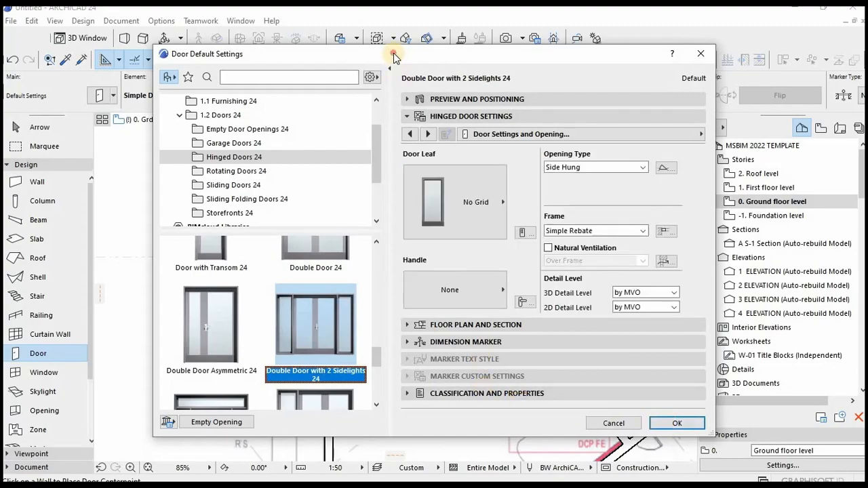
left_click_drag(392, 56, 815, 104)
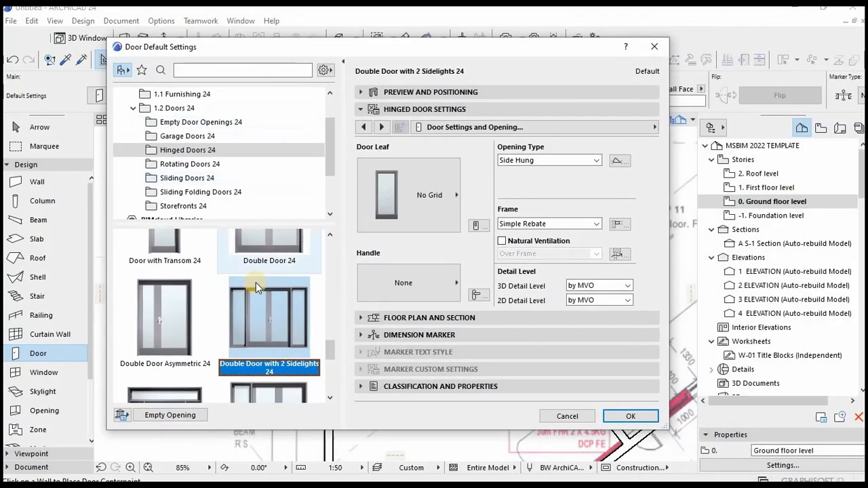
left_click(255, 282)
left_click(630, 416)
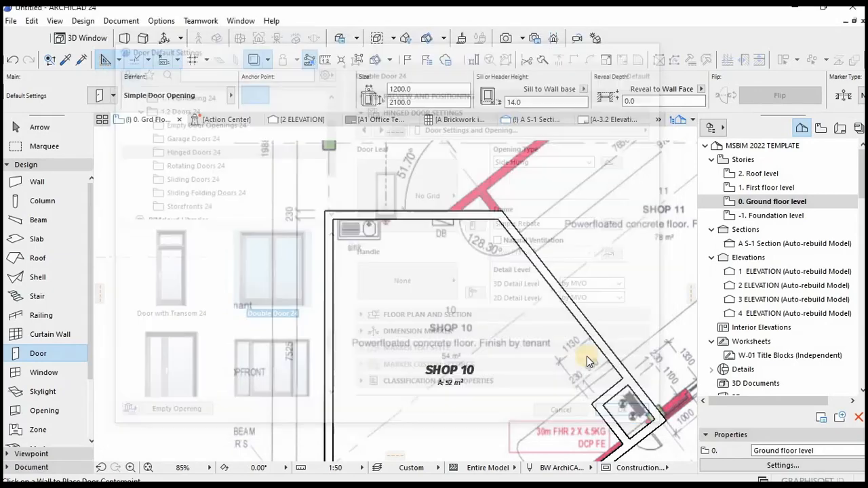
Step: Place the double door in the shopfront wall, centred on the plan's double-door symbol and opening into the shop
scroll(498, 427, "down", 5)
scroll(500, 425, "up", 5)
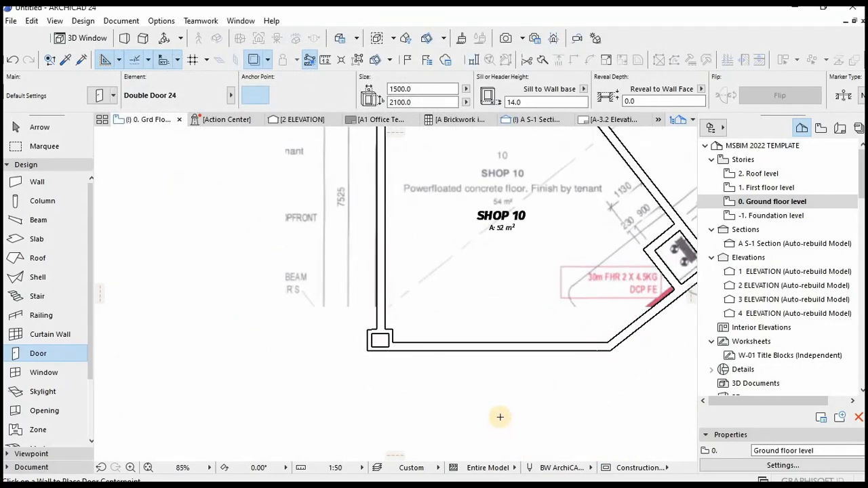
scroll(485, 344, "up", 2)
left_click(456, 345)
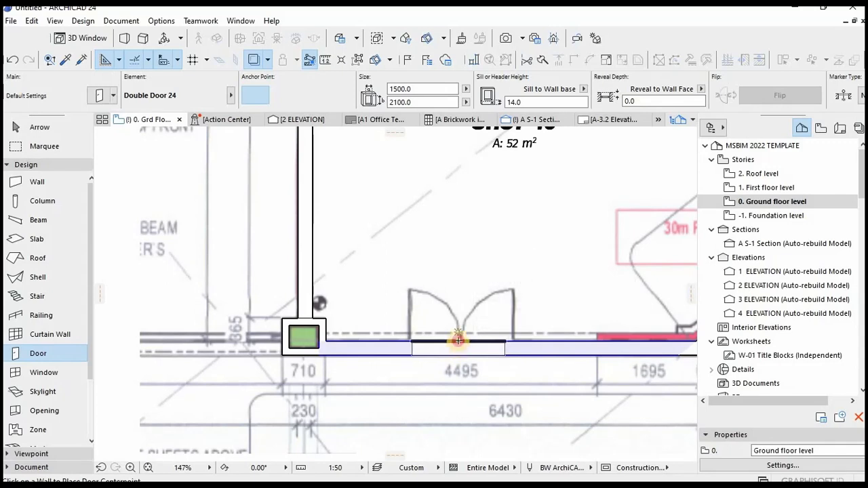
left_click(455, 254)
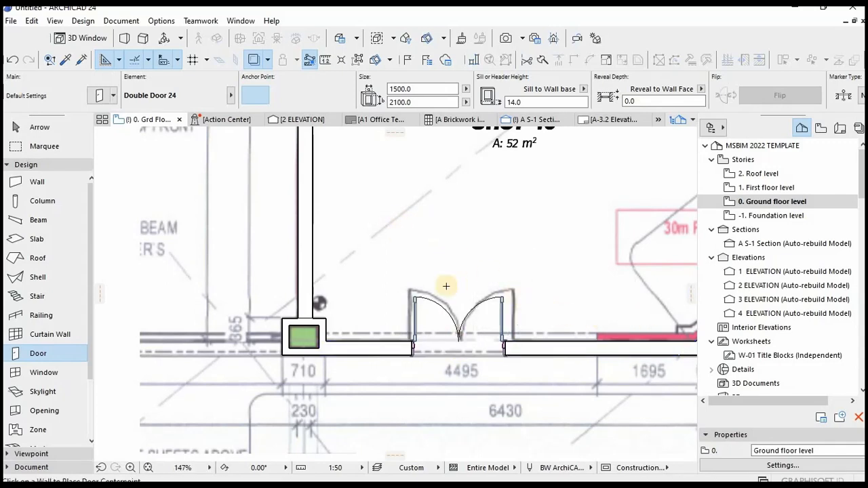
scroll(525, 333, "down", 2)
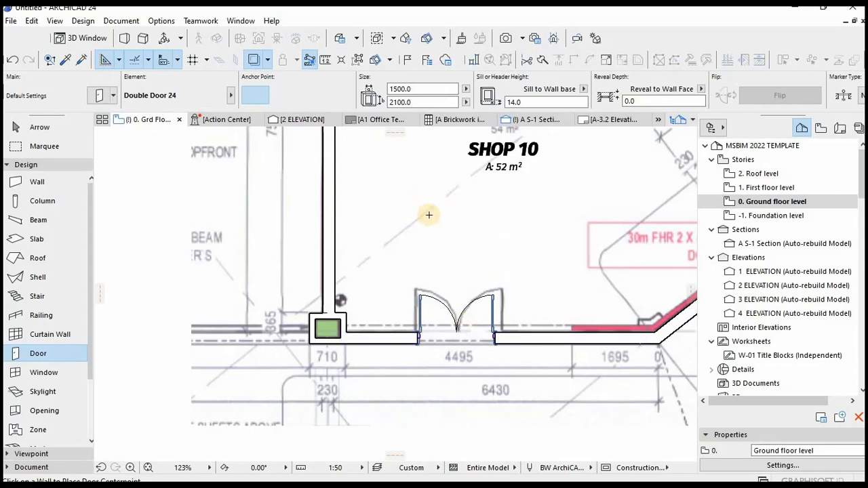
Step: Stretch both sides of the shopfront double door to match the plan's door symbol, giving a width of about 1753 mm
key("Escape")
scroll(414, 341, "up", 2)
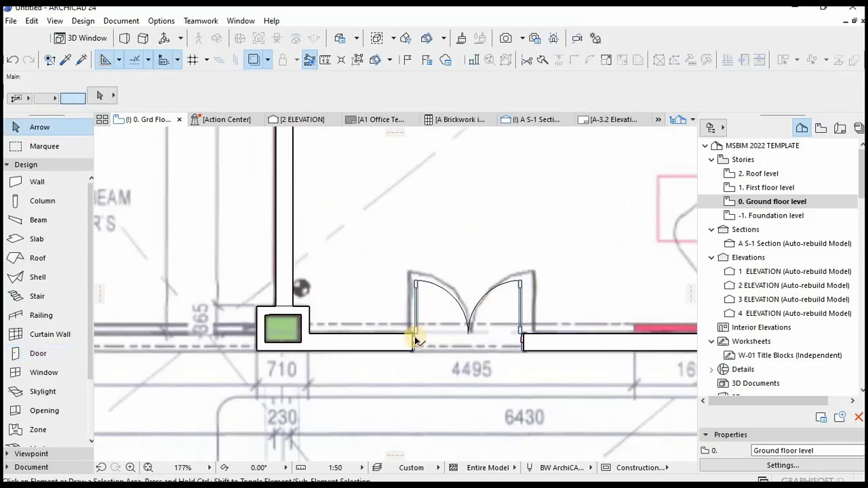
left_click(523, 337)
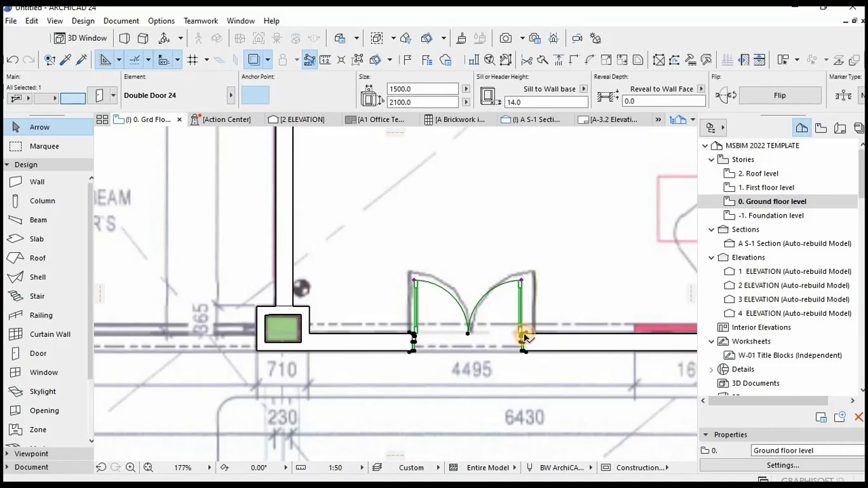
left_click(535, 332)
left_click(536, 332)
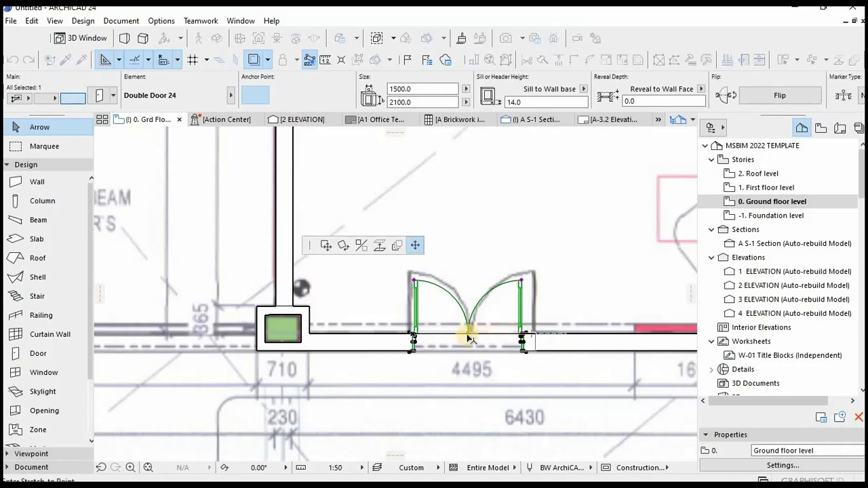
scroll(412, 337, "up", 3)
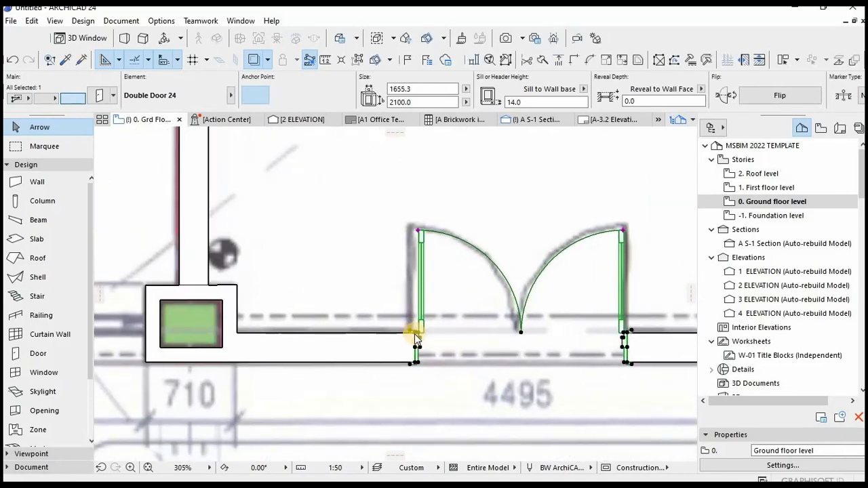
left_click(412, 333)
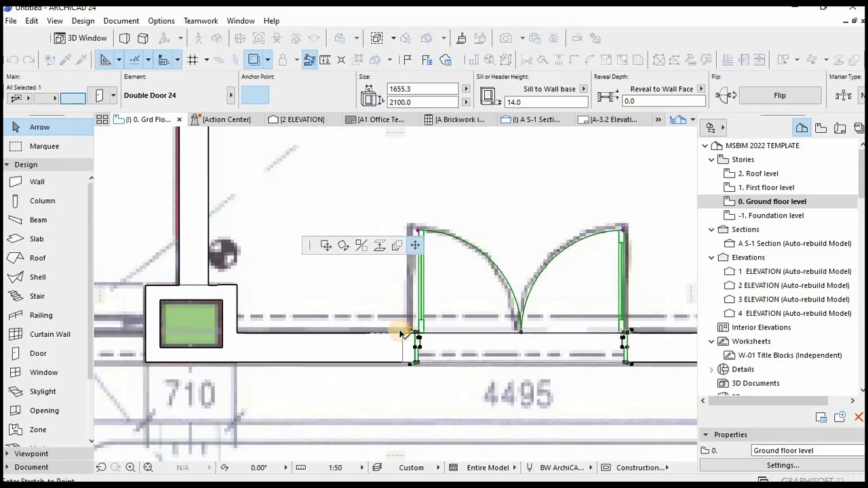
left_click(401, 332)
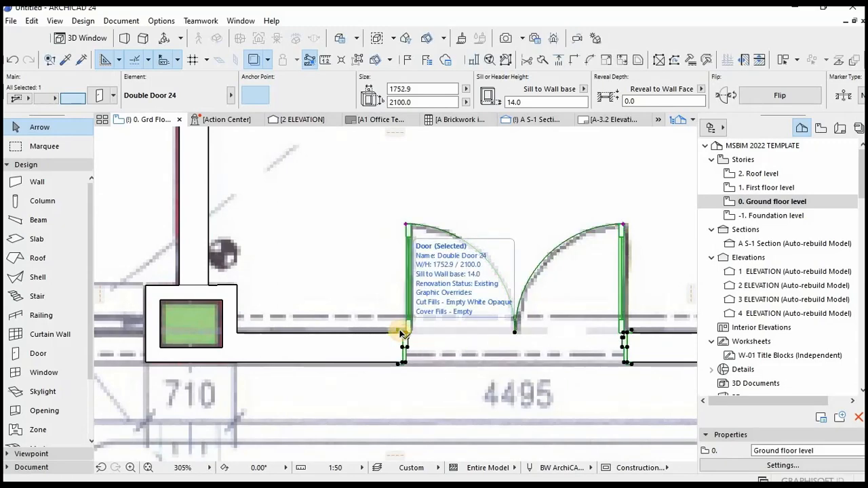
scroll(406, 315, "down", 9)
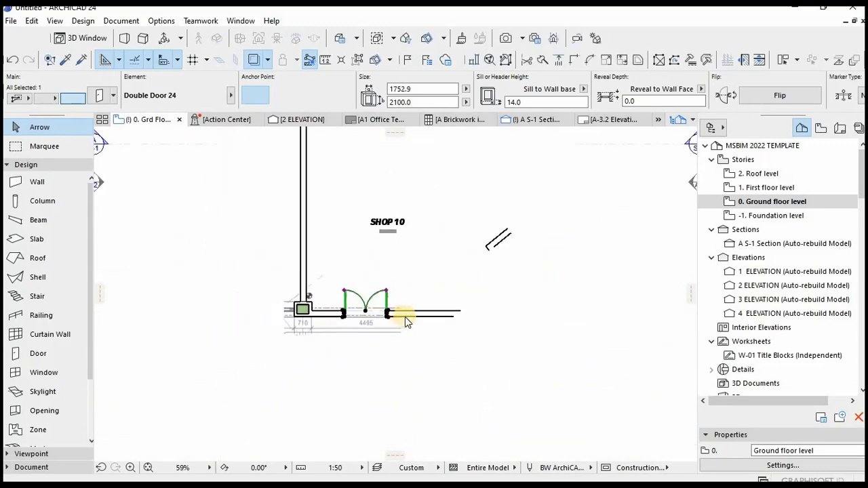
key("Escape")
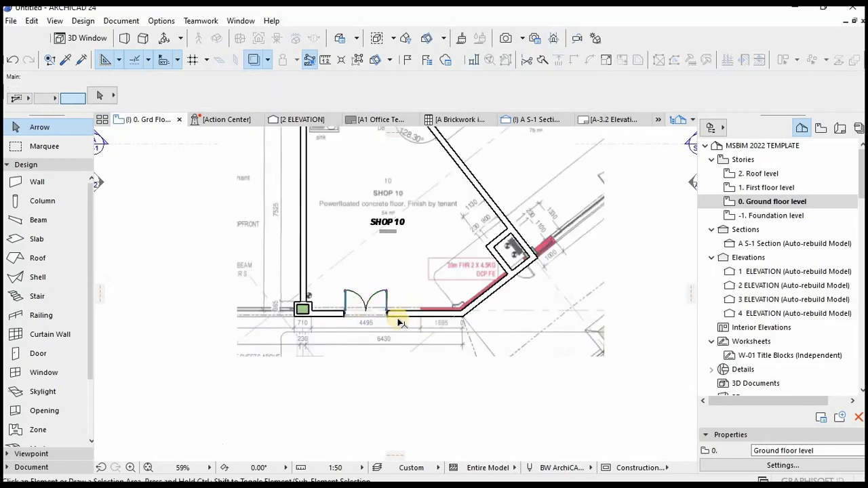
Step: Set the default window to Storefront Window with Transom 2 24 from the Storefronts 24 folder of ARCHICAD Library 24
scroll(410, 312, "up", 3)
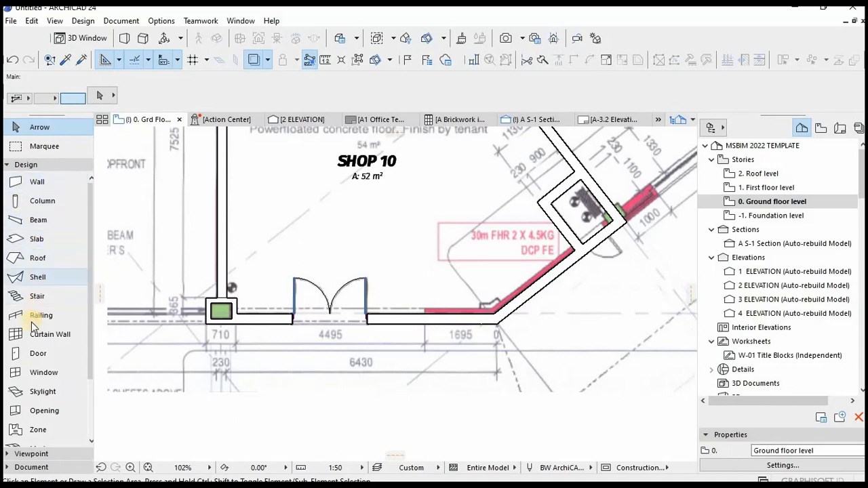
left_click(39, 374)
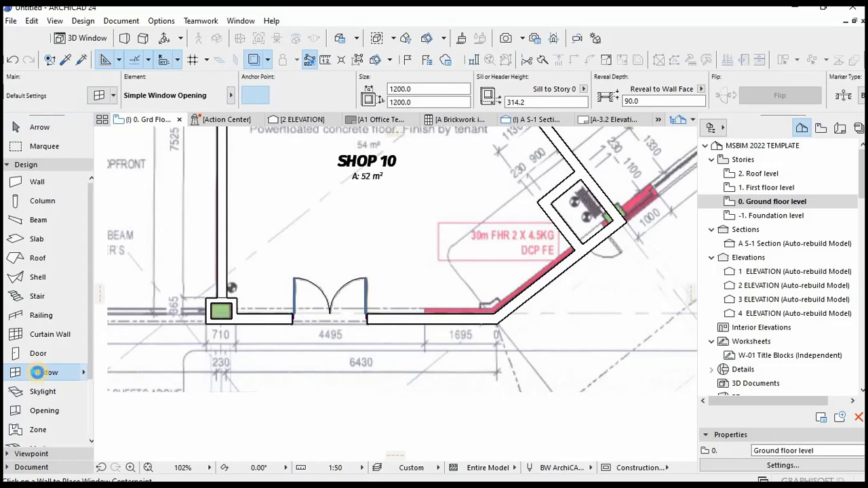
double_click(39, 373)
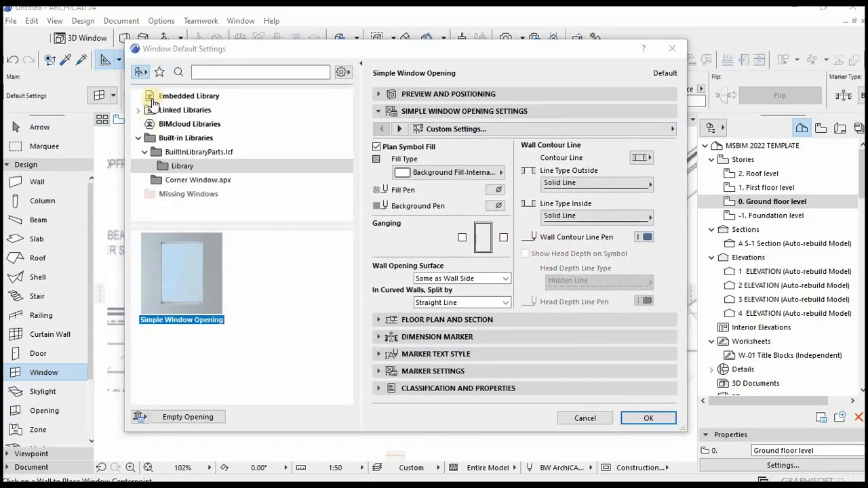
left_click(139, 110)
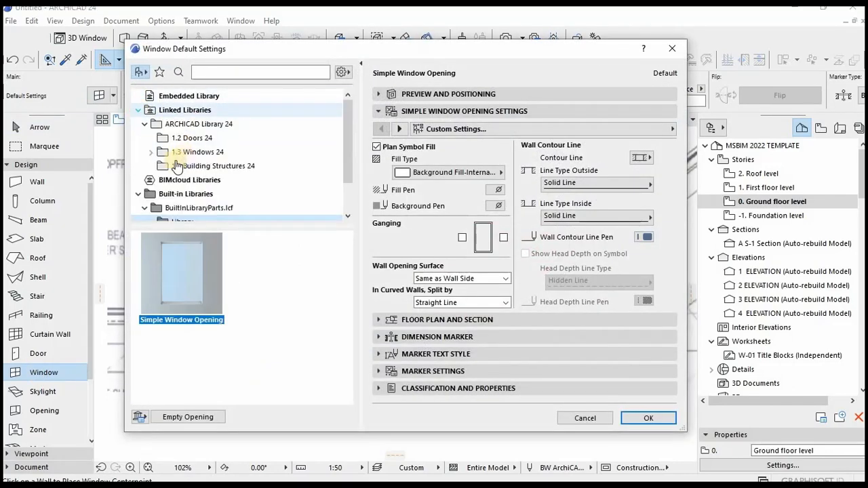
left_click(150, 152)
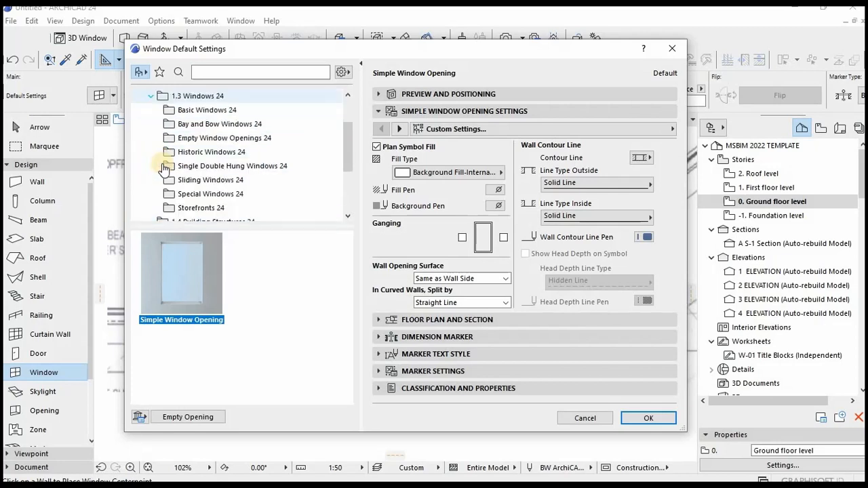
left_click(173, 207)
scroll(232, 348, "down", 1)
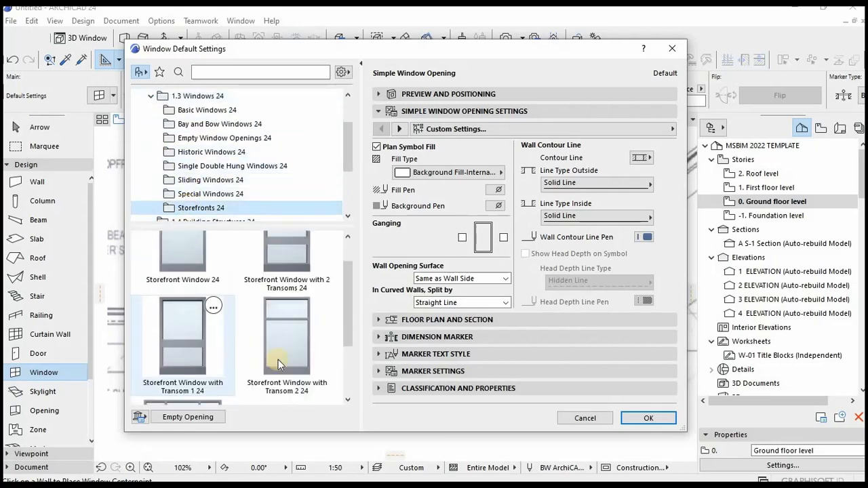
left_click(278, 352)
left_click(644, 415)
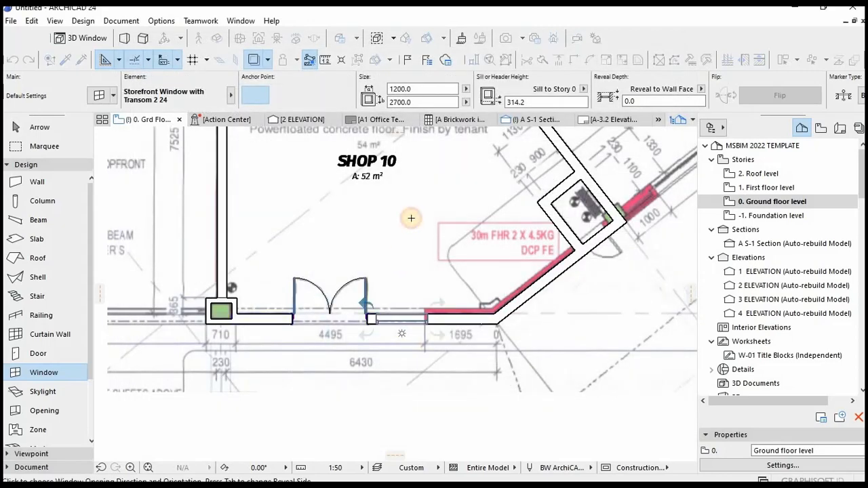
Step: Place the storefront window between the double door and the plan's red wall section, stretching it to about 1308 mm wide
scroll(368, 323, "up", 2)
scroll(380, 321, "up", 5)
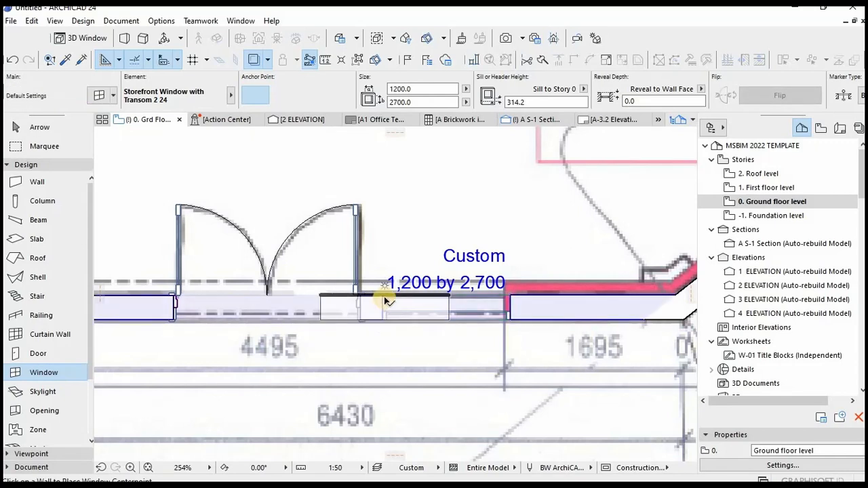
key("Escape")
left_click(384, 299)
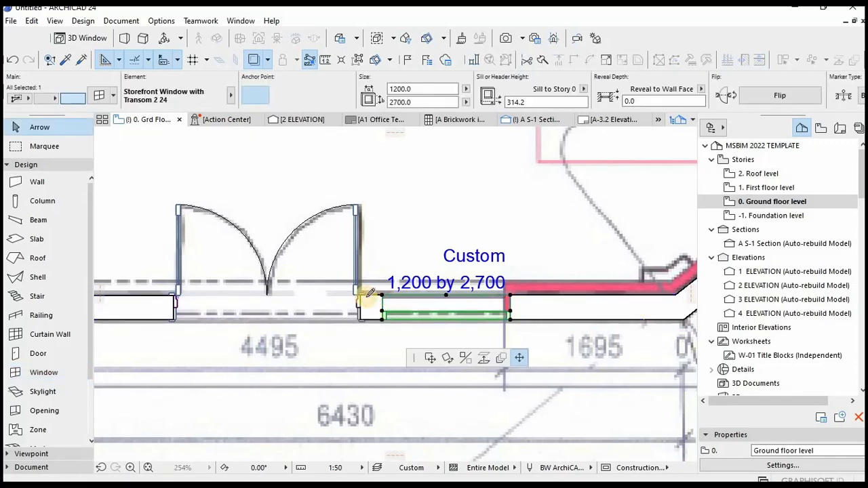
left_click(363, 297)
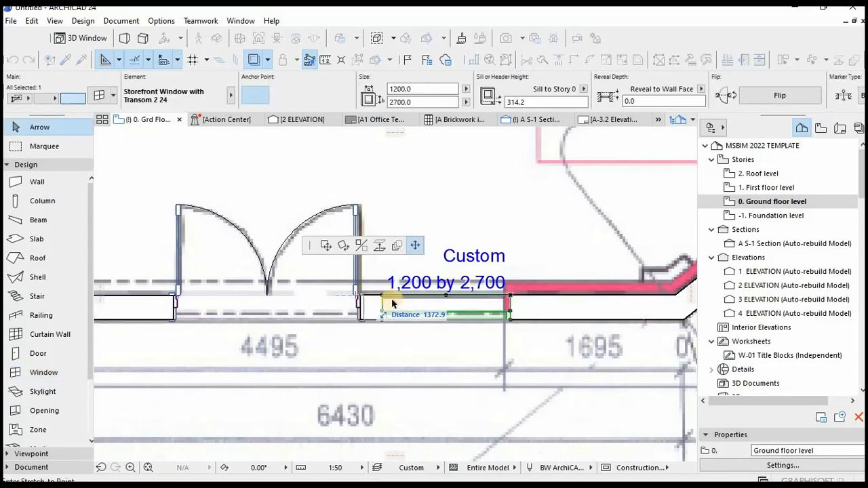
left_click(509, 299)
left_click(503, 297)
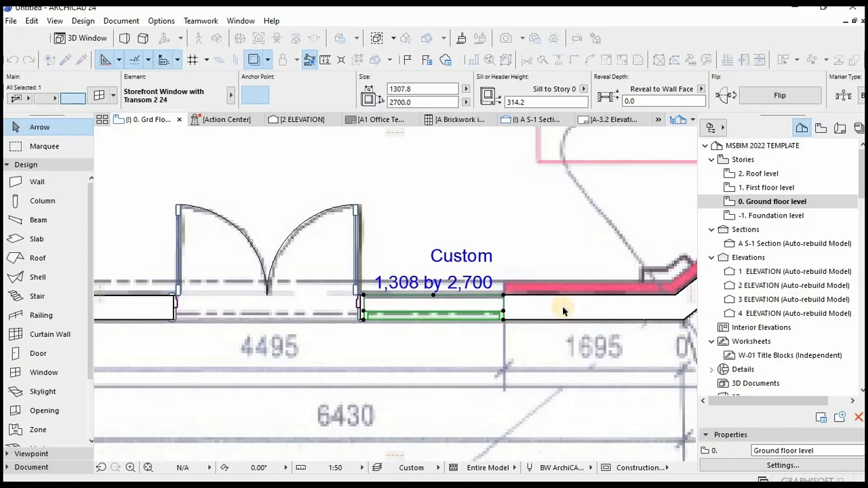
Step: Drag a copy of the storefront window to the wall segment between the double door and the corner pillar
scroll(513, 324, "down", 5)
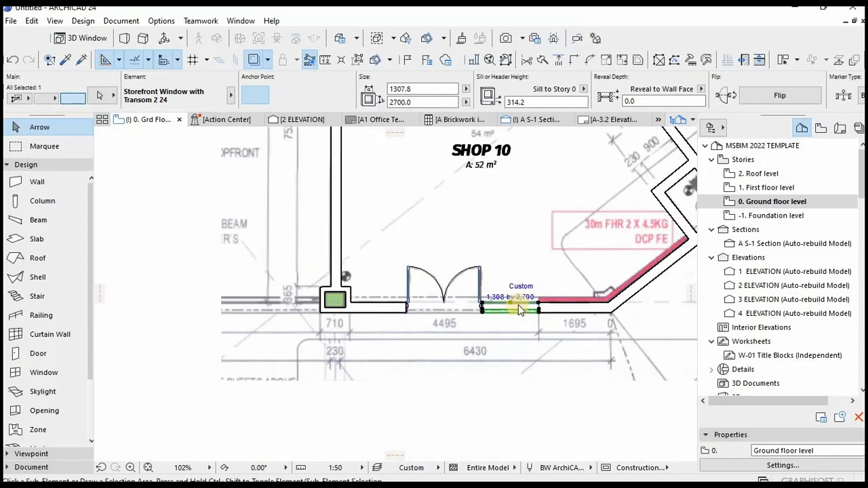
key("ctrl+shift+d")
left_click(407, 309)
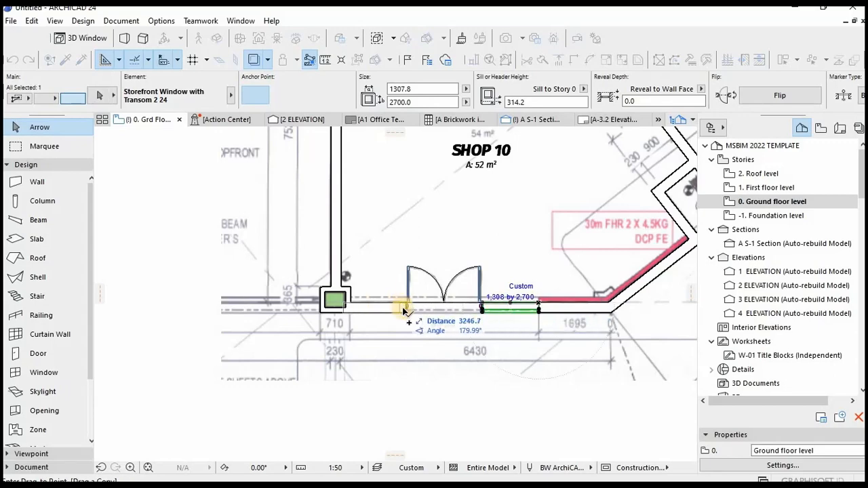
scroll(409, 308, "up", 6)
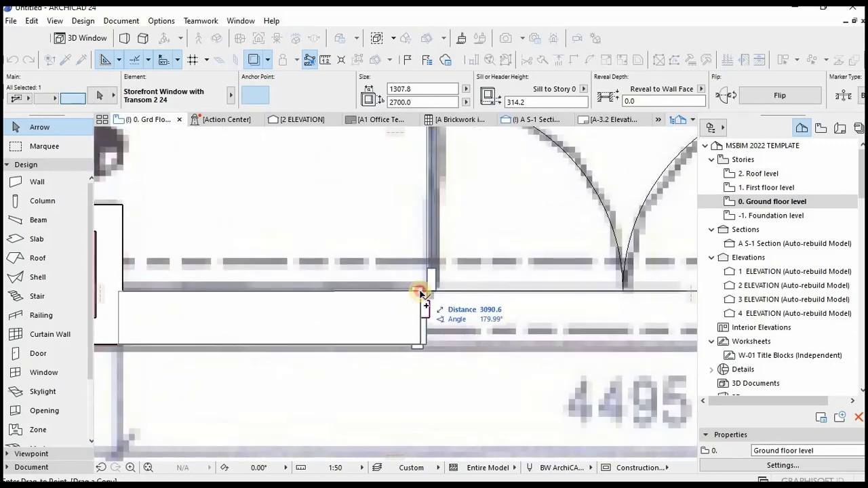
left_click(421, 293)
key("Escape")
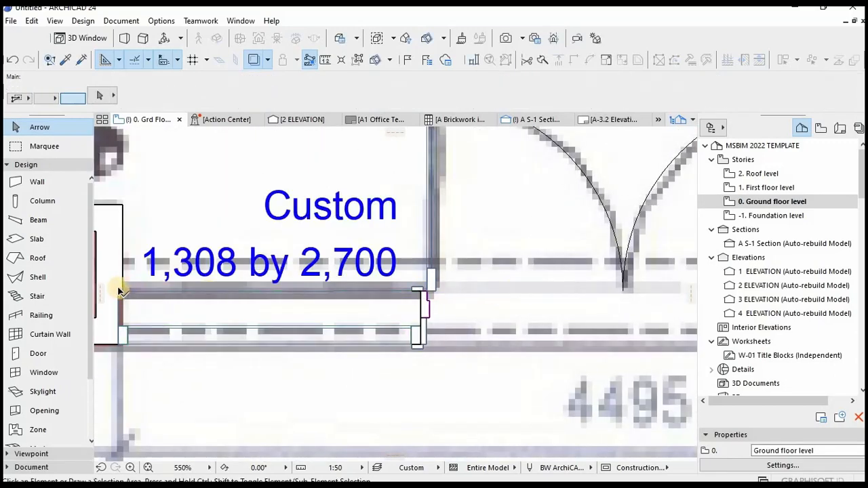
Step: Stretch the copied window's pillar-side end to the pillar face, making the window about 1289 mm wide
left_click(120, 290)
left_click(125, 292)
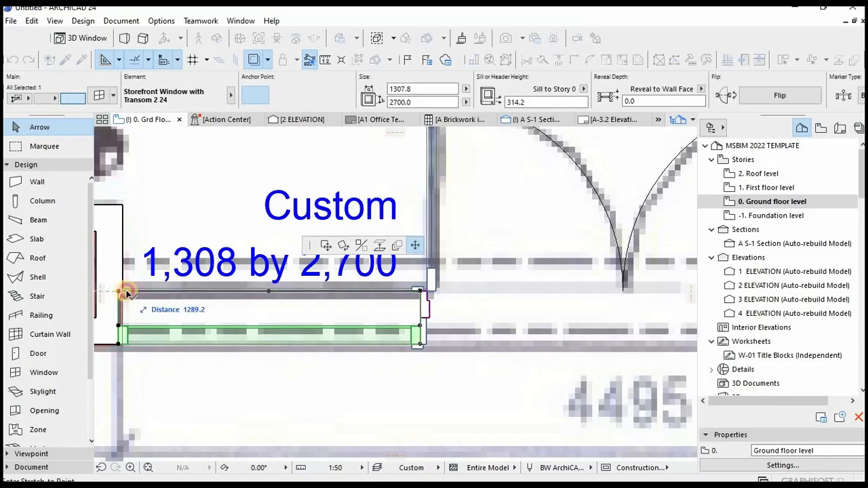
left_click(126, 292)
scroll(418, 305, "down", 5)
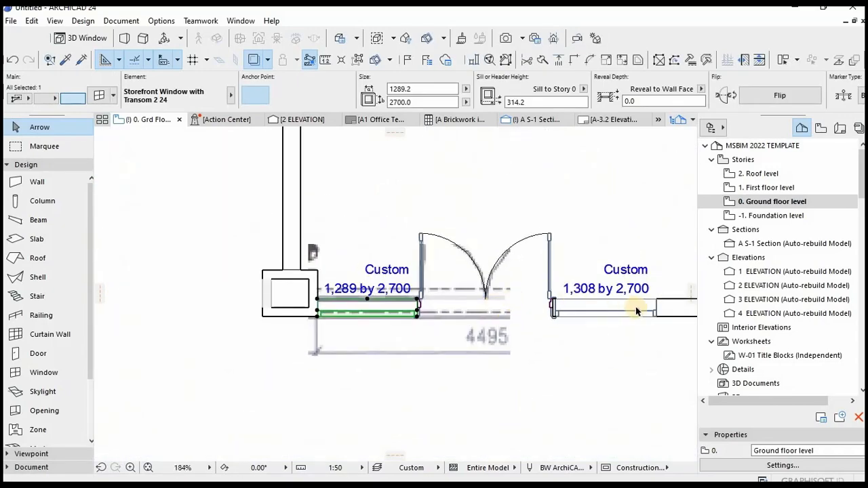
key("Escape")
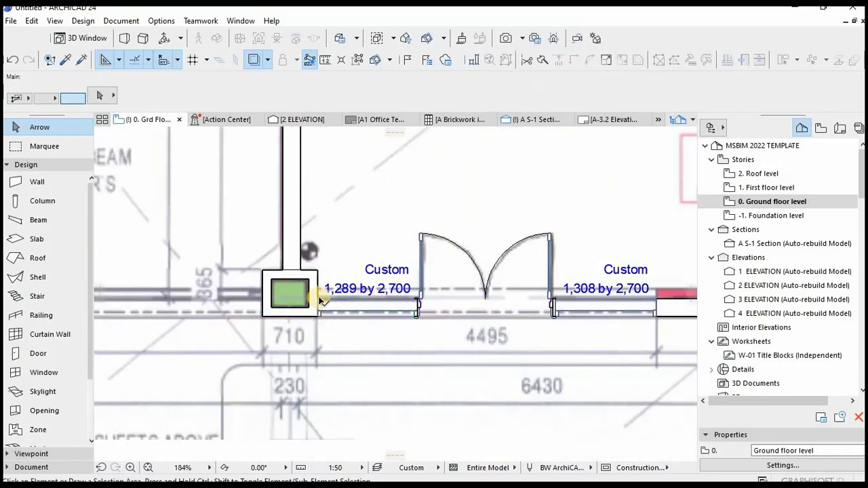
Step: Select both storefront windows and set their dimension marker to No Marker in the window settings
left_click(415, 306)
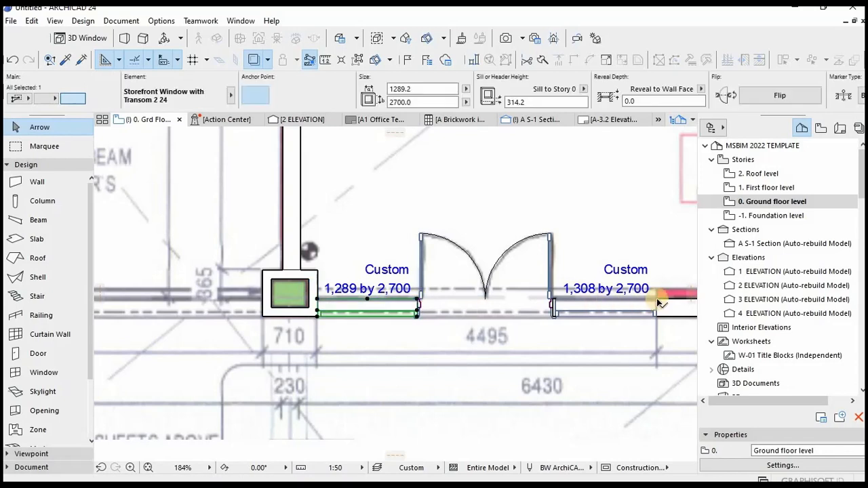
left_click(625, 308, "shift")
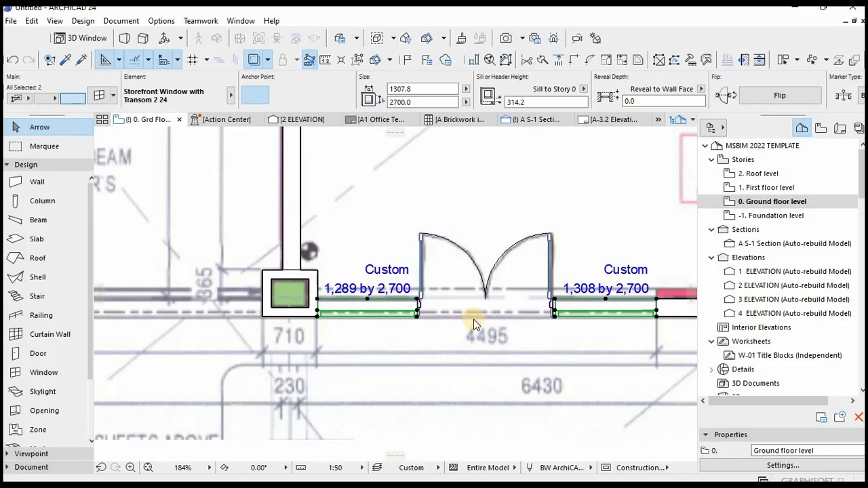
key("ctrl+t")
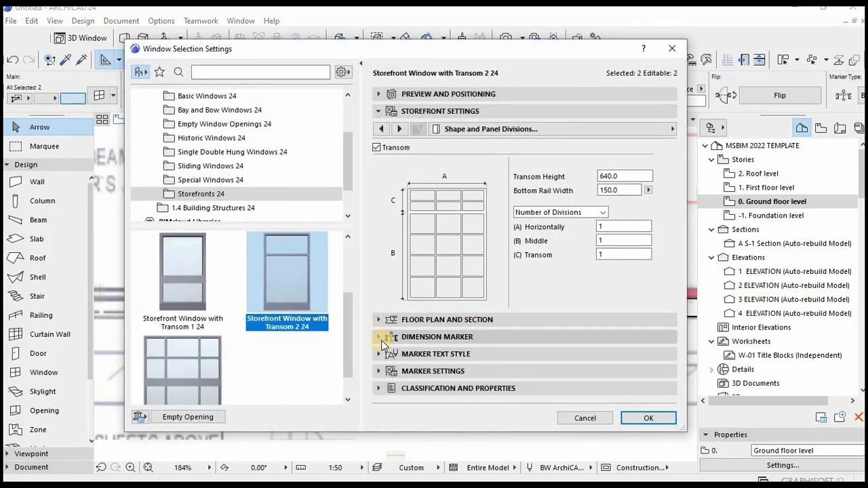
left_click(379, 355)
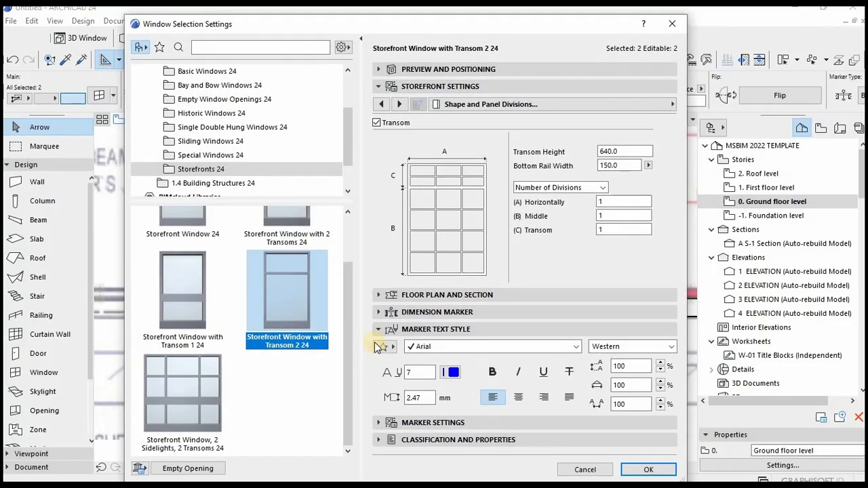
left_click(375, 332)
left_click(379, 344)
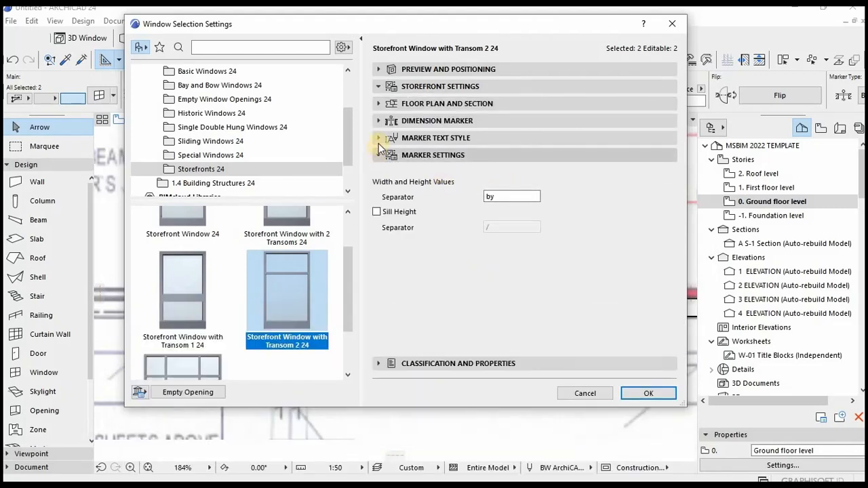
left_click(379, 139)
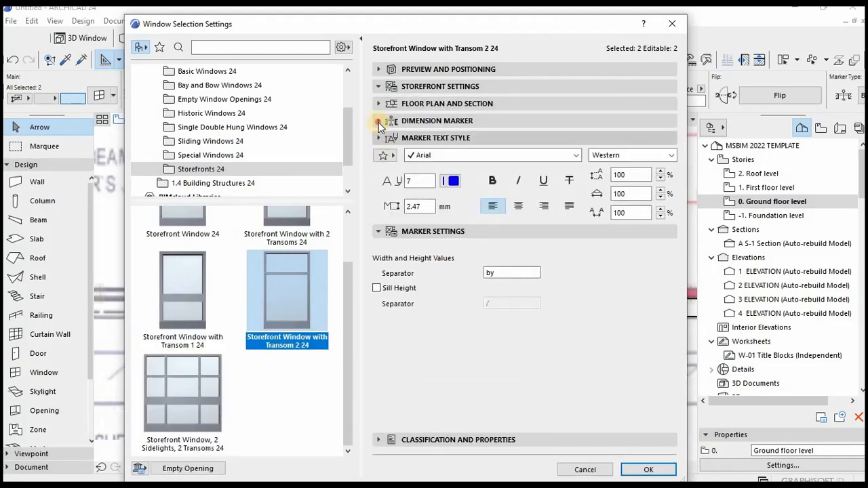
left_click(378, 120)
left_click(575, 138)
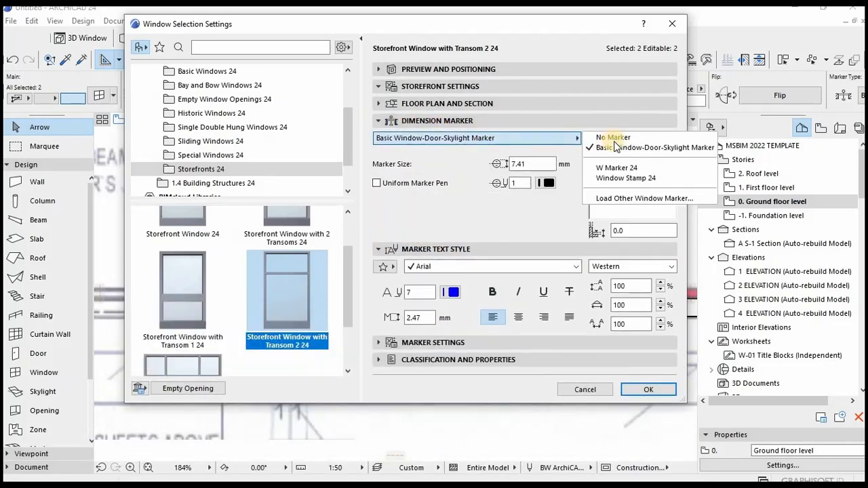
left_click(614, 138)
left_click(644, 314)
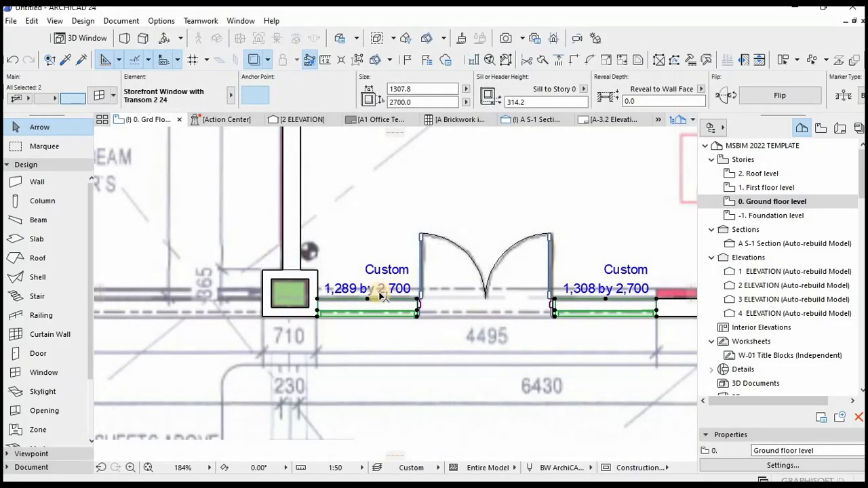
scroll(414, 319, "down", 8)
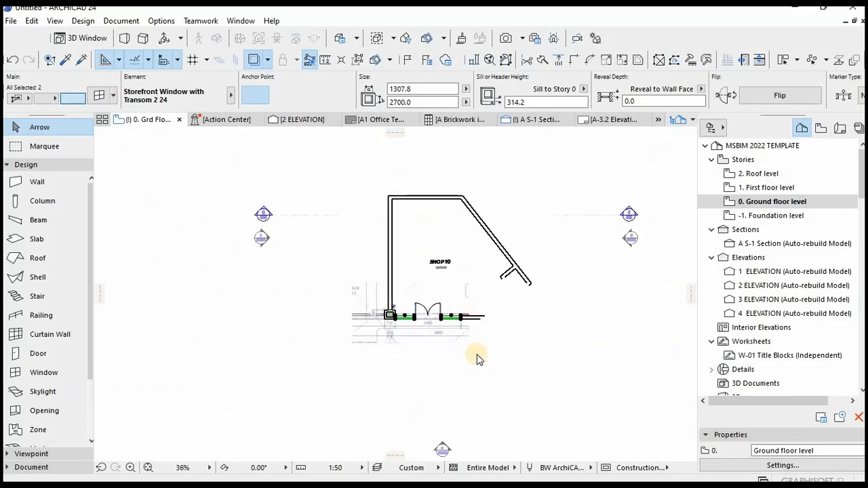
Step: Deselect the storefront windows and inspect the entrance door and windows from inside the shop in 3D
scroll(508, 284, "up", 5)
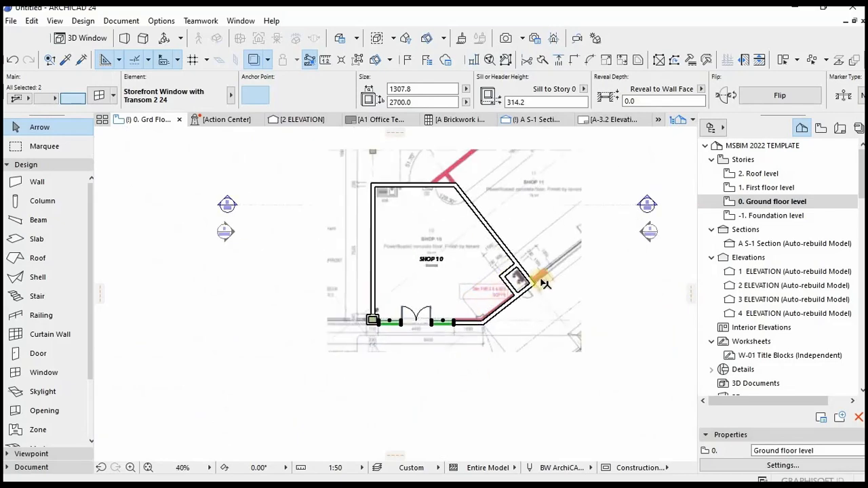
scroll(553, 300, "up", 2)
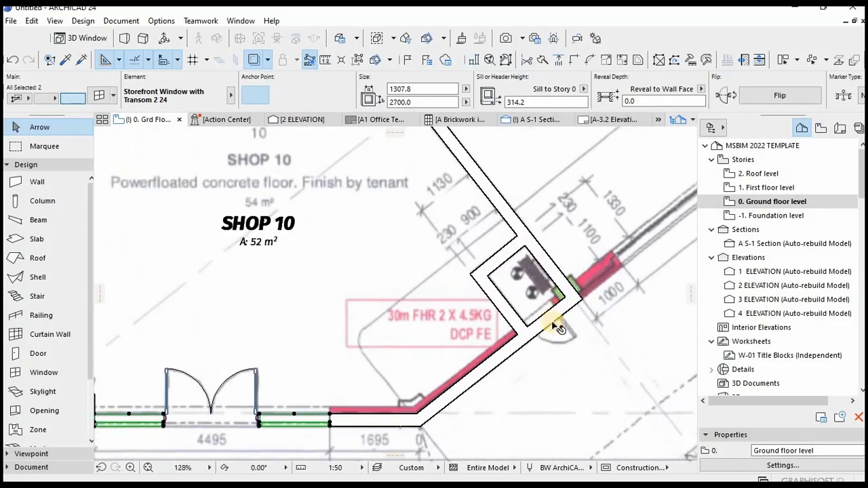
key("Escape")
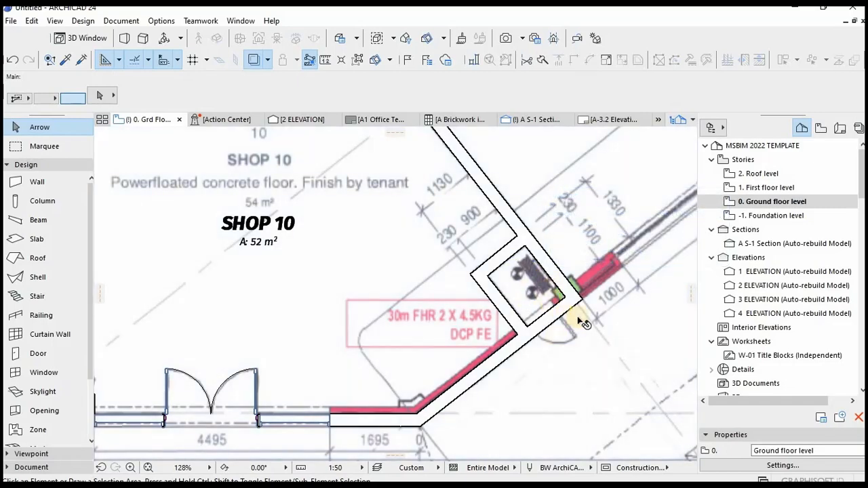
scroll(557, 286, "down", 4)
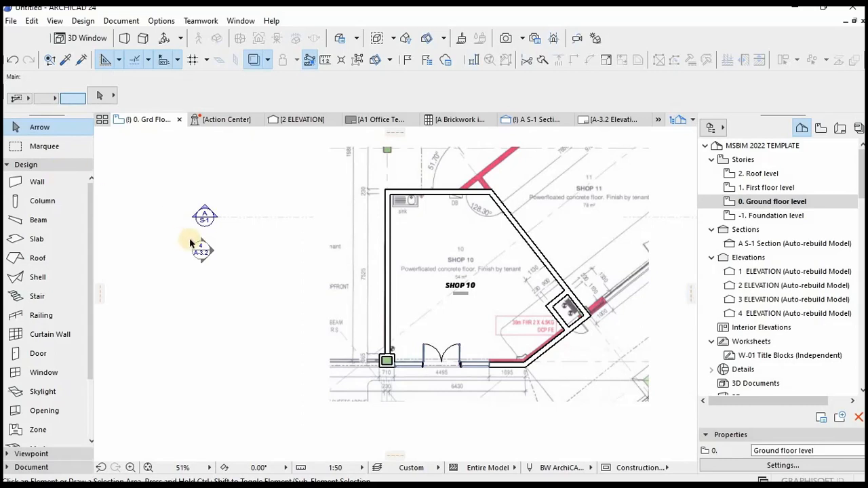
key("F3")
left_click_drag(321, 302, 378, 350)
scroll(377, 350, "down", 5)
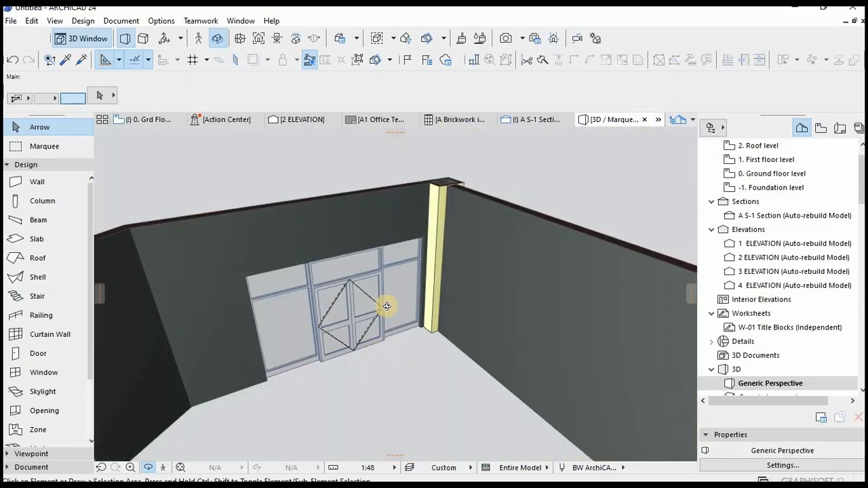
key("F2")
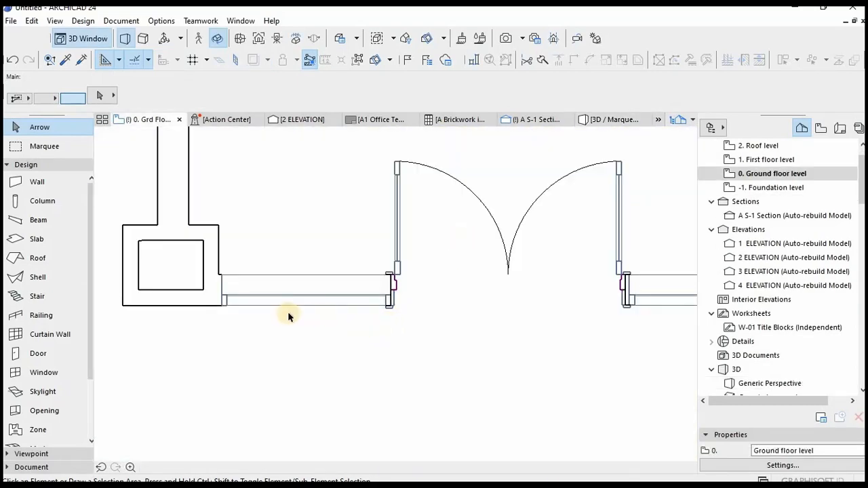
Step: Select the SHOP 10 zone and move its pillar-side front corner node down to the inner face of the storefront wall
scroll(288, 316, "down", 5)
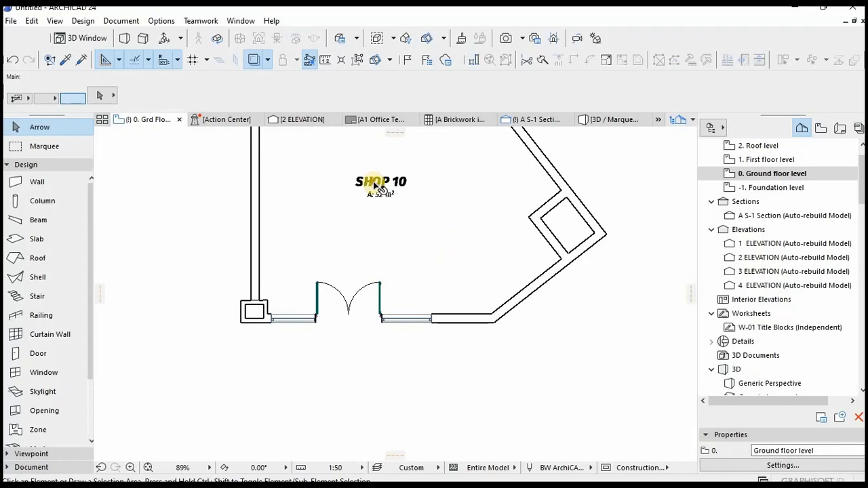
left_click(375, 187)
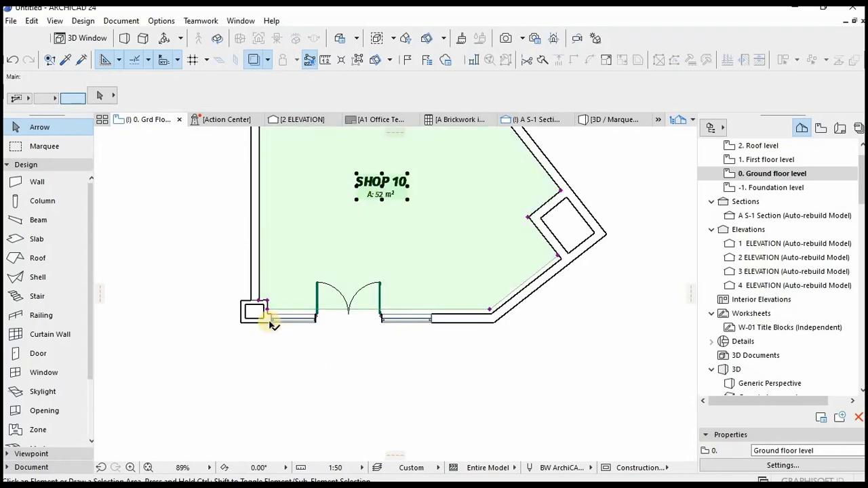
scroll(271, 306, "up", 8)
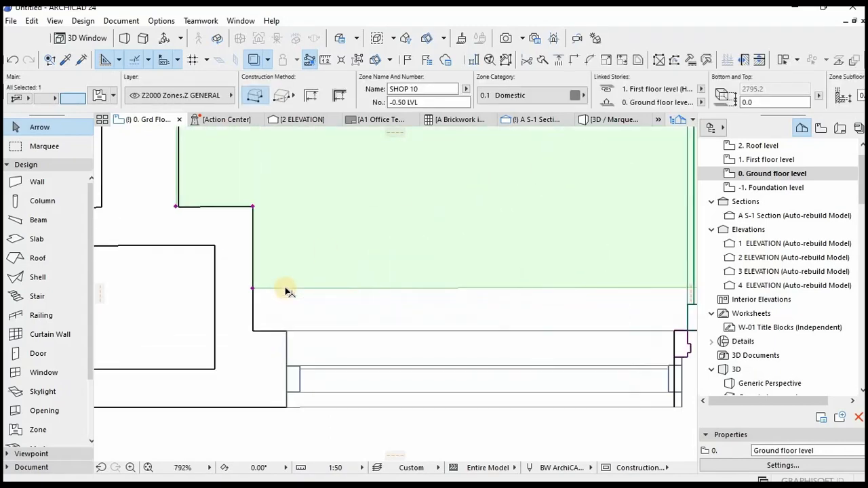
left_click(285, 288)
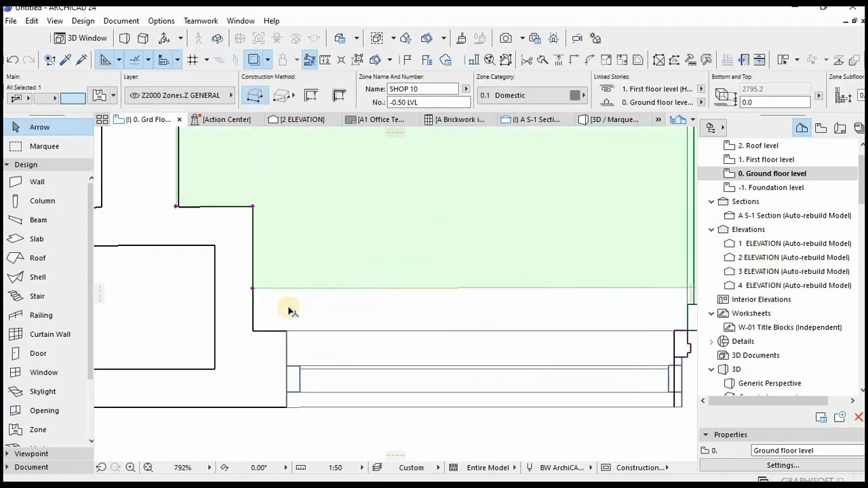
left_click(251, 332)
left_click(252, 331)
scroll(245, 305, "down", 3)
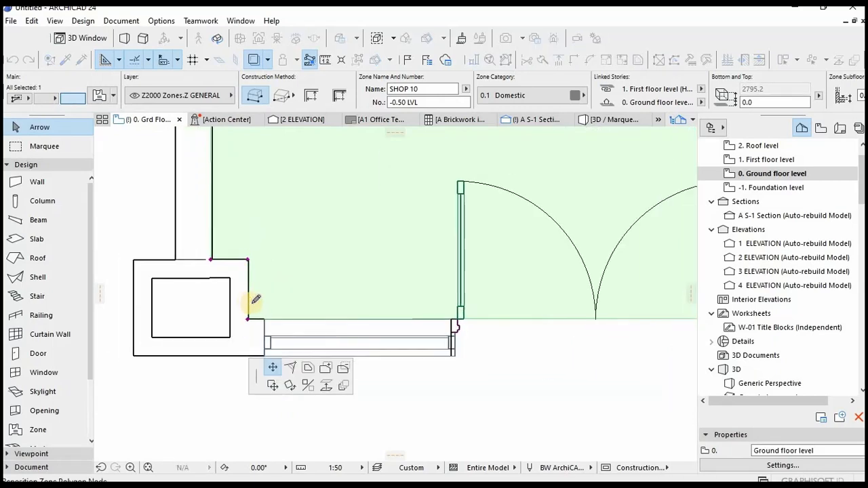
left_click(257, 306)
Step: Offset the zone's edge along the angled front wall outward to that wall's inner face
scroll(304, 333, "down", 6)
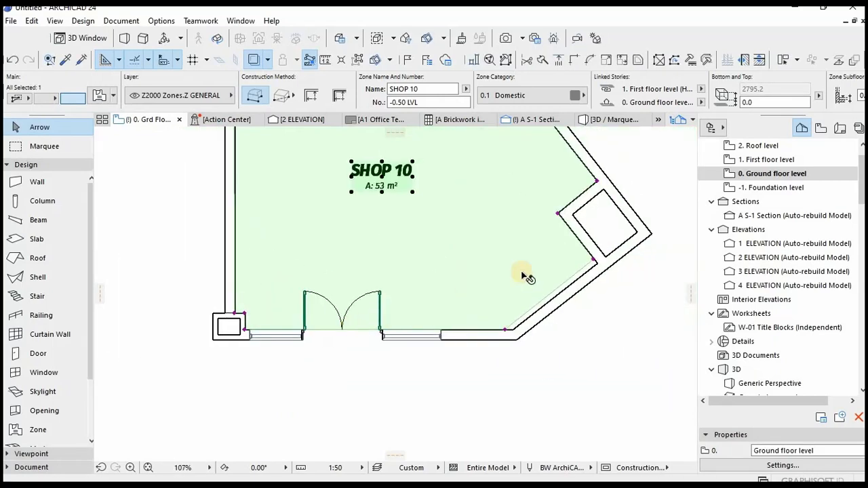
scroll(528, 321, "up", 6)
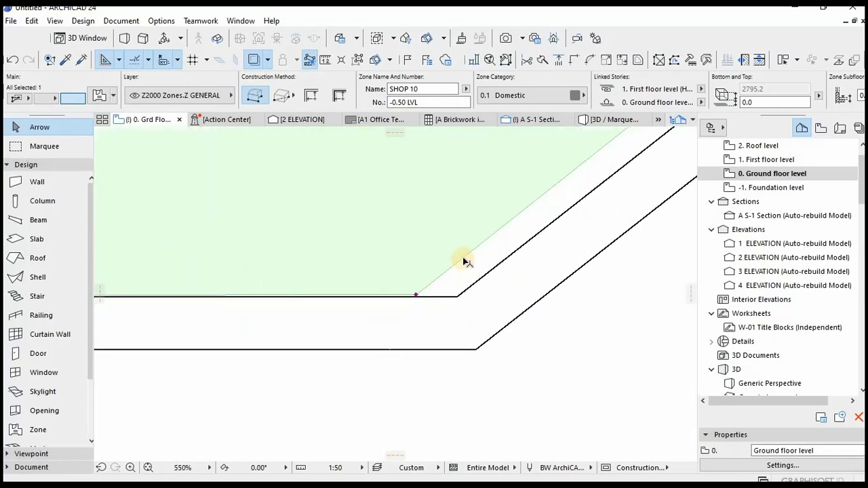
left_click(461, 294)
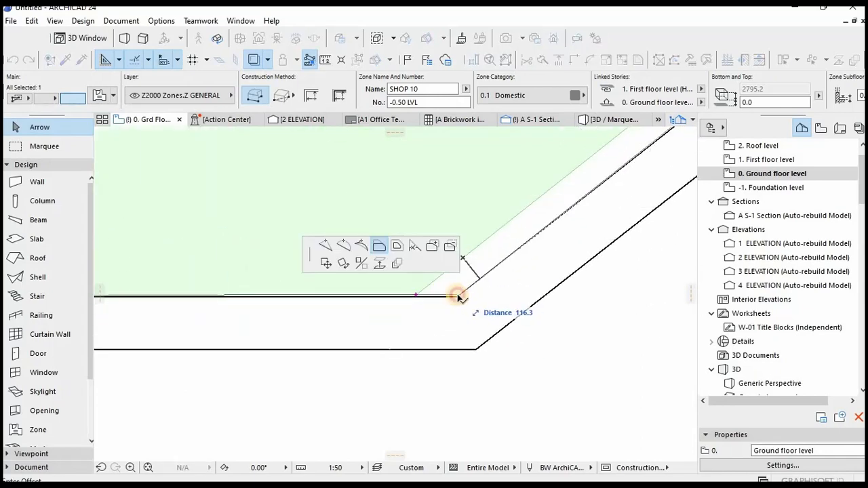
Step: Move the zone's corner node onto the inner corner where the storefront wall meets the angled front wall
scroll(459, 304, "up", 8)
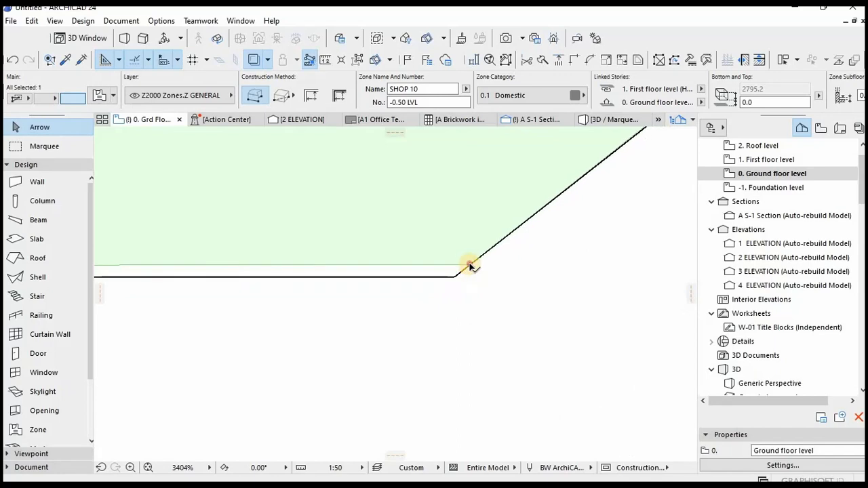
left_click(469, 265)
left_click(454, 275)
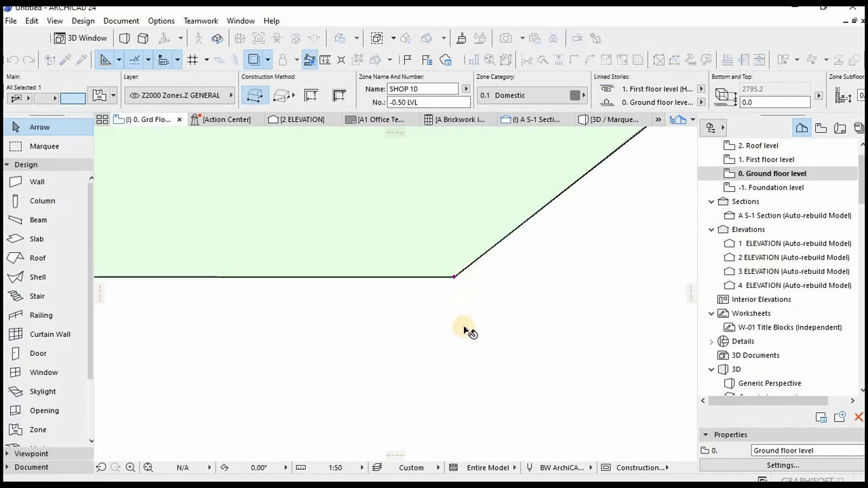
scroll(556, 318, "down", 8)
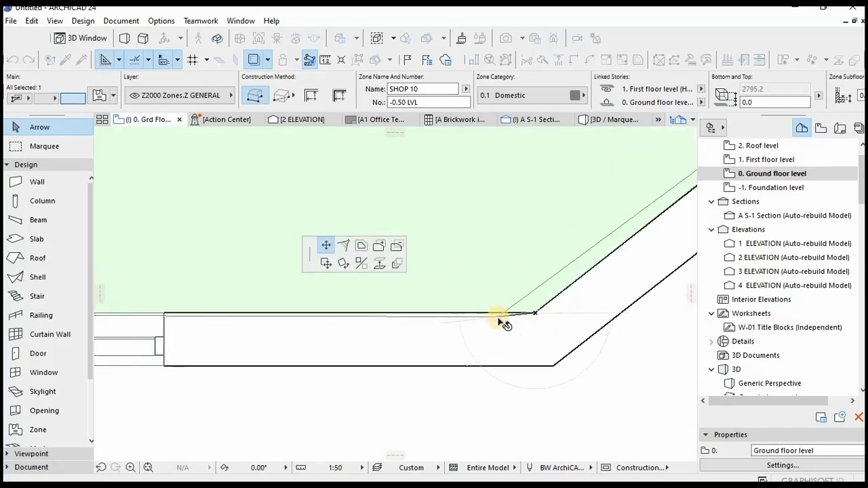
key("Escape")
scroll(513, 346, "down", 5)
scroll(477, 303, "down", 2)
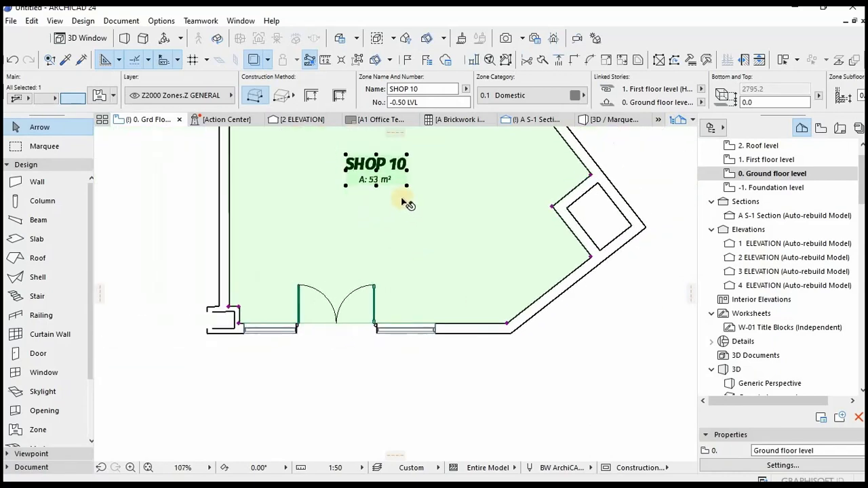
Step: Check the zone corner at the duct enclosure and move the zone's rear-left node onto the inner wall corner
scroll(612, 145, "up", 13)
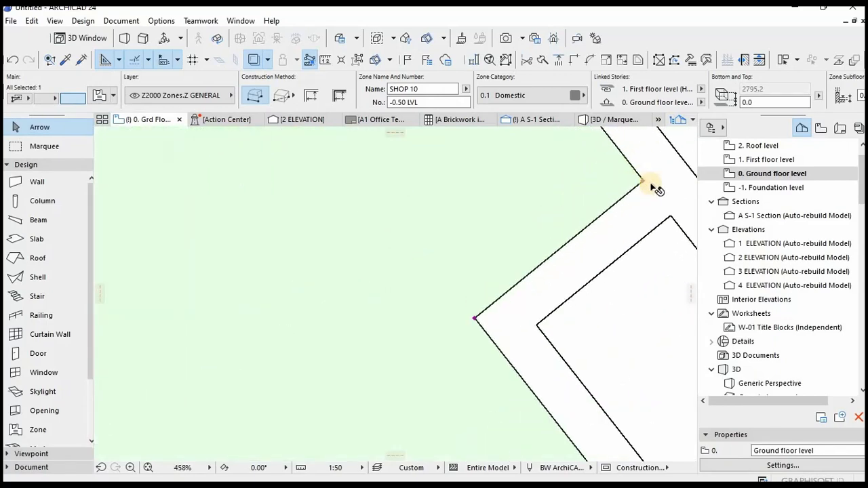
scroll(630, 288, "down", 18)
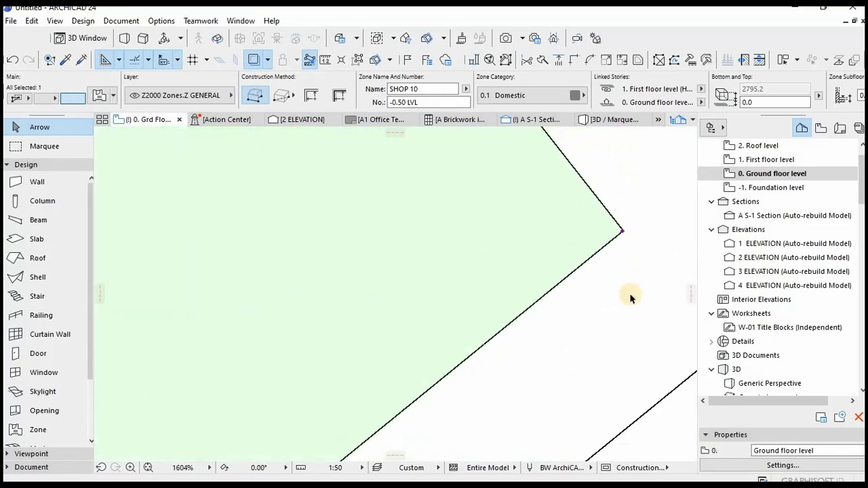
scroll(548, 244, "up", 14)
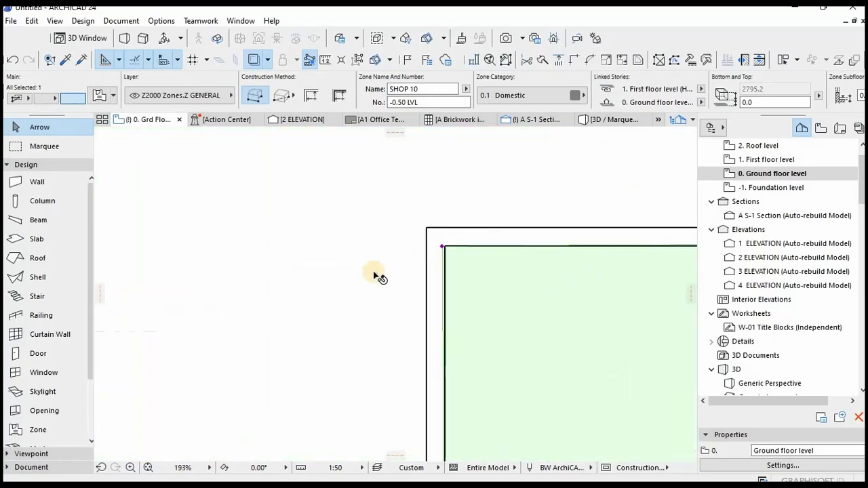
scroll(306, 232, "up", 2)
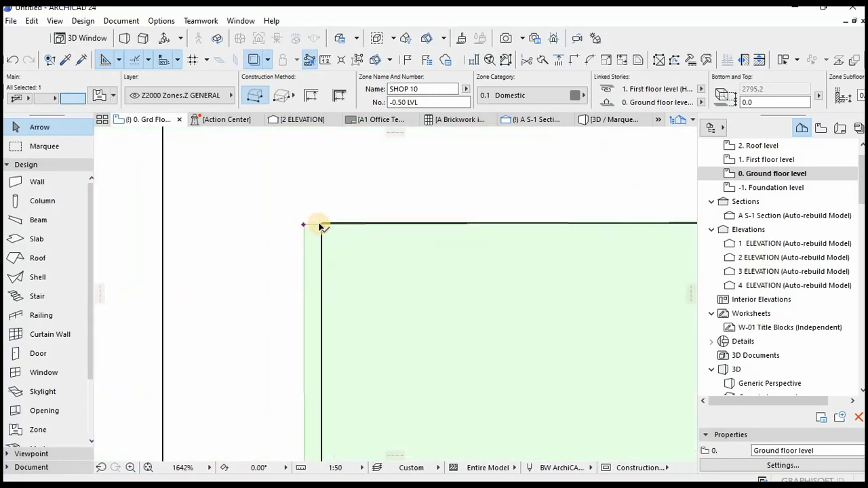
left_click(304, 224)
left_click(321, 223)
left_click(321, 224)
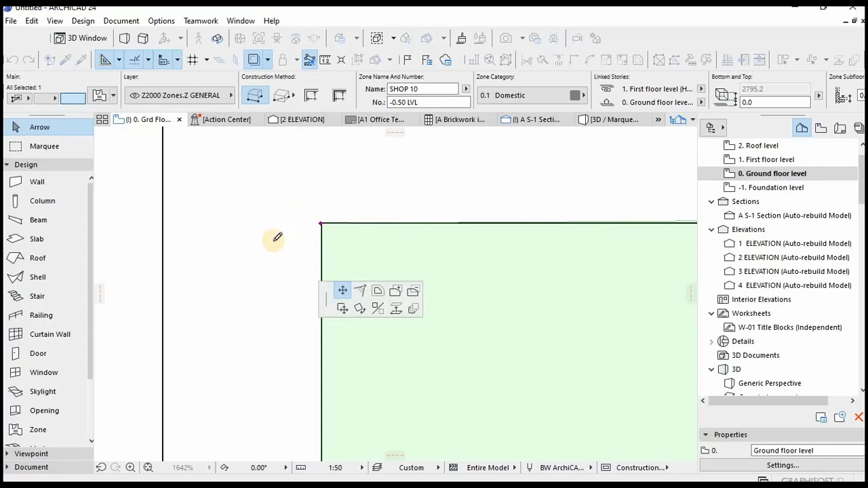
Step: Move the zone's rear-right node onto the inner corner where the rear wall meets the long slanted wall
scroll(277, 237, "down", 7)
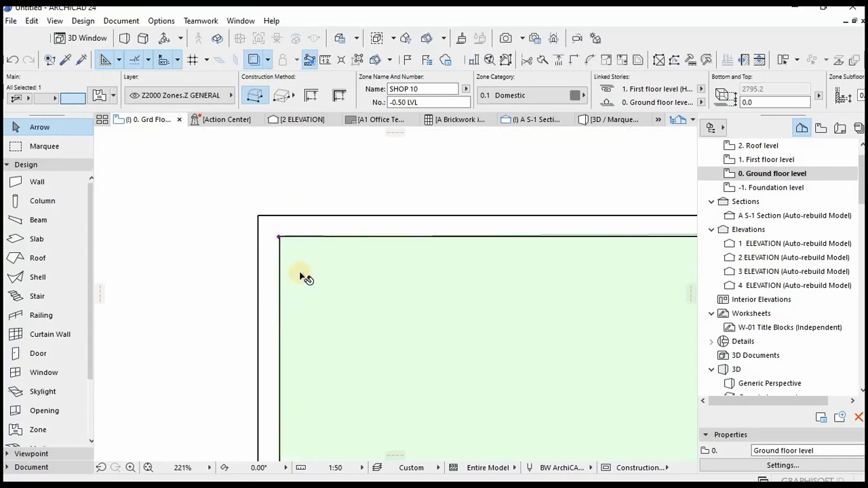
scroll(304, 277, "down", 4)
scroll(399, 273, "up", 12)
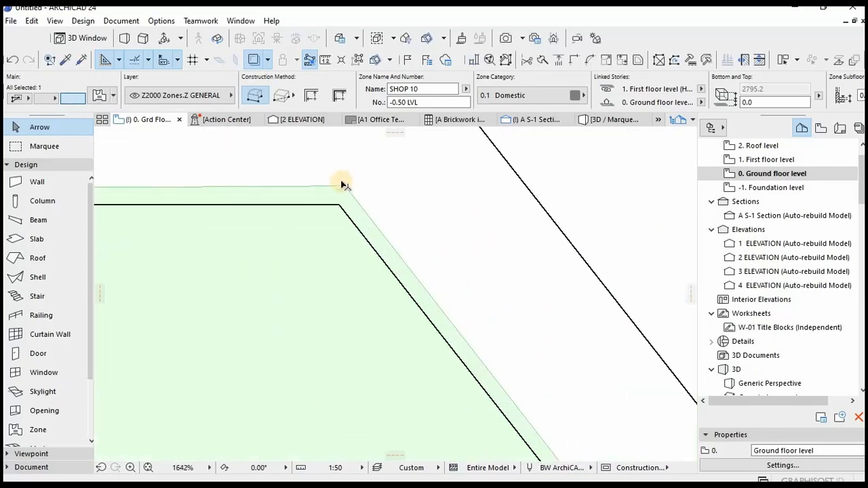
left_click(337, 209)
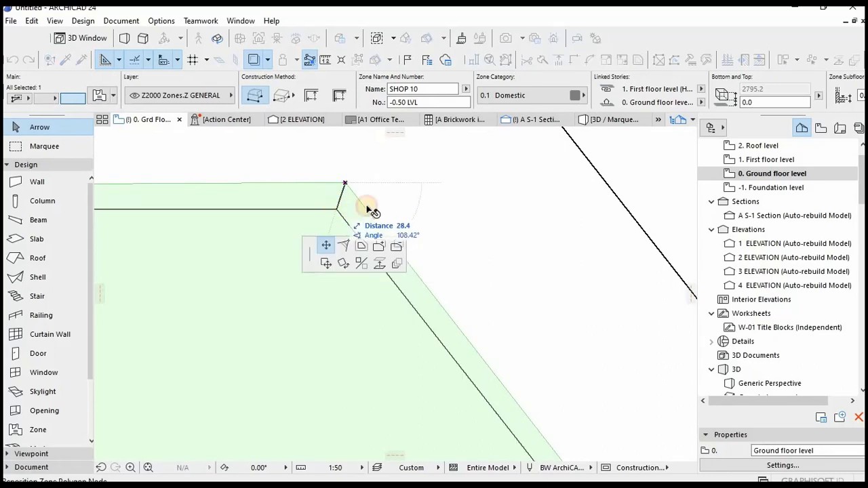
scroll(507, 193, "down", 9)
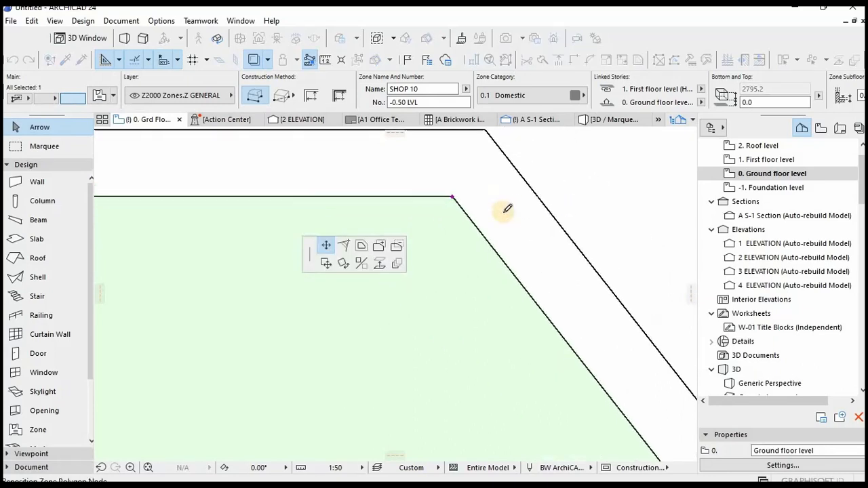
scroll(441, 333, "down", 4)
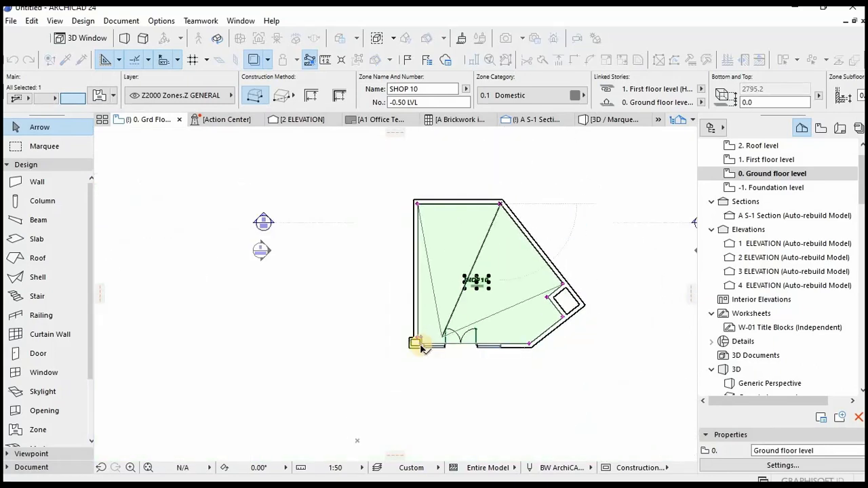
Step: Move the SHOP 10 zone's boundary nodes so they fit exactly onto the wall and column corners at the lower-left column
left_click(418, 339)
scroll(420, 330, "up", 4)
scroll(417, 331, "up", 10)
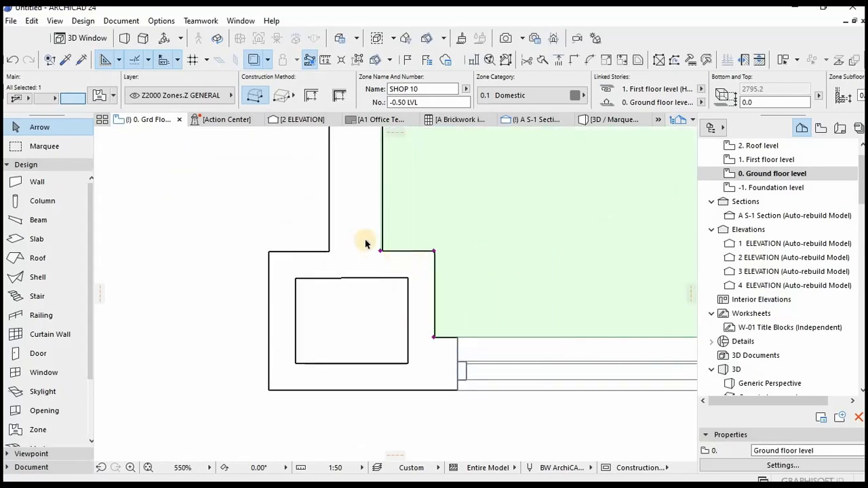
left_click(334, 217)
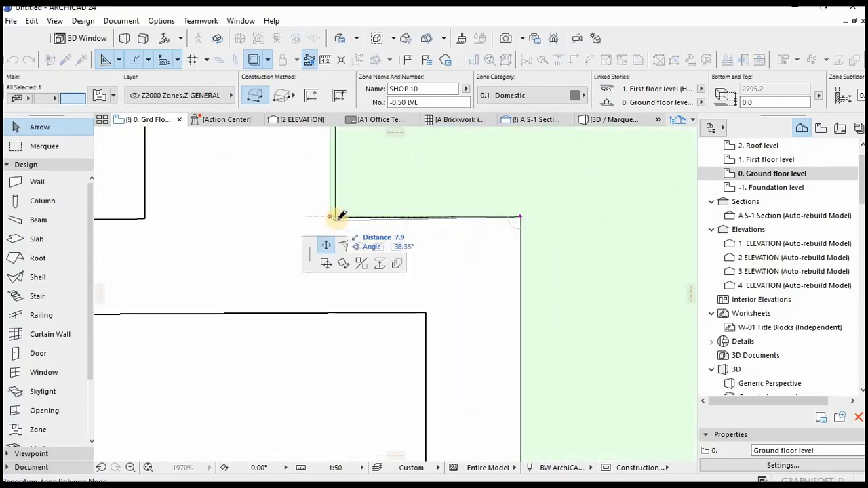
scroll(336, 215, "up", 3)
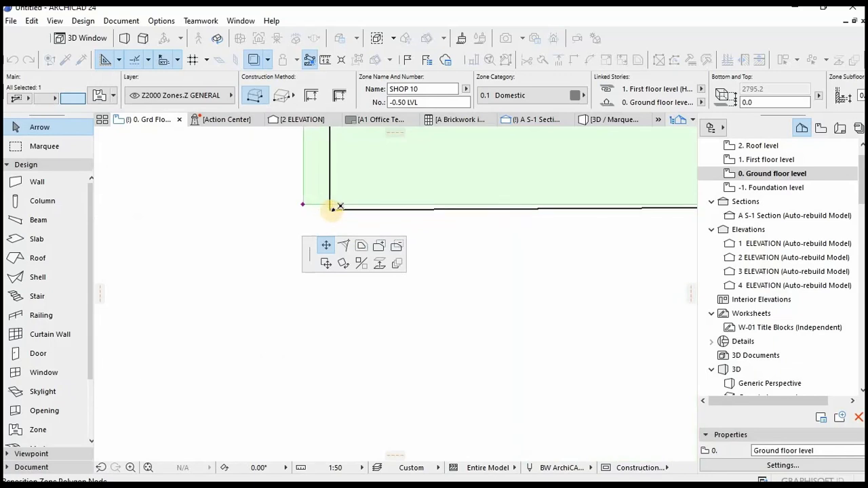
left_click(303, 204)
left_click(288, 216)
scroll(285, 219, "down", 4)
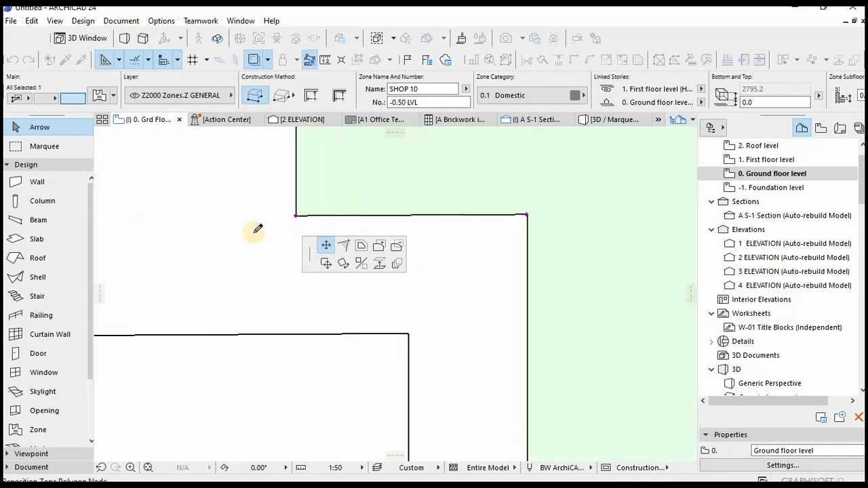
key("Escape")
left_click(183, 150)
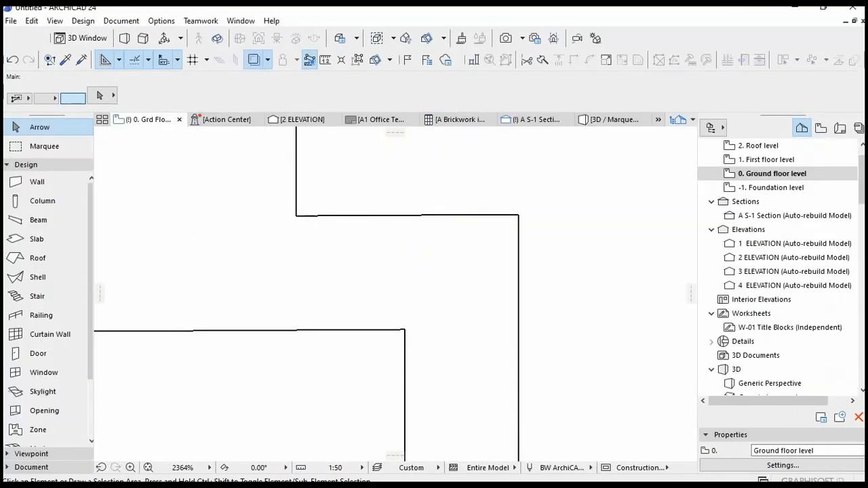
mouse_move(390, 478)
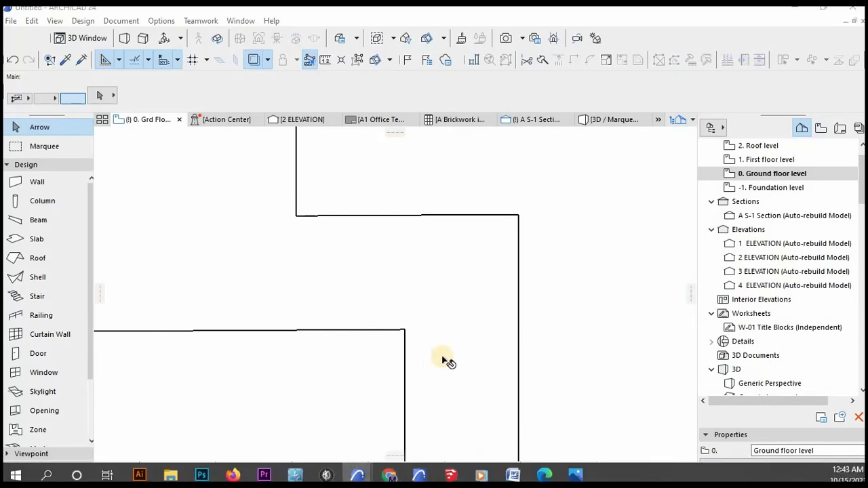
scroll(423, 323, "down", 12)
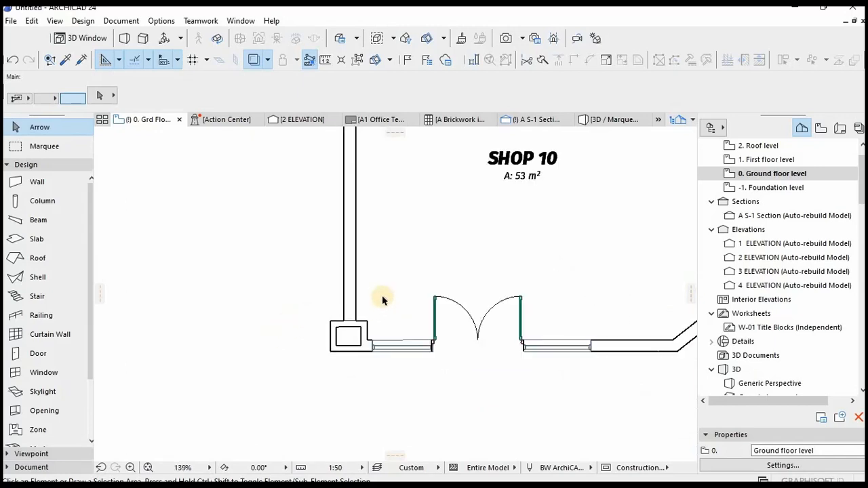
scroll(435, 247, "down", 3)
scroll(433, 250, "up", 2)
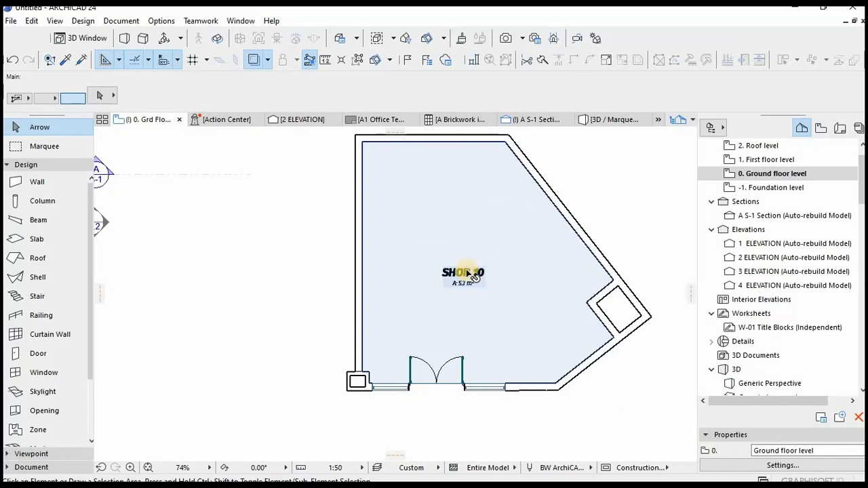
mouse_move(471, 274)
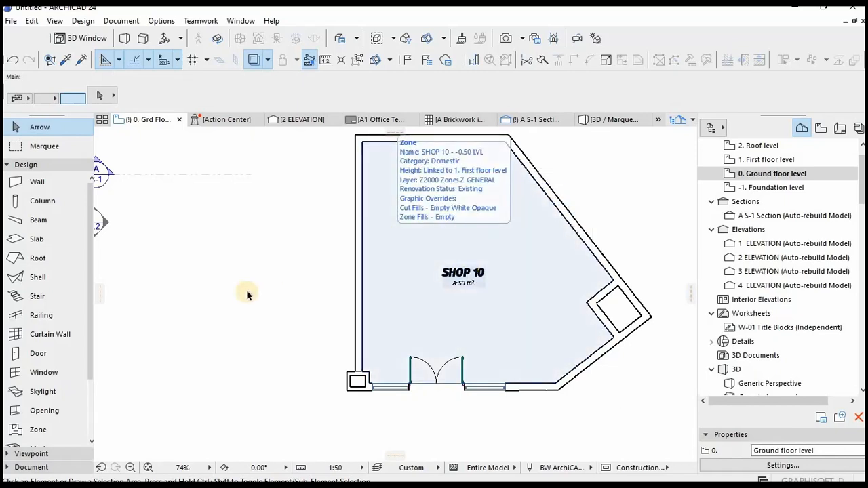
left_click(247, 291)
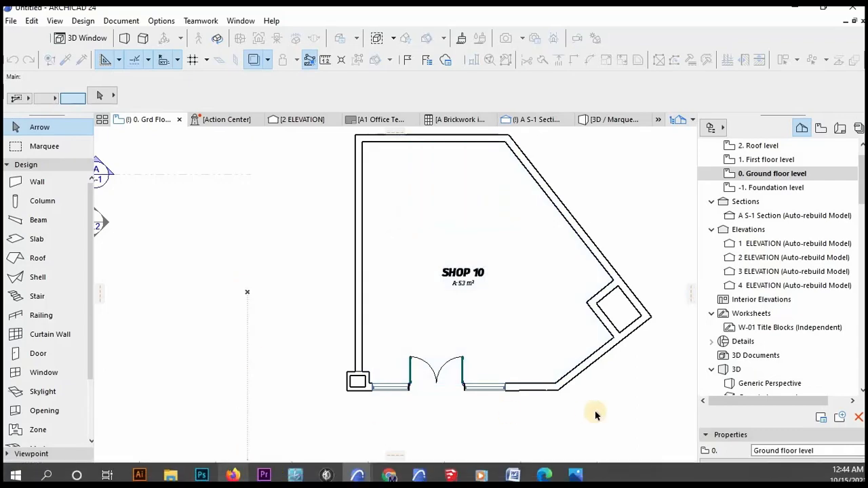
Step: Switch to the Photos app, browse the clothing shop interior reference images, and return to the floor plan
mouse_move(575, 475)
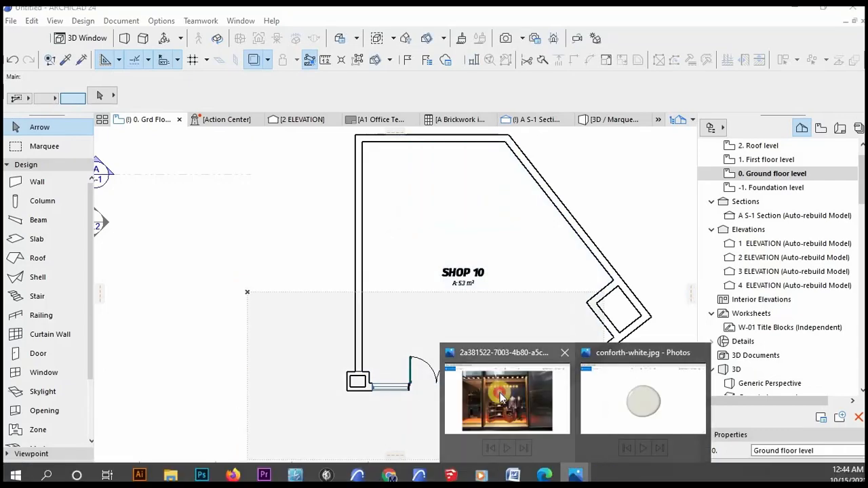
left_click(505, 367)
key("Right")
key("Right")
key("Right")
key("Right")
key("Right")
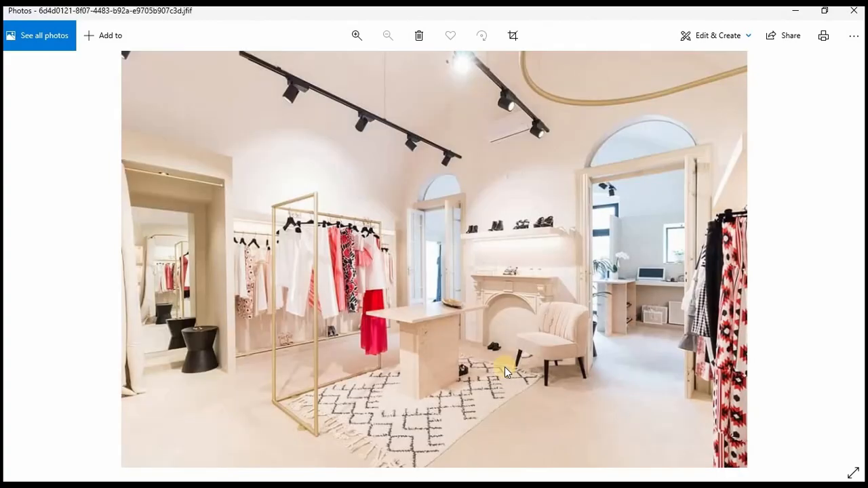
key("Right")
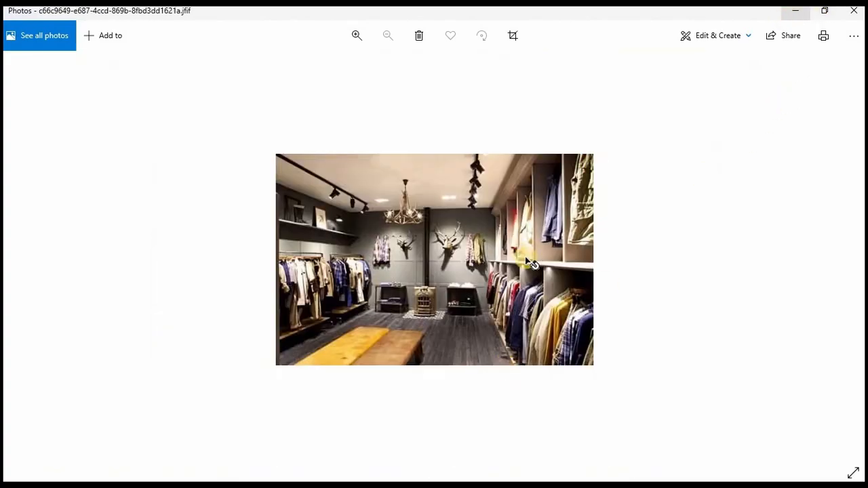
left_click(795, 10)
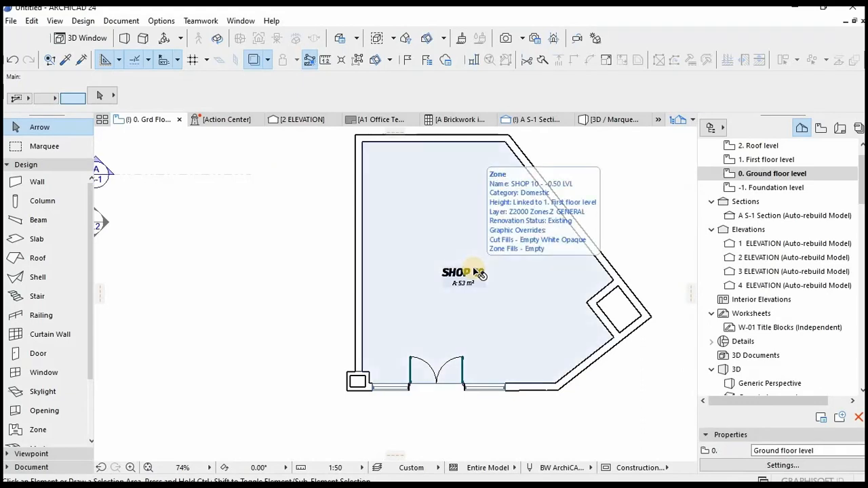
scroll(267, 287, "down", 5)
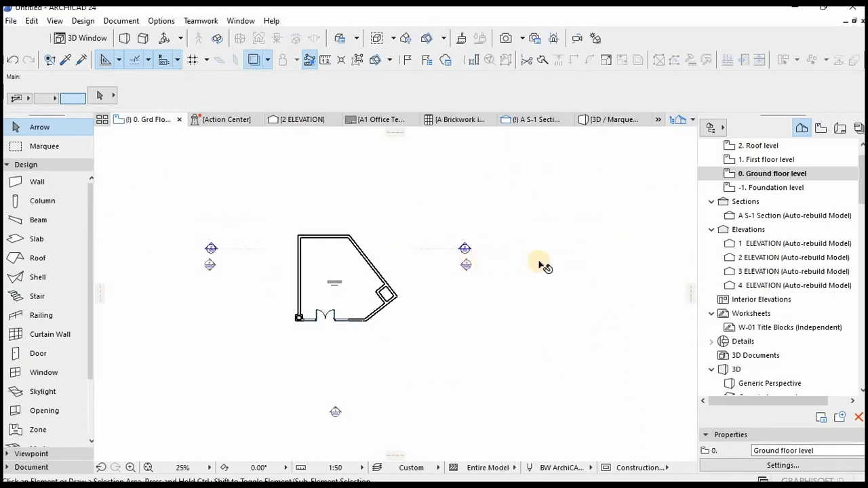
scroll(554, 251, "up", 6)
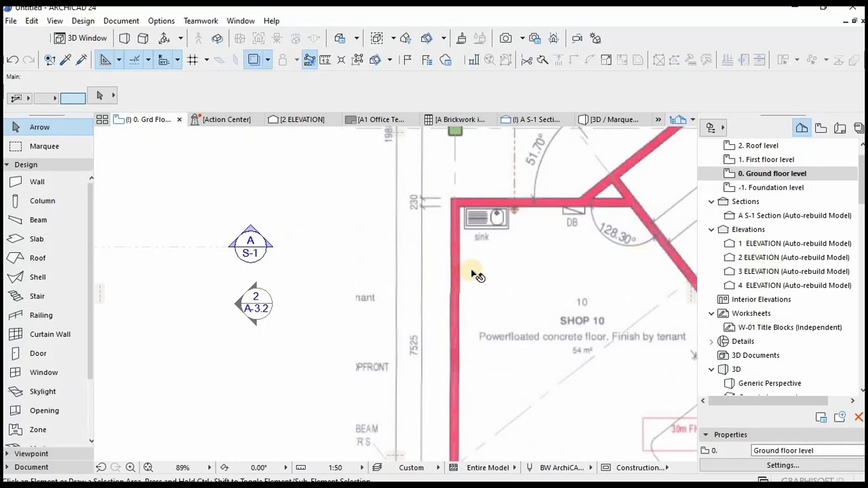
scroll(495, 281, "down", 4)
scroll(503, 275, "up", 2)
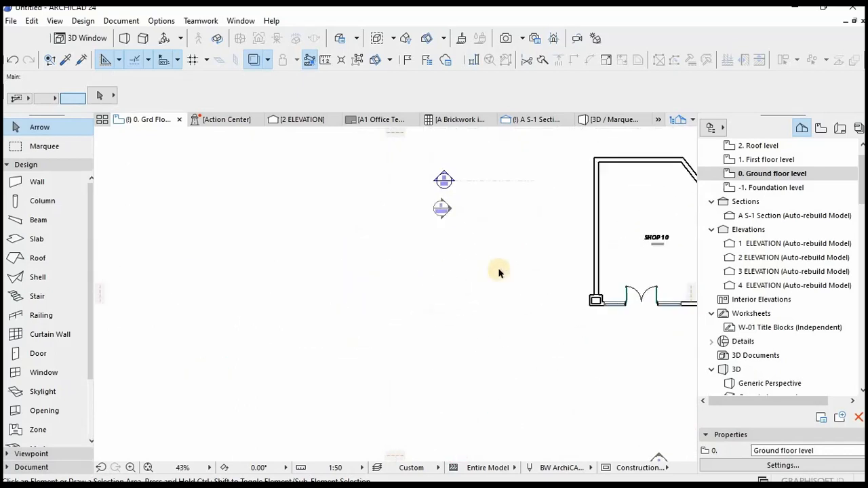
Step: Draw a dashed polyline from the shop's upper-left inner corner down along the left wall and horizontally across to the slanted wall
key("p")
scroll(579, 199, "up", 7)
middle_click_drag(580, 199, 407, 330)
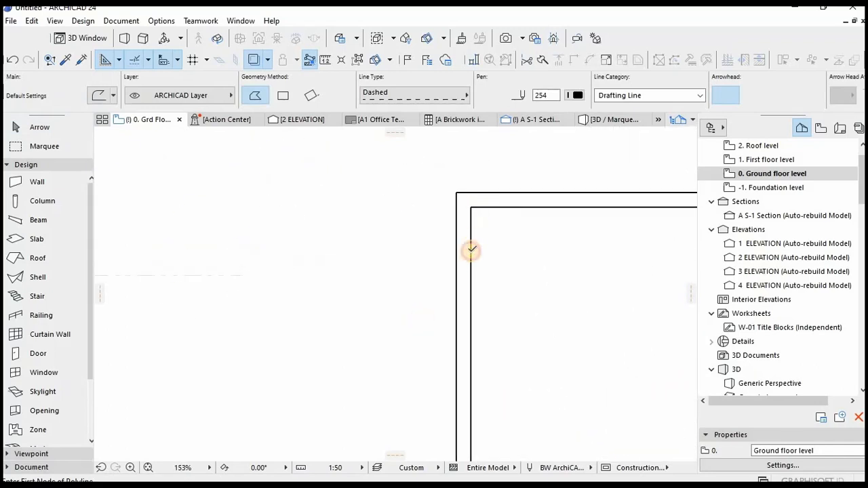
scroll(459, 269, "down", 5)
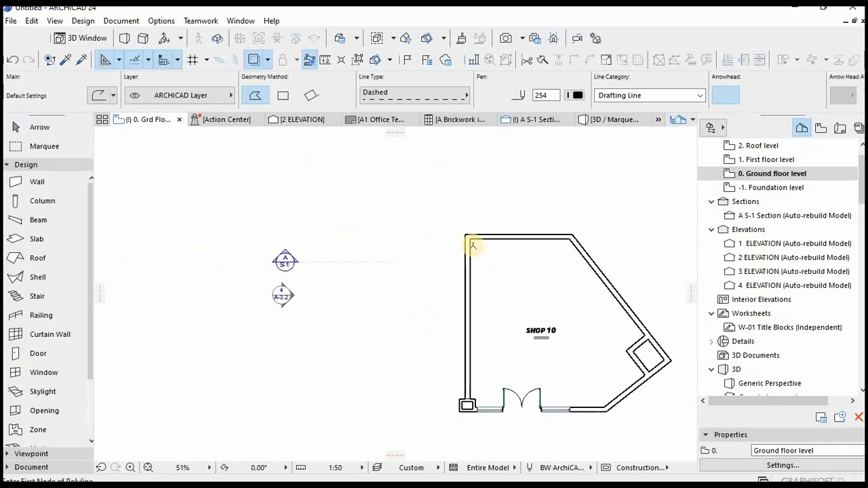
left_click(470, 267)
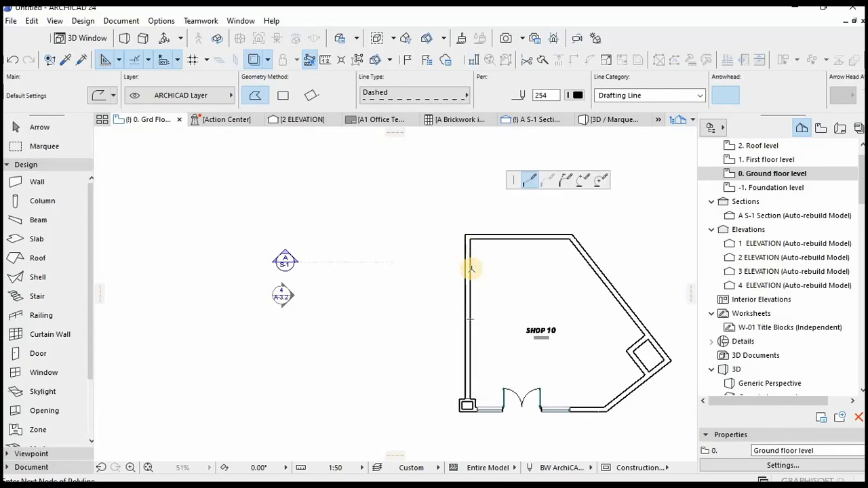
key("Escape")
left_click(470, 238)
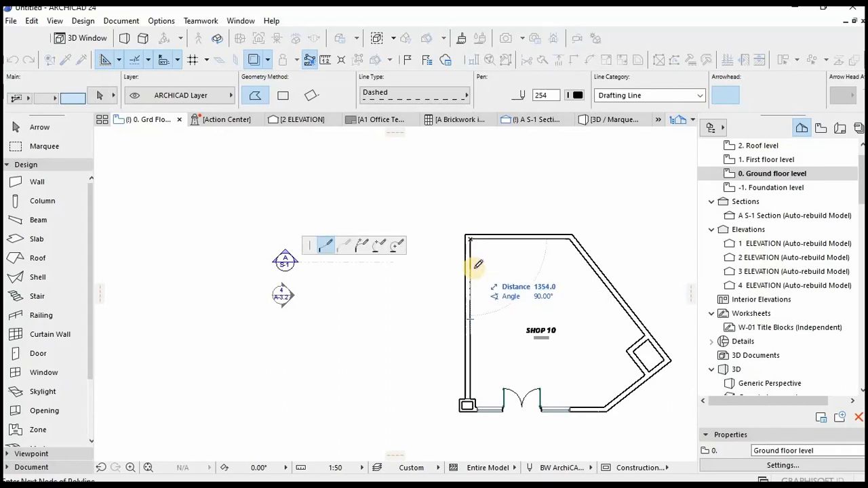
key("Tab")
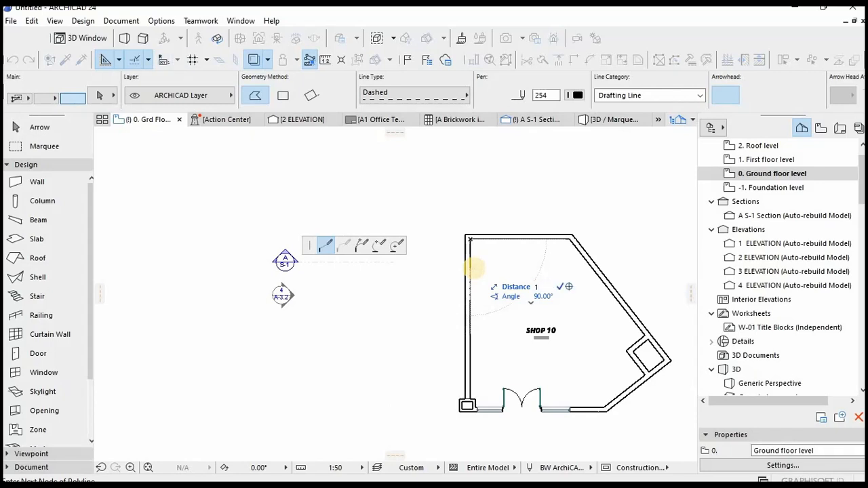
key("Return")
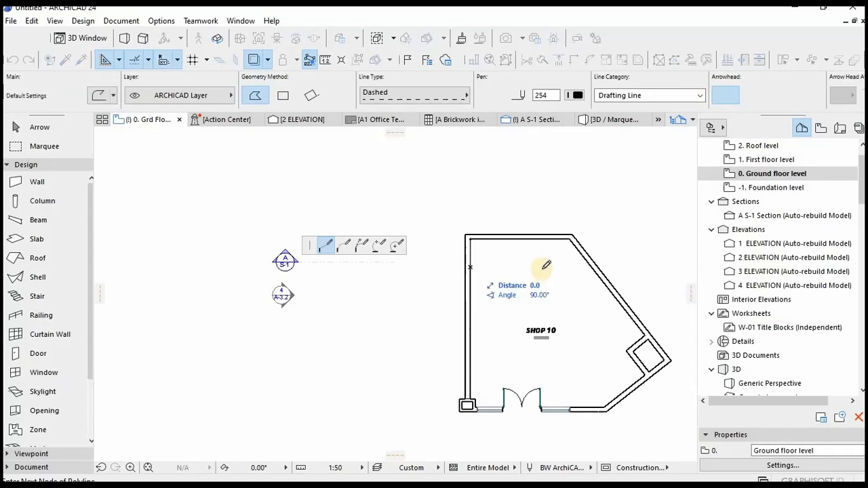
double_click(592, 265)
scroll(548, 261, "up", 3)
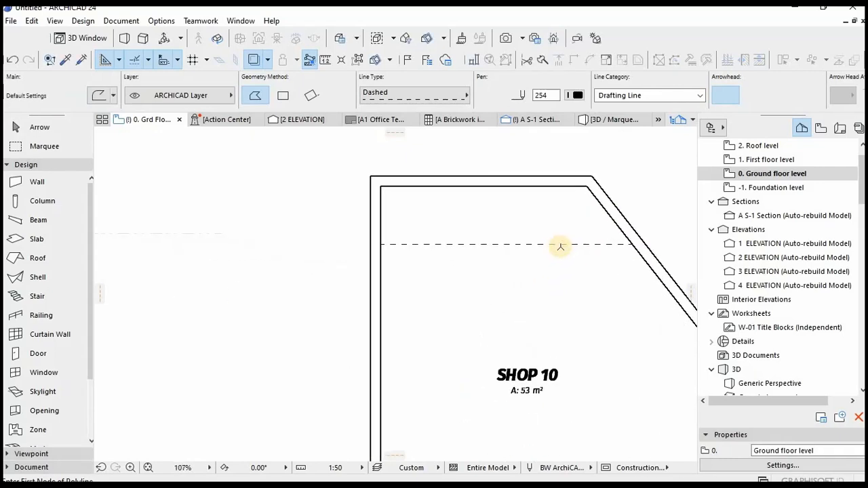
Step: Draw a dashed stepped polyline from the horizontal dashed line, about 1018 mm down and across to the slanted wall
left_click(554, 244)
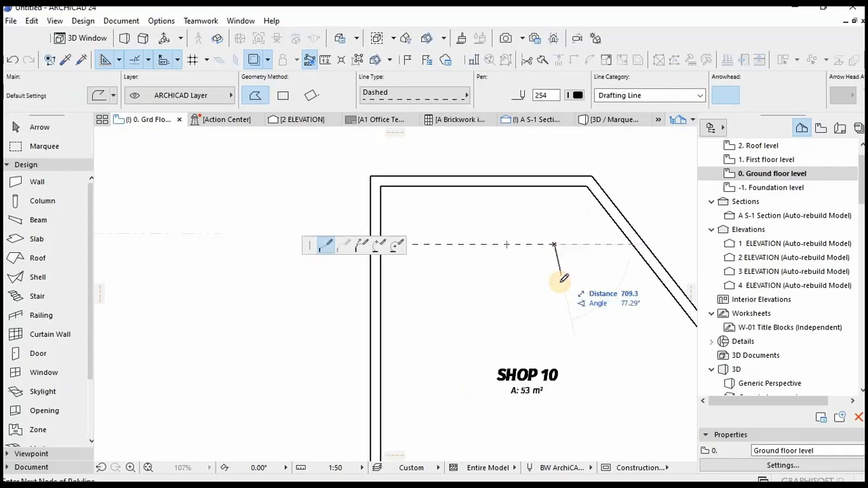
left_click(564, 288)
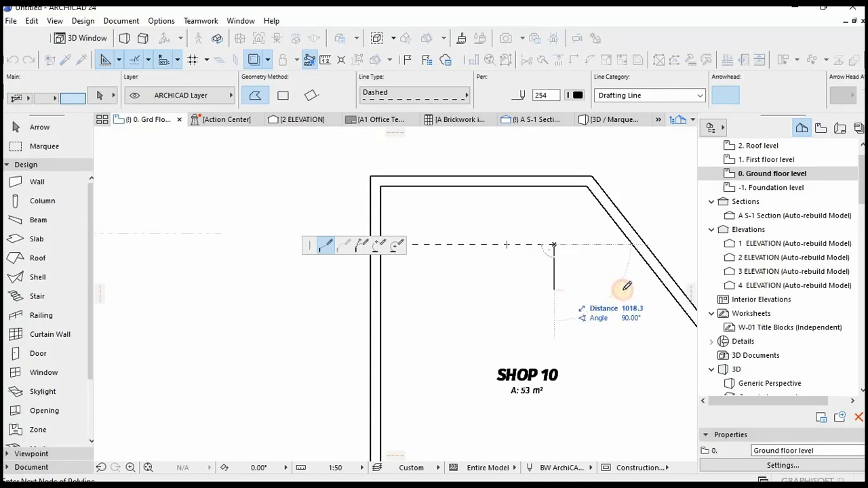
double_click(666, 288)
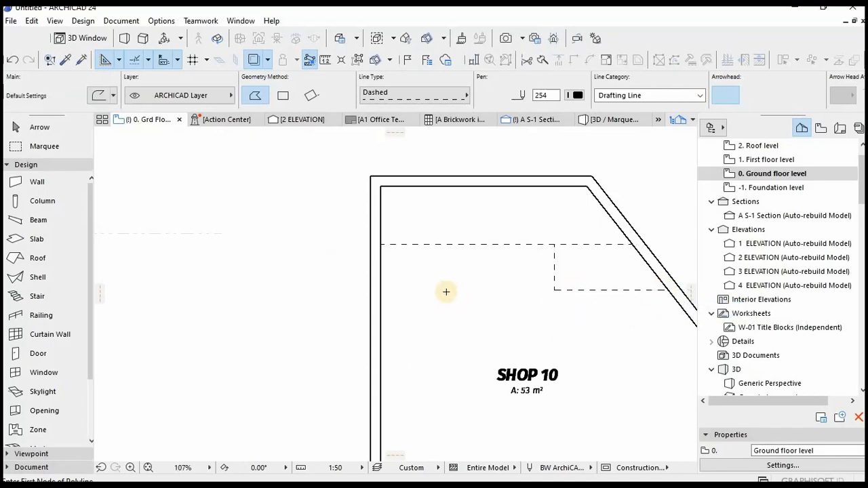
Step: Draw a freestanding dashed rectangle just below the horizontal dashed line, in the upper-left part of the shop
left_click(283, 96)
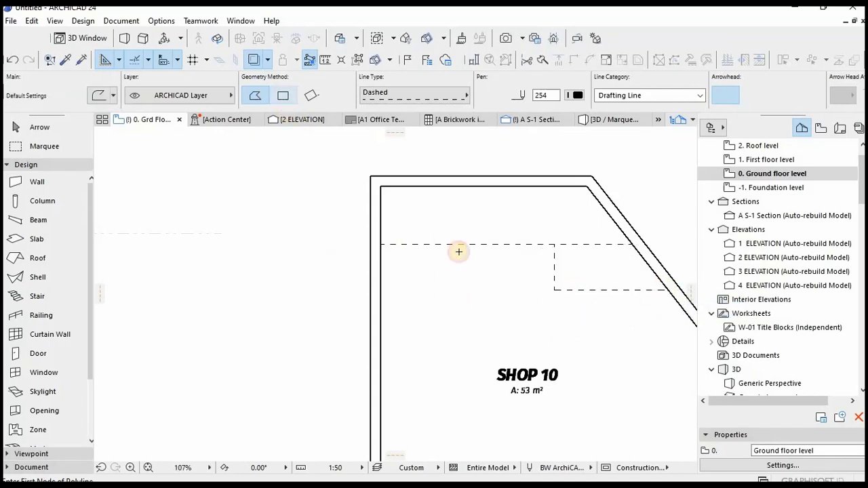
left_click(429, 281)
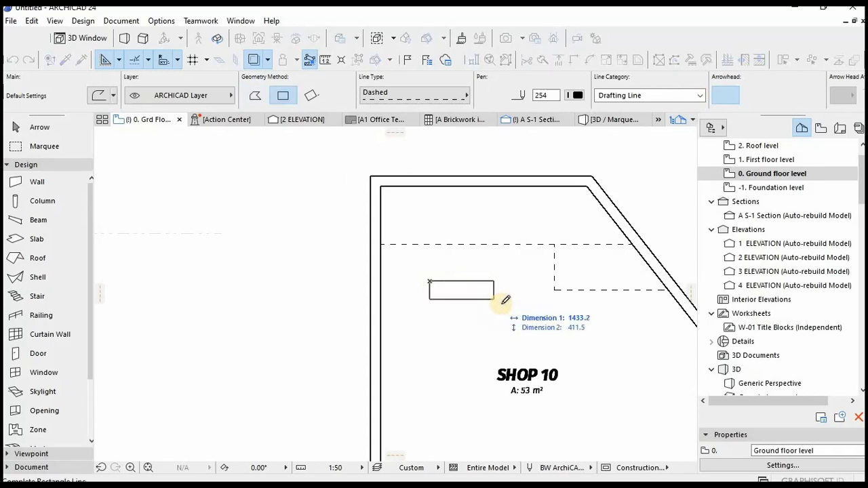
left_click(507, 308)
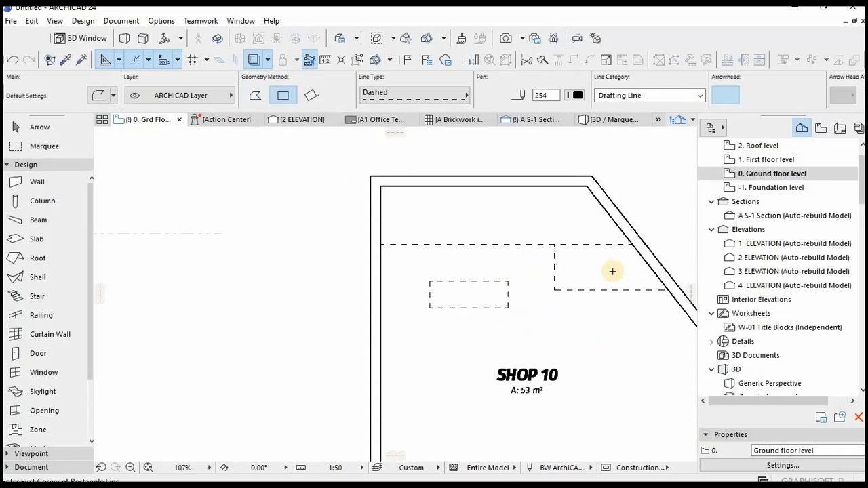
Step: Draw a narrow dashed rectangle about 3.9 m long against the shop's left wall, ending just above the corner column
scroll(403, 219, "down", 3)
scroll(454, 292, "down", 1)
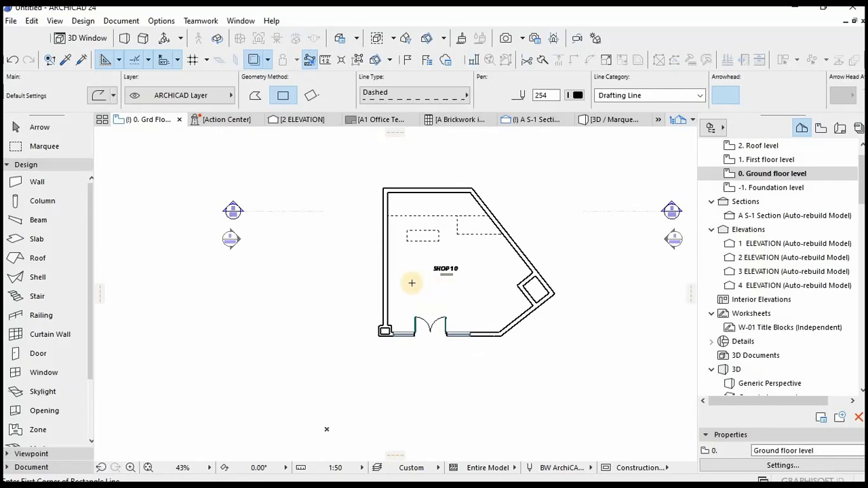
scroll(392, 261, "up", 4)
left_click(376, 229)
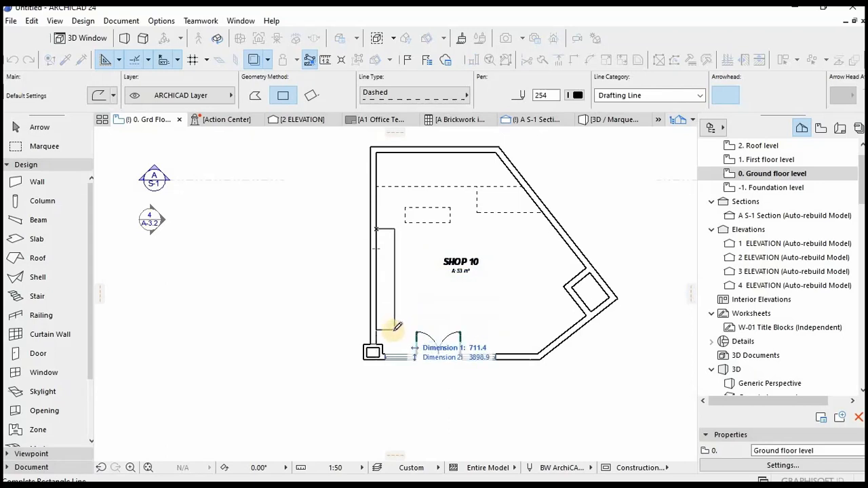
left_click(393, 331)
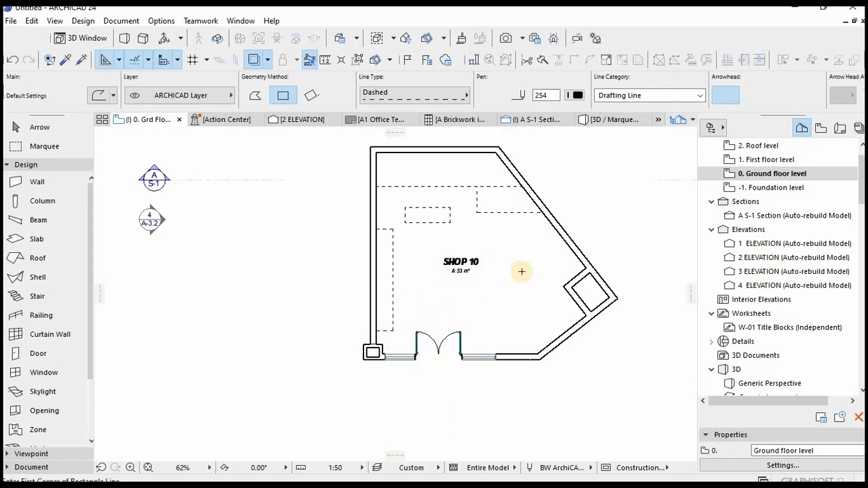
Step: Draw a dashed polyline from the stepped outline down, horizontally across, and diagonally along the slanted wall to the column enclosure
scroll(537, 236, "up", 3)
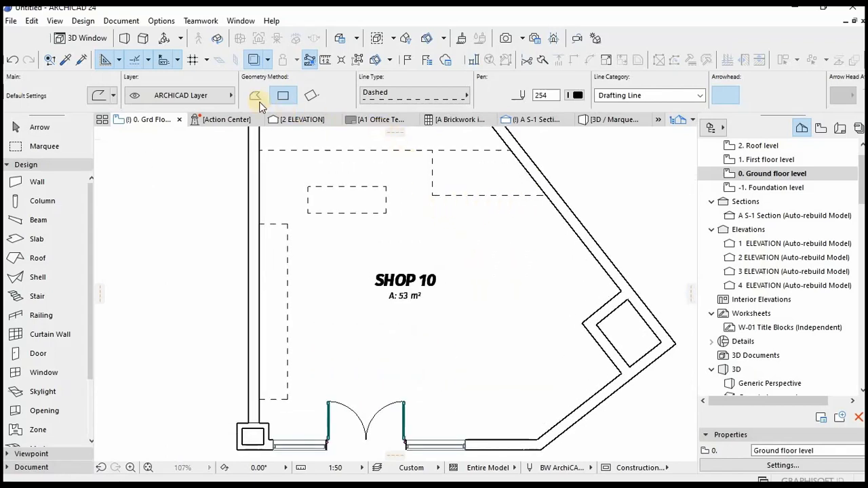
left_click(257, 97)
left_click(453, 195)
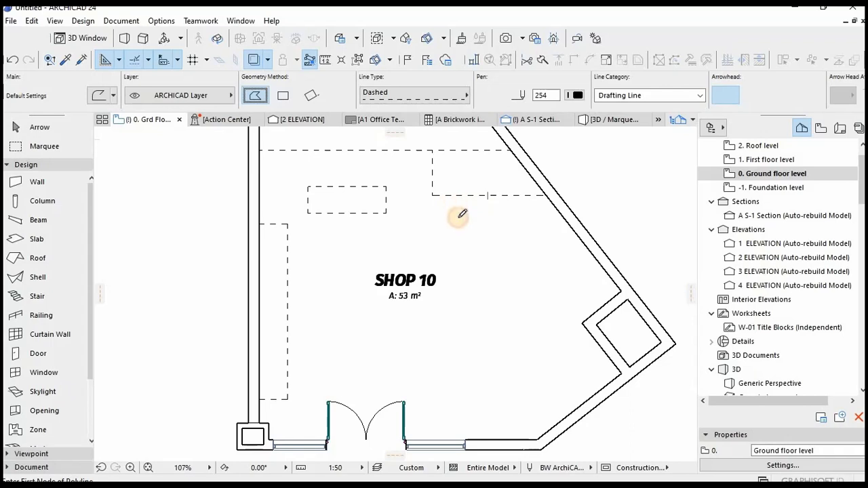
left_click(534, 217)
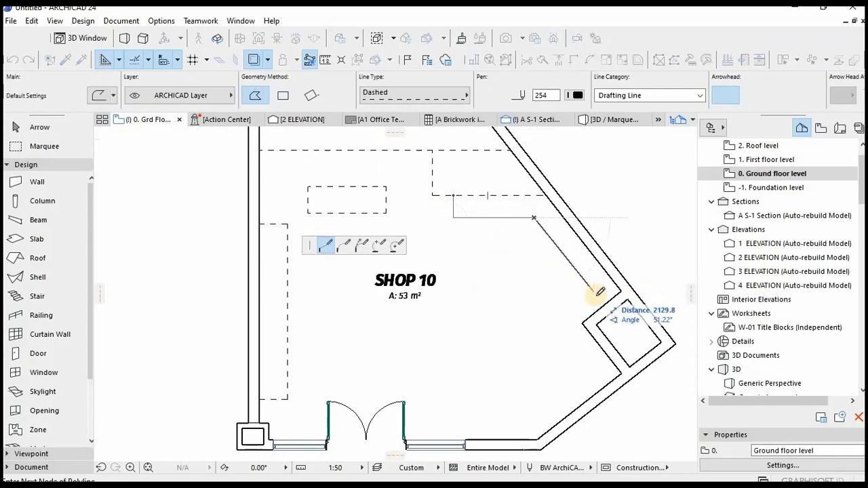
double_click(601, 303)
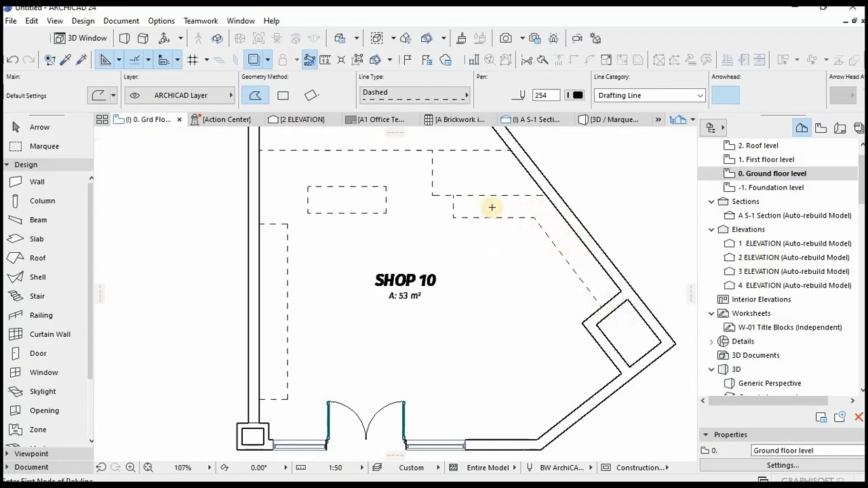
Step: Draw a dashed polyline from the column enclosure's inner corner, stepping around it and along the lower slanted wall to the front wall corner
scroll(574, 298, "down", 3)
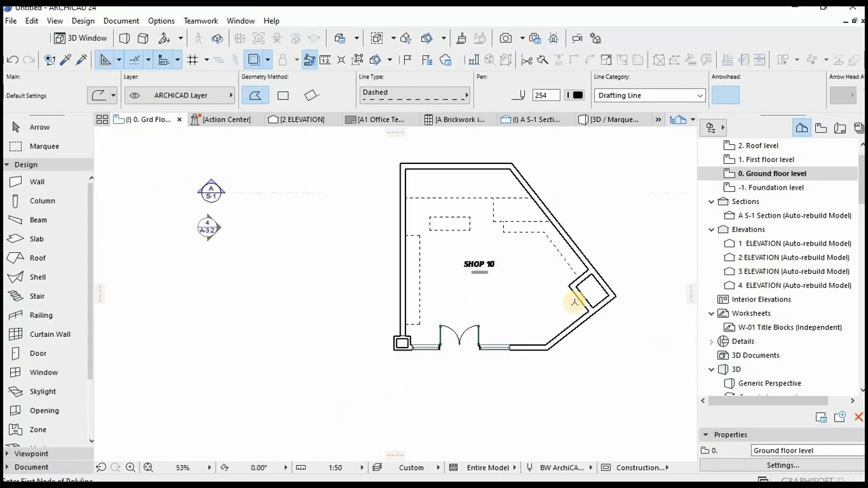
scroll(574, 286, "up", 2)
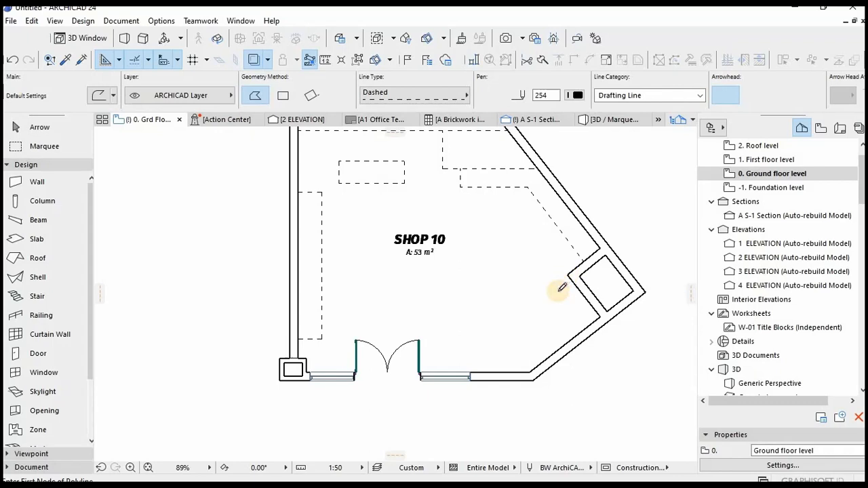
left_click(560, 289)
left_click(547, 290)
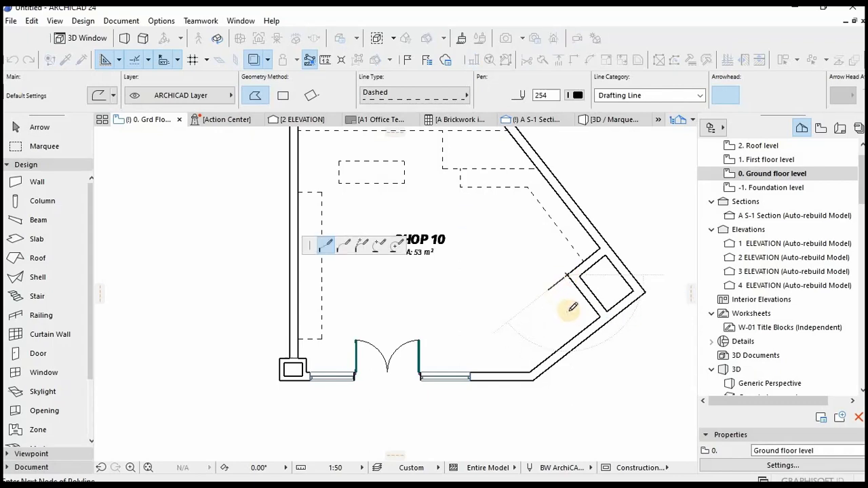
left_click(572, 315)
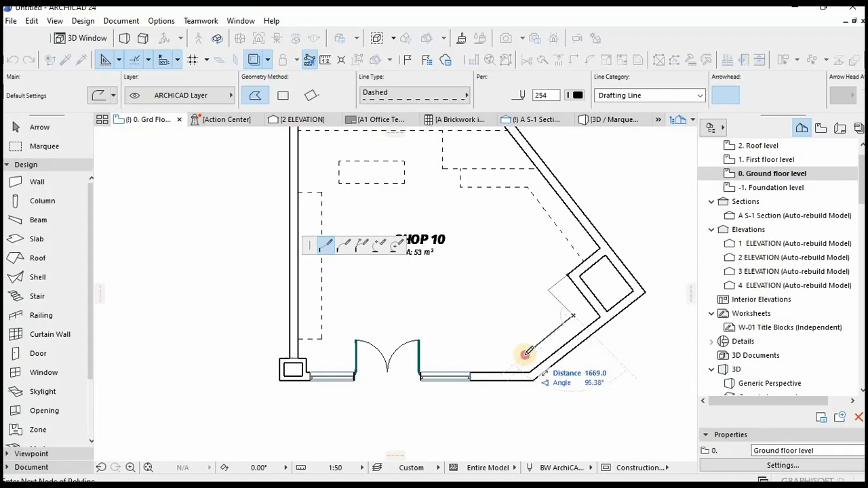
left_click(528, 351)
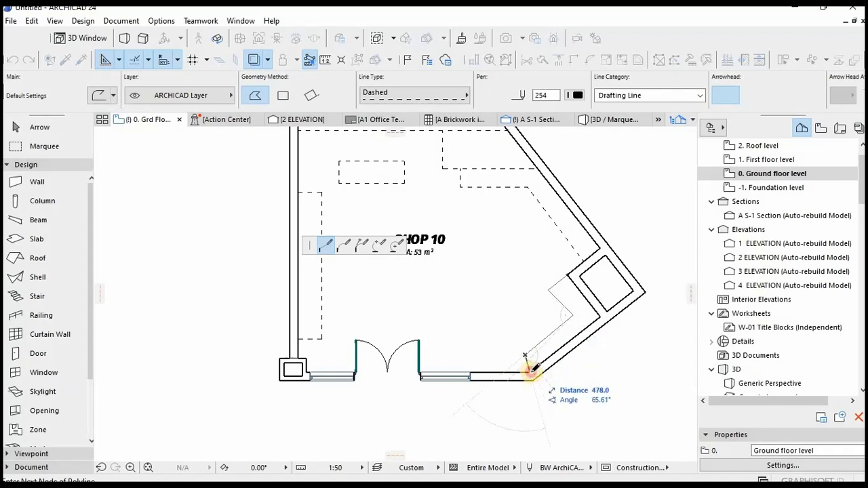
double_click(530, 367)
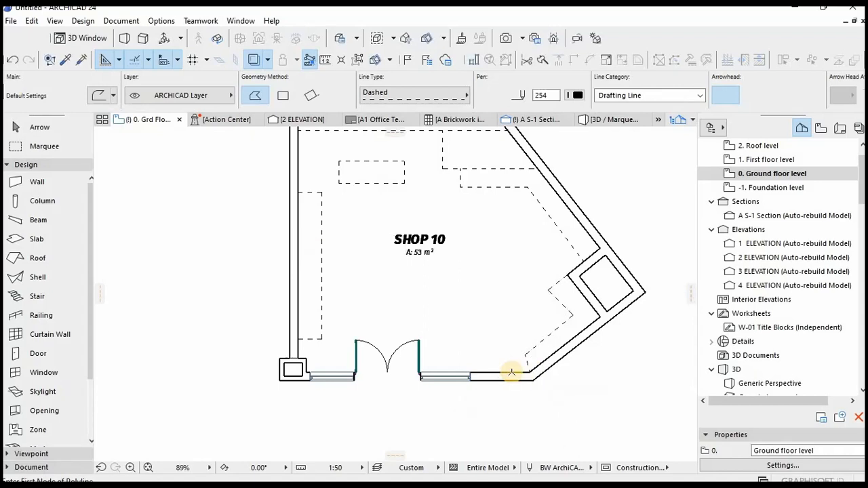
Step: Draw two horizontal dashed rectangles in the middle of the shop, one over the SHOP 10 label and one just below it
scroll(475, 362, "up", 2)
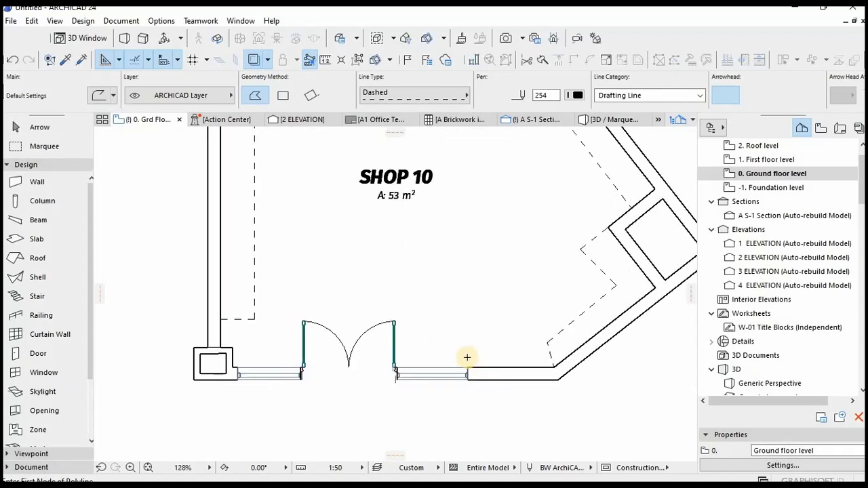
scroll(443, 333, "down", 4)
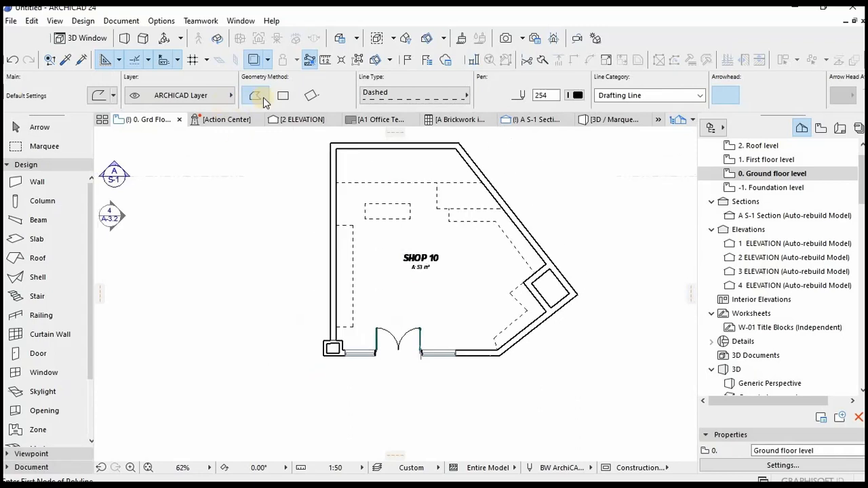
left_click(282, 95)
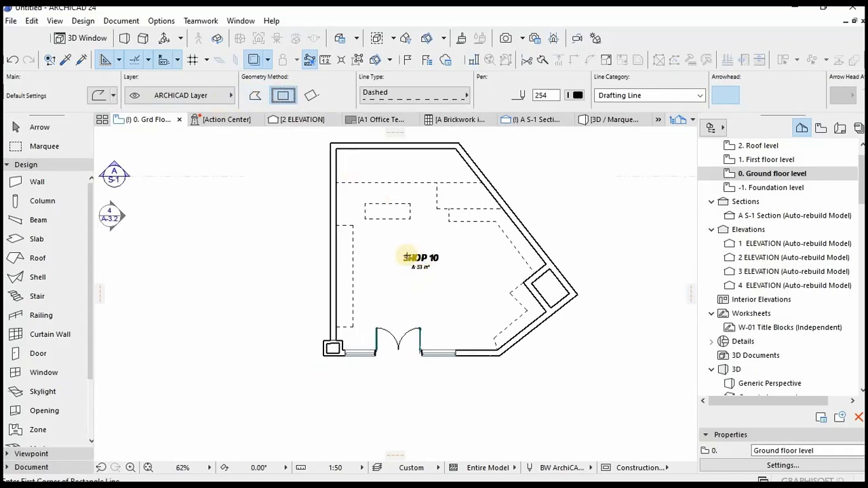
left_click(397, 244)
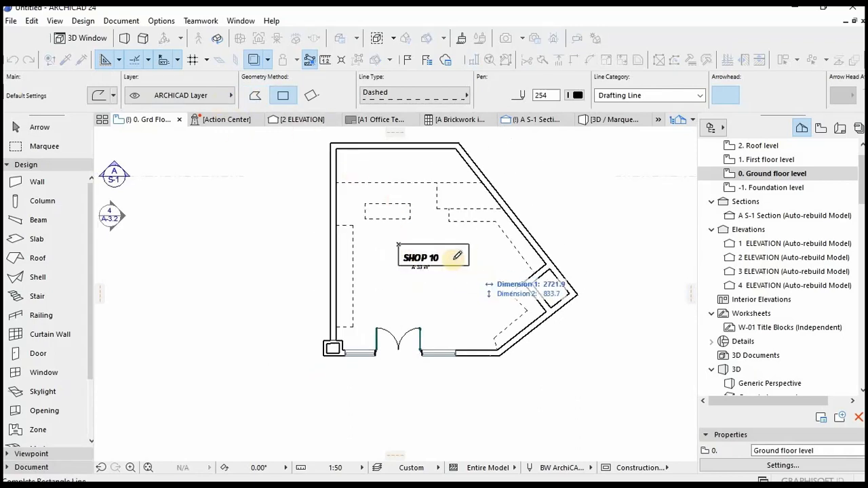
left_click(454, 261)
left_click(402, 281)
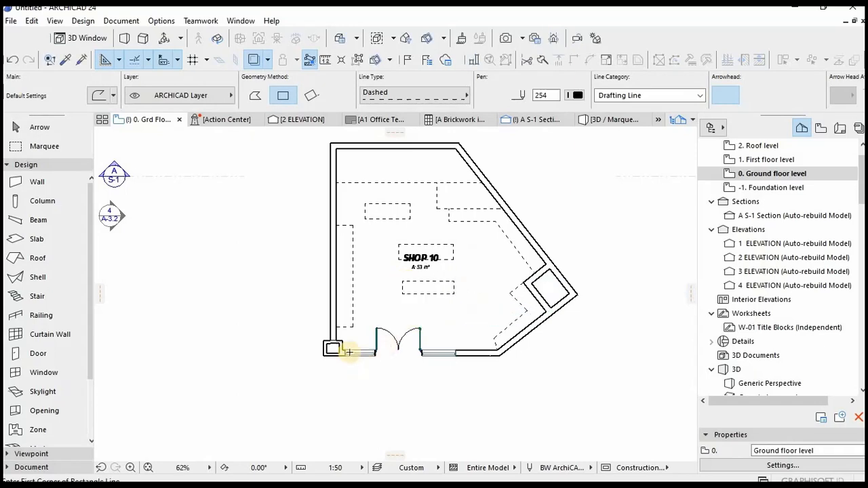
Step: Draw a small dashed rectangle behind each front window, a short one left of the double door and a longer one right of it
scroll(341, 324, "up", 4)
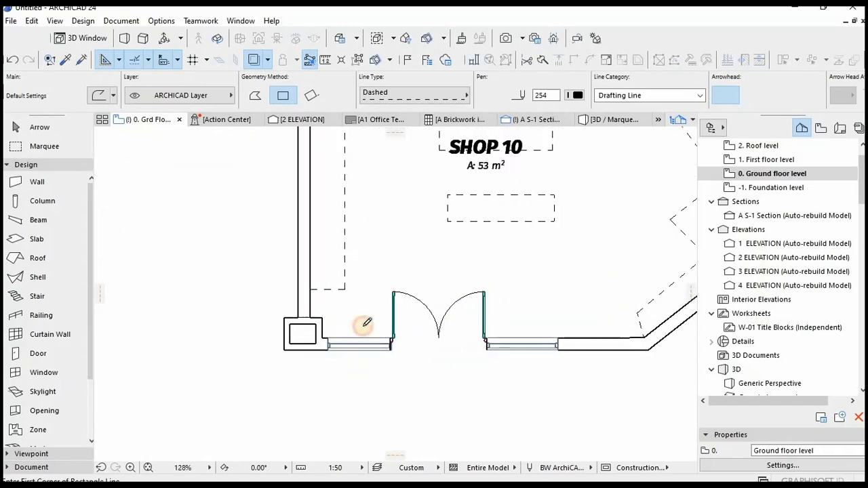
left_click(339, 311)
left_click(364, 330)
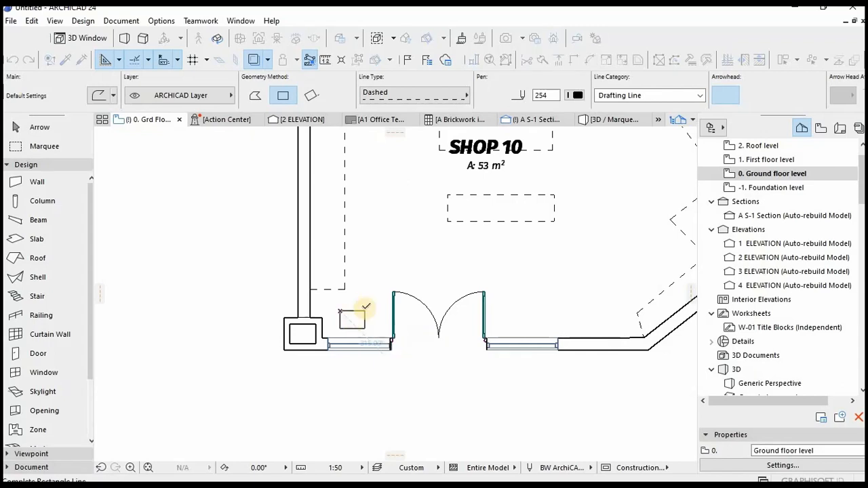
left_click(513, 313)
scroll(533, 280, "down", 4)
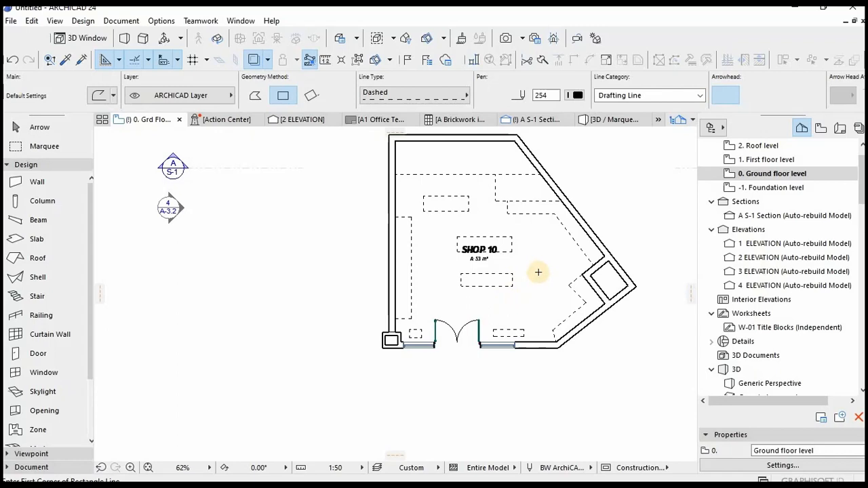
Step: Draw an upright dashed rectangle to the right of the SHOP 10 label and finish drawing polylines
scroll(529, 236, "up", 2)
left_click(530, 235)
left_click(555, 286)
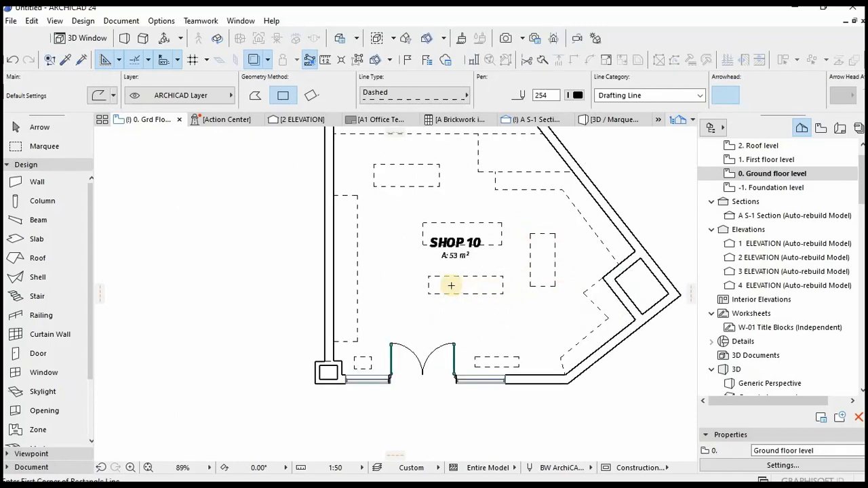
scroll(439, 290, "down", 2)
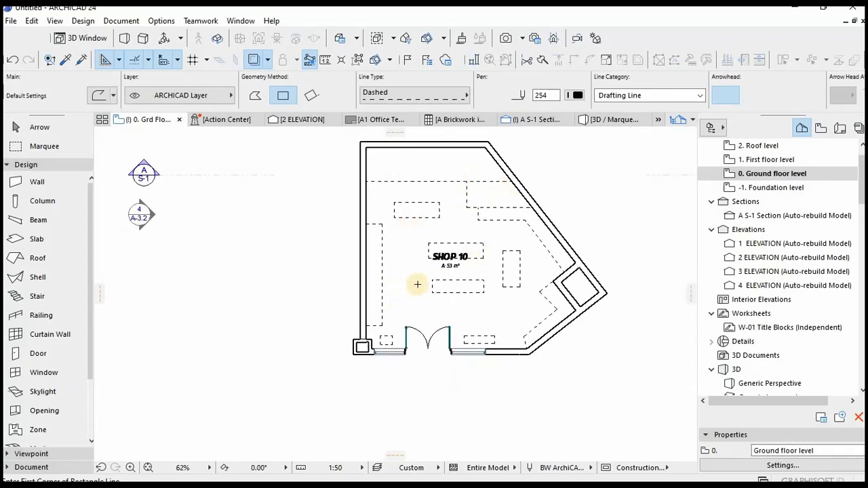
scroll(399, 284, "down", 2)
scroll(395, 276, "up", 2)
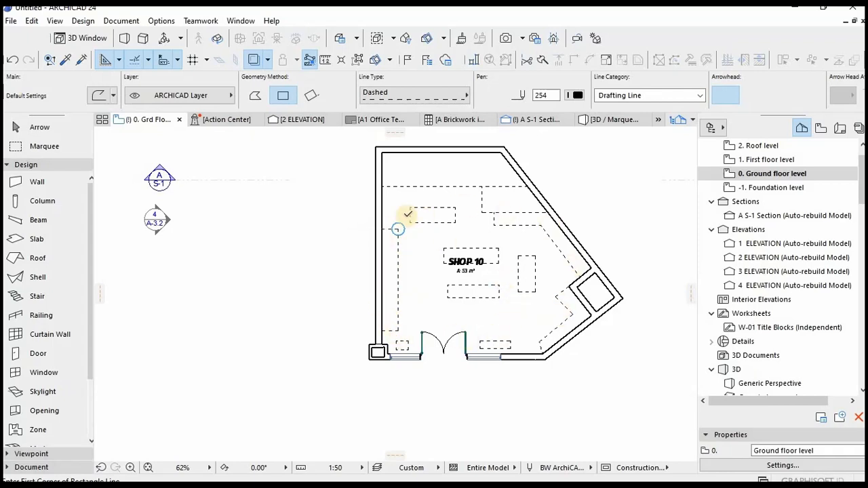
key("Escape")
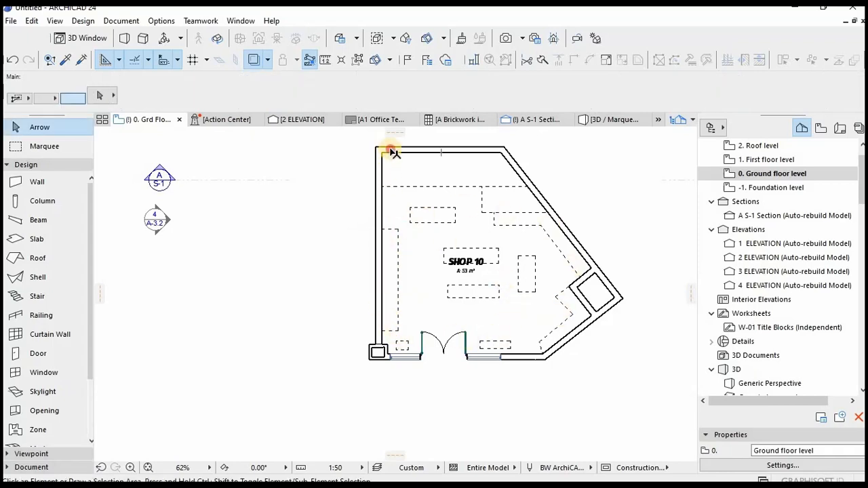
Step: Draw an IF-04 Fiberboard wall along the upper horizontal dashed line, from the shop's left wall to the slanted wall
left_click(390, 151)
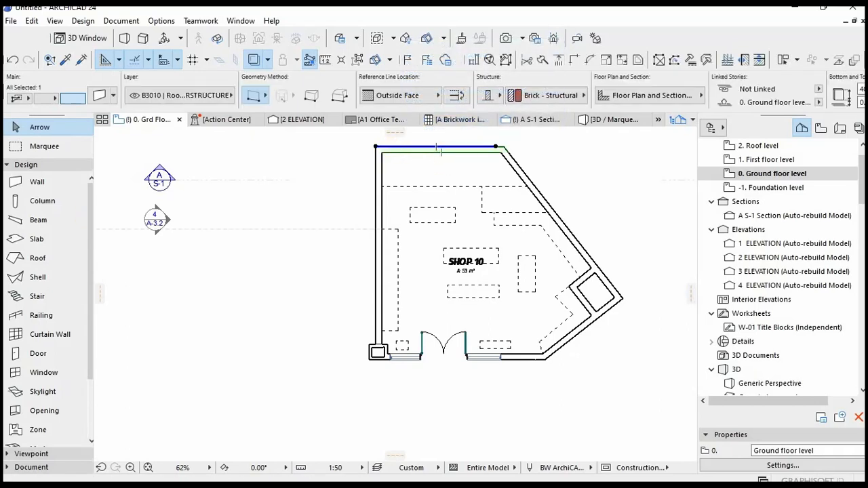
key("Escape")
scroll(407, 162, "up", 4)
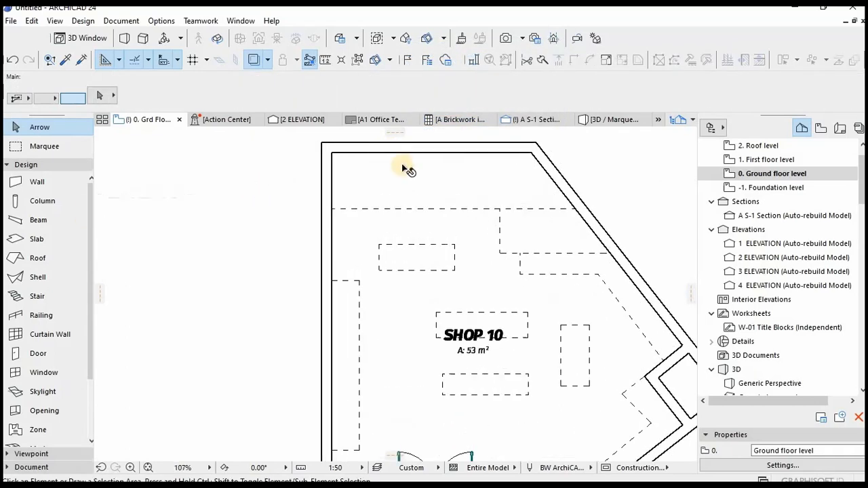
key("w")
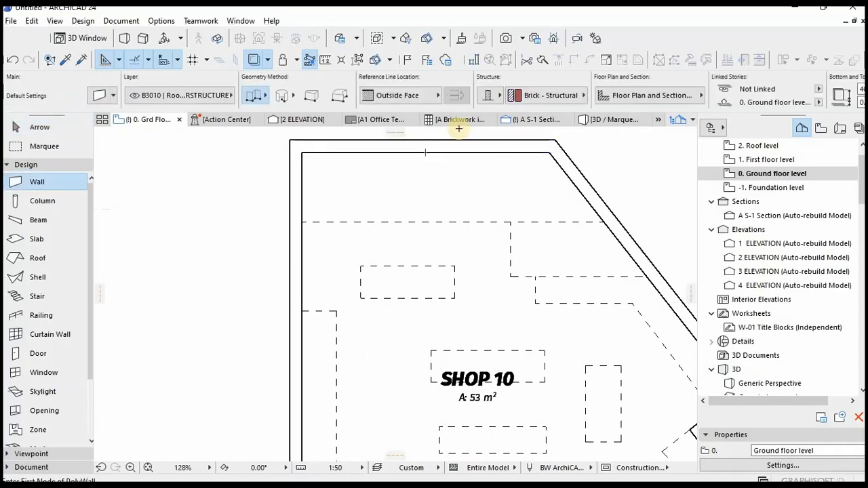
left_click(542, 95)
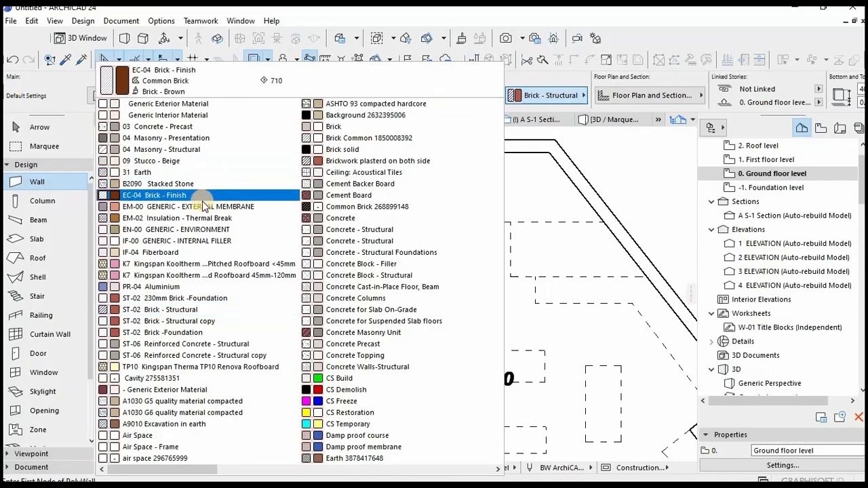
left_click(171, 253)
scroll(293, 215, "up", 3)
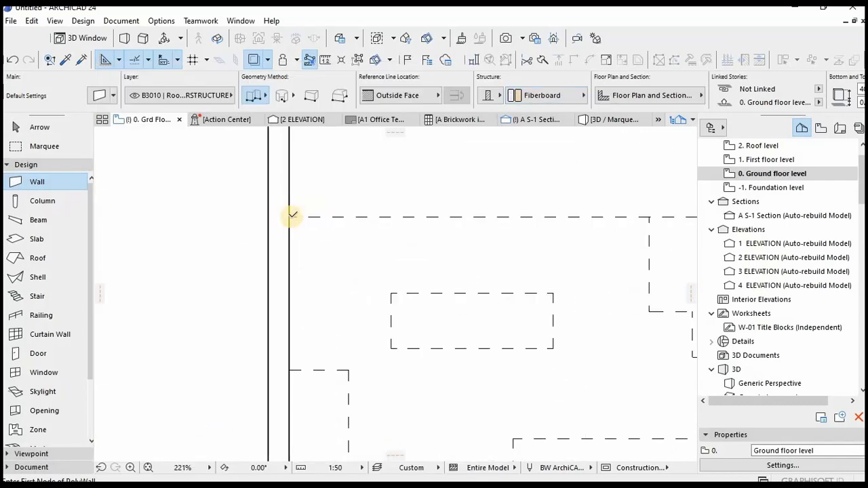
left_click(291, 216)
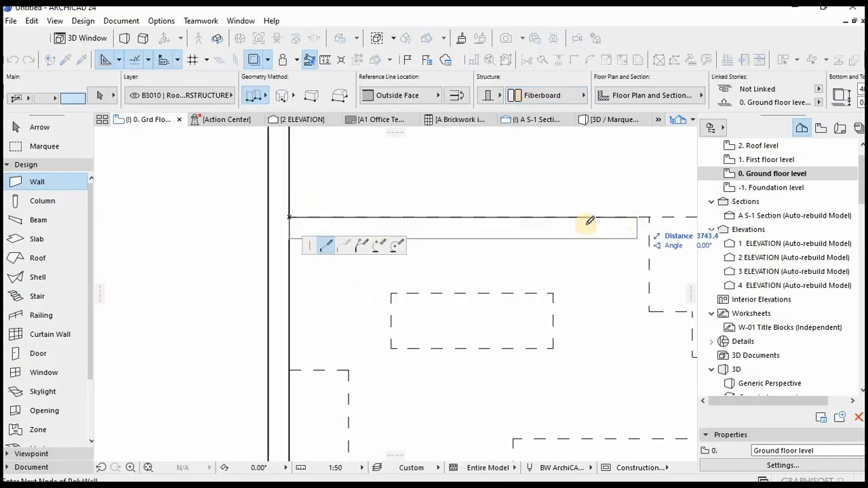
scroll(497, 231, "down", 3)
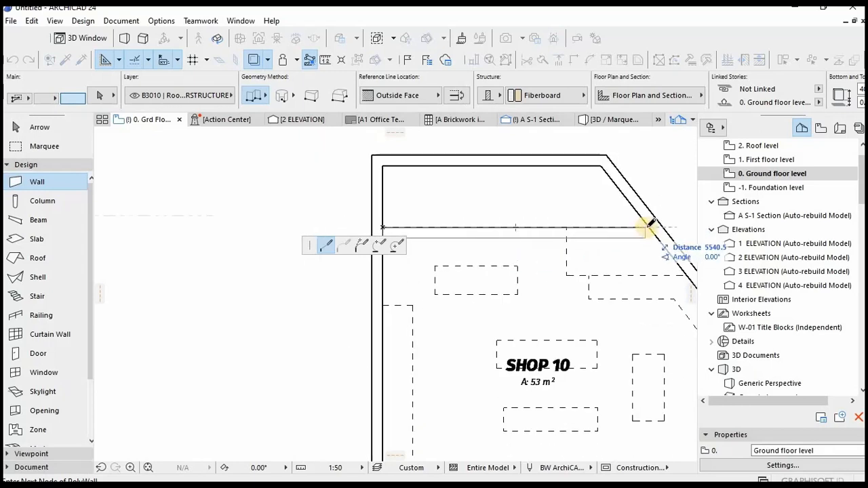
left_click(649, 227)
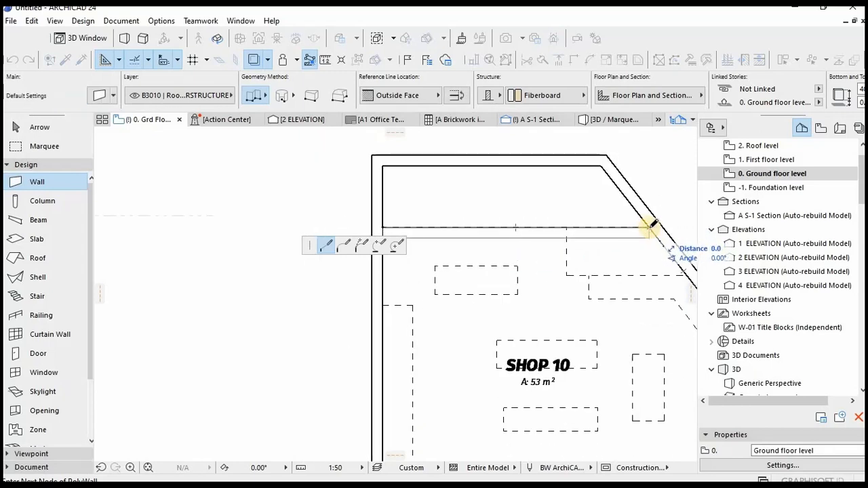
left_click(650, 226)
key("Escape")
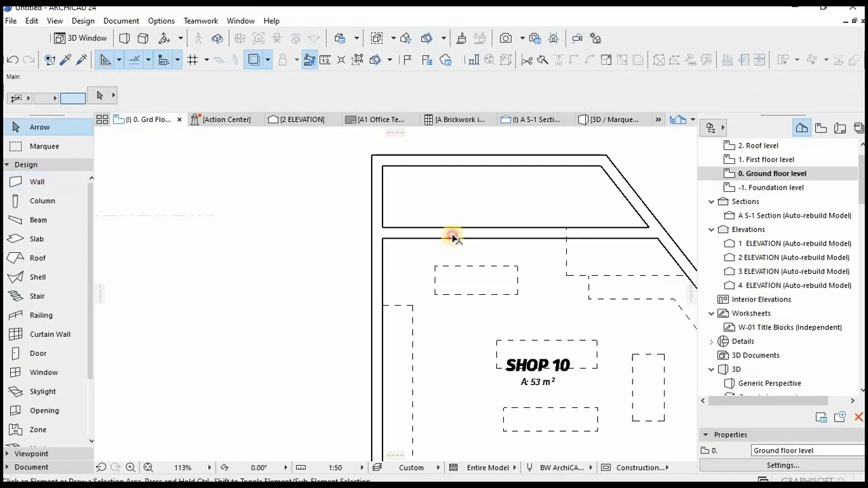
left_click(459, 228)
key("Escape")
left_click(667, 467)
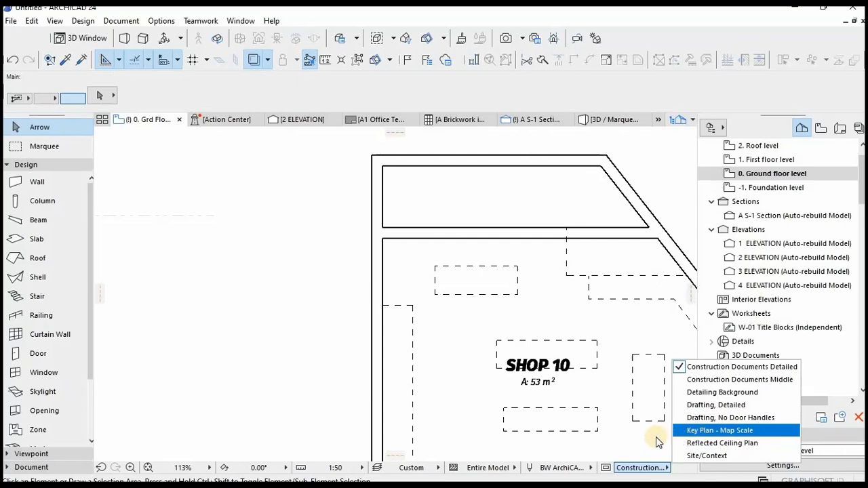
left_click(526, 384)
Step: Set the thickness of the horizontal fiberboard partition wall in the upper part of the shop to 115 mm
scroll(344, 217, "down", 3)
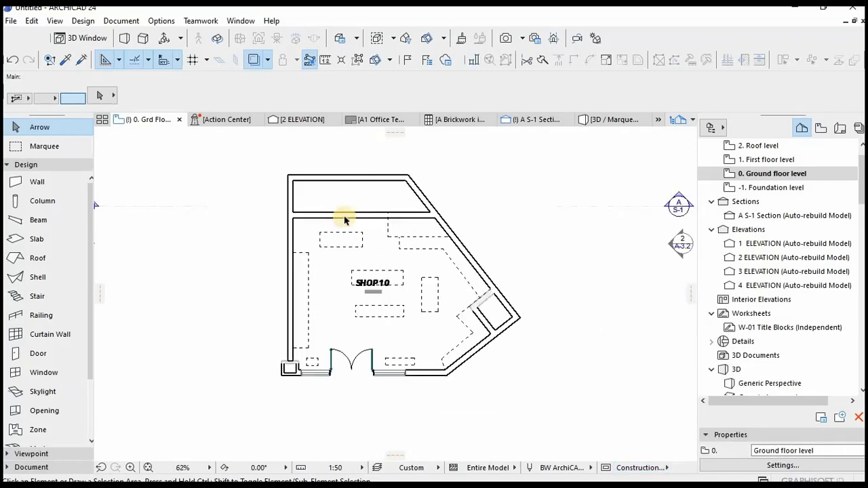
scroll(349, 215, "up", 2)
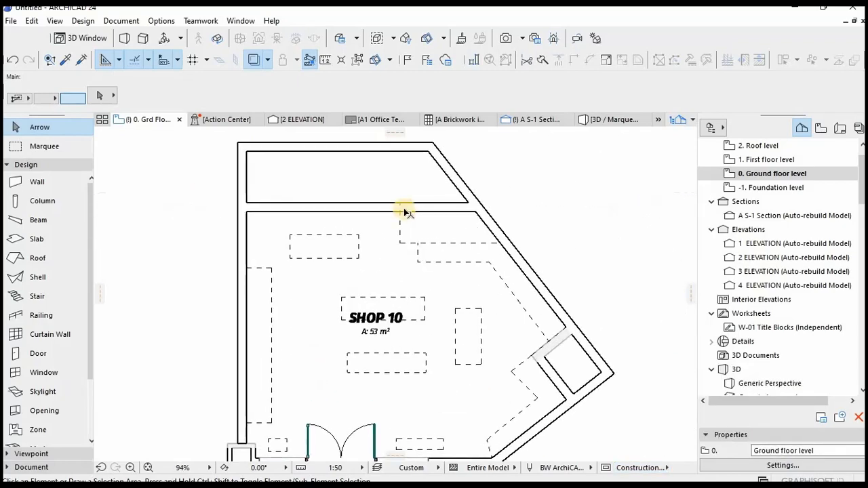
left_click(466, 206)
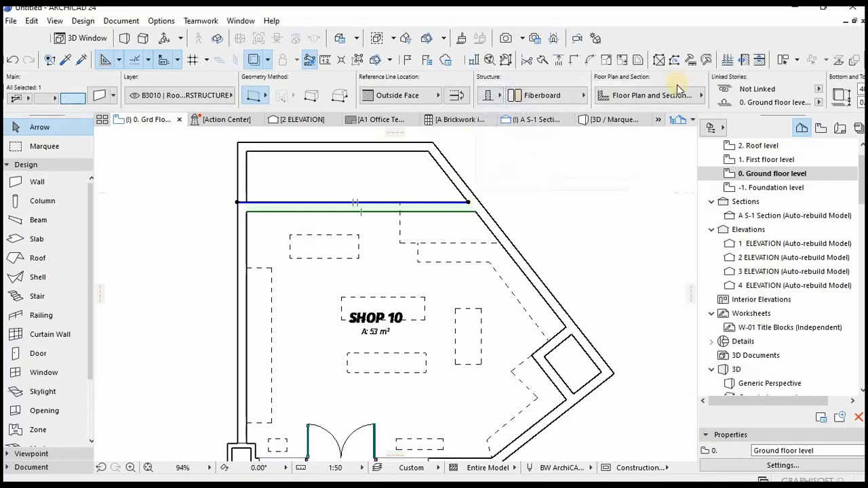
scroll(734, 96, "down", 5)
scroll(759, 99, "down", 5)
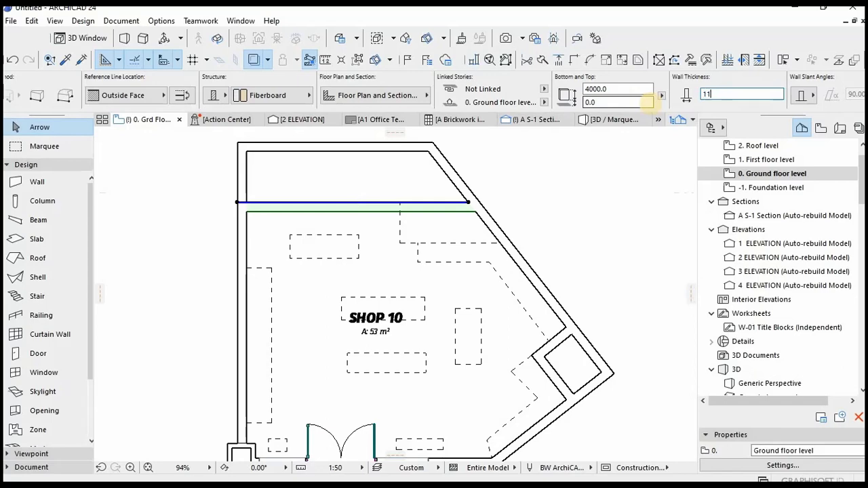
key("Return")
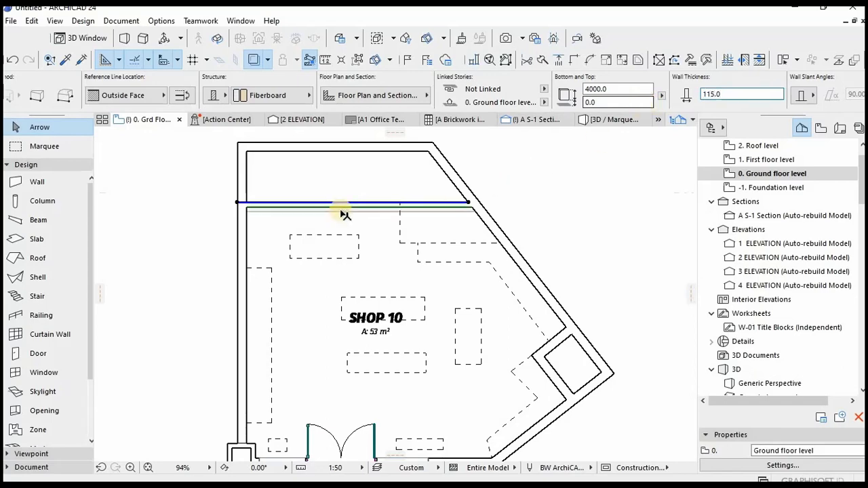
key("Escape")
scroll(244, 203, "up", 3)
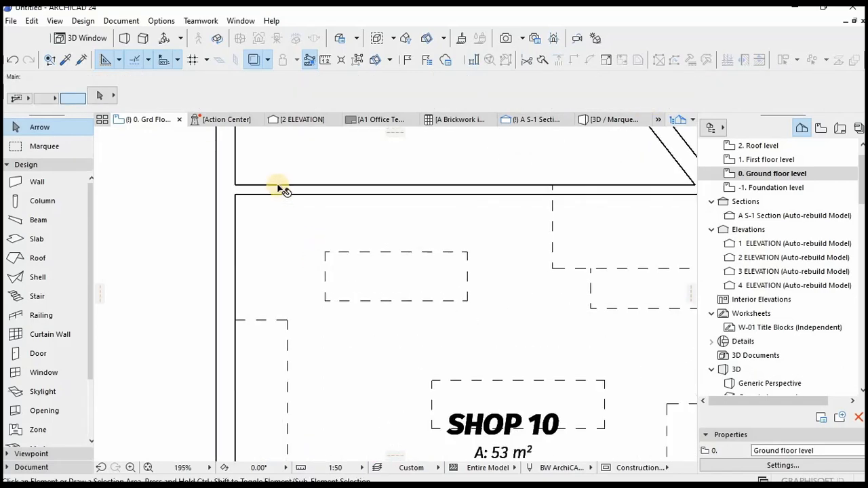
scroll(278, 196, "down", 2)
mouse_move(272, 196)
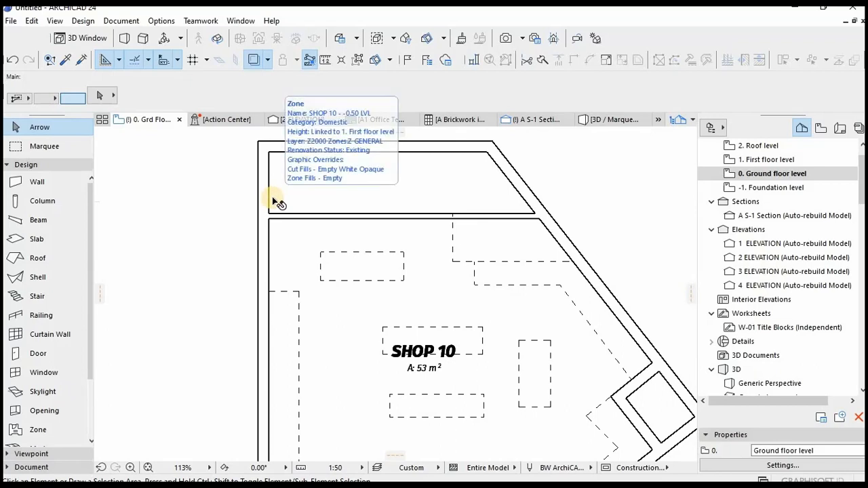
key("p")
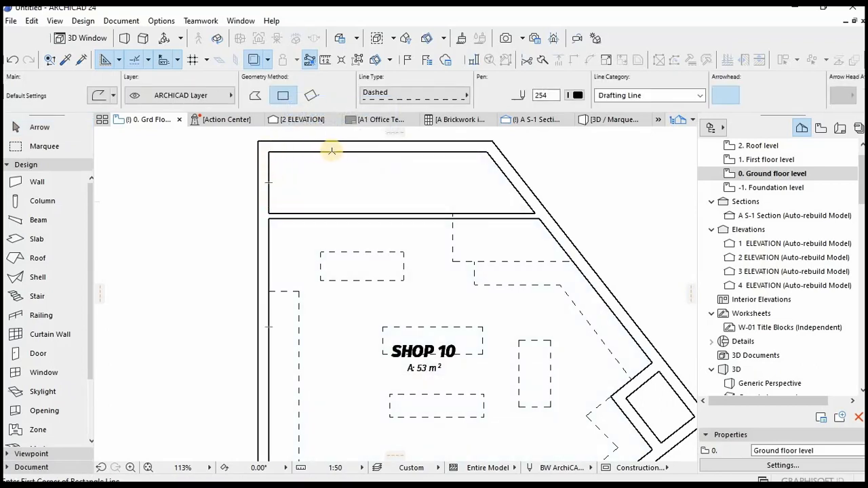
key("Escape")
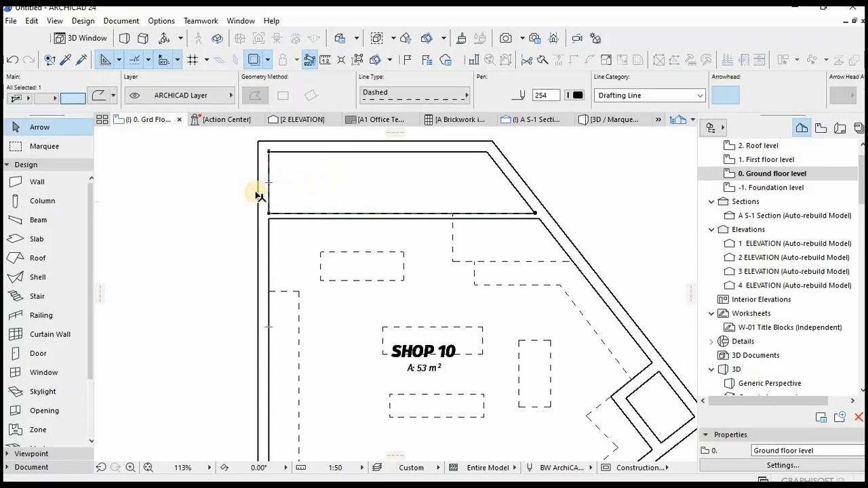
Step: Change the five outer walls of the shop to a composite structure using the 230mm brickwall finished on both sides
left_click(260, 192)
scroll(358, 221, "down", 5)
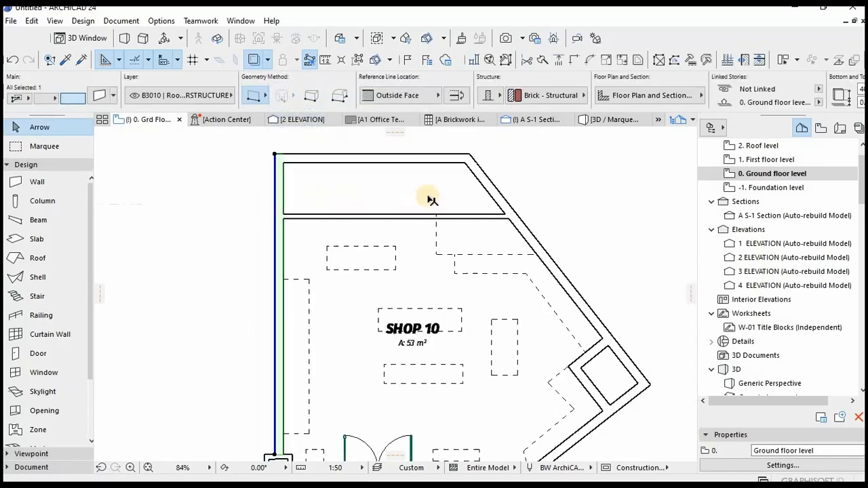
left_click(406, 183, "shift")
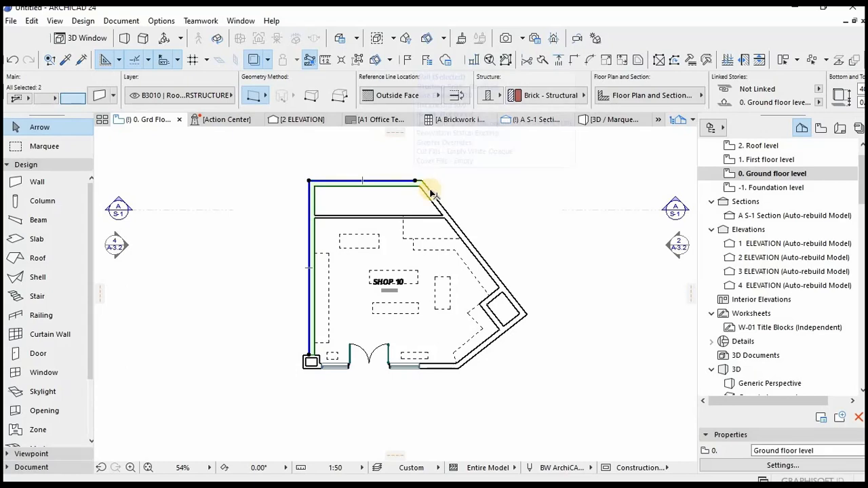
left_click(468, 248, "shift")
scroll(482, 355, "up", 3)
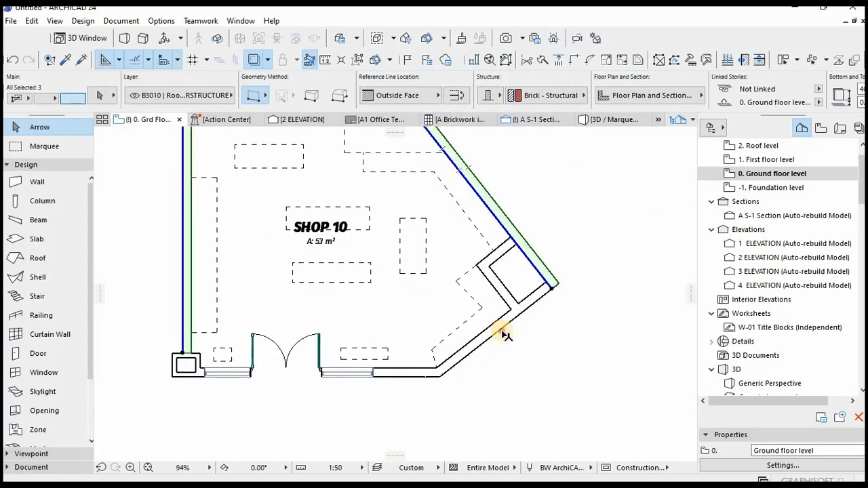
left_click(500, 329, "shift")
left_click(406, 377, "shift")
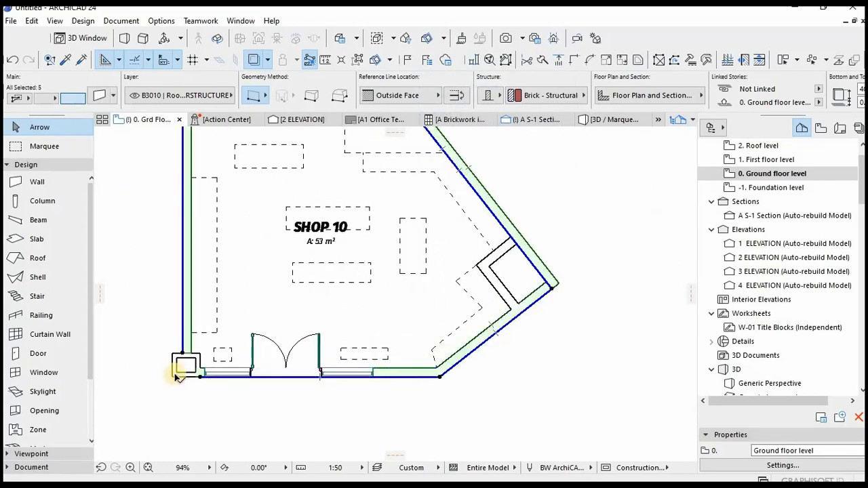
scroll(175, 377, "up", 4)
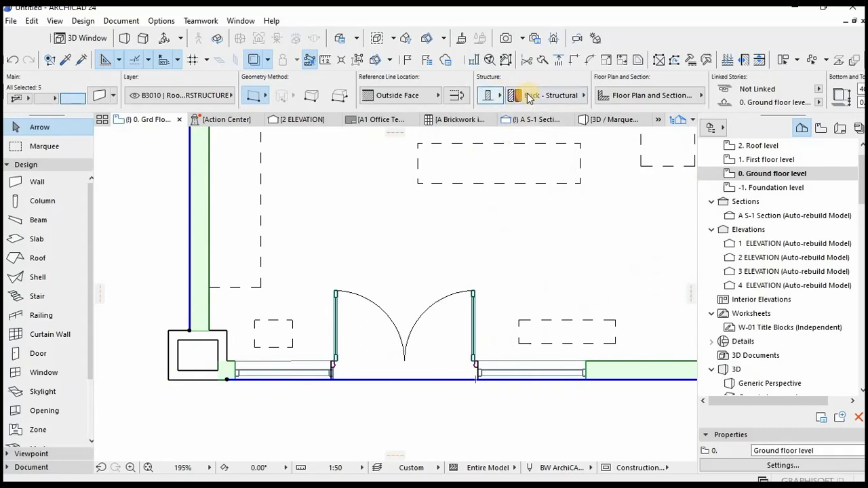
left_click(497, 93)
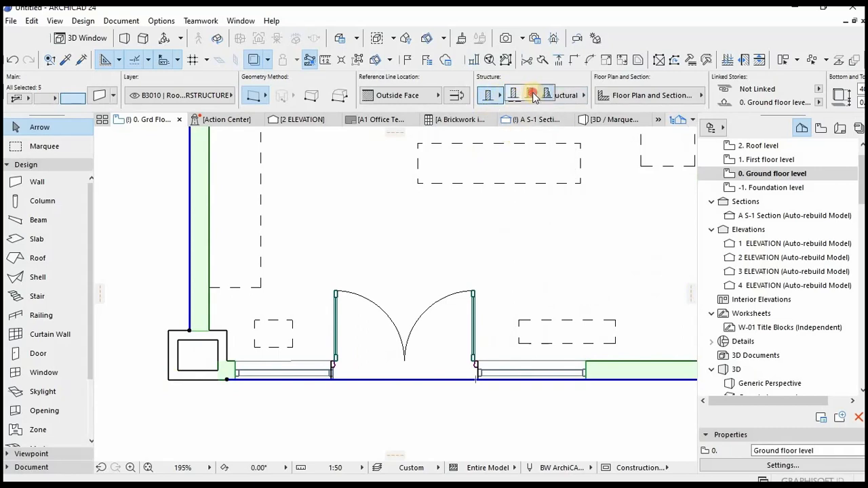
left_click(527, 95)
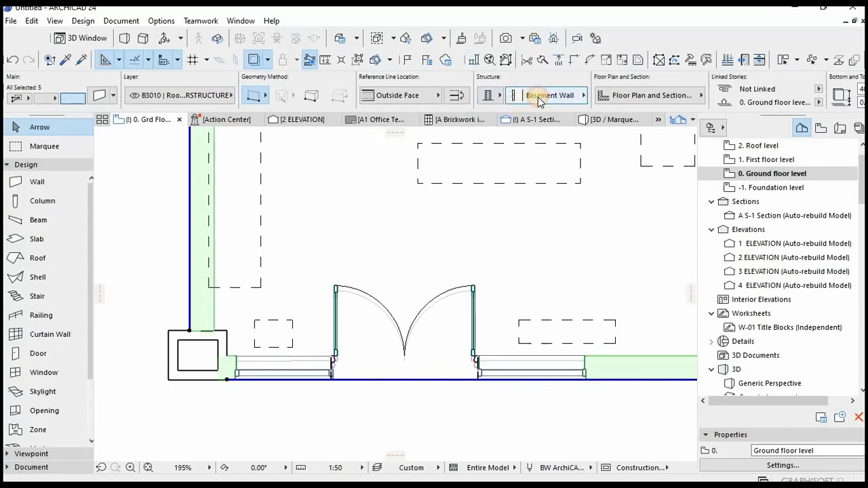
left_click(540, 97)
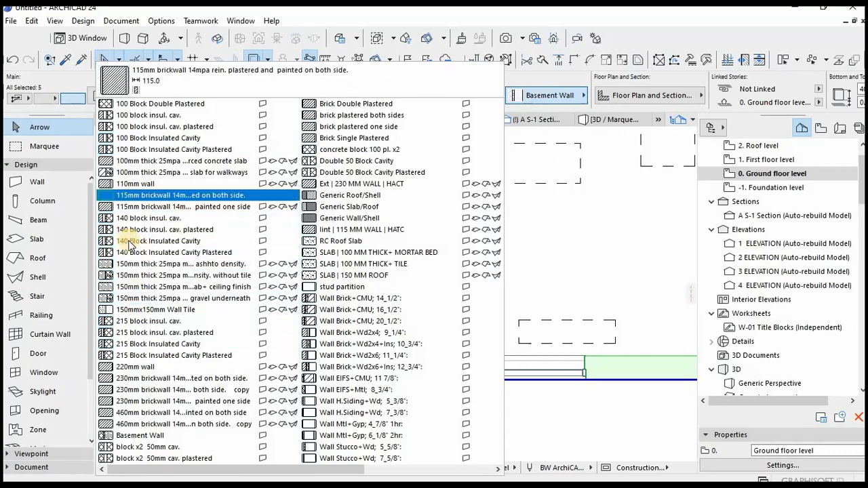
left_click(132, 377)
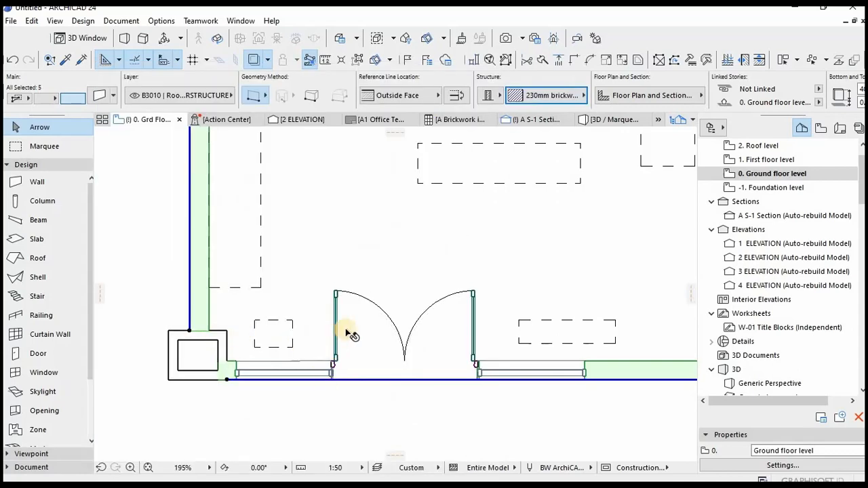
scroll(352, 330, "down", 4)
key("Escape")
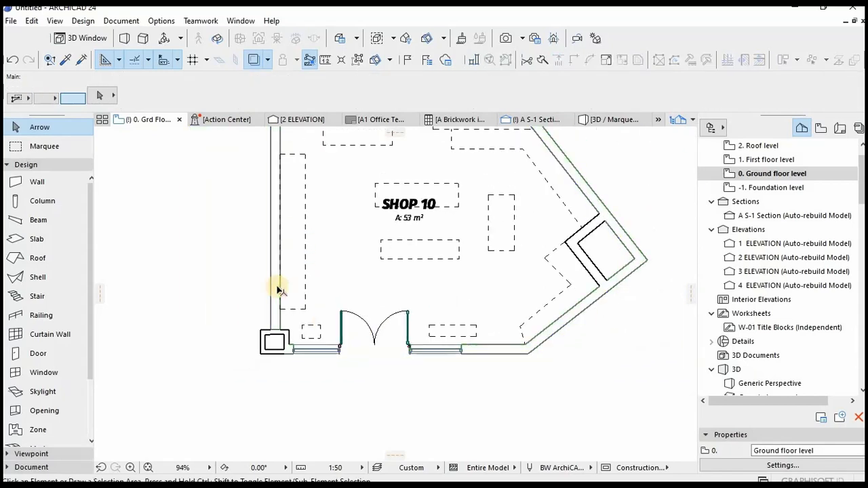
scroll(281, 332, "up", 9)
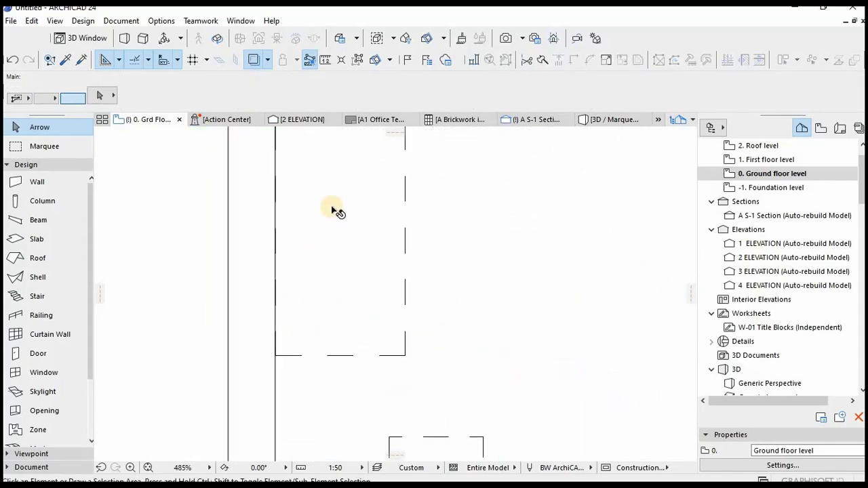
scroll(302, 282, "down", 7)
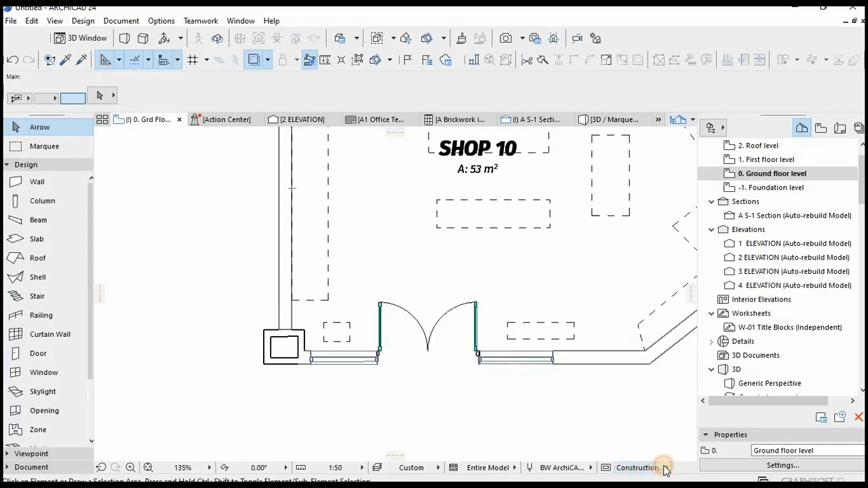
left_click(663, 468)
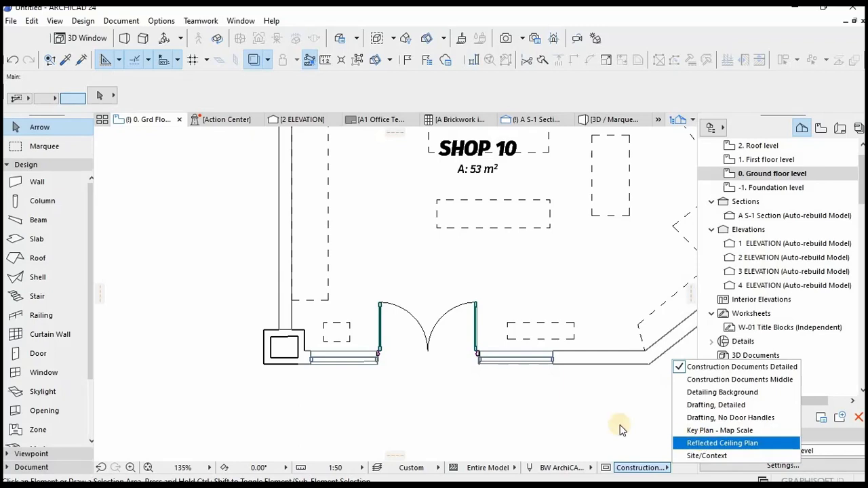
left_click(580, 412)
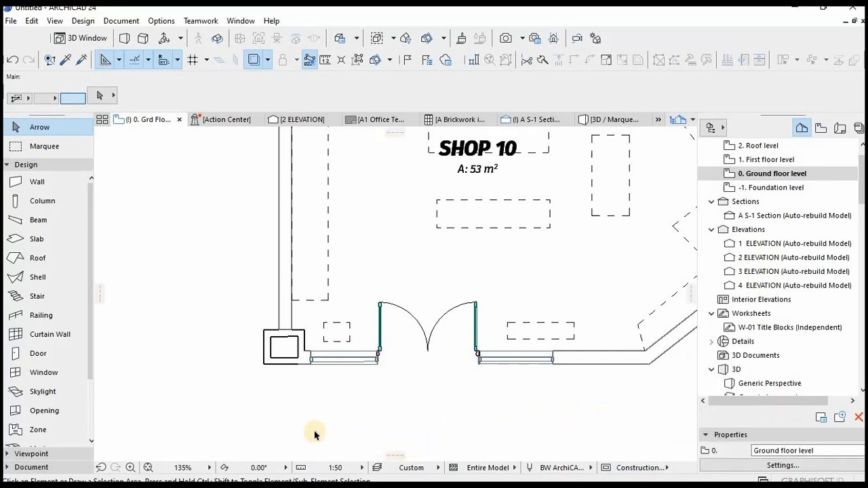
Step: Open the Grd Floor Interior Plan view and make all layers visible in its I | INTERIORS layer combination
left_click(820, 129)
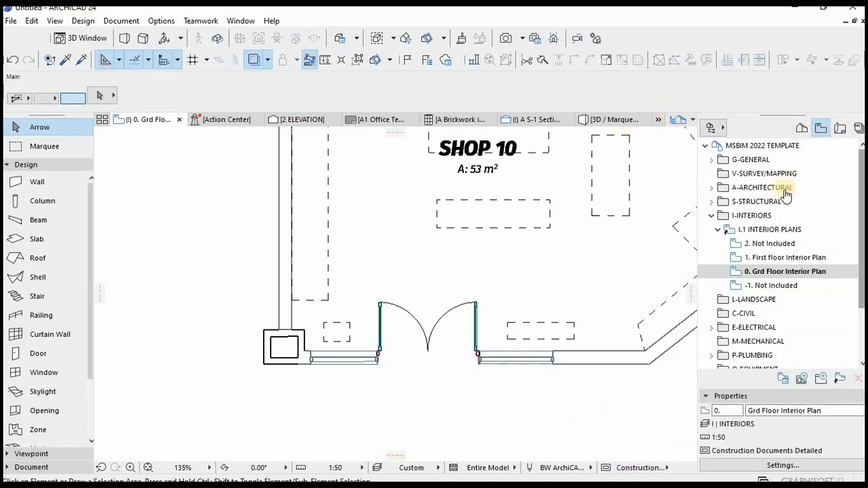
left_click(776, 271)
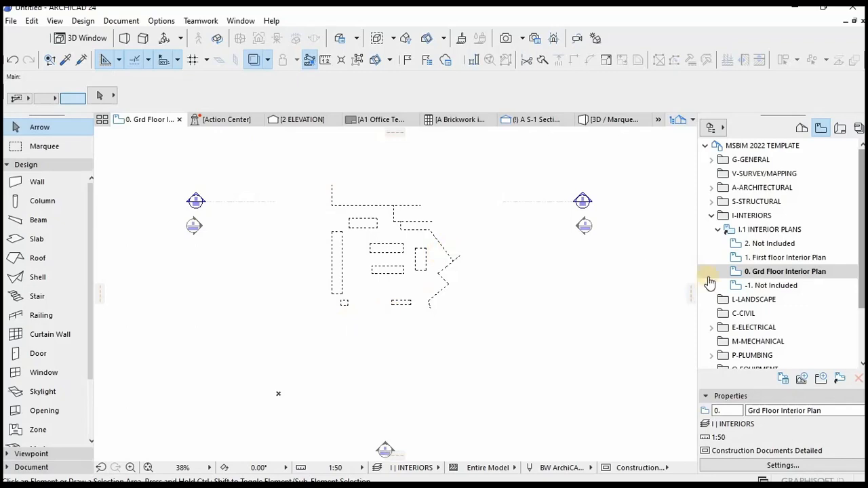
key("ctrl+l")
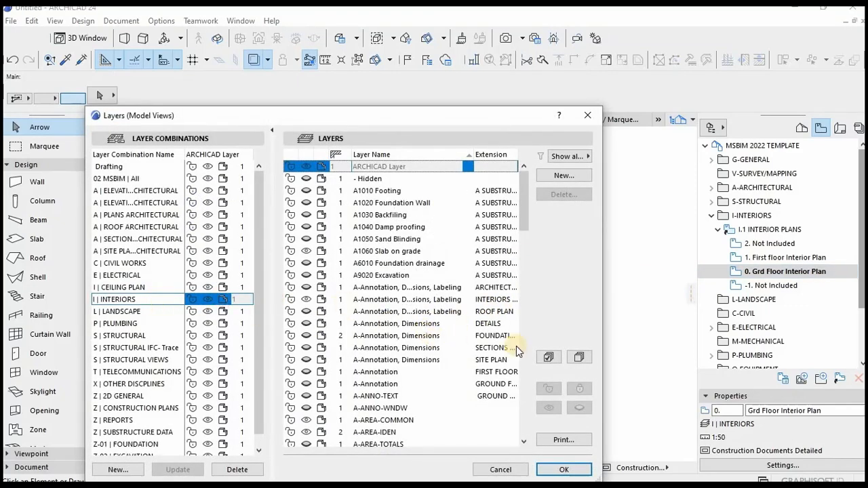
key("ctrl+a")
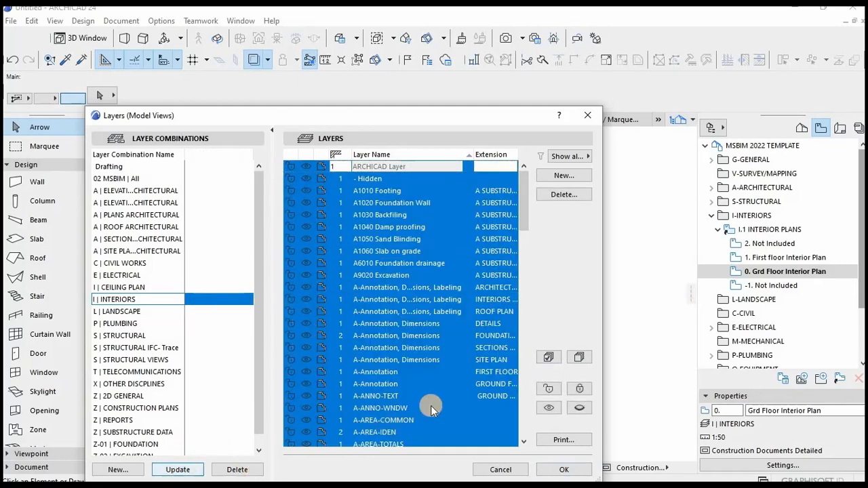
left_click(571, 468)
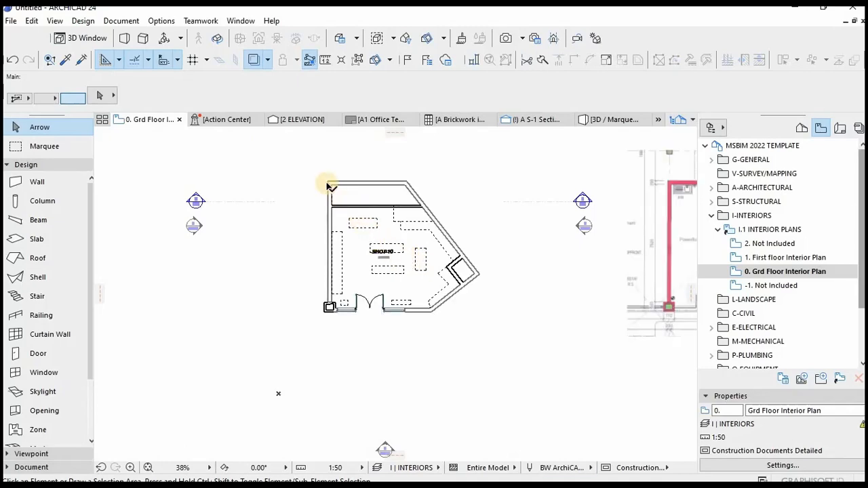
scroll(339, 179, "up", 8)
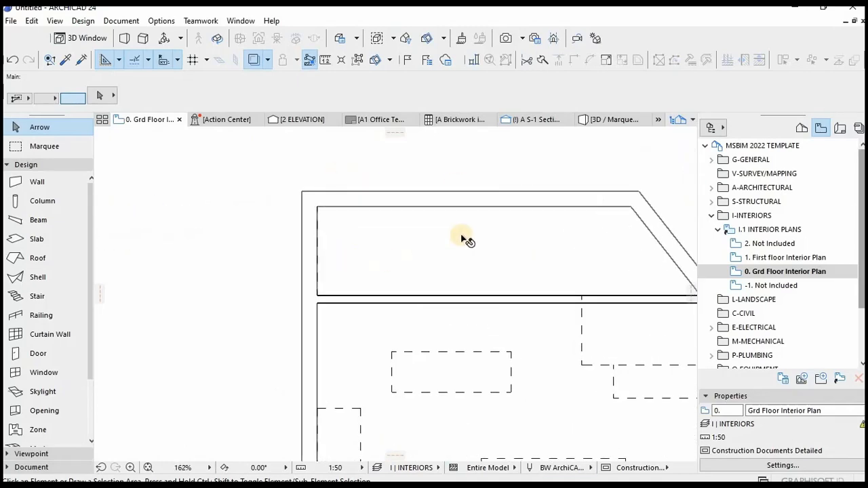
scroll(463, 237, "down", 5)
scroll(422, 265, "up", 2)
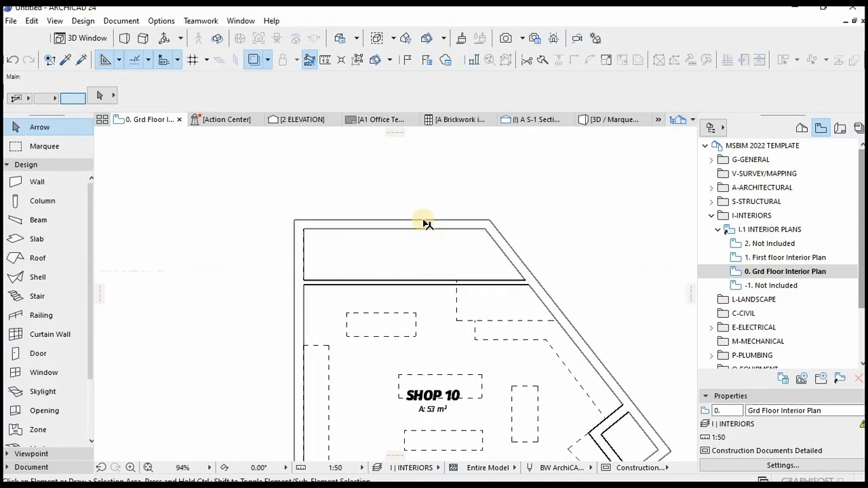
left_click(423, 221)
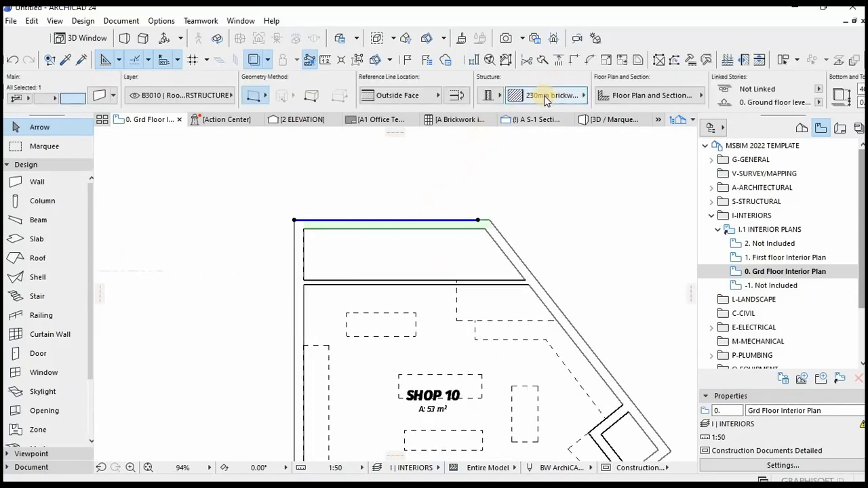
key("Escape")
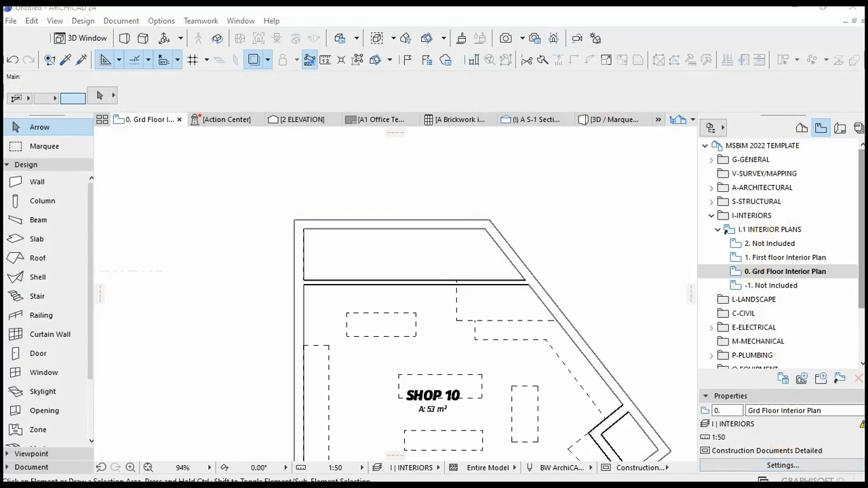
Step: Set the Grd Floor Interior Plan view's model view options to Construction Documents Detailed and its graphic override to Floor Presentation - Solid
left_click_drag(408, 72, 390, 61)
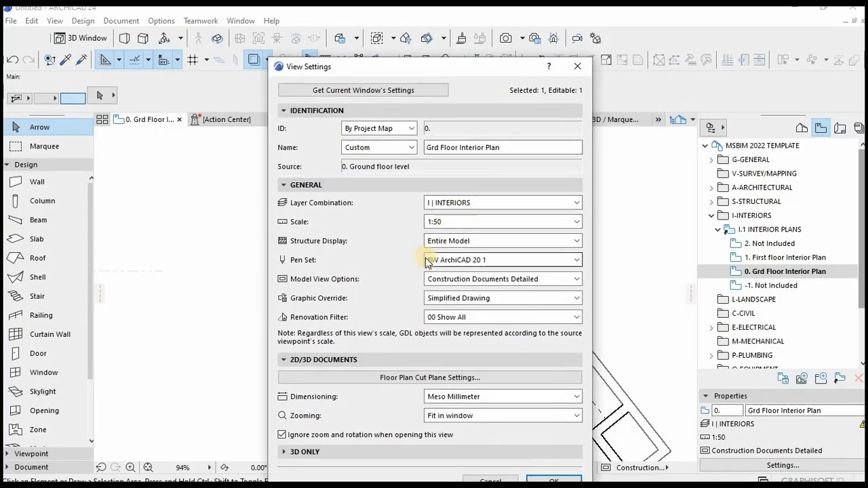
left_click(484, 284)
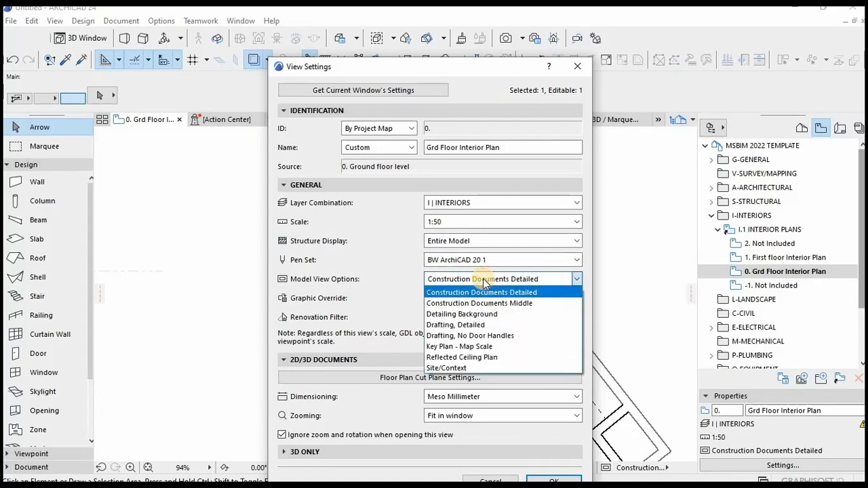
left_click(462, 293)
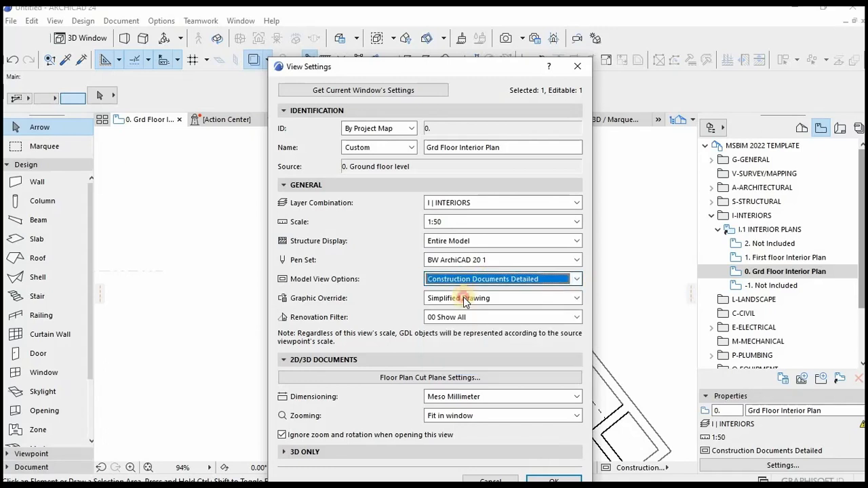
left_click(463, 298)
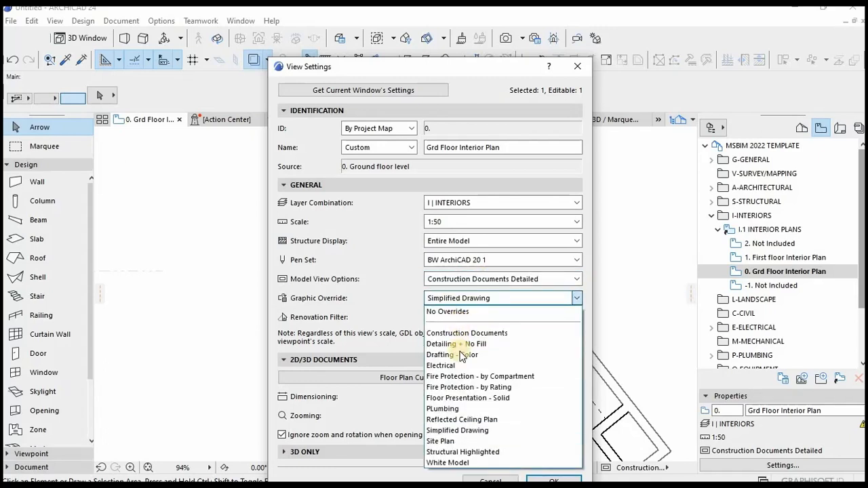
left_click(468, 398)
left_click(544, 478)
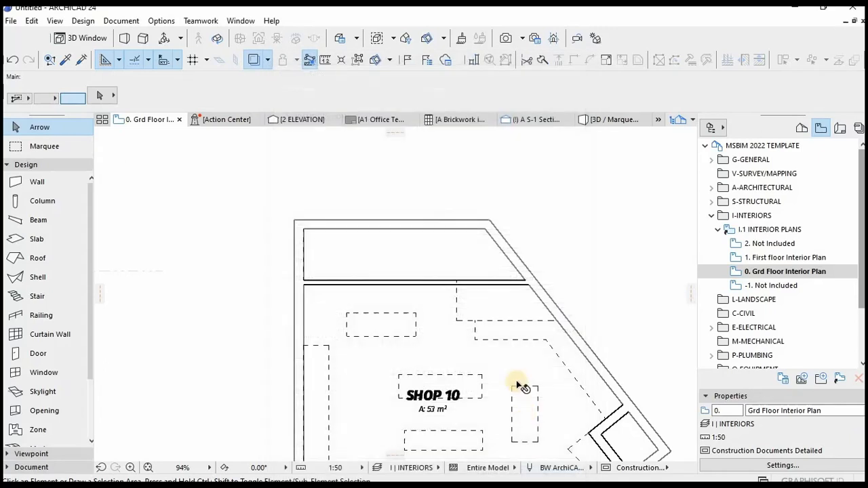
Step: Examine the solid-filled shop plan, checking the outer walls and the horizontal fiberboard partition in the upper part
scroll(537, 286, "down", 1)
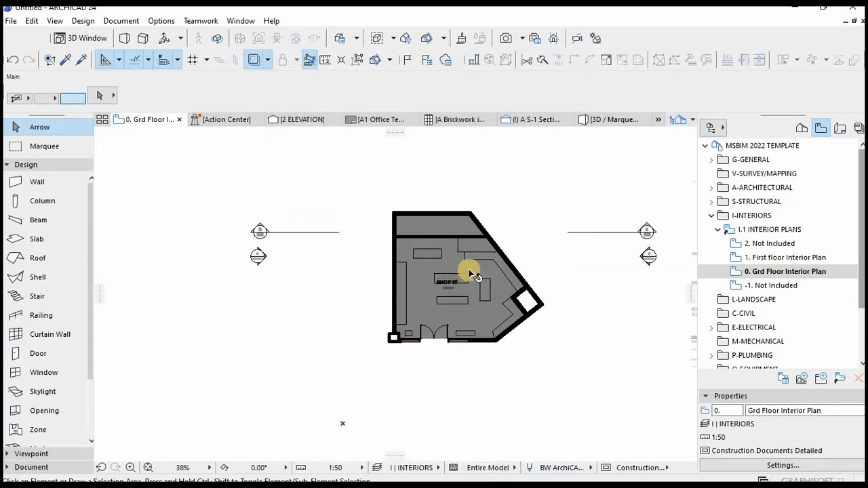
scroll(465, 269, "up", 2)
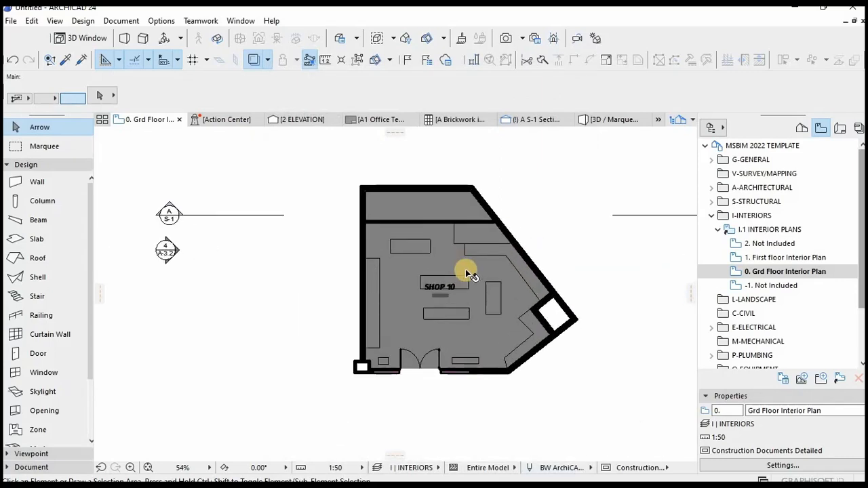
scroll(483, 204, "up", 4)
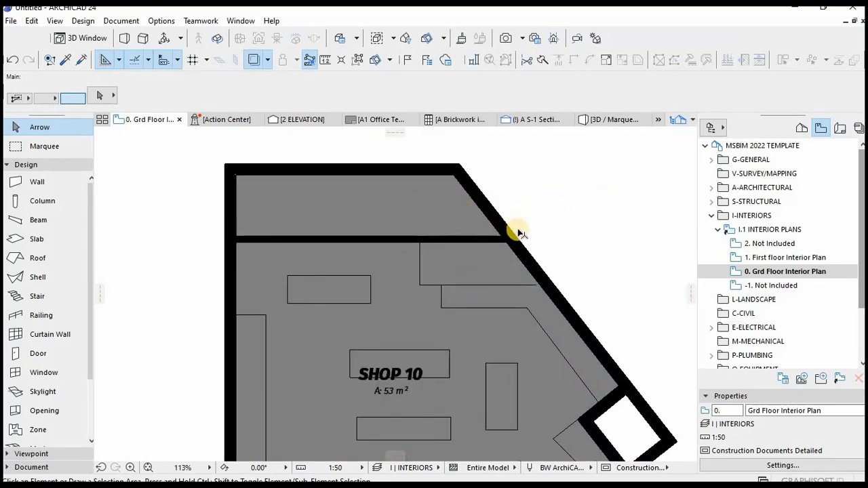
scroll(528, 238, "down", 4)
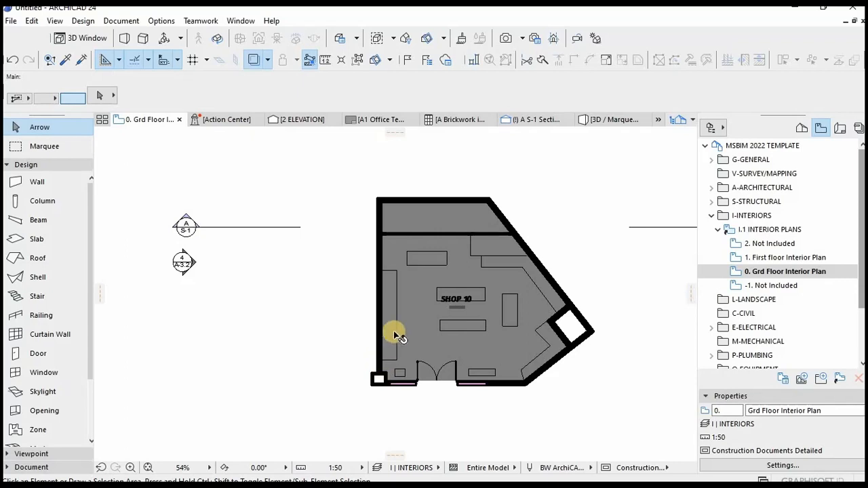
scroll(475, 266, "up", 2)
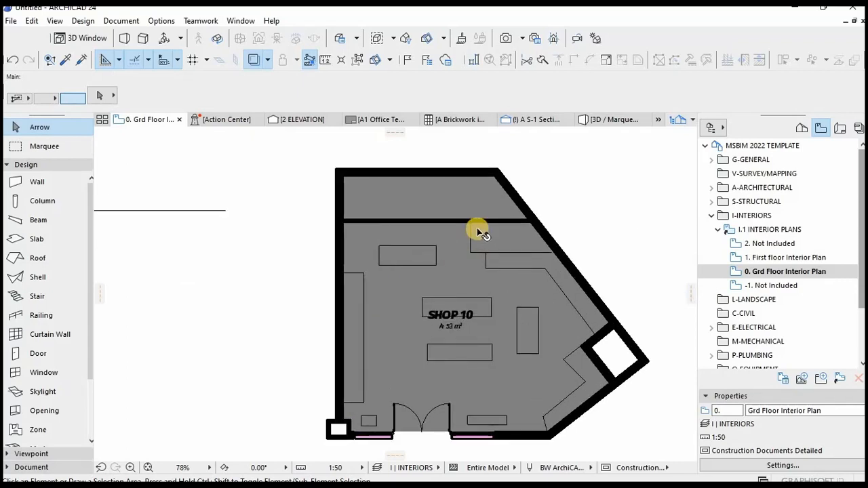
left_click(425, 210)
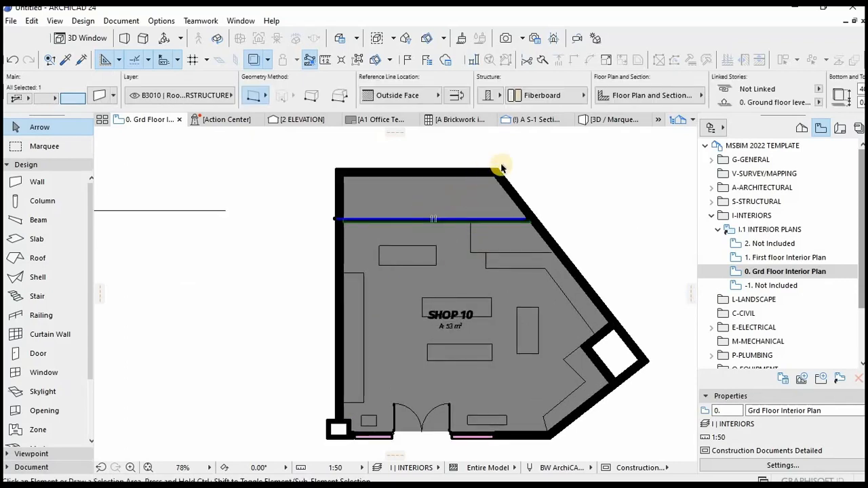
left_click(513, 165)
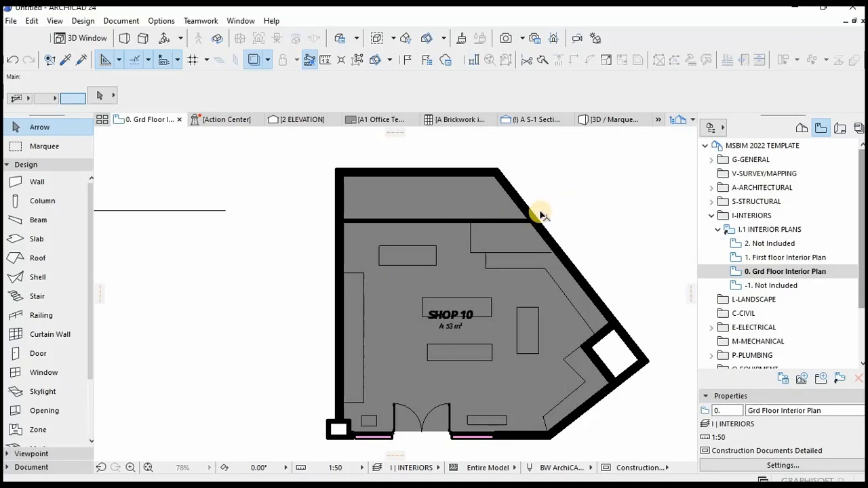
scroll(364, 225, "up", 4)
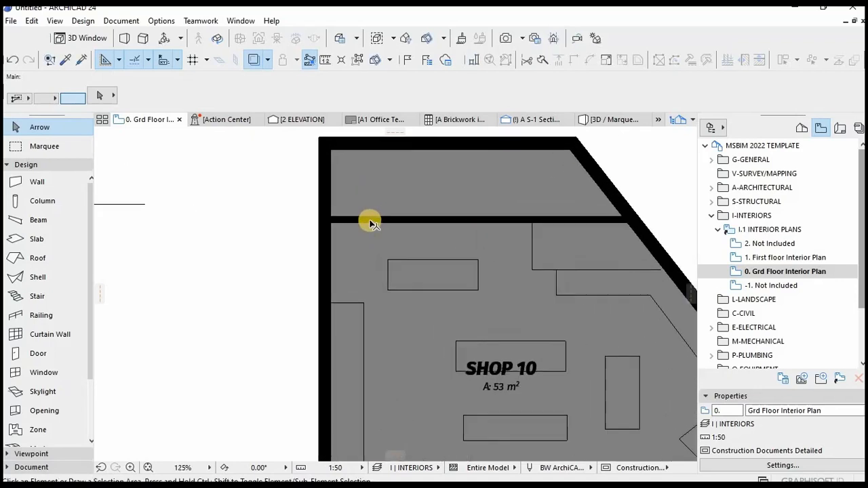
left_click(379, 233)
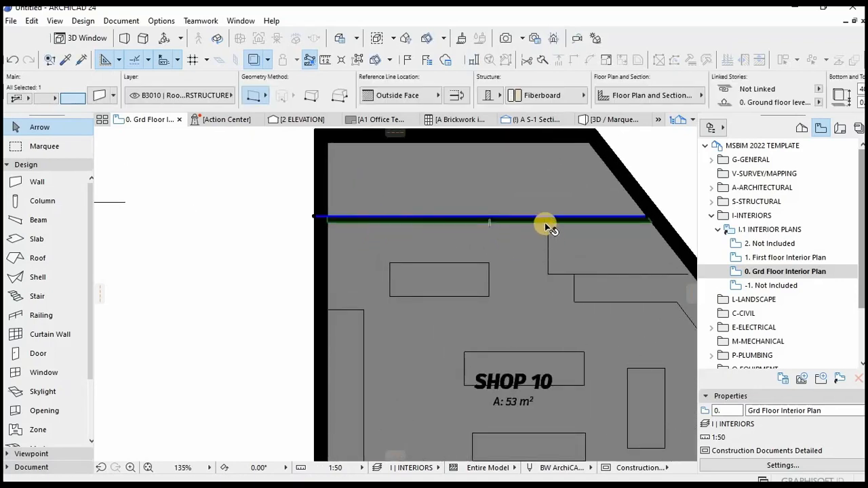
scroll(536, 234, "down", 5)
key("Escape")
scroll(505, 309, "up", 4)
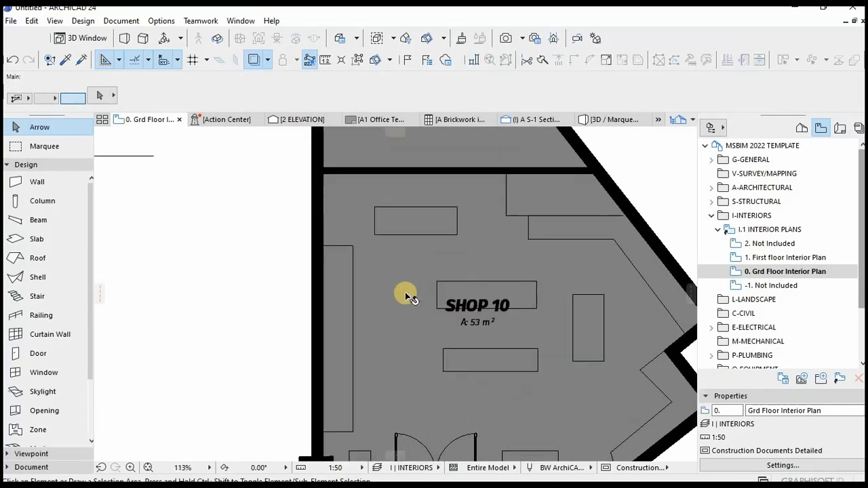
scroll(459, 248, "down", 3)
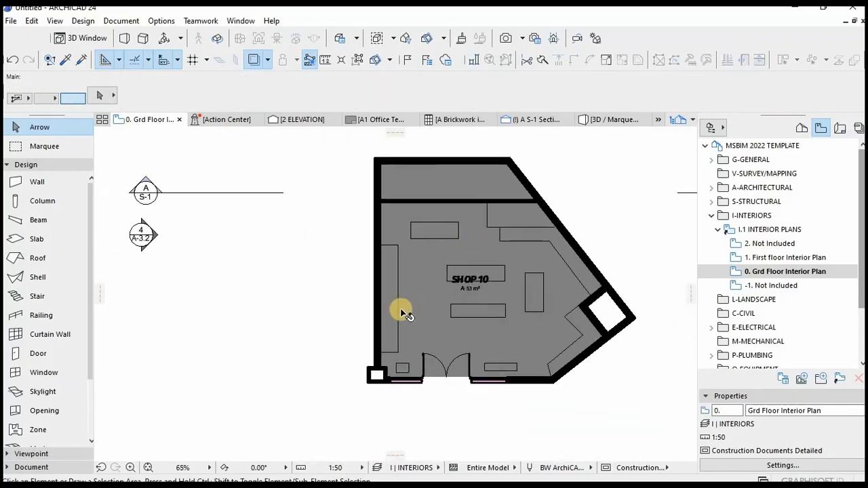
Step: Draw a vertical wall with the horizontal fiberboard partition's settings, from the upper outer wall down to that partition, splitting the upper room
left_click(453, 198, "alt")
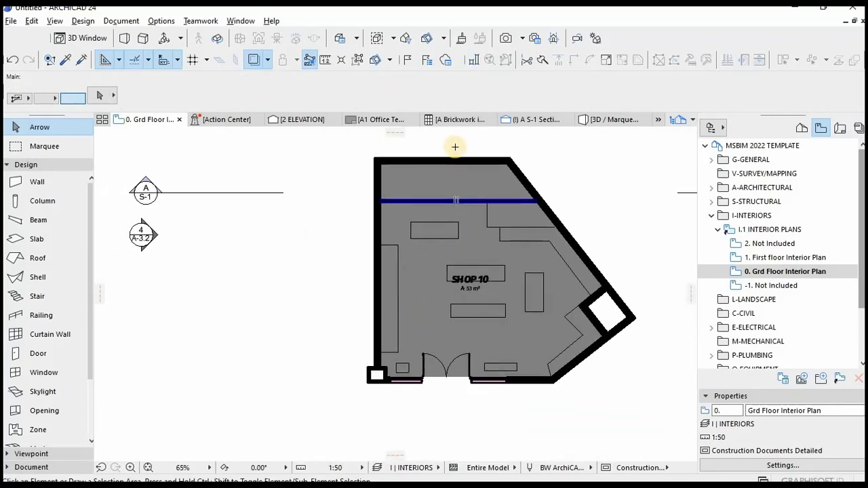
scroll(457, 164, "up", 4)
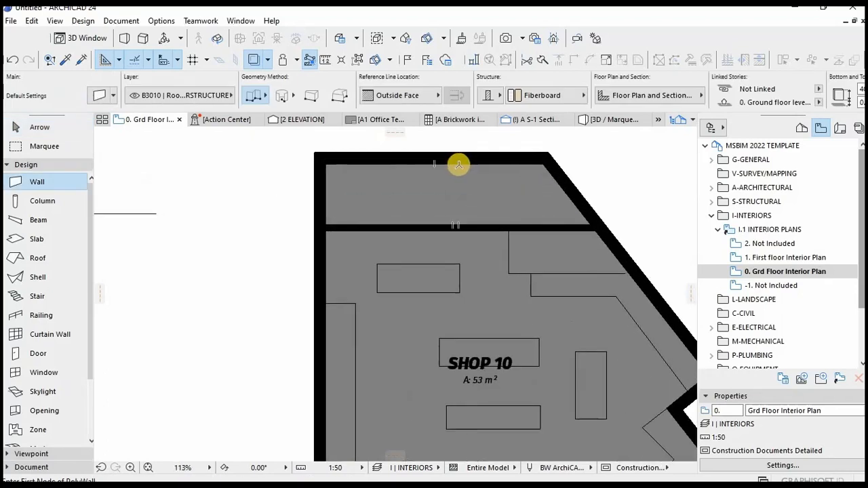
left_click(450, 165)
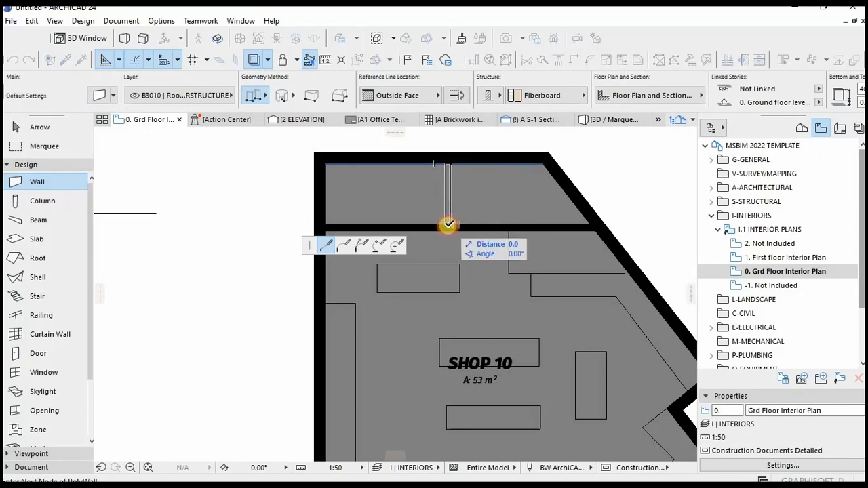
double_click(450, 224)
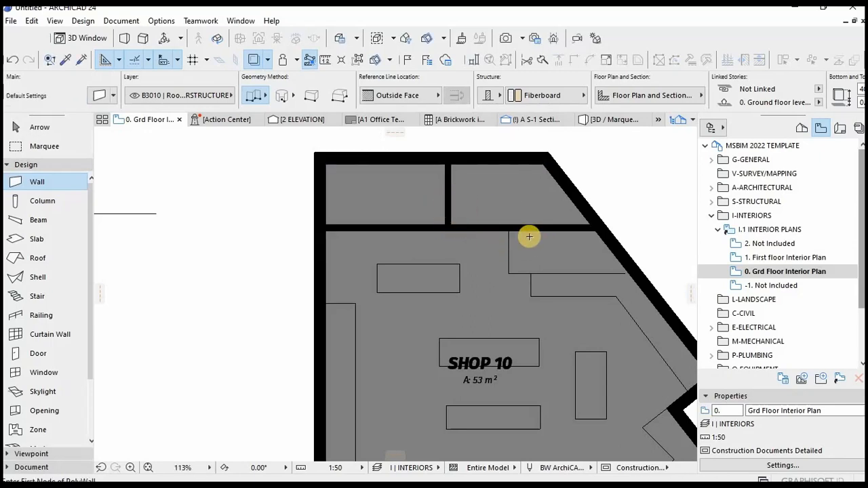
Step: Draw an L-shaped fiberboard wall along the rectangular outline below the horizontal partition, about 937 mm down and across to the slanted outer wall
scroll(526, 241, "up", 2)
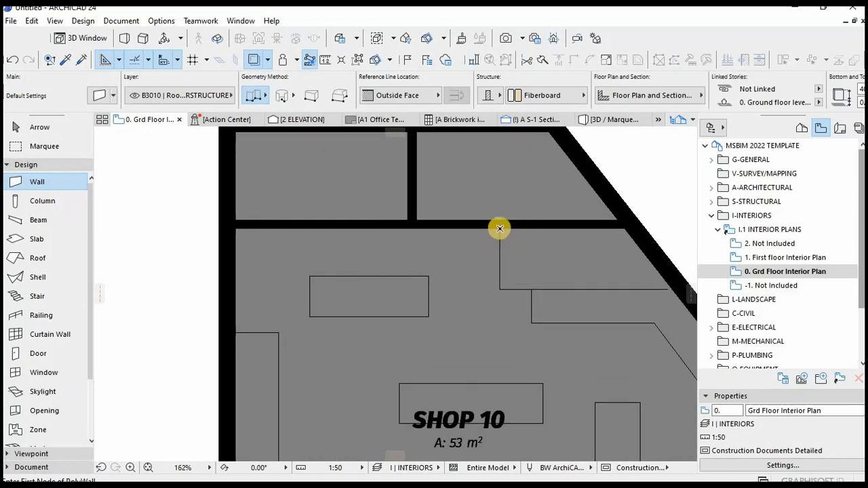
left_click(498, 228)
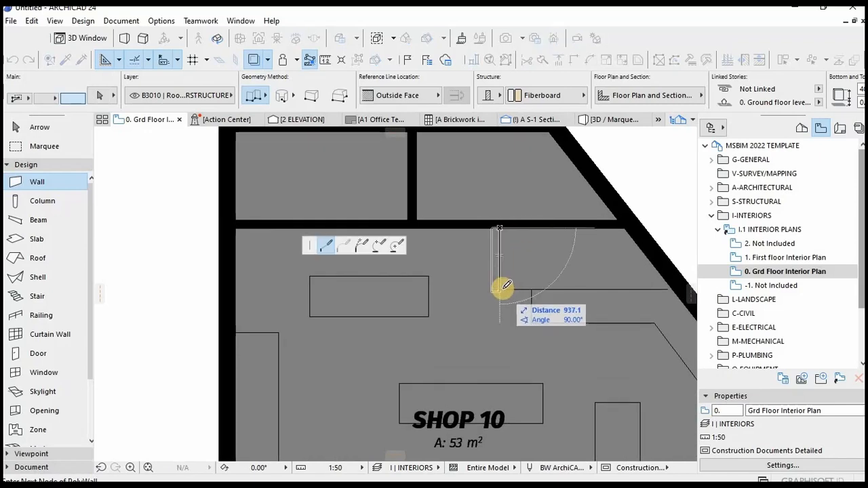
left_click(502, 289)
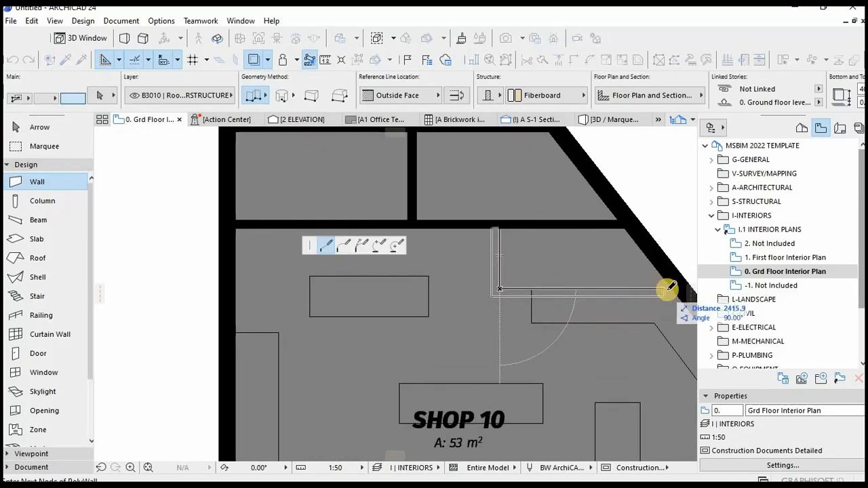
double_click(672, 289)
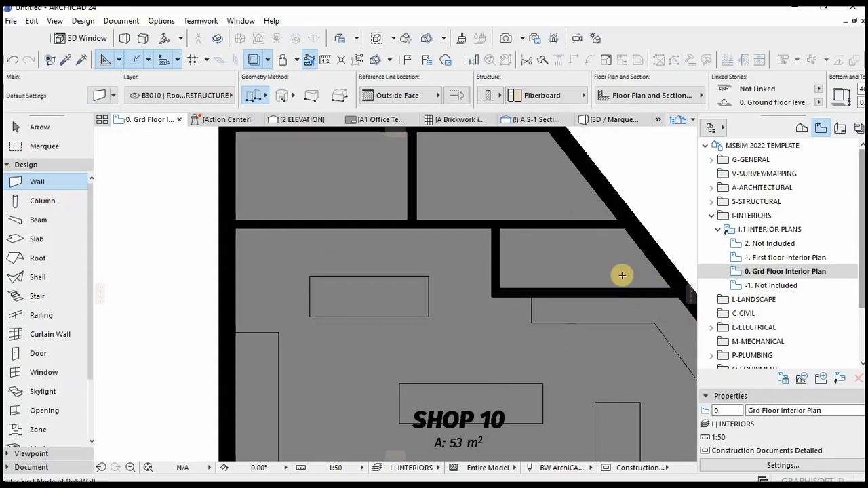
scroll(576, 251, "down", 5)
key("Escape")
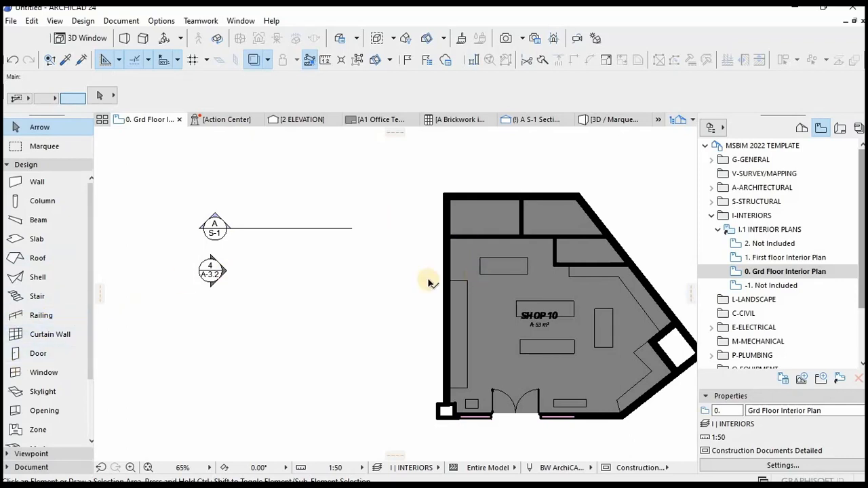
Step: Draw a dashed guide polyline from the slanted wall 2100 mm left along the small room's lower partition, then vertically up past the horizontal partition
scroll(474, 281, "down", 3)
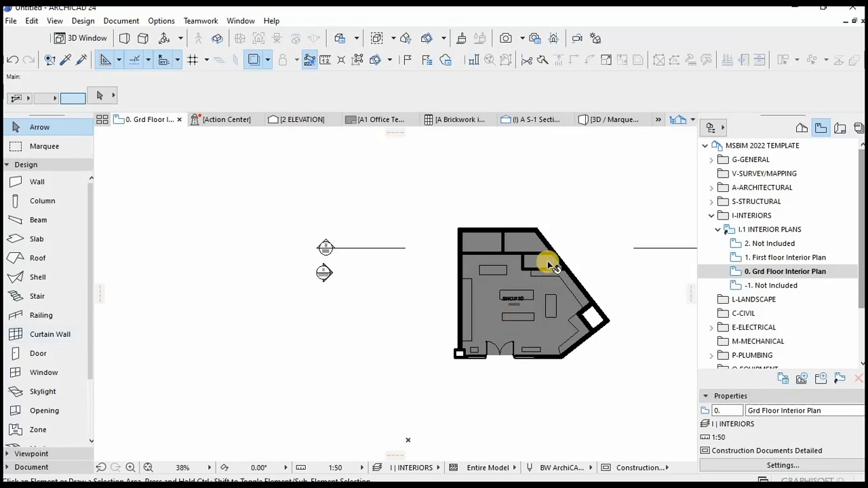
scroll(591, 271, "up", 6)
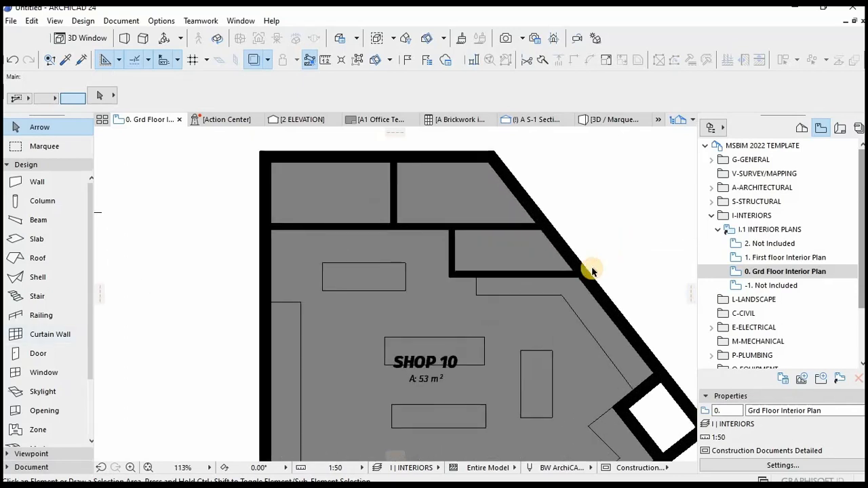
key("w")
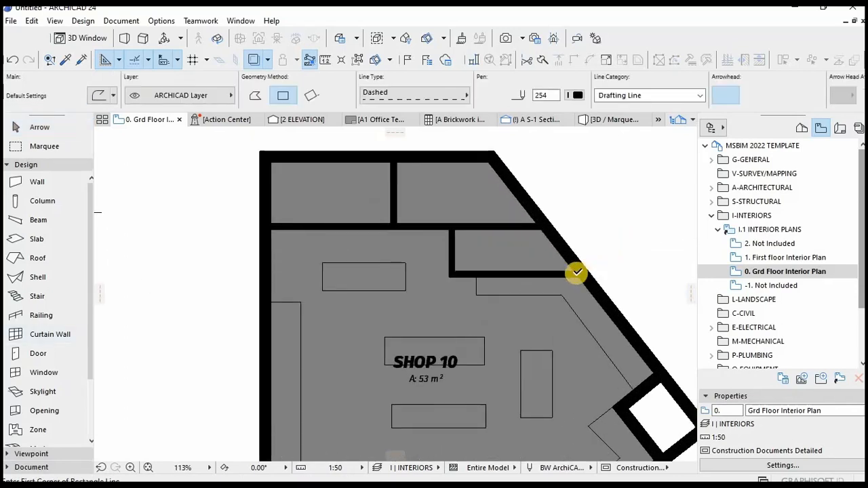
left_click(256, 99)
left_click(576, 274)
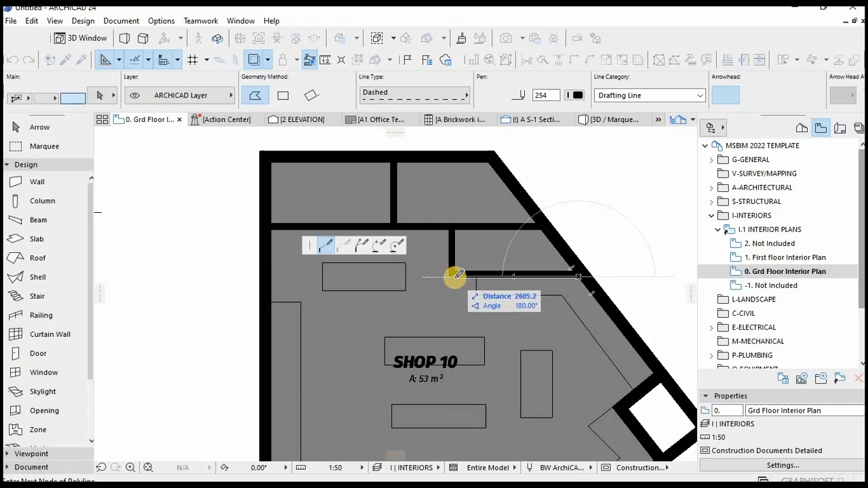
key("Tab")
type("210")
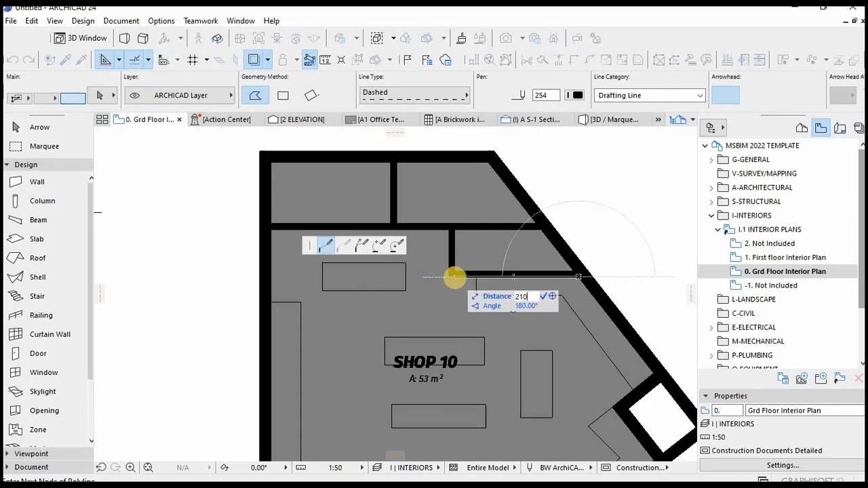
type("0")
key("Return")
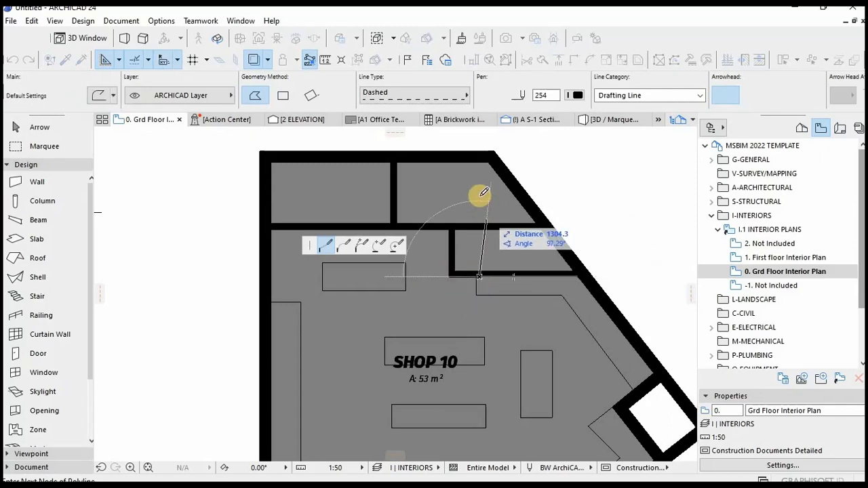
double_click(479, 196)
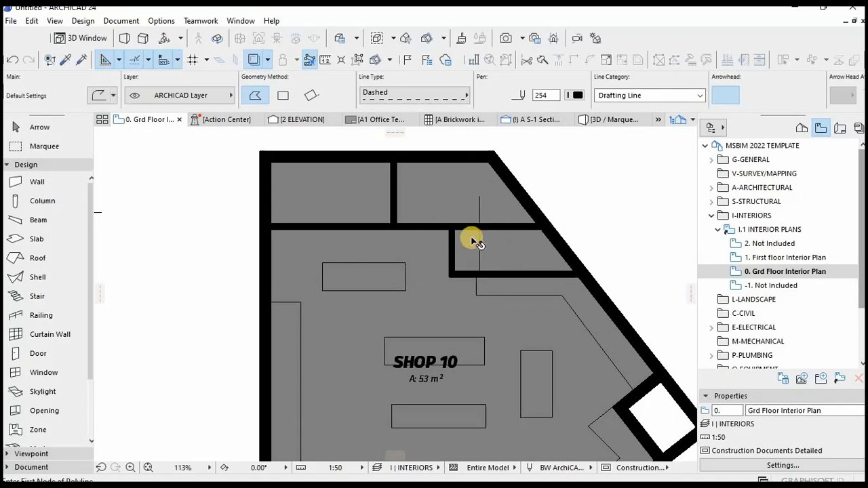
key("Escape")
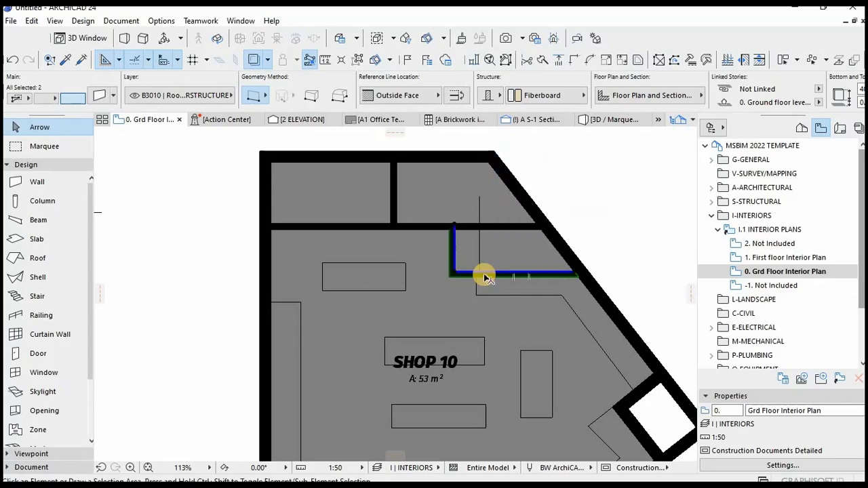
Step: Move the small room's vertical fiberboard wall right onto the vertical guide line and delete the guide
key("Escape")
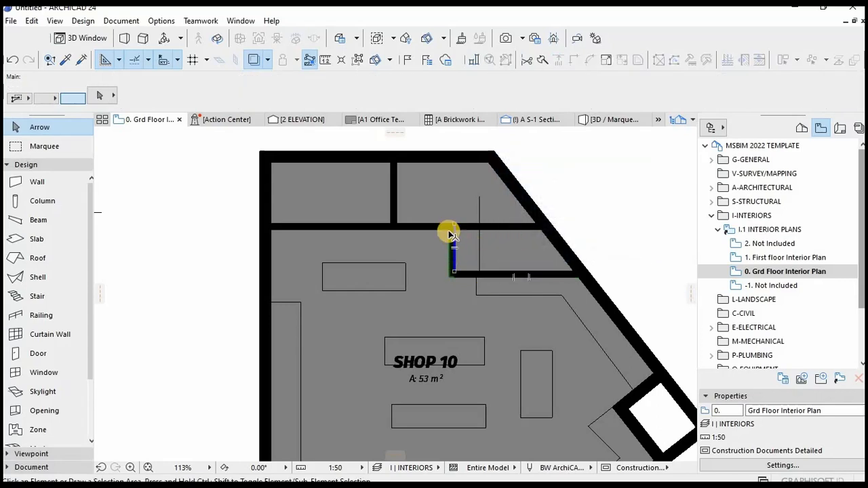
key("ctrl+d")
left_click(454, 224)
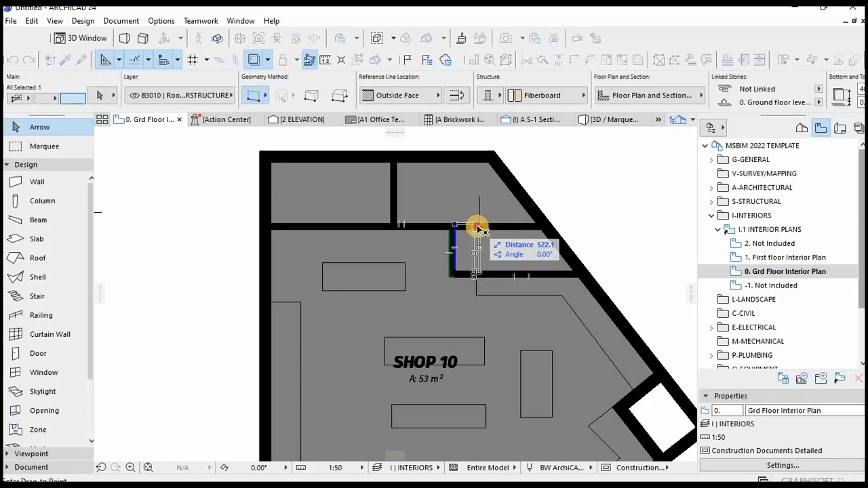
left_click(478, 210)
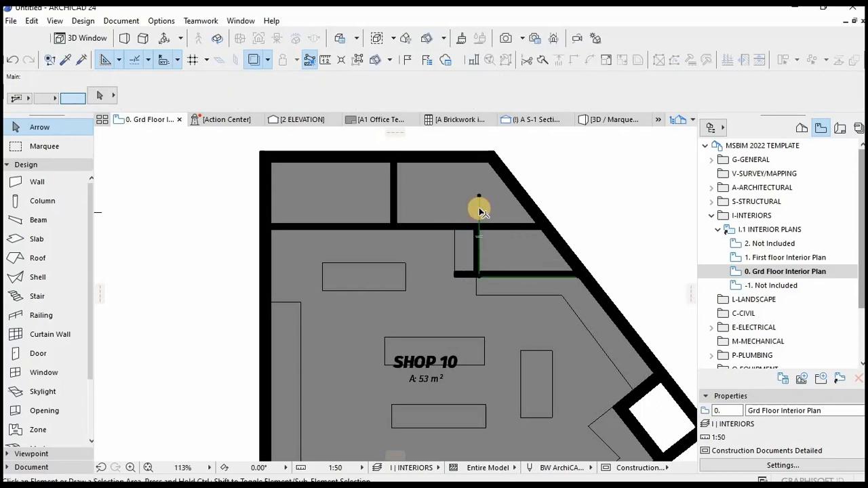
key("Delete")
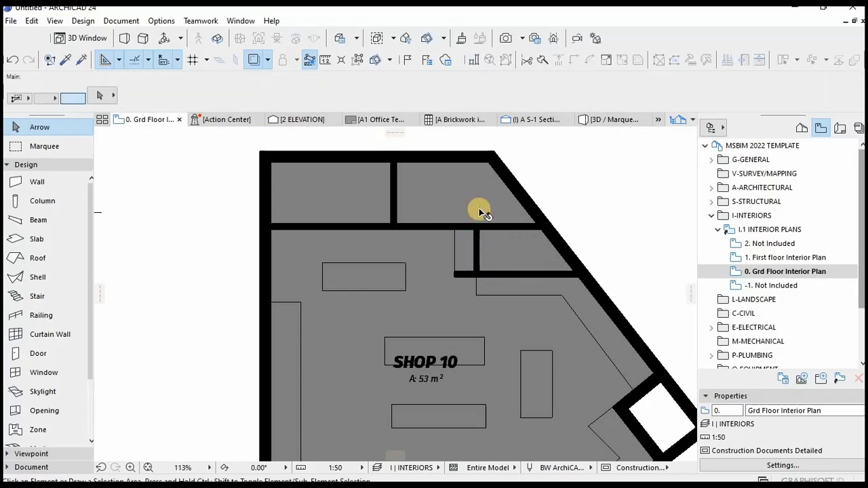
Step: Trim the small room's lower partition to a corner with the moved vertical wall and delete the leftover outline
left_click(467, 272, "shift")
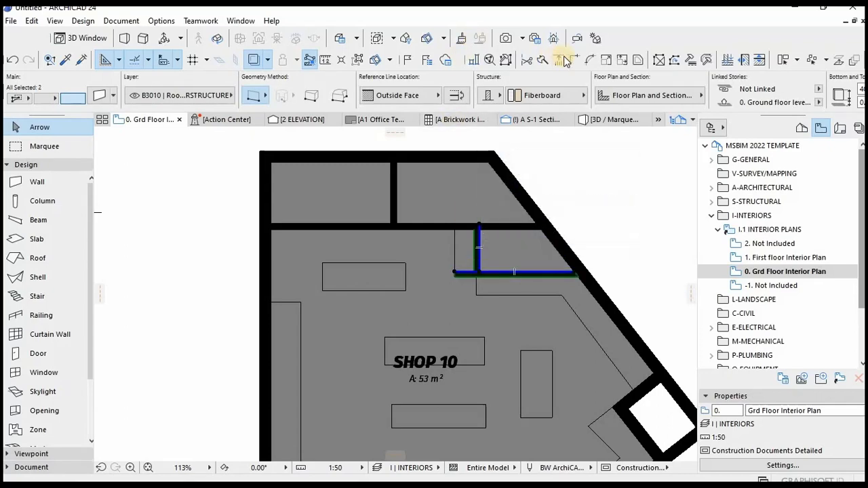
left_click(451, 254)
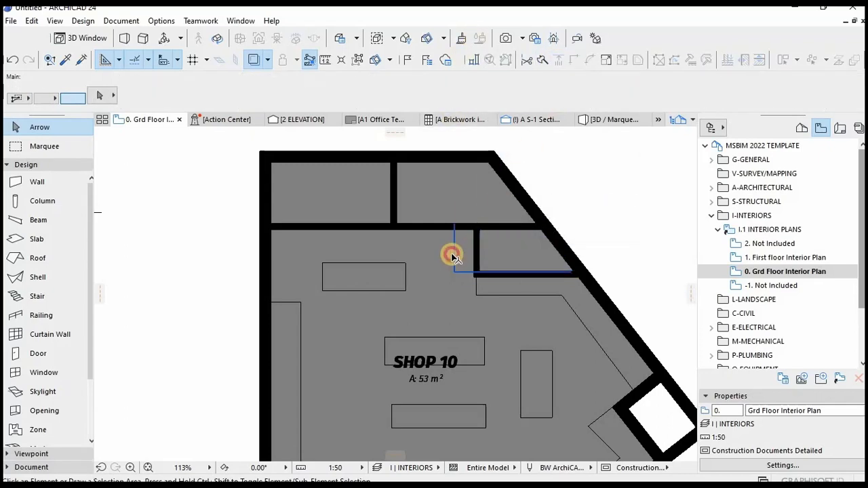
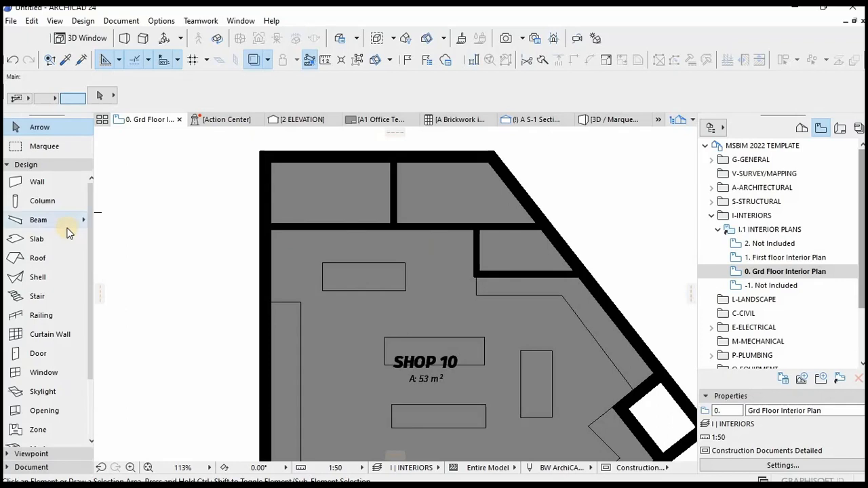
key("p")
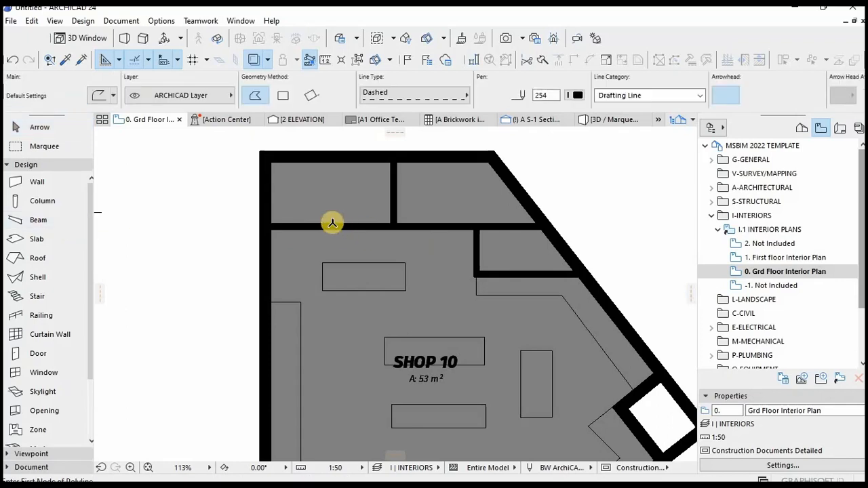
left_click(270, 230)
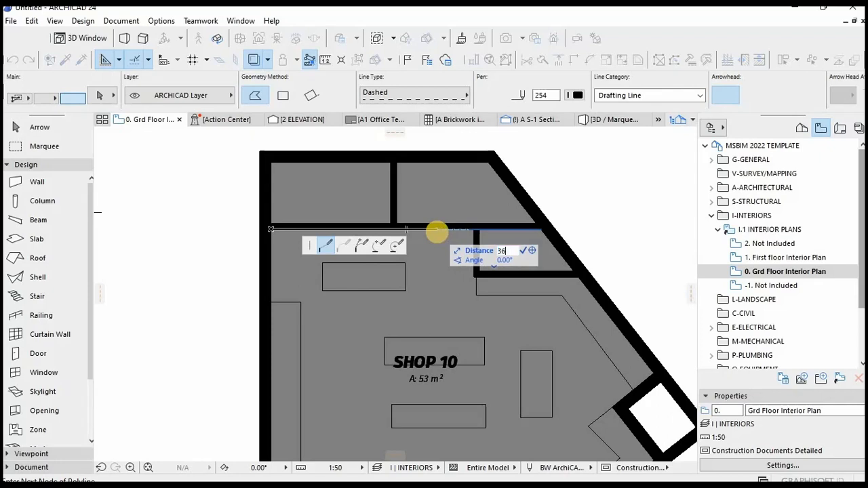
type("3600")
key("Return")
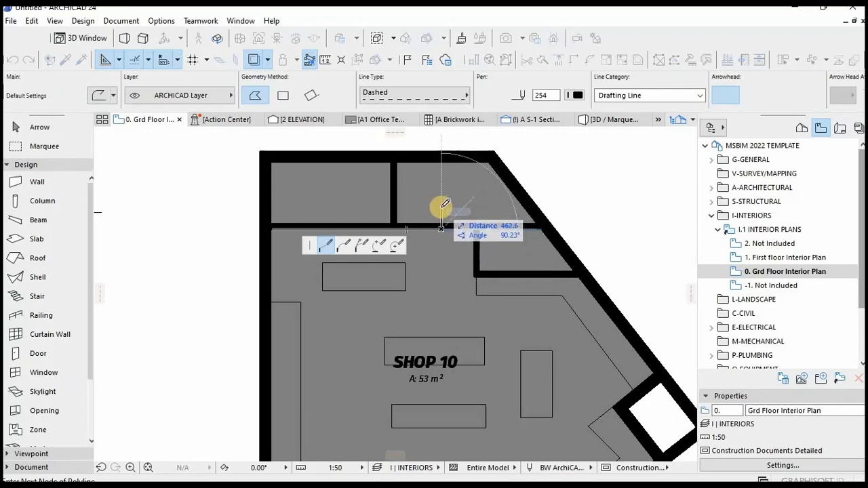
key("Escape")
key("Escape")
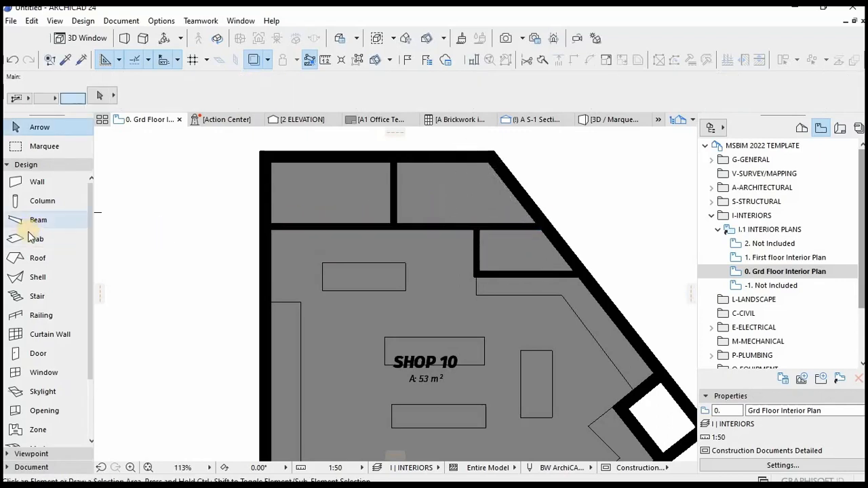
Step: Set the default door to Door 24 from the Hinged Doors 24 library folder
left_click(40, 354)
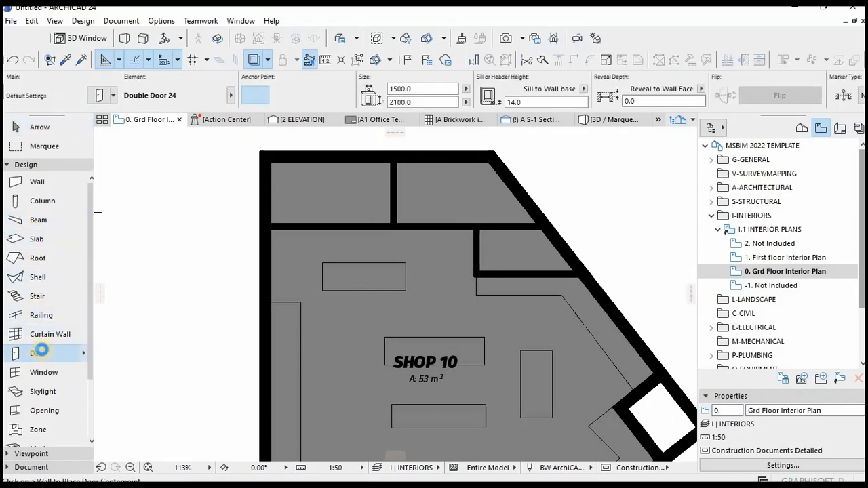
double_click(42, 347)
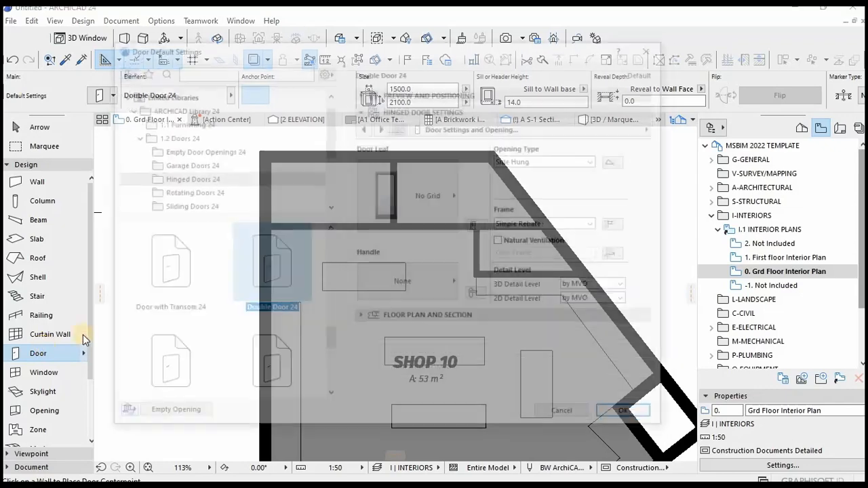
scroll(167, 332, "up", 5)
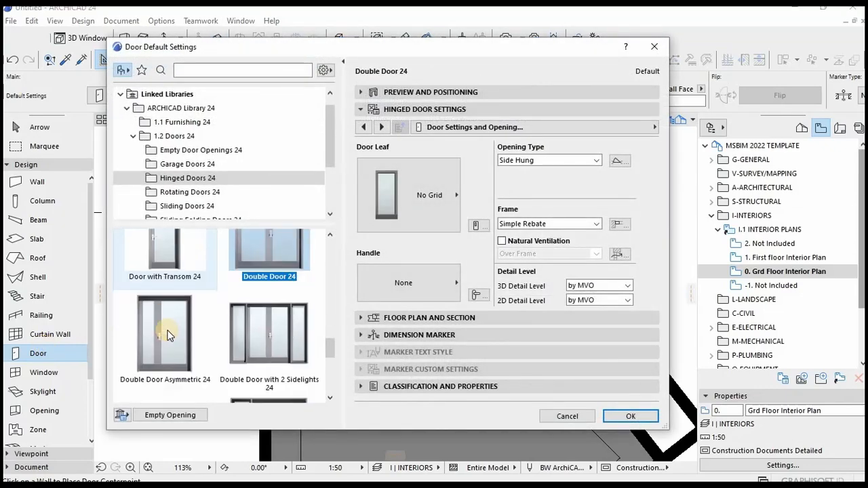
scroll(195, 326, "up", 3)
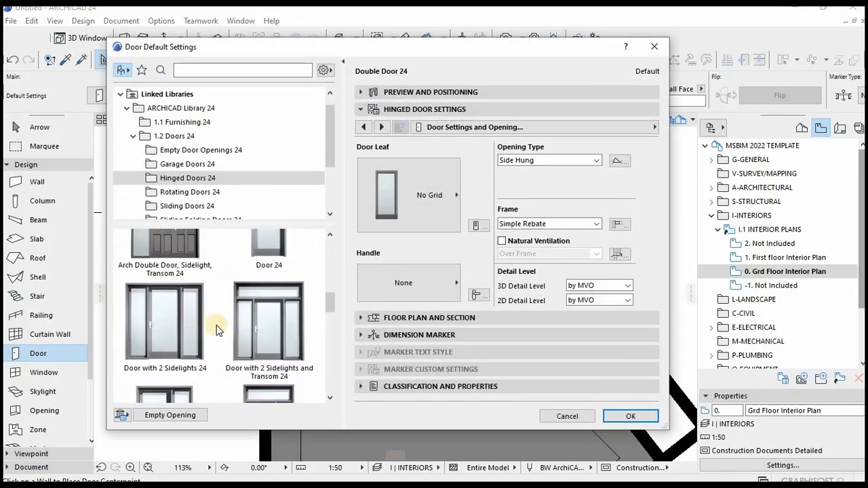
left_click(265, 329)
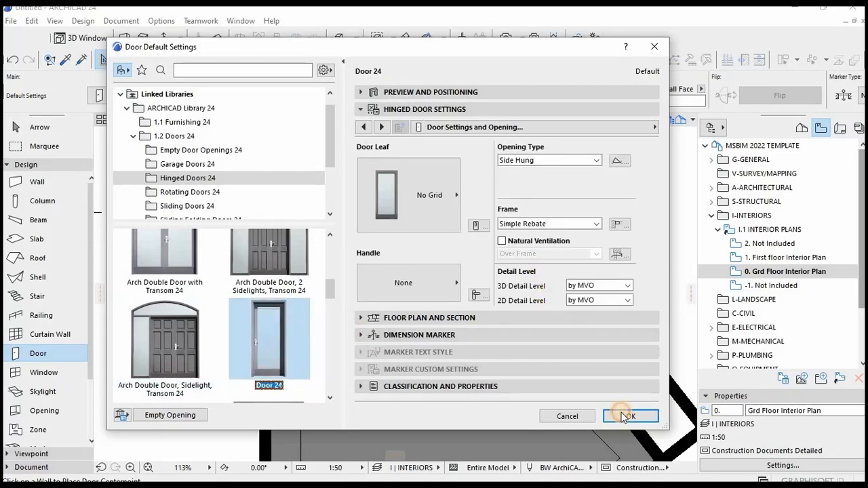
left_click(629, 416)
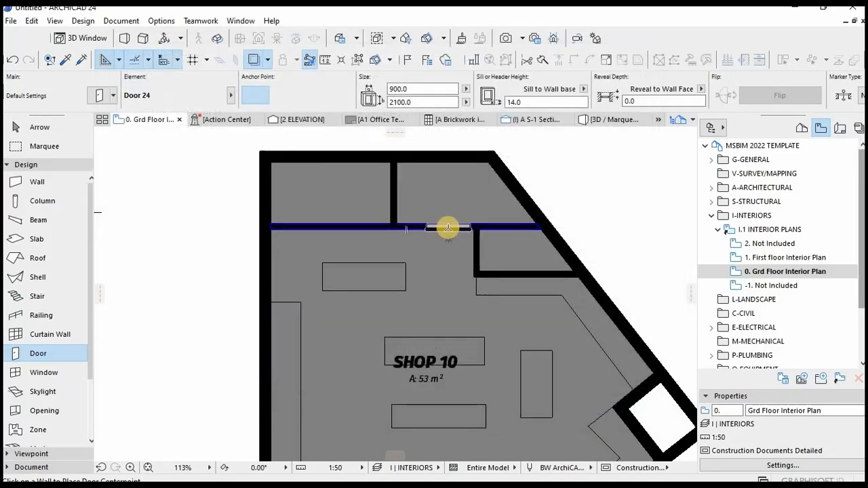
Step: Place 900 by 2100 mm doors in the horizontal partition, the small room's vertical wall and the upper dividing wall, swinging into the rooms
left_click(447, 228)
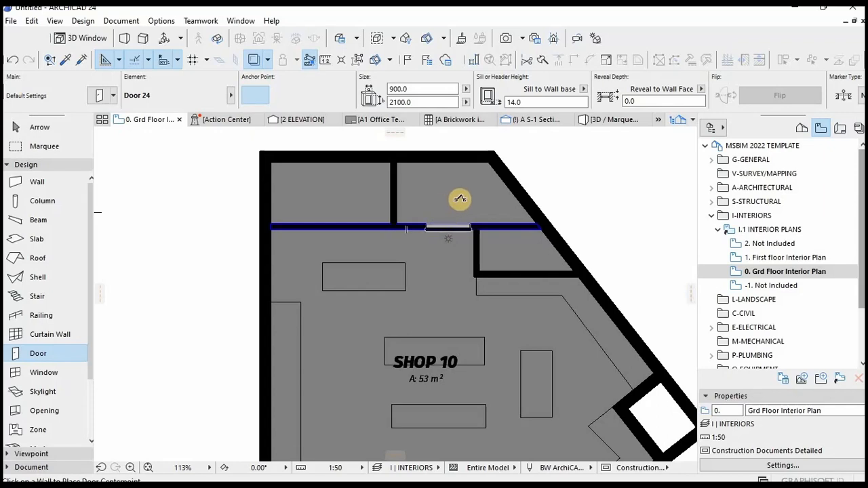
left_click(506, 205)
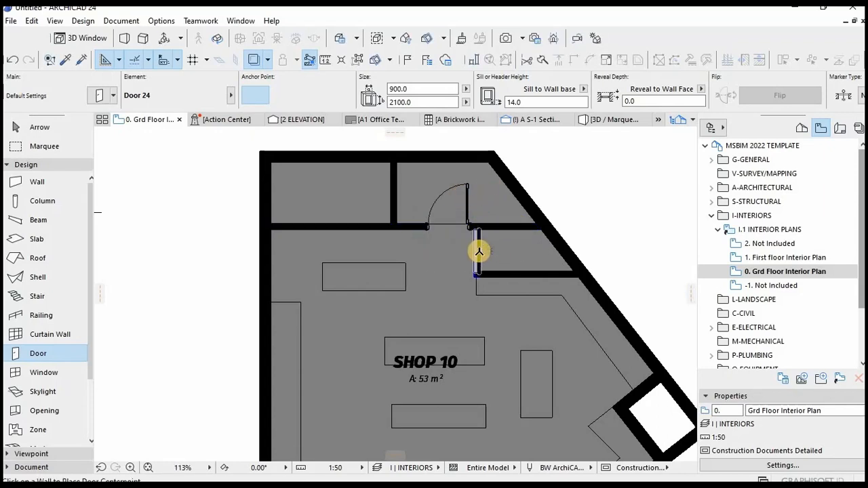
left_click(481, 252)
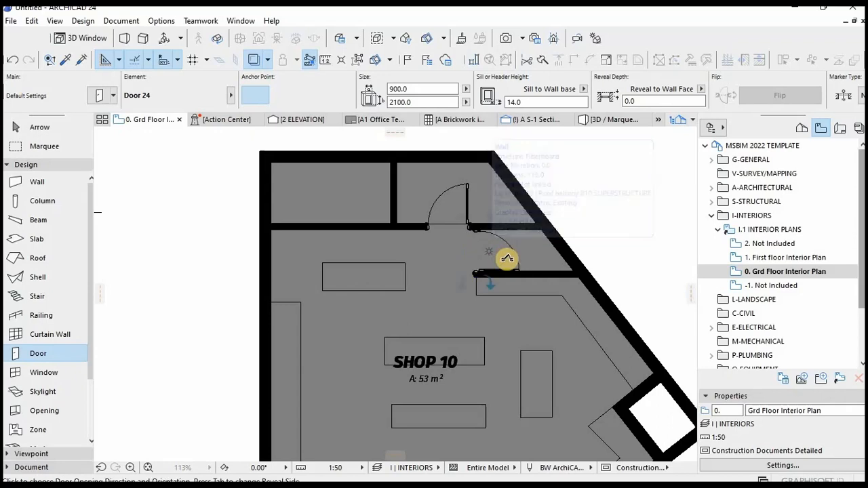
left_click(488, 269)
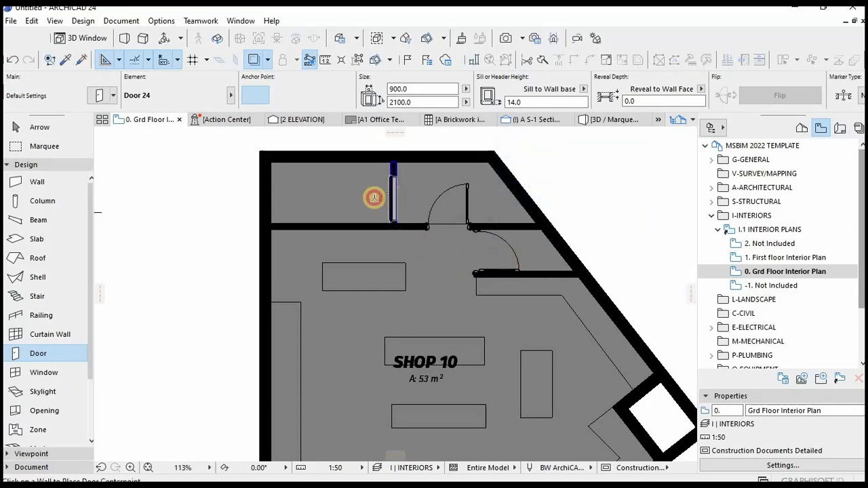
left_click(364, 175)
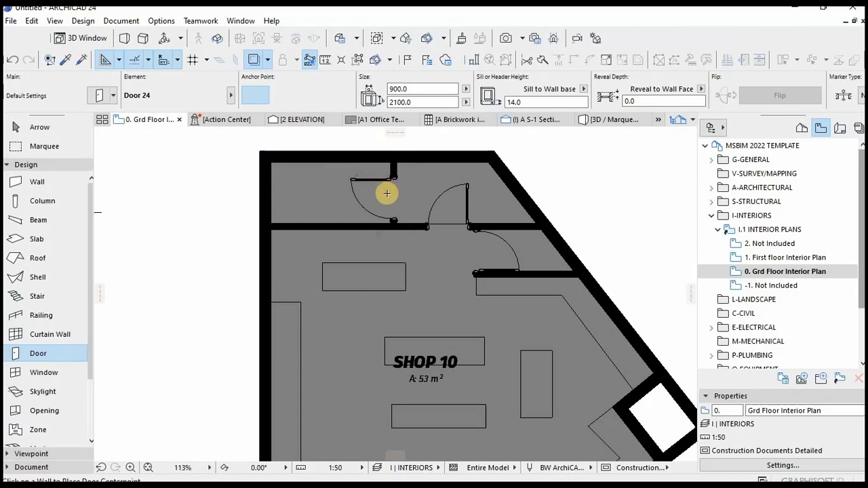
key("Escape")
Step: Change the door in the upper dividing wall to Rectangular Door Opening 24 from Empty Door Openings 24
left_click(394, 206)
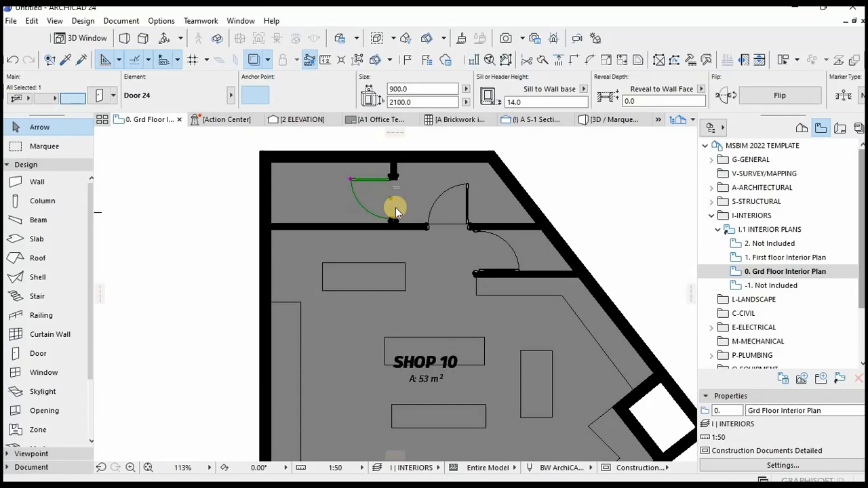
double_click(395, 208)
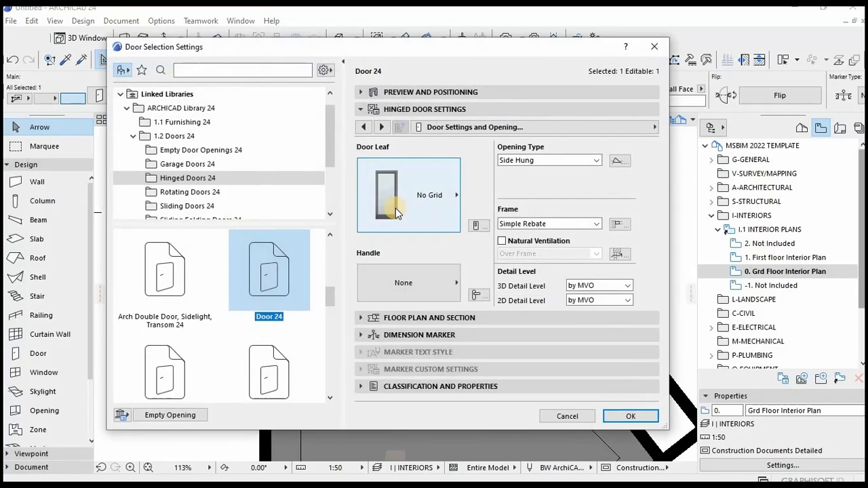
left_click(173, 150)
scroll(179, 350, "down", 1)
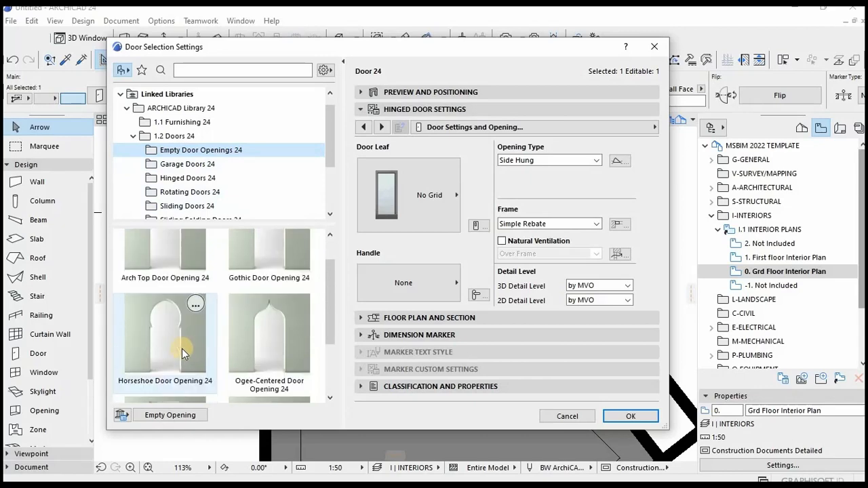
scroll(179, 352, "down", 2)
left_click(175, 355)
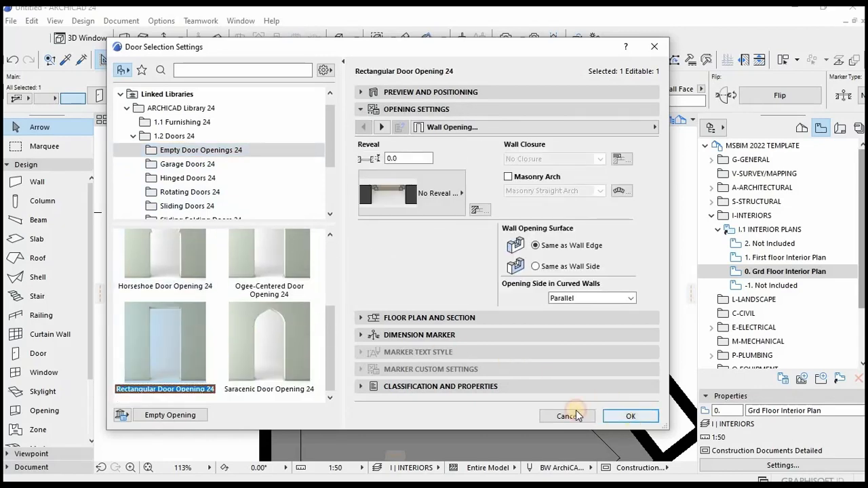
left_click(575, 416)
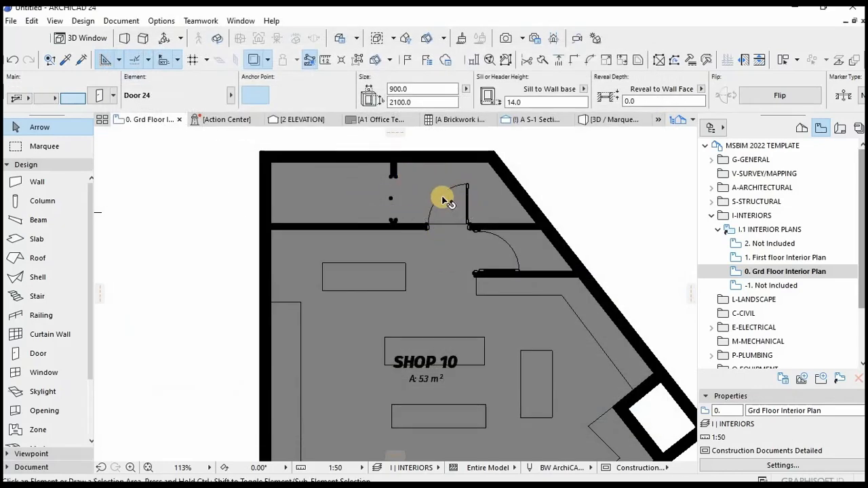
key("Escape")
Step: Draw a polyline from the dividing wall's upper stub about 1720 mm right, then about 1220 mm parallel to the slanted wall to the horizontal partition
scroll(398, 164, "up", 2)
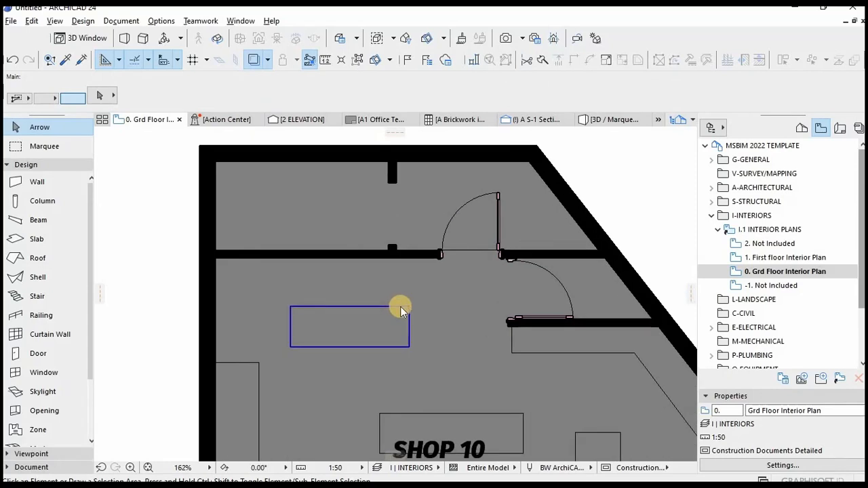
left_click(400, 305, "alt")
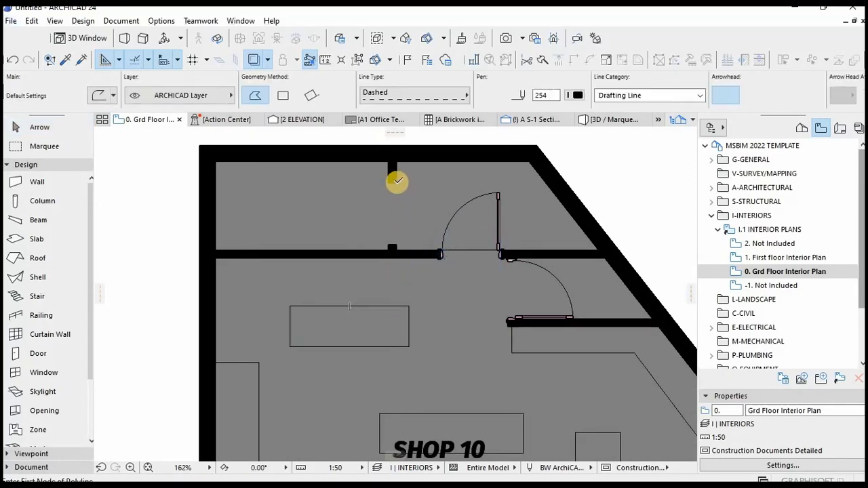
left_click(397, 181)
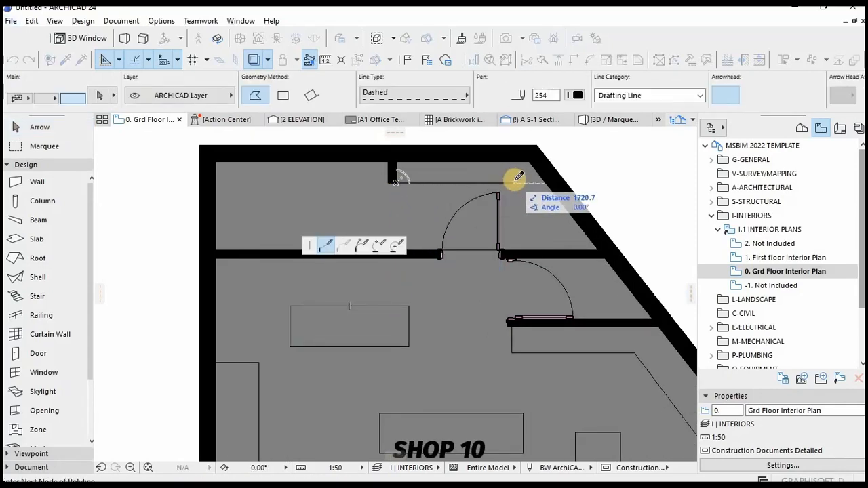
left_click(513, 182)
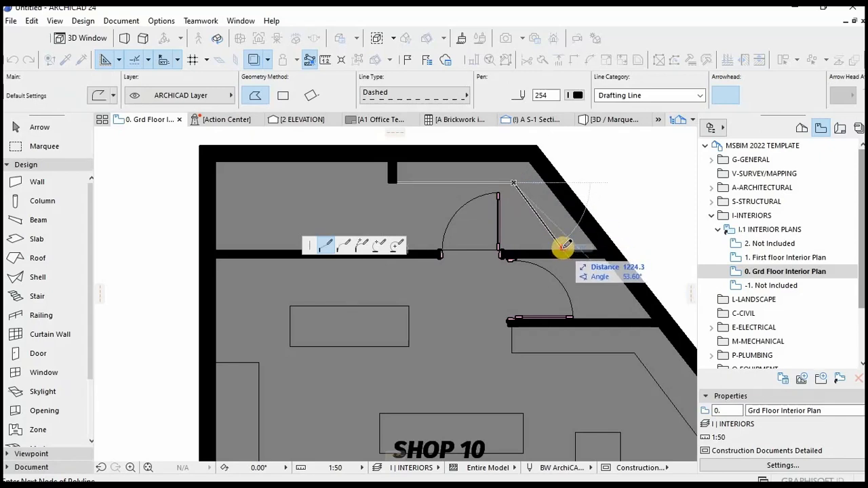
left_click(559, 248)
left_click(559, 248)
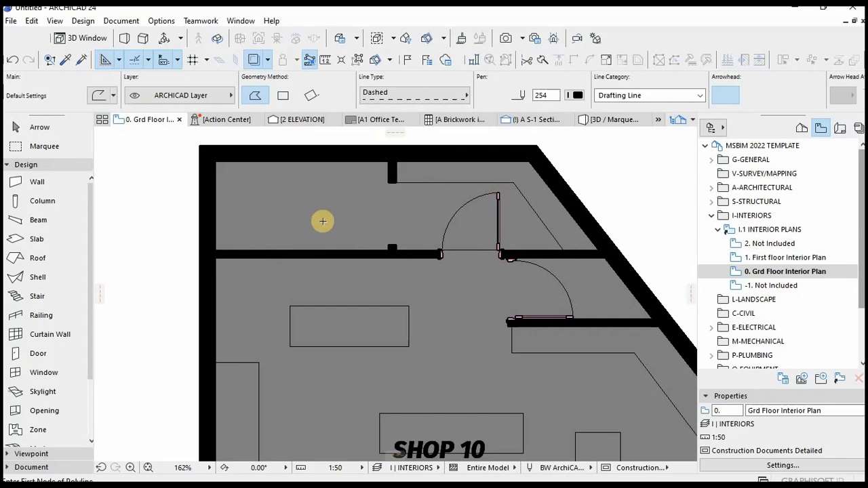
Step: Move the small room's lower fiberboard wall down by one wall thickness, clear of the open door leaf
scroll(496, 309, "down", 2)
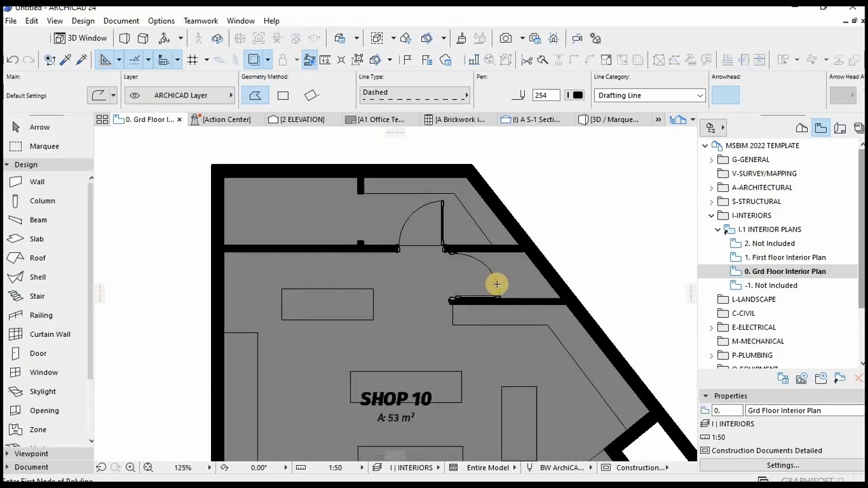
scroll(523, 291, "up", 5)
scroll(419, 221, "down", 2)
scroll(420, 224, "up", 2)
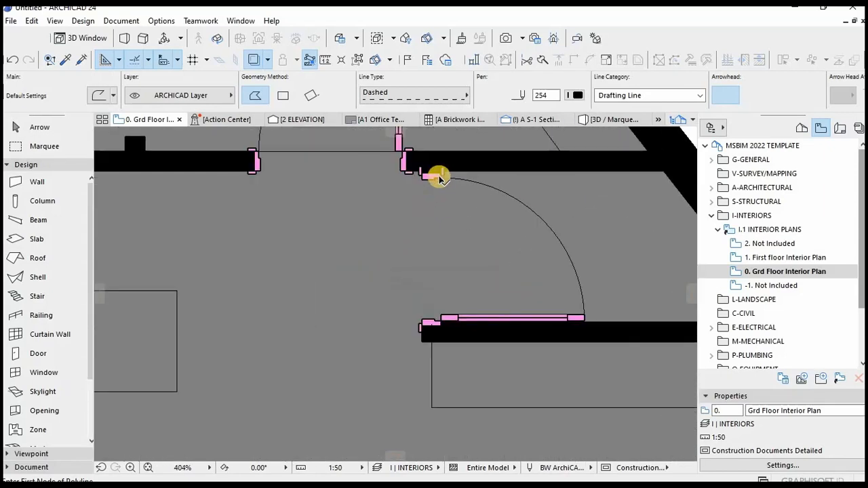
key("Escape")
scroll(421, 231, "down", 1)
scroll(456, 305, "up", 1)
left_click(457, 303)
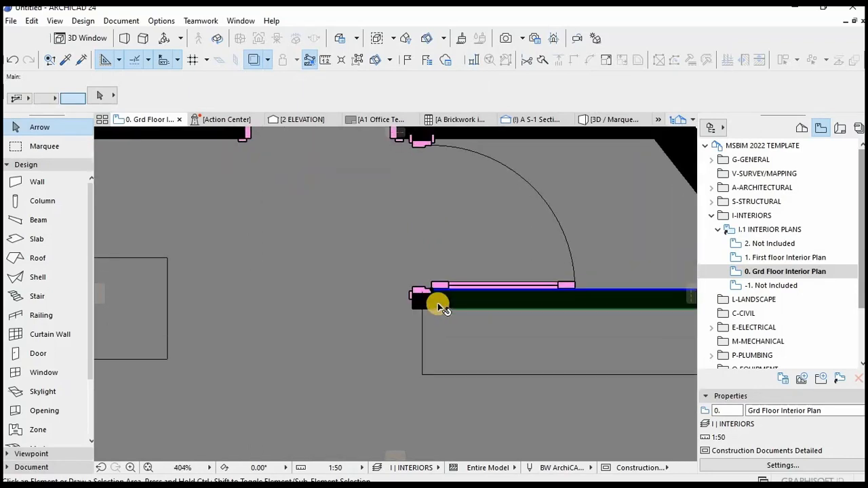
key("ctrl+d")
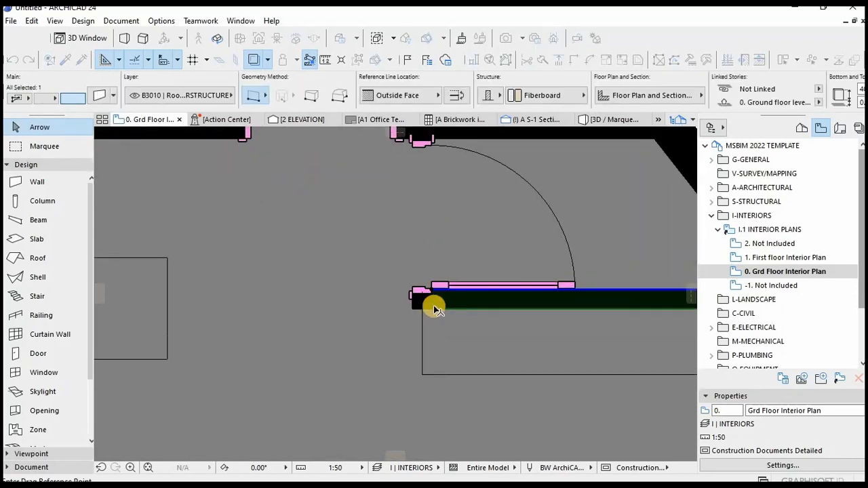
left_click(432, 291)
left_click(432, 310)
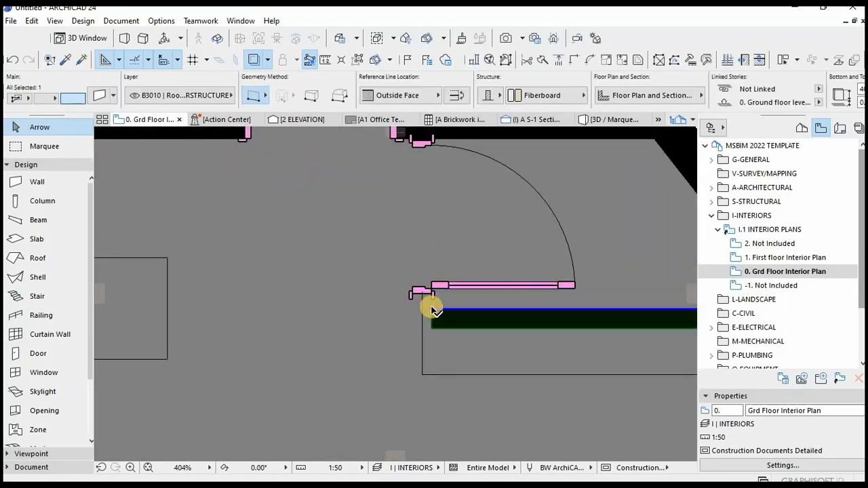
left_click(423, 144)
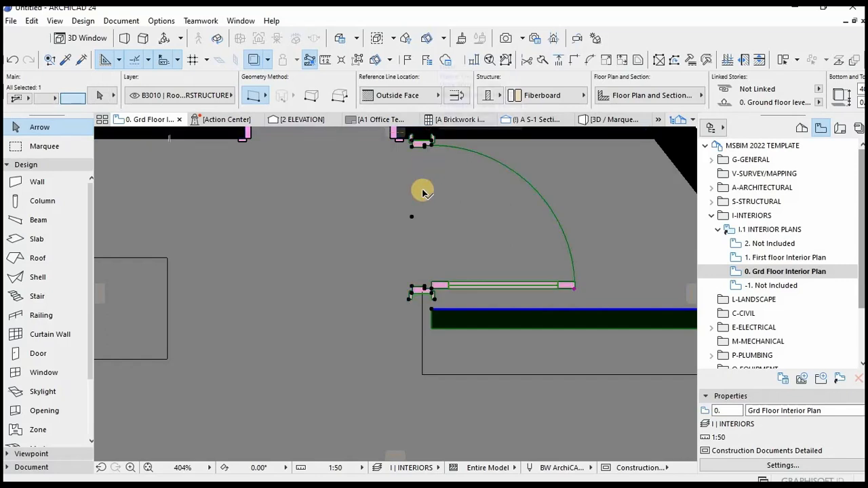
scroll(441, 323, "up", 4)
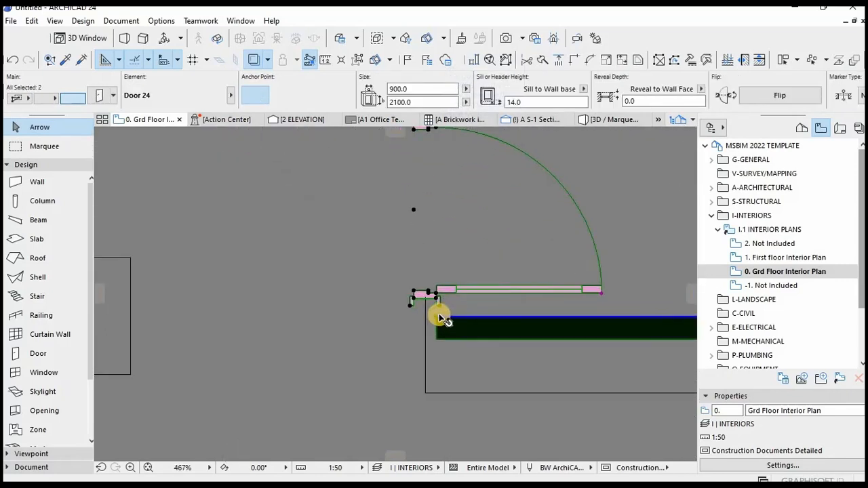
key("Escape")
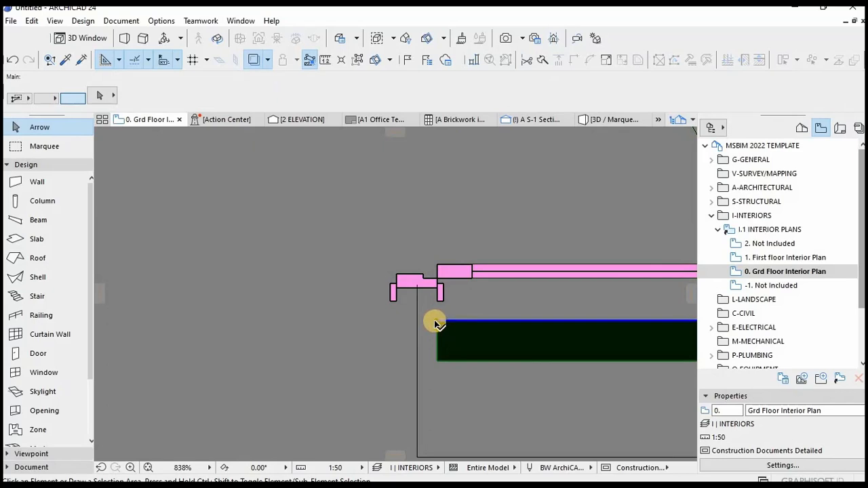
Step: Move the small room's lower wall back up by about half its thickness, up to the door frame
left_click(435, 321)
key("ctrl+d")
left_click(436, 321)
left_click(436, 302)
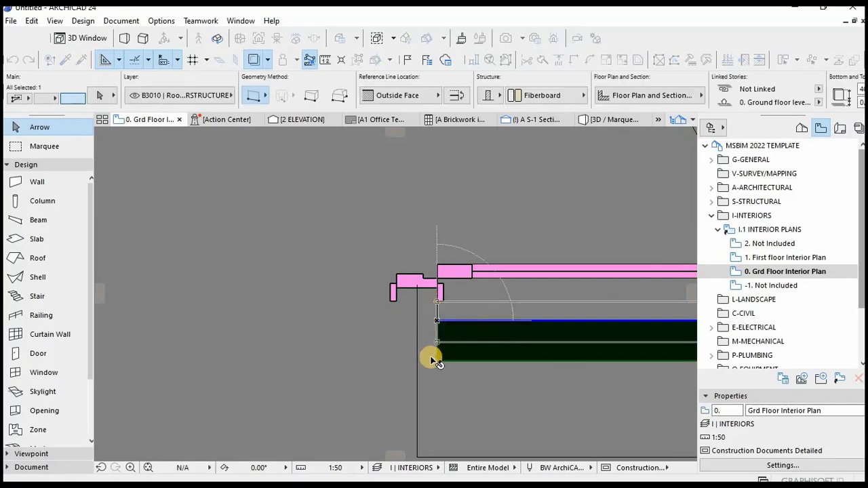
Step: Intersect the small room's lower wall with its vertical door wall to close their corner
scroll(431, 358, "down", 5)
scroll(428, 198, "up", 3)
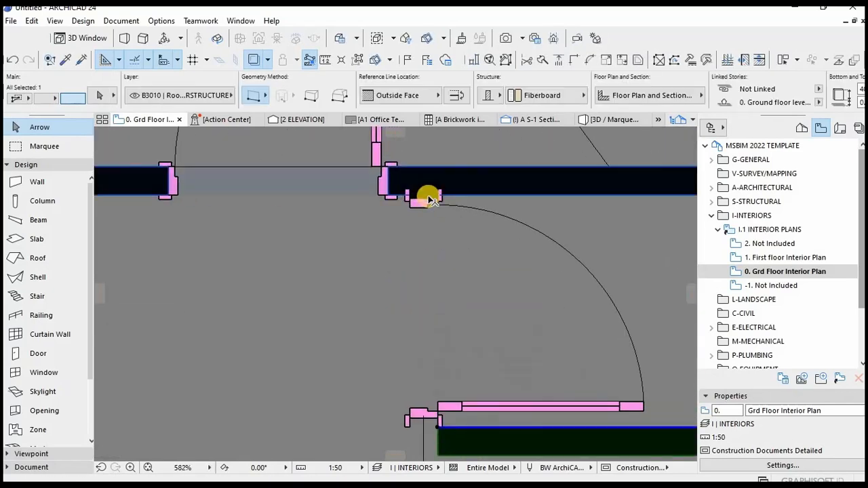
left_click(527, 60)
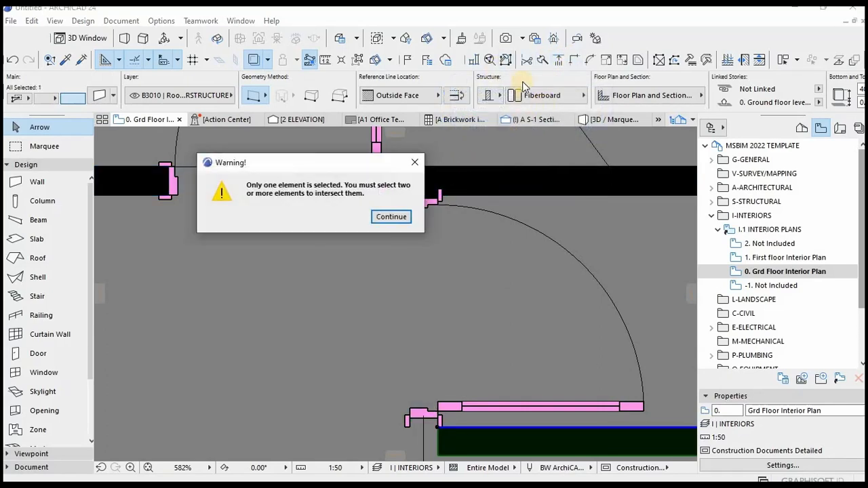
left_click(415, 163)
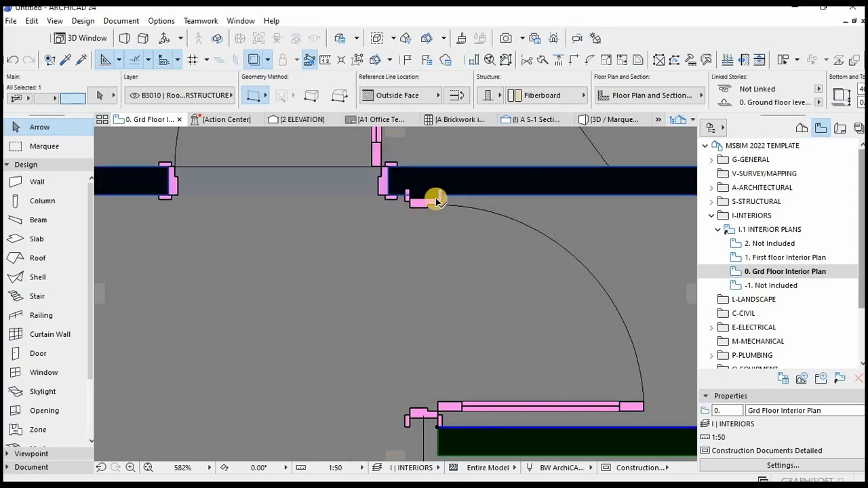
left_click(434, 198, "shift")
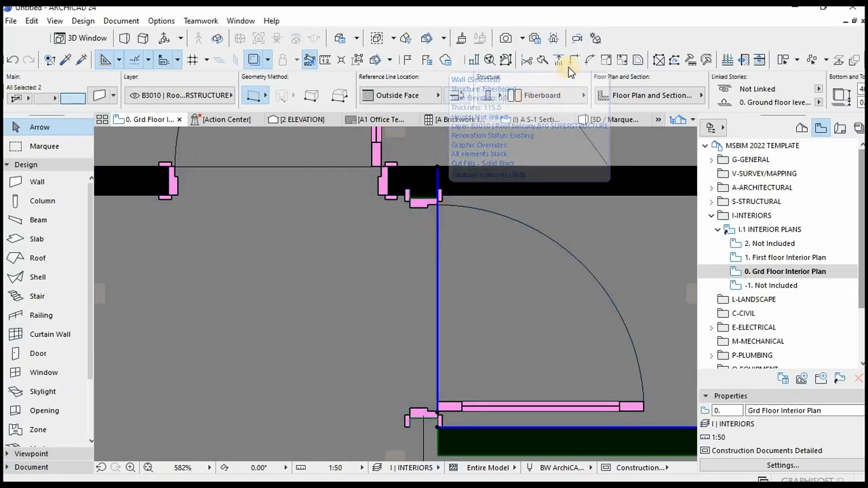
scroll(378, 325, "down", 4)
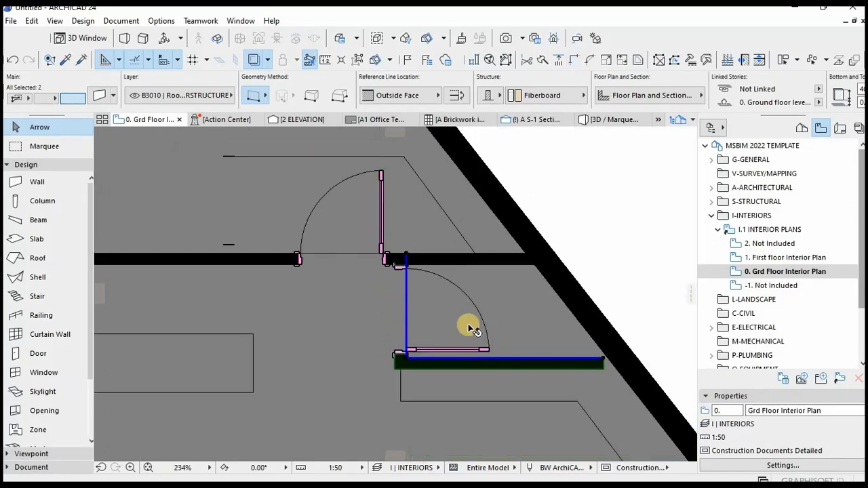
key("Escape")
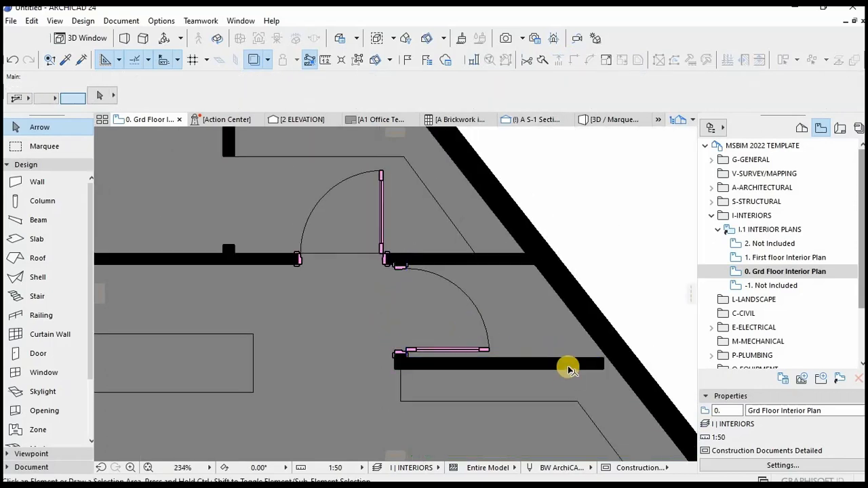
Step: Stretch the free end of the small room's lower wall to meet the slanted brick wall
left_click(610, 359)
left_click(613, 359)
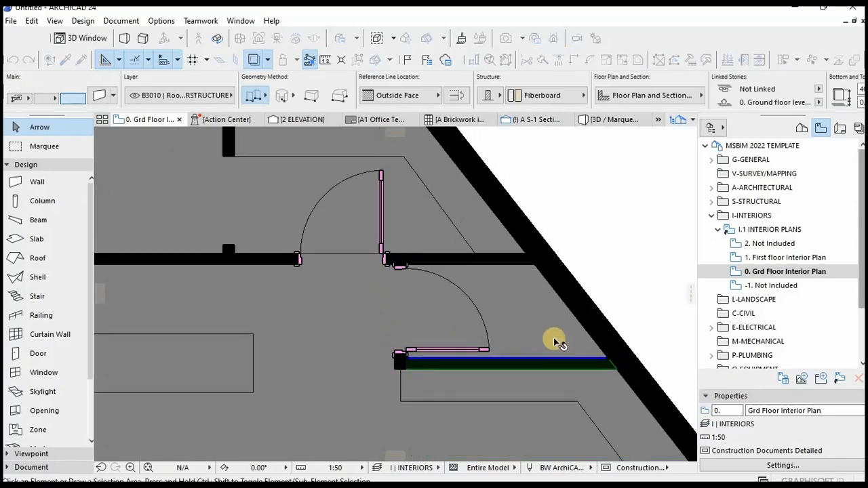
key("Escape")
scroll(536, 319, "down", 4)
key("Escape")
scroll(486, 284, "down", 3)
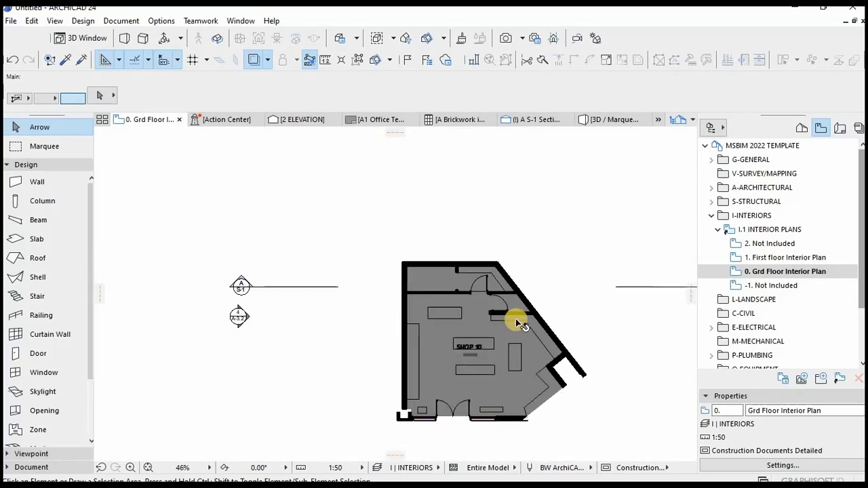
Step: Offset the horizontal edge of the furniture polyline below the small room slightly downward, away from the moved wall
scroll(514, 316, "up", 3)
left_click(500, 299)
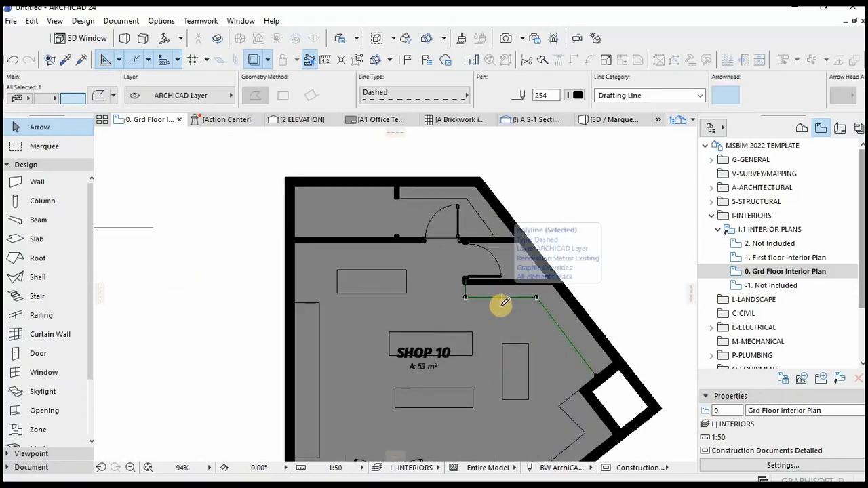
left_click(500, 298)
left_click(526, 305)
key("Escape")
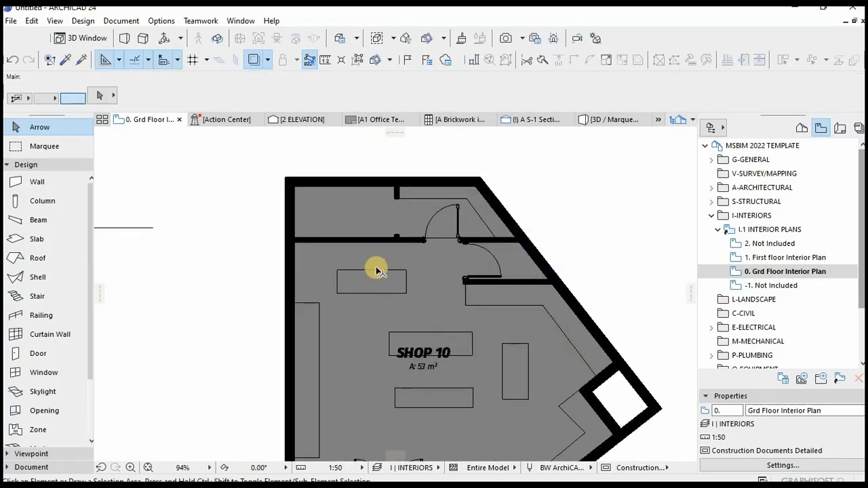
Step: Offset the SHOP 10 zone's upper edge down about 1415 mm to the lower face of the horizontal partition
scroll(384, 283, "down", 3)
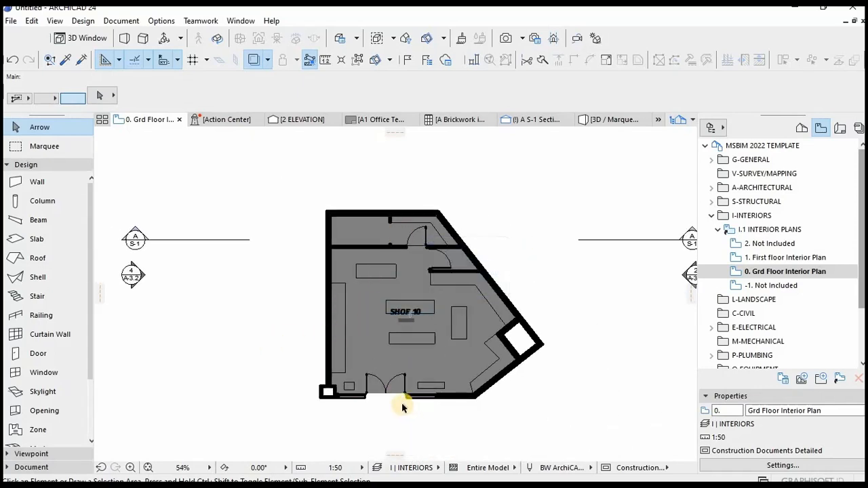
scroll(380, 386, "up", 2)
scroll(294, 306, "down", 4)
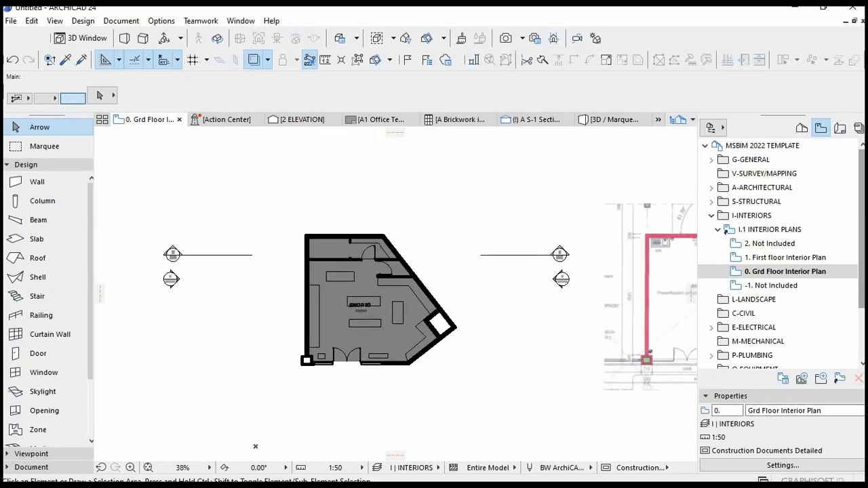
scroll(400, 307, "up", 5)
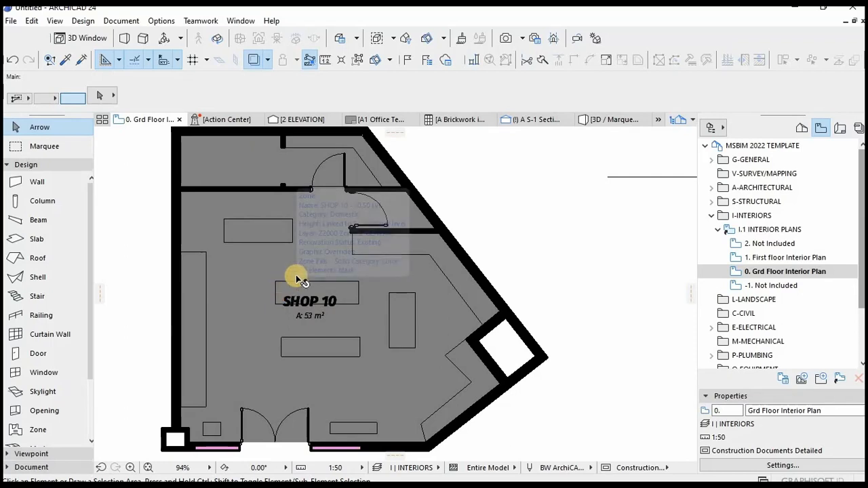
left_click(299, 316)
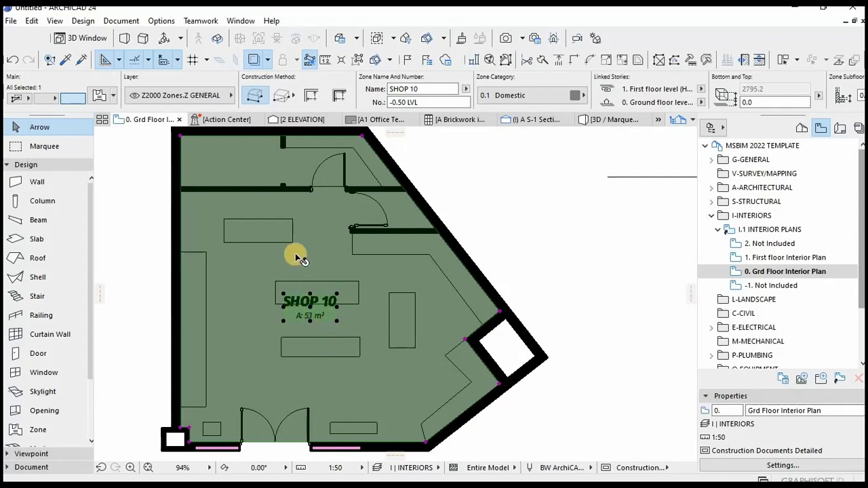
scroll(318, 260, "down", 2)
scroll(247, 182, "up", 3)
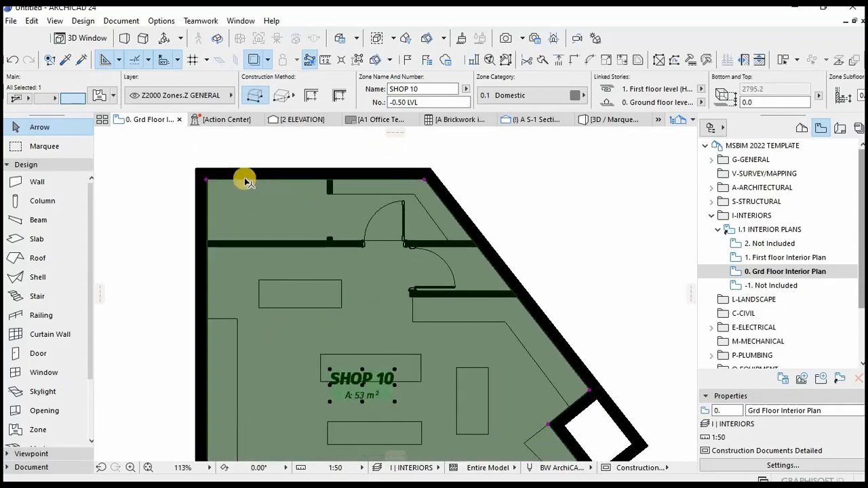
left_click(245, 179)
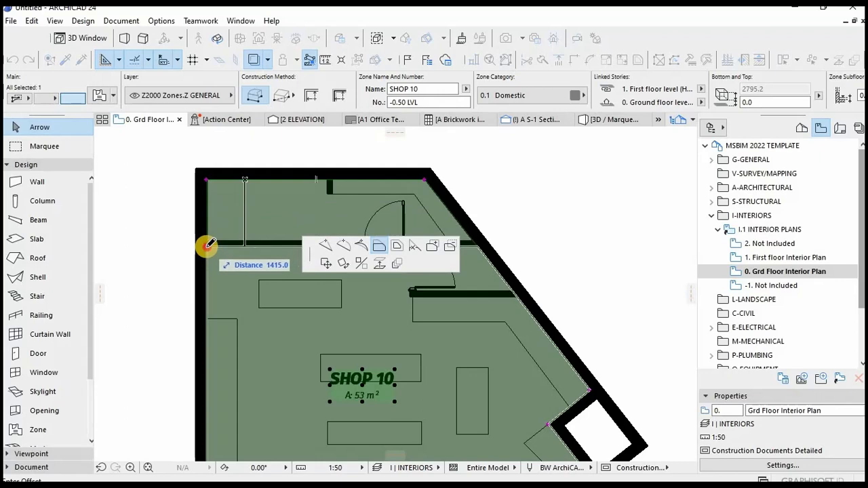
left_click(212, 249)
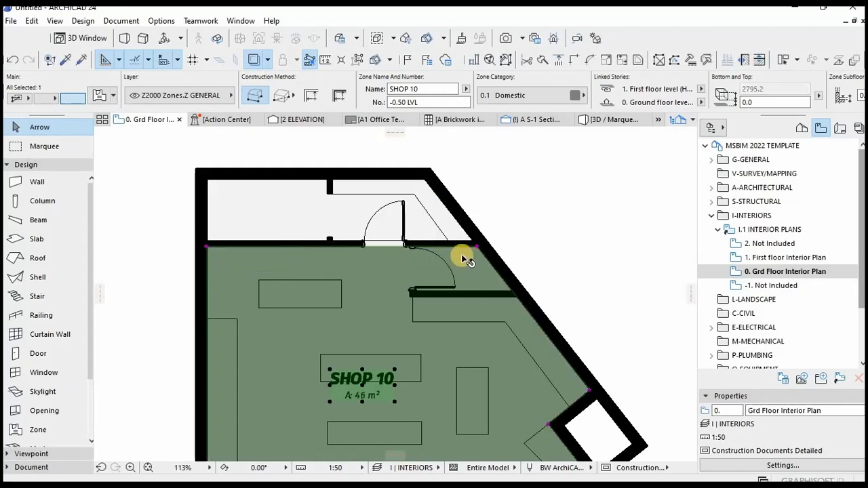
Step: Move the zone's corner at the slanted wall about 1447 mm along the partition to the small room's door wall
scroll(421, 253, "down", 5)
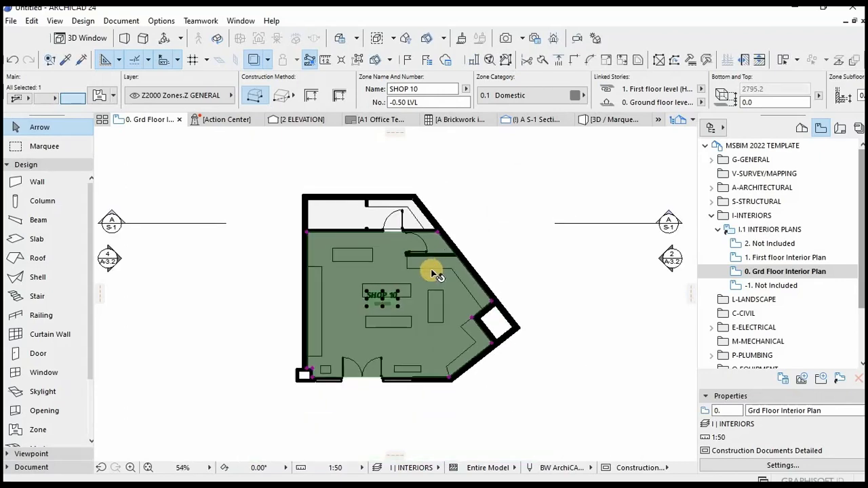
scroll(441, 248, "up", 4)
scroll(441, 215, "up", 5)
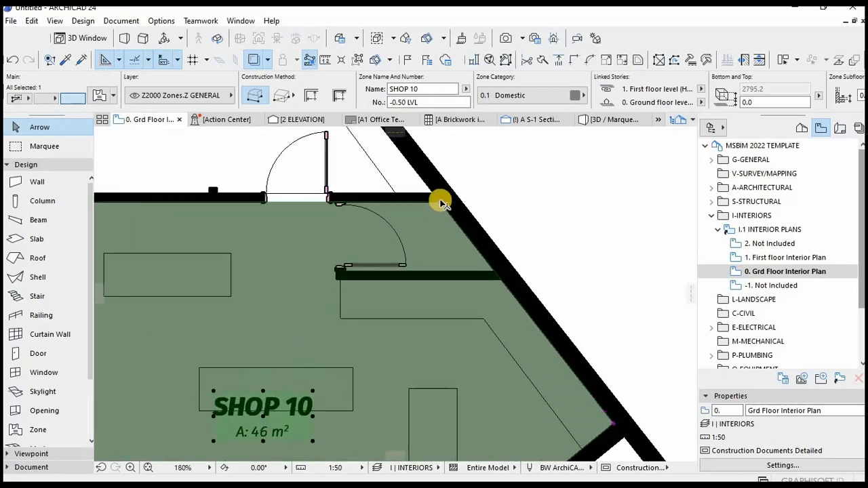
left_click(273, 196)
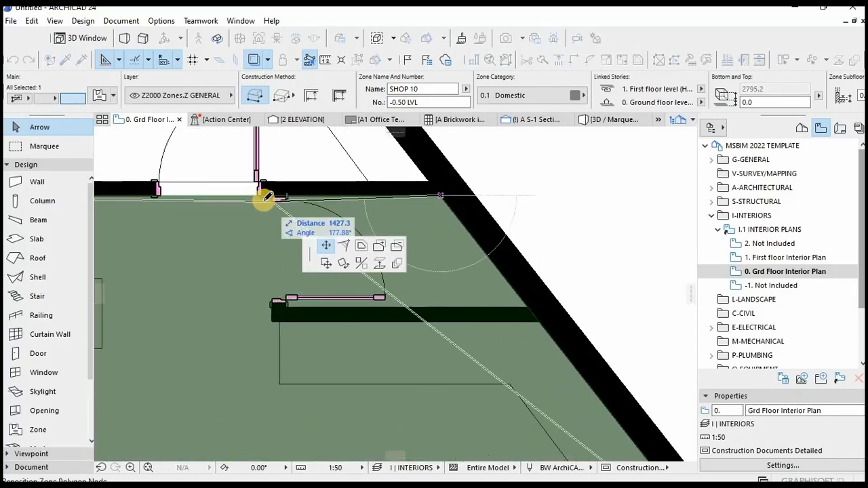
scroll(287, 188, "up", 5)
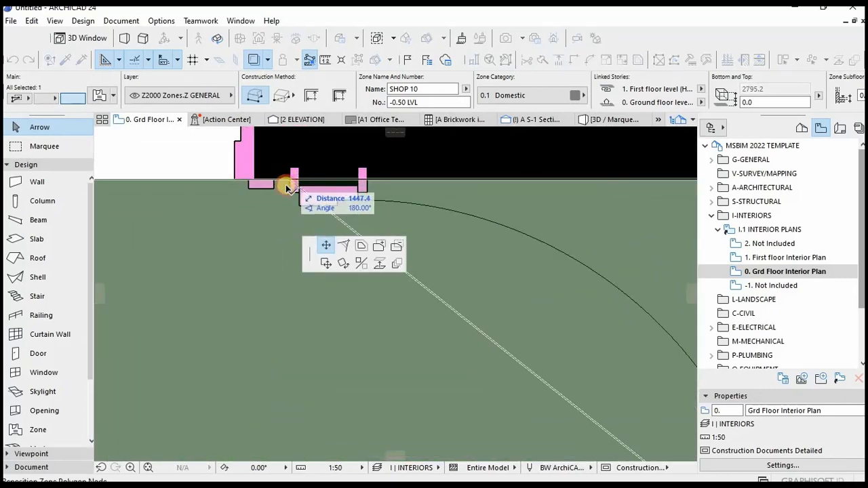
left_click(277, 187)
Step: Insert a node on the zone's diagonal edge and place it at the lower outer corner of the small room's walls
scroll(368, 272, "down", 7)
scroll(387, 267, "up", 3)
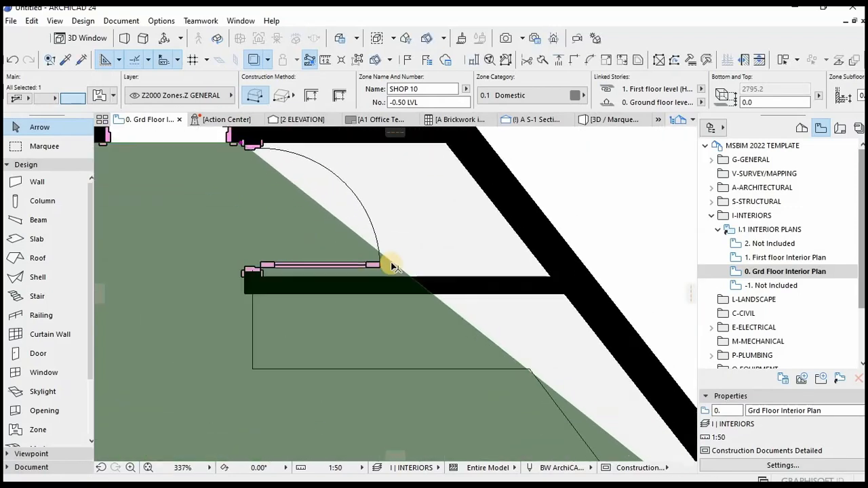
left_click(252, 277)
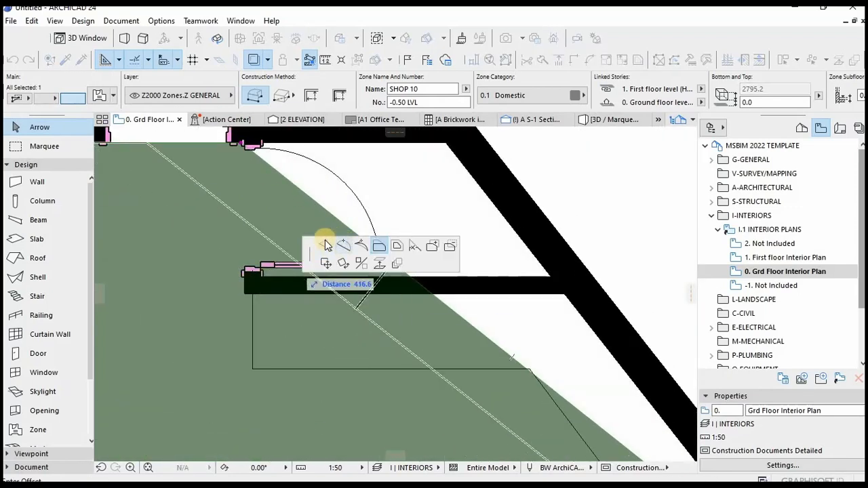
left_click(325, 246)
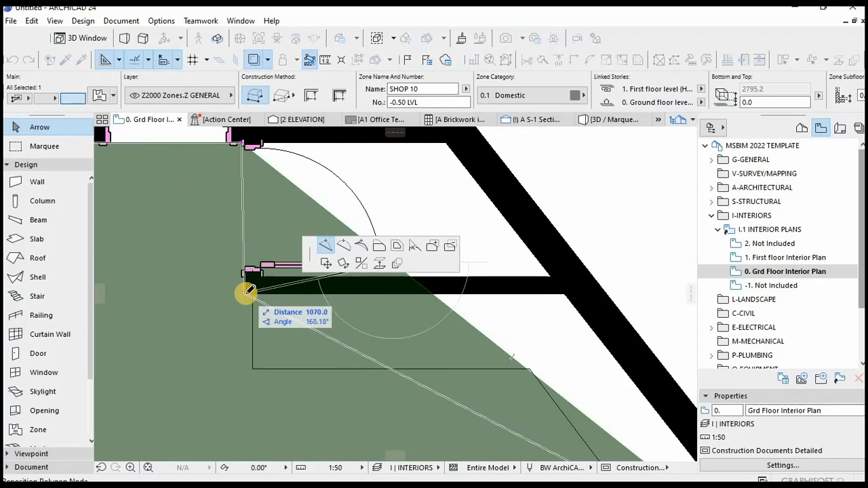
left_click(243, 216)
scroll(253, 137, "up", 4)
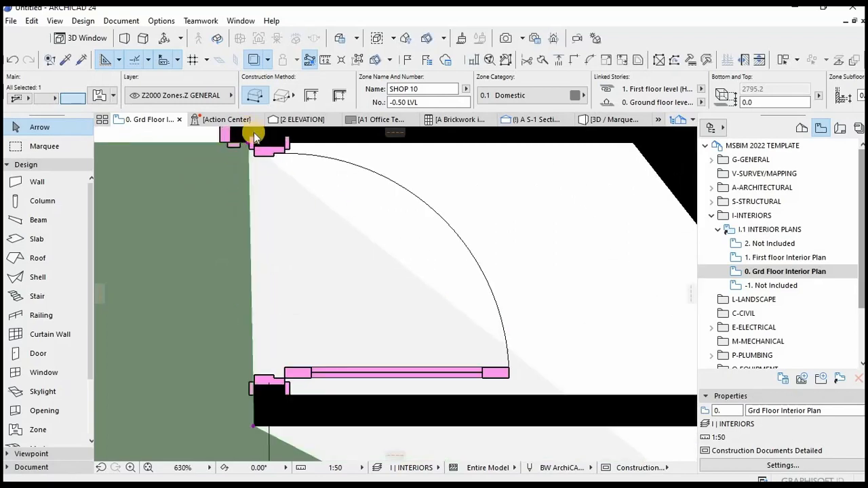
scroll(355, 252, "down", 5)
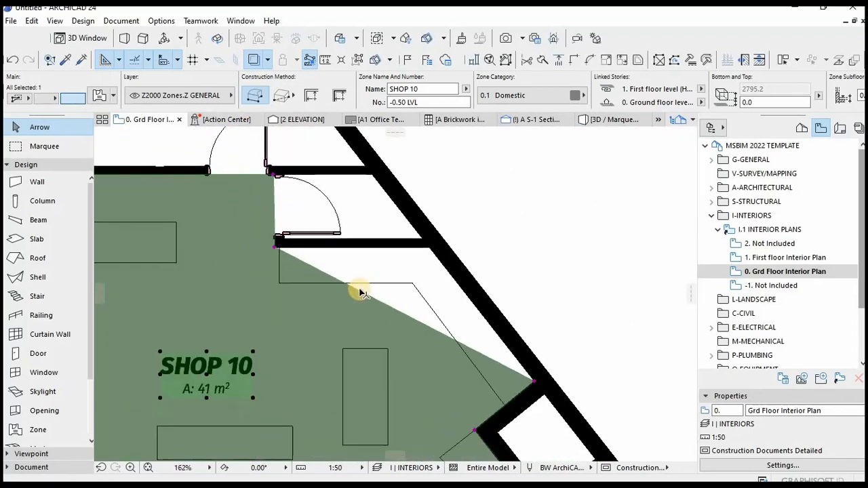
Step: Insert a node on the zone's diagonal edge and place it where the small room's lower wall meets the slanted wall
left_click(360, 291)
middle_click_drag(523, 309, 594, 331)
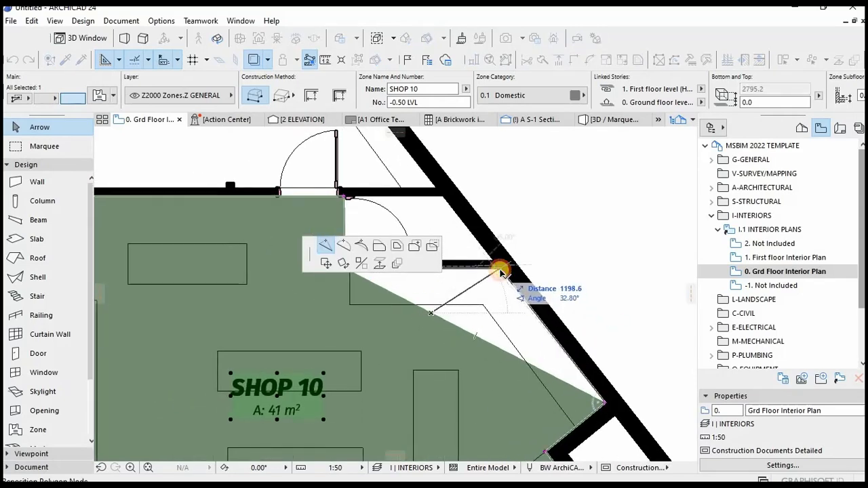
left_click(500, 270)
scroll(342, 224, "up", 10)
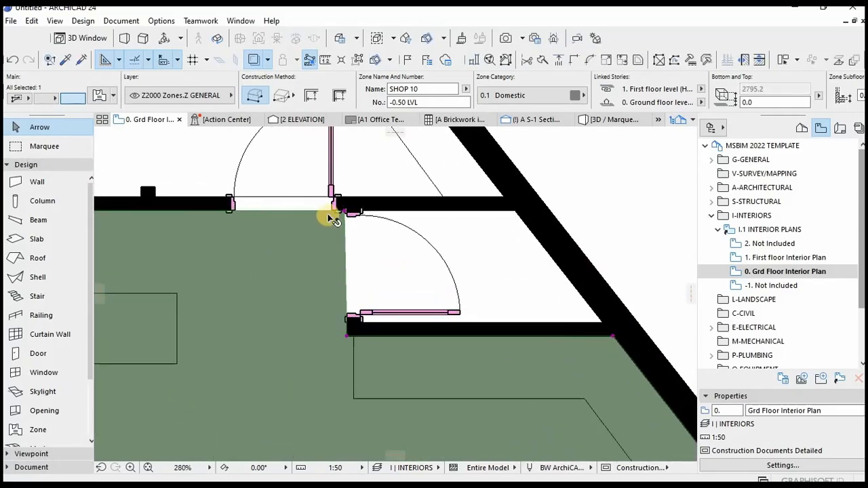
Step: Insert a node on the zone edge beside the small room's door and place it at the lower door frame's outer corner
scroll(371, 216, "down", 6)
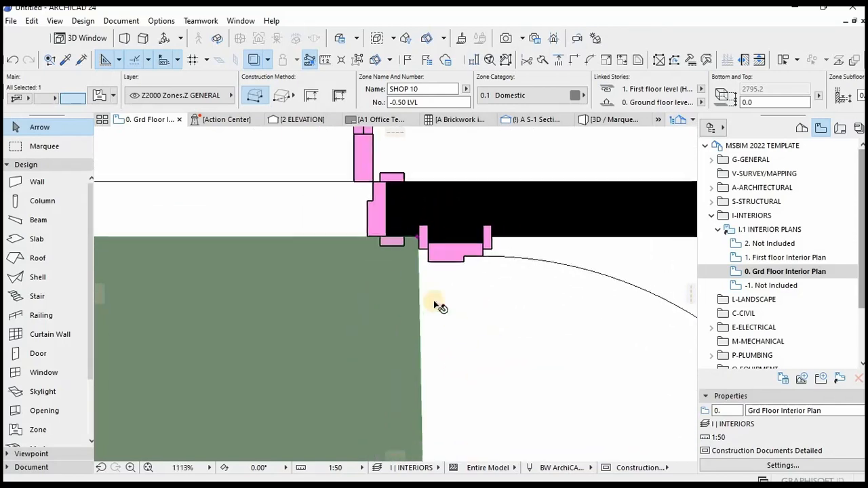
scroll(437, 410, "up", 10)
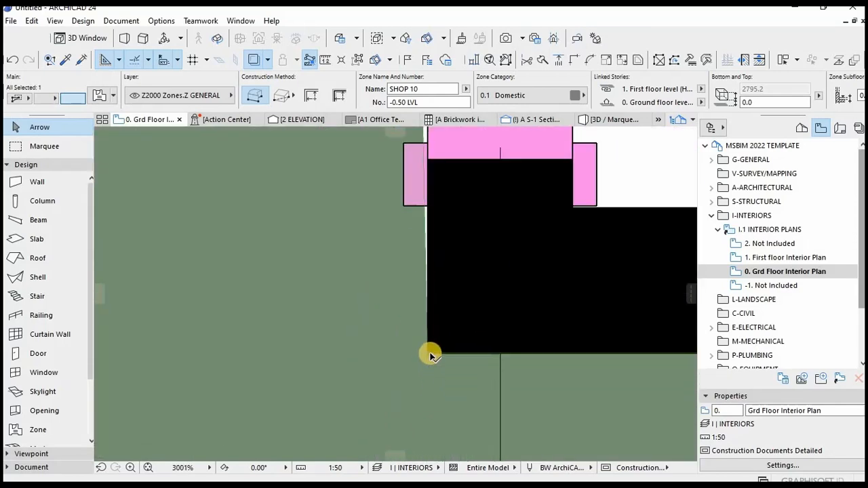
middle_click_drag(424, 398, 414, 480)
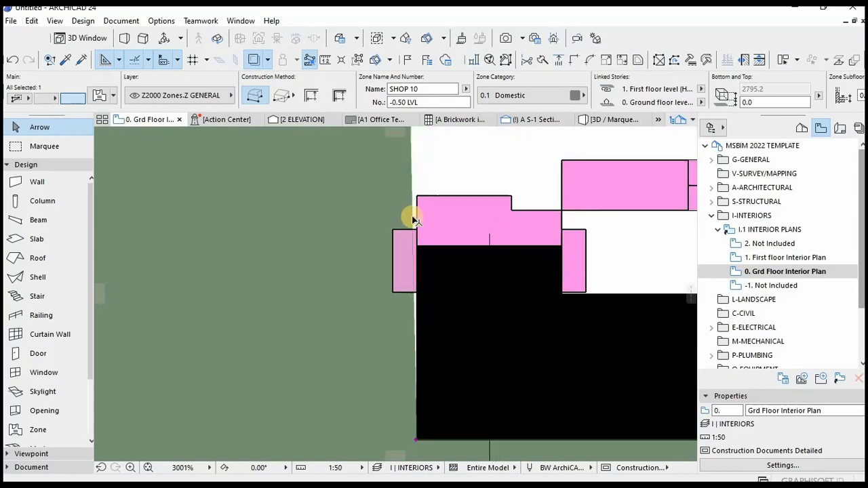
left_click(414, 198)
left_click(418, 196)
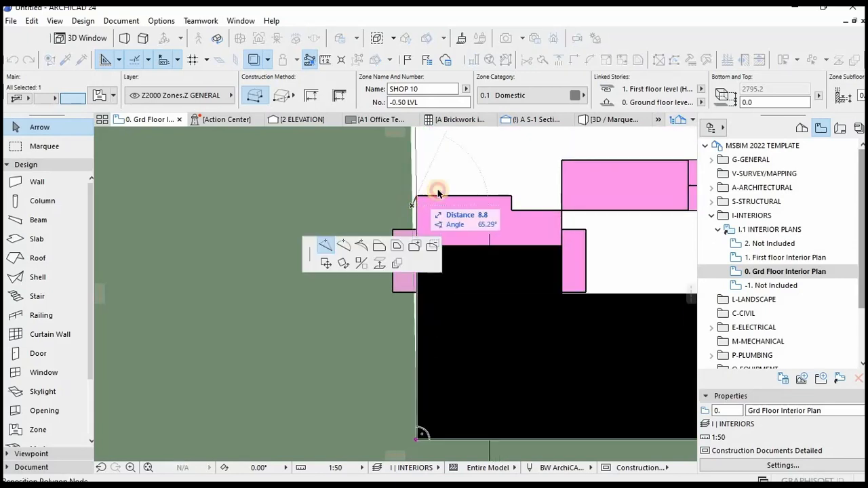
Step: Move the zone's upper corner beside the small room's door about 21 mm horizontally, in line with the door wall's outer face
scroll(461, 181, "down", 1)
middle_click_drag(461, 190, 457, 341)
middle_click_drag(434, 203, 440, 400)
scroll(441, 225, "down", 5)
middle_click_drag(441, 221, 429, 414)
scroll(419, 256, "down", 1)
scroll(410, 231, "up", 8)
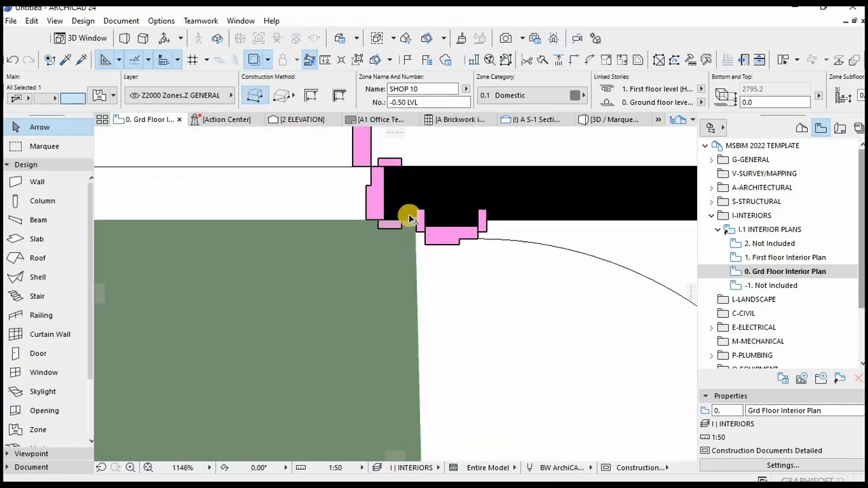
left_click(416, 171)
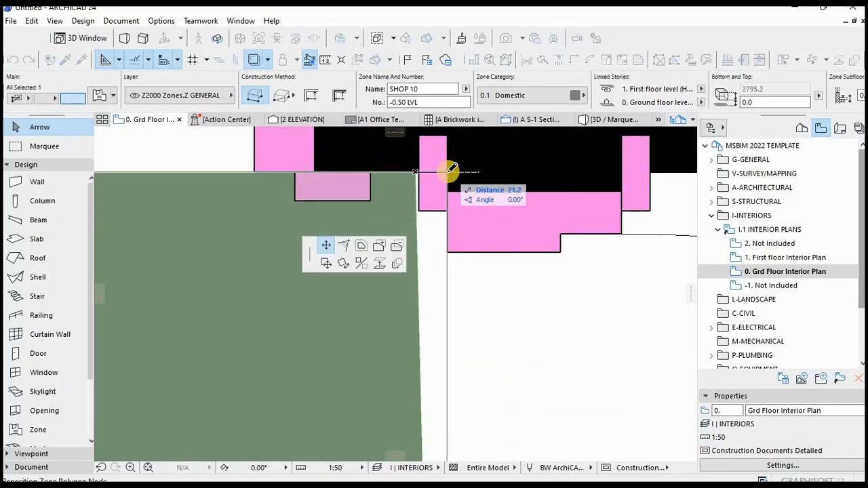
left_click(433, 193)
scroll(433, 206, "down", 12)
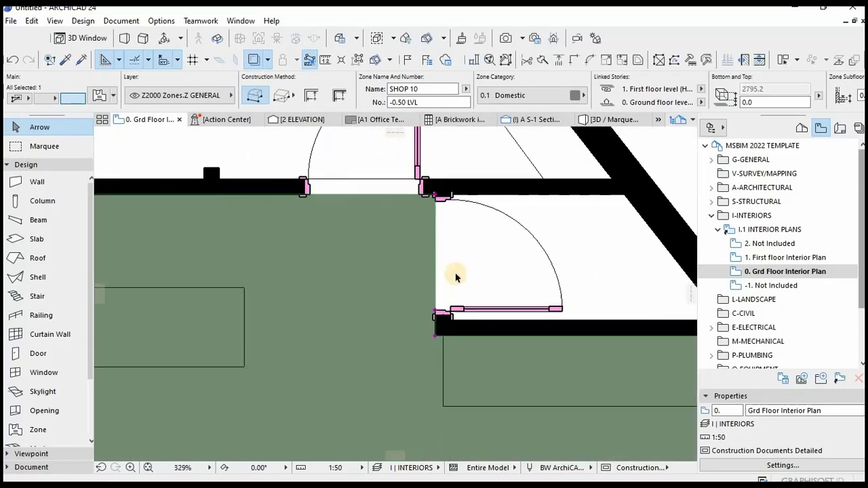
scroll(447, 209, "down", 5)
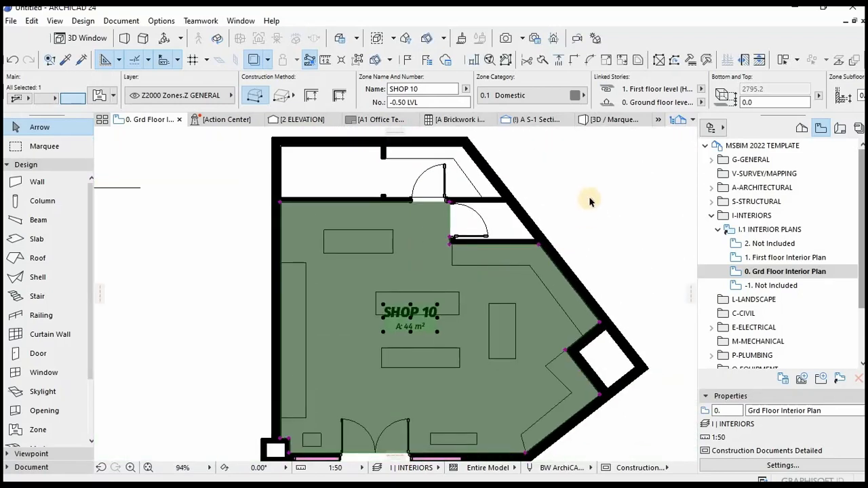
left_click(563, 205)
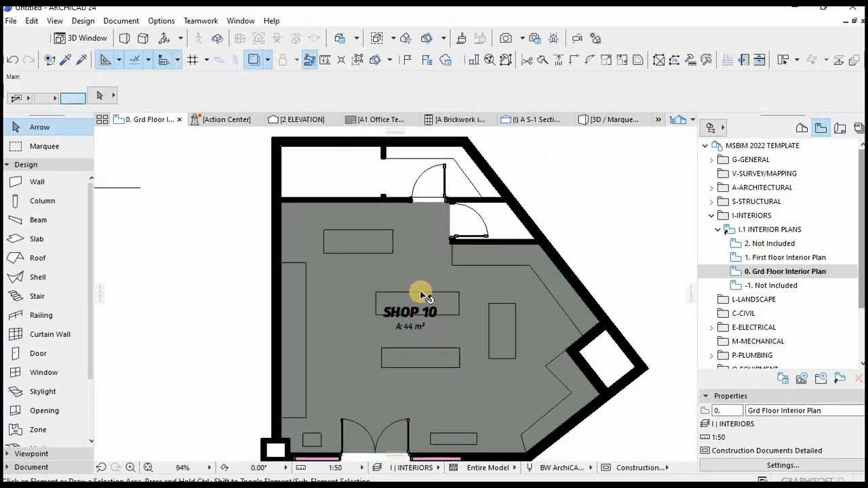
Step: Move the SHOP 10 zone stamp slightly down and sideways into the gap between the two central tables
left_click(415, 331)
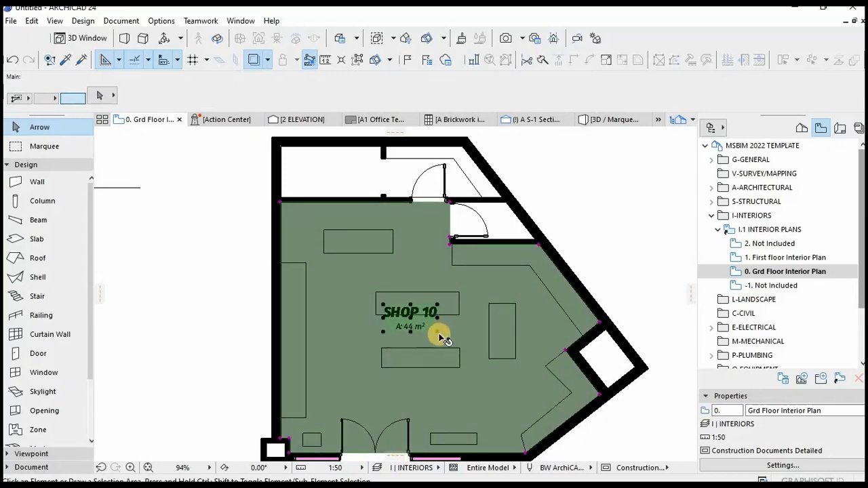
left_click(439, 335)
left_click(439, 335)
left_click(438, 334)
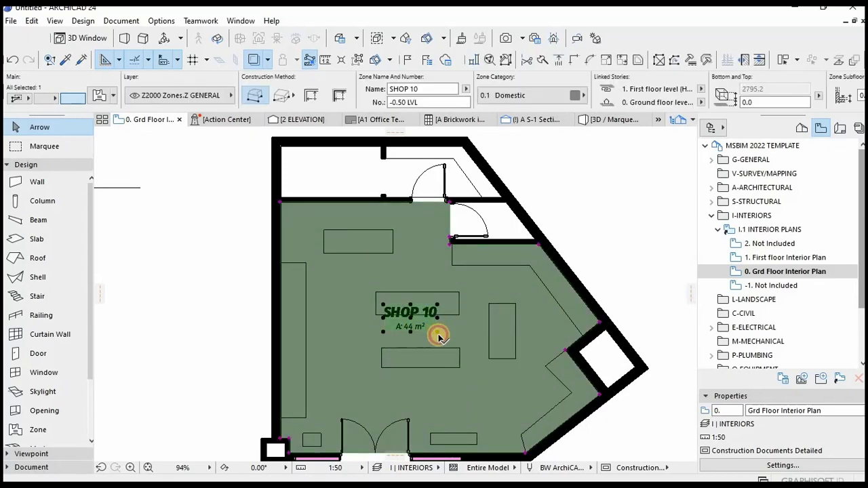
left_click(445, 345)
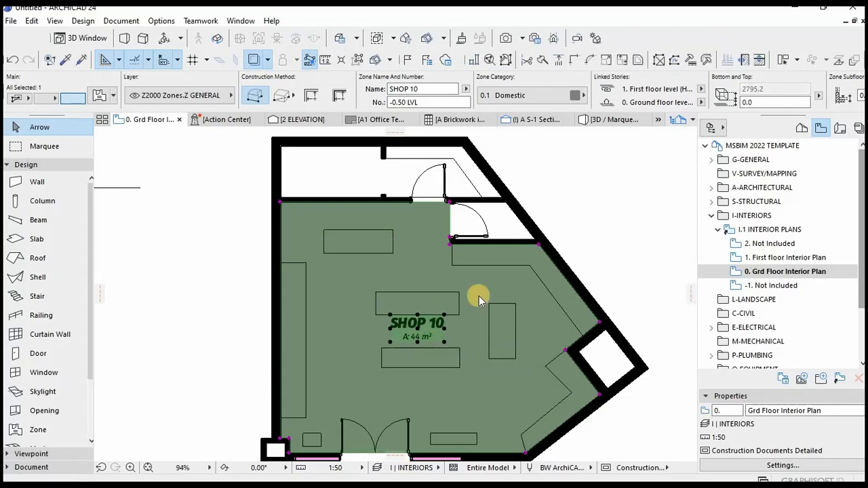
left_click(619, 175)
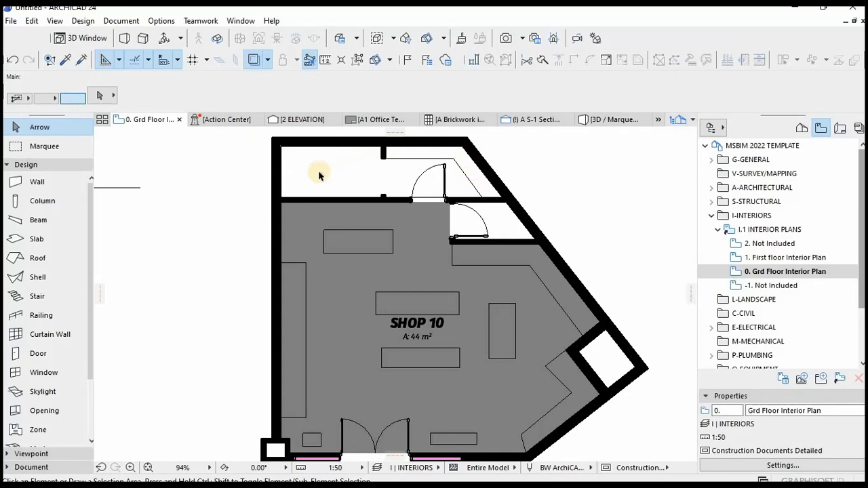
Step: Set the Text tool's default layer to Annotation - Label
scroll(423, 166, "up", 3)
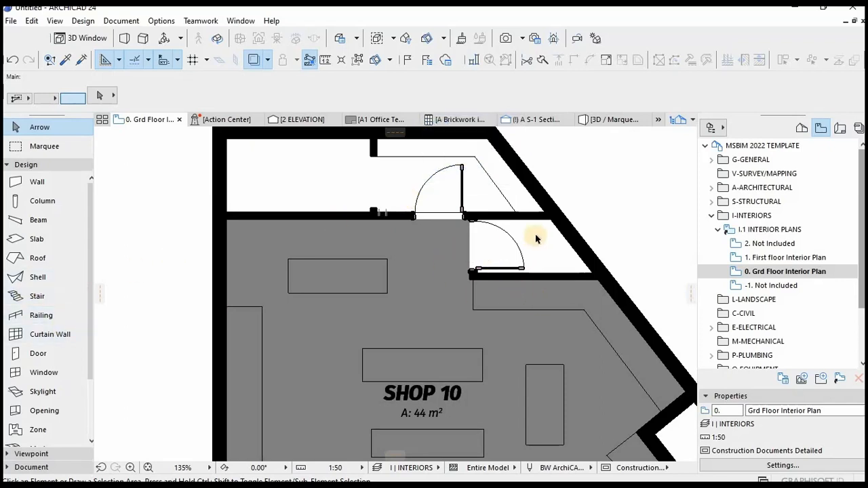
scroll(535, 236, "down", 3)
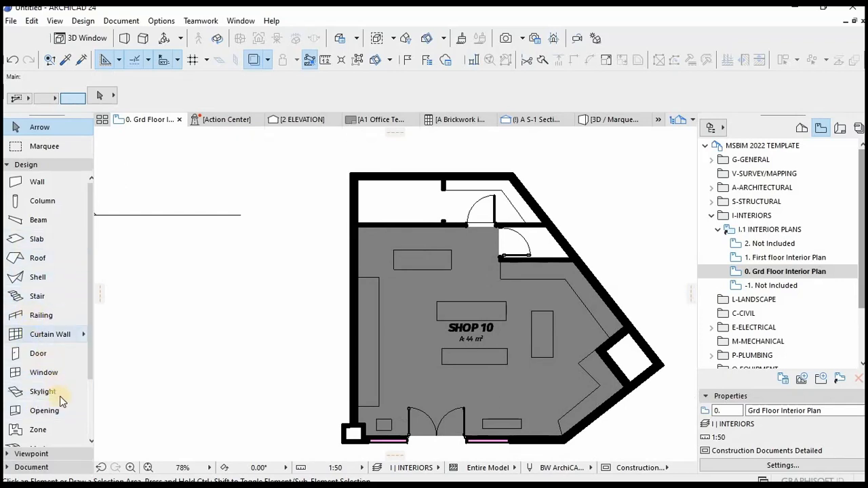
scroll(34, 407, "down", 2)
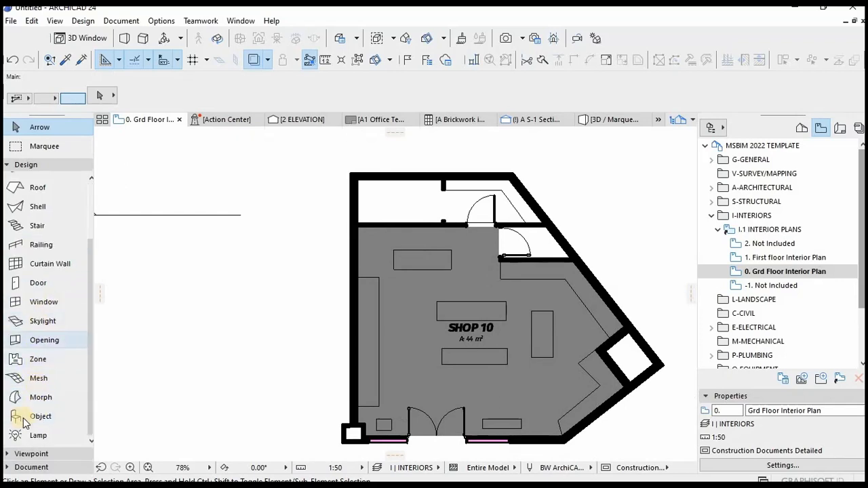
left_click(25, 164)
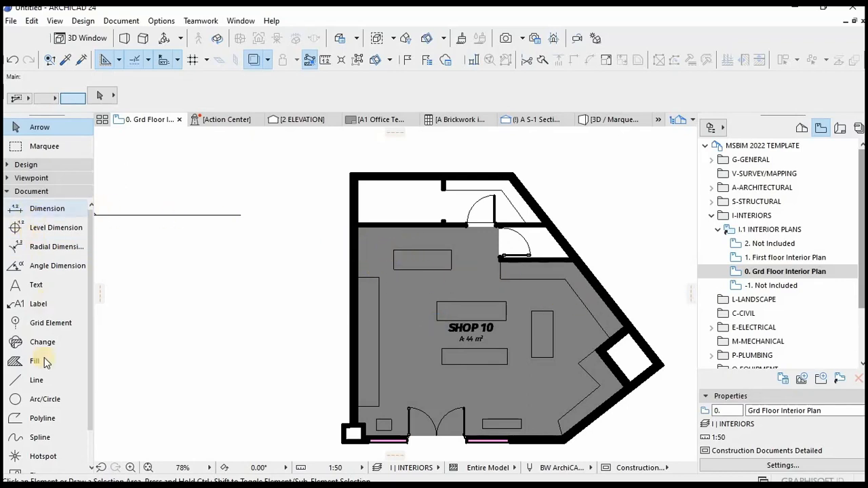
left_click(34, 288)
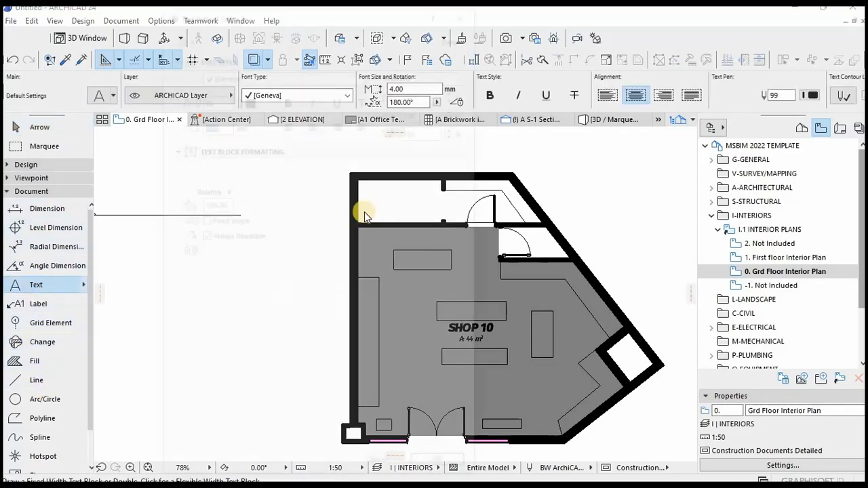
key("ctrl+t")
left_click(424, 465)
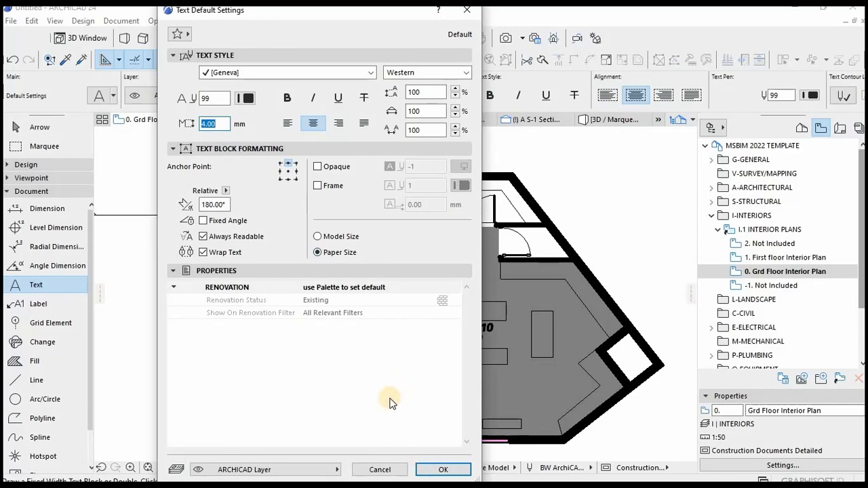
left_click(302, 470)
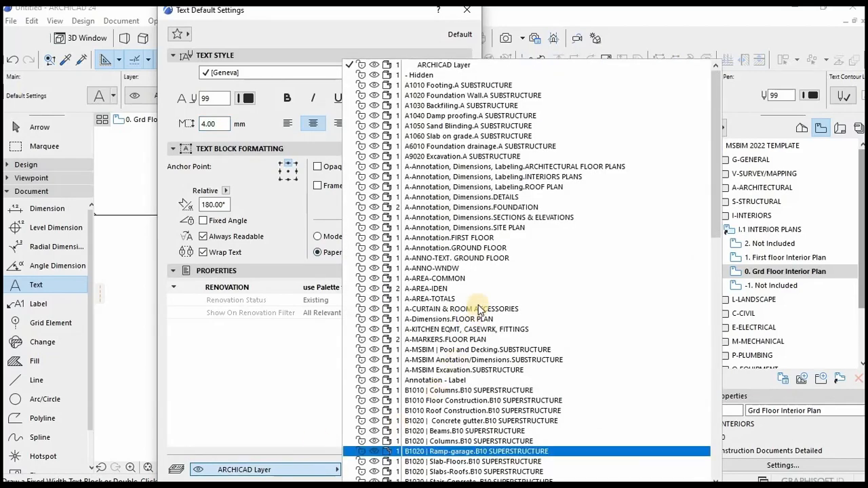
left_click(457, 379)
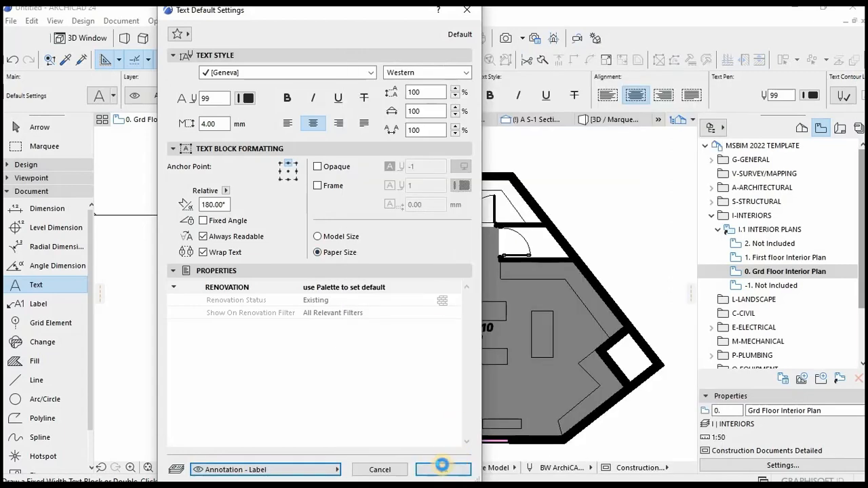
left_click(443, 470)
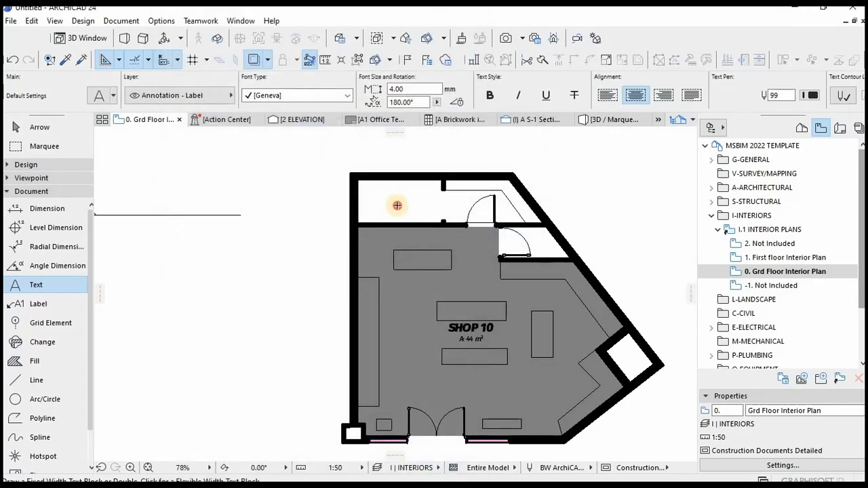
Step: Place the text BACKROOM in the room behind the shop's upper partition
left_click(397, 205)
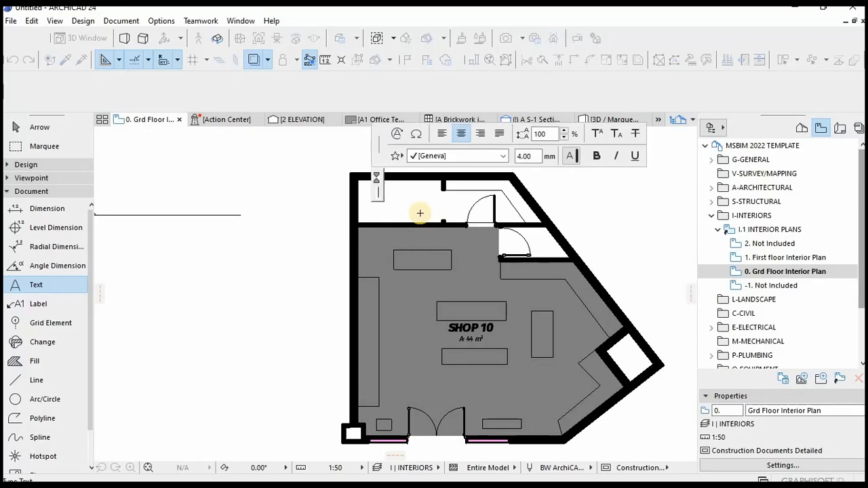
type("n")
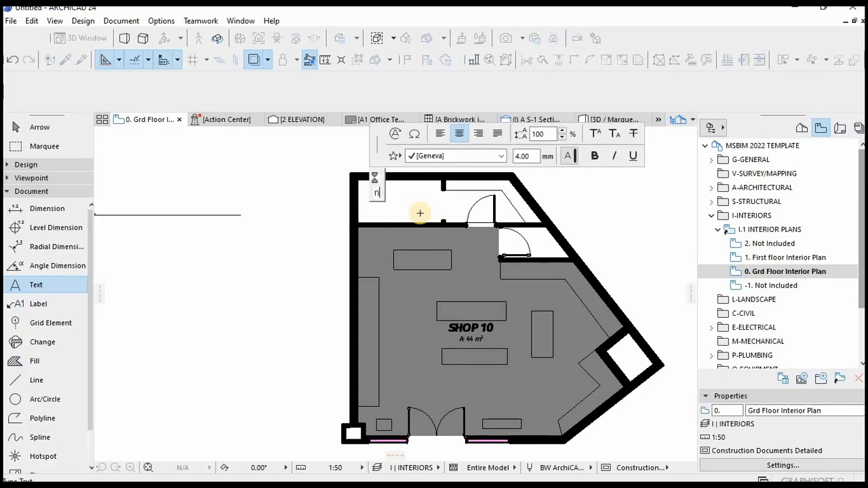
key("BackSpace")
type("BACKROO")
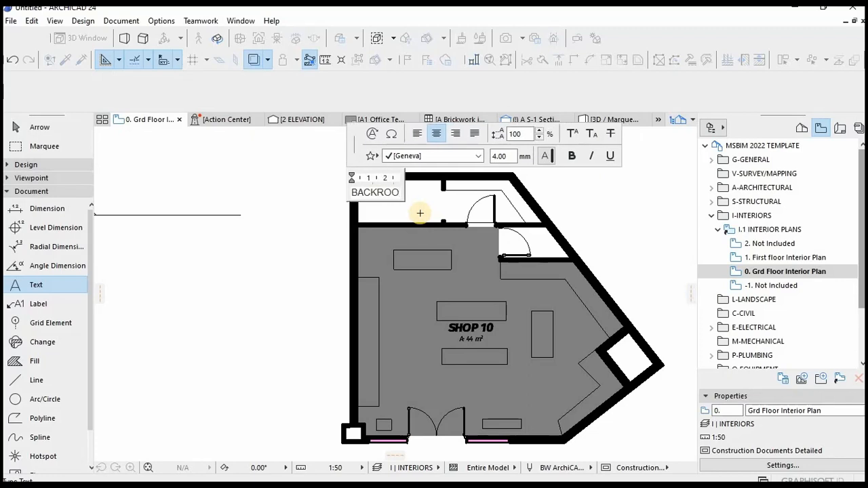
type("M")
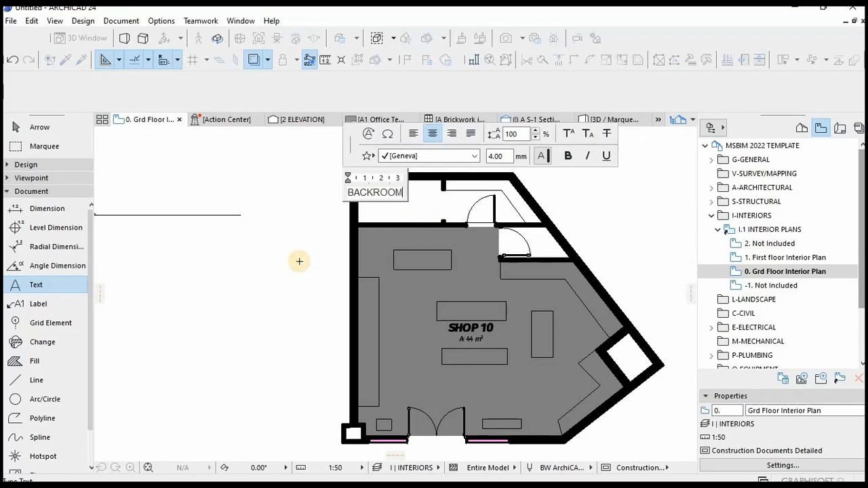
left_click(387, 238)
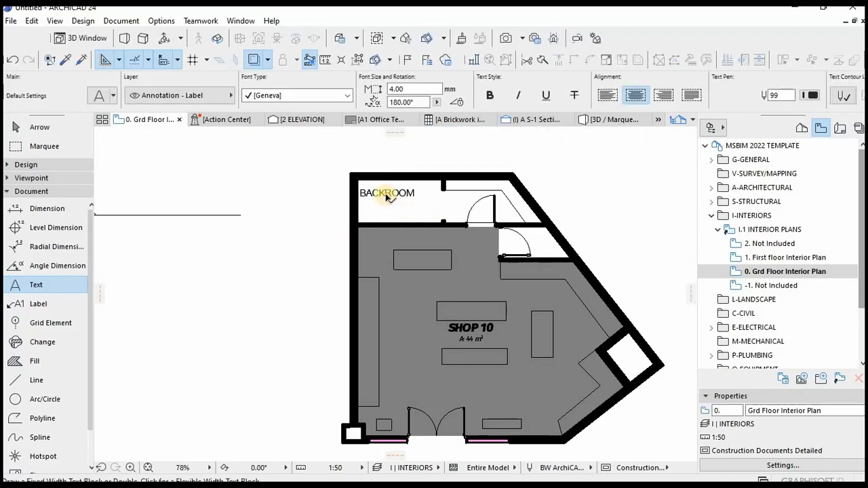
Step: Move the BACKROOM text to the middle of the space beside the short partition stubs and deselect it
key("Escape")
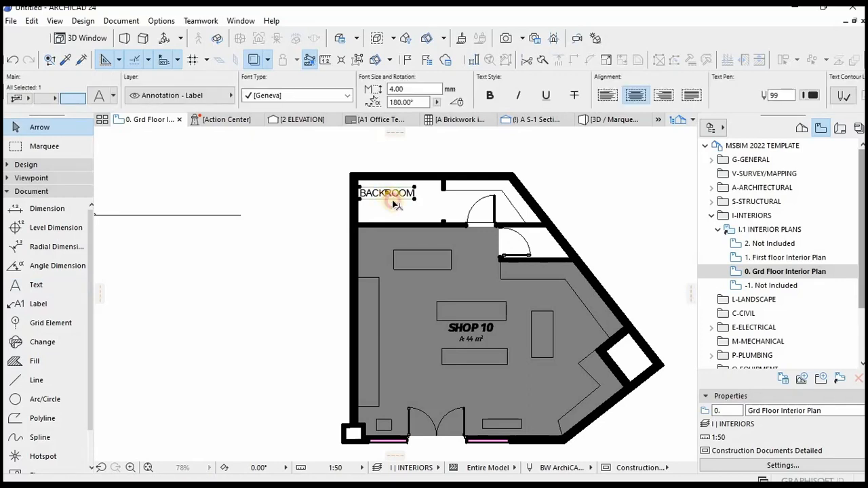
left_click_drag(388, 196, 401, 208)
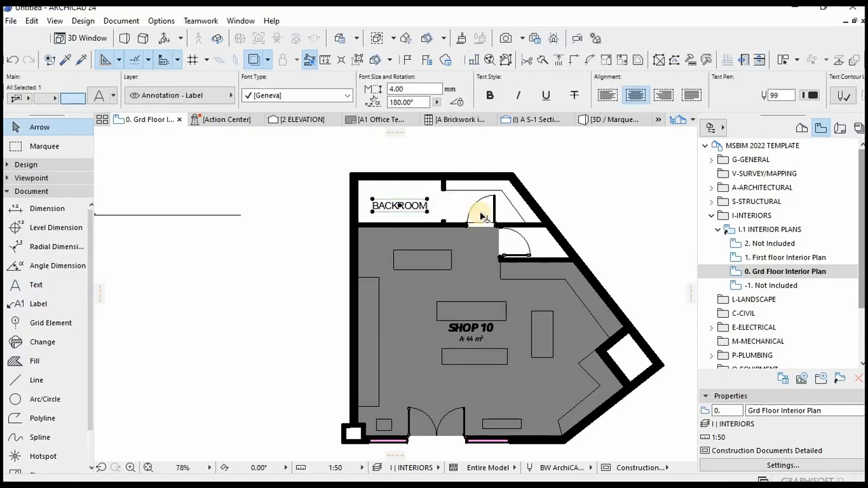
scroll(480, 216, "up", 3)
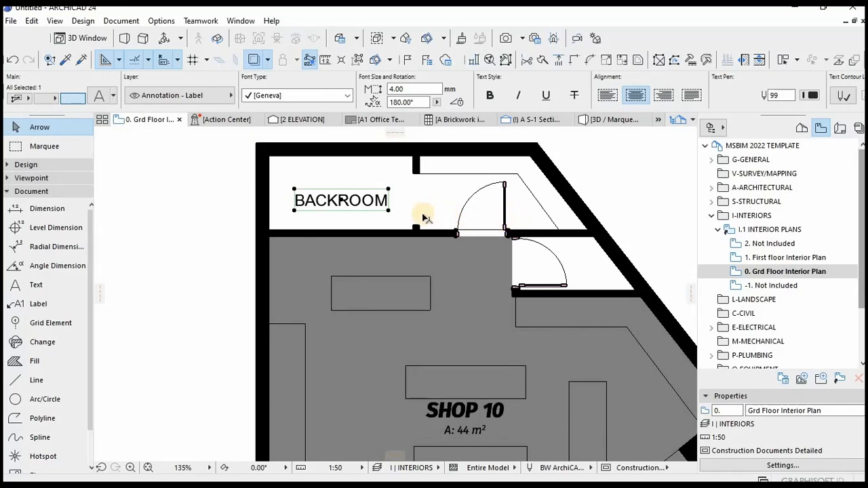
left_click(437, 218)
scroll(366, 291, "down", 4)
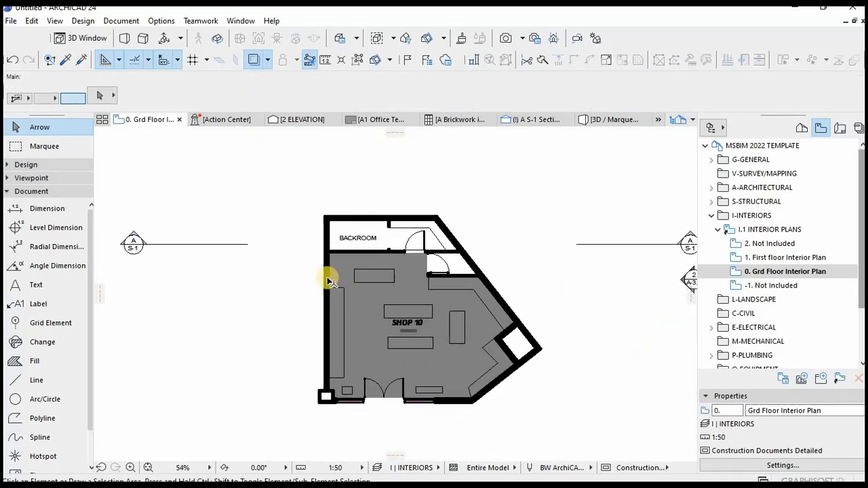
Step: Draw a guide polyline from the backroom's inner corner, 1500 down the side wall, then horizontally about 7500 past the diagonal wall
scroll(374, 236, "up", 3)
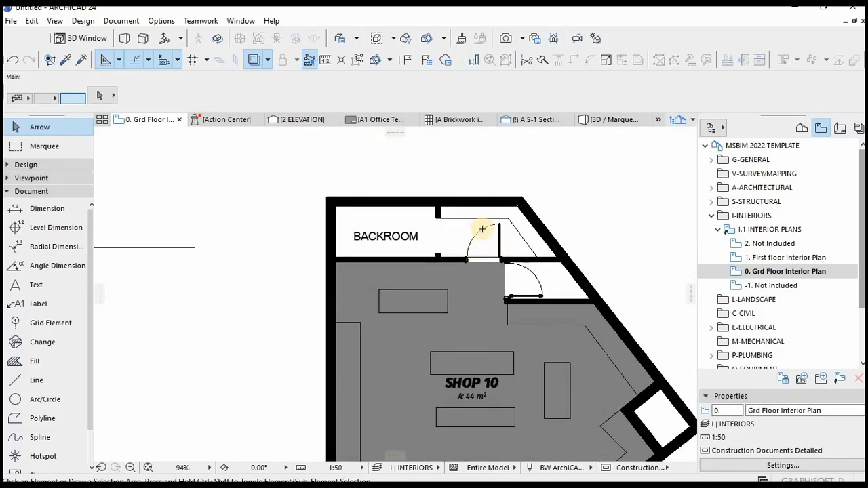
key("w")
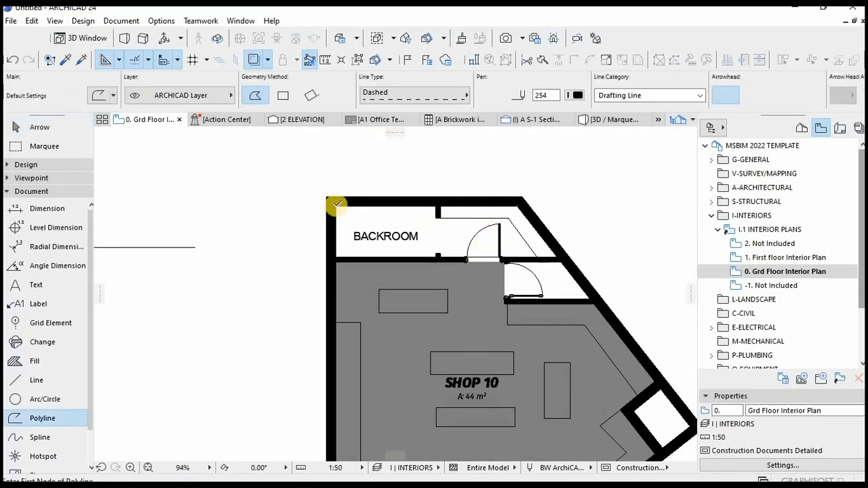
left_click(337, 203)
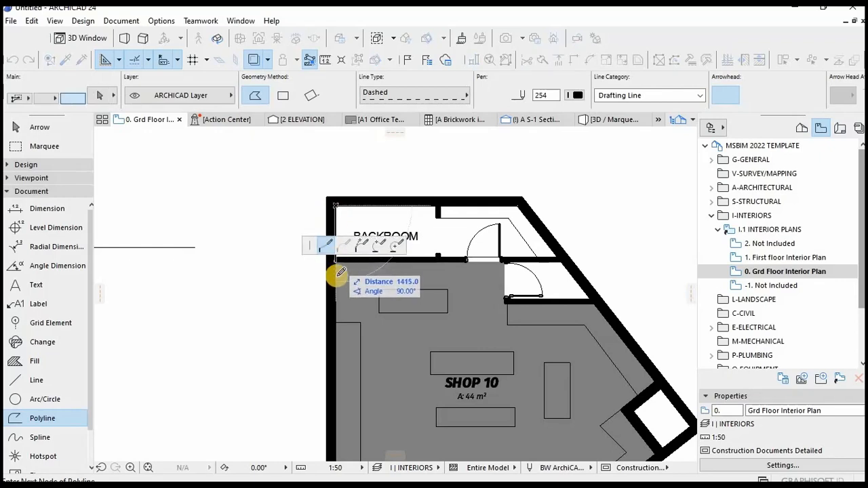
key("Tab")
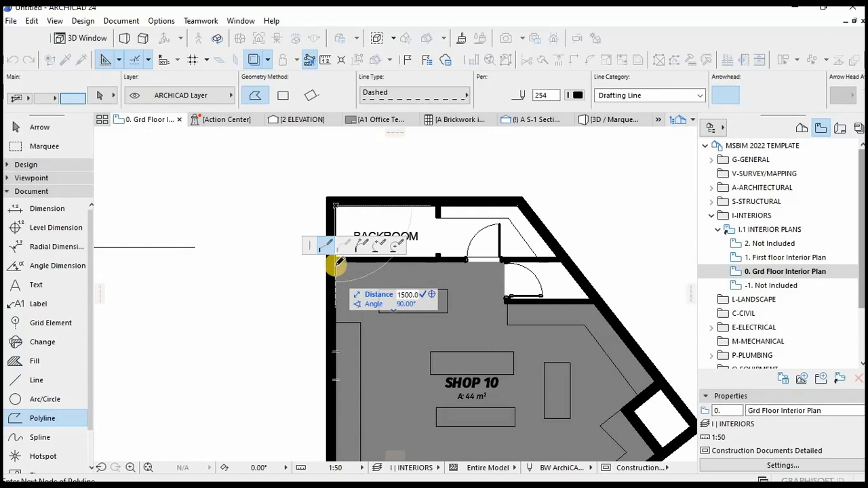
type("1500")
left_click(336, 264)
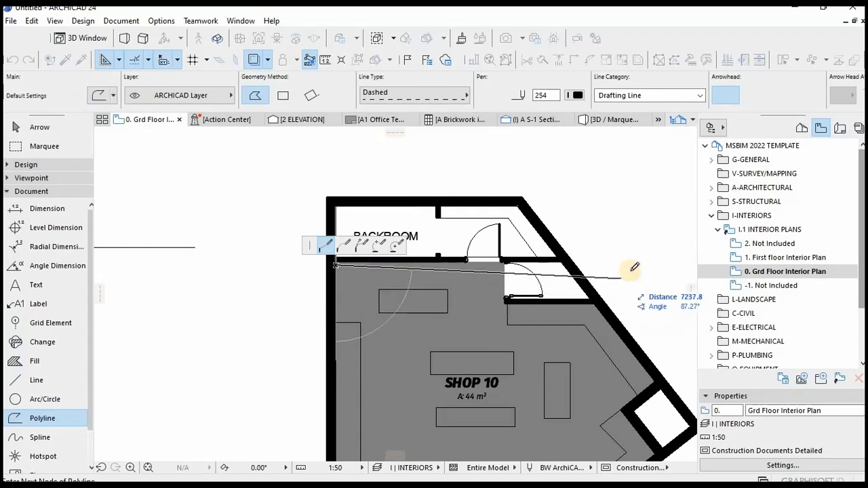
left_click(632, 265, "shift")
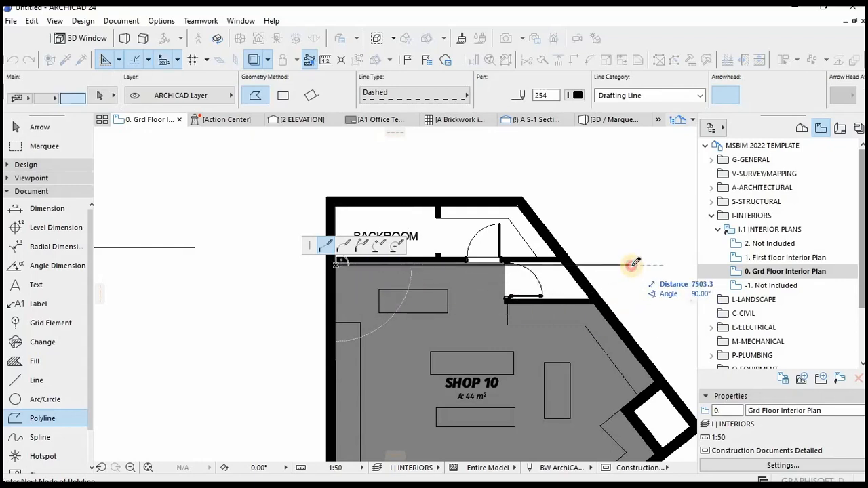
left_click(631, 264)
scroll(429, 257, "up", 2)
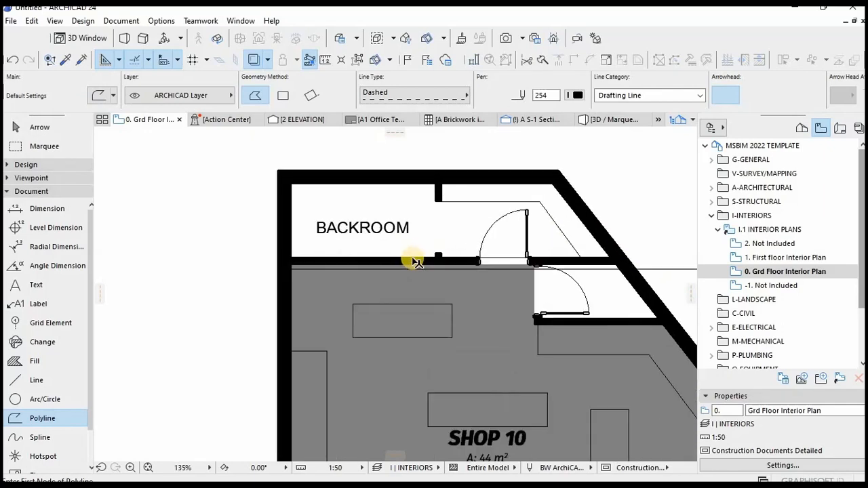
Step: Move the upper partition, the lower partition and the short connecting partition together down to the new guide line
key("Escape")
left_click(413, 260)
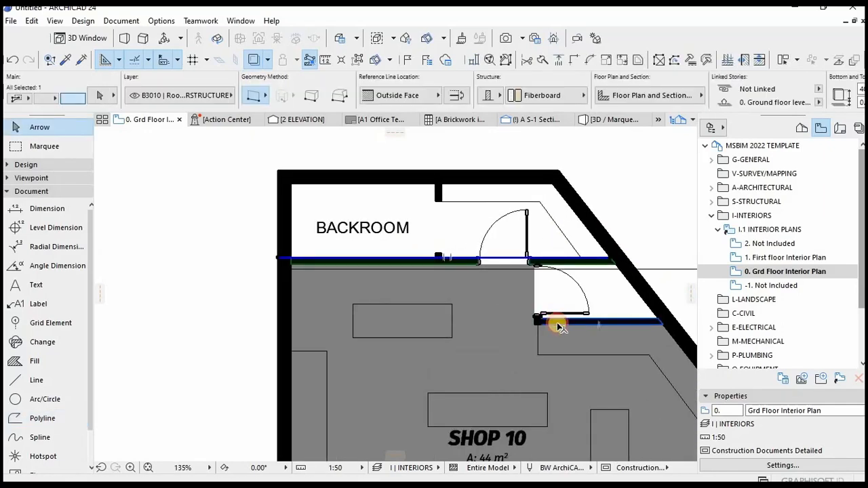
left_click(553, 323, "shift")
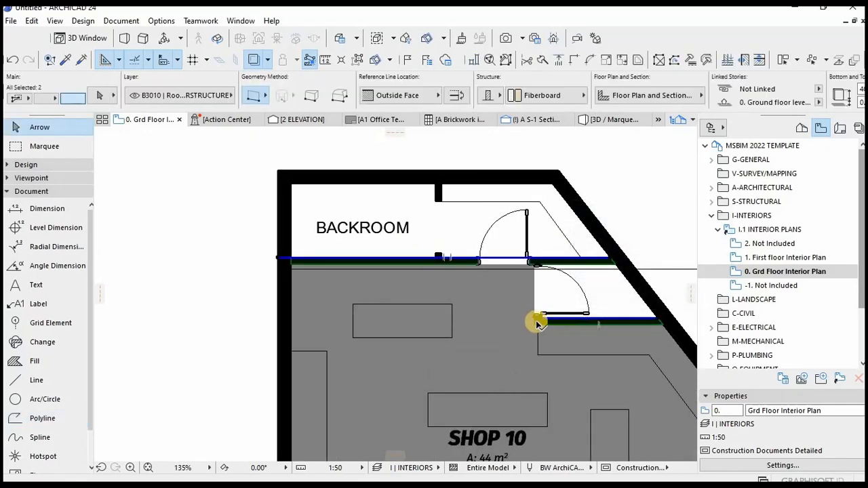
left_click(537, 320, "shift")
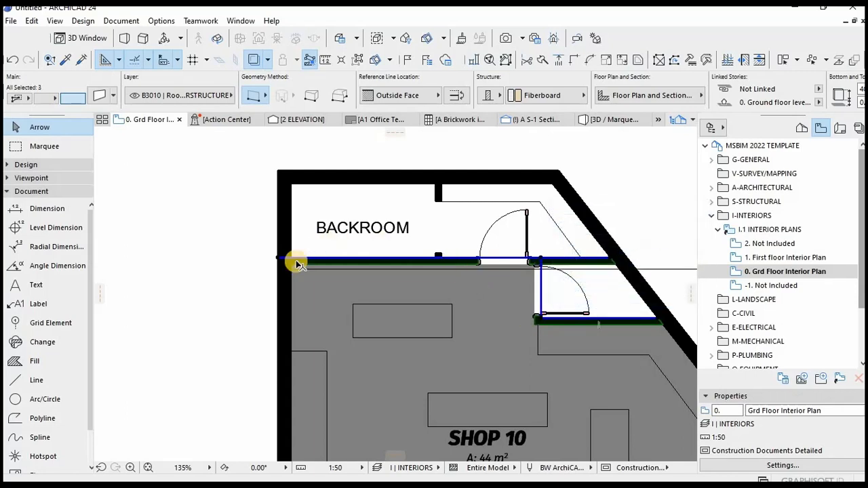
scroll(296, 263, "up", 2)
scroll(298, 264, "up", 3)
key("ctrl+d")
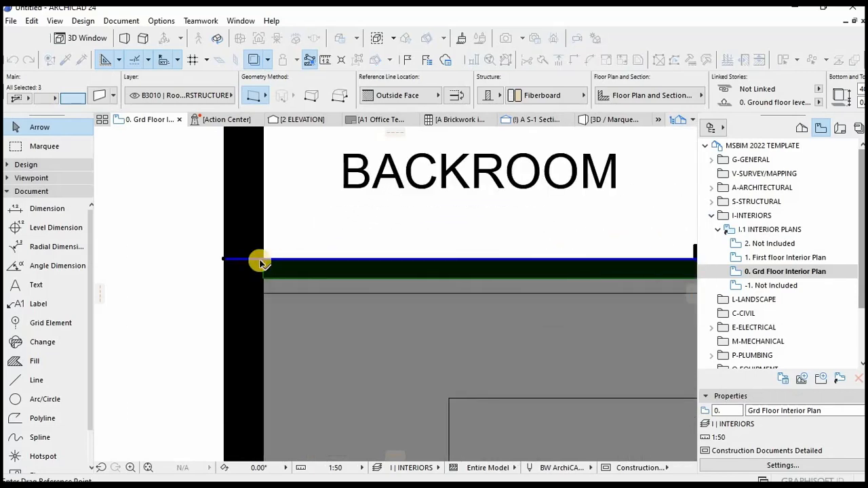
key("Escape")
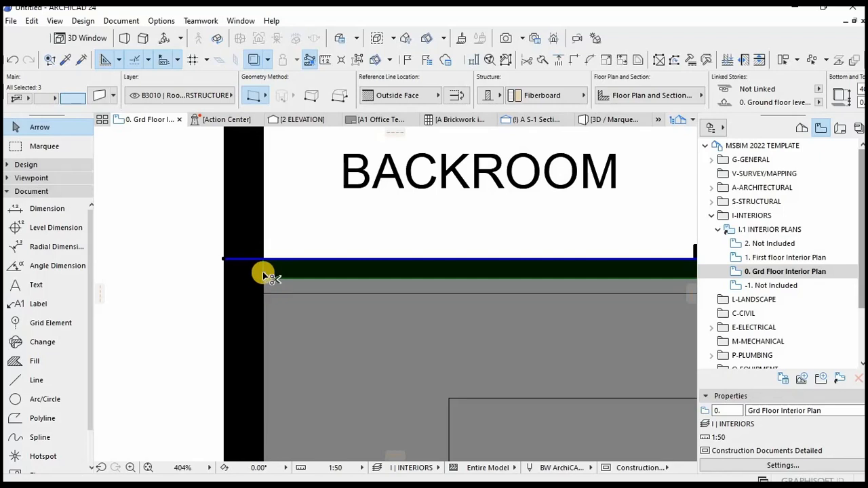
key("ctrl+d")
left_click(263, 259)
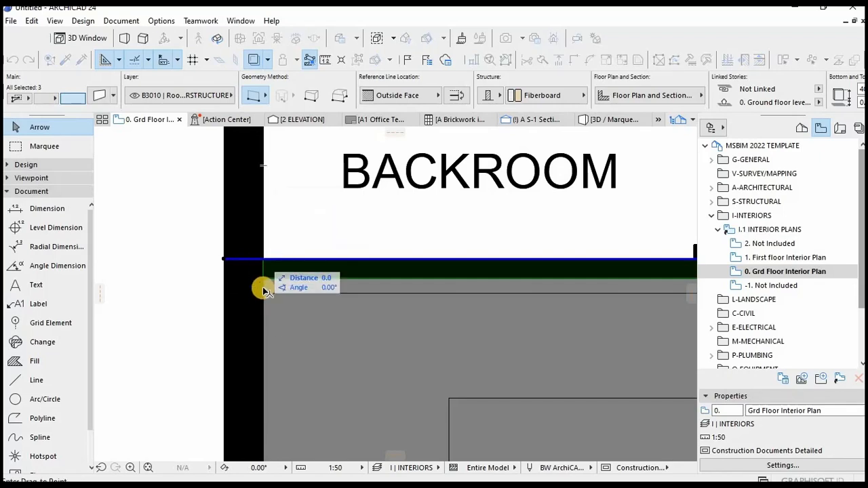
left_click(260, 292)
scroll(332, 253, "down", 5)
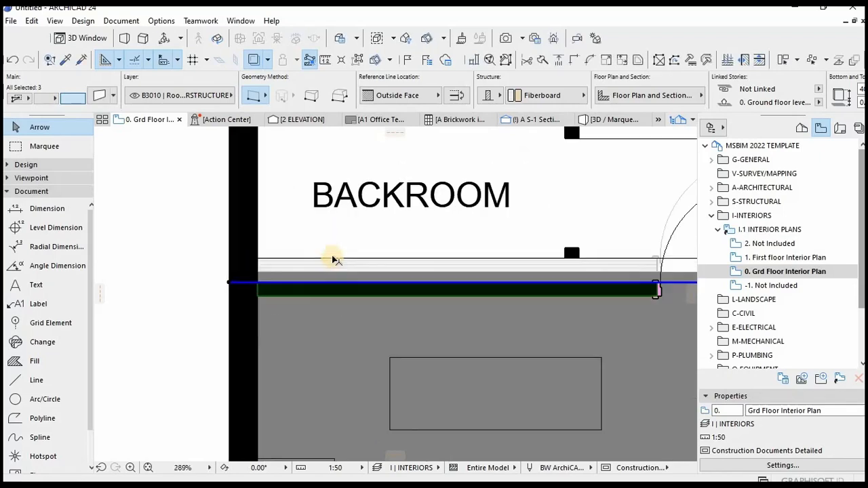
Step: Stretch the lower end of the short backroom partition down to meet the moved partition
left_click(466, 206)
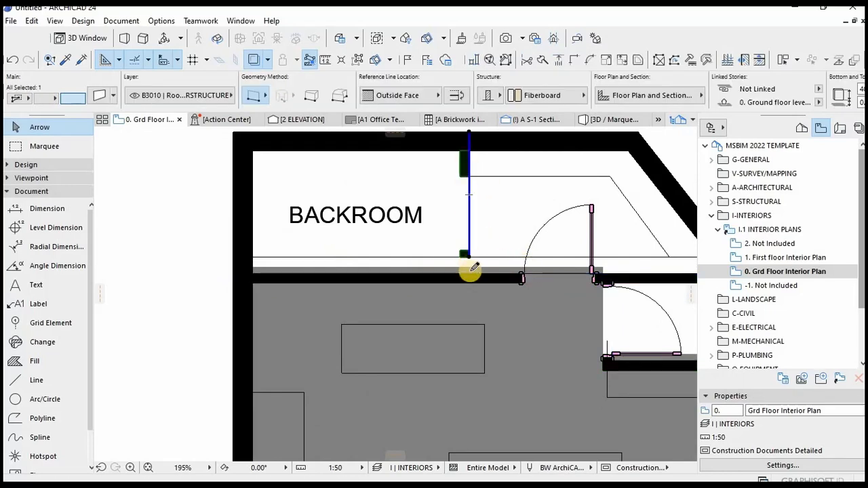
left_click(469, 257)
left_click(468, 275)
key("Escape")
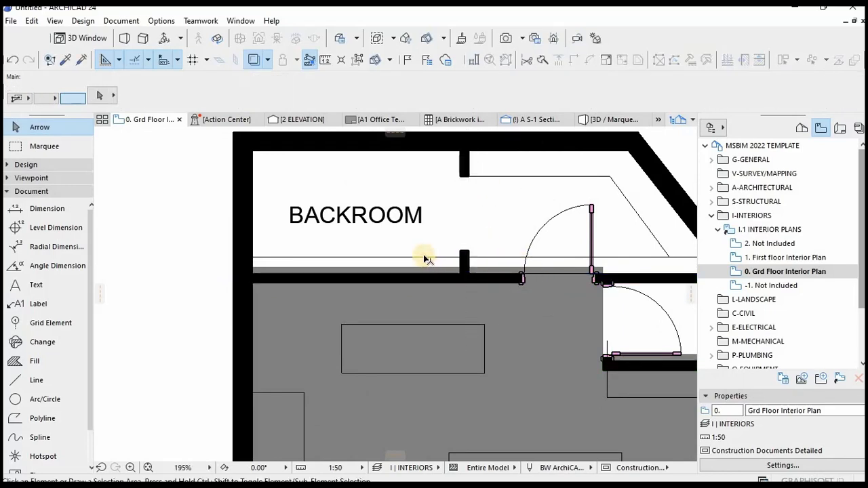
Step: Shift the SHOP 10 zone's upper edge down to the lower face of the moved partition
left_click(414, 272)
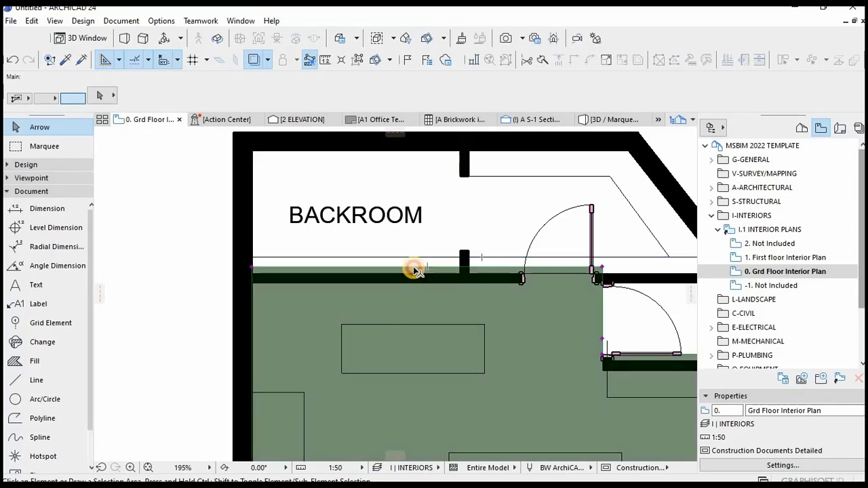
left_click(414, 273)
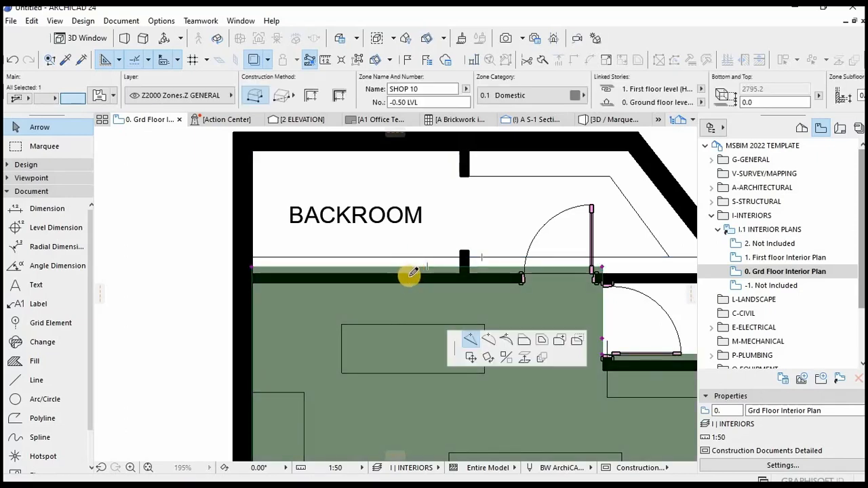
left_click(380, 247)
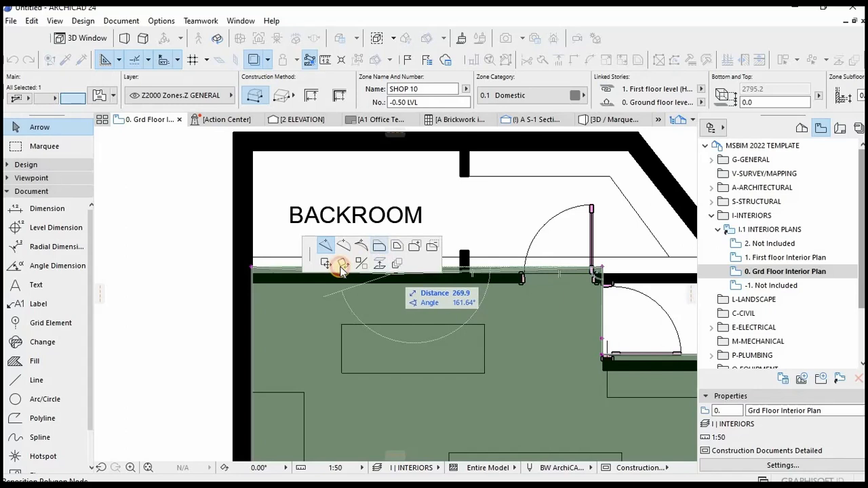
left_click(253, 283)
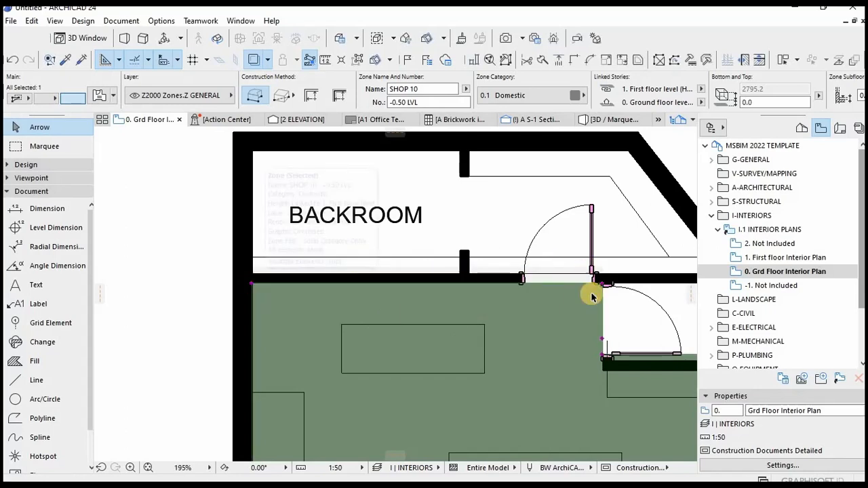
Step: Trim the end of the shelf outline that protrudes through the lower partition beside the door
left_click(606, 343)
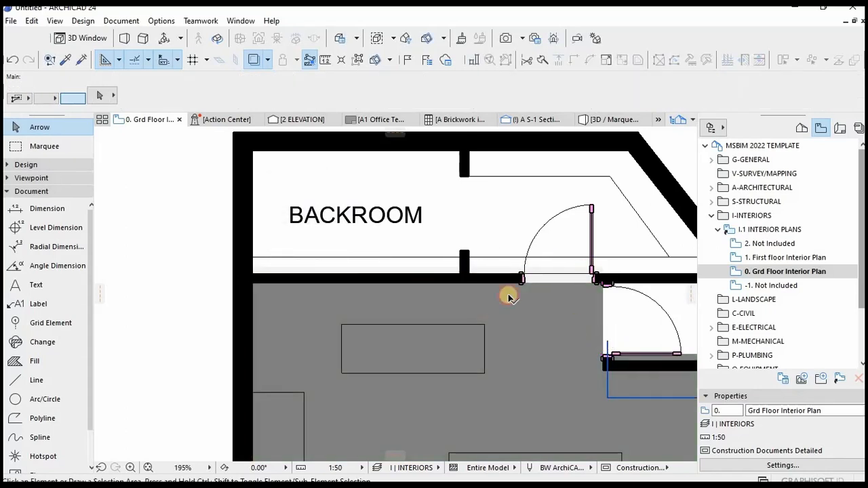
scroll(498, 283, "down", 3)
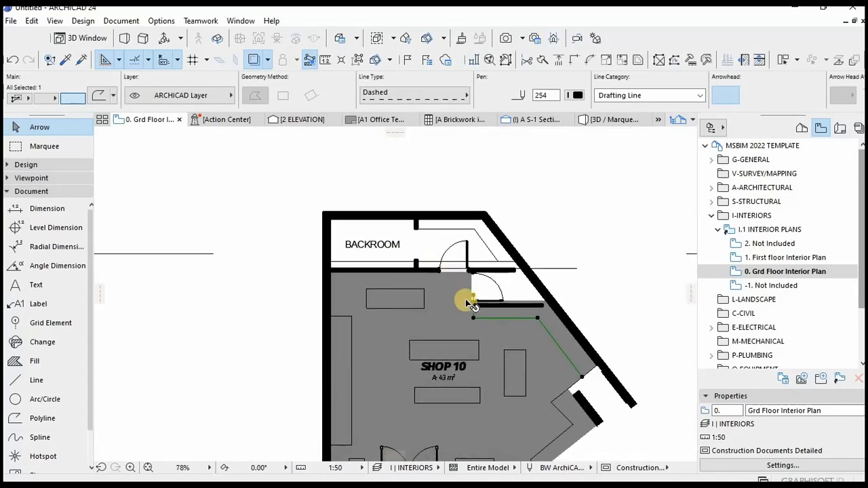
scroll(479, 295, "up", 3)
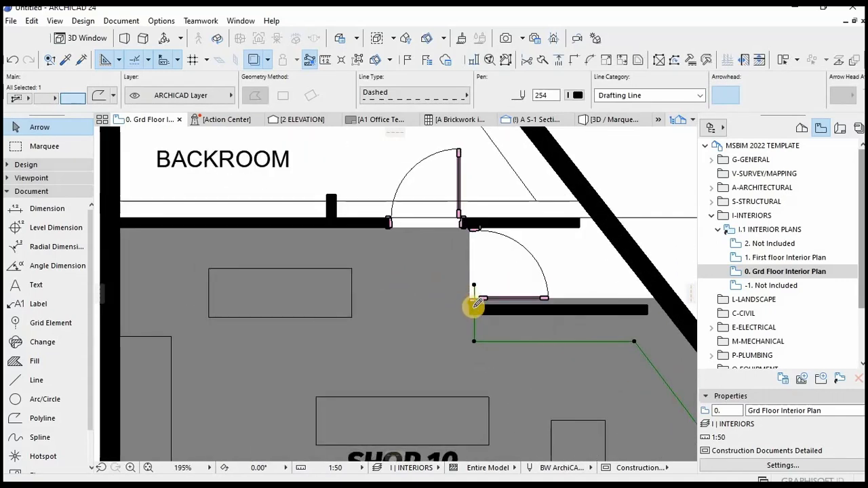
left_click(474, 303)
left_click(475, 291)
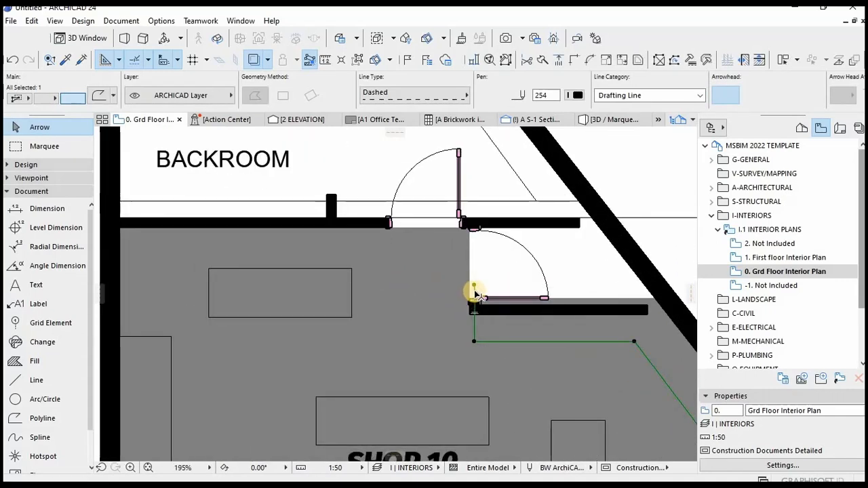
left_click(474, 290)
left_click(472, 293)
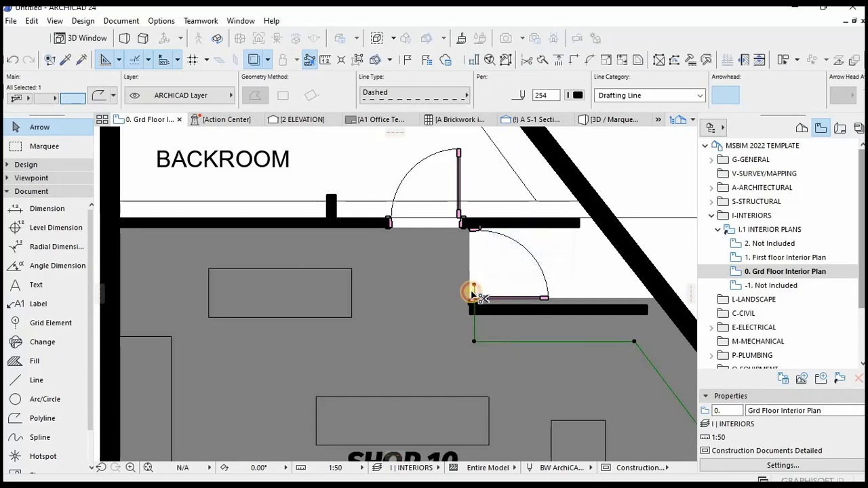
left_click(472, 294)
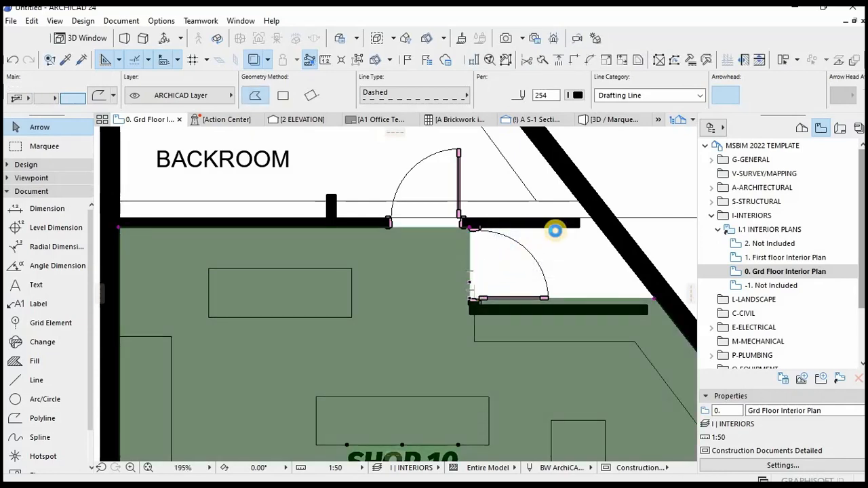
Step: Extend the free end of the upper partition to the diagonal outer wall
left_click(559, 230)
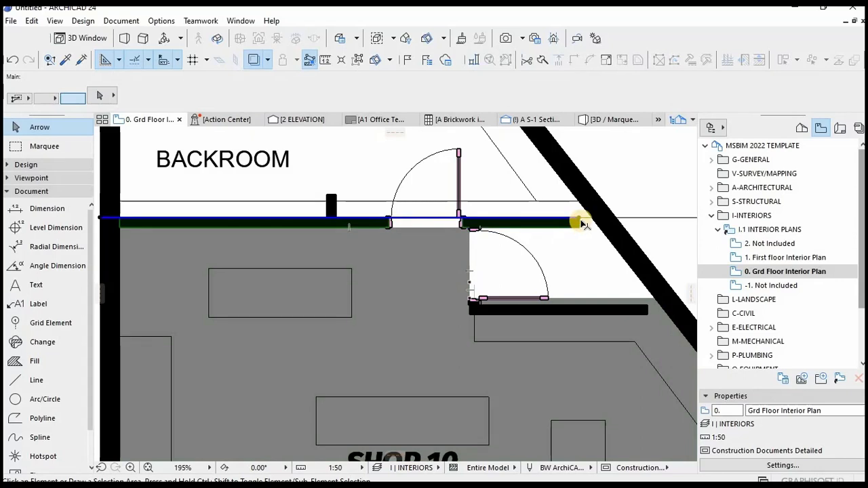
left_click(580, 220)
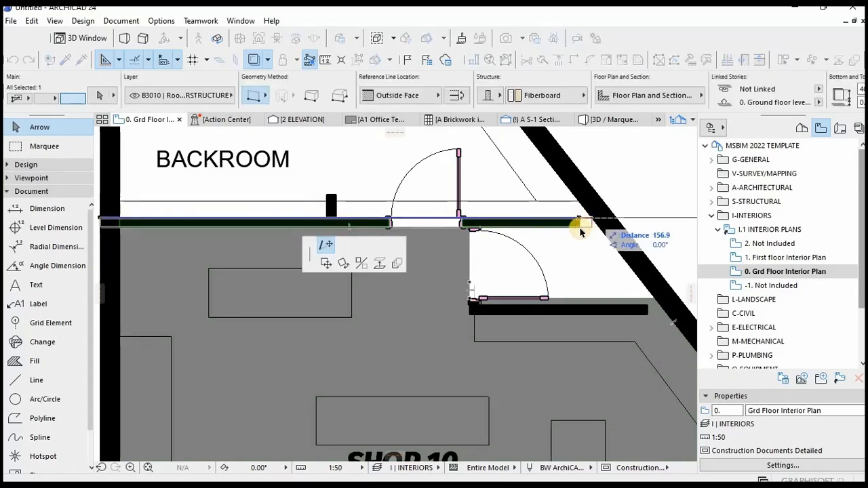
left_click(506, 237)
scroll(509, 220, "down", 3)
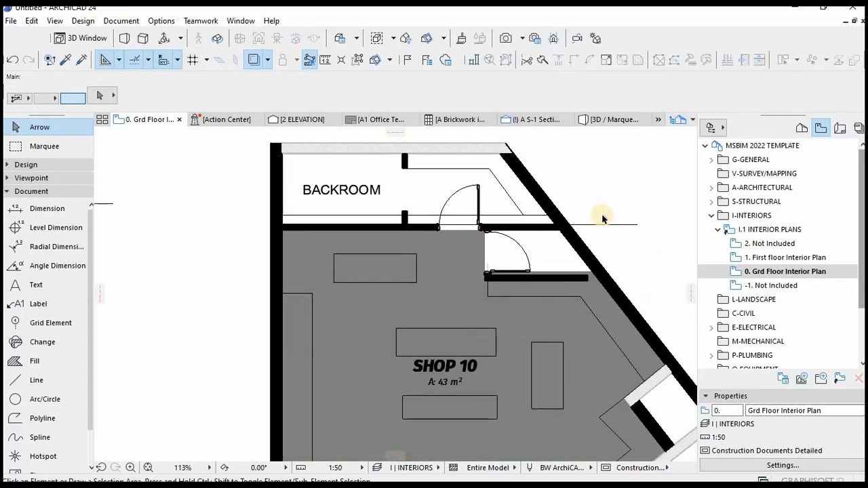
Step: Delete the two horizontal guide polylines and stretch the backroom's diagonal shelf outline down to the upper partition
left_click(495, 217)
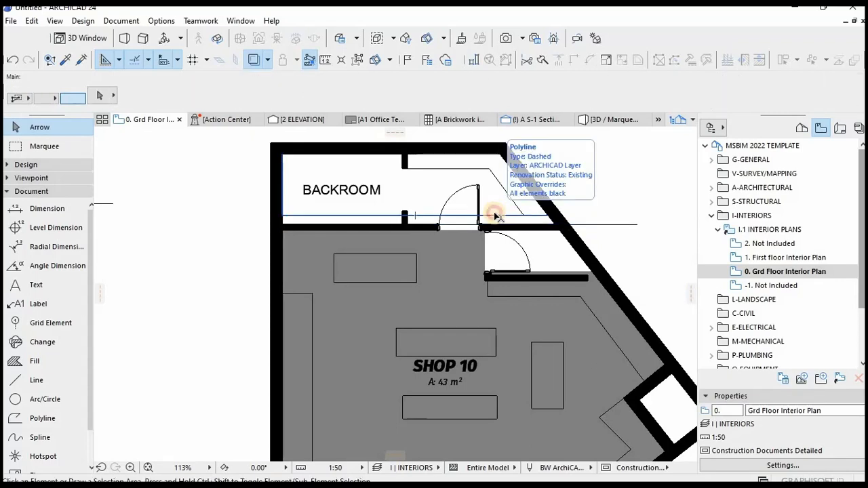
key("Delete")
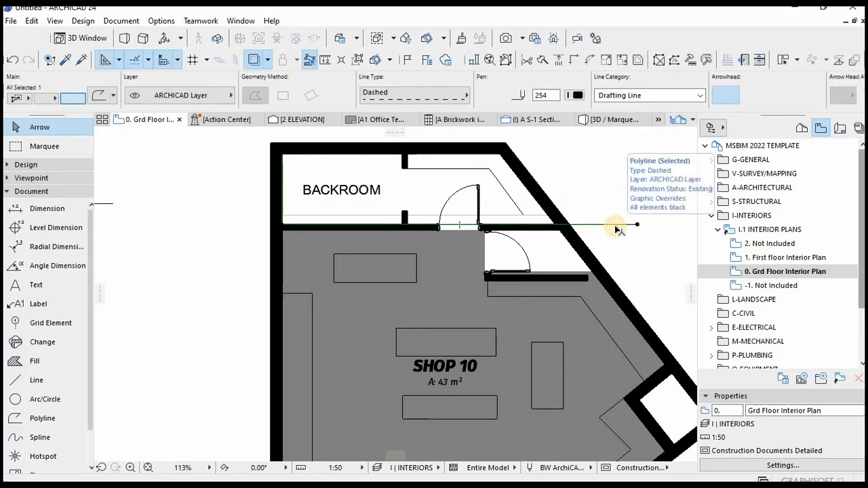
left_click(524, 217)
left_click(524, 217)
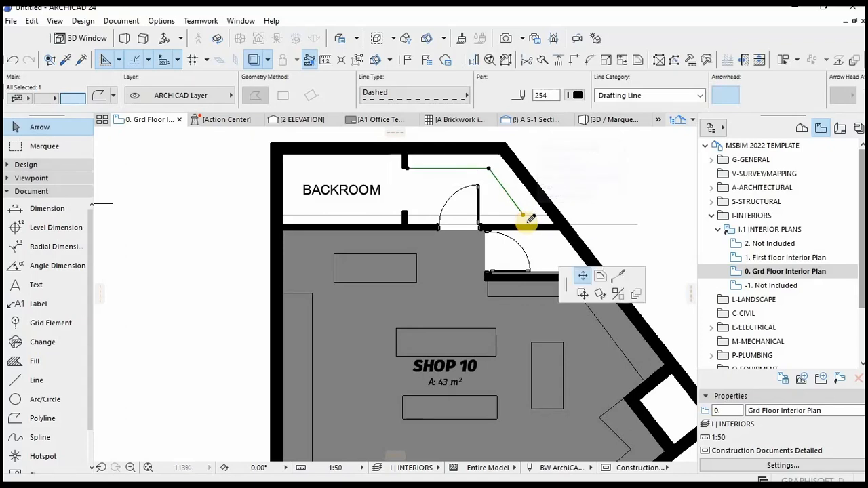
left_click(527, 218)
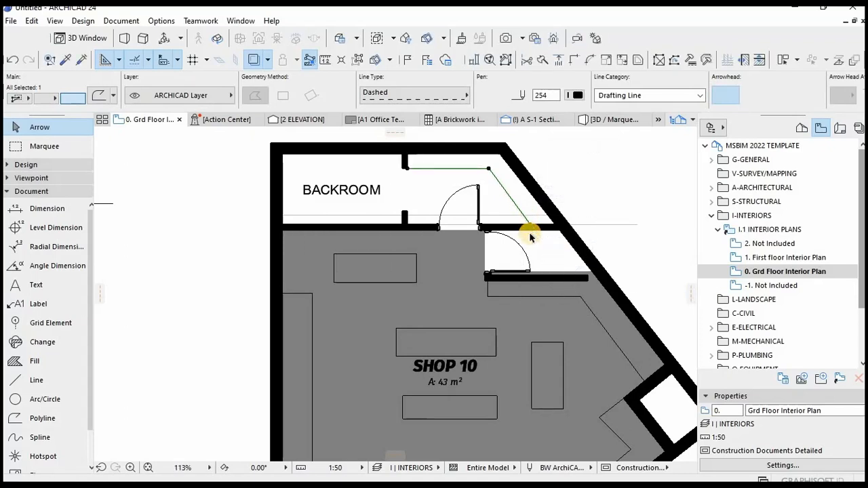
key("Escape")
scroll(466, 256, "down", 5)
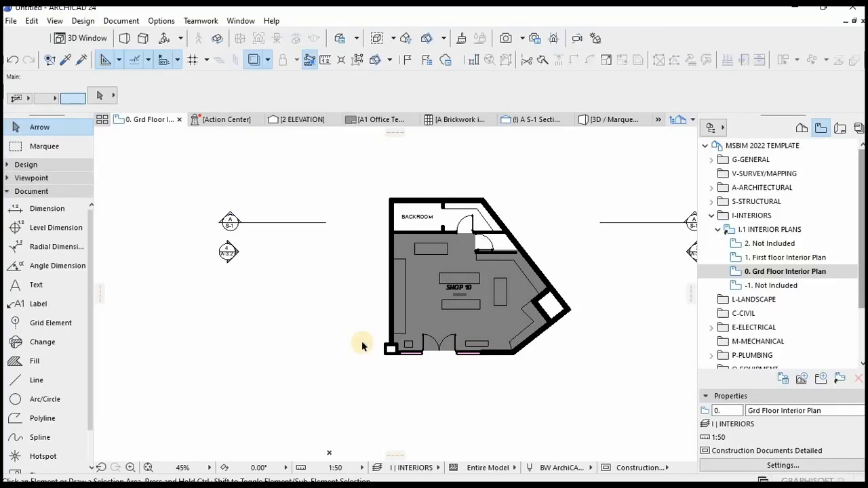
scroll(352, 342, "down", 4)
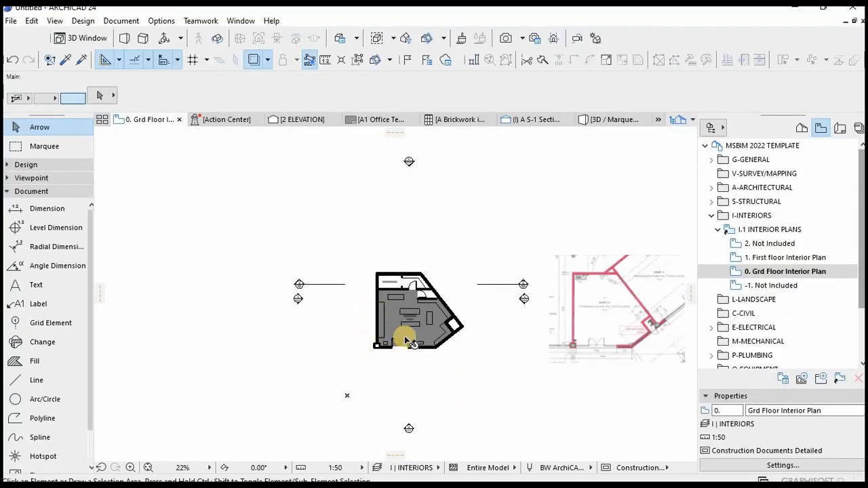
Step: Set the font size of the BACKROOM label to 2 mm
scroll(416, 341, "up", 5)
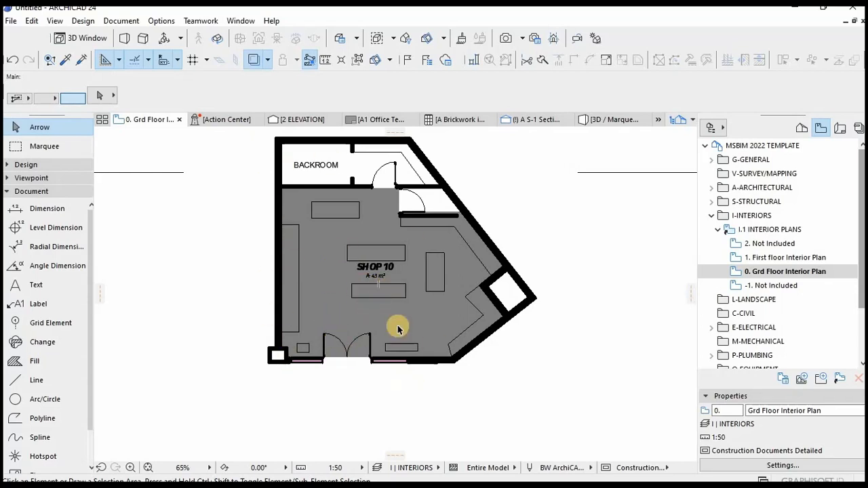
scroll(386, 309, "down", 2)
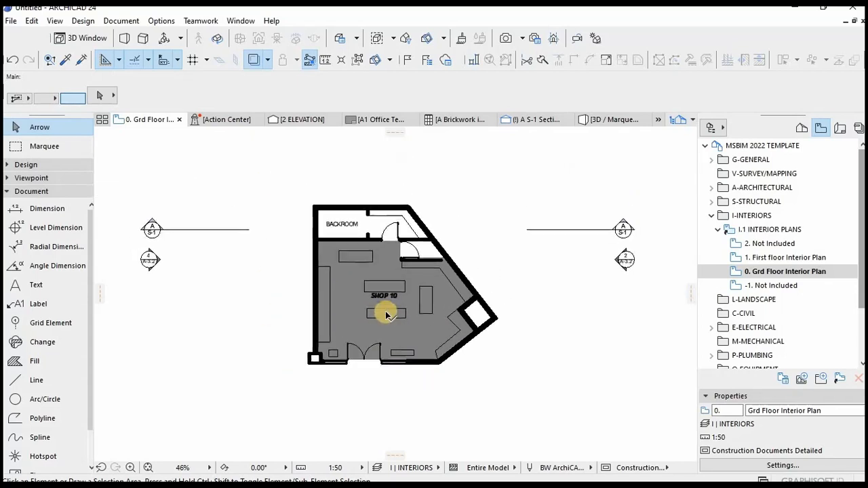
scroll(361, 271, "up", 2)
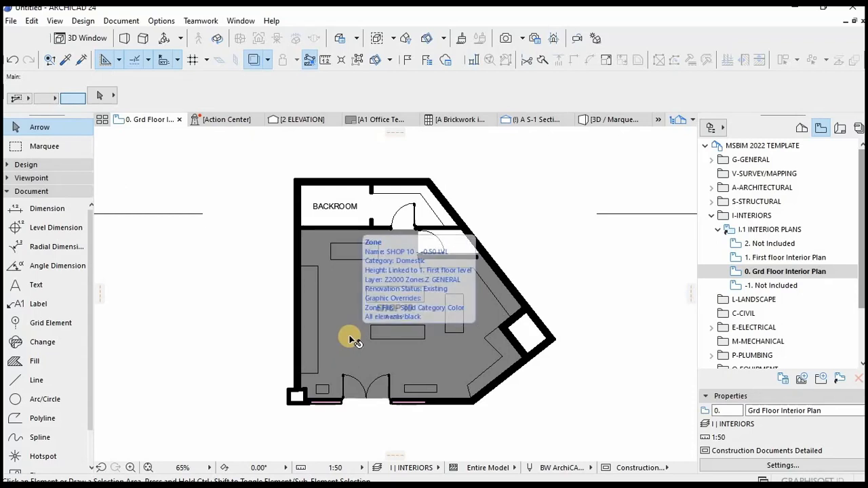
scroll(337, 212, "up", 3)
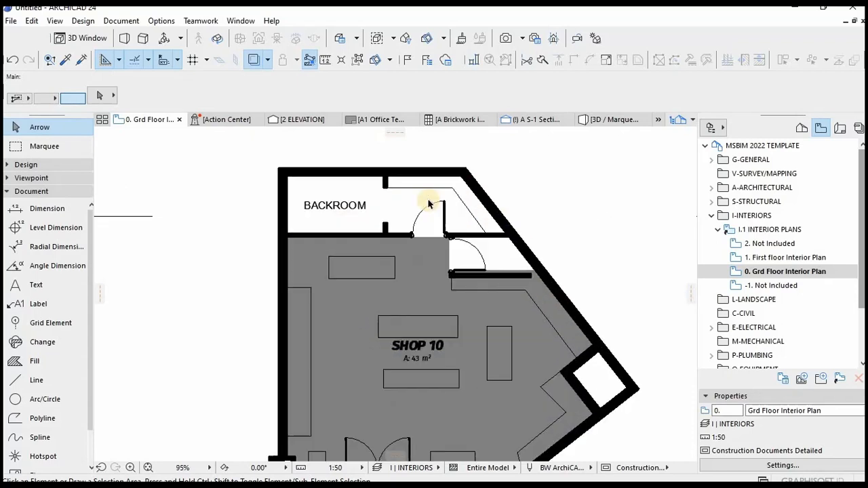
left_click(336, 206)
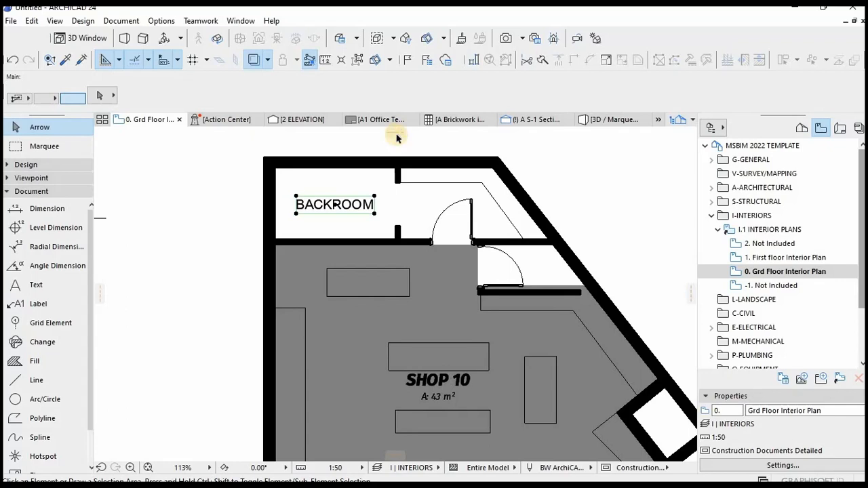
left_click(410, 89)
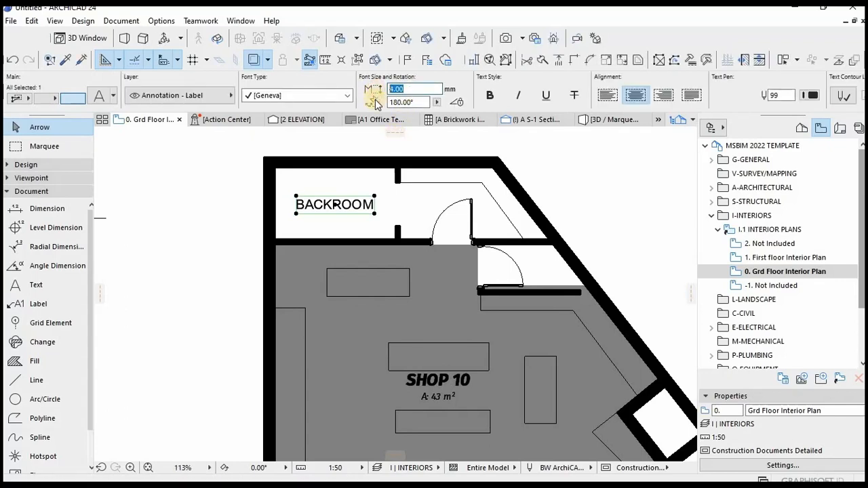
type("2")
left_click(343, 214)
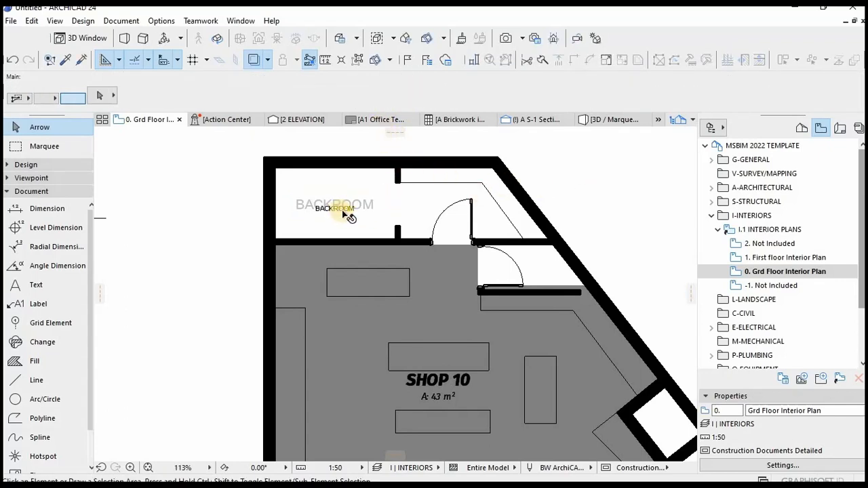
Step: Copy the BACKROOM label into the adjoining room above its door and change the copy's text to STOCK ROOM
left_click(342, 213)
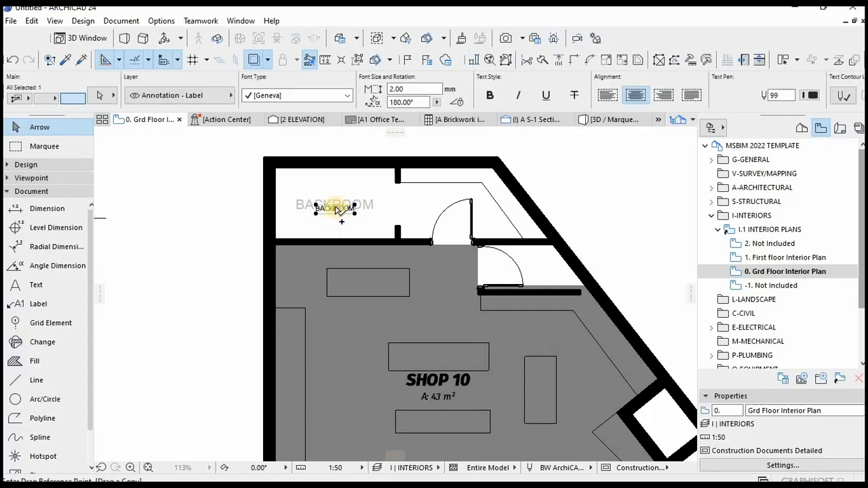
left_click_drag(339, 207, 466, 169)
scroll(452, 196, "up", 5)
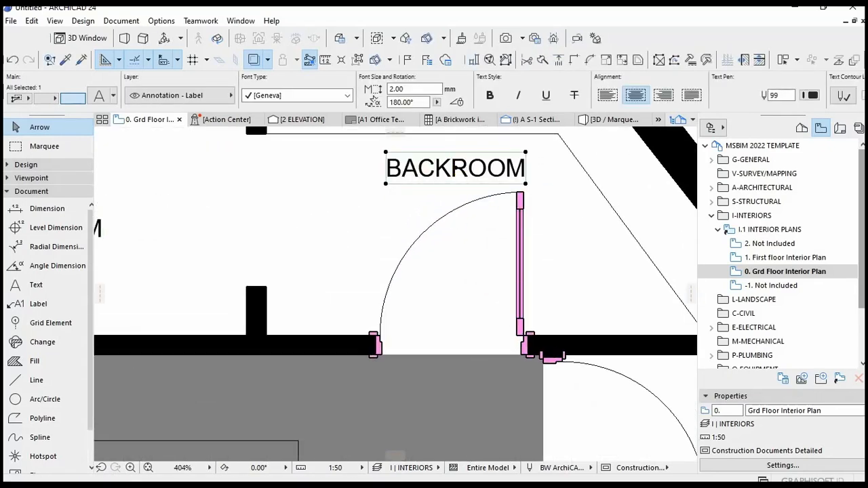
double_click(447, 171)
left_click(309, 166)
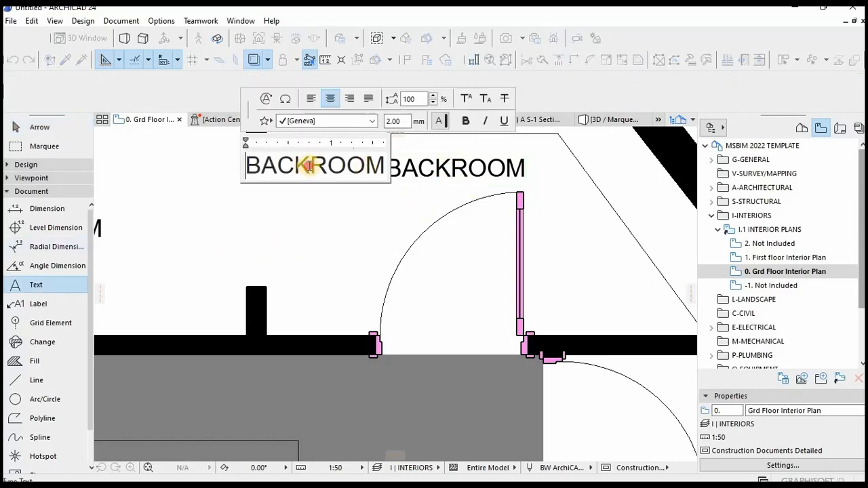
left_click_drag(309, 167, 235, 165)
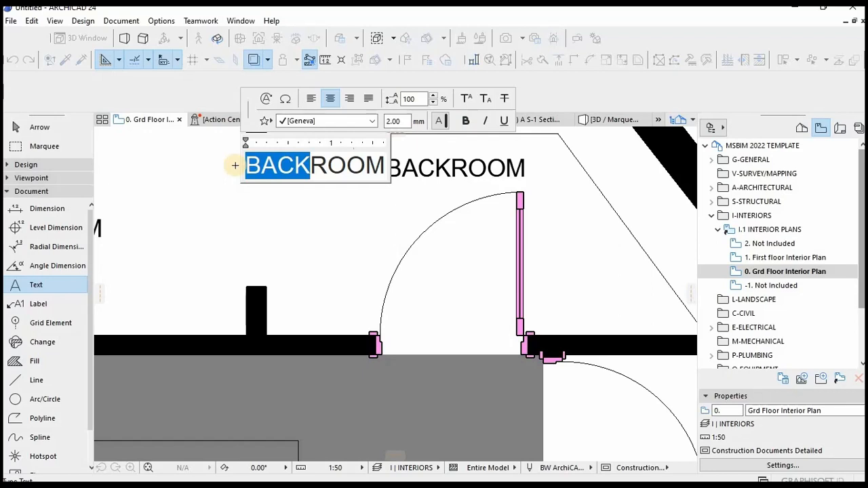
type("STOC")
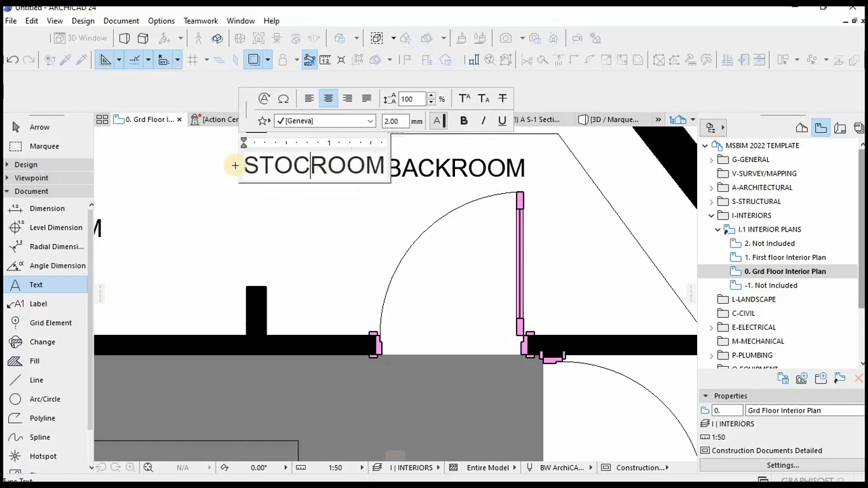
type("K")
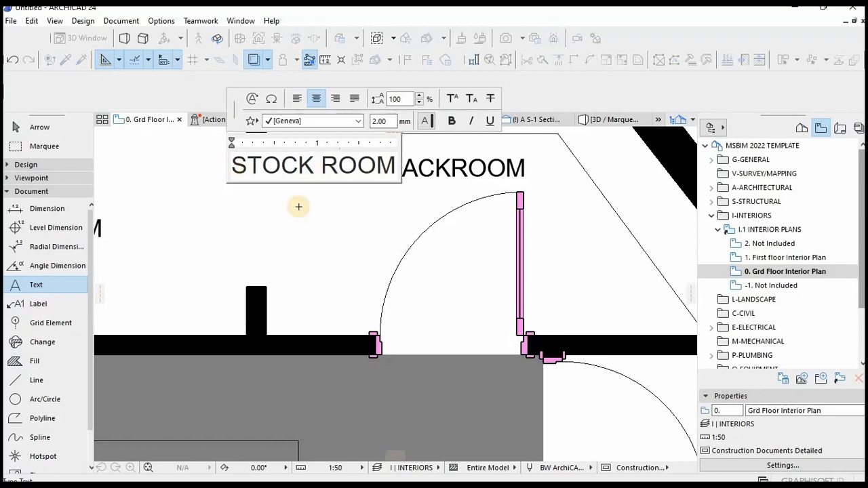
left_click(302, 228)
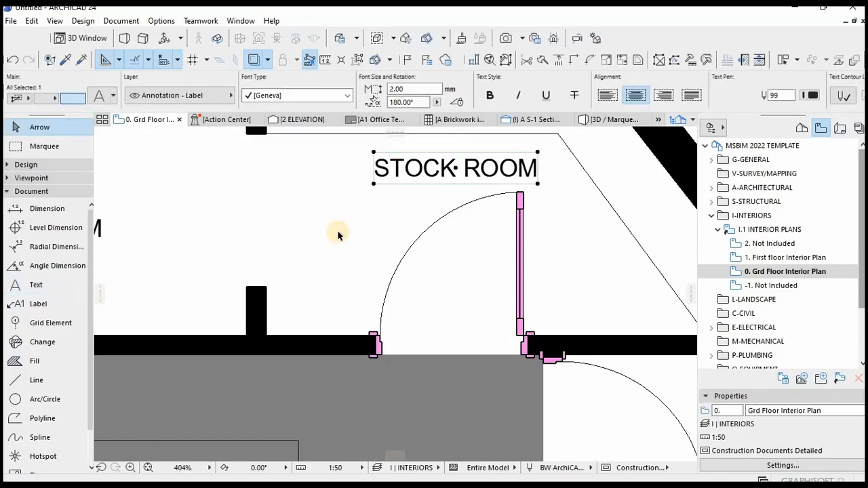
Step: Copy the STOCK ROOM label into the small room below it, beside the diagonal wall, and change the copy's text to FITTING ROOM
scroll(337, 230, "down", 3)
scroll(324, 203, "down", 2)
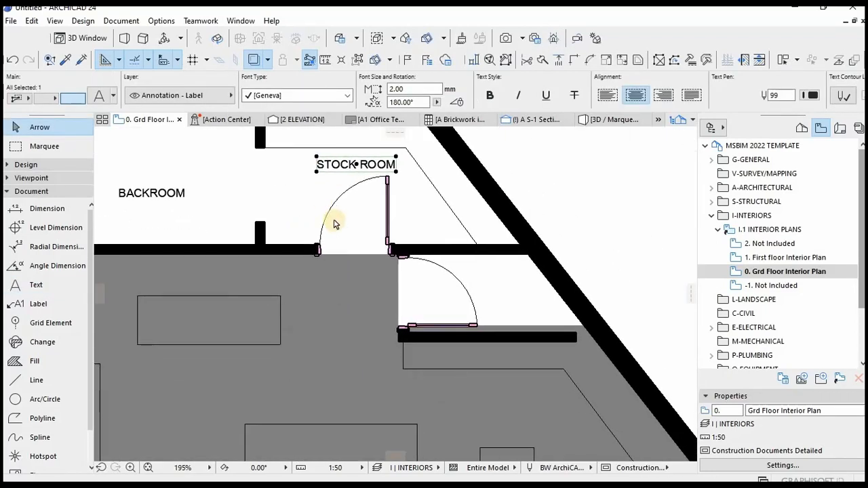
left_click_drag(355, 164, 504, 292)
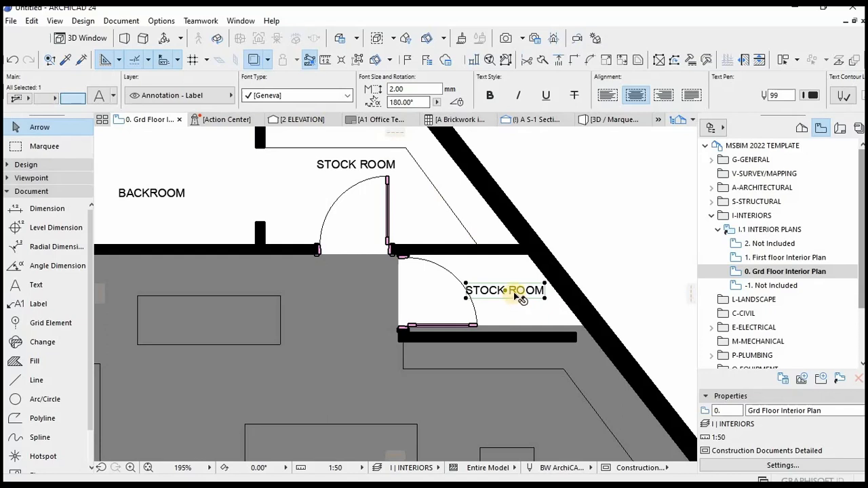
double_click(515, 293)
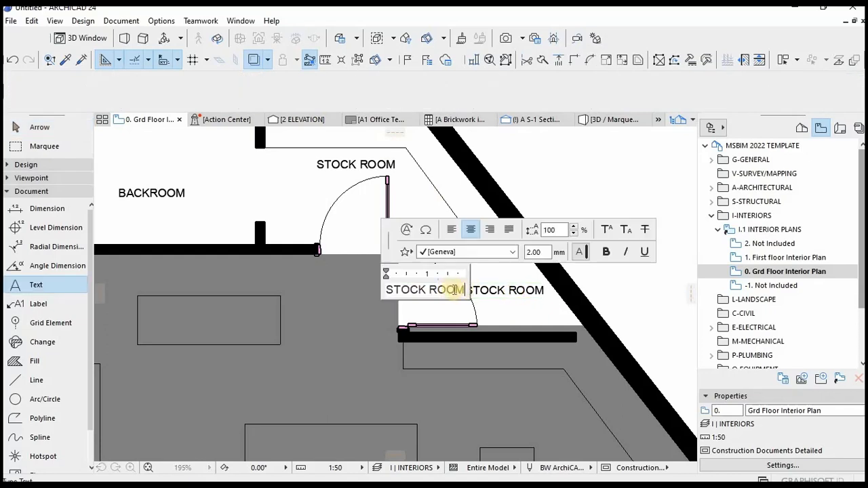
key("ctrl+a")
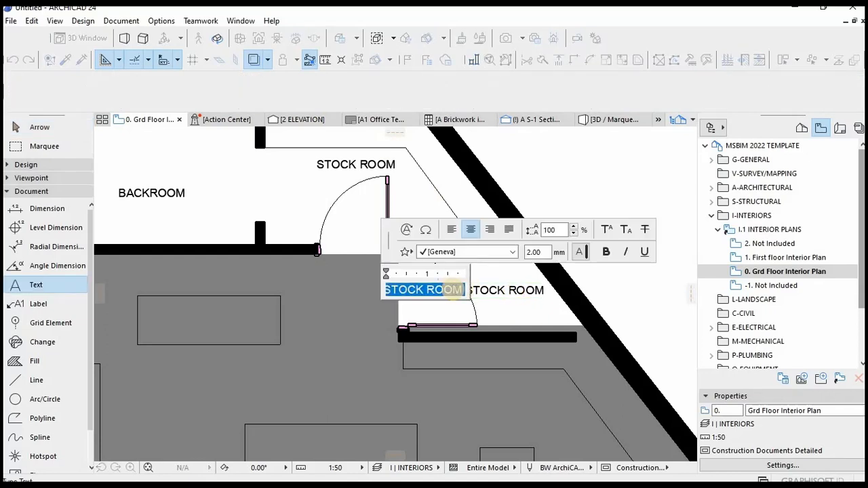
type("FITTING")
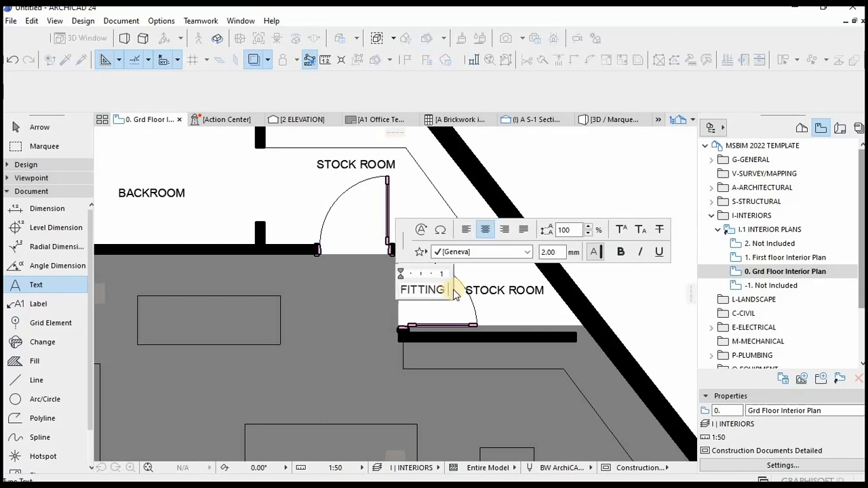
type(" ROOM")
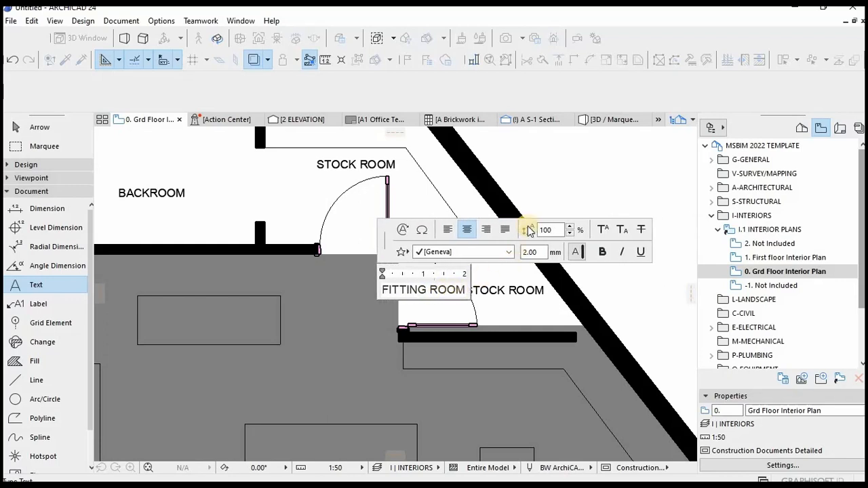
left_click(543, 205)
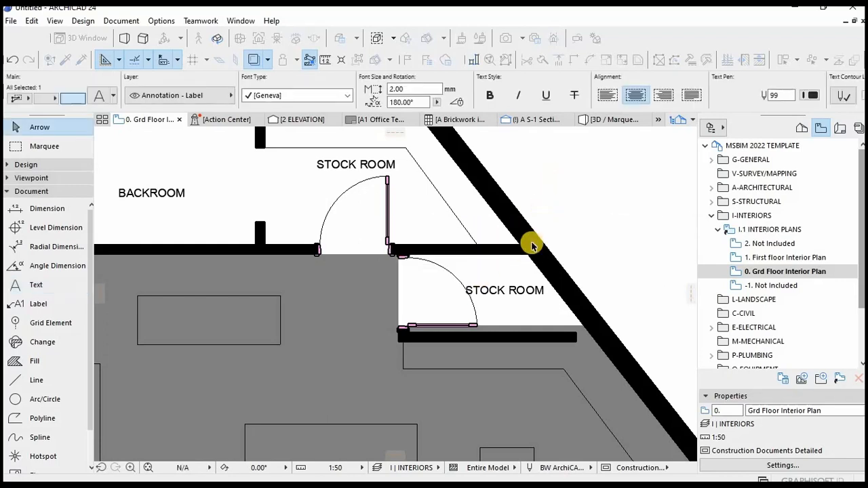
left_click(516, 261)
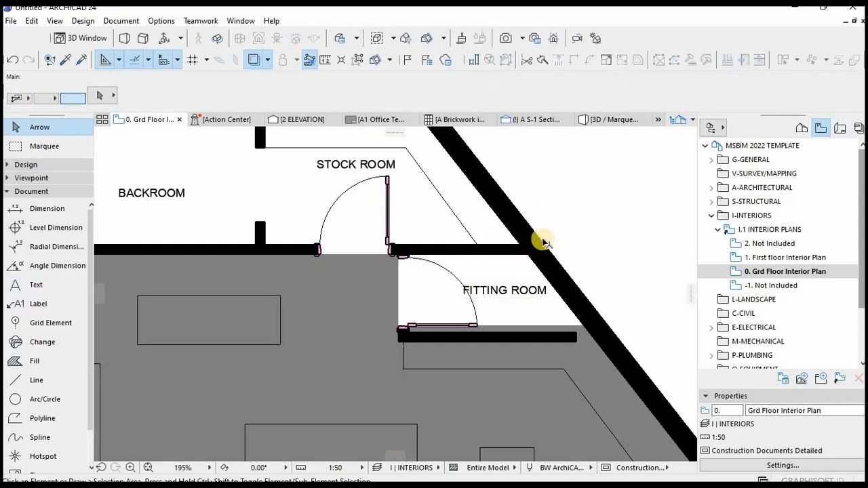
Step: Move the inner corner vertex of the shelf outline beside the column so the edge runs parallel to the column's face
scroll(543, 242, "down", 3)
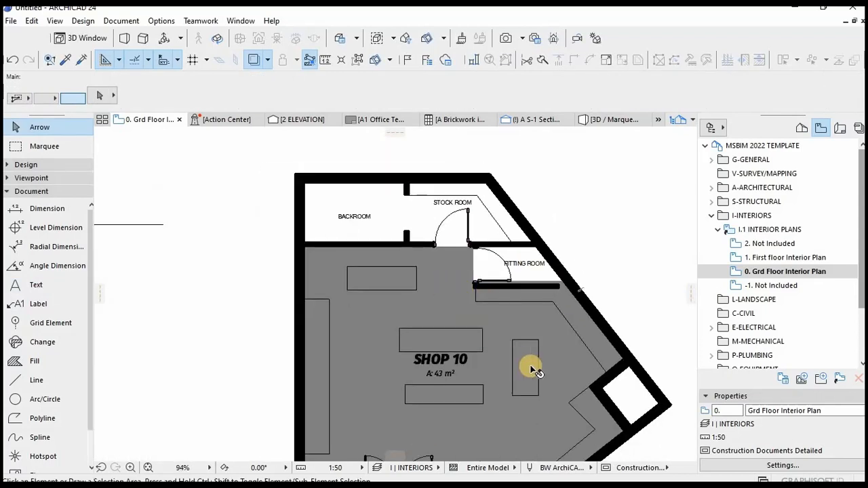
scroll(644, 349, "up", 1)
scroll(562, 341, "up", 2)
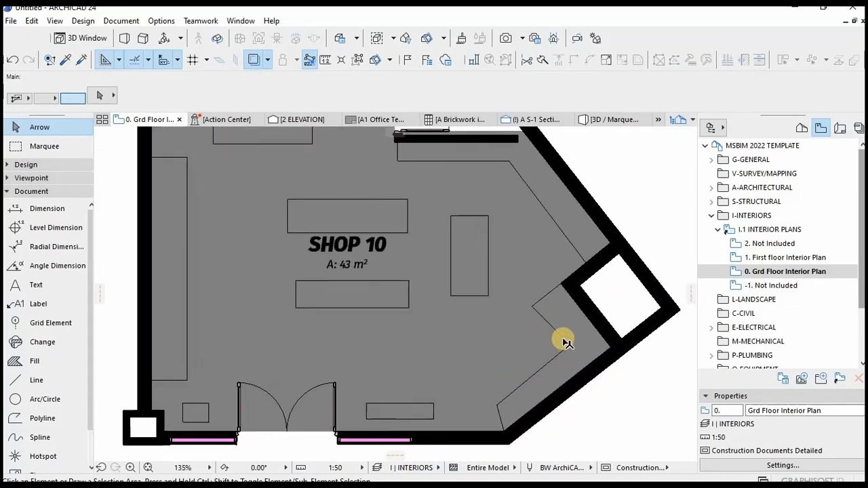
left_click(570, 333)
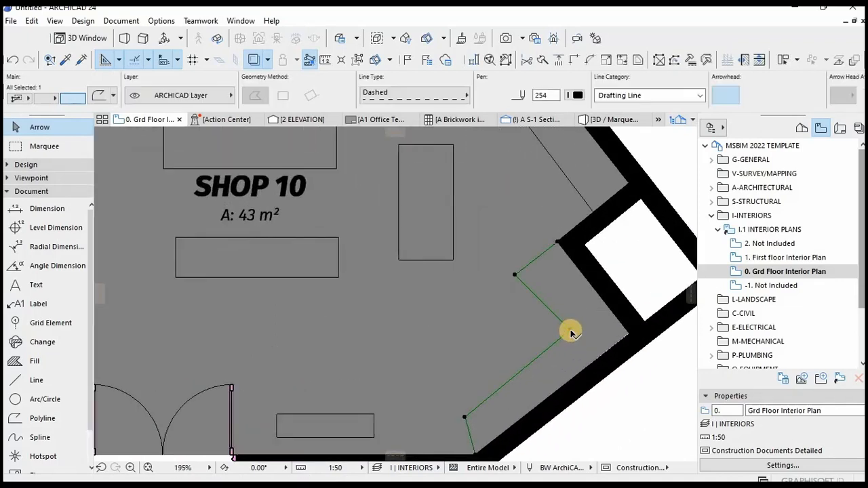
left_click(570, 333)
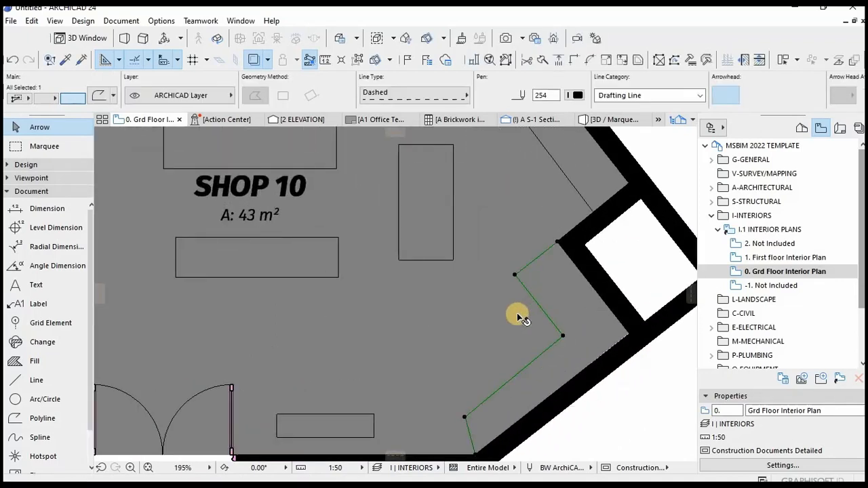
scroll(512, 335, "down", 1)
scroll(512, 335, "down", 3)
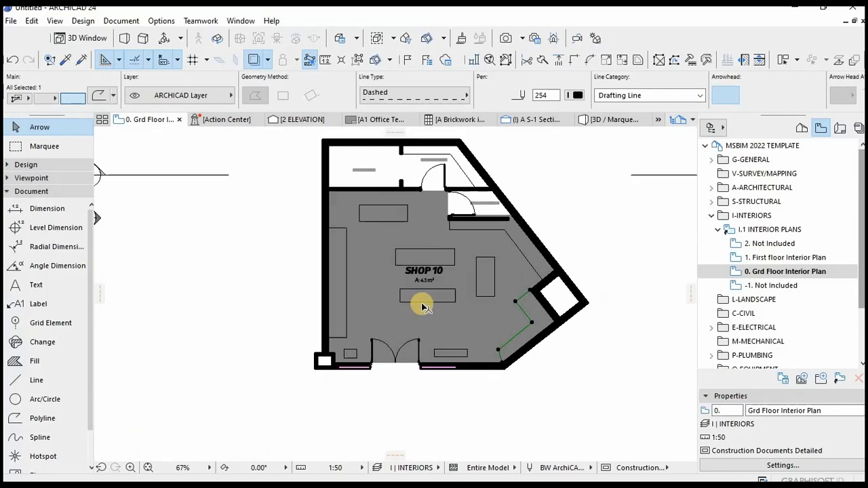
left_click(570, 209)
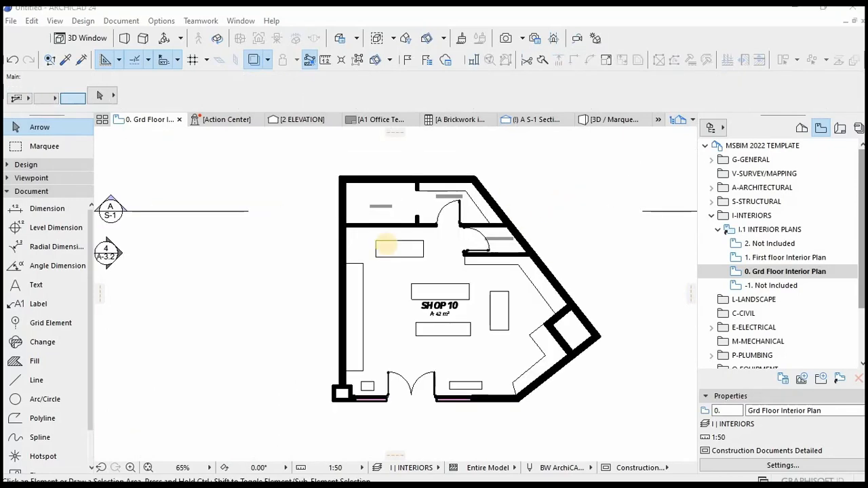
left_click(387, 270)
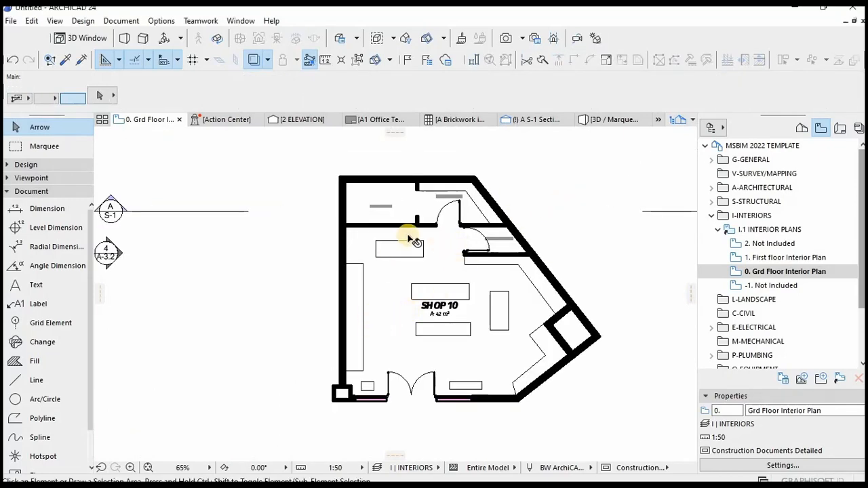
scroll(413, 244, "down", 2)
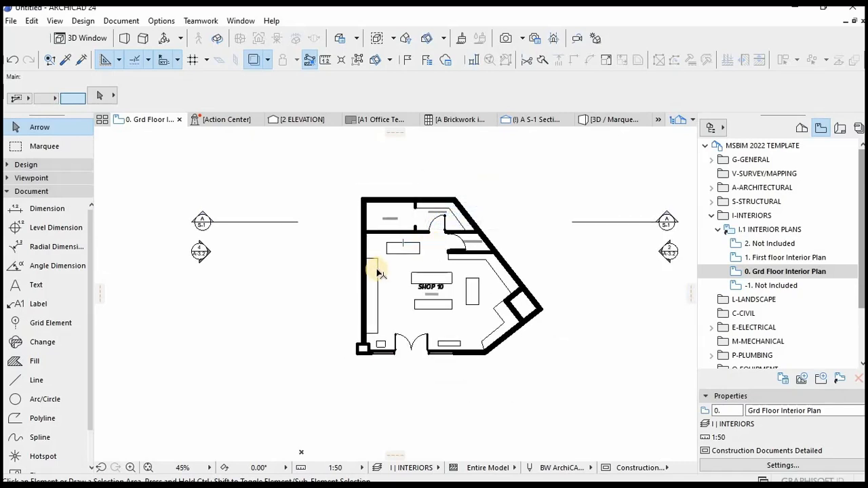
scroll(467, 301, "up", 2)
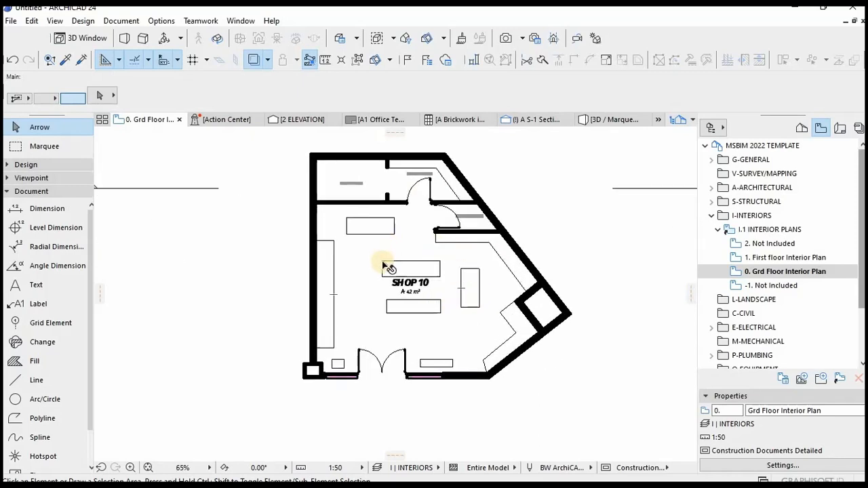
middle_click_drag(385, 263, 382, 282)
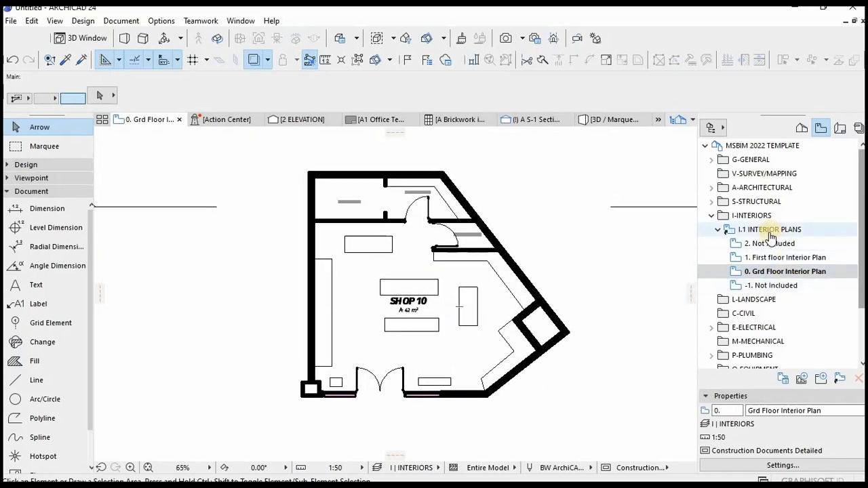
left_click(775, 273)
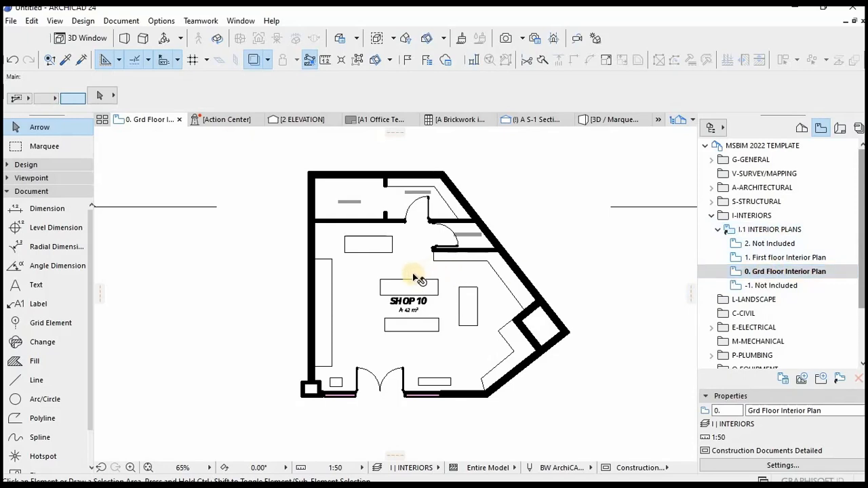
left_click(722, 273)
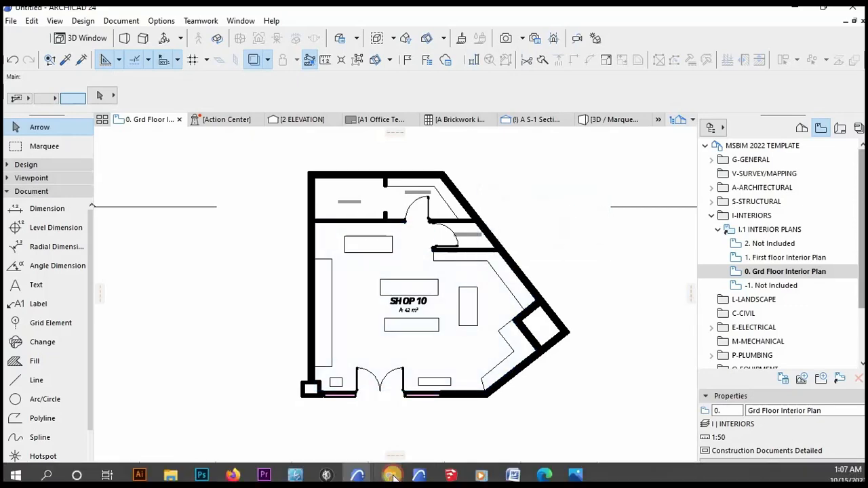
Step: Switch to Chrome and load bim.com in a new browser tab
mouse_move(393, 475)
left_click(525, 417)
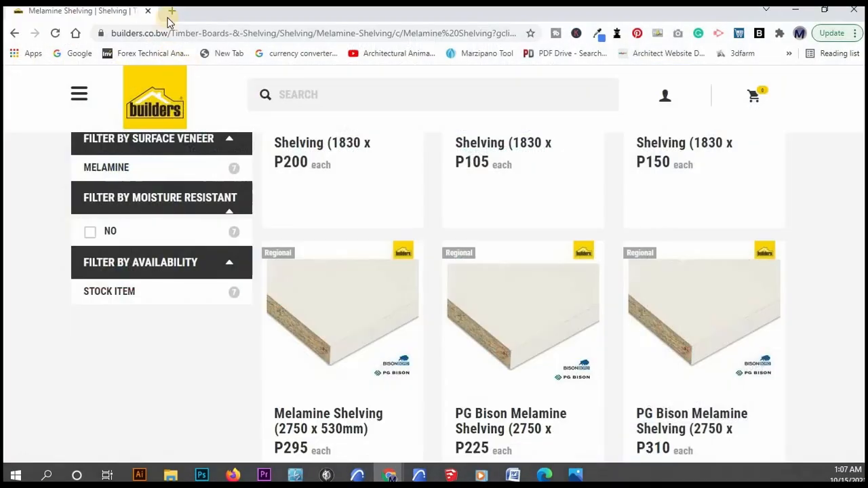
left_click(172, 11)
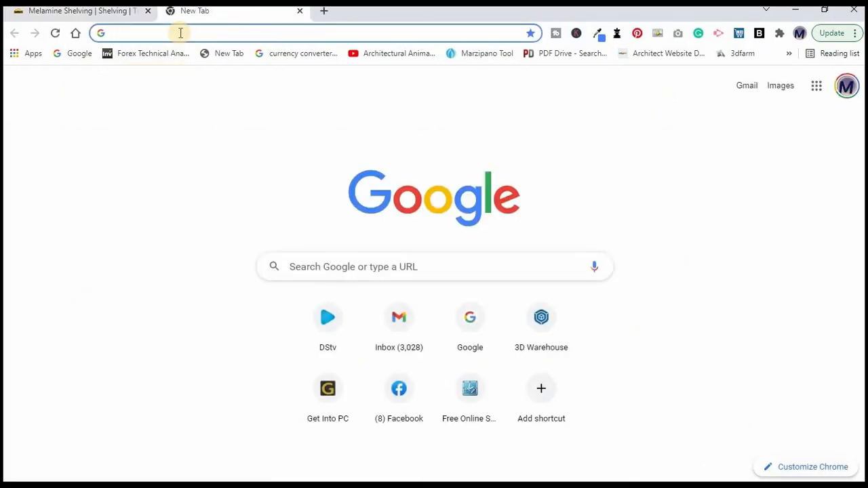
type("Bi")
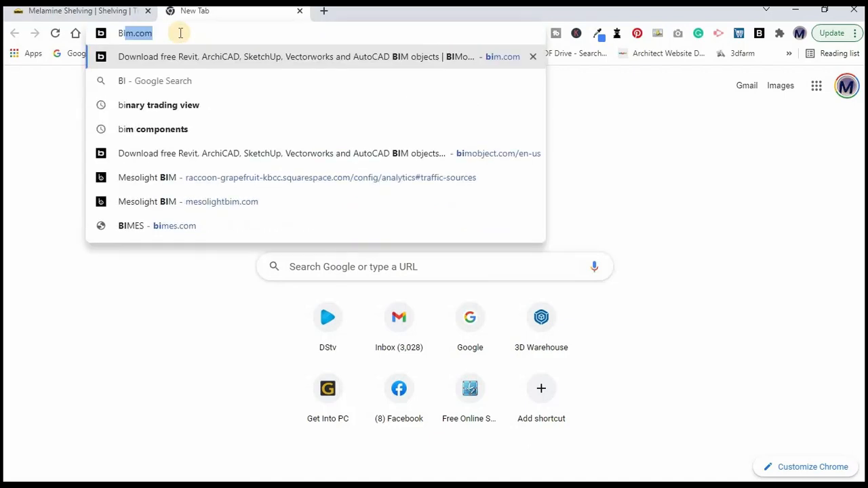
key("Return")
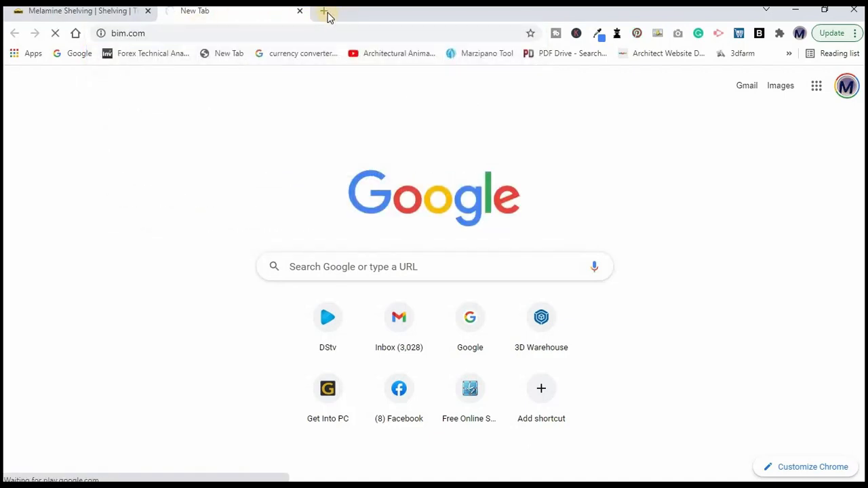
Step: Load 3dwarehouse.sketchup.com in another new browser tab
double_click(325, 12)
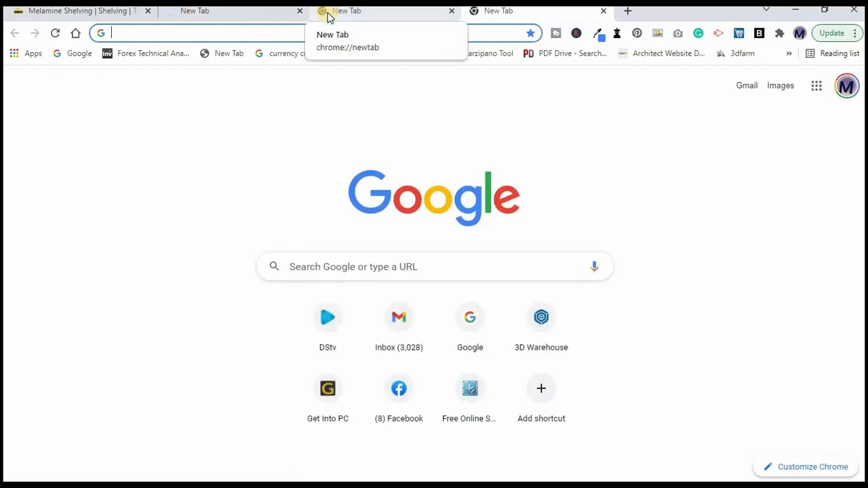
type("3D")
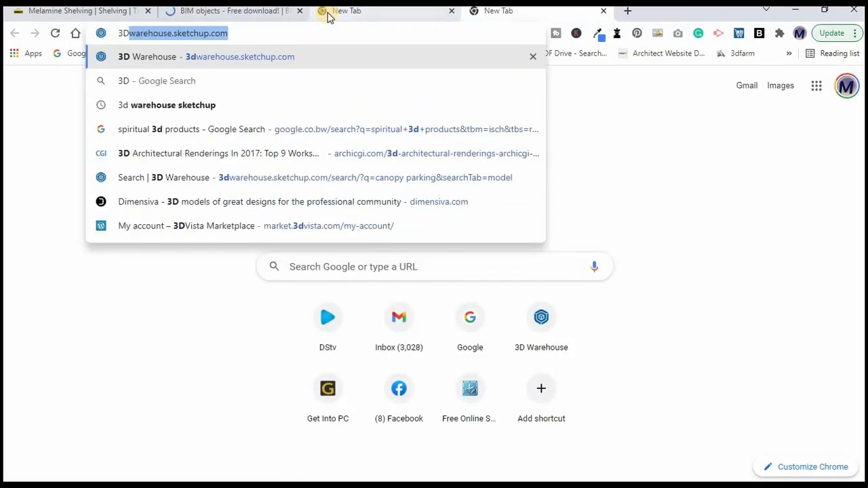
key("Return")
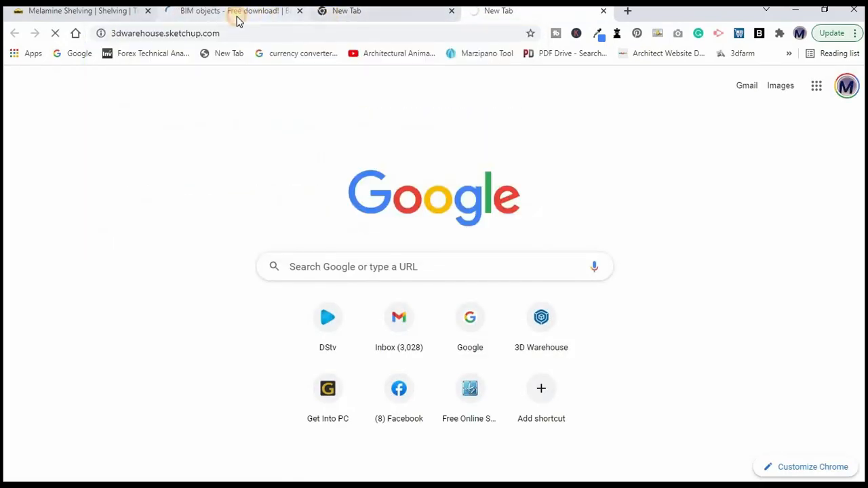
Step: Look through the BIMobject home page, including its product categories, trending products and new products
left_click(239, 13)
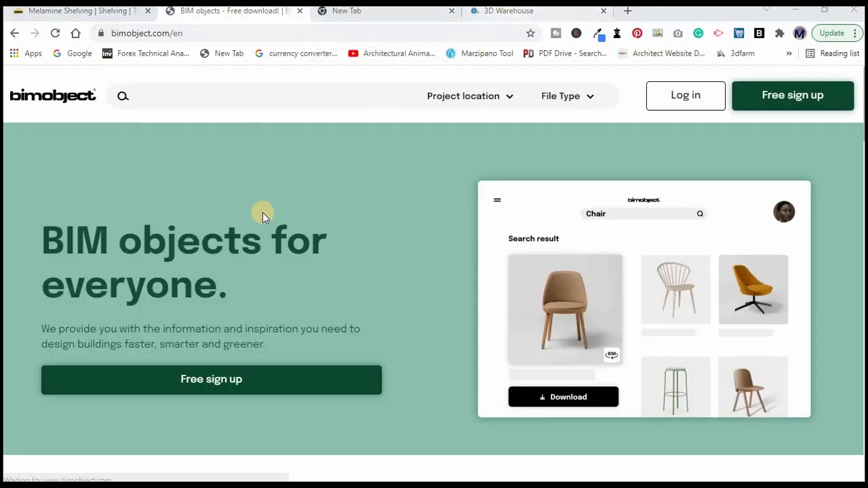
scroll(203, 287, "down", 2)
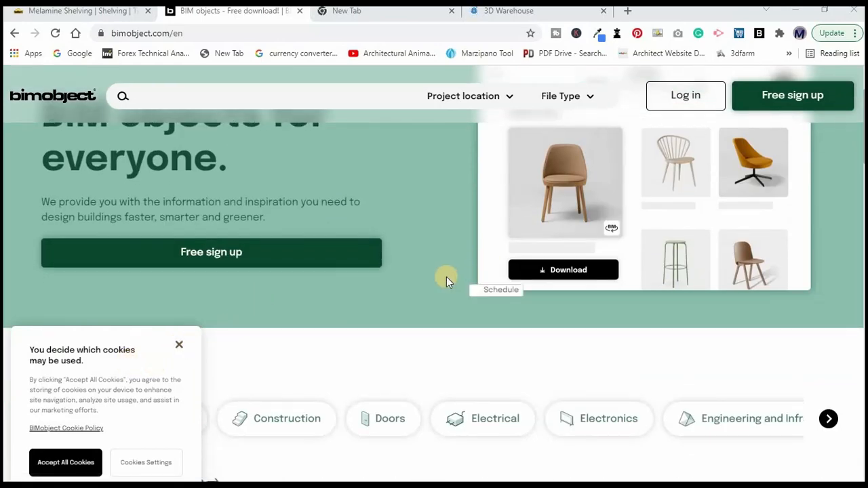
scroll(415, 246, "down", 5)
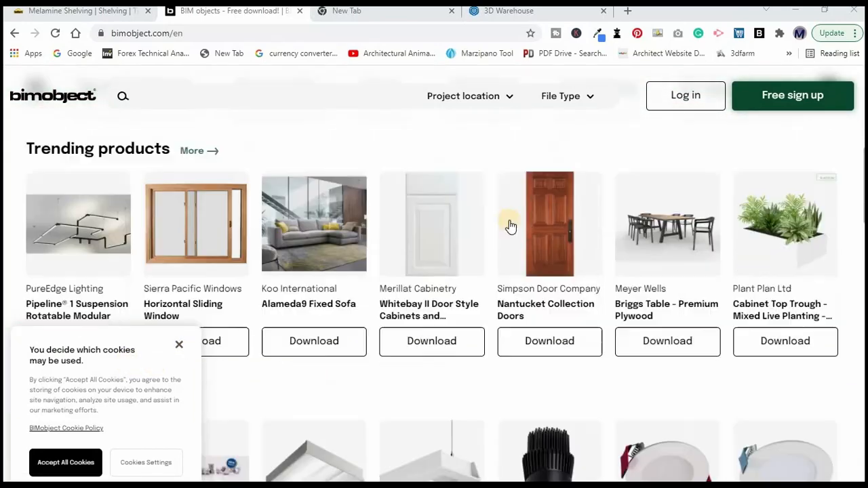
scroll(510, 226, "down", 2)
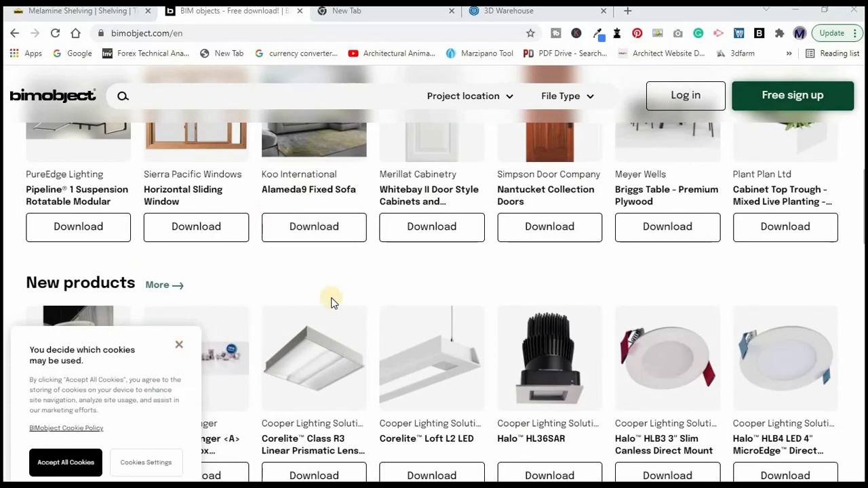
scroll(422, 292, "down", 5)
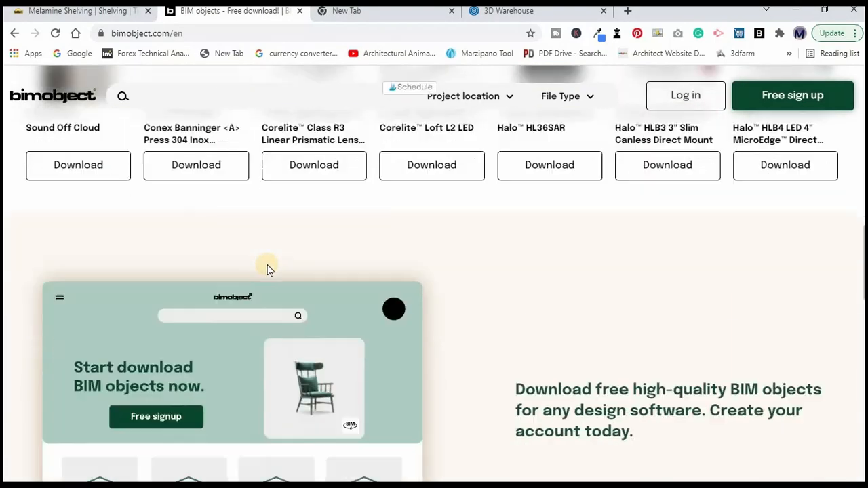
scroll(267, 269, "down", 5)
scroll(267, 269, "down", 4)
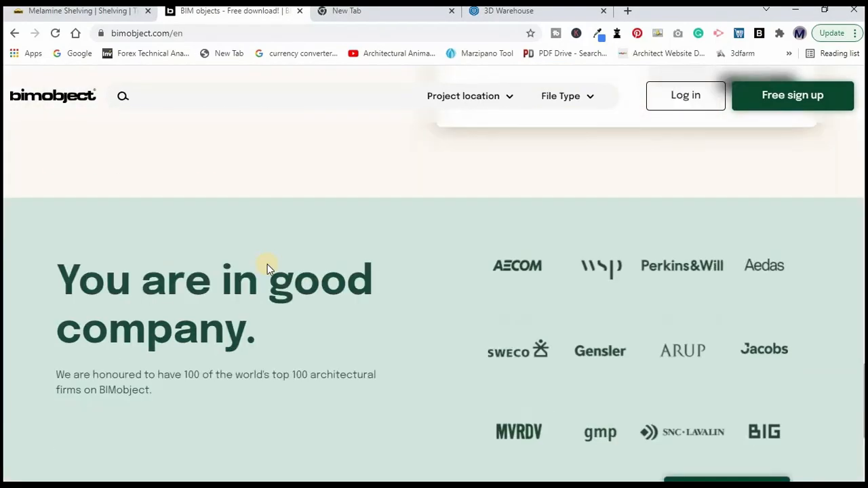
scroll(267, 265, "down", 4)
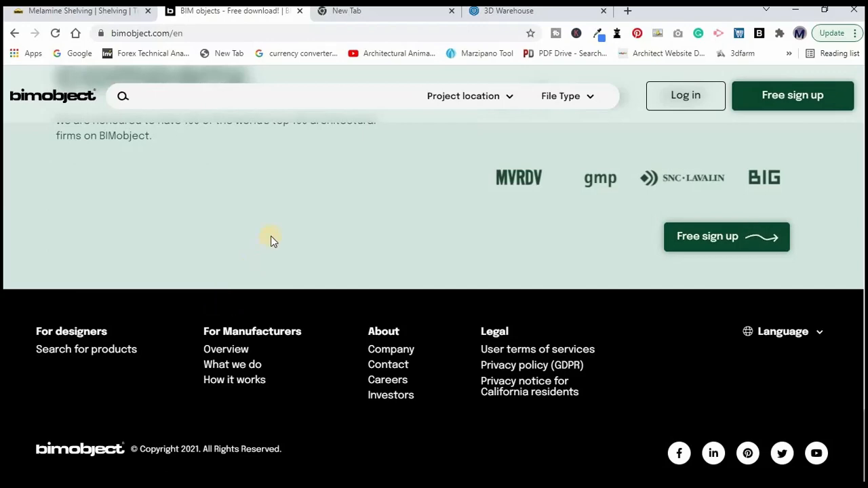
scroll(270, 240, "up", 6)
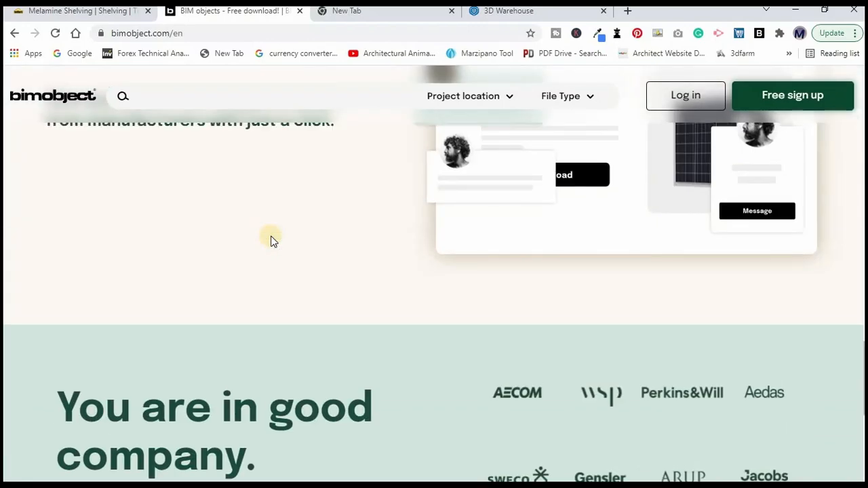
scroll(271, 240, "up", 3)
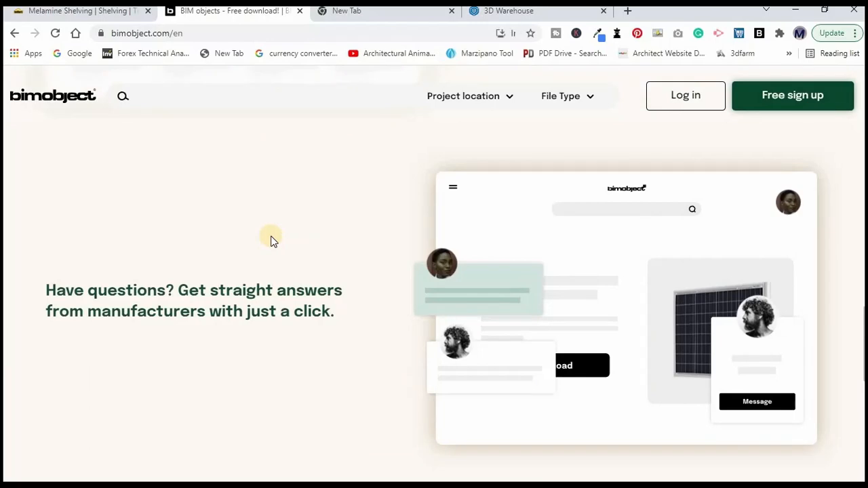
scroll(270, 240, "up", 10)
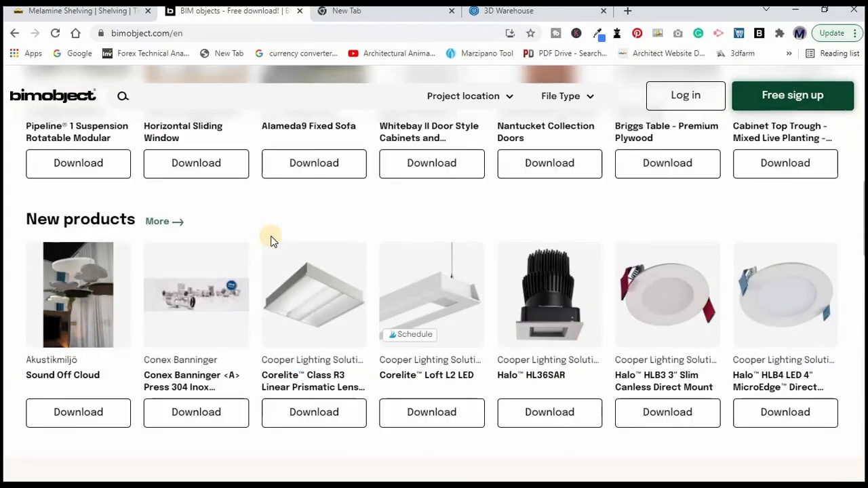
scroll(270, 240, "up", 6)
scroll(272, 240, "up", 4)
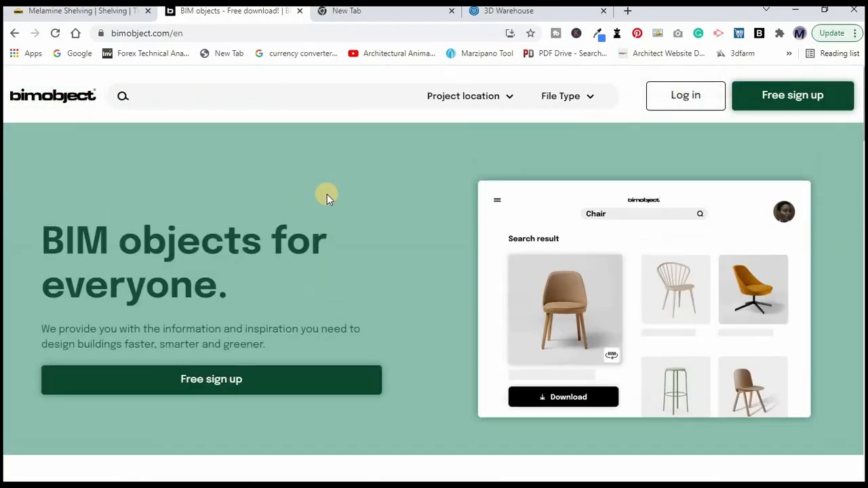
Step: Search 3D Warehouse for SHELVING across all categories
left_click(521, 11)
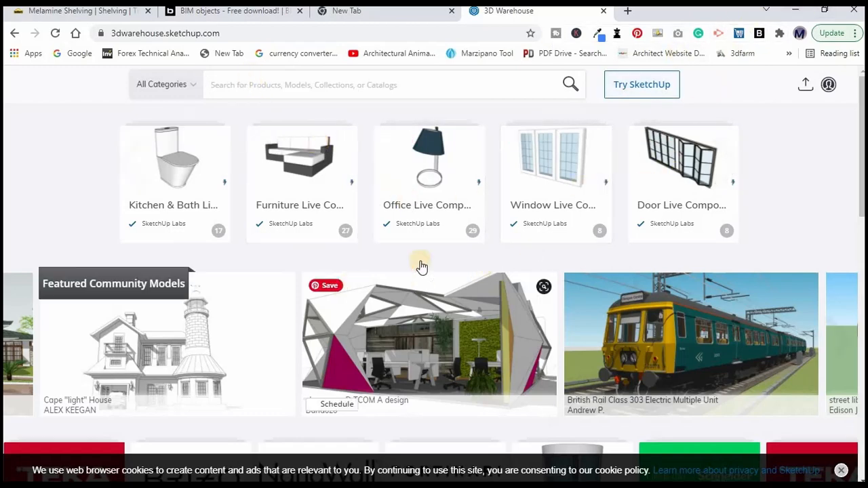
scroll(421, 266, "down", 3)
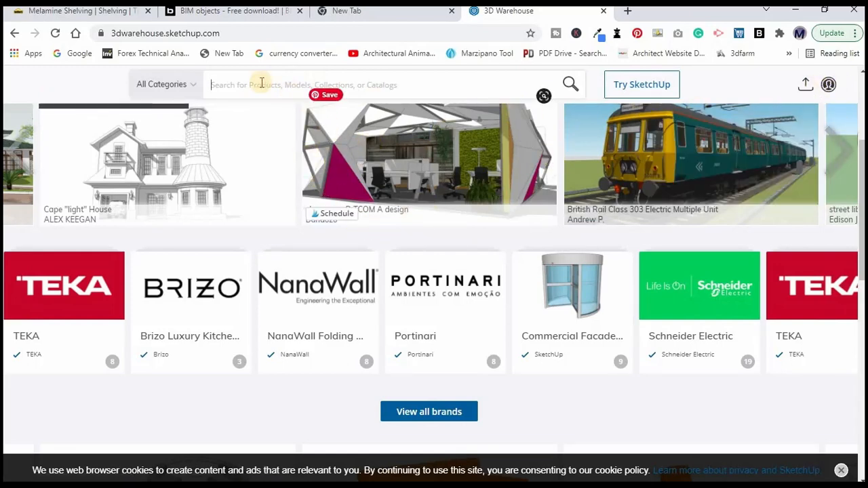
type("SHE")
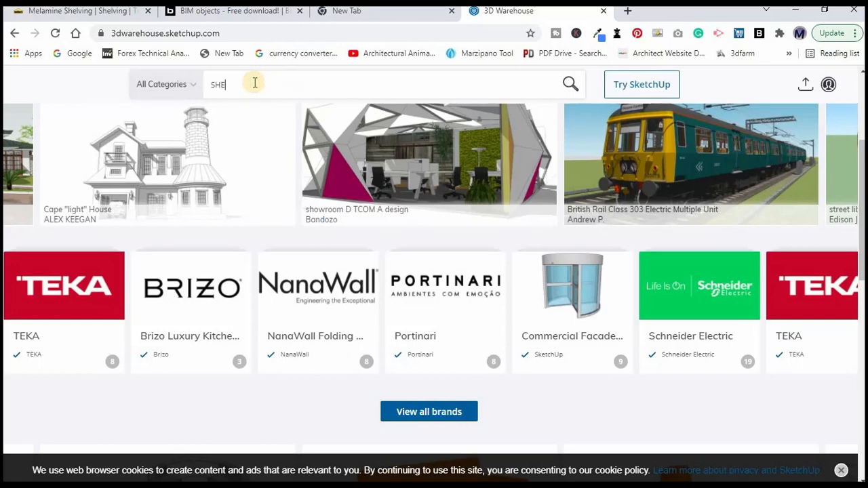
type("LVING")
key("Return")
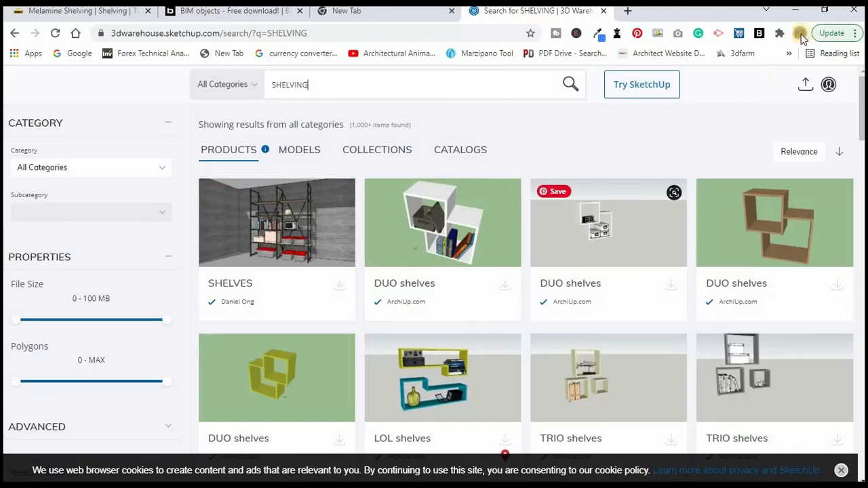
Step: Return to ARCHICAD, open the Object tool's default settings and expand the linked ARCHICAD Library 24 to its 1. BASIC LIBRARY 24 folders
left_click(790, 11)
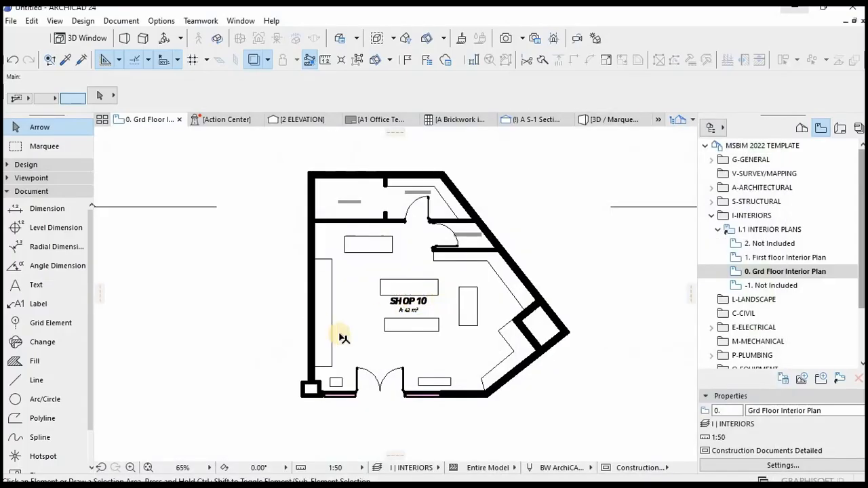
scroll(339, 219, "up", 5)
scroll(229, 257, "down", 3)
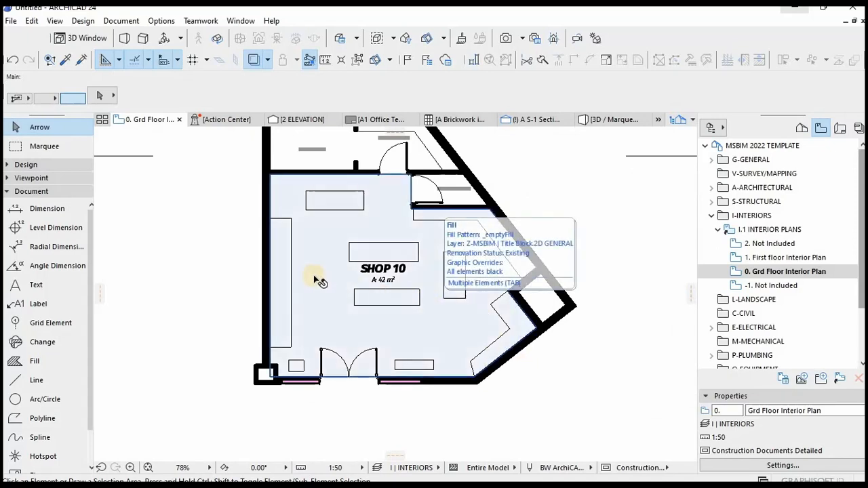
left_click(8, 165)
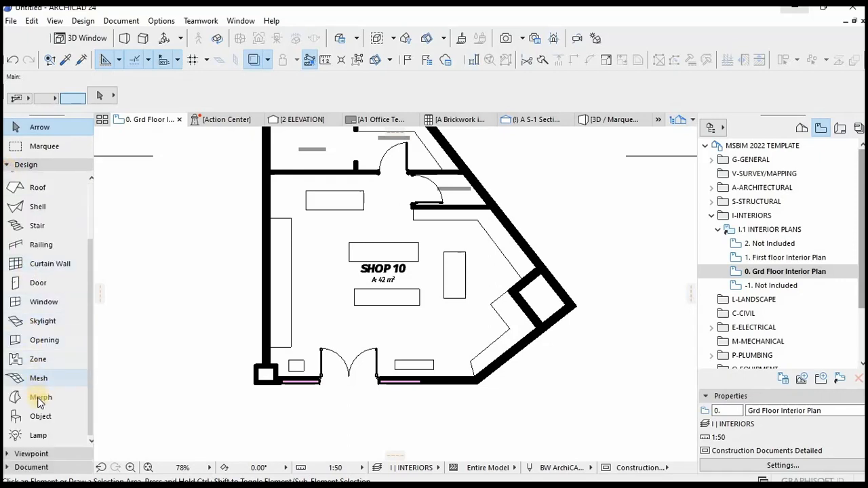
left_click(36, 419)
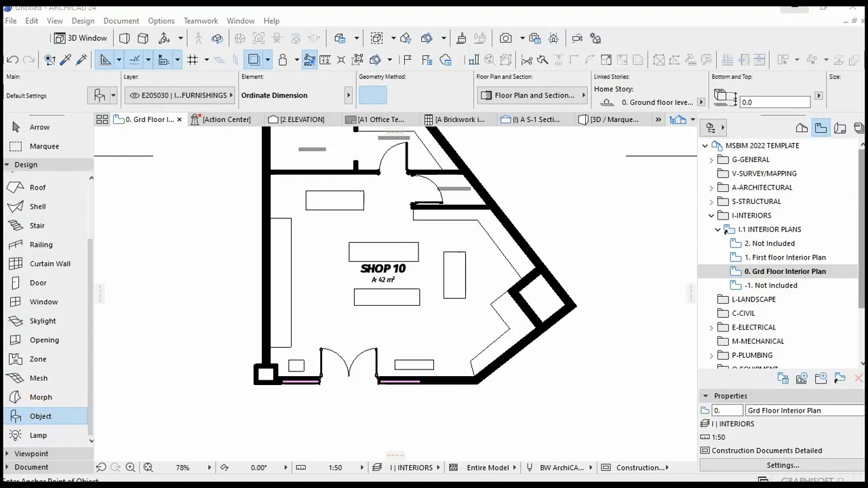
left_click(343, 97)
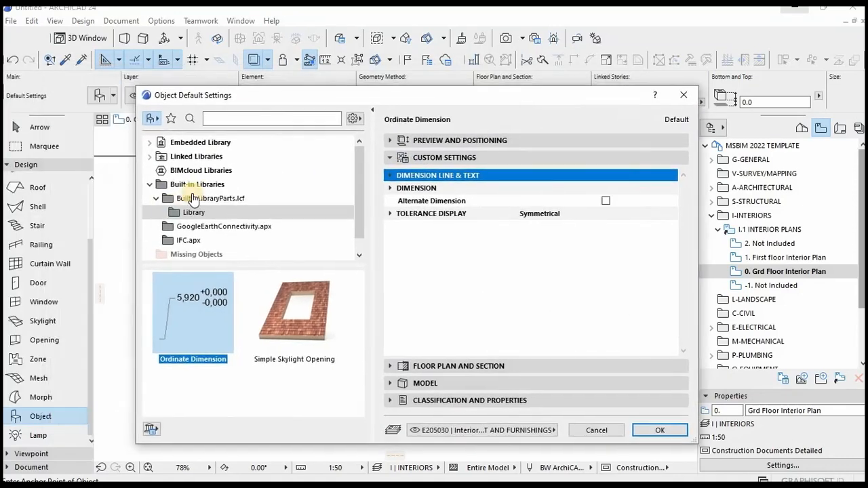
left_click(152, 157)
left_click(164, 184)
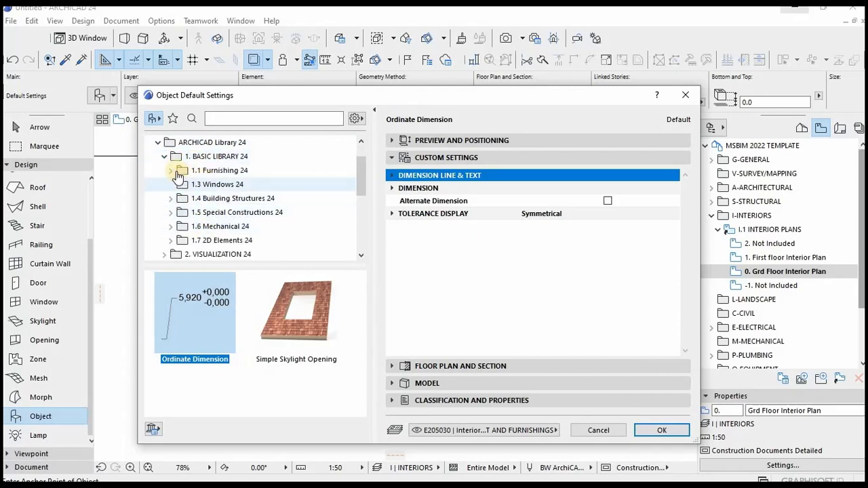
Step: Examine the Decoration 24 and Retail Furniture 24 objects in the 1.1 Furnishing 24 library, and close the object default settings
left_click(170, 170)
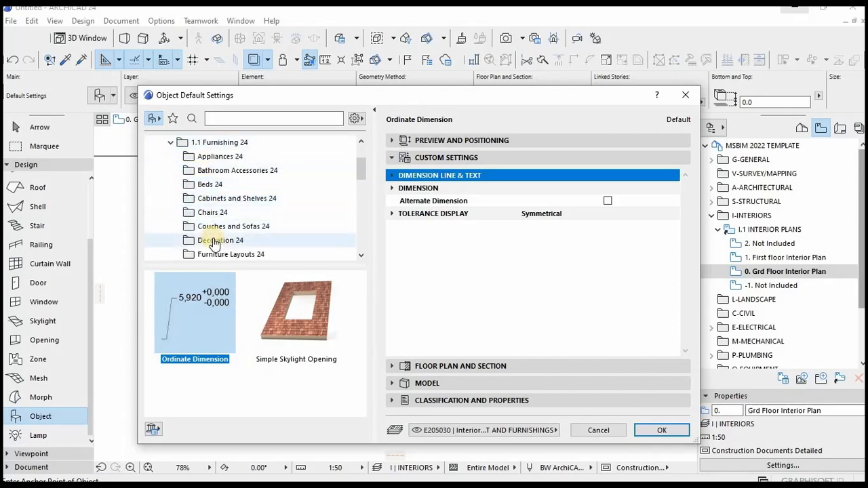
scroll(208, 242, "down", 1)
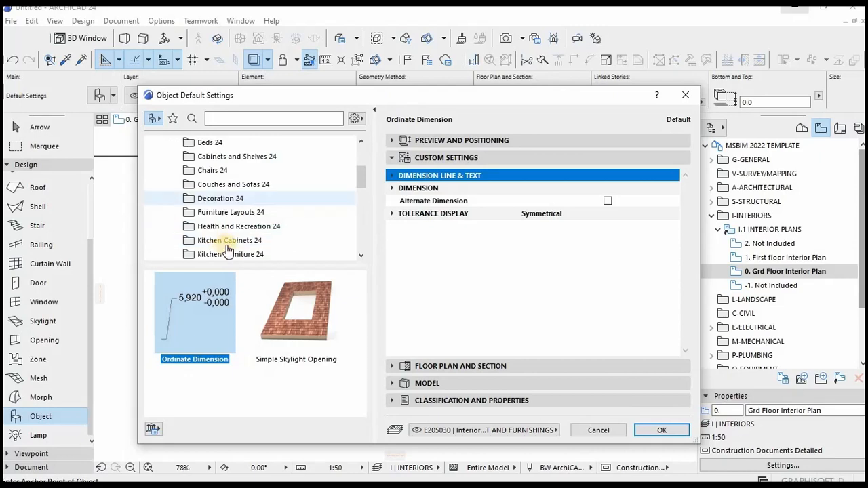
left_click(210, 198)
scroll(225, 271, "down", 2)
scroll(213, 197, "down", 2)
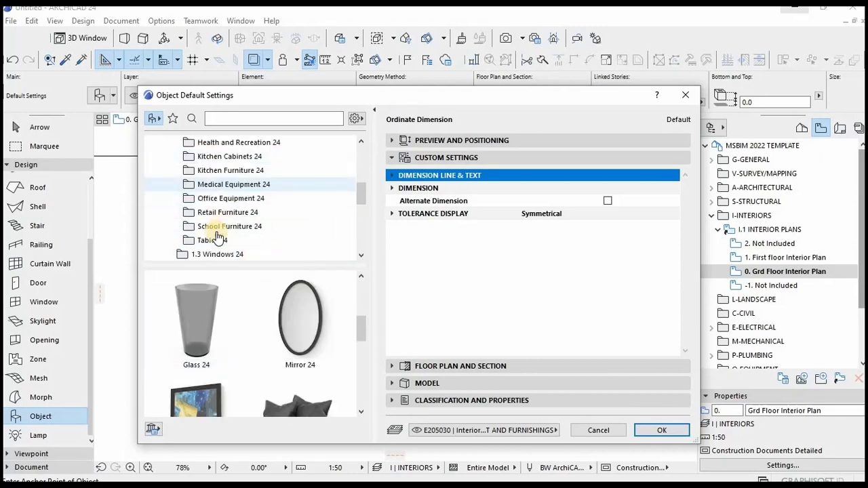
left_click(212, 215)
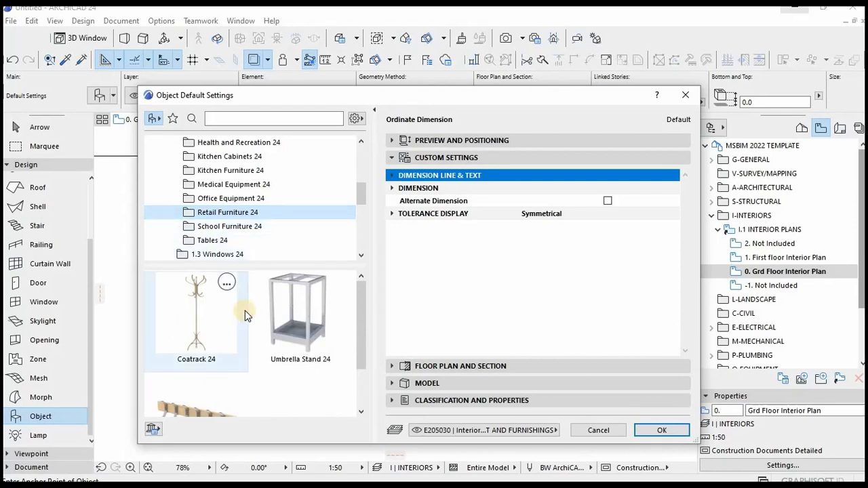
scroll(244, 335, "down", 2)
scroll(223, 309, "up", 2)
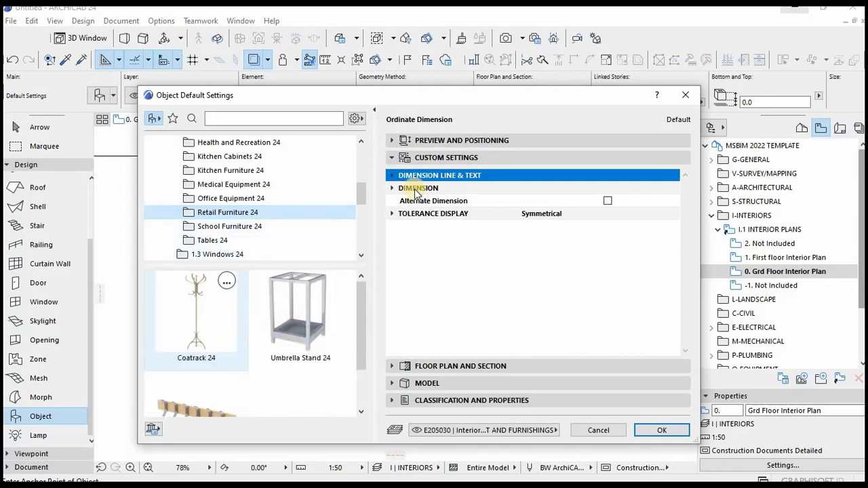
left_click(684, 98)
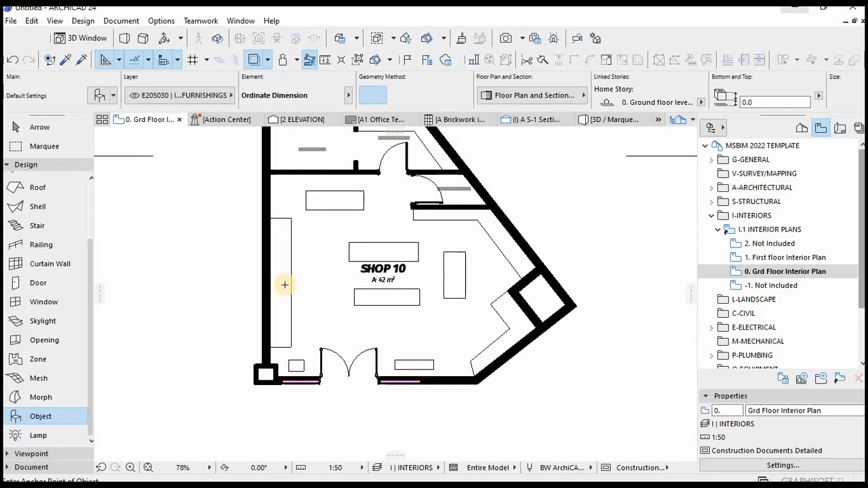
Step: Switch to the Photos window with the shop interior picture and look through the store design and paint colour reference images
mouse_move(175, 475)
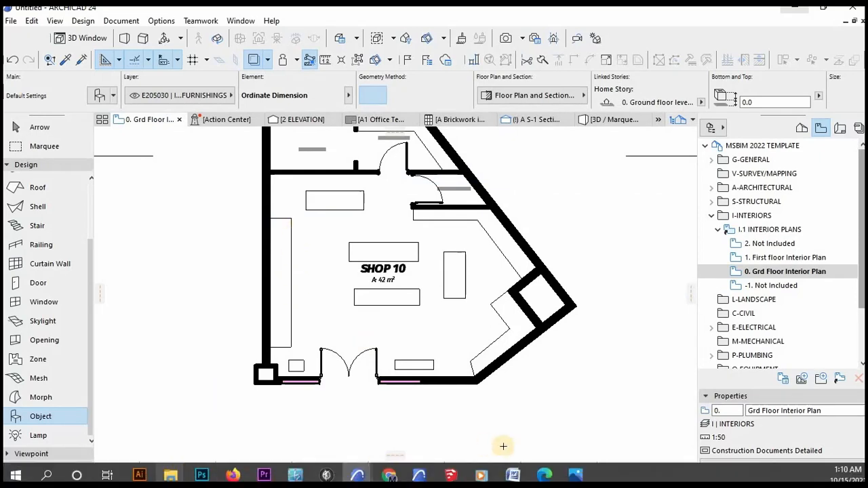
mouse_move(575, 474)
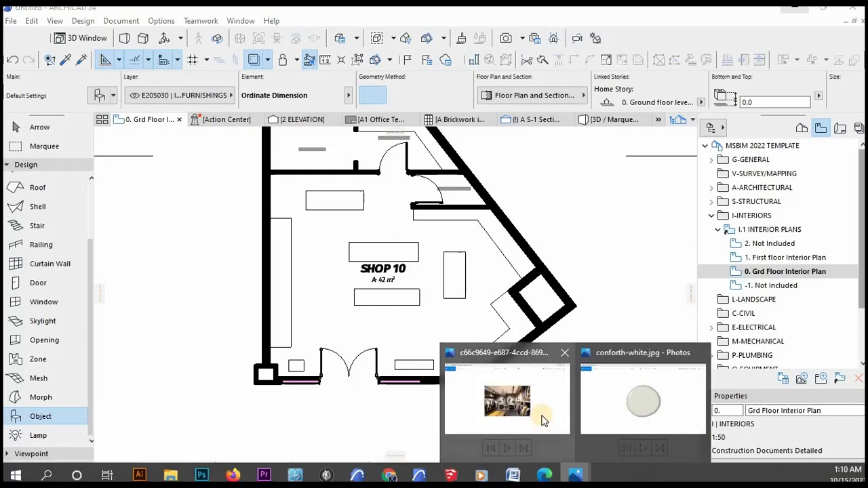
left_click(506, 397)
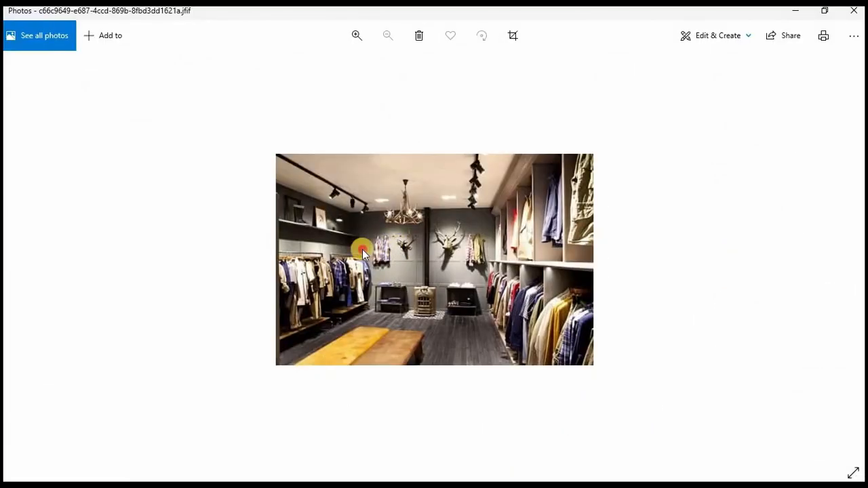
key("Right")
key("Right")
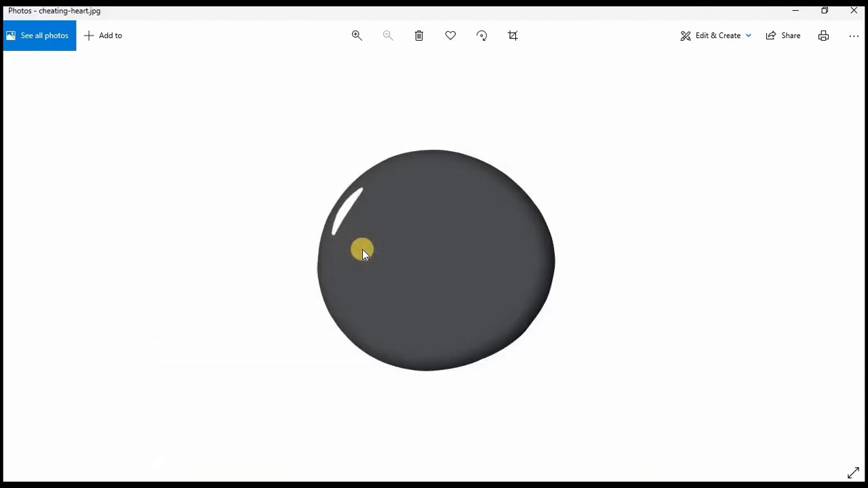
key("Right")
key("Right")
key("Right")
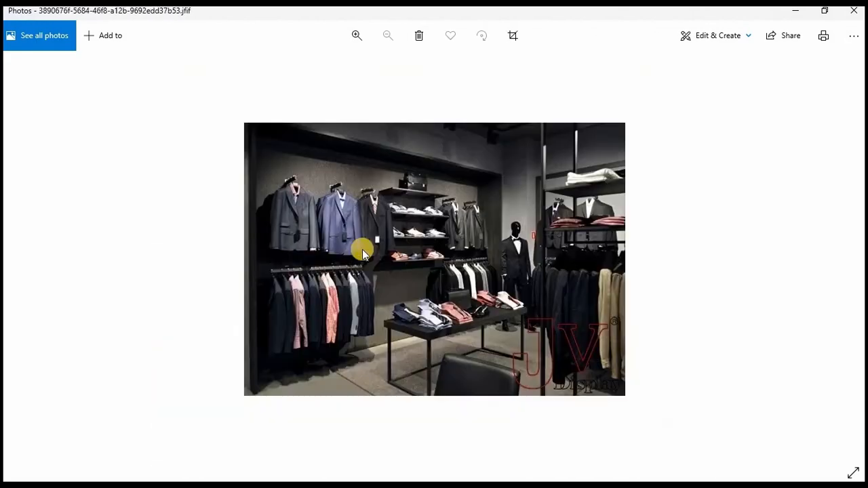
key("Right")
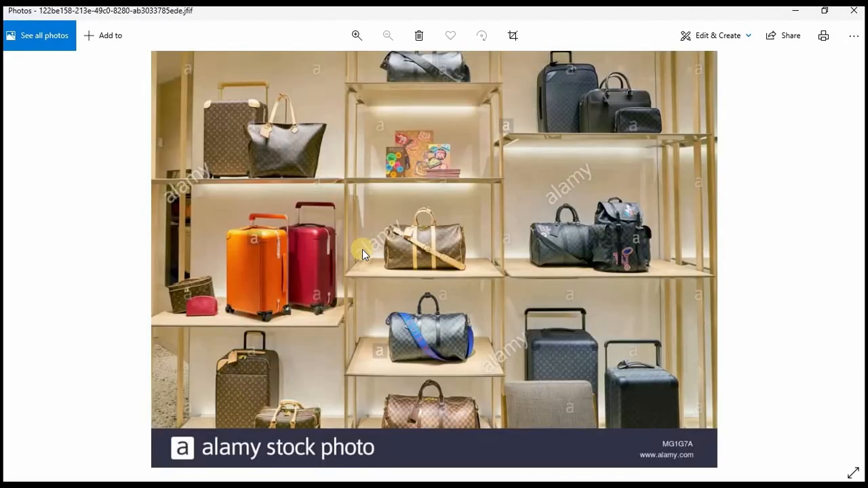
key("Right")
key("Right")
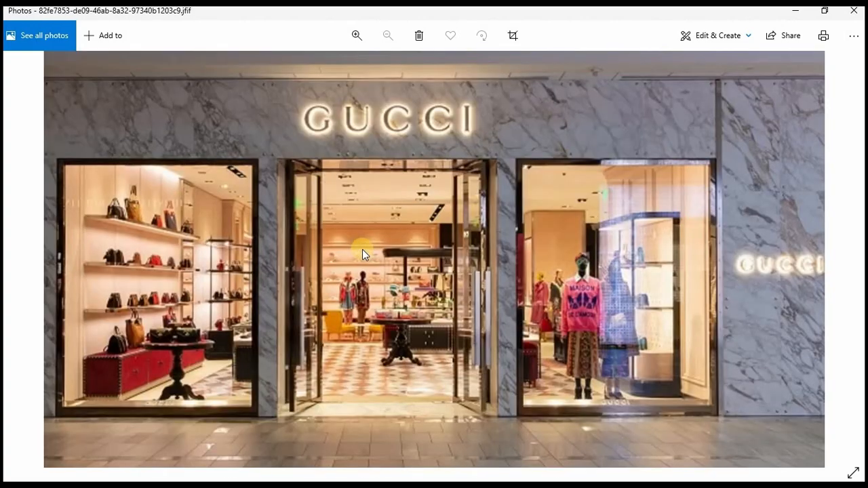
key("Right")
key("Right")
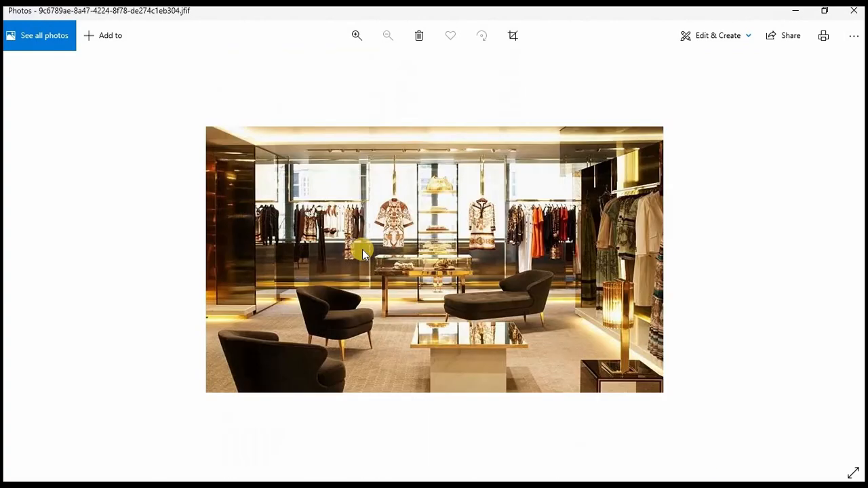
key("Right")
key("Right")
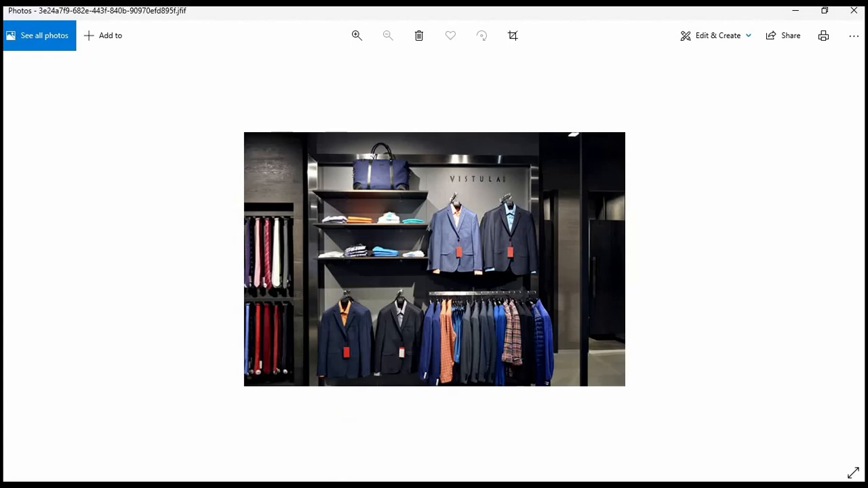
Step: Return to the Untitled project in ARCHICAD showing the Shop 10 floor plan
mouse_move(397, 475)
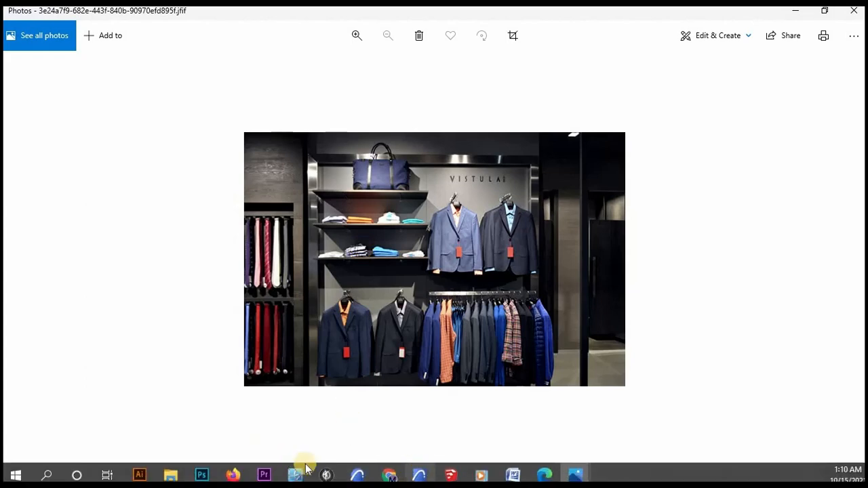
left_click(358, 475)
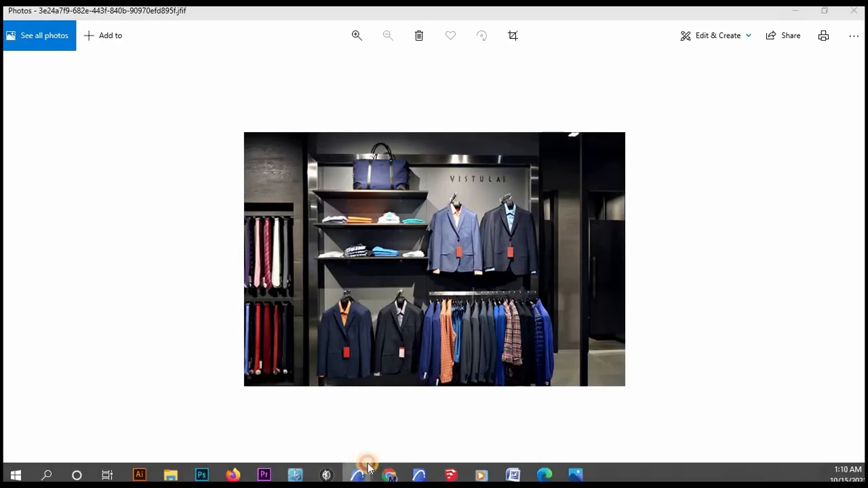
mouse_move(370, 467)
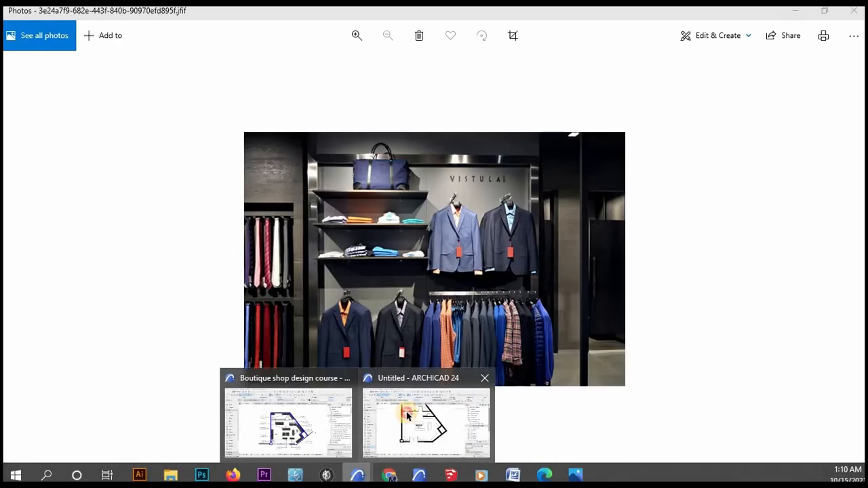
left_click(405, 410)
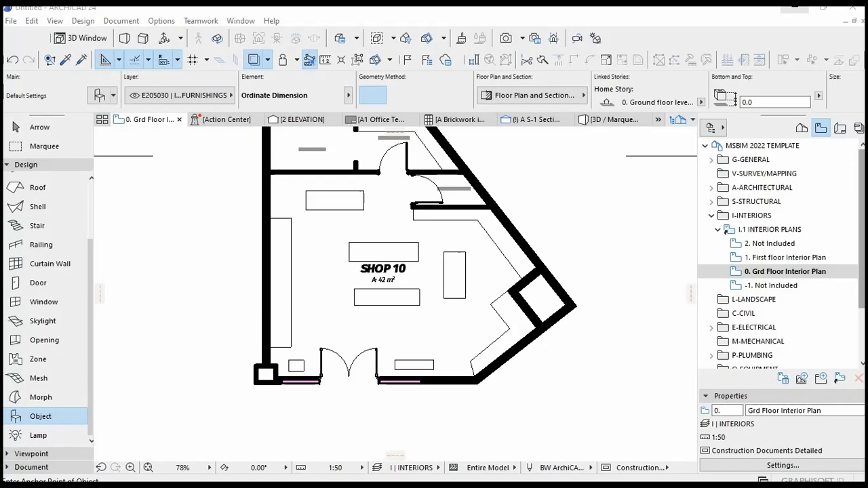
Step: Maximize the expositor+infantil2 model in SketchUp and examine the children's clothing display rack from the front, side and above
left_click_drag(323, 94, 484, 85)
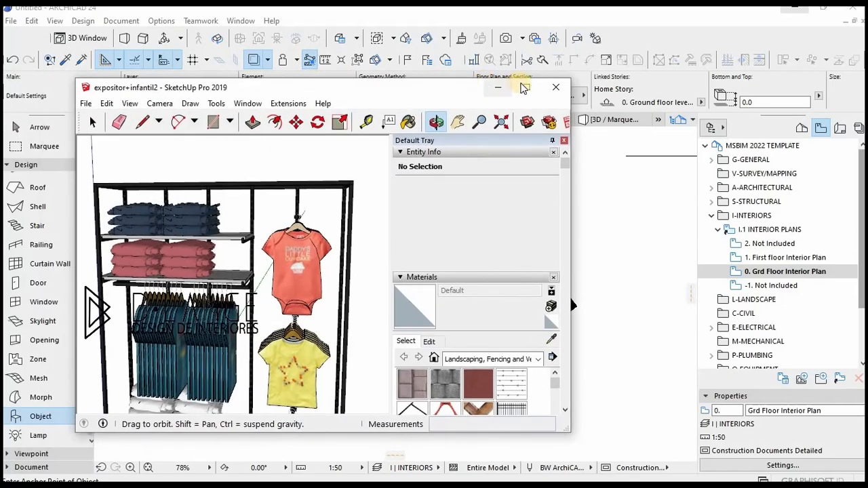
left_click(522, 86)
left_click_drag(376, 274, 443, 167)
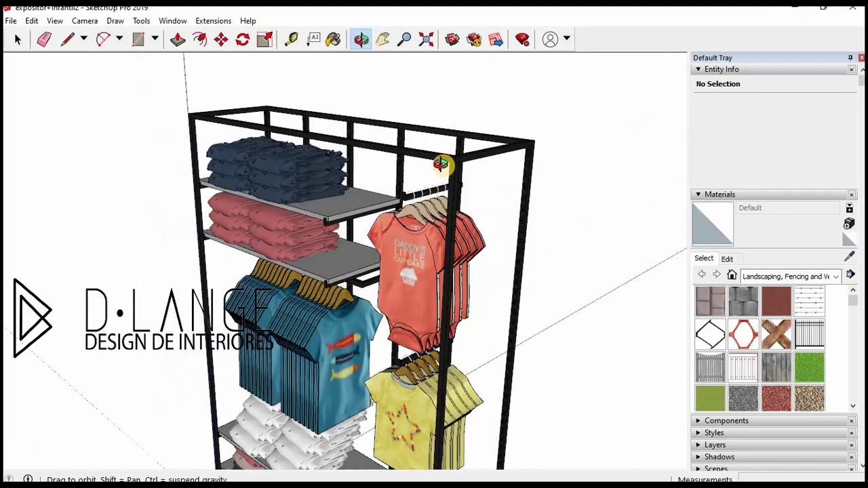
scroll(442, 166, "down", 4)
left_click_drag(357, 252, 556, 305)
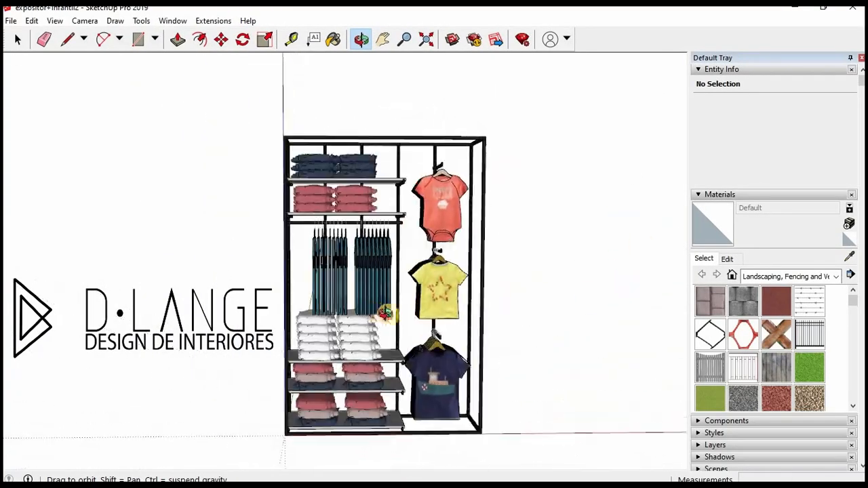
left_click_drag(381, 316, 511, 250)
scroll(373, 300, "down", 3)
scroll(322, 217, "up", 8)
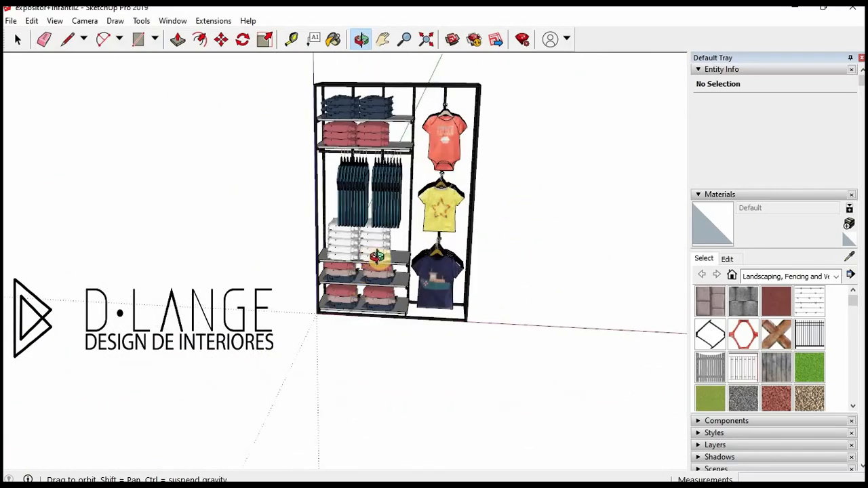
left_click_drag(321, 217, 143, 301)
scroll(430, 306, "down", 3)
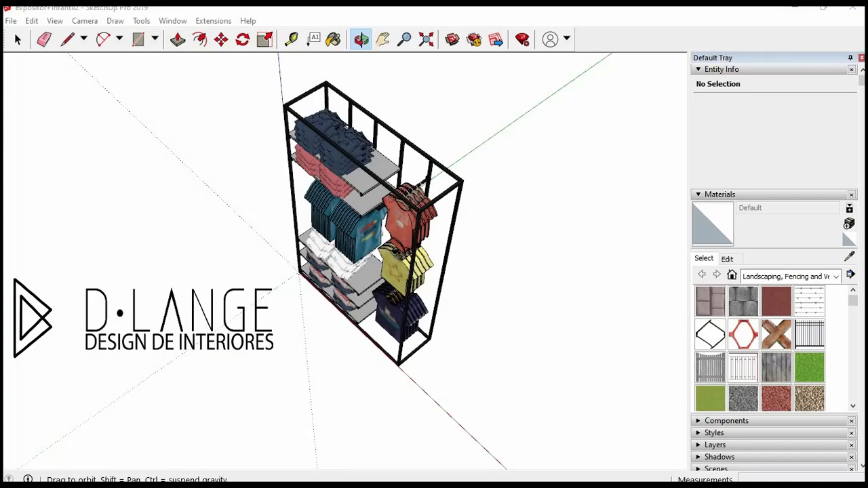
Step: Maximize the CLT-WAL+Retail+1 model in SketchUp and examine its checkout counter, wall shelves, clothing racks and central display unit
left_click_drag(4, 85, 329, 137)
left_click(537, 138)
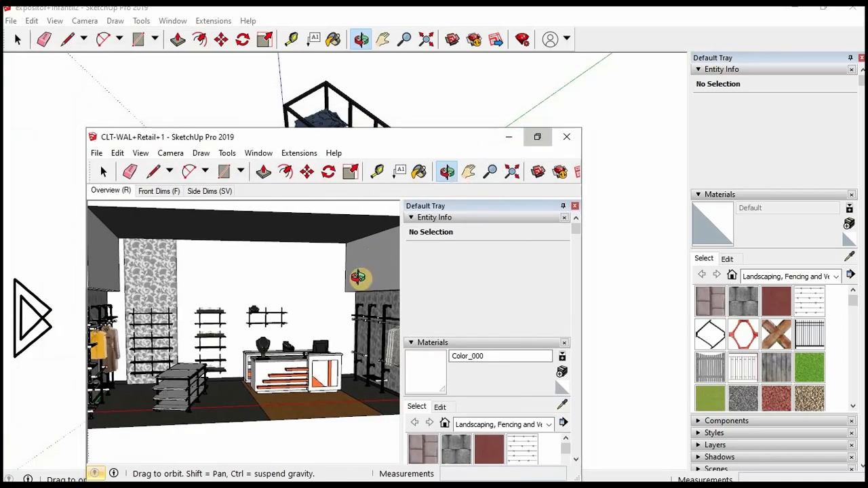
scroll(314, 342, "up", 4)
left_click_drag(486, 385, 488, 296)
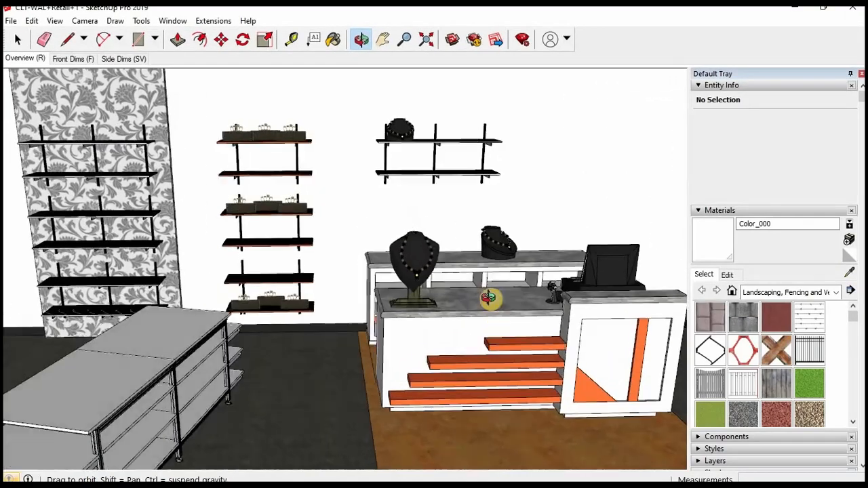
left_click_drag(316, 306, 442, 365)
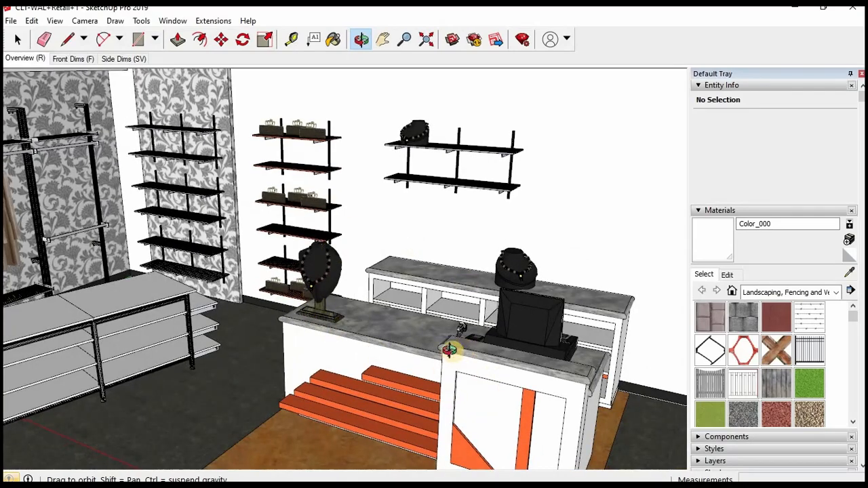
left_click_drag(299, 271, 368, 236)
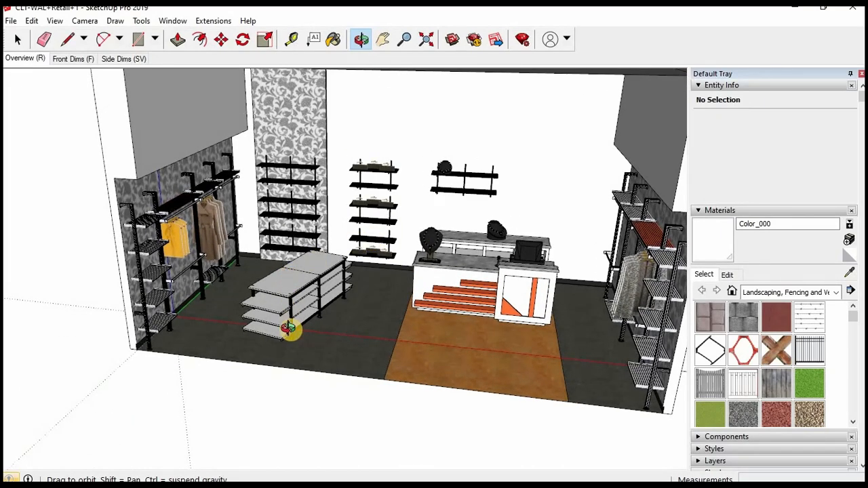
scroll(277, 269, "up", 5)
scroll(277, 268, "up", 2)
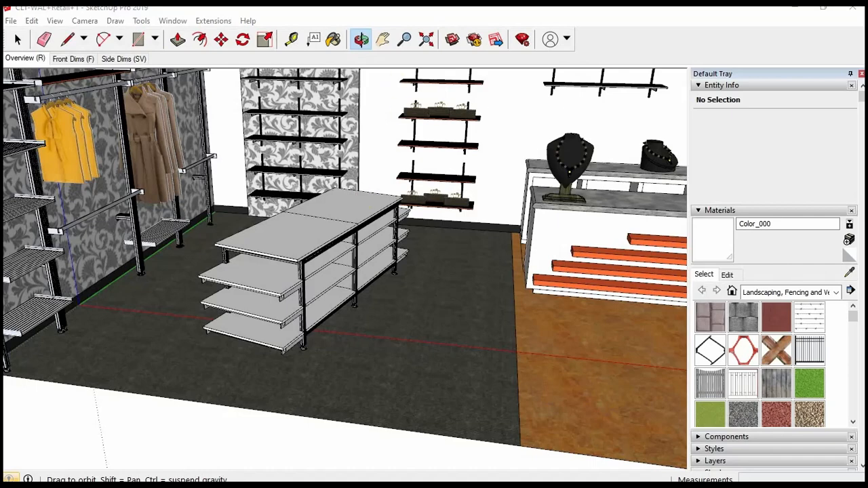
Step: Maximize the chanel+boutique model in SketchUp and examine its handbag shelves, glass display cases, hanging garments and armchairs
left_click_drag(448, 185, 597, 195)
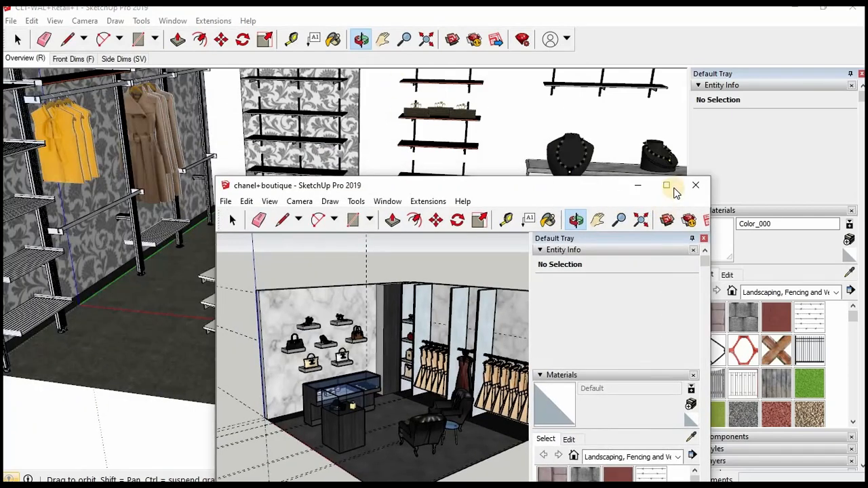
left_click(673, 187)
left_click_drag(355, 244, 535, 271)
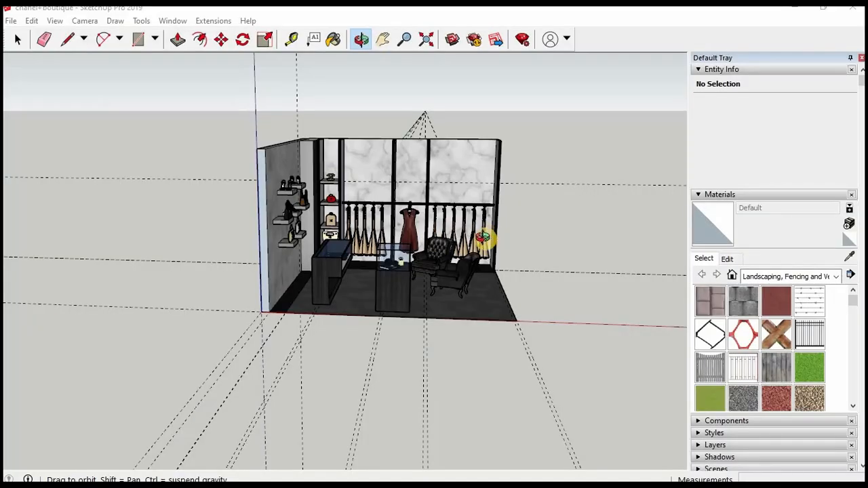
scroll(451, 257, "up", 4)
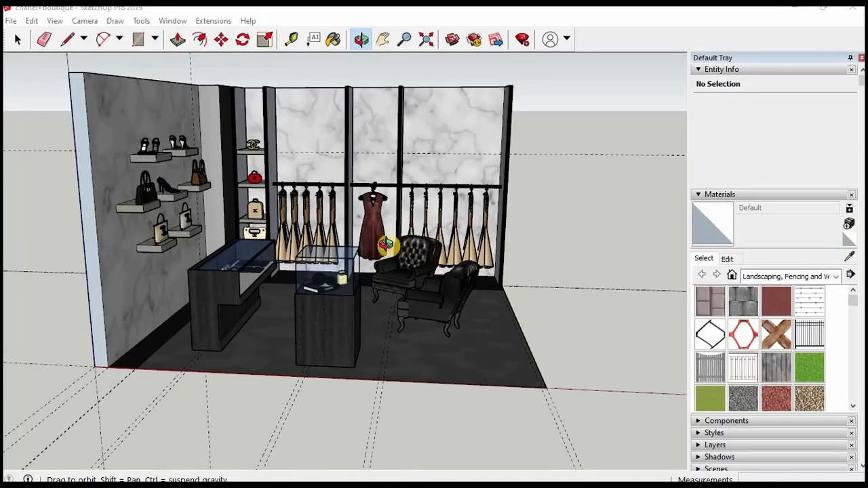
left_click_drag(320, 242, 238, 210)
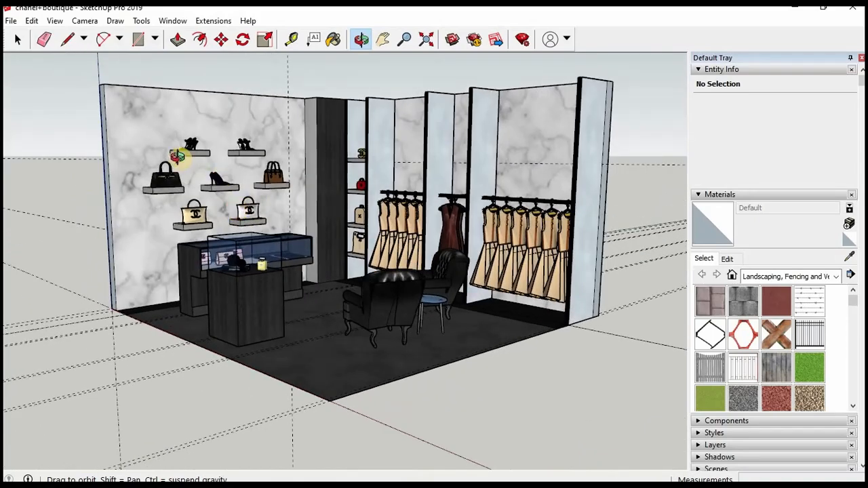
scroll(193, 190, "up", 5)
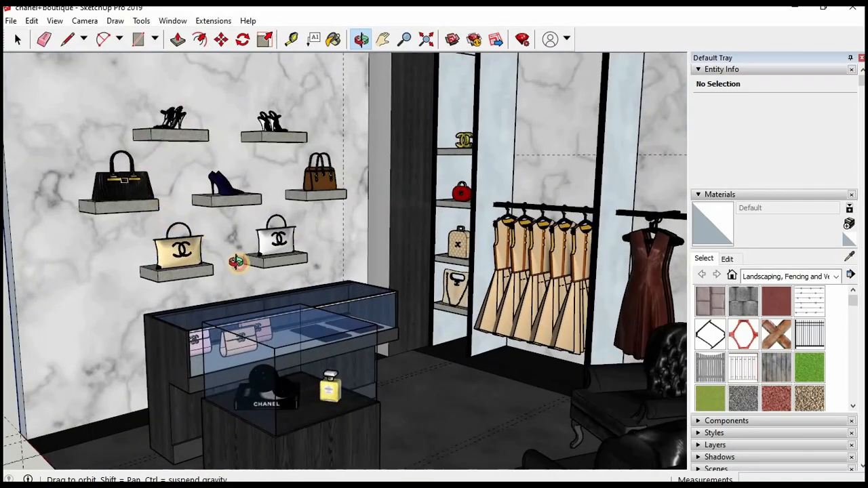
scroll(236, 263, "down", 3)
left_click_drag(236, 262, 479, 234)
left_click_drag(331, 225, 225, 291)
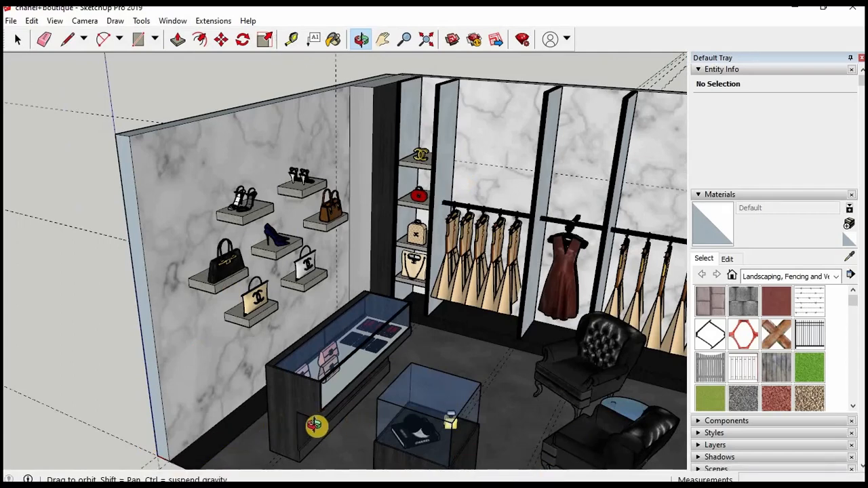
Step: Switch to the expositor+infantil2 model and explode the children's clothing display rack component into its separate groups
scroll(221, 229, "down", 3)
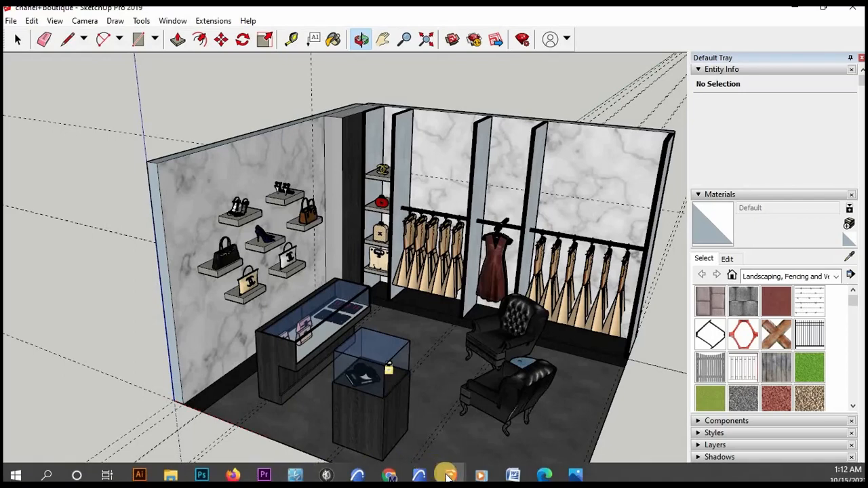
mouse_move(449, 472)
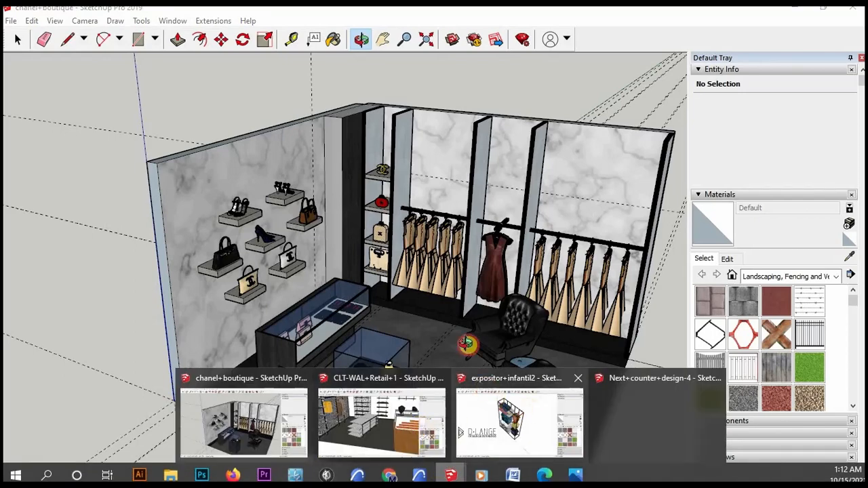
left_click(522, 417)
left_click_drag(390, 184, 395, 201)
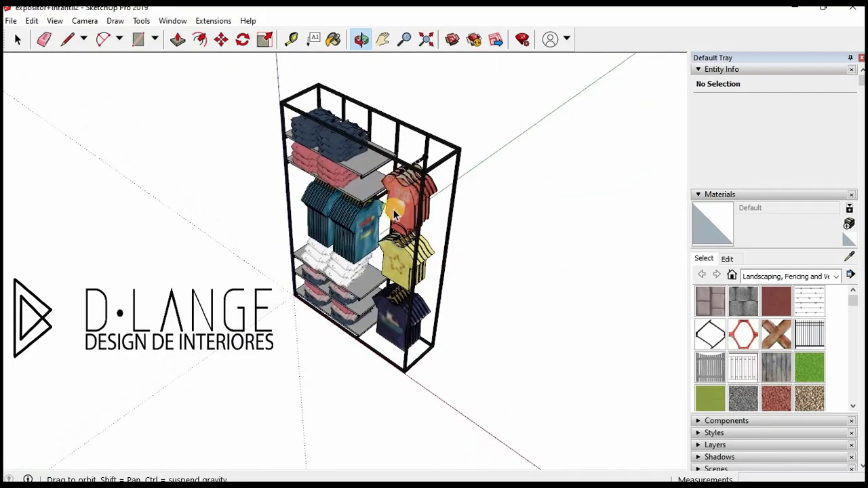
key("space")
left_click(397, 207)
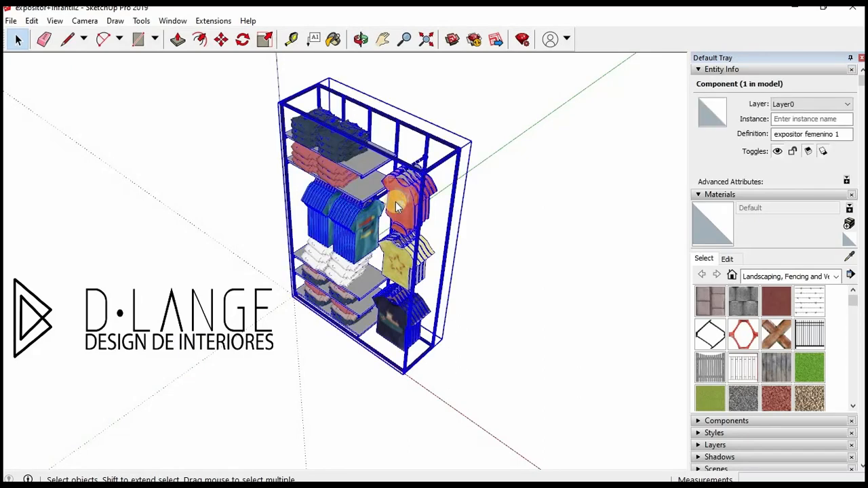
right_click(397, 207)
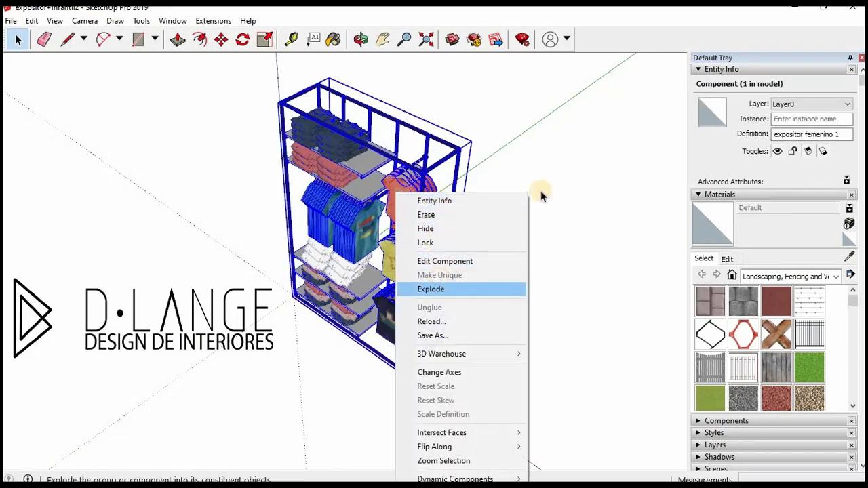
left_click(434, 289)
left_click(541, 193)
Step: Delete the hanging orange bodysuits, yellow star T-shirts and navy boat T-shirts from the rack's narrow bay
middle_click_drag(492, 201, 413, 183)
scroll(412, 183, "up", 2)
left_click(414, 177)
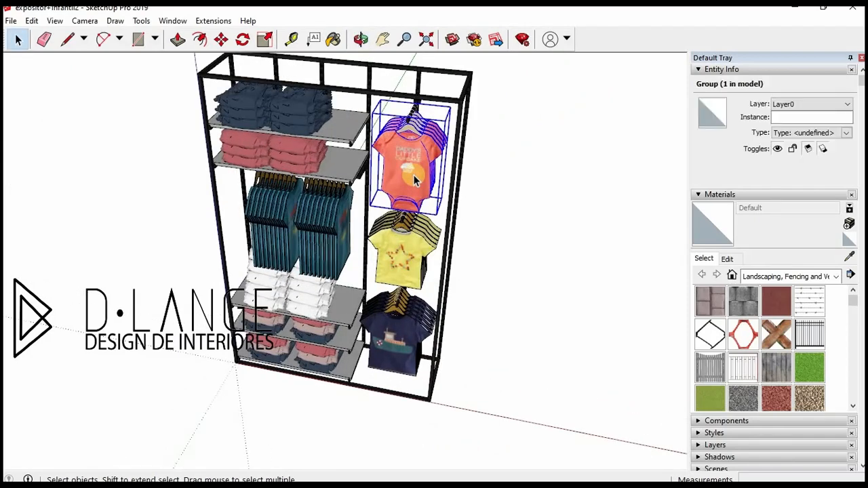
key("Delete")
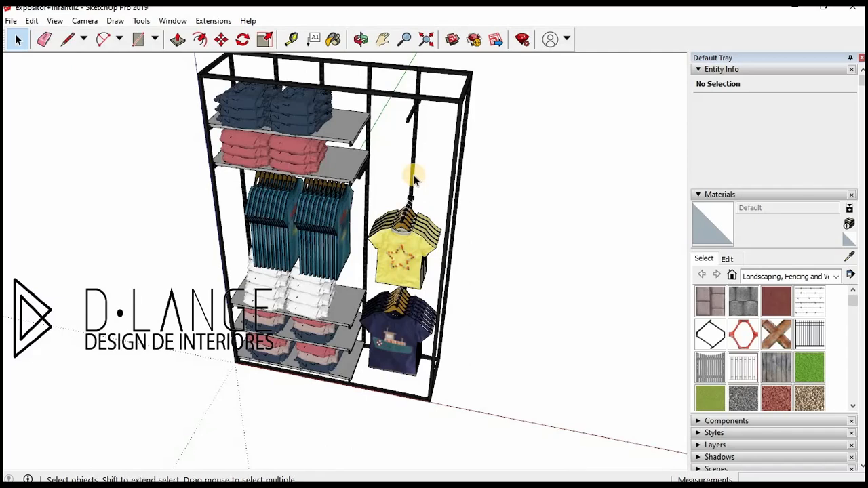
left_click(404, 251)
key("Delete")
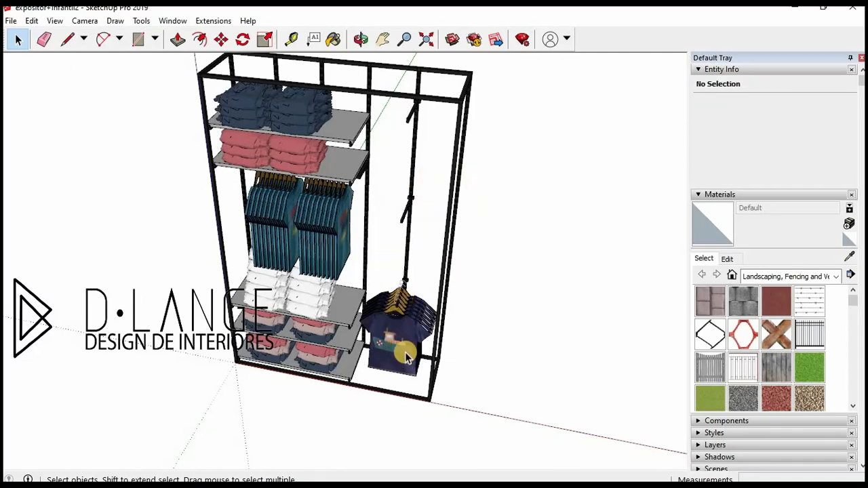
scroll(408, 347, "up", 3)
double_click(408, 347)
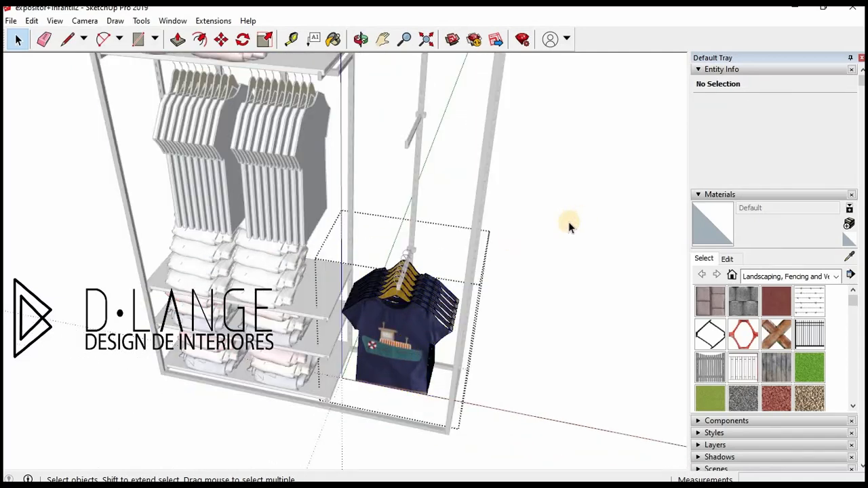
left_click(568, 222)
left_click(422, 321)
key("Delete")
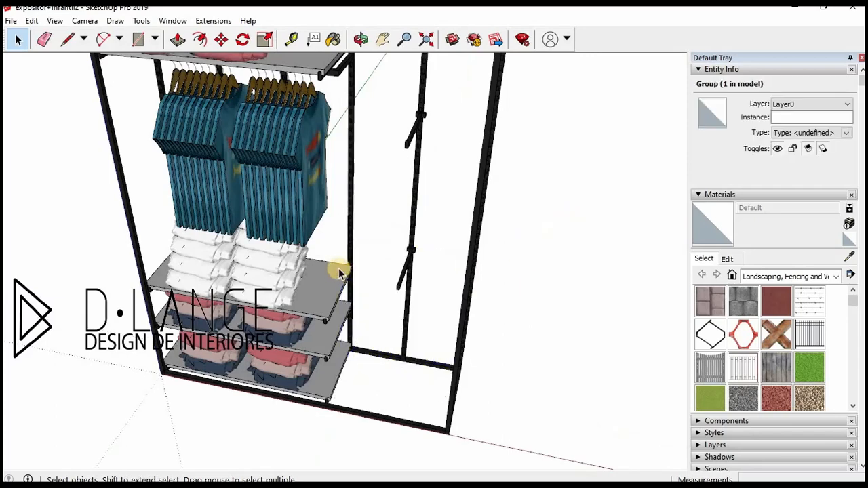
Step: Delete a hanging blue shirt group near the outer end of the right-hand row in the shelf bay
double_click(282, 190)
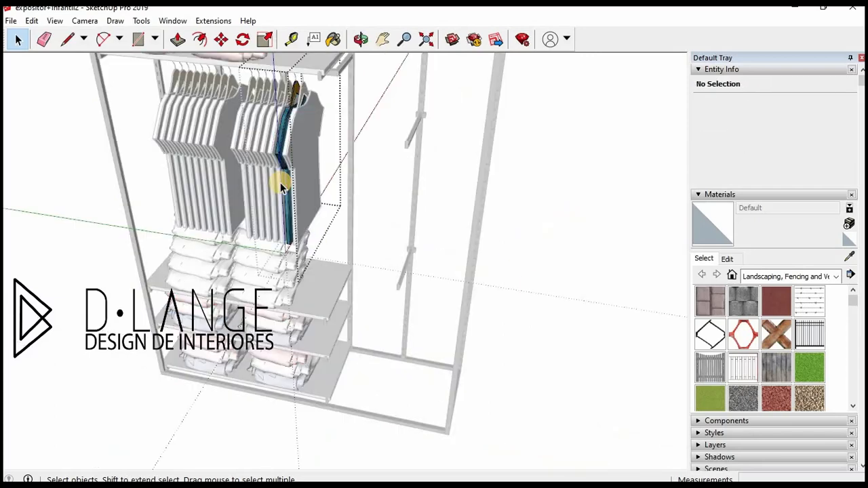
scroll(535, 219, "down", 3)
left_click(358, 184)
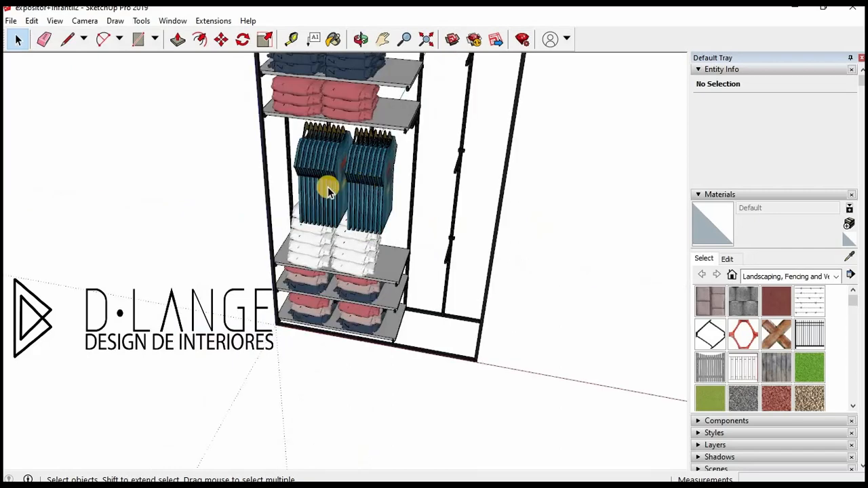
scroll(330, 190, "up", 3)
left_click(396, 200)
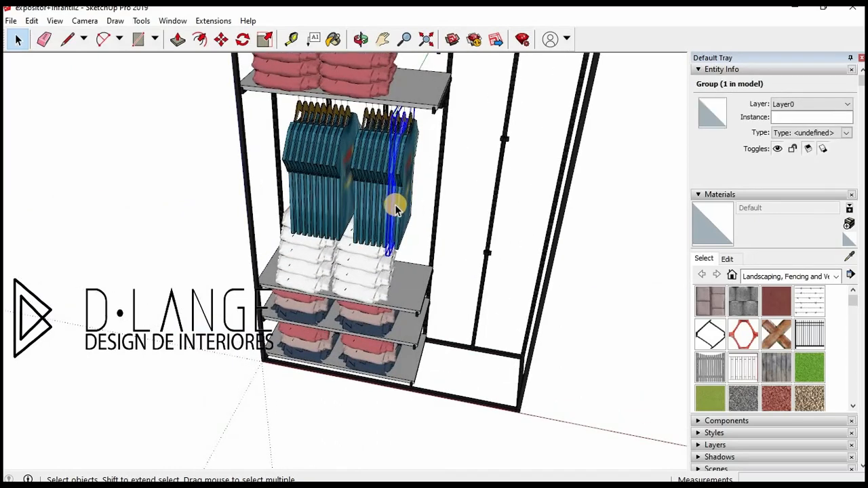
key("Delete")
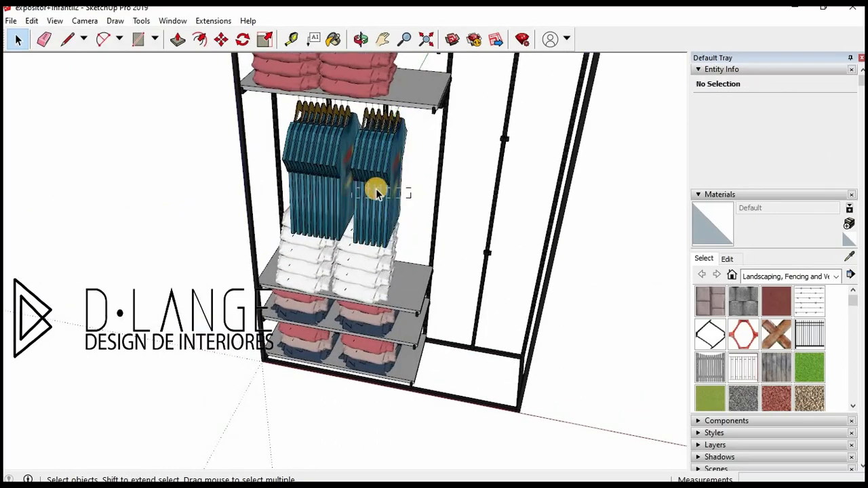
Step: Try to delete the remaining blue shirts of the right-hand row in one selection
left_click(368, 189)
key("Delete")
scroll(378, 194, "down", 1)
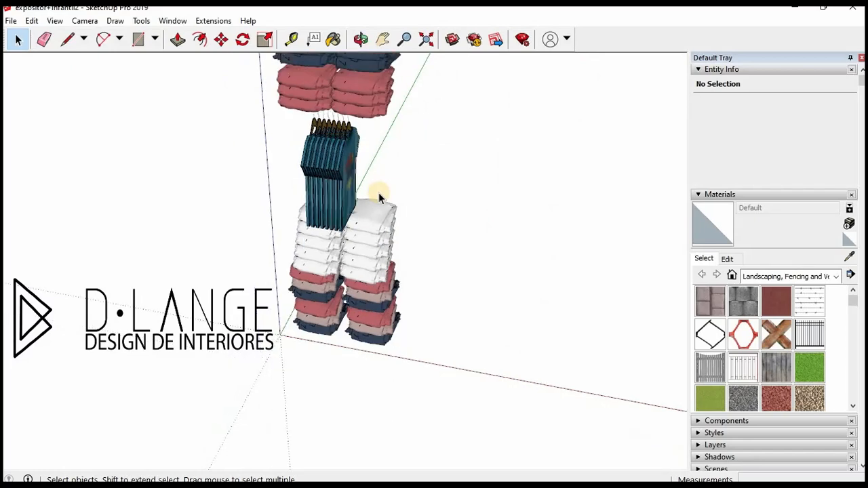
Step: Delete all the hanging blue shirts of the left-hand row in the shelf bay one after another
scroll(316, 202, "up", 2)
left_click(345, 173)
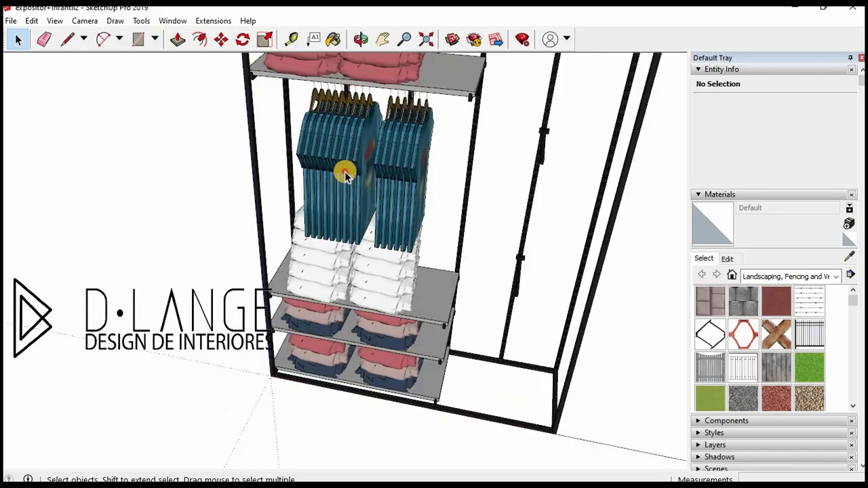
key("Delete")
left_click(364, 175)
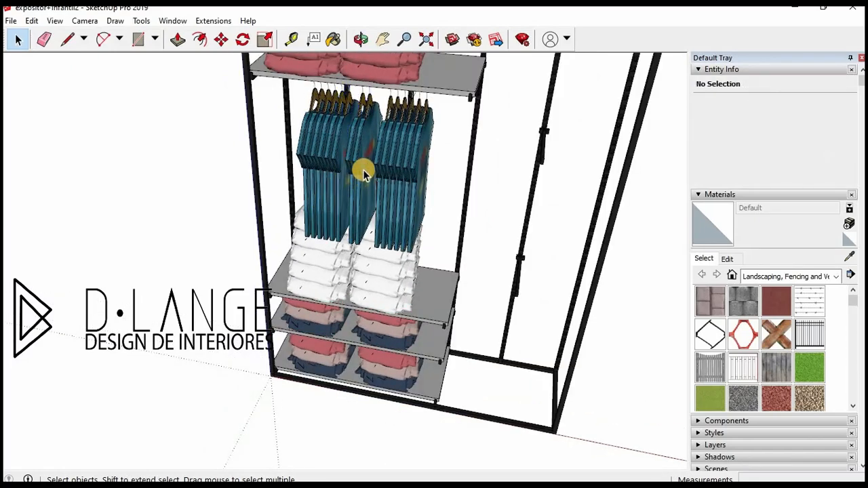
key("Delete")
left_click(357, 169)
key("Delete")
left_click(352, 166)
key("Delete")
left_click(329, 148)
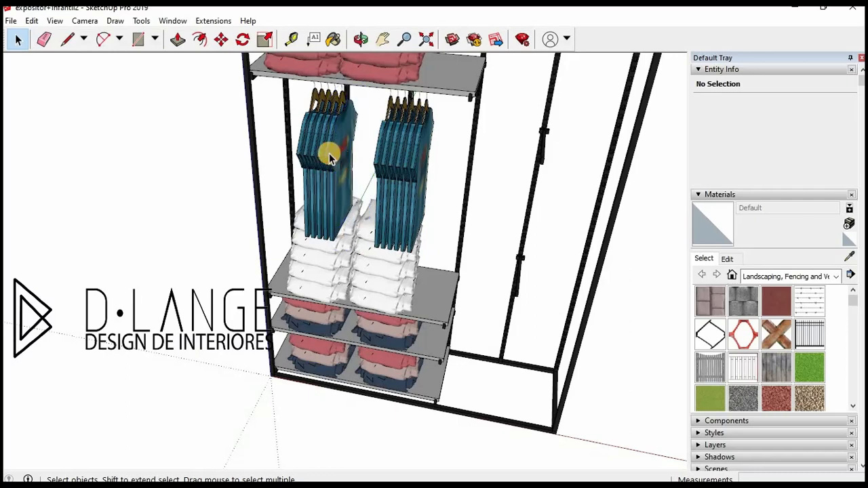
key("Delete")
left_click(331, 149)
key("Delete")
left_click(327, 157)
key("Delete")
left_click(320, 153)
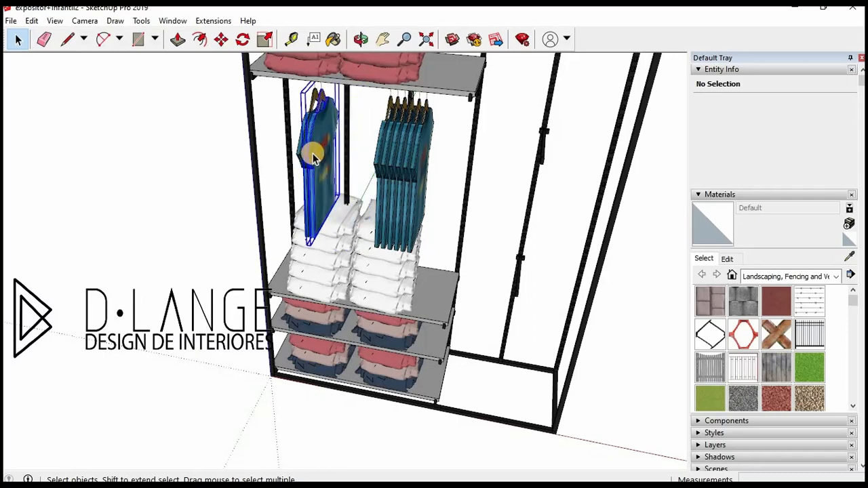
key("Delete")
left_click(312, 154)
key("Delete")
Step: Delete the remaining hanging blue shirts of the right-hand row, keeping the rack frame and shelves
left_click(414, 164)
key("Delete")
left_click(398, 162)
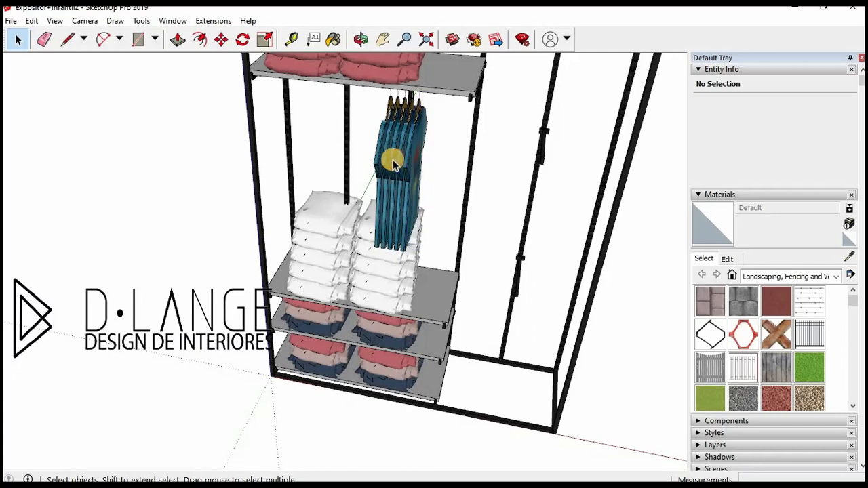
key("Delete")
left_click(385, 162)
key("Delete")
left_click(384, 158)
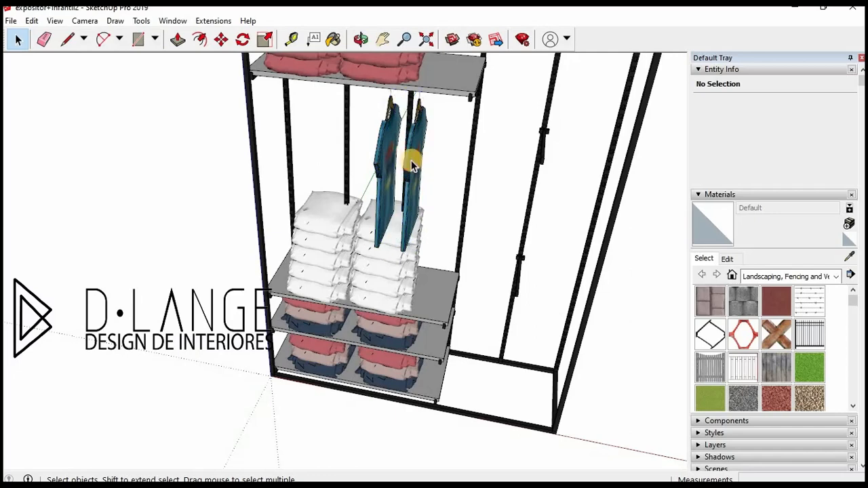
key("Delete")
left_click(413, 161)
key("Delete")
Step: Delete all the folded white, pink and navy clothing stacks from the upper and lower shelves of the rack
left_click(369, 237)
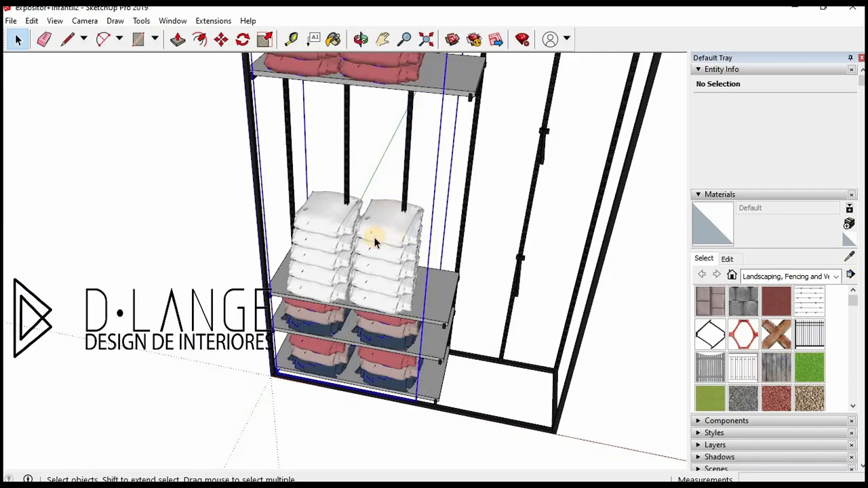
key("Delete")
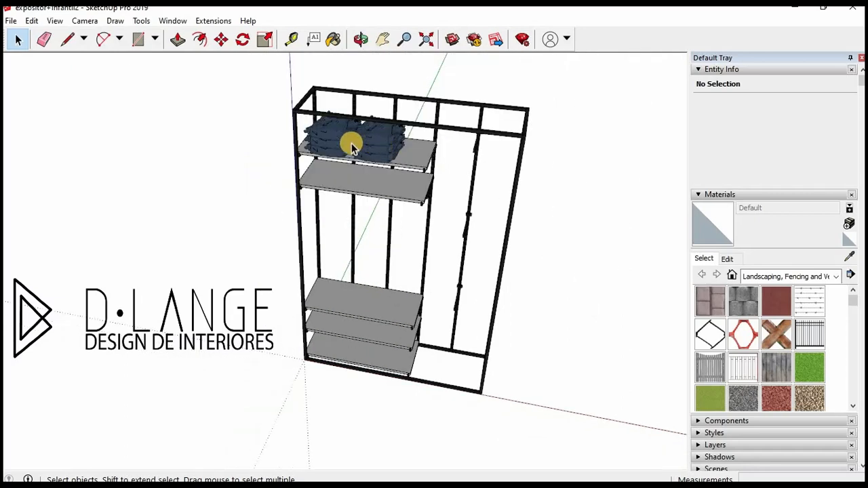
double_click(403, 157)
middle_click_drag(554, 193, 400, 166)
scroll(414, 194, "up", 2)
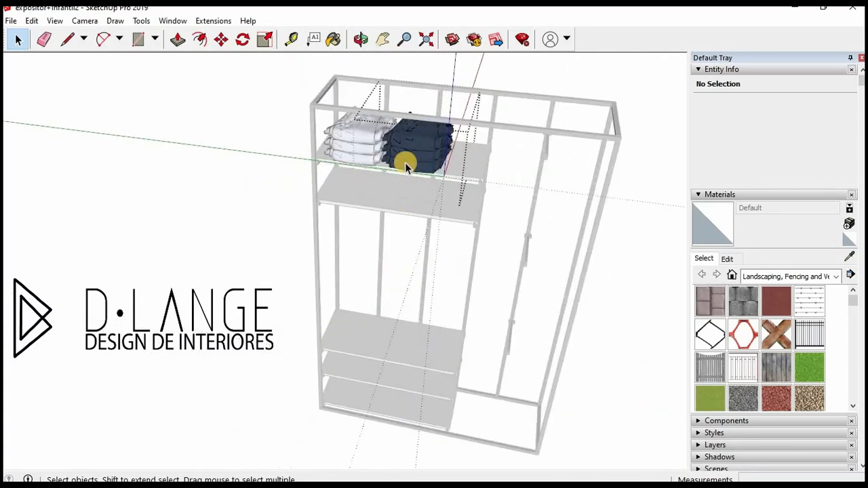
left_click(362, 139)
scroll(361, 139, "up", 3)
left_click(361, 139)
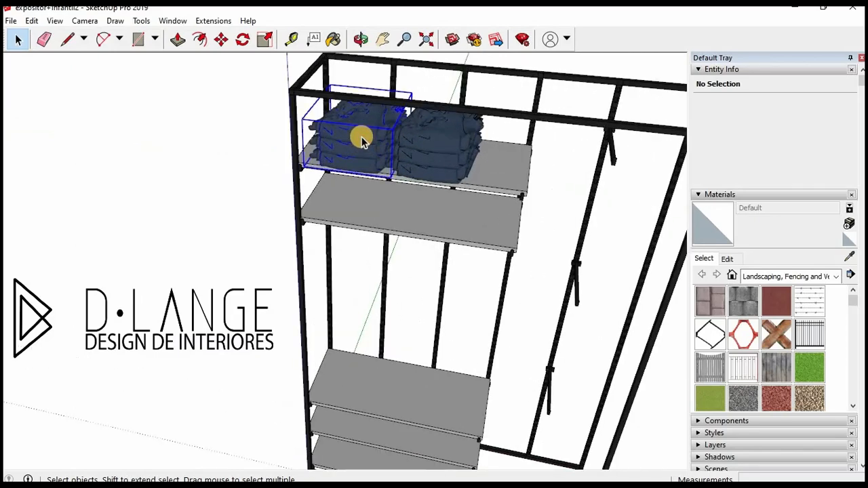
key("Delete")
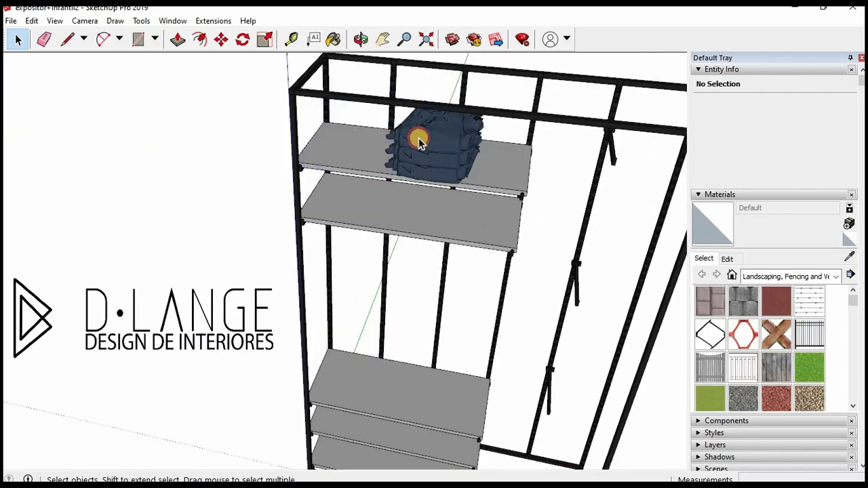
left_click(418, 140)
key("Delete")
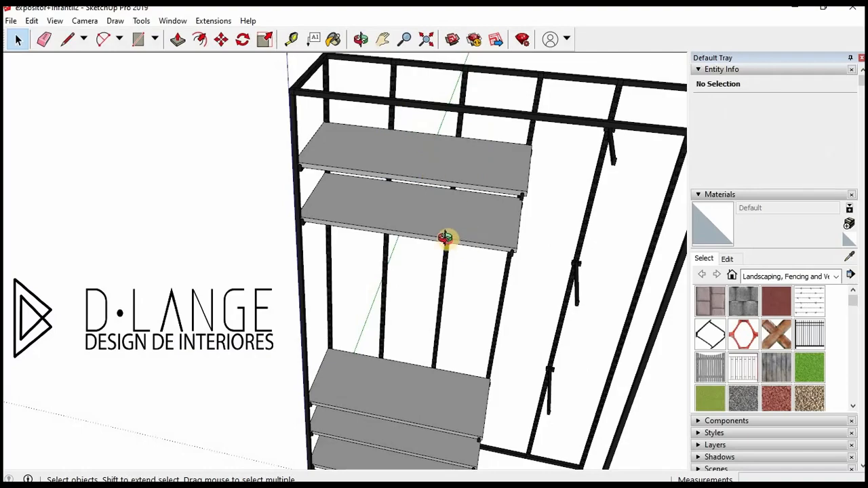
Step: Launch another SketchUp 2019 window, and remove the whole emptied rack from the expositor+infantil2 model
middle_click_drag(445, 236, 416, 364)
middle_click_drag(506, 287, 430, 194)
middle_click_drag(532, 152, 428, 466)
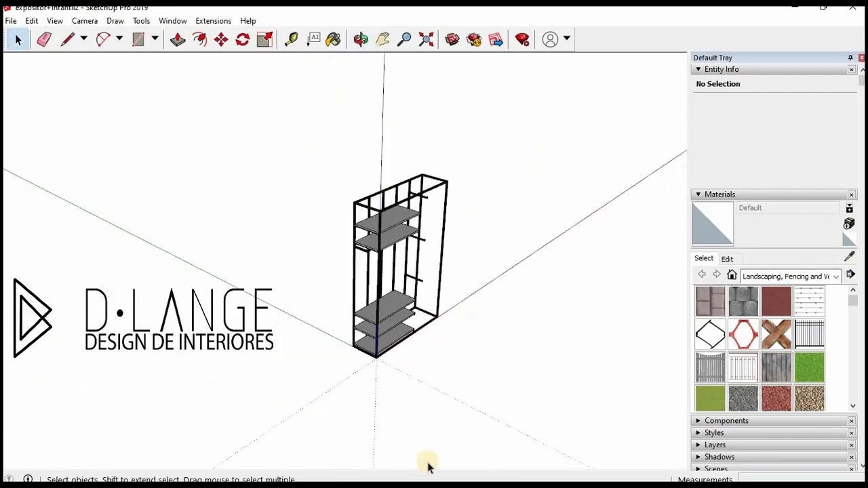
right_click(450, 474)
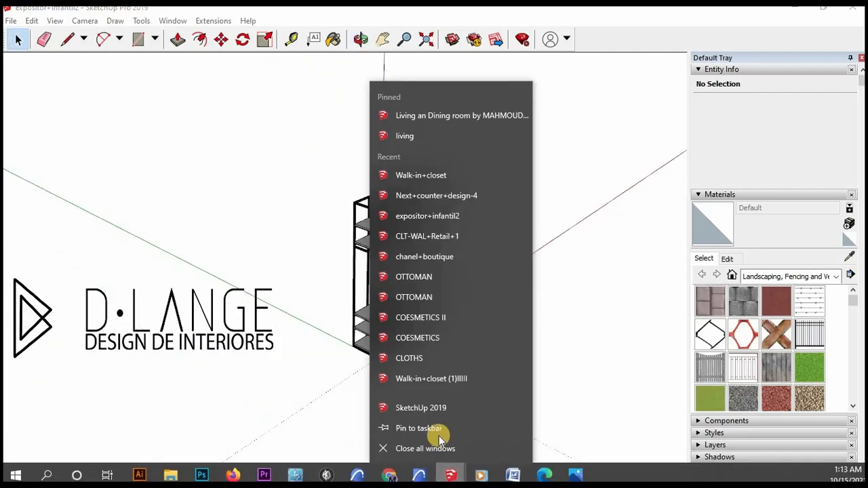
left_click(421, 412)
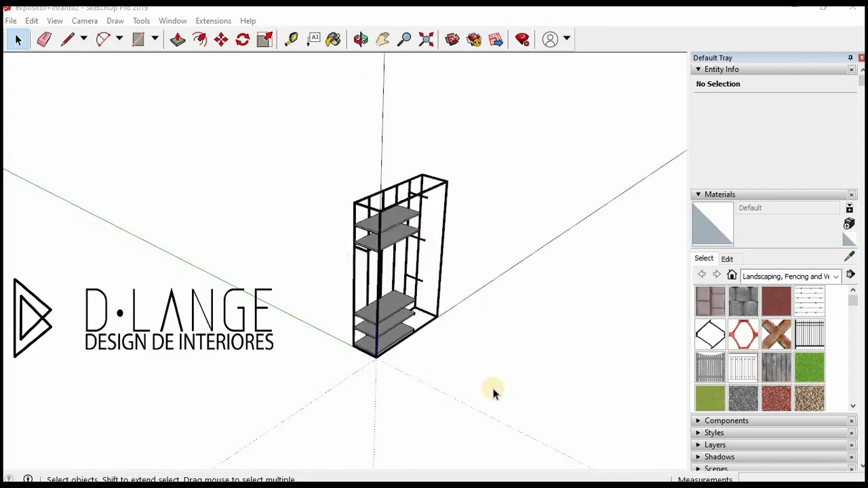
left_click_drag(493, 392, 342, 171)
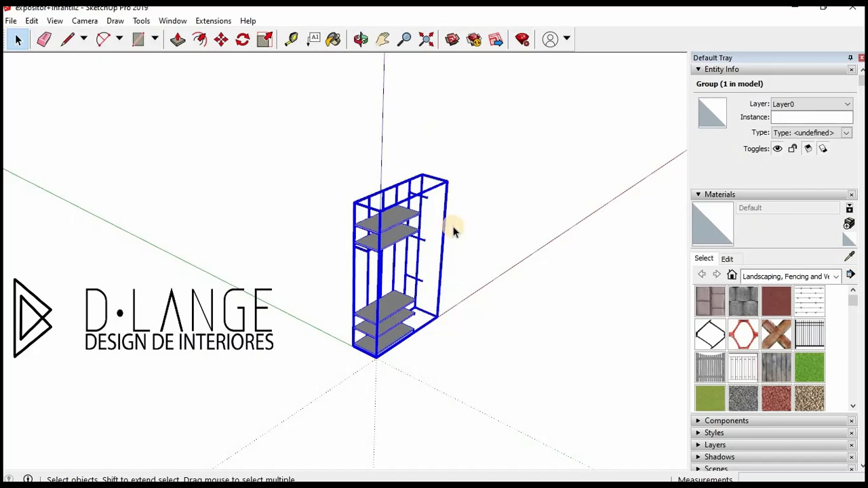
key("Delete")
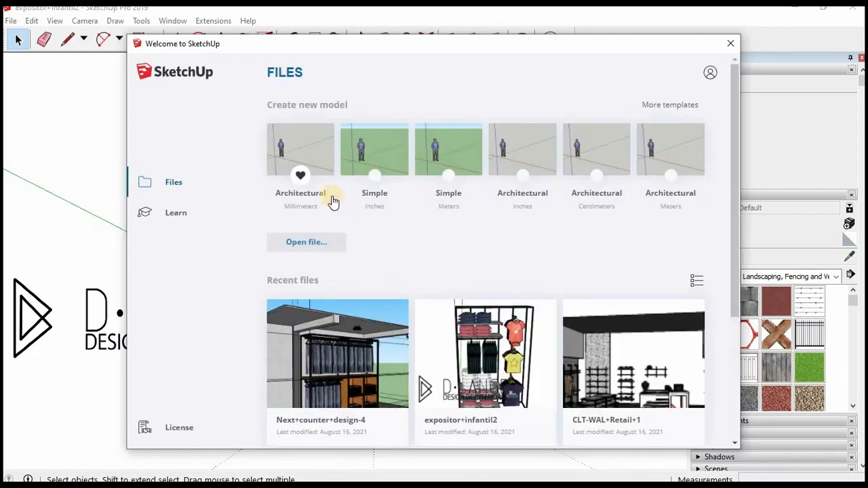
Step: Start a new model from the Architectural Millimeters template and delete the default human figure
left_click(309, 145)
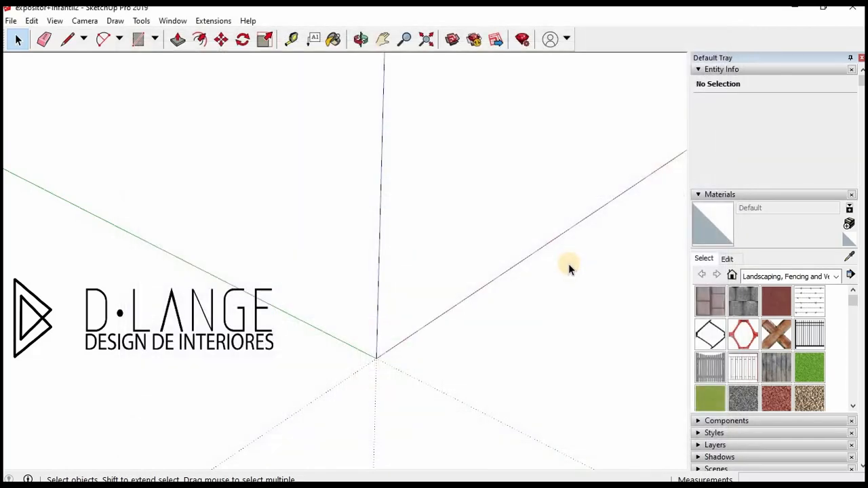
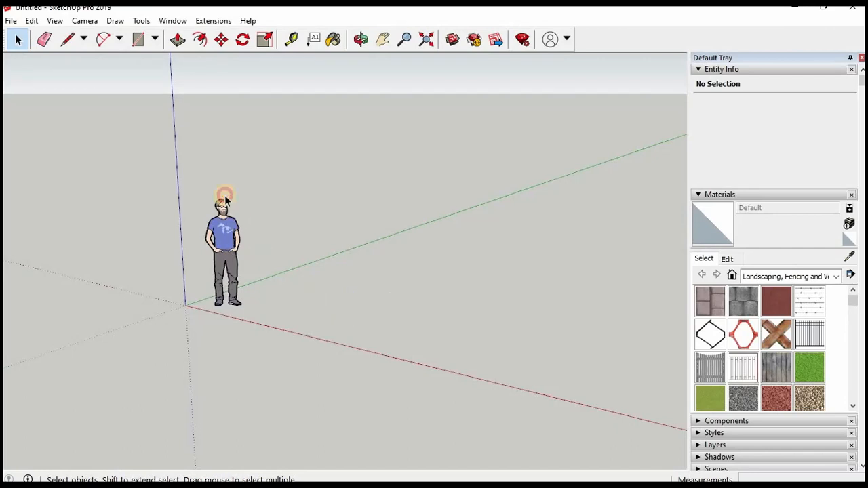
left_click_drag(345, 310, 214, 180)
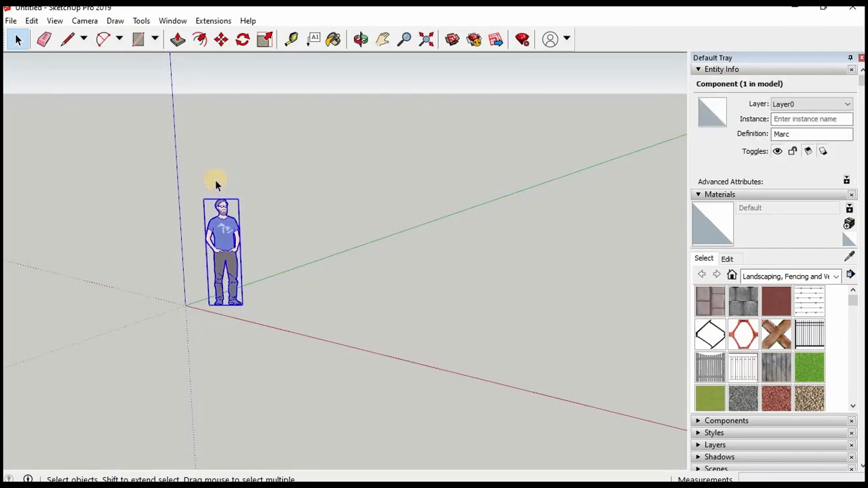
key("Delete")
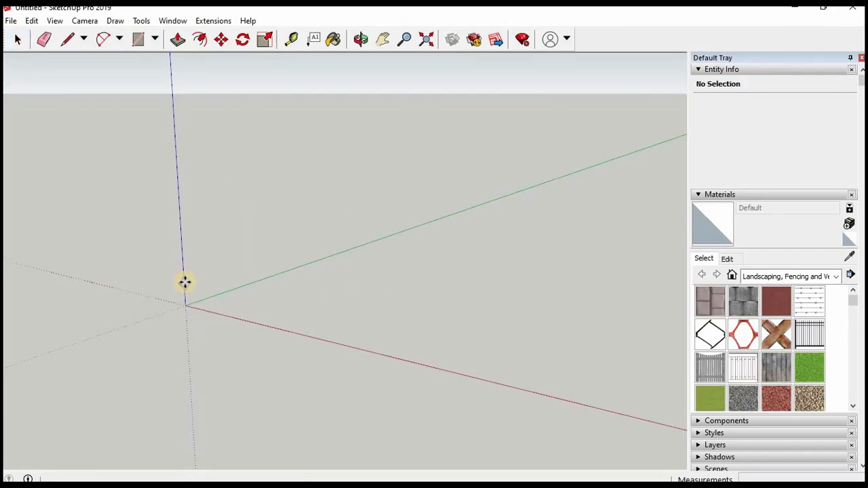
Step: Paste the emptied rack into the new model with its base corner at the origin
key("ctrl+v")
left_click(184, 302)
key("m")
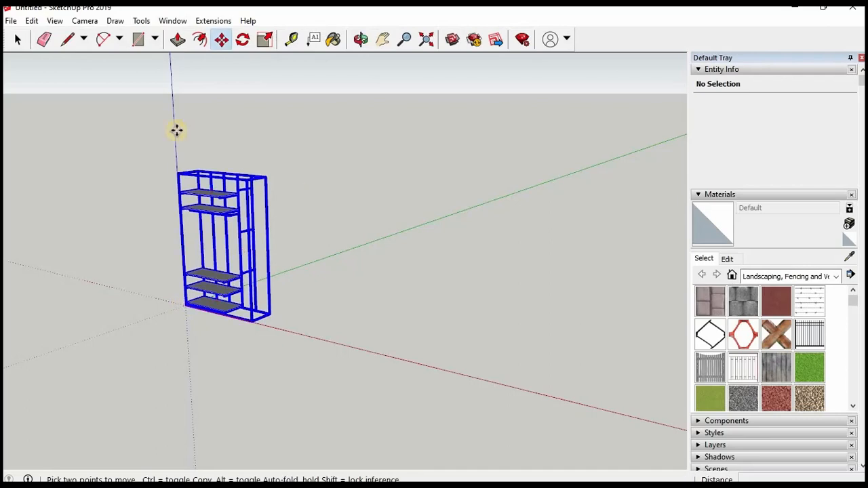
left_click(17, 39)
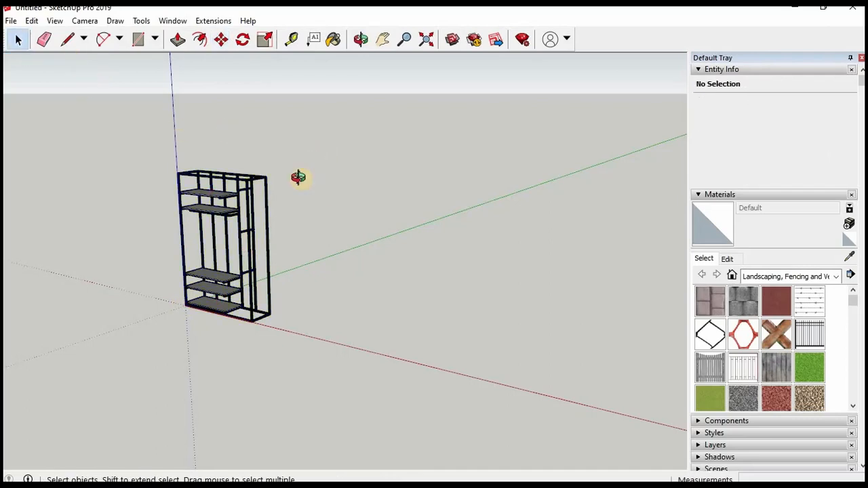
mouse_move(298, 177)
middle_mouse_down()
mouse_move(267, 297)
mouse_move(225, 277)
mouse_move(335, 267)
mouse_move(422, 282)
mouse_move(413, 320)
mouse_move(560, 306)
mouse_move(472, 261)
mouse_move(341, 403)
mouse_move(368, 219)
mouse_move(542, 201)
mouse_move(459, 374)
mouse_move(206, 353)
mouse_move(289, 172)
middle_mouse_up()
left_click(18, 39)
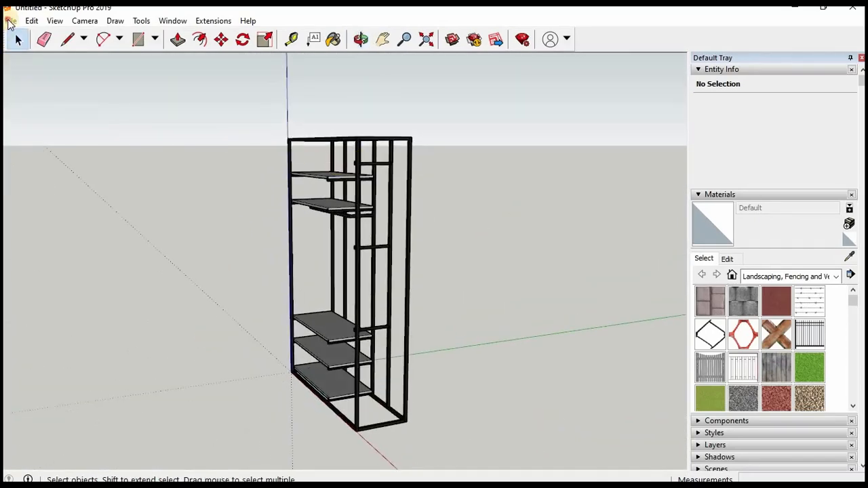
Step: Save the rack model as TO MODEL 1 in the RESOURCES objects folder, in SketchUp Version 2013 format
left_click(11, 20)
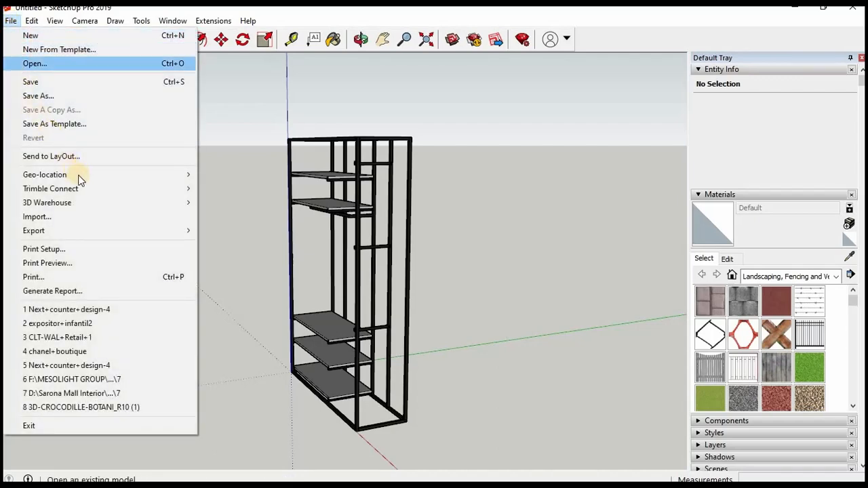
left_click(48, 96)
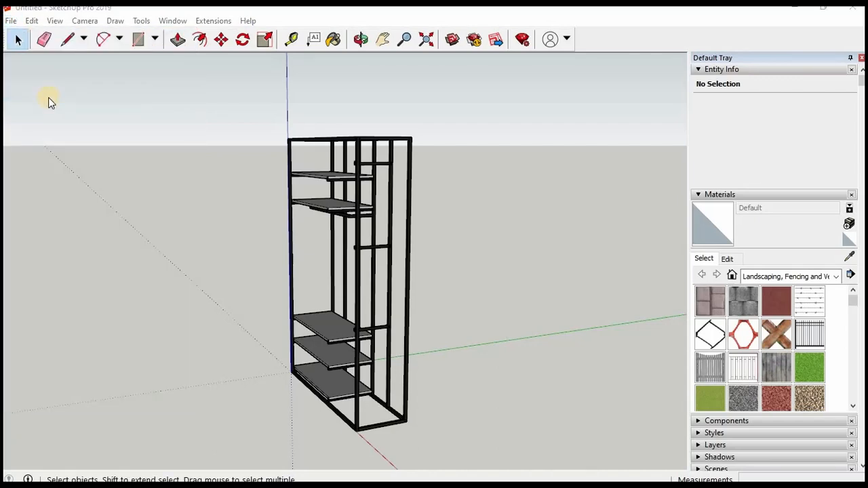
scroll(303, 214, "up", 1)
scroll(303, 217, "up", 1)
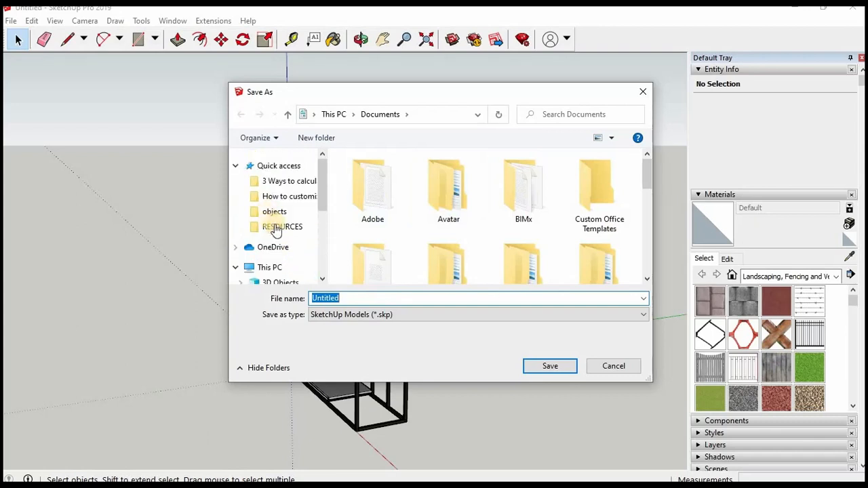
left_click(277, 227)
double_click(463, 205)
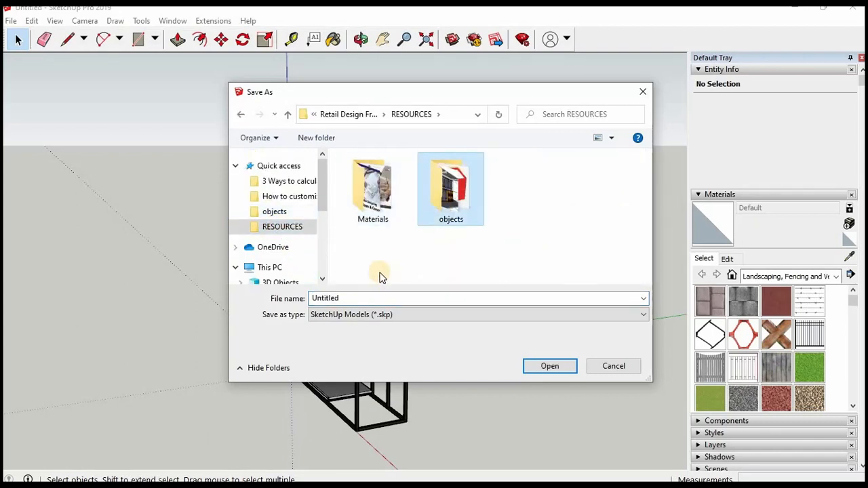
double_click(342, 299)
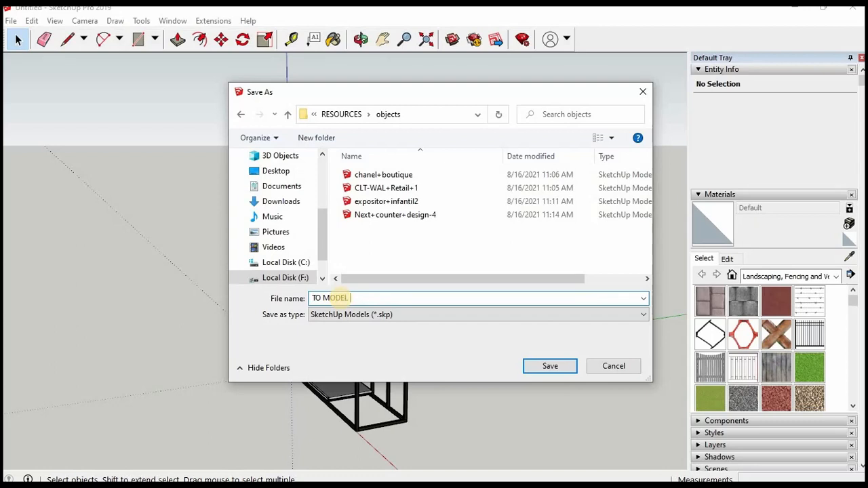
left_click(330, 315)
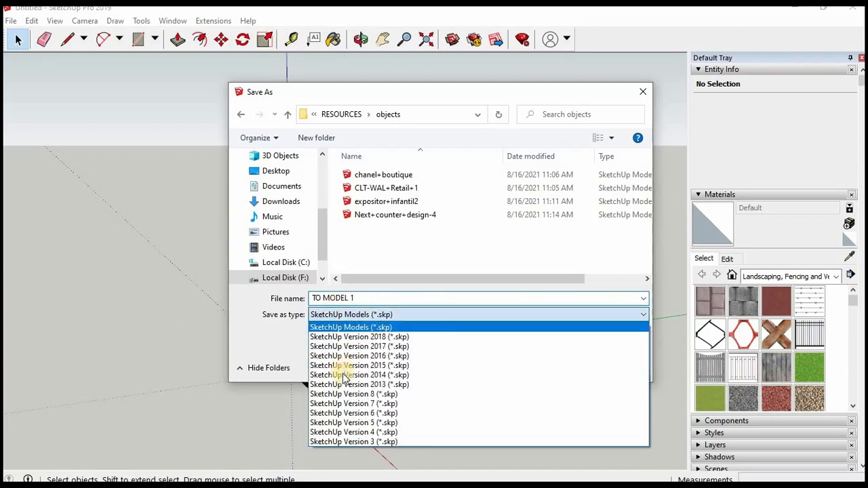
left_click(436, 384)
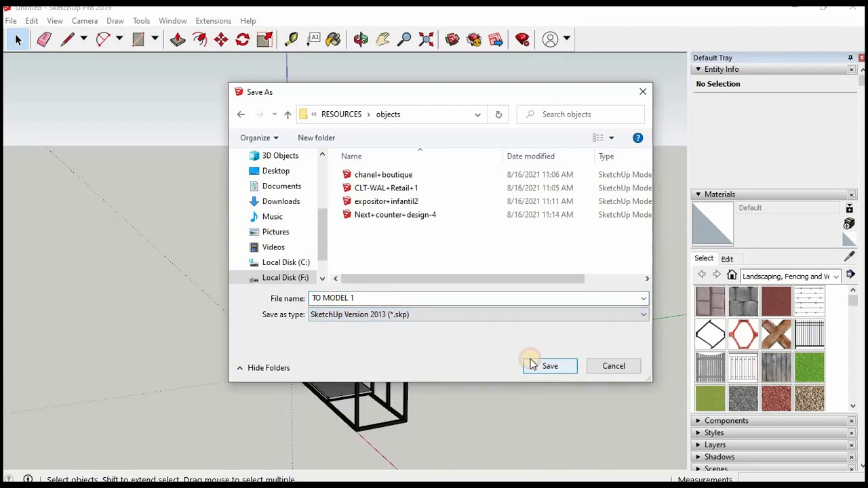
left_click(539, 364)
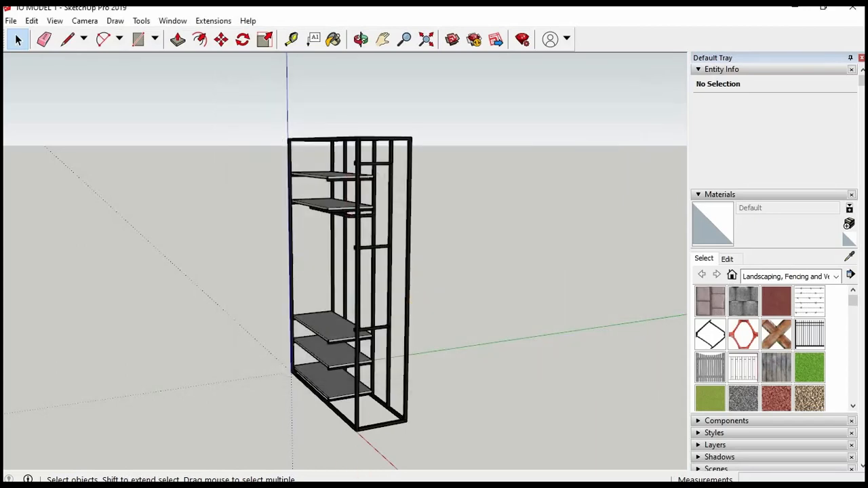
Step: Switch to the Untitled ARCHICAD 24 project and start merging a file into the ground floor interior plan
mouse_move(356, 475)
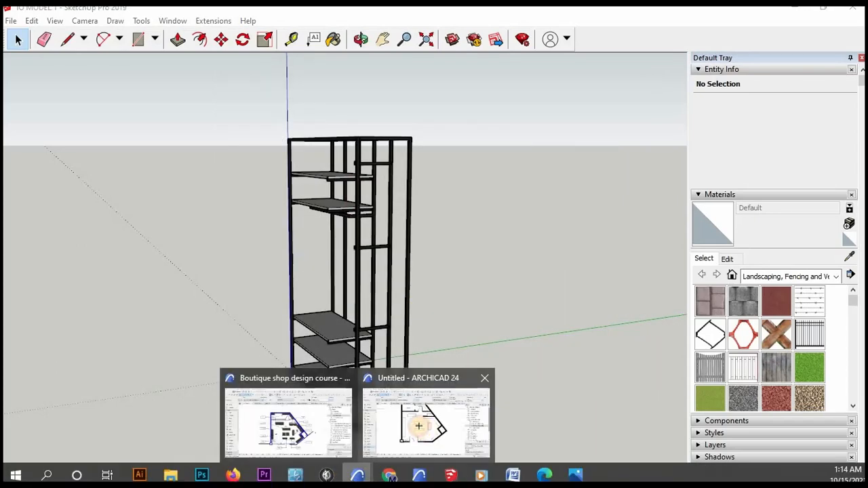
left_click(420, 423)
scroll(301, 303, "down", 3)
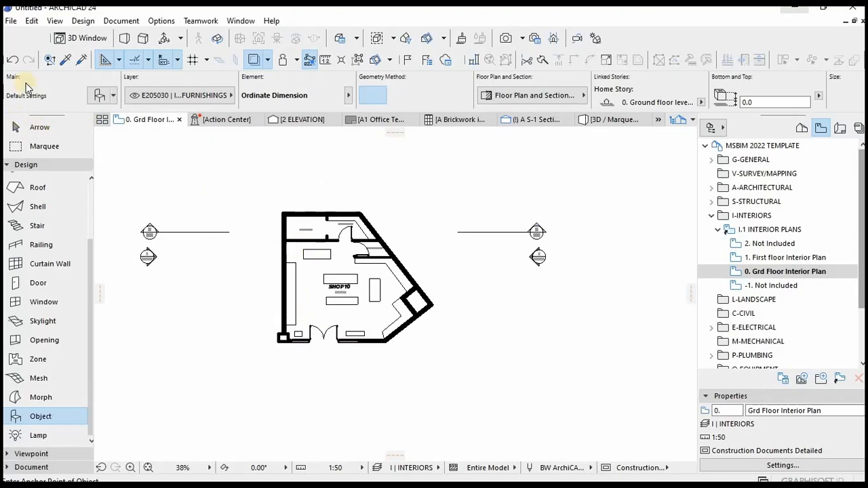
left_click(38, 127)
left_click(10, 22)
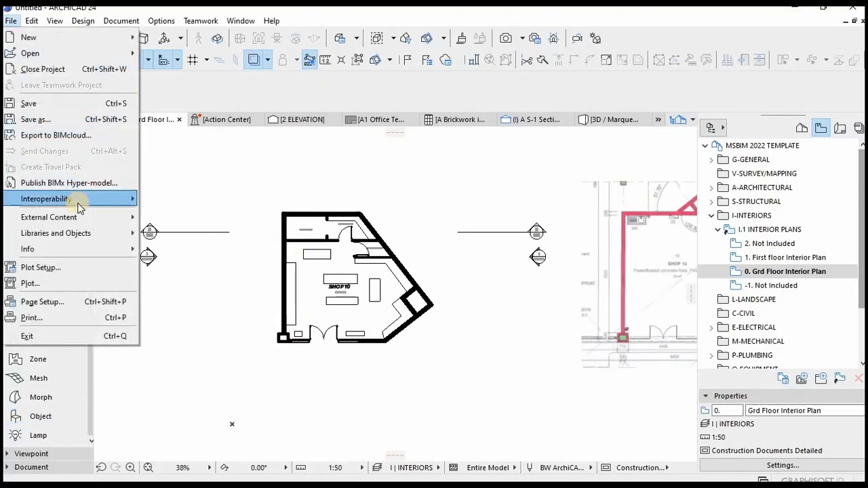
mouse_move(78, 204)
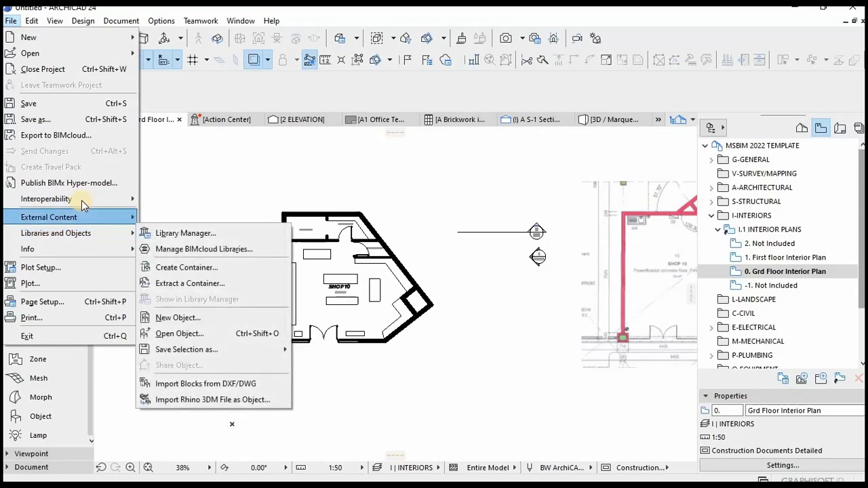
mouse_move(214, 199)
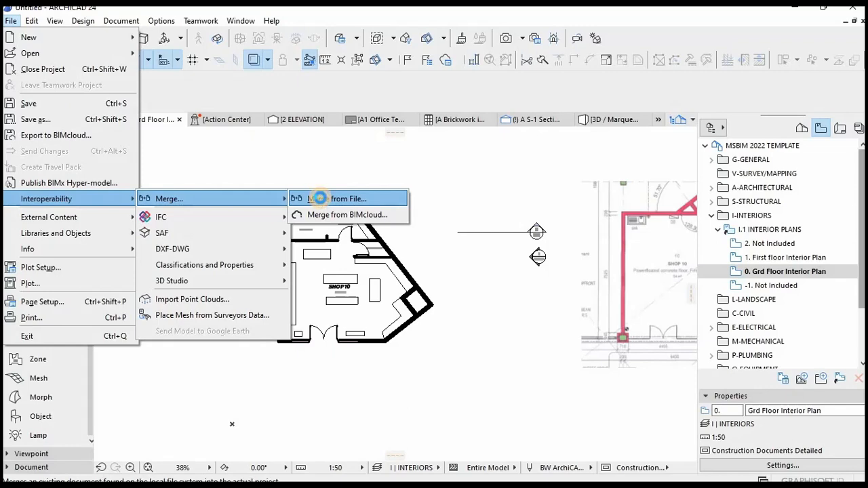
left_click(319, 198)
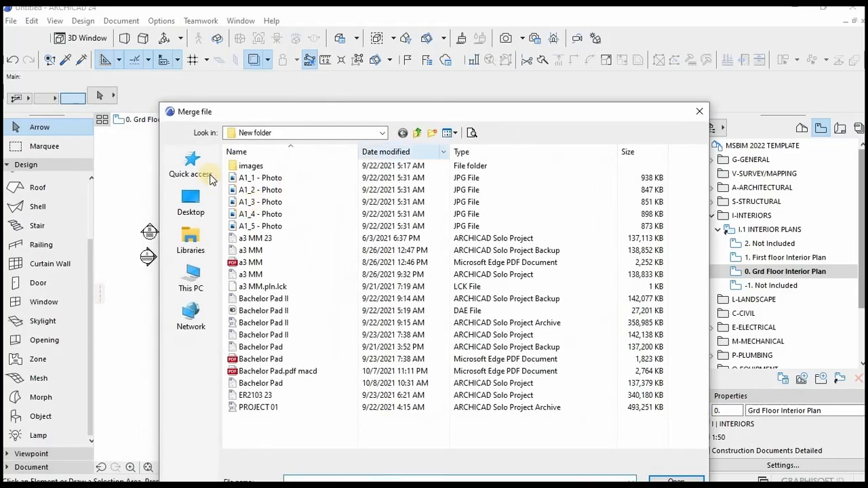
Step: Merge TO MODEL 1 from the RESOURCES objects folder and place it outside Shop 10, below the angled wall
left_click(190, 166)
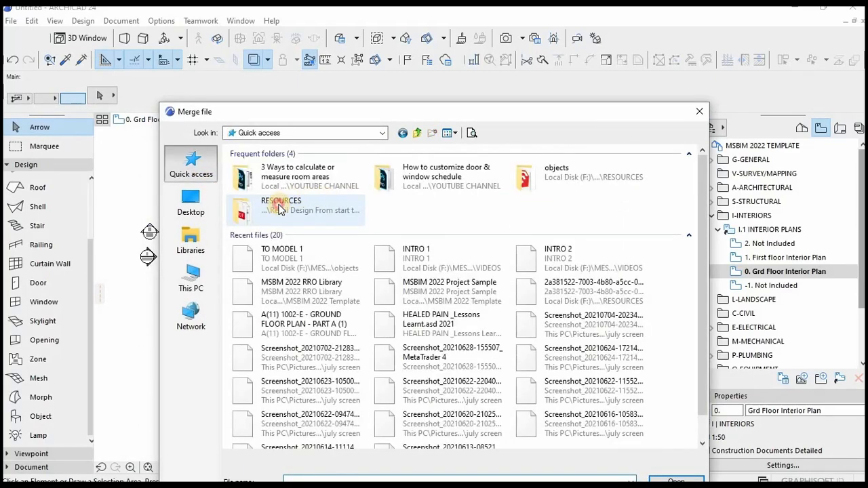
double_click(280, 207)
double_click(308, 193)
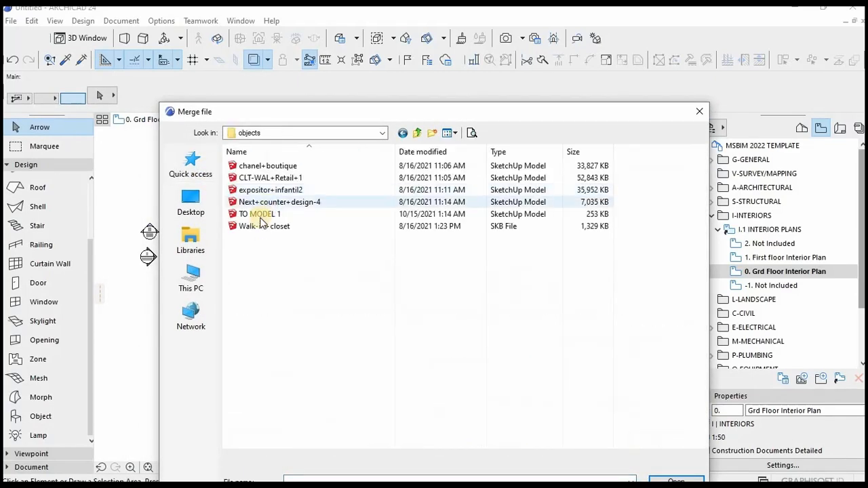
left_click(261, 213)
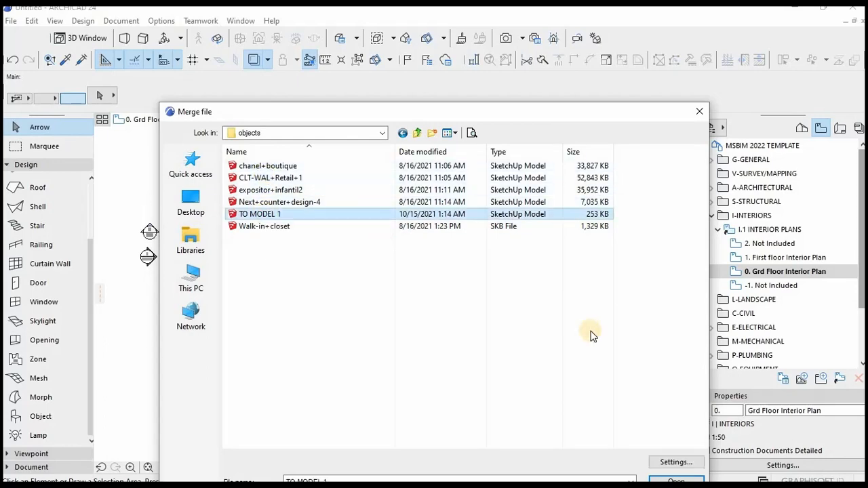
left_click_drag(490, 112, 481, 68)
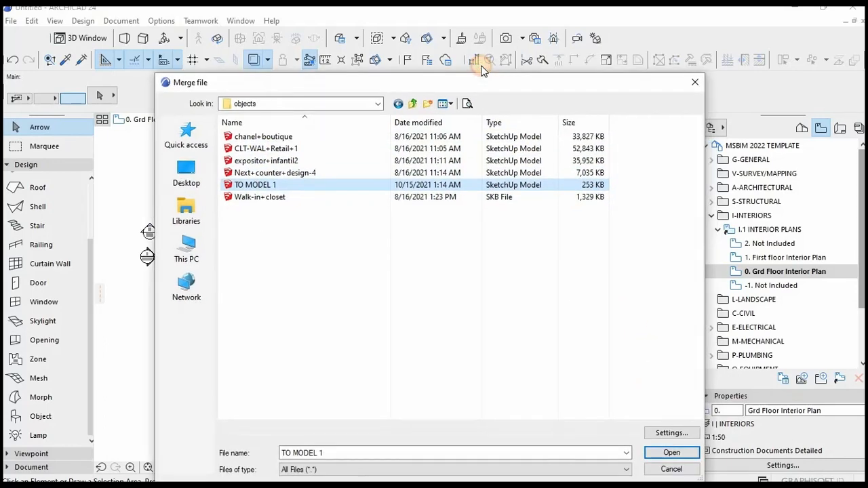
left_click(671, 452)
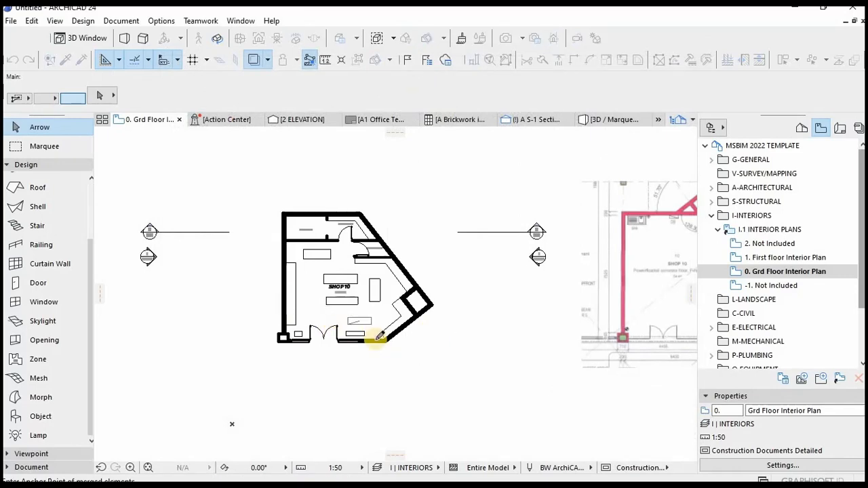
scroll(378, 336, "up", 5)
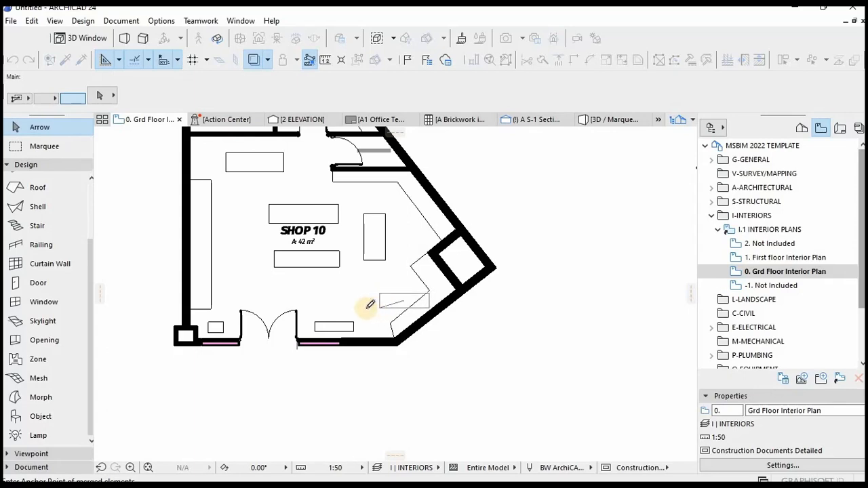
left_click(491, 324)
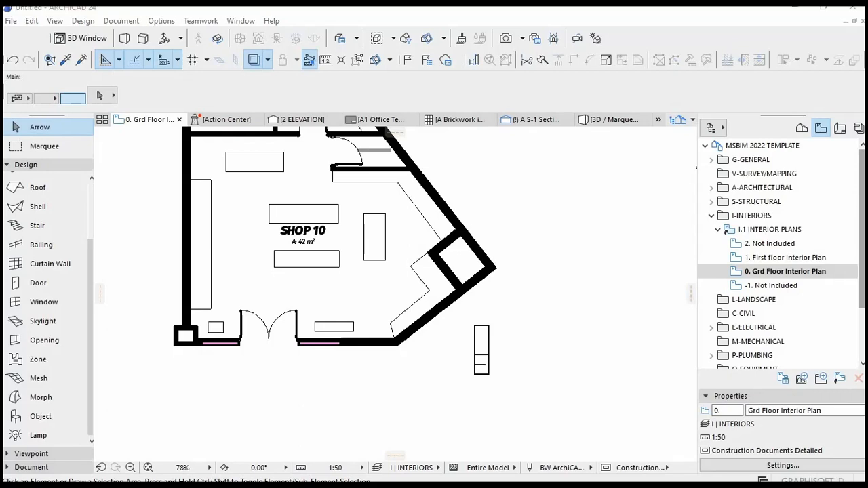
Step: Show only the merged rack in 3D, examine it from several sides, and return to the floor plan
left_click(486, 330)
key("F5")
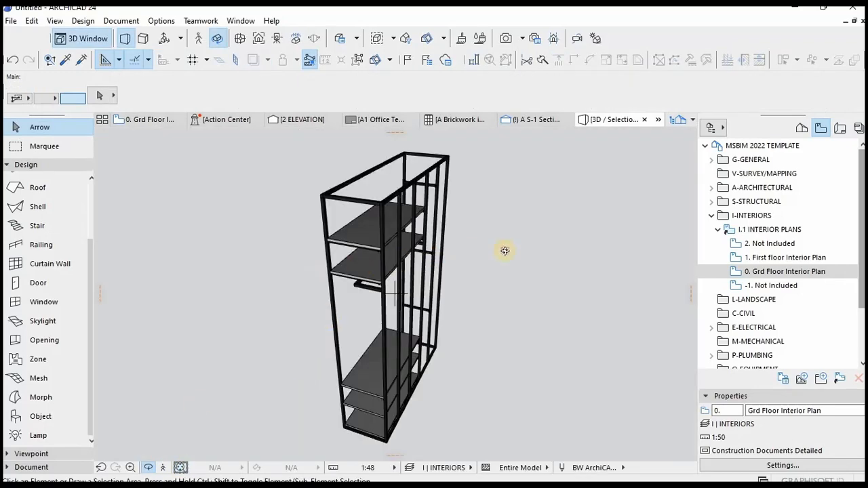
left_click_drag(504, 251, 219, 279)
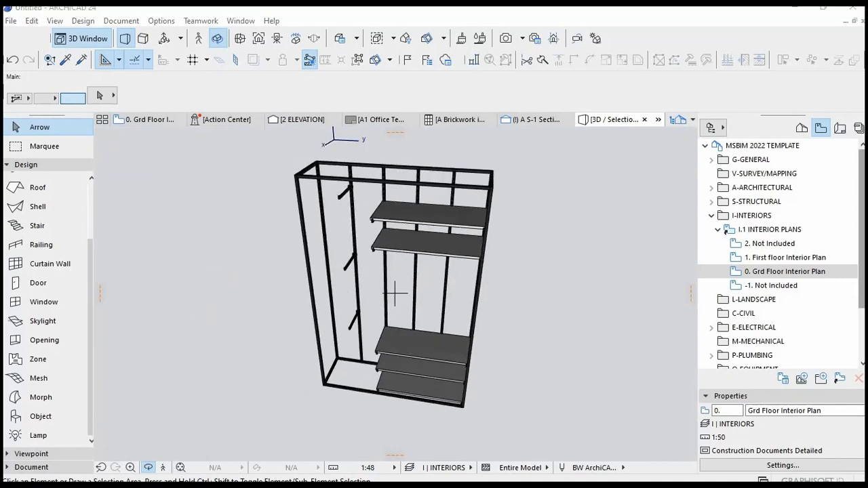
left_click_drag(481, 306, 296, 277)
key("F2")
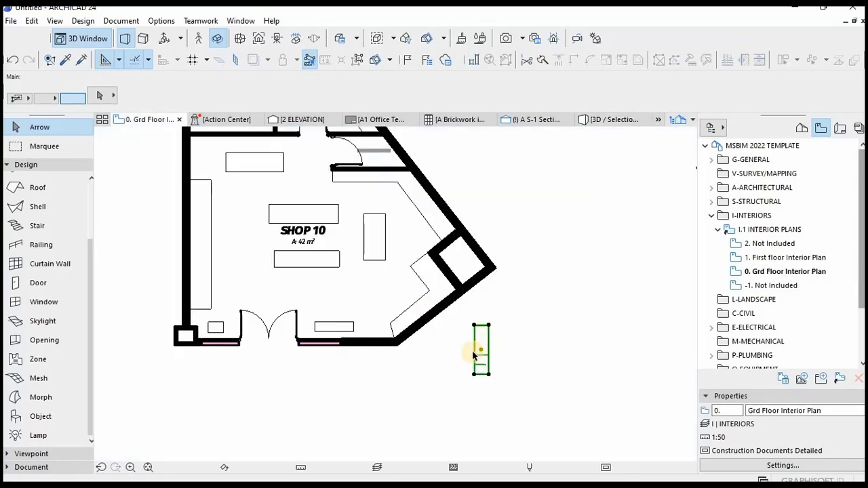
Step: Move the TO MODEL 1 rack inside Shop 10, beside the lower end of the angled wall's display outline
scroll(469, 382, "up", 2)
scroll(469, 383, "up", 2)
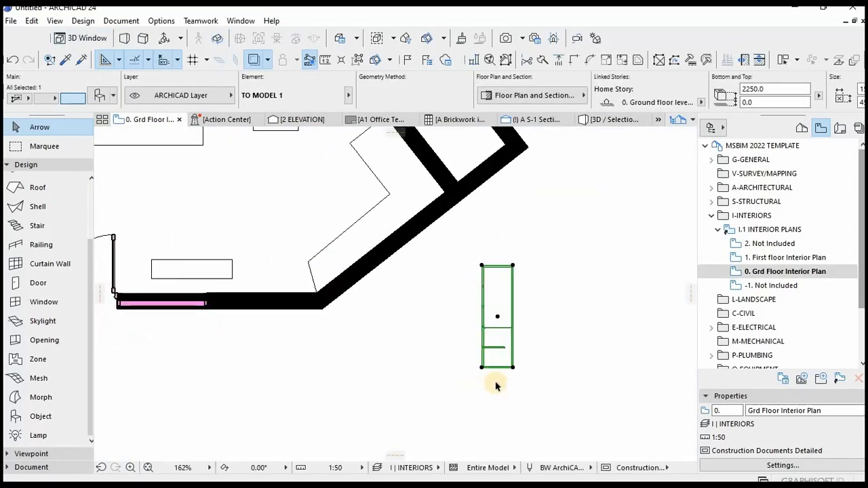
key("ctrl+d")
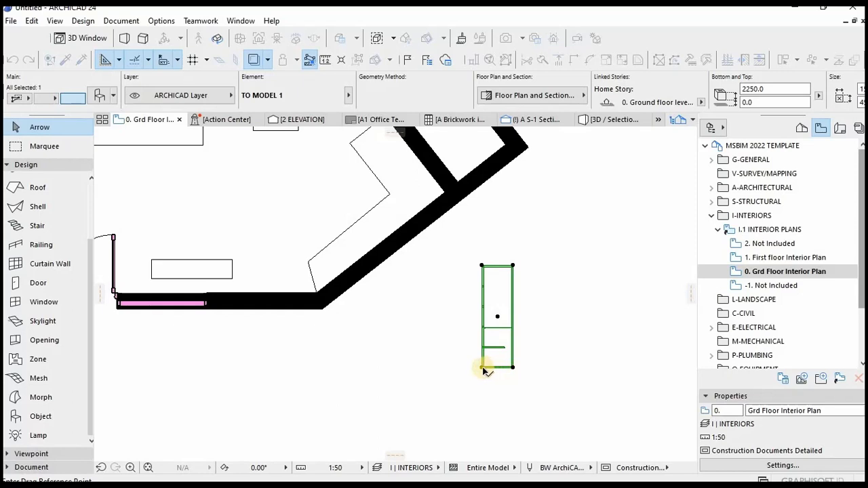
left_click(480, 335)
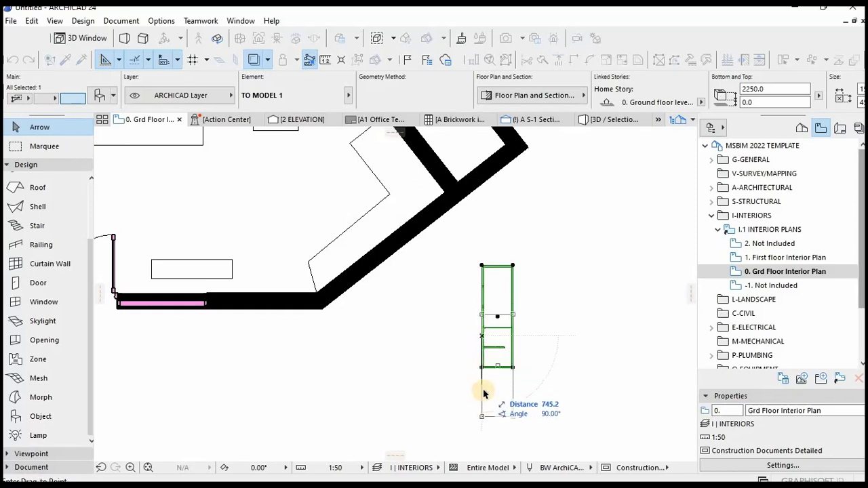
left_click(294, 248)
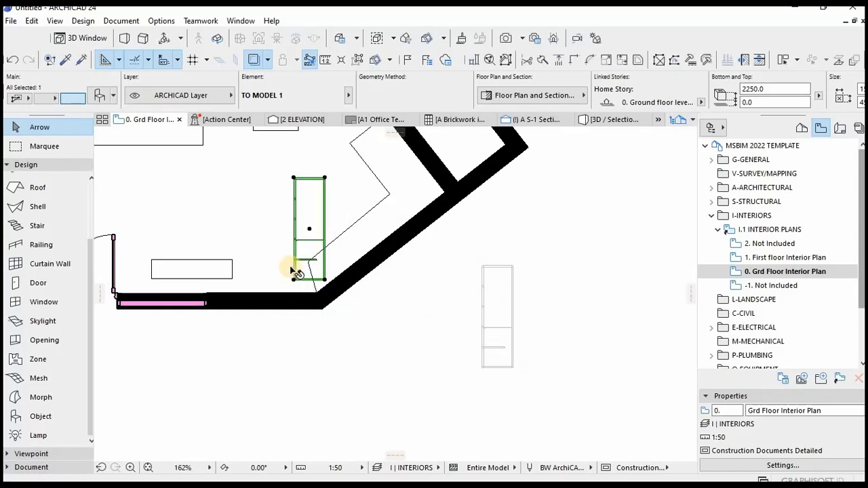
Step: Rotate the TO MODEL 1 rack about its upper-left corner to follow the slope of Shop 10's angled wall
left_click(295, 178)
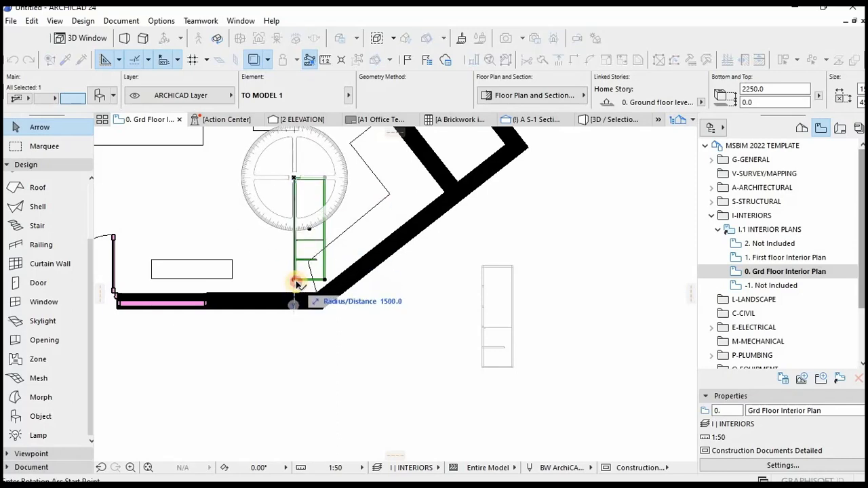
left_click(293, 303)
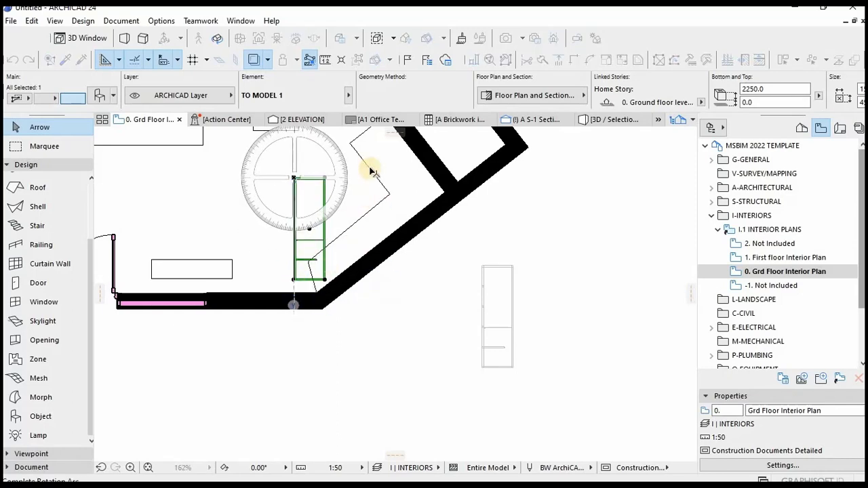
left_click(344, 142)
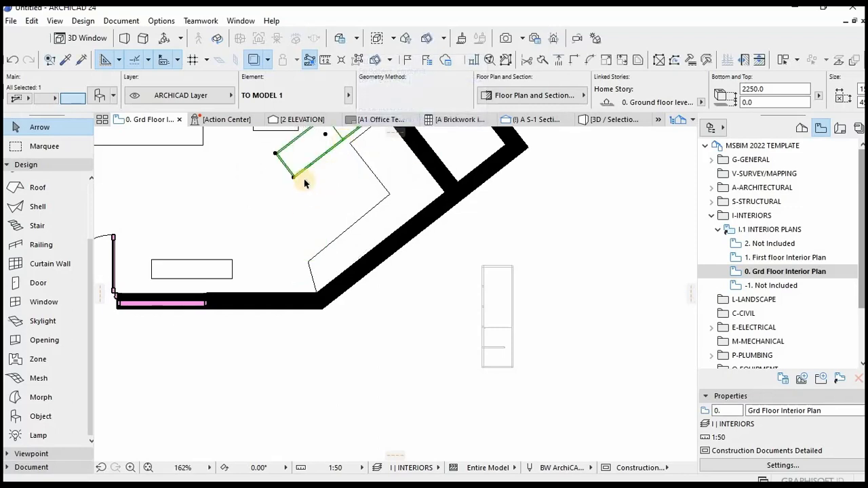
Step: Move the rotated rack by its corner to the inner corner where the front wall meets the angled wall
key("ctrl+d")
left_click(309, 252)
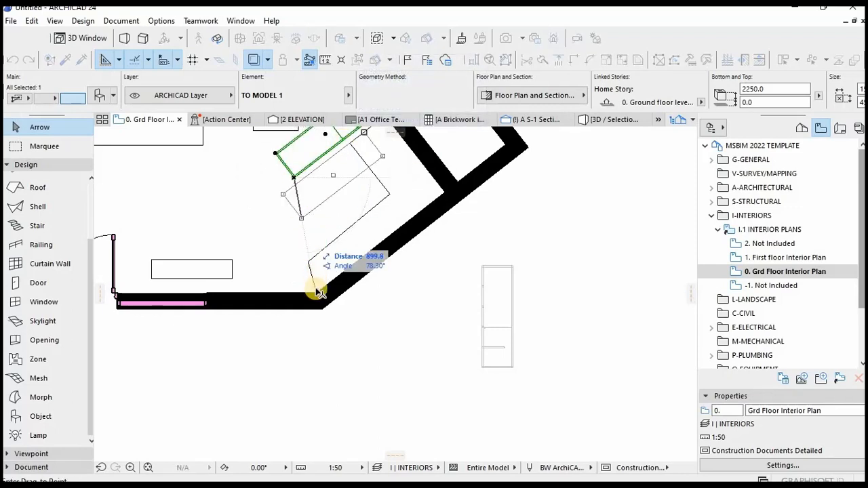
scroll(312, 291, "up", 2)
left_click(325, 299)
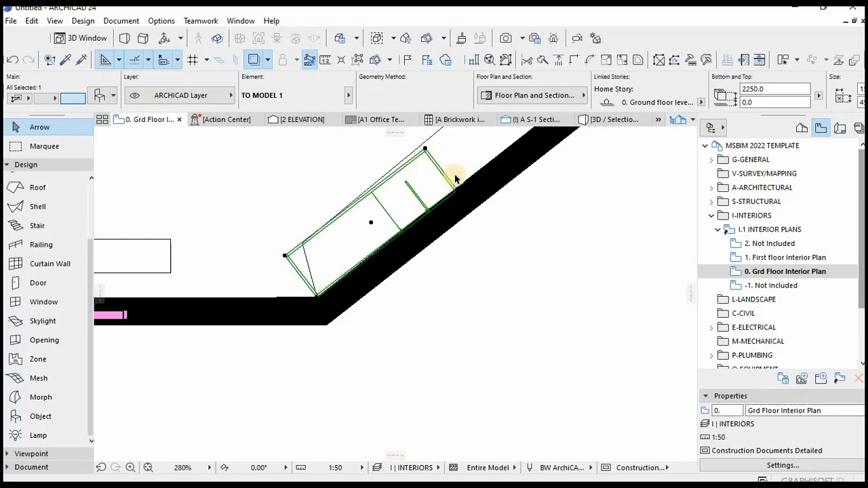
Step: Fine-tune the rack's rotation about the wall corner so its back lies along the angled wall's inner face, and deselect it
scroll(451, 185, "up", 3)
key("ctrl+e")
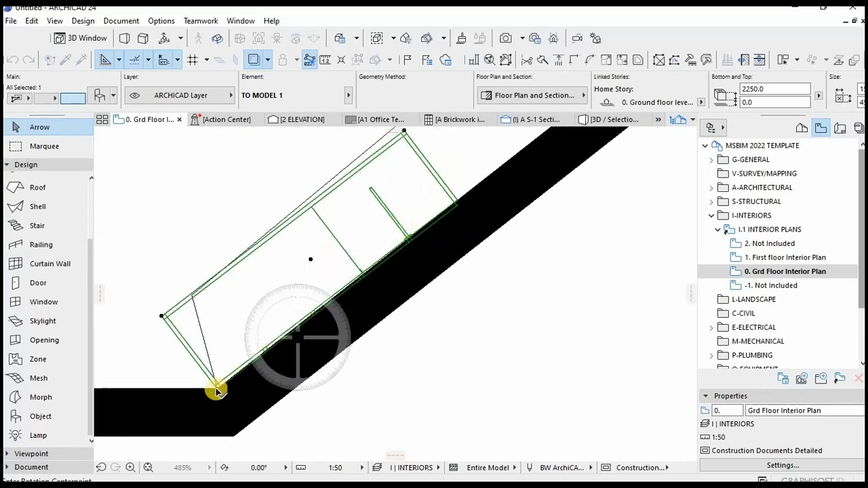
left_click(225, 392)
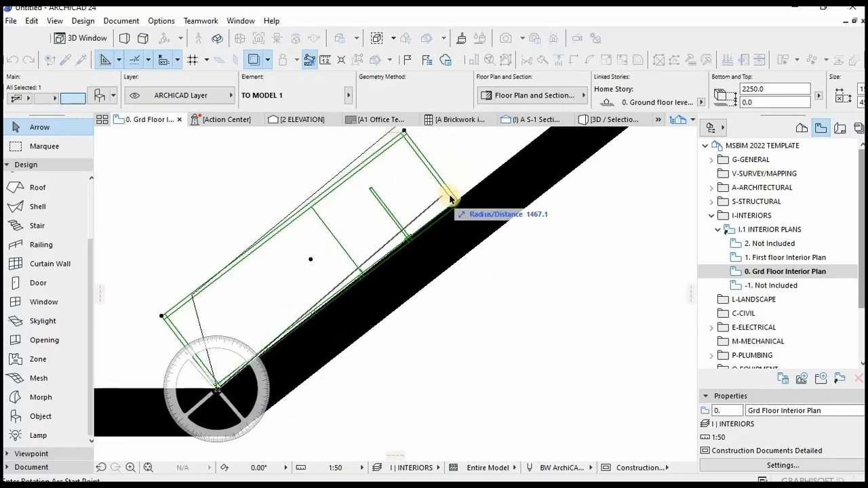
scroll(471, 211, "up", 3)
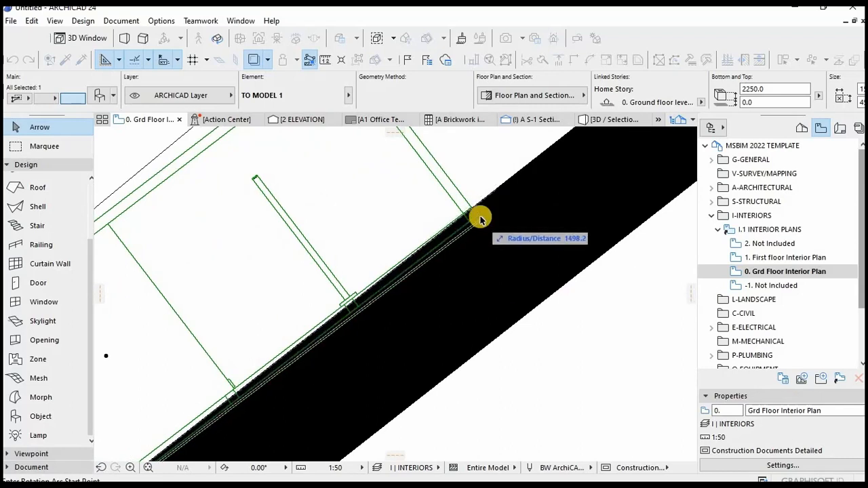
left_click(477, 207)
left_click(475, 204)
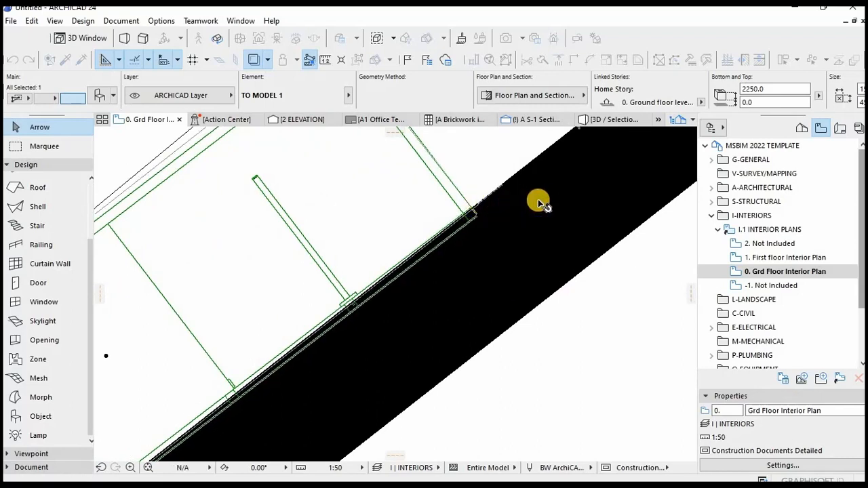
scroll(544, 202, "down", 5)
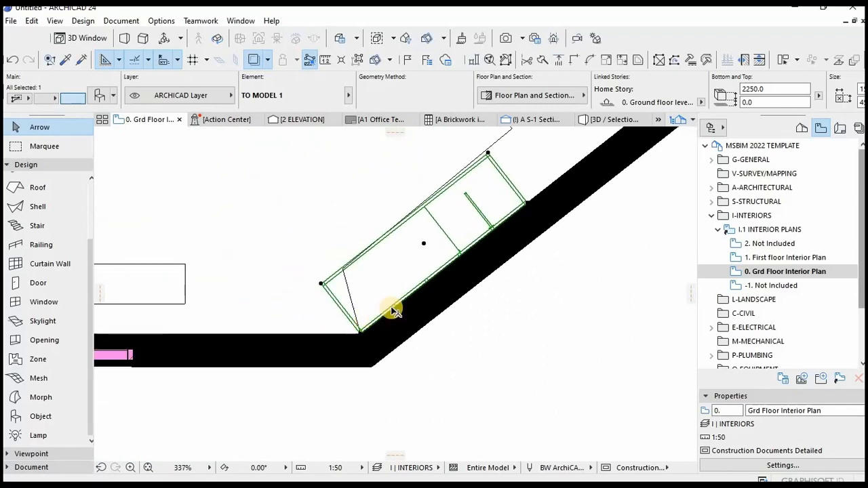
key("Escape")
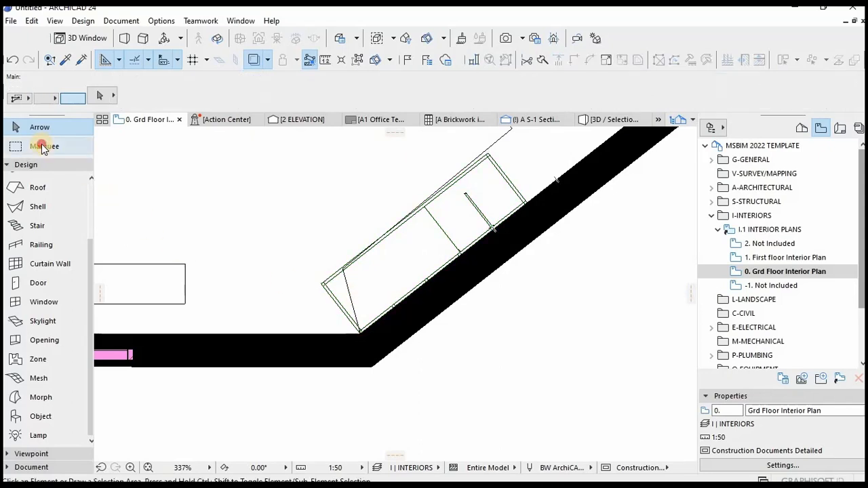
Step: Show only the marquee area around the rack and wall corner in 3D, and examine how the rack sits against the walls
left_click(40, 145)
scroll(382, 251, "down", 3)
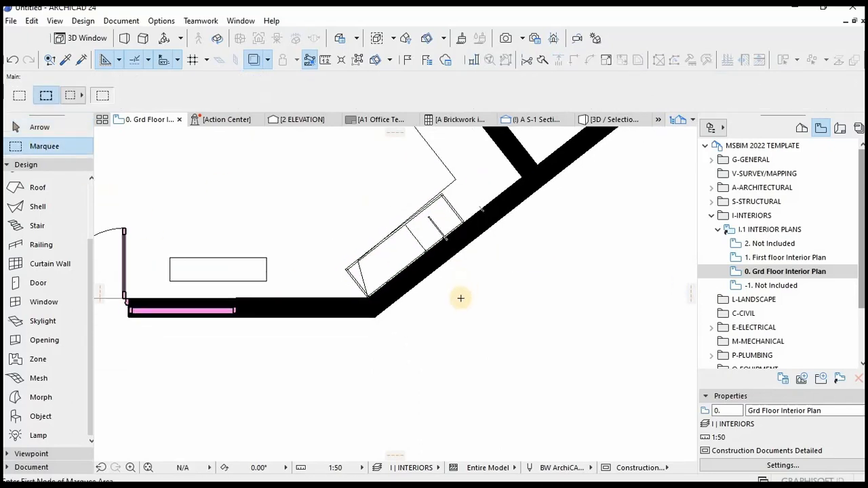
left_click(545, 337)
key("Escape")
key("F5")
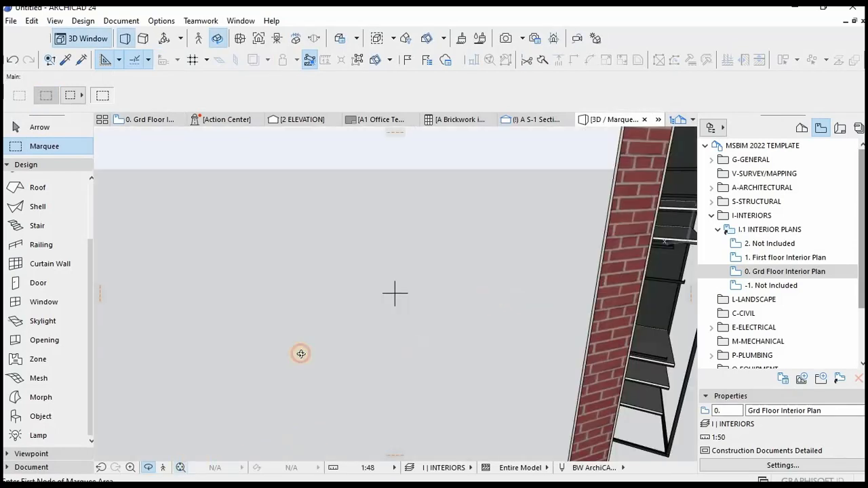
left_click_drag(300, 354, 422, 306)
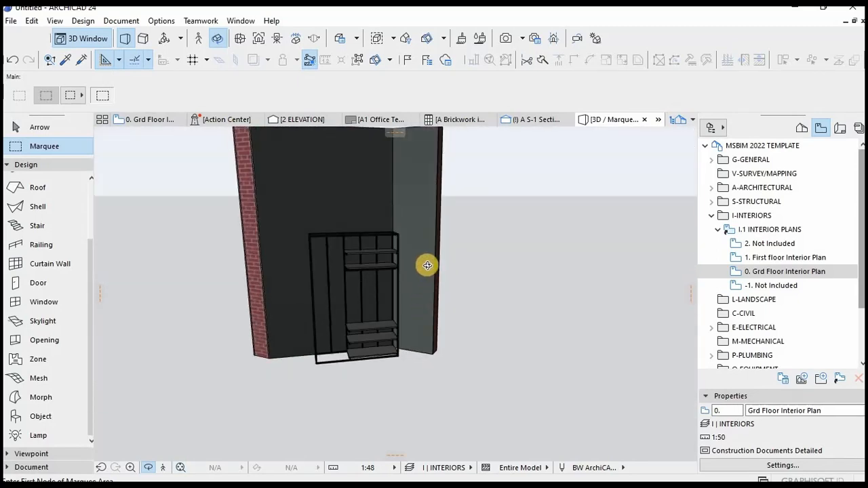
left_click_drag(439, 262, 454, 304)
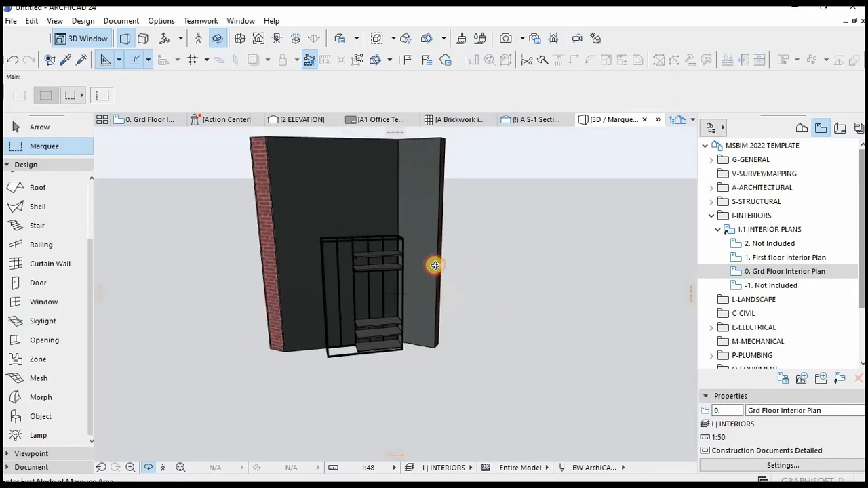
left_click_drag(435, 265, 402, 253)
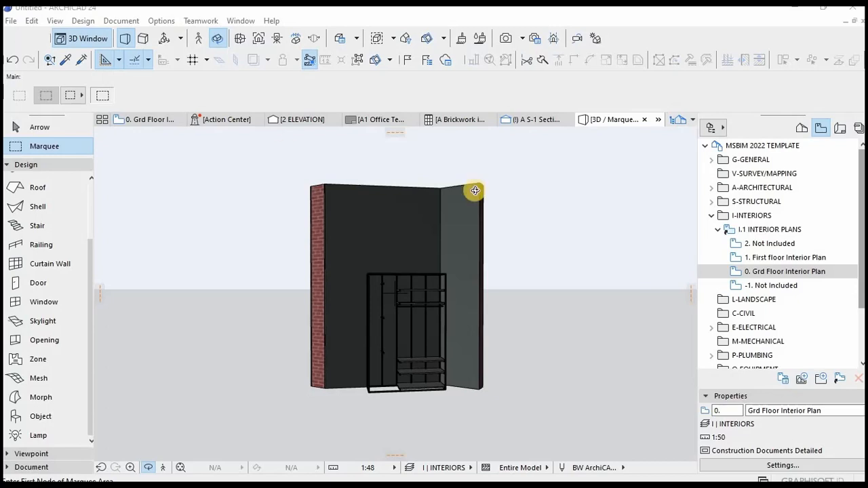
Step: Check the height of the brick wall behind the rack, view the rack from the side, and return to the floor plan
key("Escape")
key("Escape")
left_click(374, 210)
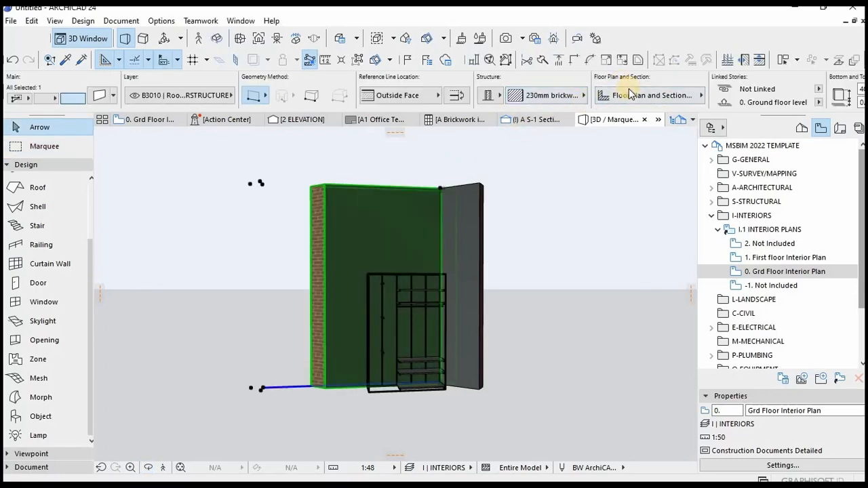
scroll(627, 89, "down", 2)
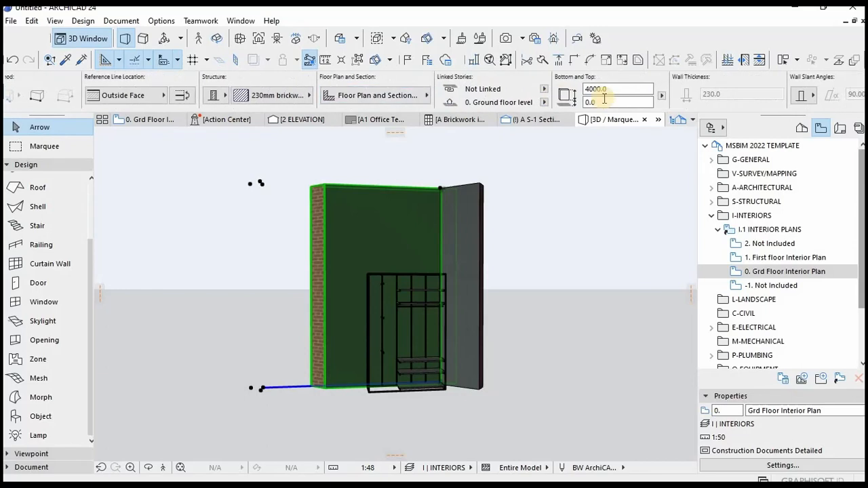
left_click(553, 263)
middle_click_drag(509, 291, 380, 285, "shift")
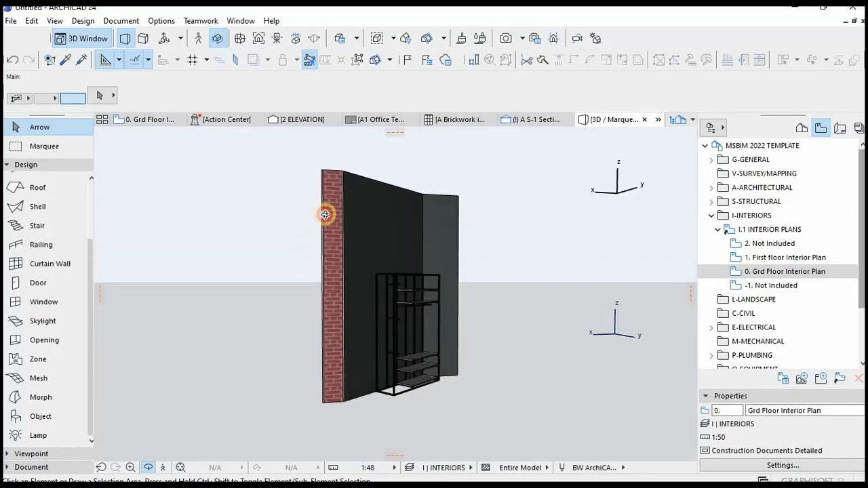
key("F2")
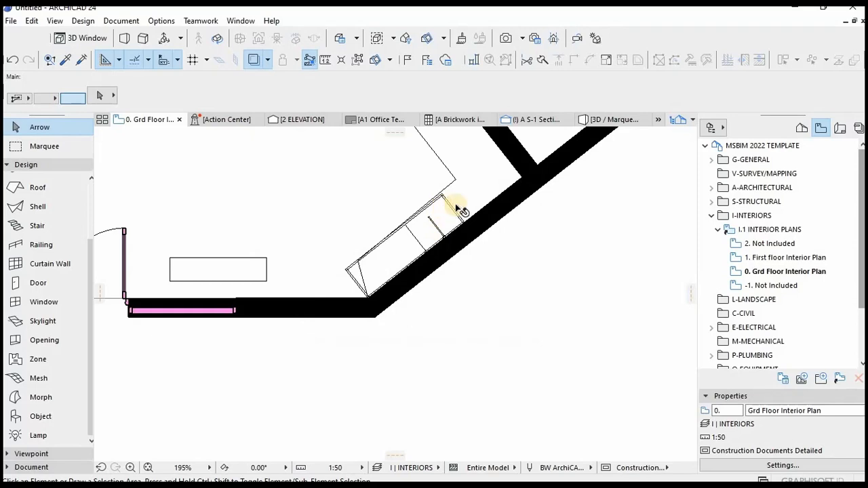
Step: Switch to the Retail Design project's ground floor plan and examine the display outlines along the side wall and in the centre of Shop 10
middle_click_drag(467, 129, 468, 225)
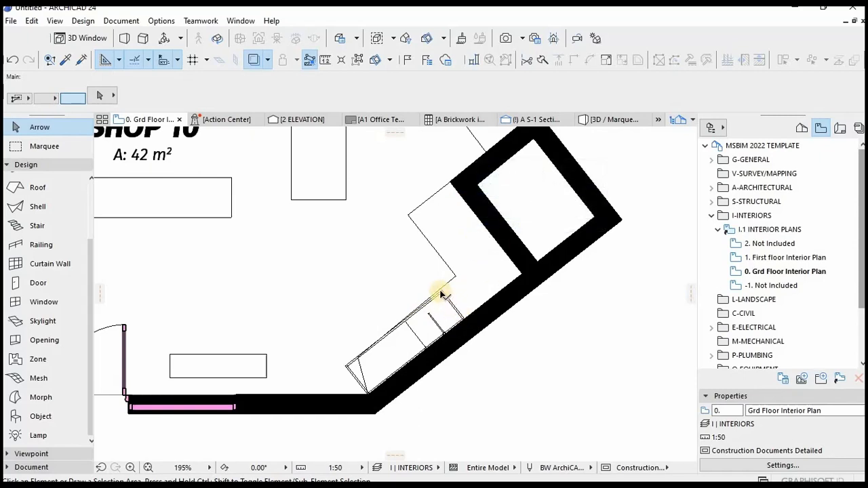
left_click(387, 380)
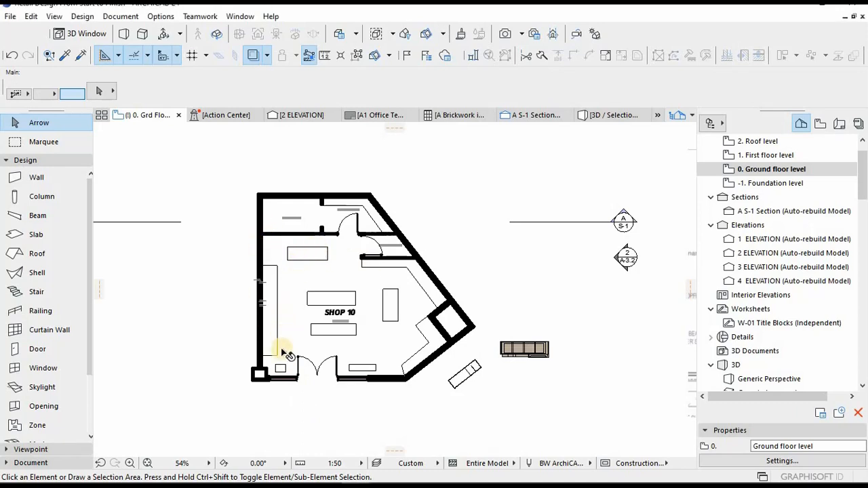
scroll(310, 247, "up", 3)
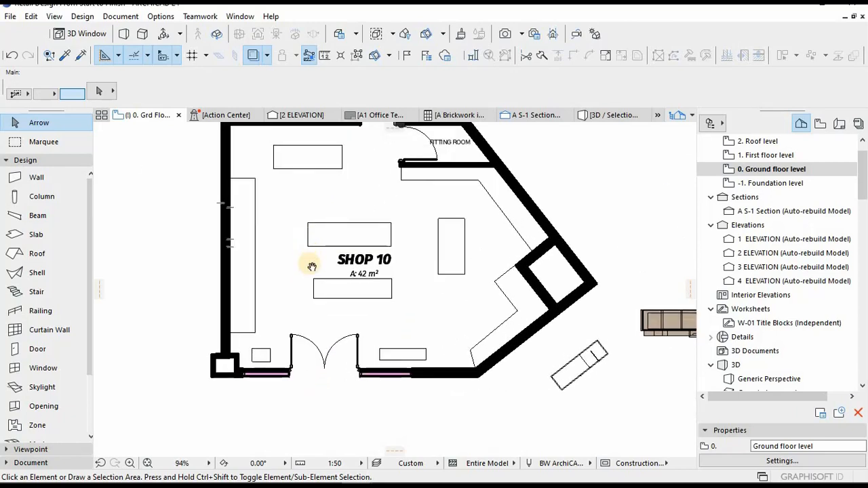
scroll(310, 265, "down", 1)
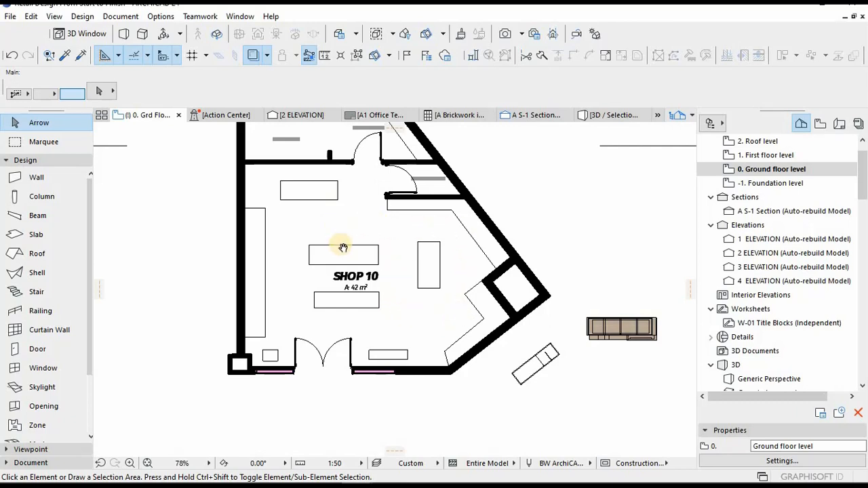
middle_click_drag(343, 248, 348, 270)
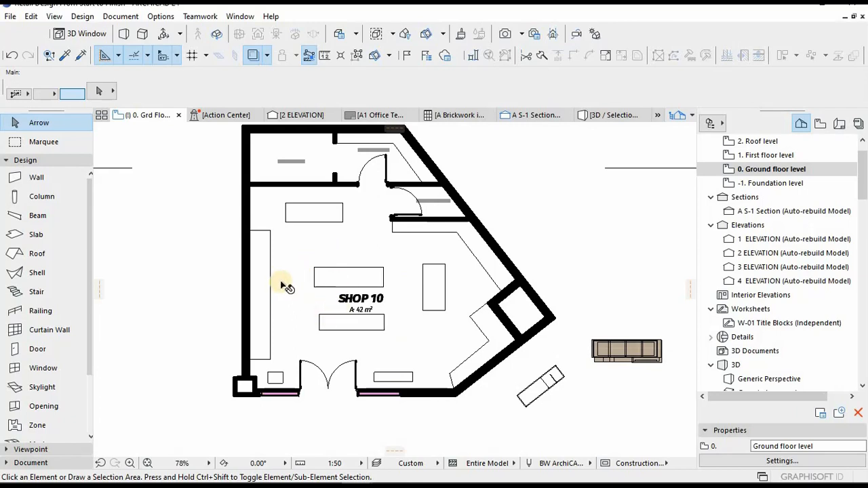
left_click(270, 234)
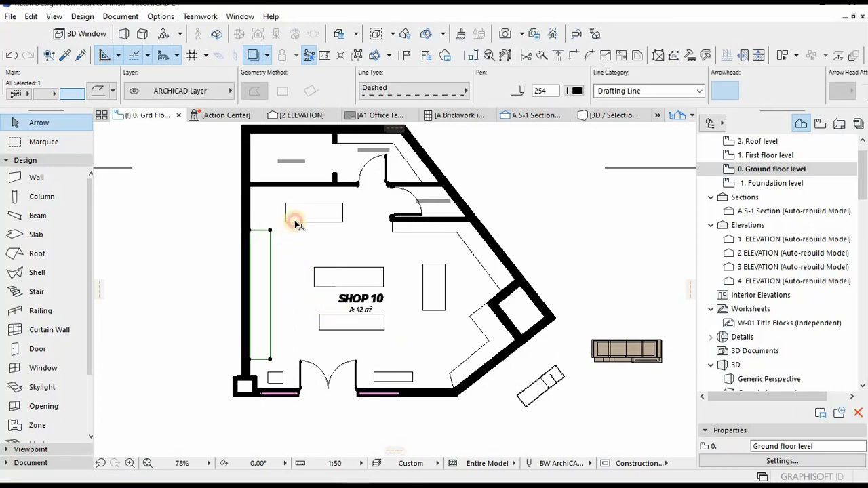
left_click(295, 221)
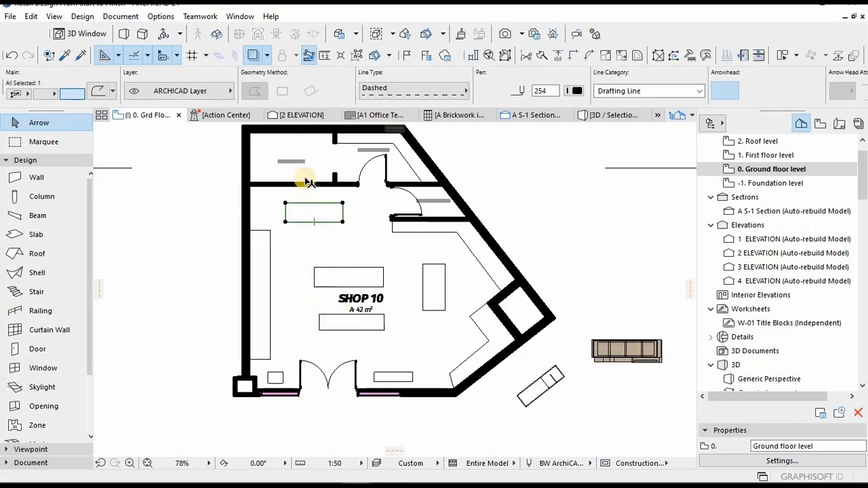
left_click(381, 268)
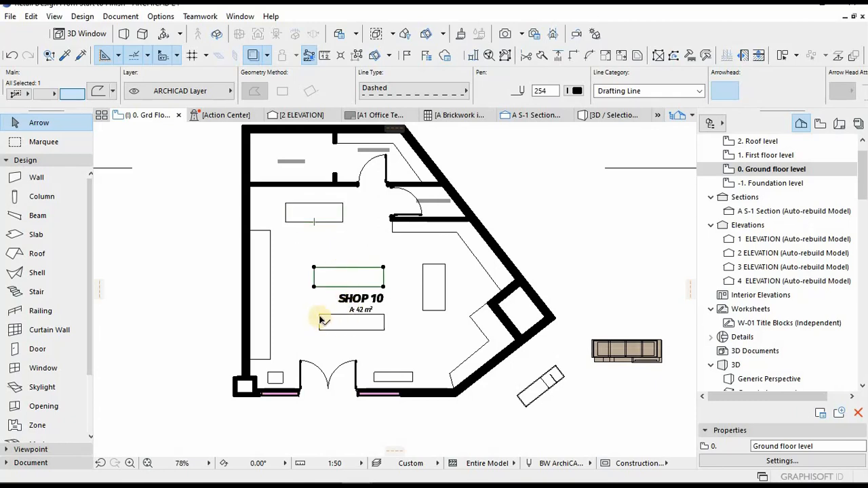
Step: Show the angled TO MODEL 1 rack outside Shop 10 alone in 3D, examine its shelves, and return to the floor plan
left_click(547, 355)
key("F5")
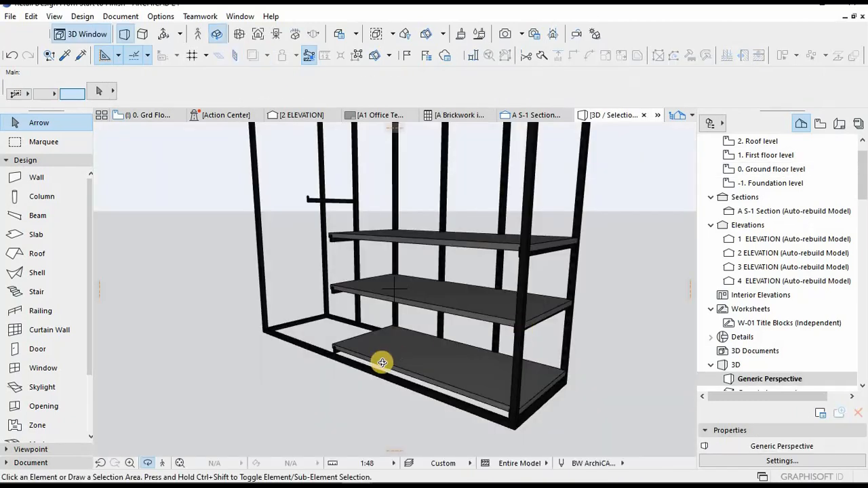
middle_click_drag(382, 413, 267, 234, "shift")
key("F2")
Step: Deselect the angled TO MODEL 1 rack and examine its frame lines on the ground floor plan
scroll(443, 357, "up", 8)
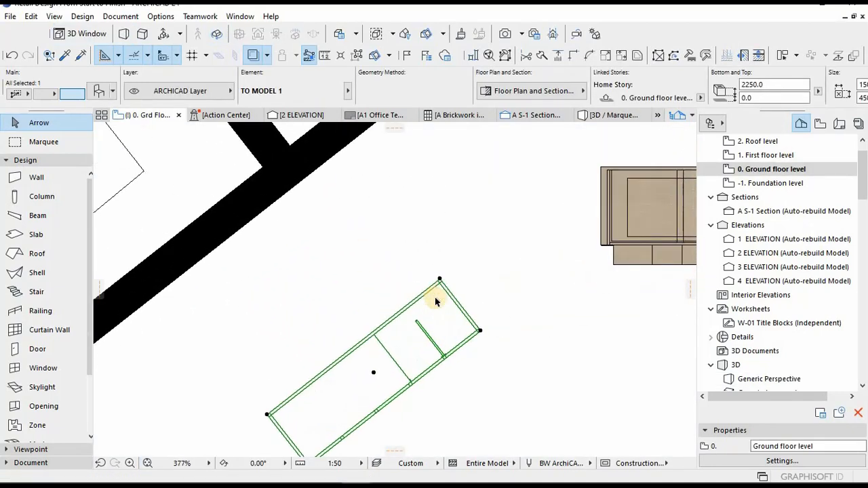
left_click(409, 224)
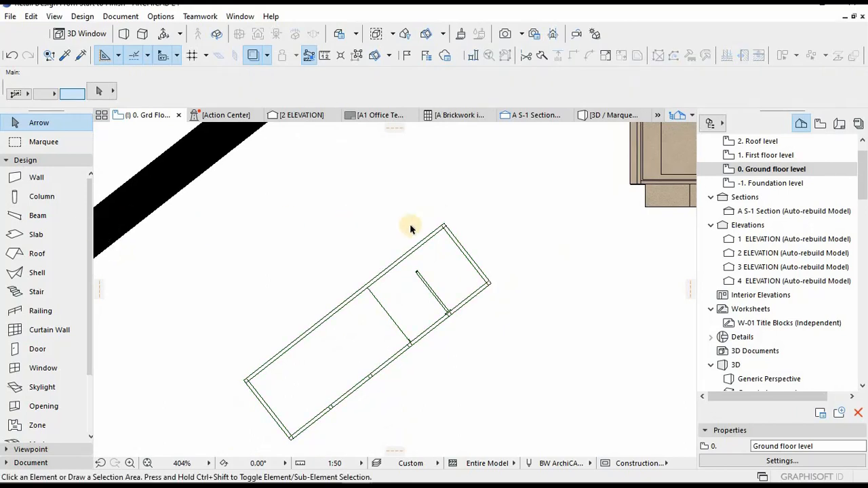
scroll(410, 223, "down", 3)
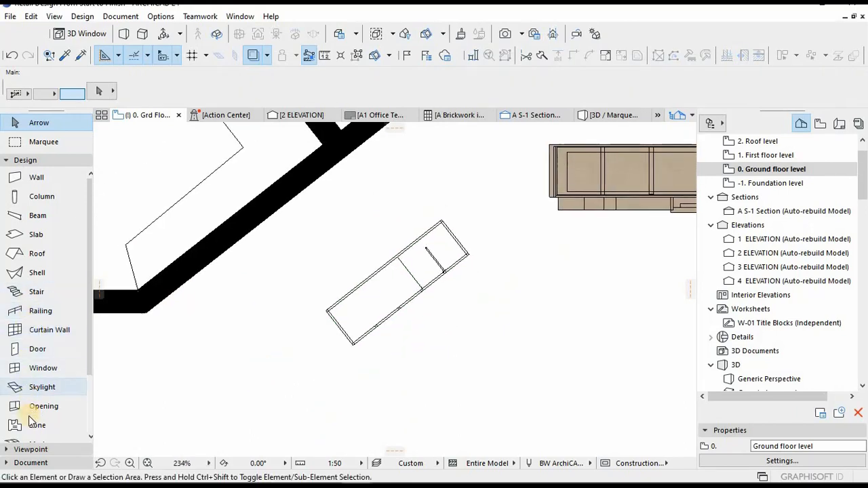
scroll(326, 324, "up", 5)
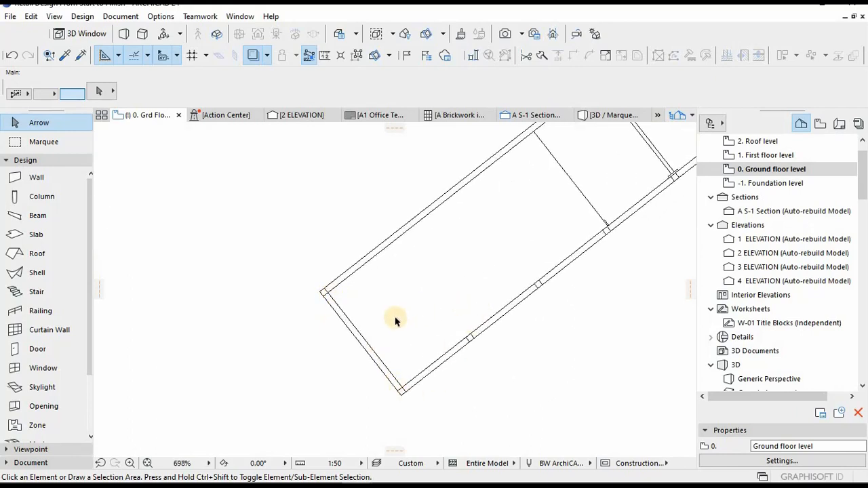
scroll(392, 321, "down", 1)
middle_click_drag(392, 321, 349, 364)
middle_click_drag(477, 218, 471, 237)
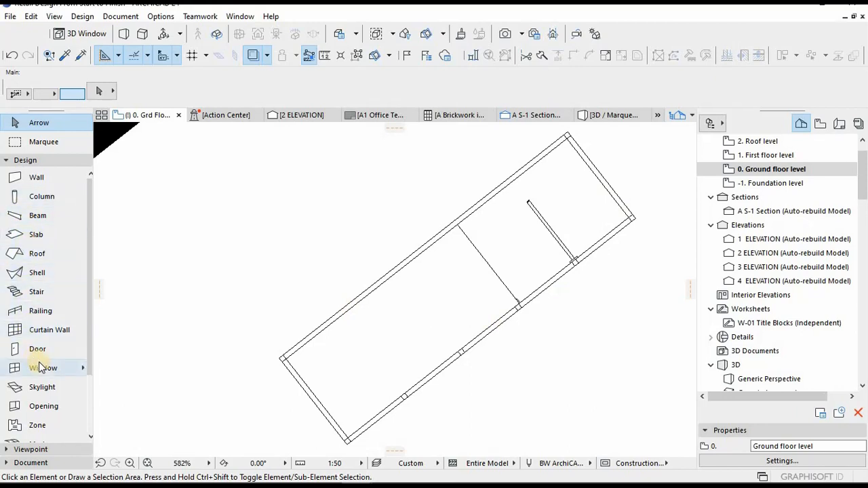
Step: Trace the rack's wall-side outer edge with a dashed polyline about 1500 mm long, ending with a short segment across the rail's width
scroll(271, 335, "up", 4)
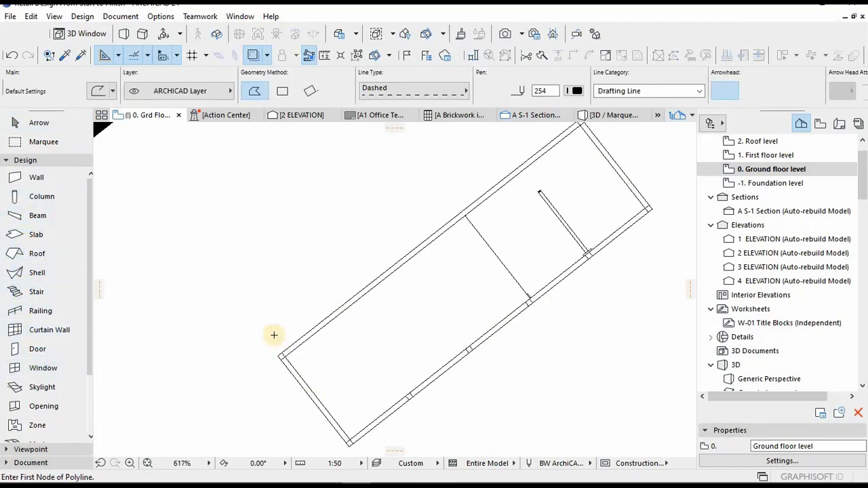
left_click(251, 332)
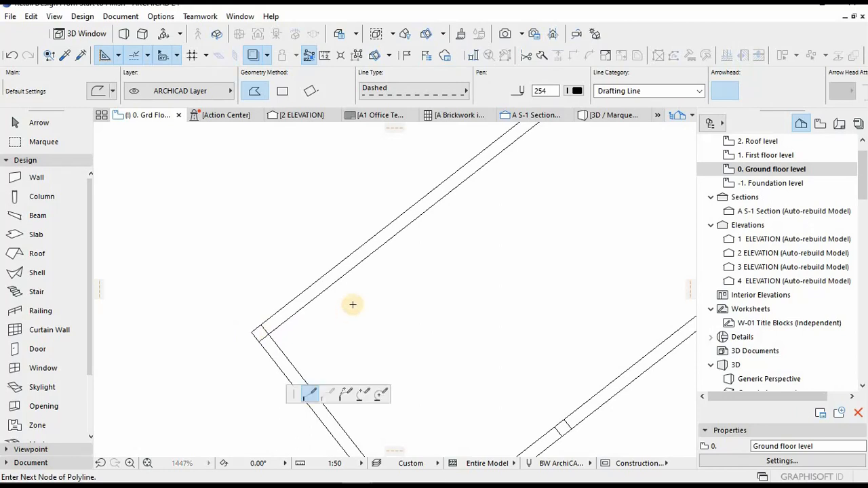
key("Escape")
left_click(265, 328)
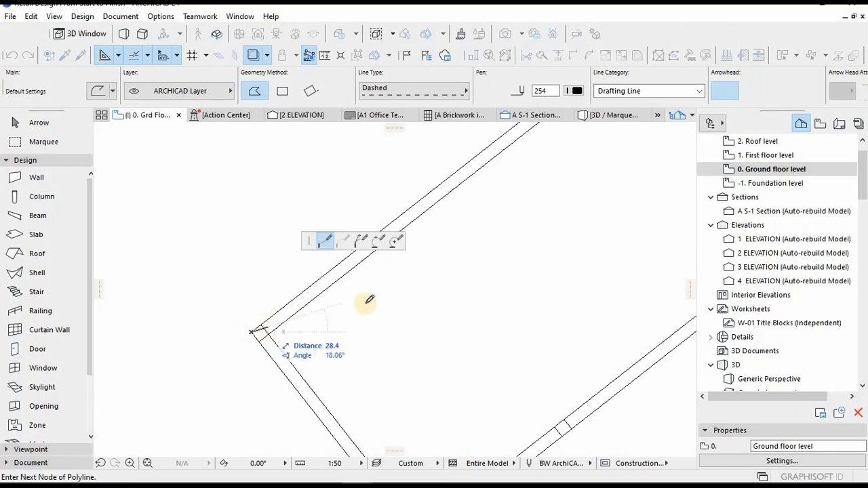
scroll(368, 301, "down", 2)
middle_click_drag(368, 302, 224, 411)
scroll(560, 247, "down", 1)
middle_click_drag(559, 247, 497, 279)
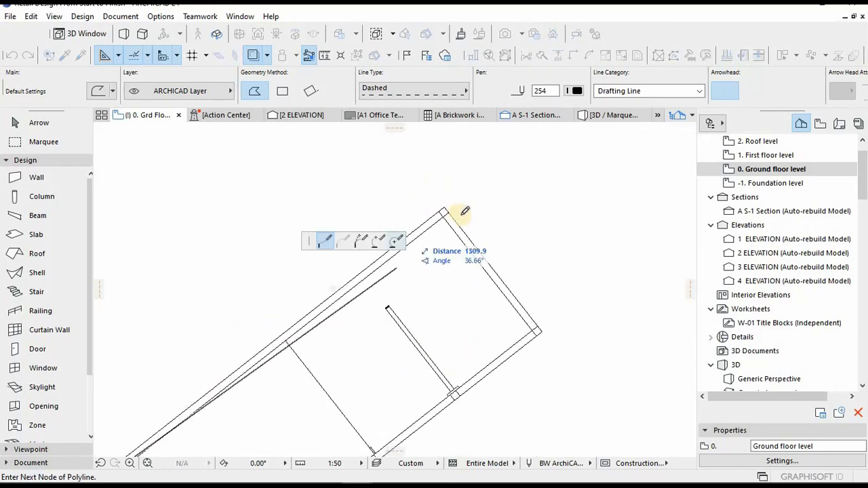
scroll(434, 248, "up", 3)
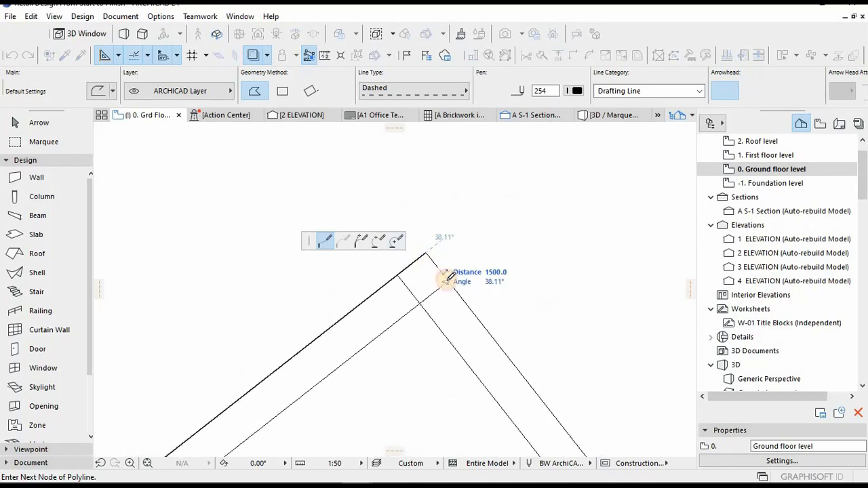
left_click(426, 253)
scroll(447, 281, "down", 2)
middle_click_drag(449, 287, 449, 219)
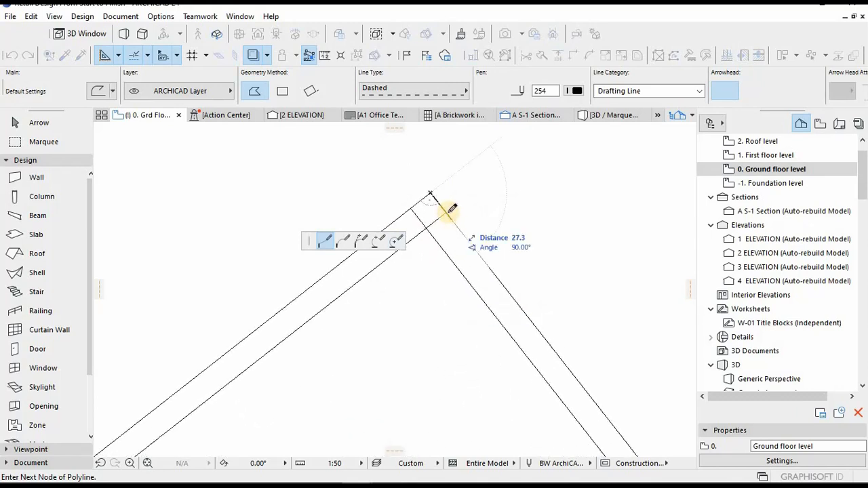
key("Escape")
scroll(428, 309, "down", 3)
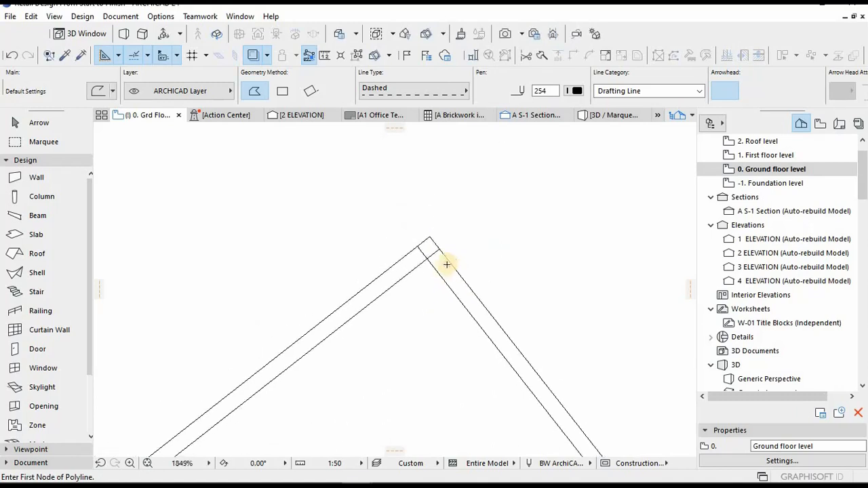
Step: Select the new polyline and continue it from its end node to the rail's inner corner
key("Escape")
left_click(439, 257)
left_click(438, 258)
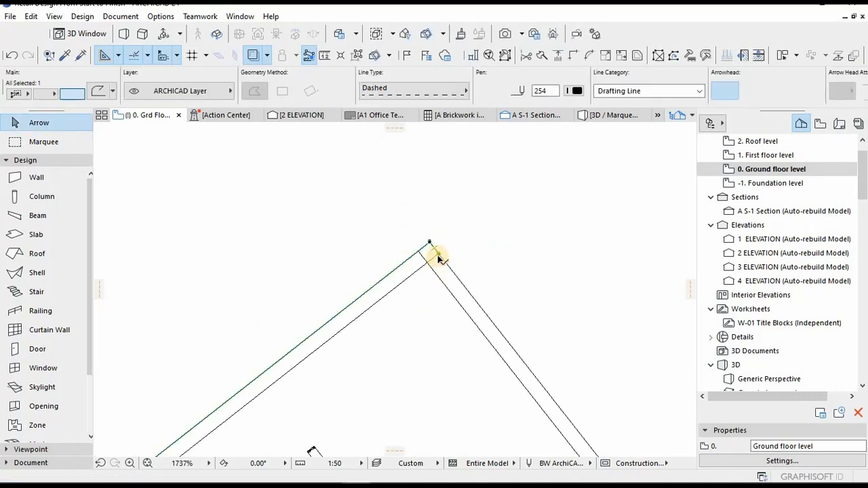
scroll(439, 255, "up", 2)
left_click(440, 249)
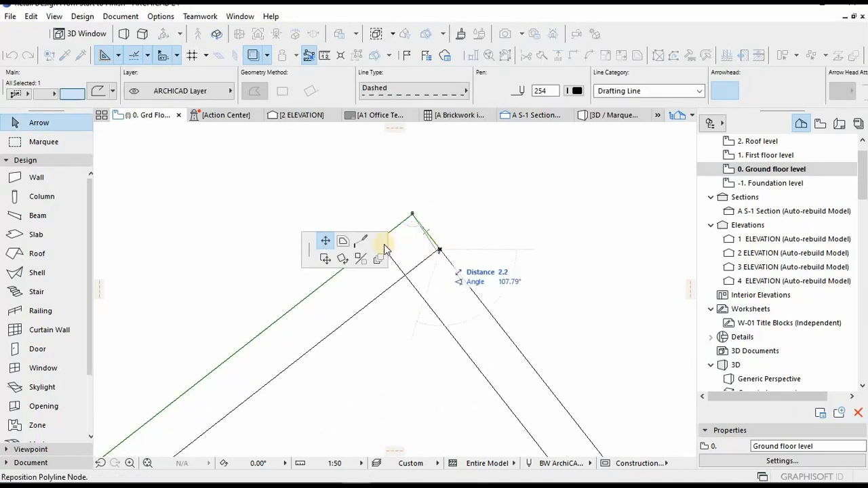
left_click(409, 272)
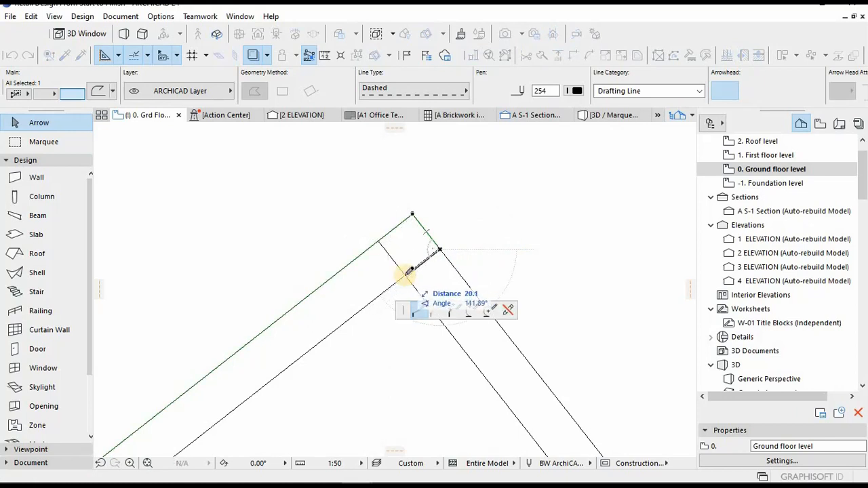
scroll(407, 271, "up", 2)
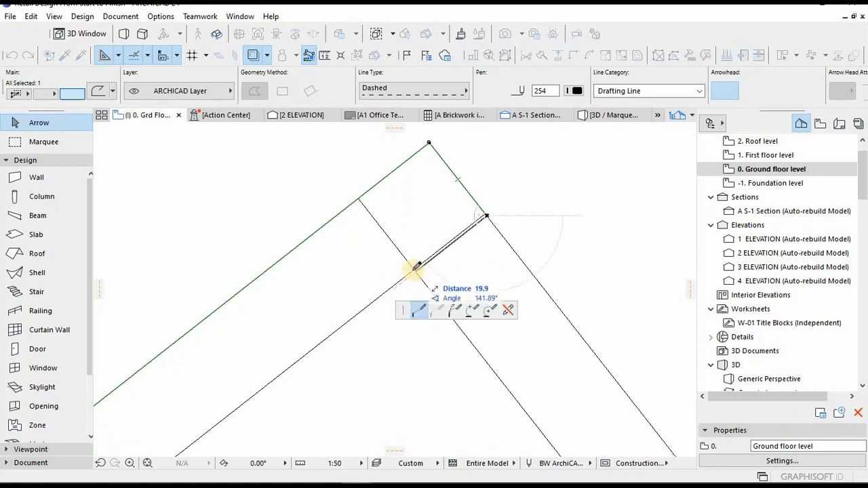
scroll(416, 268, "up", 2)
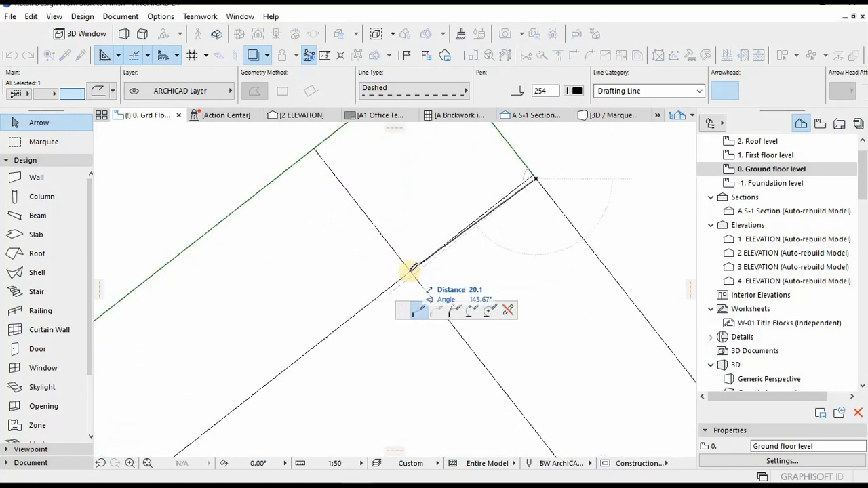
left_click(330, 330)
Step: Trace the rail's inner edge back to the opposite end and close the polyline at its starting corner
scroll(583, 219, "down", 5)
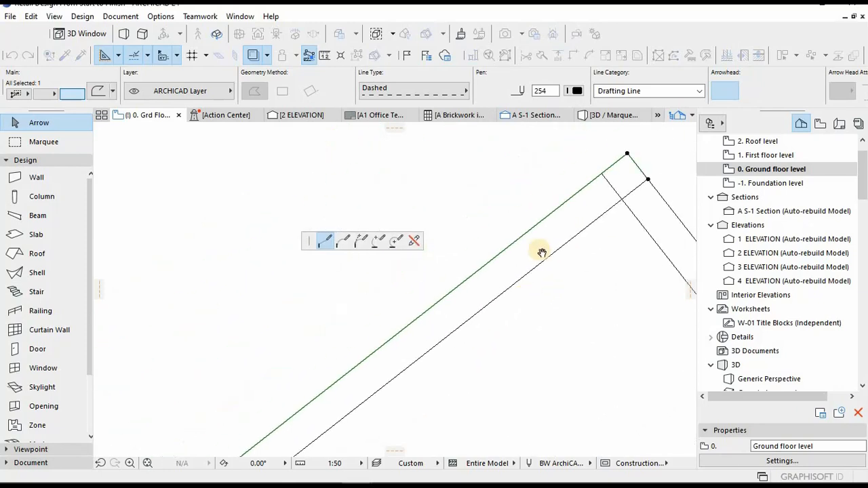
scroll(488, 258, "down", 3)
middle_click_drag(474, 264, 610, 148)
scroll(610, 149, "down", 2)
scroll(442, 291, "up", 8)
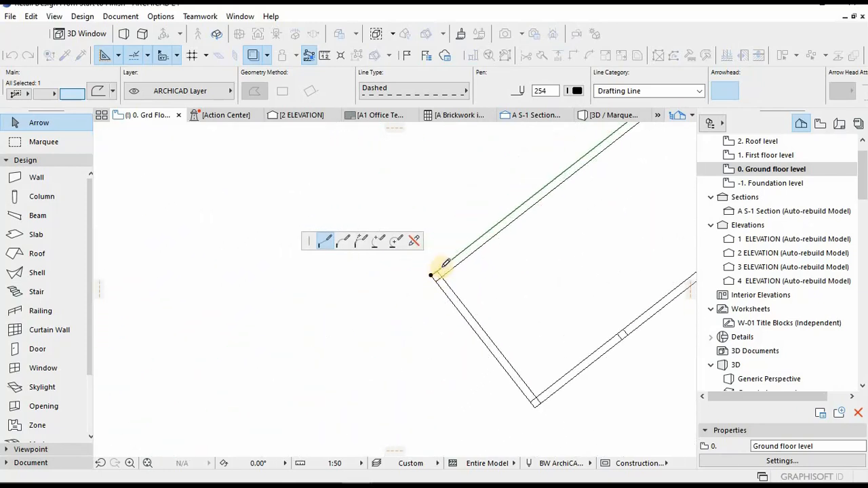
middle_click_drag(450, 288, 500, 305)
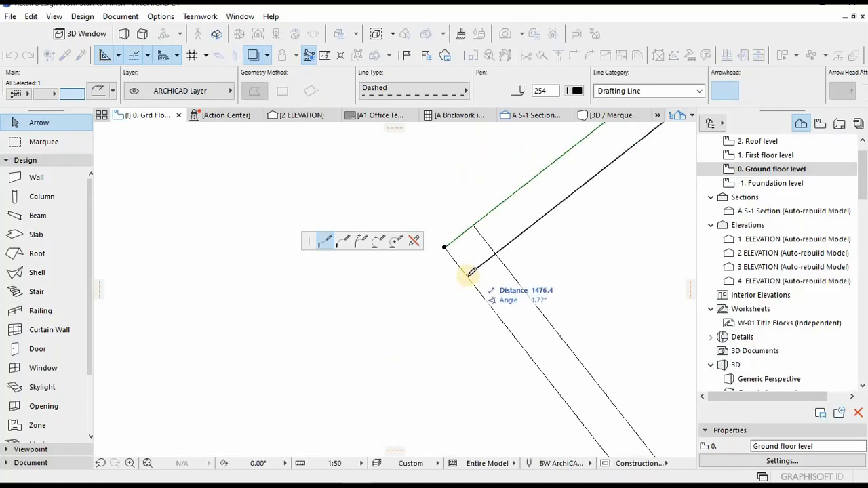
left_click(446, 247)
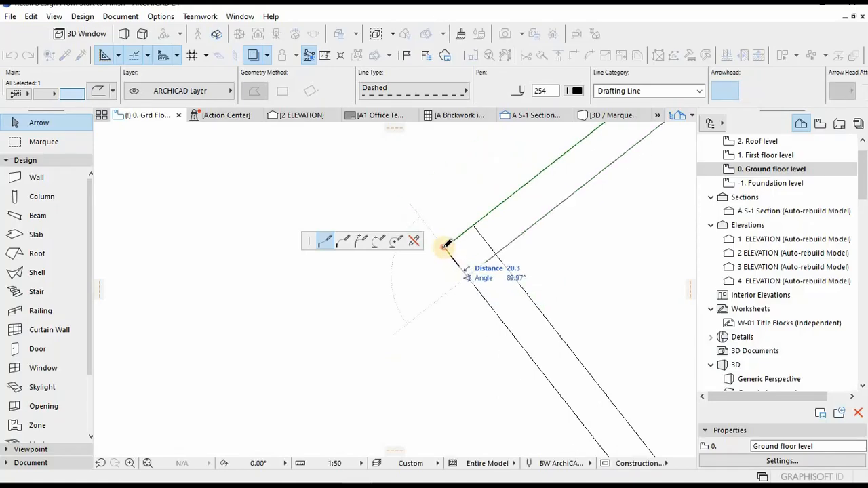
left_click(467, 275)
Step: Reposition the misaligned corner node at the rail outline's upper end by about 0.6 mm onto the rack's line
scroll(549, 250, "down", 5)
middle_click_drag(454, 320, 332, 387)
scroll(332, 386, "down", 1)
middle_click_drag(677, 129, 613, 174)
middle_click_drag(455, 307, 448, 312)
scroll(477, 230, "up", 3)
middle_click_drag(546, 217, 426, 234)
scroll(427, 234, "up", 6)
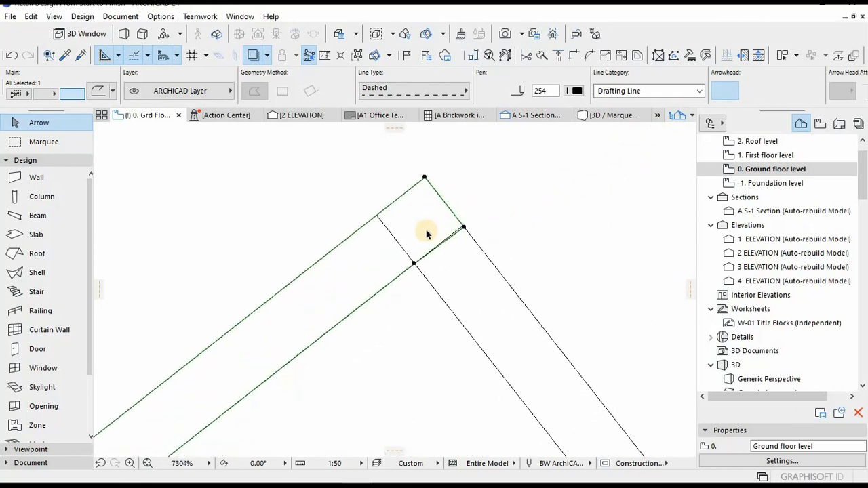
scroll(469, 229, "up", 4)
scroll(470, 227, "up", 2)
left_click(468, 218)
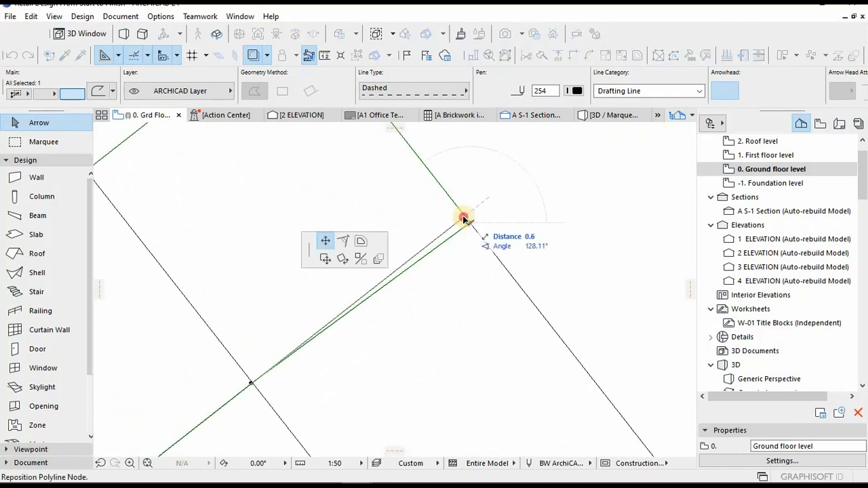
key("Escape")
scroll(507, 248, "down", 10)
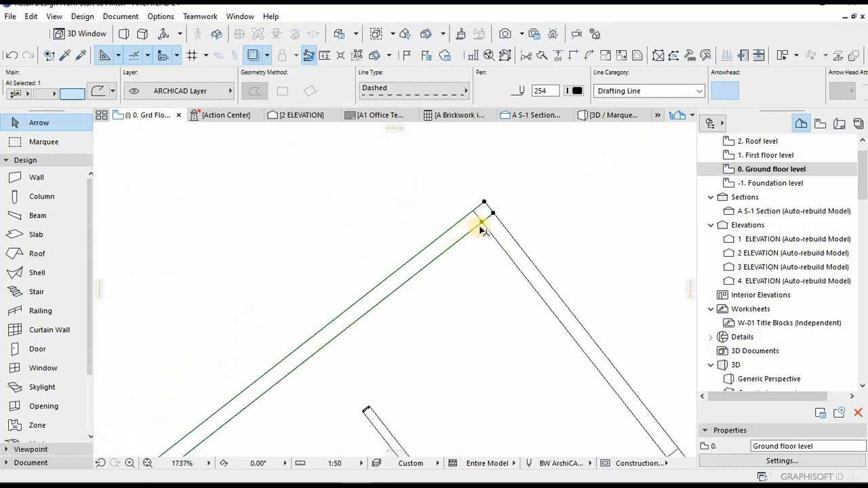
Step: Drag a copy of the long rail outline onto the rack's opposite long side, snapping it to the outer corner
scroll(485, 225, "down", 8)
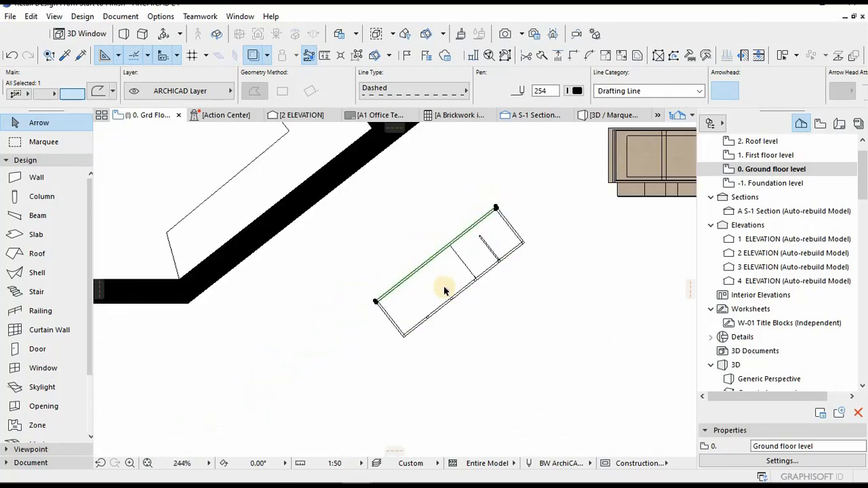
scroll(411, 284, "up", 4)
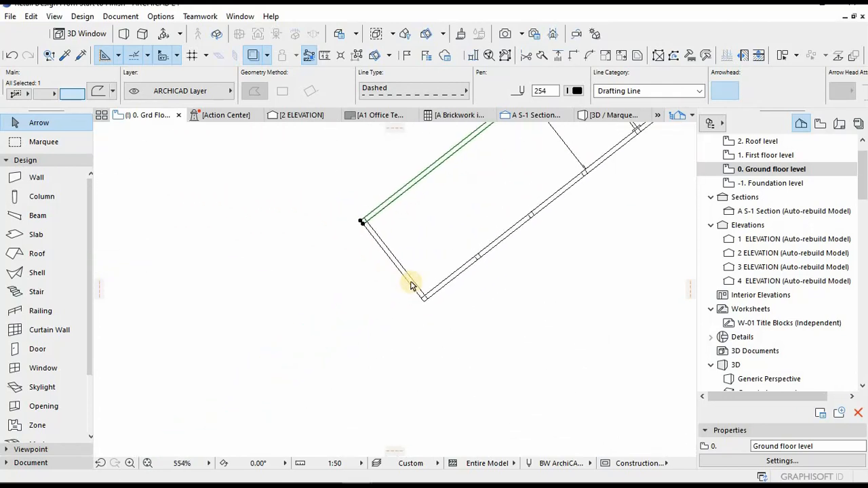
key("ctrl+d")
left_click(364, 233)
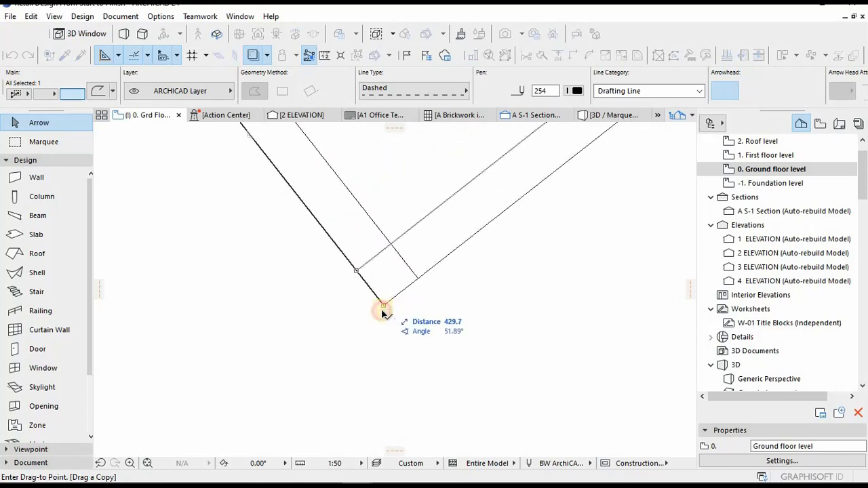
left_click(382, 311)
scroll(395, 319, "down", 4)
left_click(390, 308)
key("Escape")
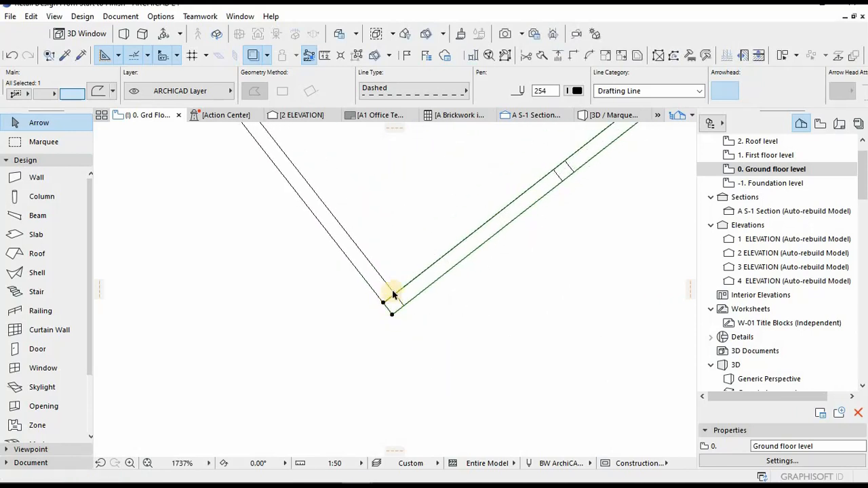
Step: Offset the copied outline's inner edge onto the rack's inner rail line
scroll(392, 295, "up", 5)
scroll(320, 303, "up", 3)
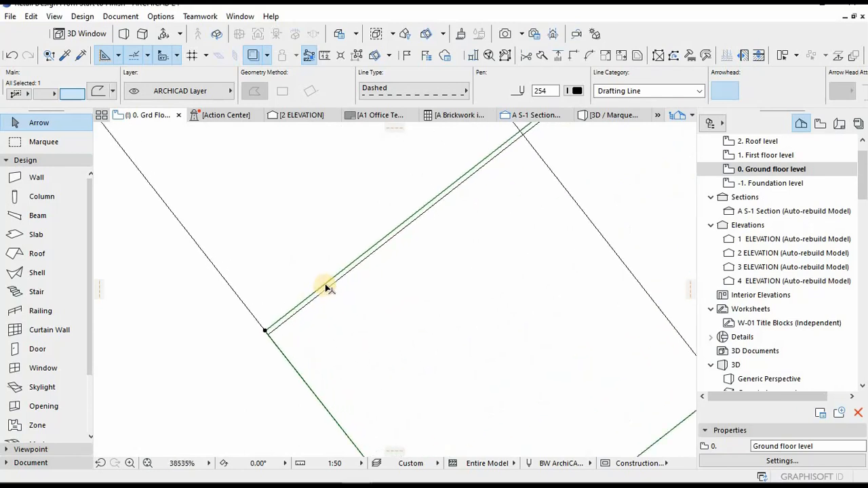
left_click(326, 288)
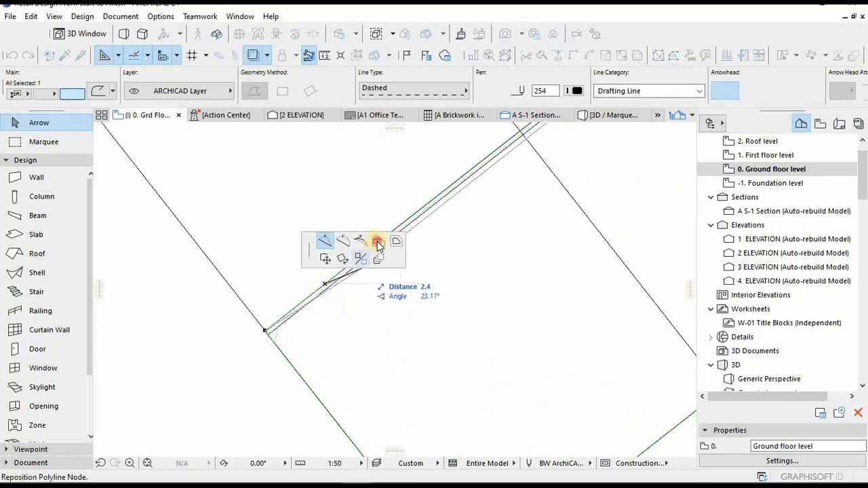
left_click(265, 332)
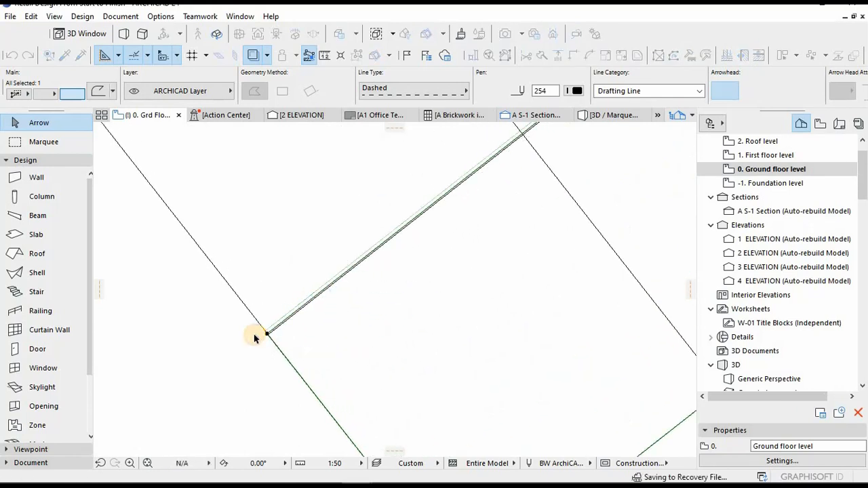
scroll(309, 312, "down", 15)
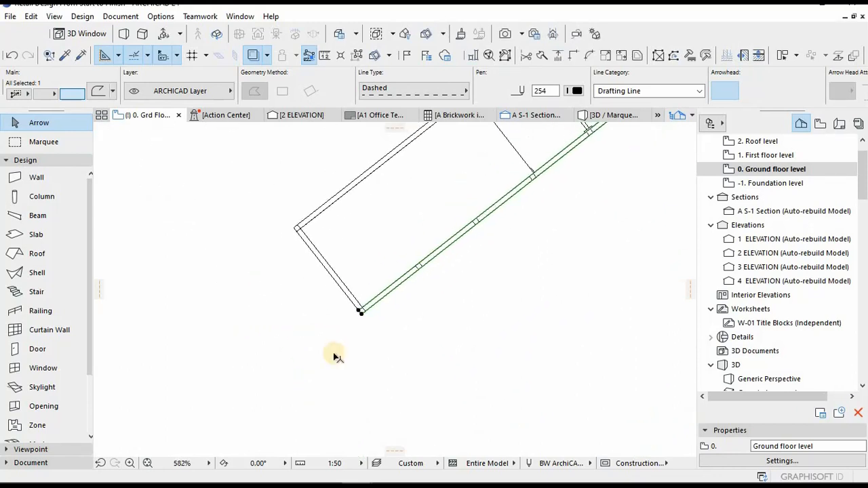
Step: Mirror a copy of the lower long rail outline about the rack corner's diagonal so it runs along the short end
scroll(438, 299, "down", 2)
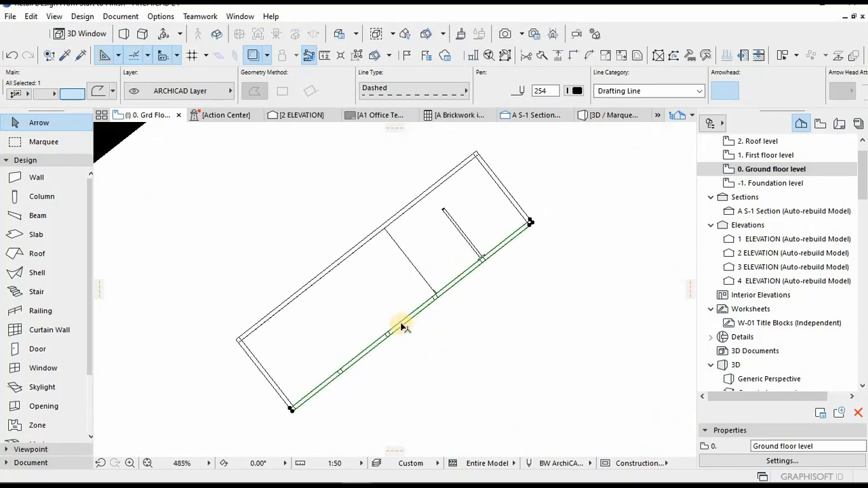
middle_click_drag(448, 288, 436, 289)
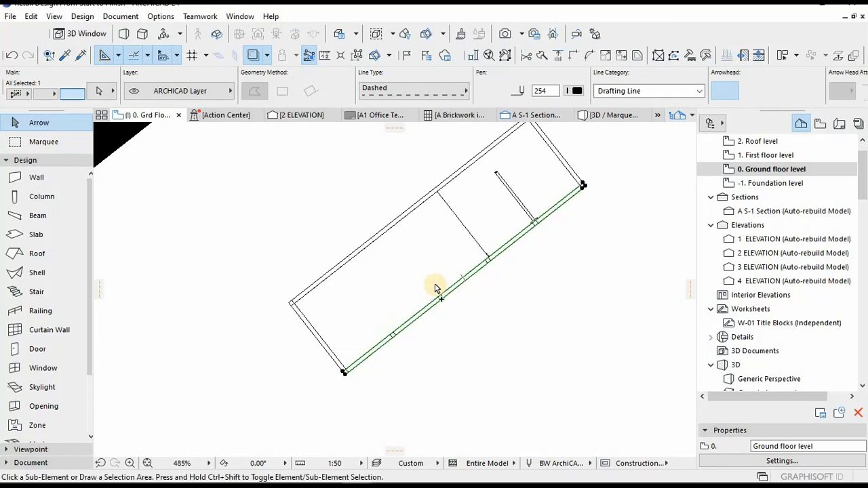
key("ctrl+shift+m")
scroll(349, 343, "up", 3)
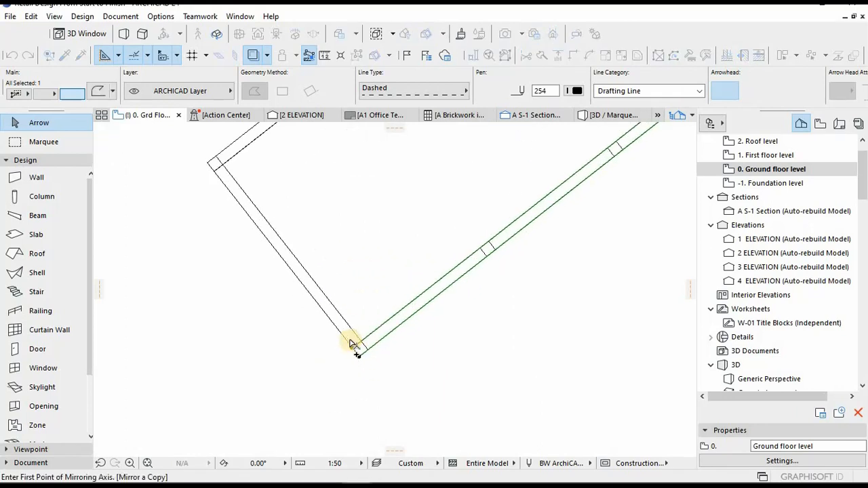
left_click(353, 352)
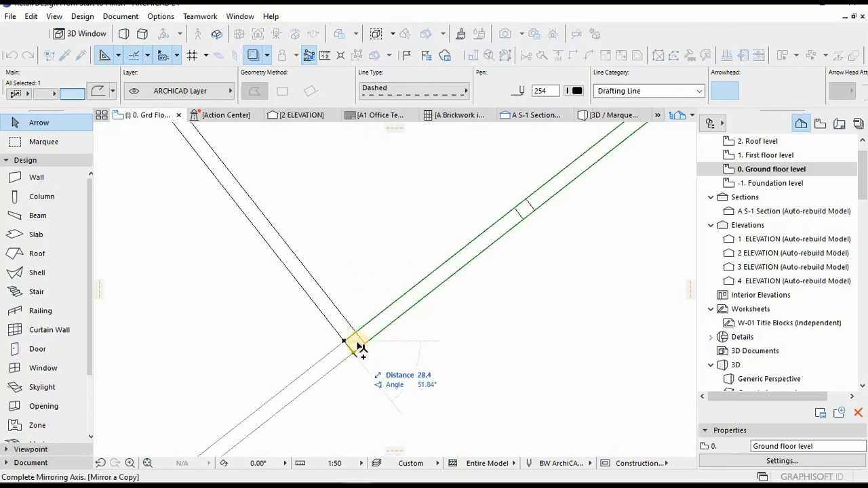
left_click(359, 344)
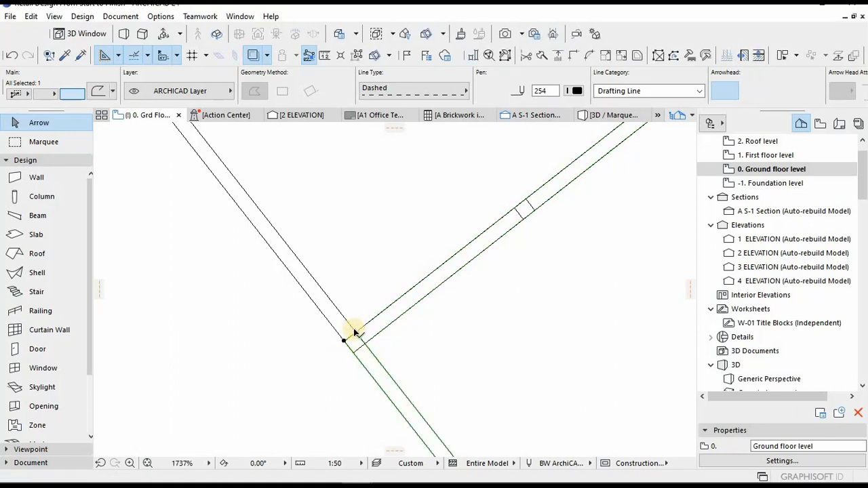
Step: Move the mirrored outline along the short end, snapping its end to the inner corner of the opposite long rail
key("ctrl+d")
middle_click_drag(308, 255, 434, 398)
scroll(299, 250, "up", 2)
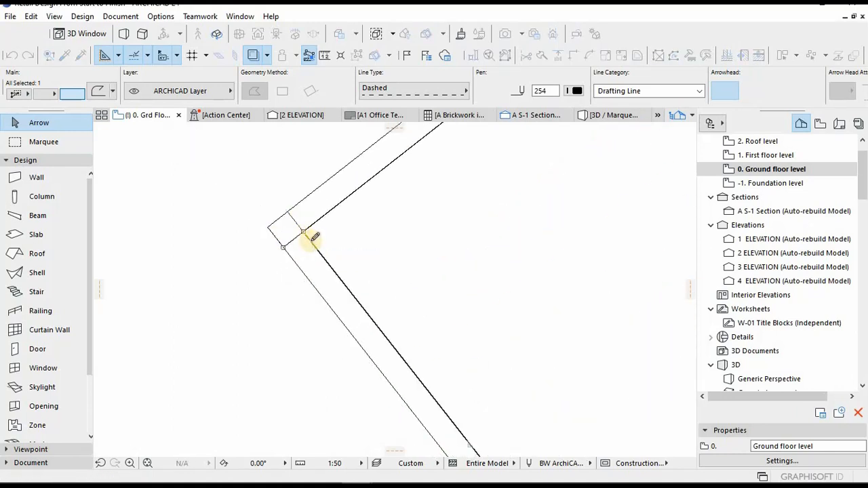
left_click(304, 231)
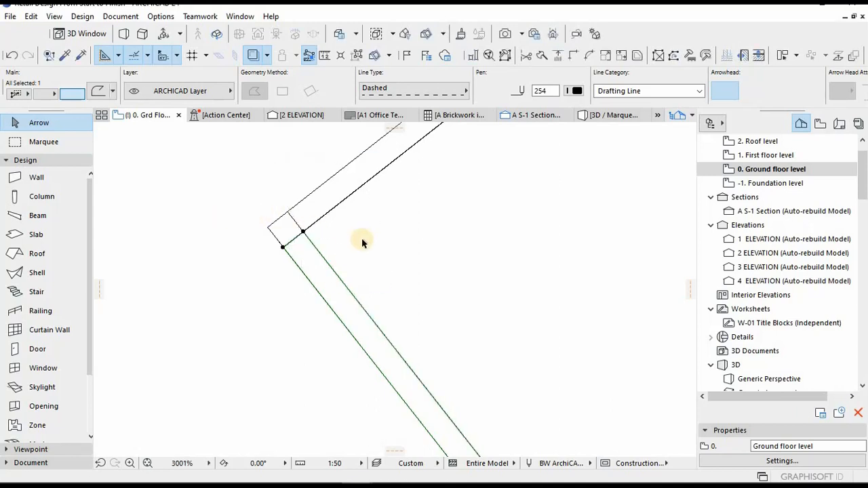
Step: Offset the mirrored outline's overhanging end edge back to the inner line of the lower long rail
scroll(378, 246, "down", 4)
middle_click_drag(379, 247, 335, 195)
scroll(408, 300, "down", 2)
middle_click_drag(417, 301, 369, 203)
scroll(449, 332, "down", 3)
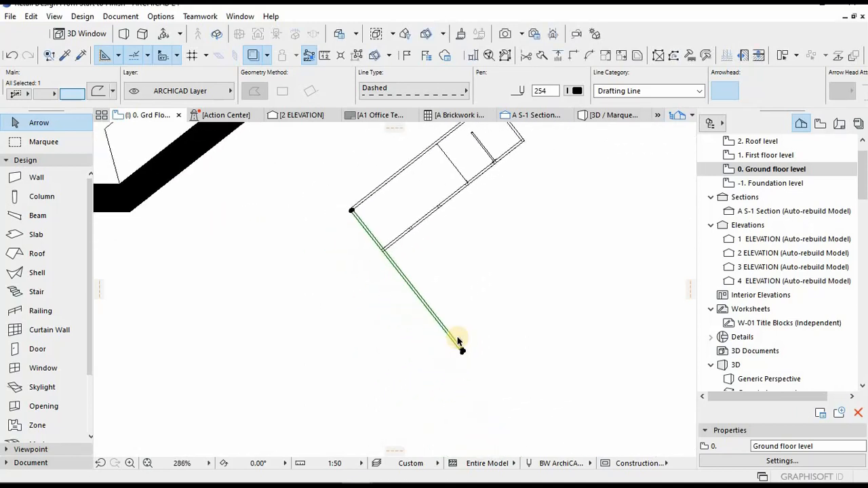
scroll(458, 342, "up", 8)
left_click(470, 337)
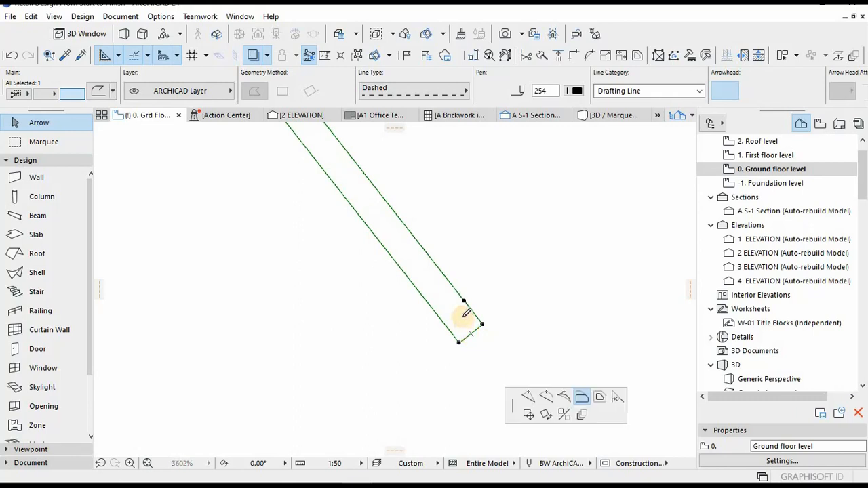
middle_click_drag(583, 392, 597, 424)
scroll(485, 214, "down", 3)
middle_click_drag(485, 213, 620, 336)
scroll(505, 211, "down", 1)
middle_click_drag(473, 185, 536, 271)
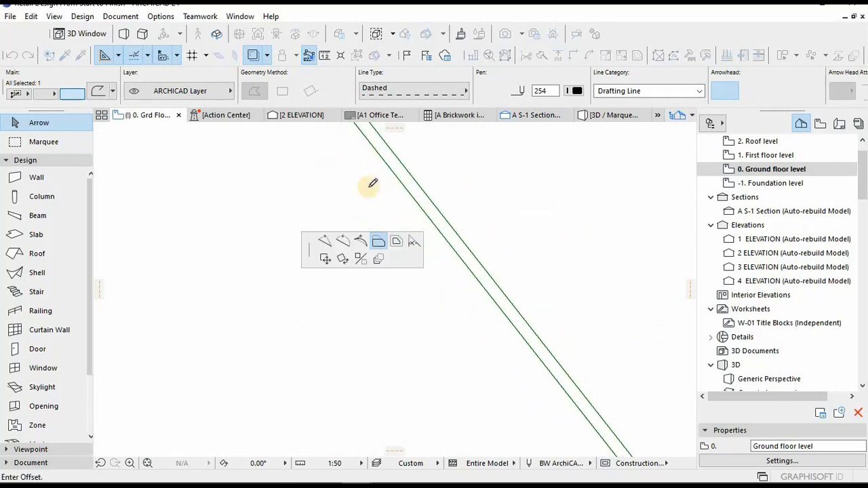
middle_click_drag(341, 166, 385, 237)
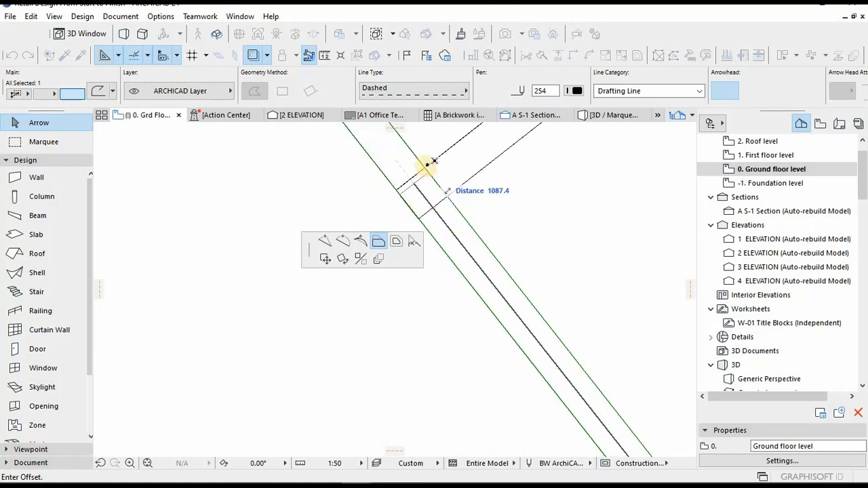
left_click(473, 220)
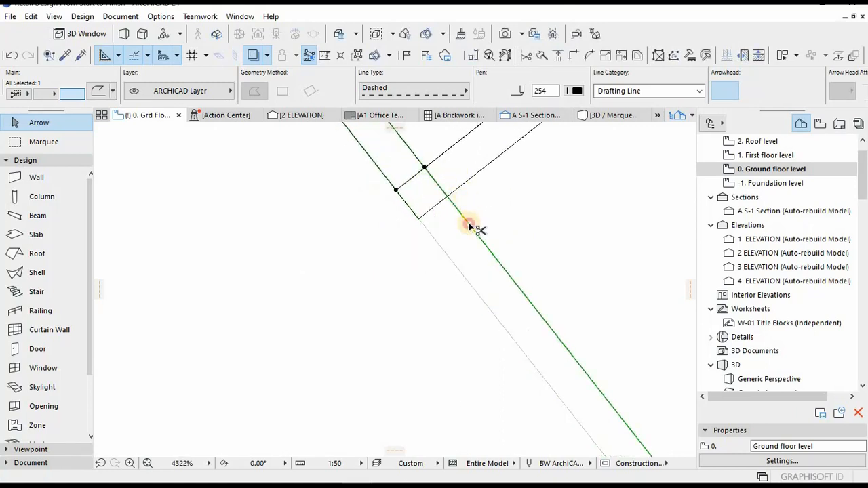
Step: Trim the leftover inner edge of the shortened outline and pull its stray end node back to the long rail's inner corner
left_click(469, 226, "ctrl")
left_click(473, 229, "ctrl")
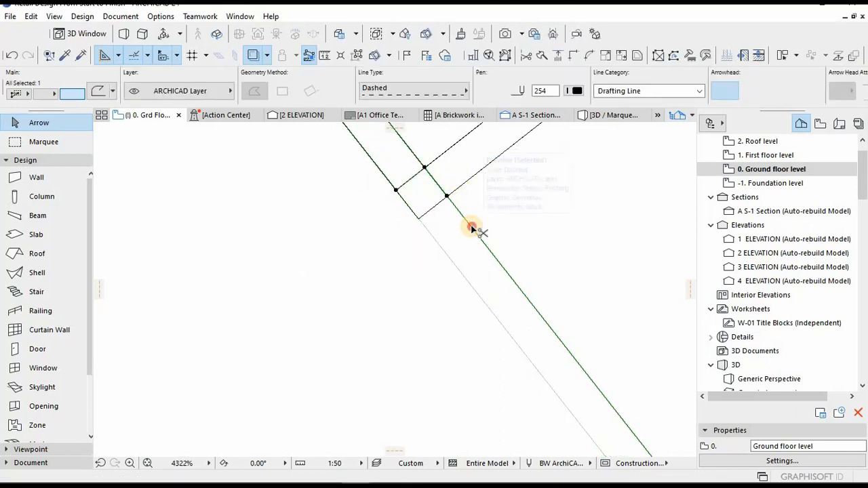
left_click(446, 196)
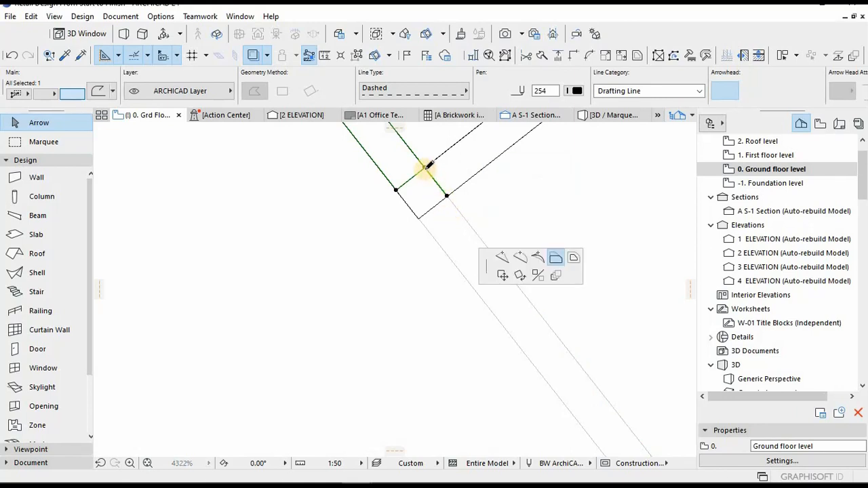
left_click(447, 196)
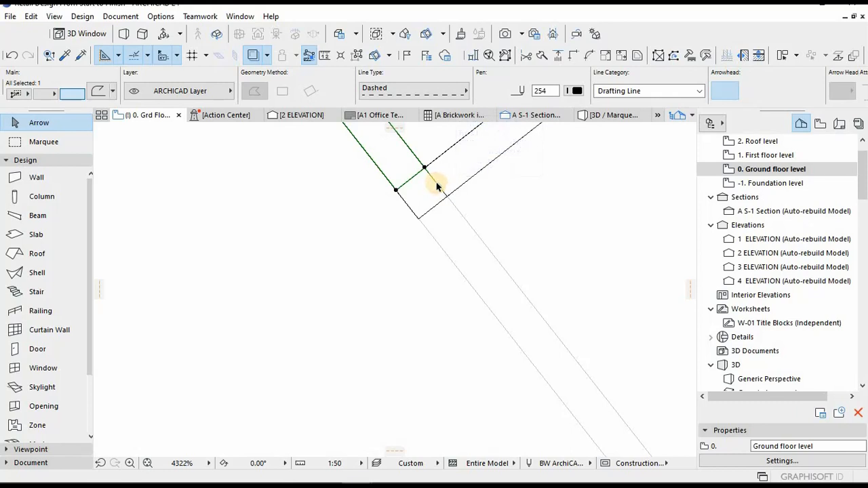
Step: Drag a copy of the short rail outline to the rack's opposite short end, snapping it to the inner corner
key("Escape")
left_click(416, 164)
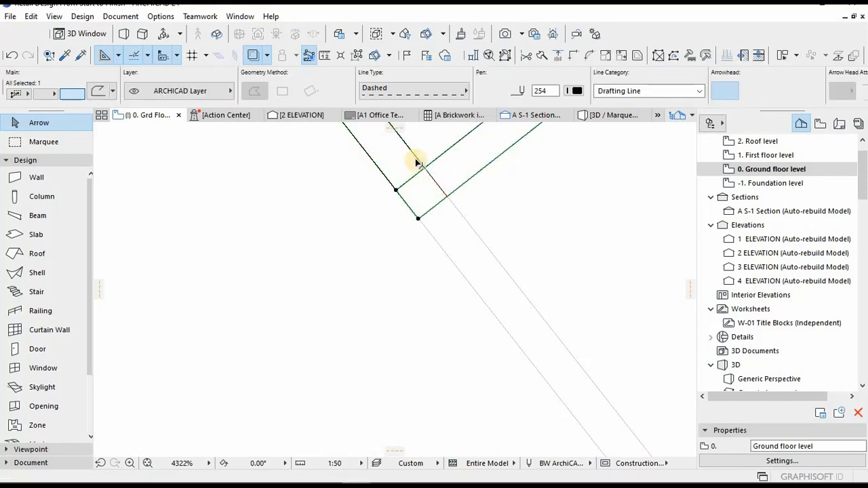
scroll(444, 284, "down", 2)
middle_click_drag(410, 189, 384, 262)
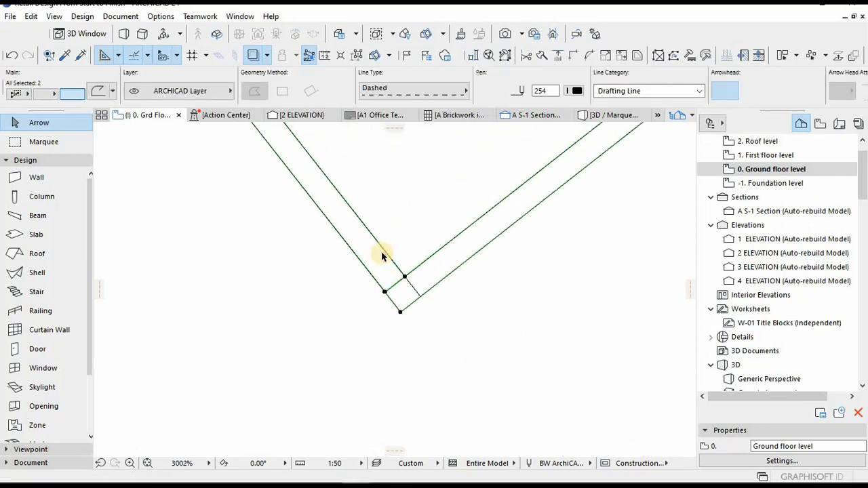
key("Escape")
left_click(383, 252)
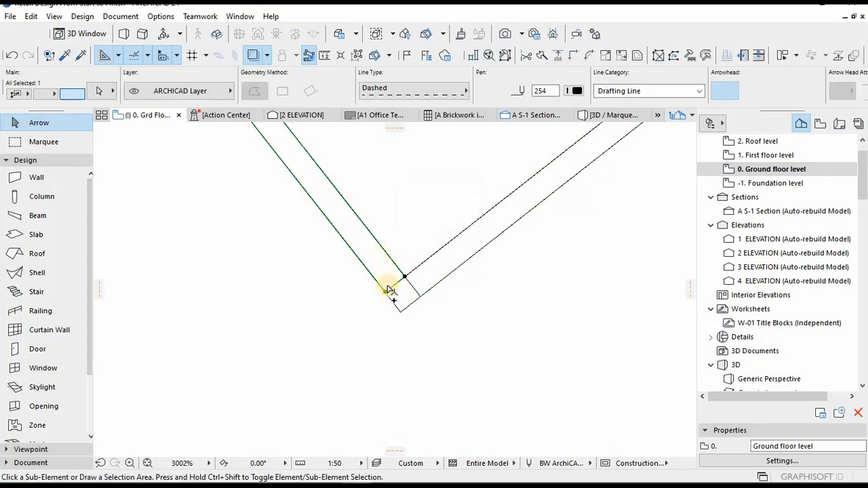
key("ctrl+shift+d")
left_click(389, 297)
scroll(389, 330, "down", 5)
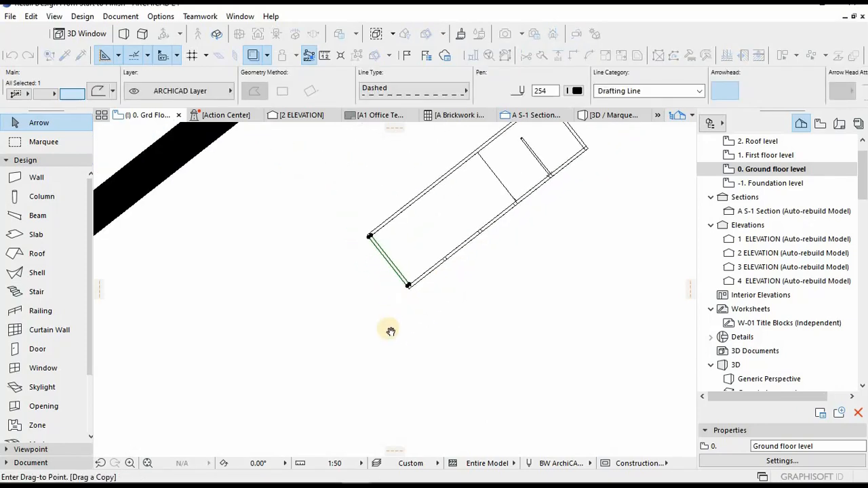
scroll(514, 236, "up", 5)
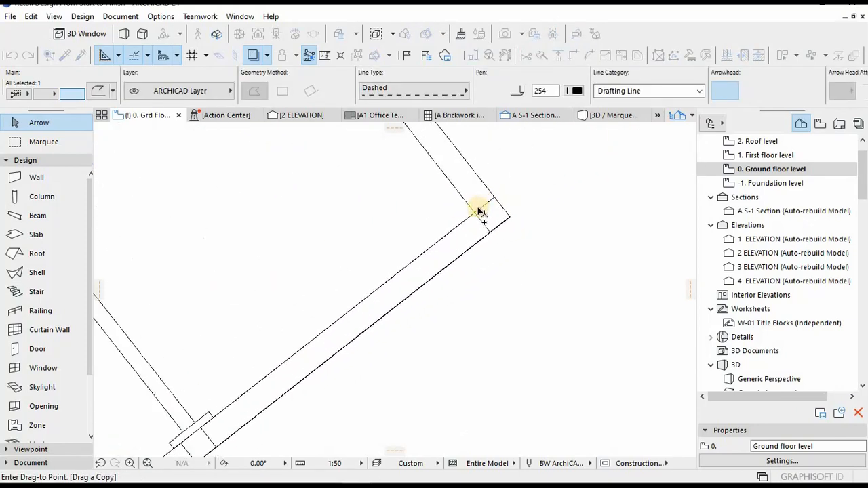
left_click(475, 223)
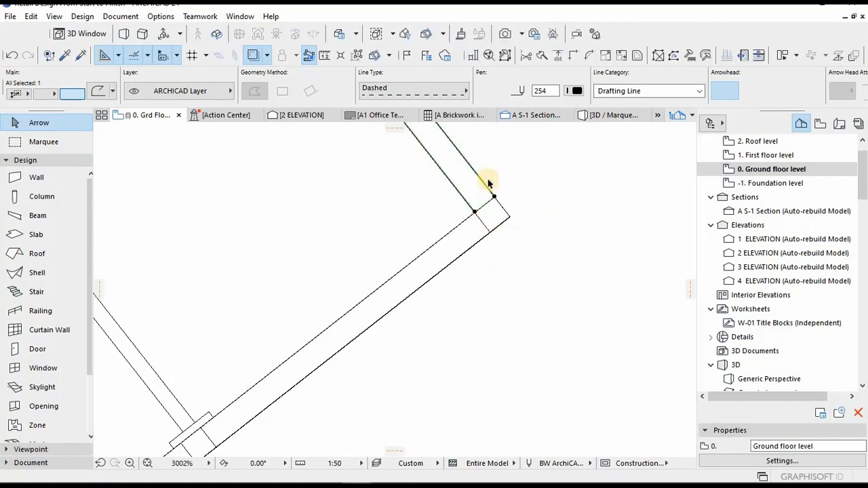
Step: Move the copied short outline about 0.5 mm so its lower inner corner meets the rack's line intersection
scroll(507, 228, "up", 3)
scroll(373, 366, "up", 3)
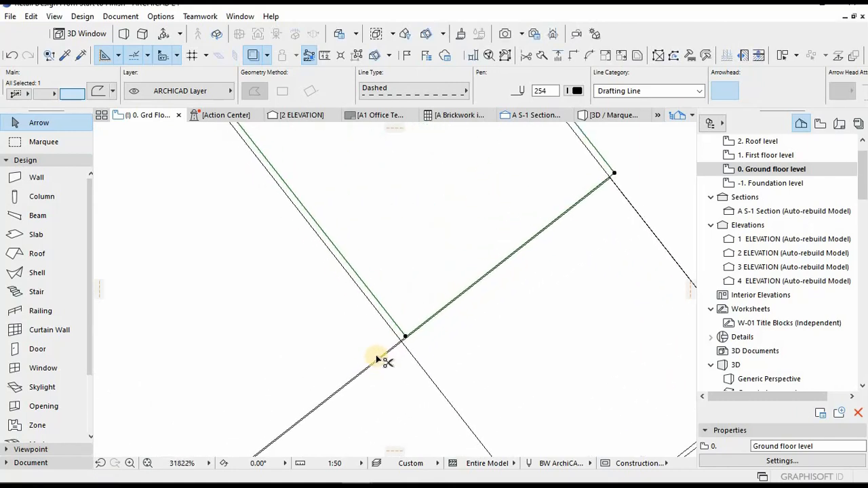
key("ctrl+d")
scroll(402, 347, "up", 3)
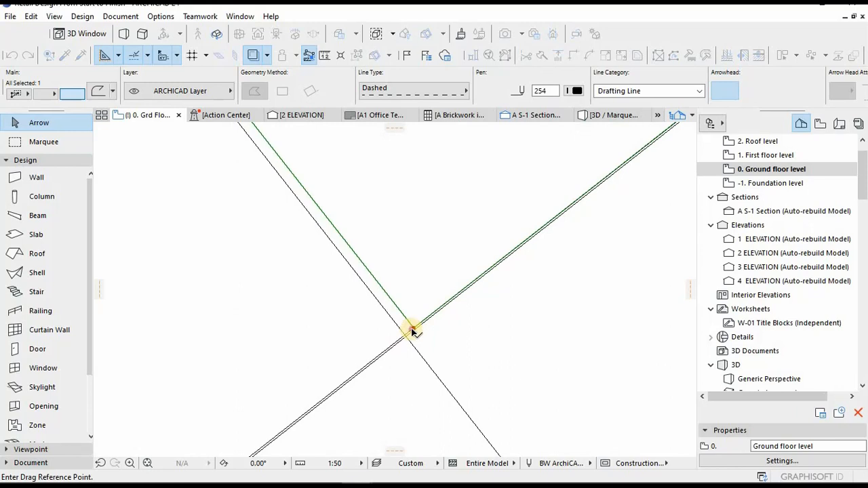
left_click(411, 328)
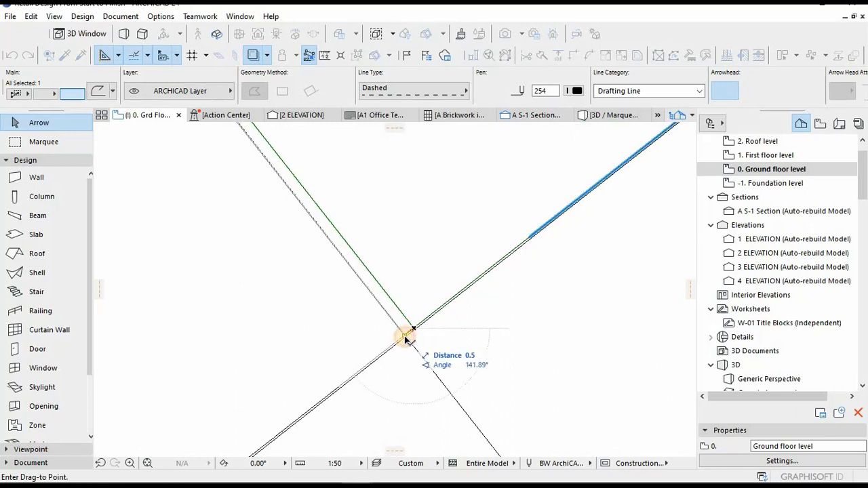
left_click(404, 338)
Step: Move the same short outline about 0.4 mm so its upper corner snaps onto the upper long rail's inner line
scroll(444, 314, "down", 14)
middle_click_drag(378, 260, 437, 342)
scroll(439, 343, "down", 2)
middle_click_drag(326, 226, 403, 326)
scroll(403, 326, "down", 1)
scroll(318, 191, "up", 4)
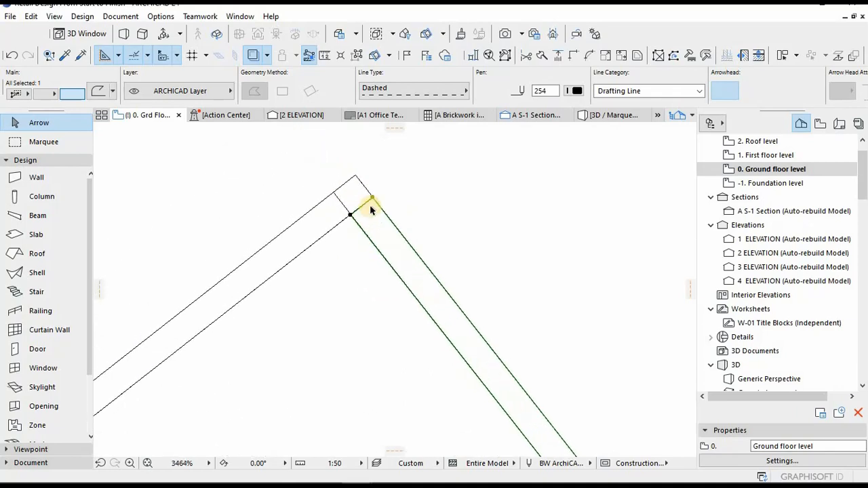
scroll(400, 200, "up", 1)
scroll(485, 179, "up", 14)
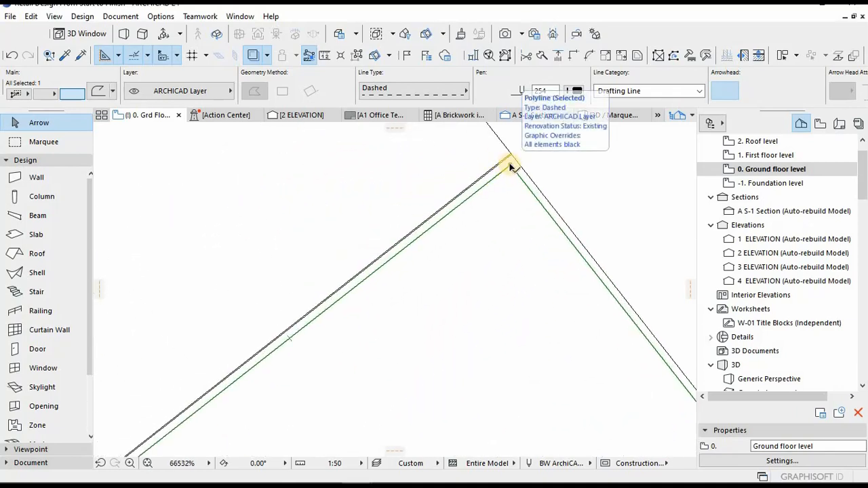
key("ctrl+d")
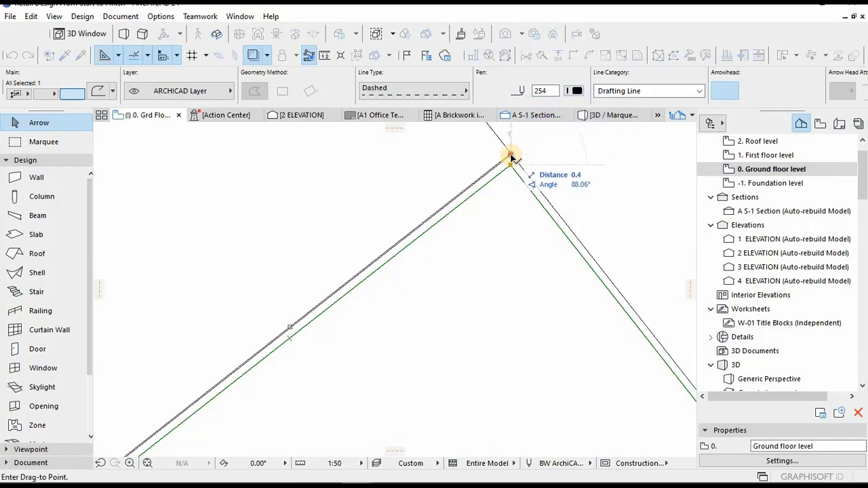
Step: Offset the short outline's lower end edge by about 0.4 mm and its inner side edge onto the rack's lines
scroll(474, 174, "down", 15)
middle_click_drag(438, 237, 326, 174)
scroll(326, 174, "down", 4)
scroll(482, 349, "up", 19)
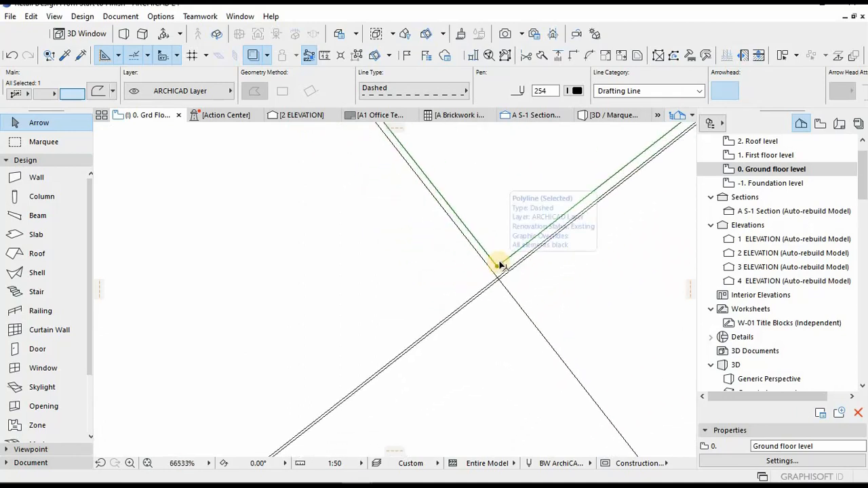
scroll(502, 265, "up", 1)
left_click(511, 259)
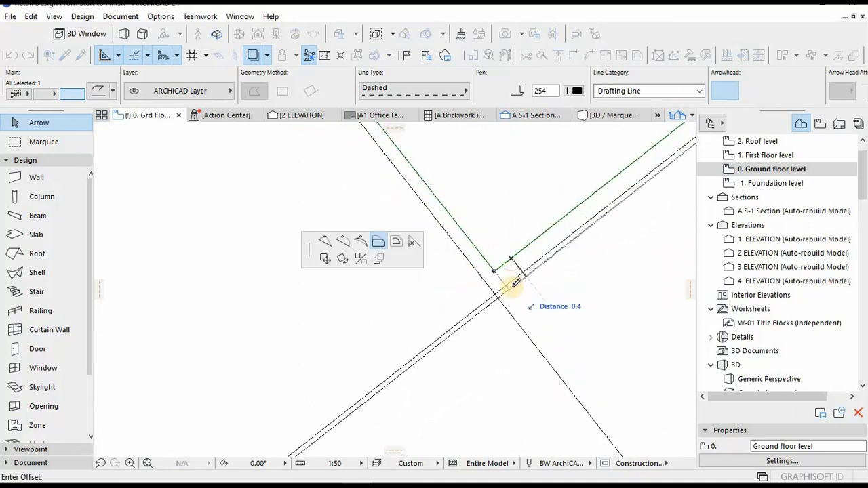
left_click(503, 282)
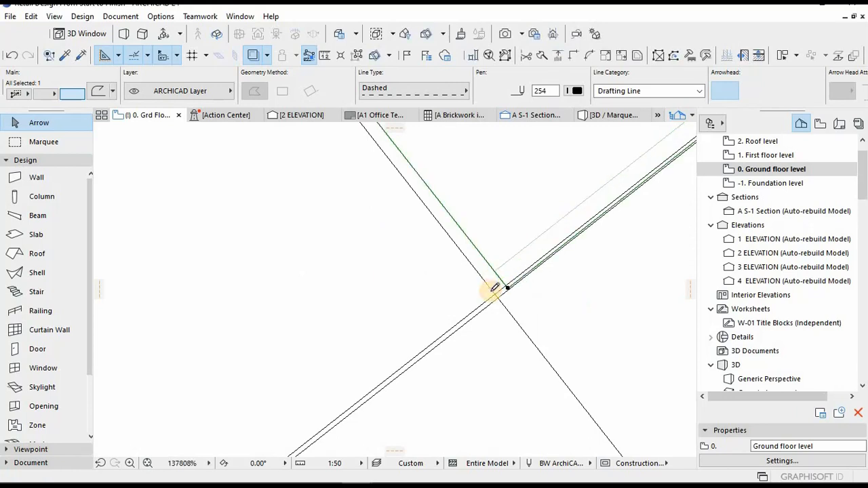
left_click(495, 288)
left_click(497, 290)
Step: Offset the lower end edge slightly back onto the inner line of the lower long rail
scroll(498, 291, "up", 5)
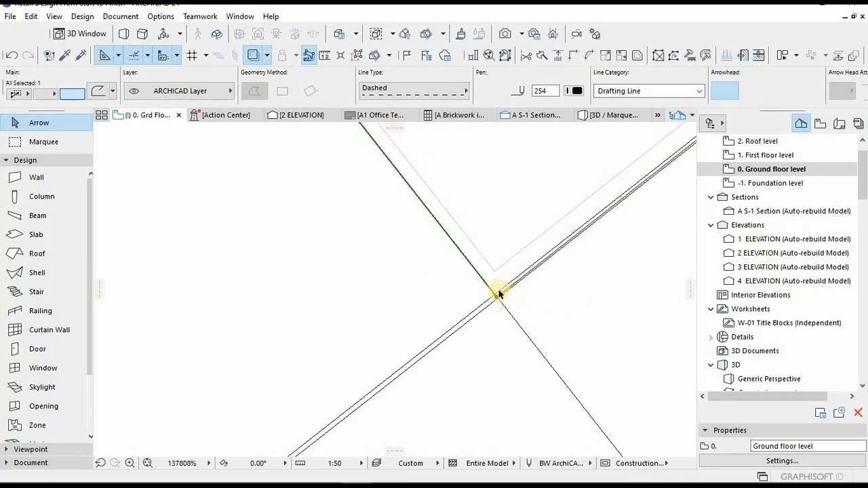
left_click(466, 298)
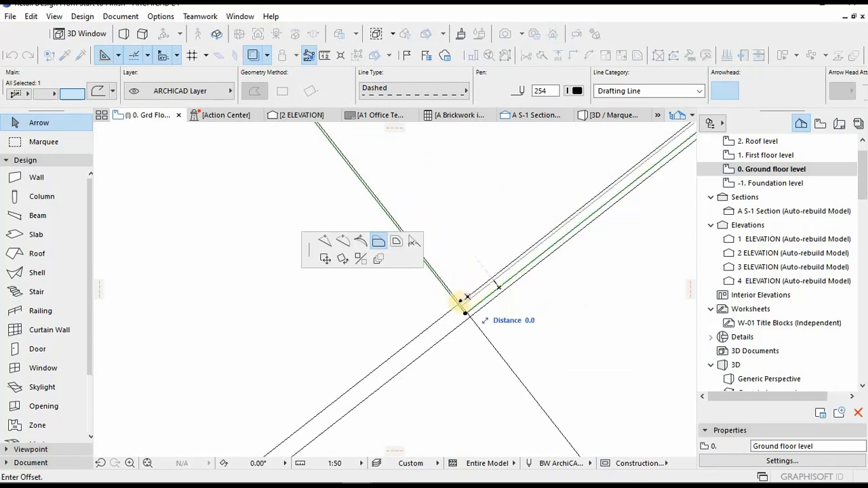
left_click(453, 297)
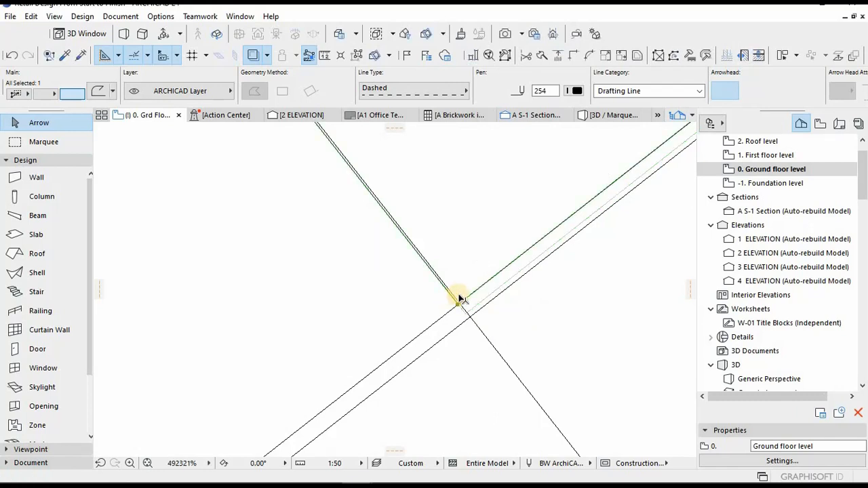
Step: Create slabs from the four polyline outlines of the rack's long and short base rails
scroll(484, 253, "down", 15)
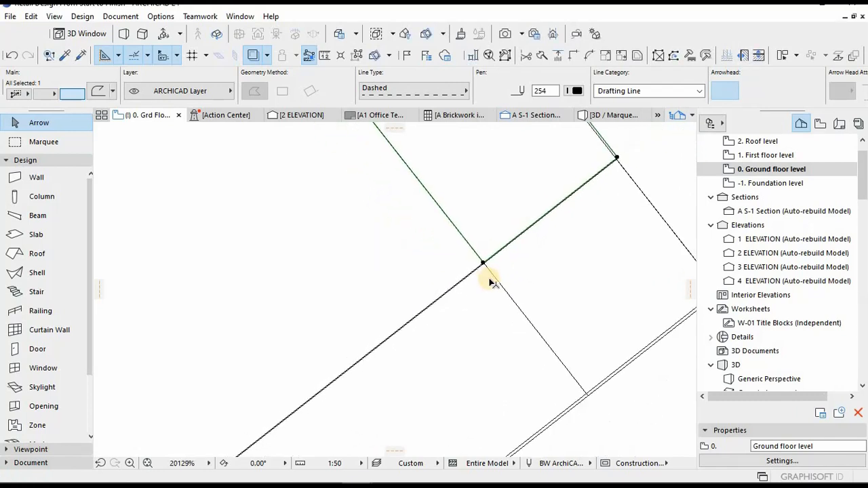
left_click(485, 292, "shift")
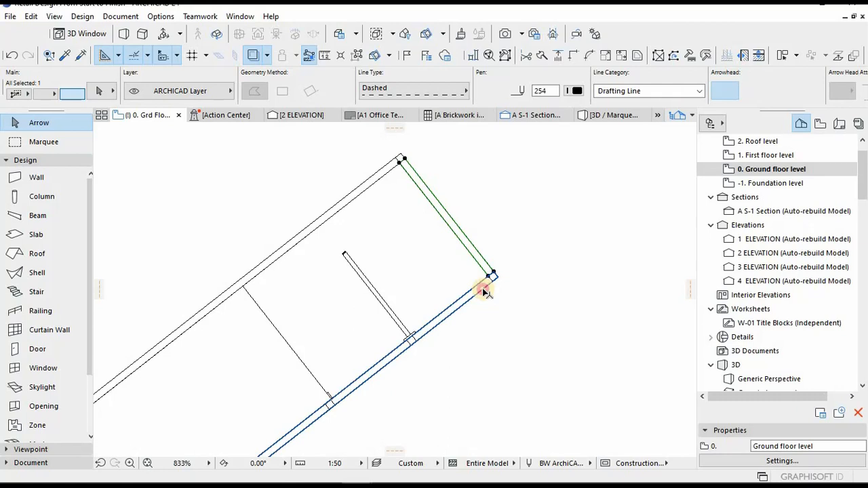
left_click(366, 193, "shift")
scroll(393, 304, "down", 3)
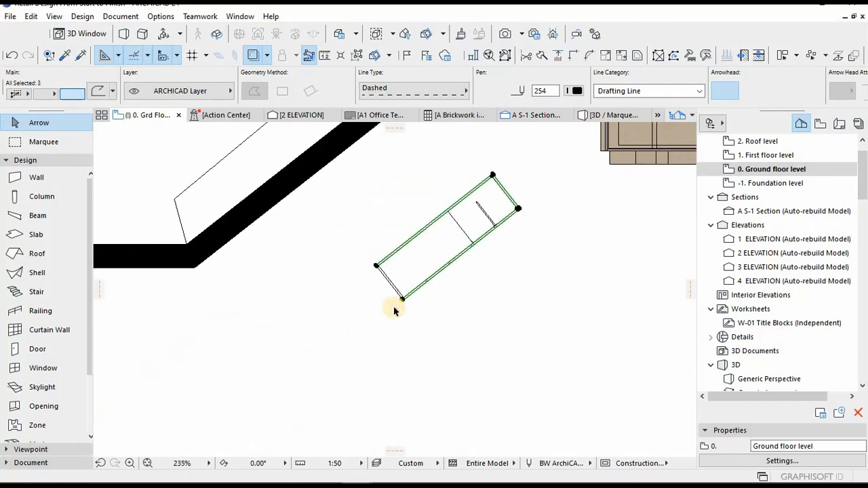
scroll(371, 272, "up", 2)
scroll(372, 273, "up", 1)
left_click(371, 272, "shift")
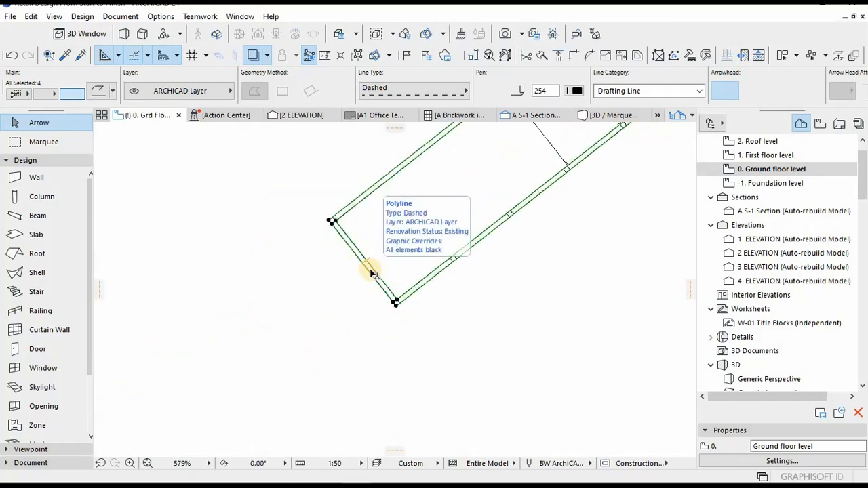
left_click(27, 238)
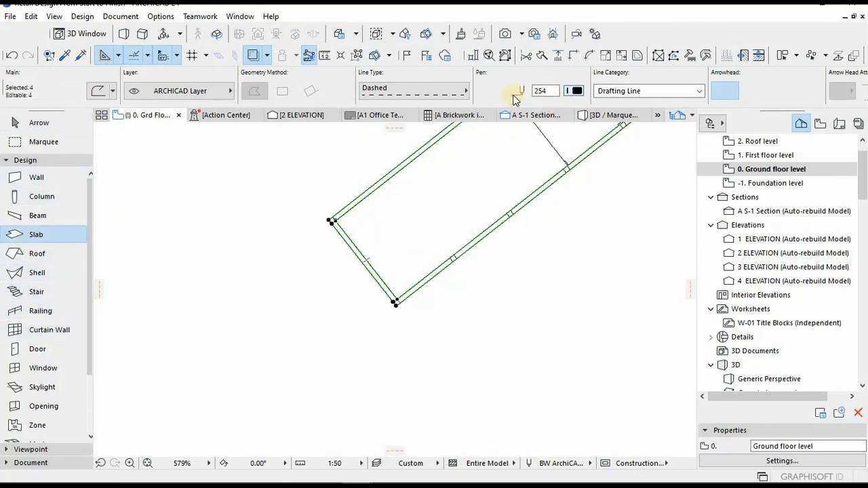
scroll(513, 99, "down", 4)
scroll(338, 249, "up", 3)
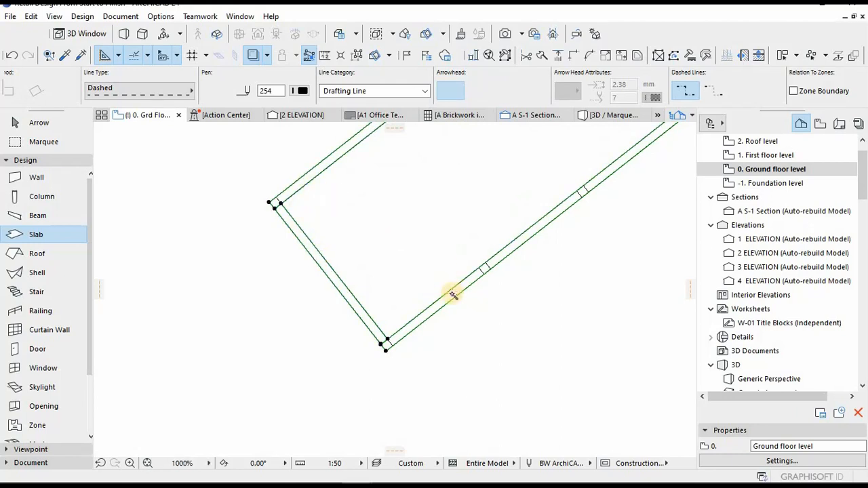
scroll(439, 256, "down", 4)
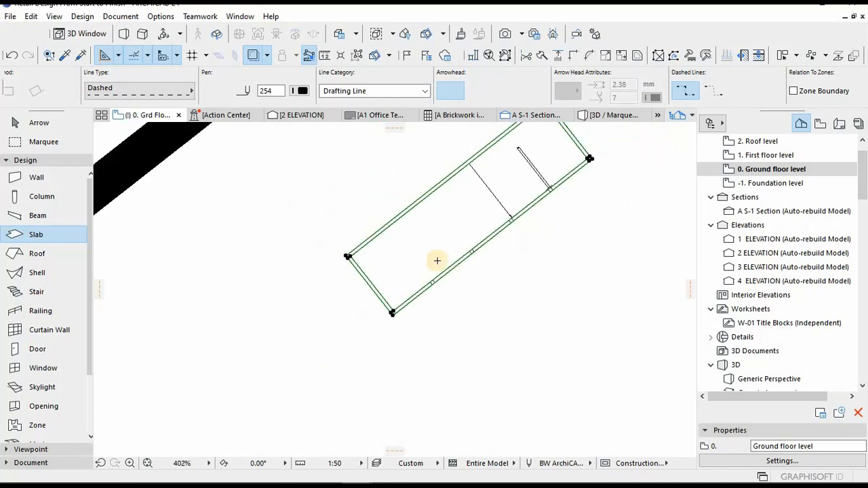
scroll(451, 243, "up", 3)
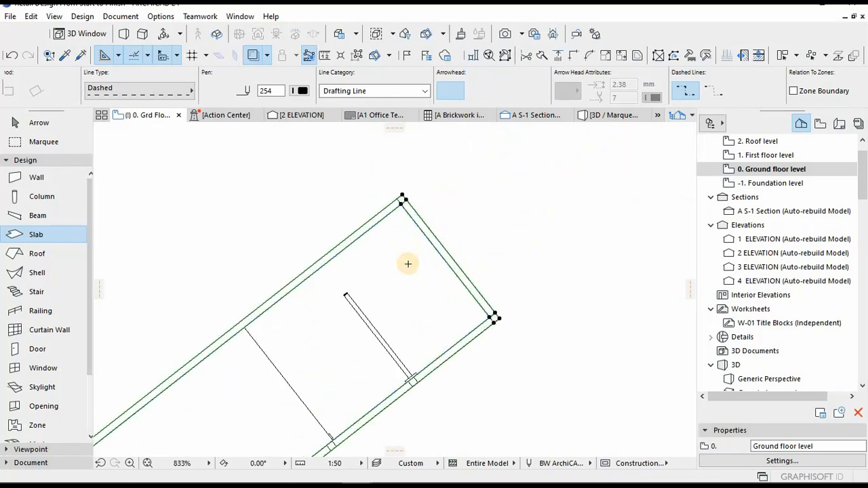
key("Escape")
Step: Examine the rack's inner base slab and short end outline on the plan, and the whole model in 3D
scroll(474, 252, "down", 5)
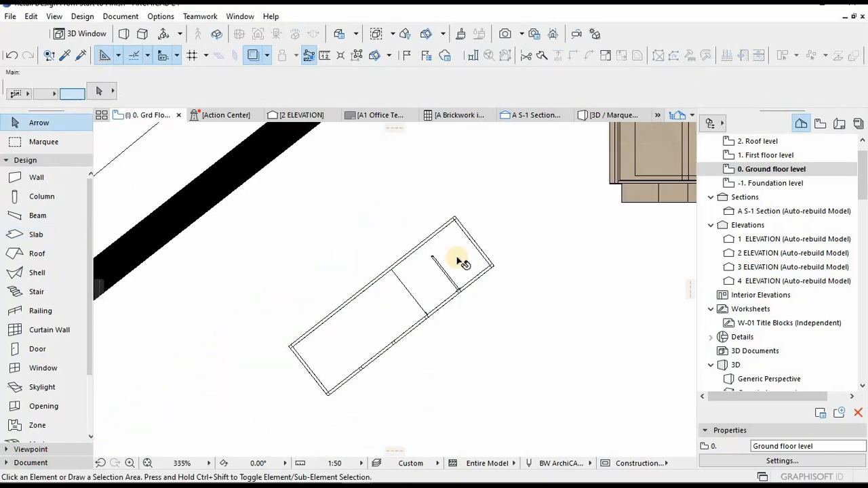
left_click(461, 253, "alt")
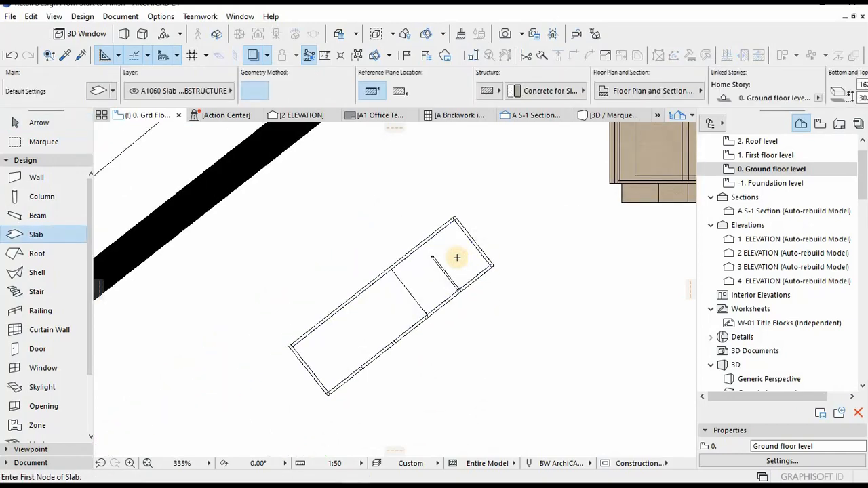
key("F3")
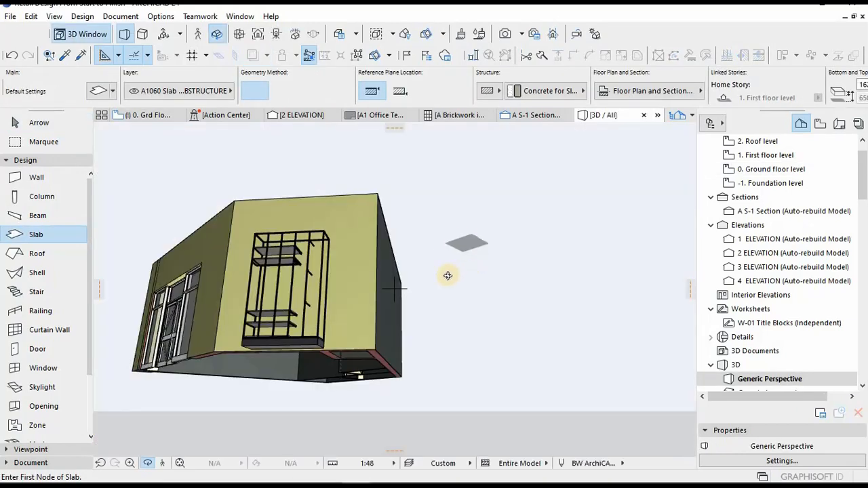
key("F2")
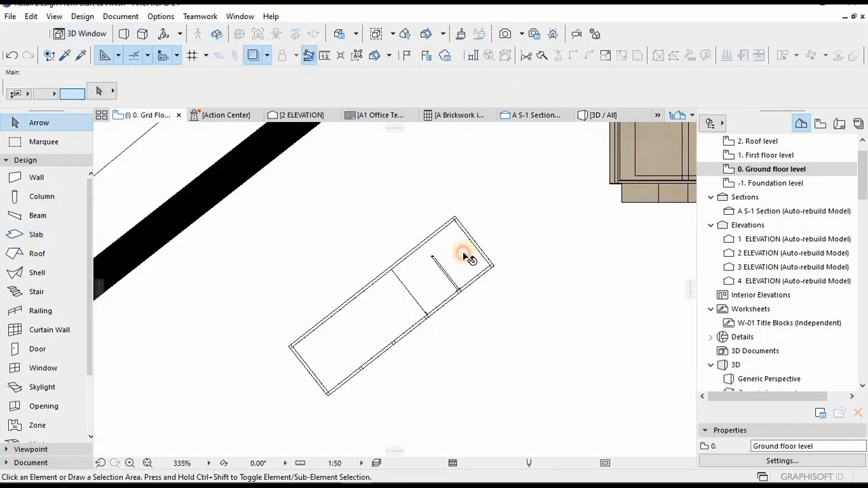
left_click(463, 256, "shift")
scroll(448, 239, "up", 5)
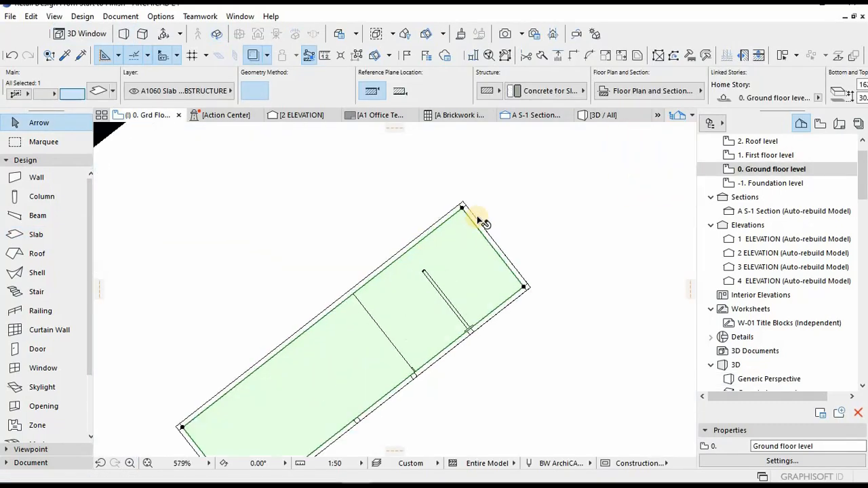
left_click(457, 207, "shift")
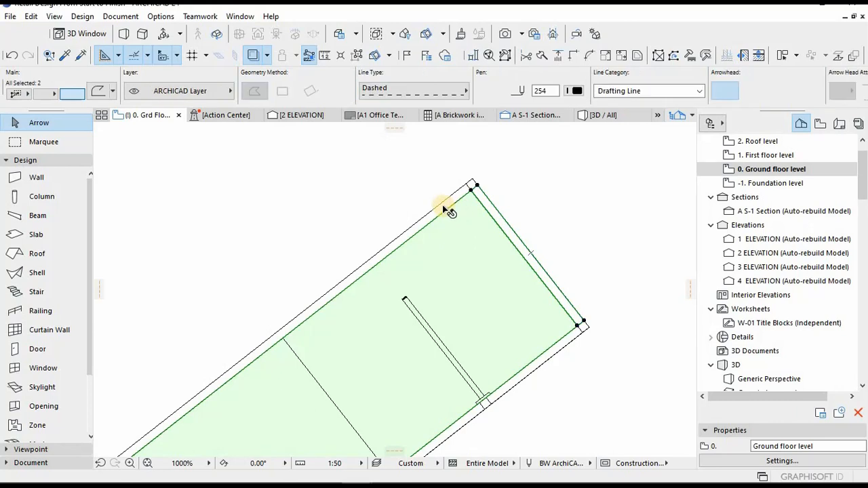
key("Escape")
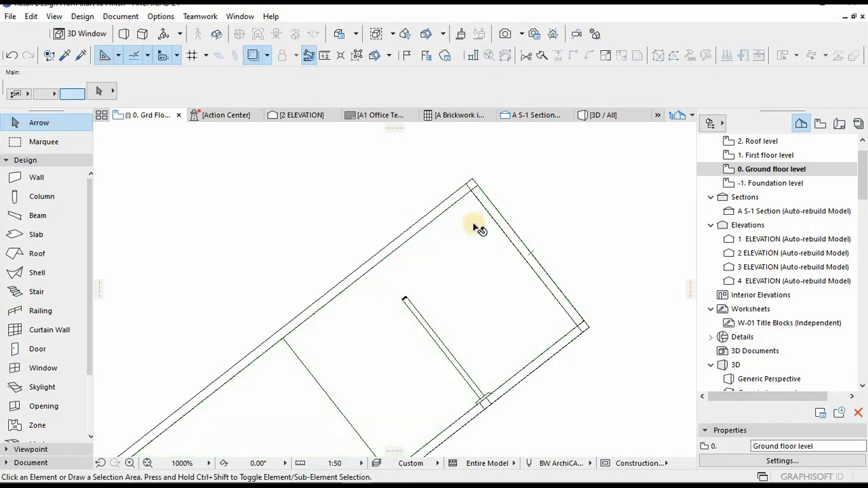
Step: Select all the rack's slabs on the ground floor plan and show only them in 3D, viewed close to one end
left_click(36, 234)
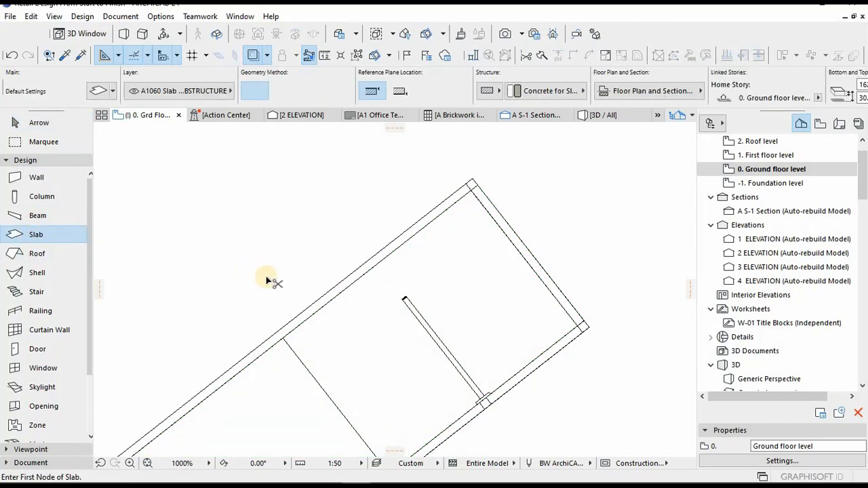
key("ctrl+a")
scroll(469, 257, "down", 10)
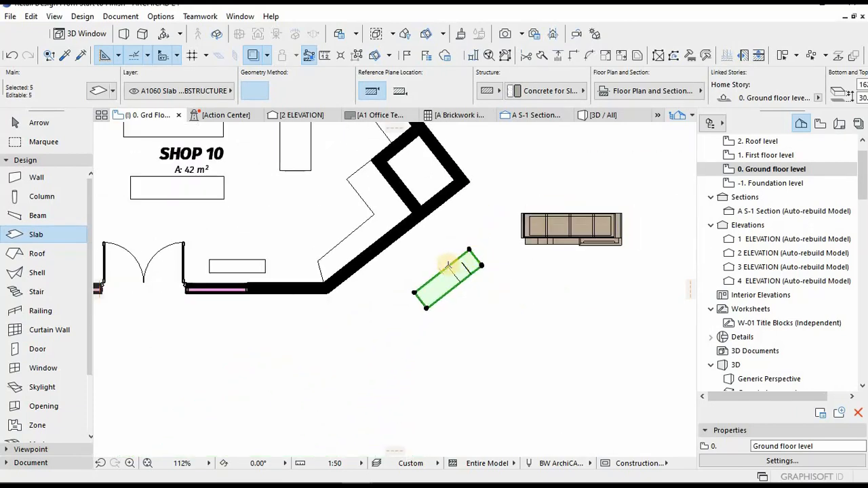
key("F5")
left_click_drag(293, 353, 290, 374)
scroll(291, 372, "up", 5)
left_click_drag(298, 311, 455, 252)
key("Escape")
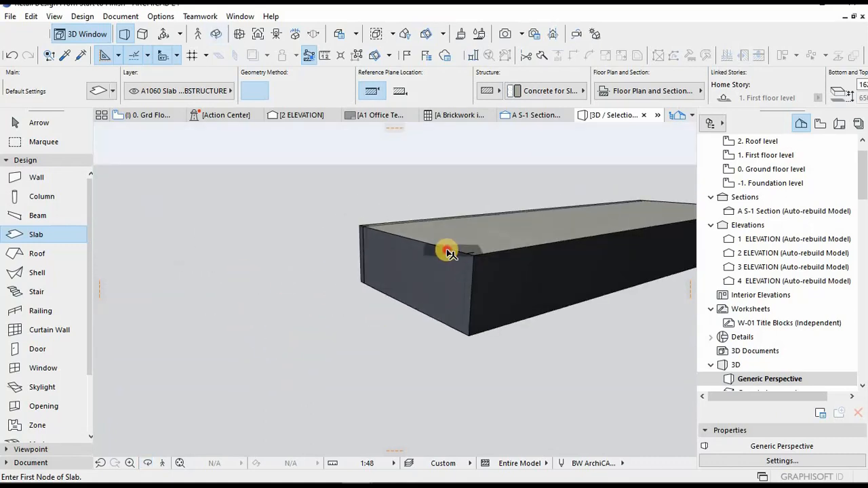
key("Escape")
Step: Reduce the thickness of the short end slab by lowering its top so it forms a low base rail
left_click(463, 255)
left_click(464, 257)
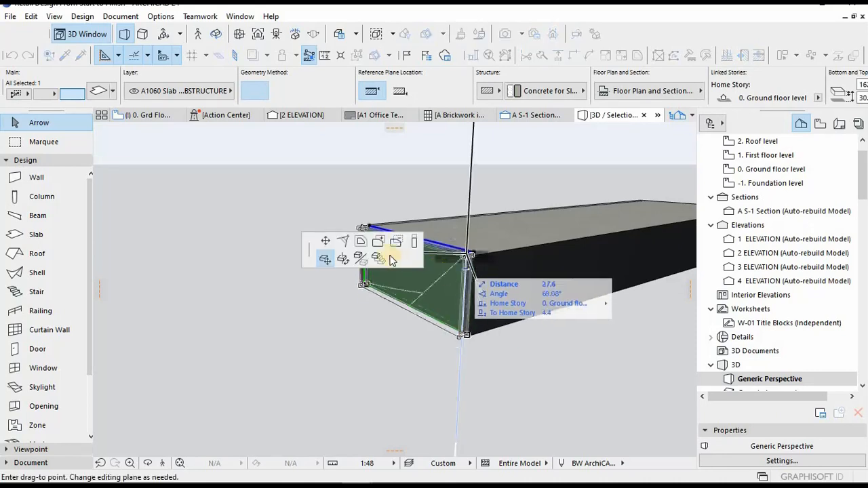
left_click(415, 242)
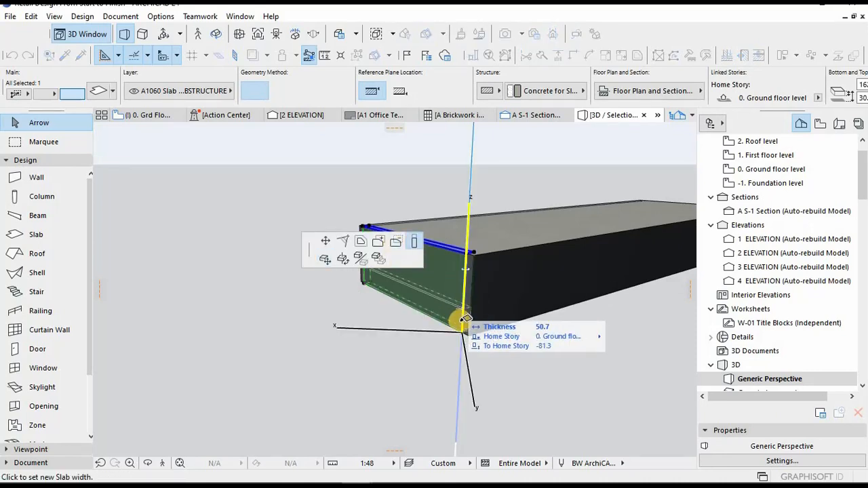
left_click(478, 305)
key("Escape")
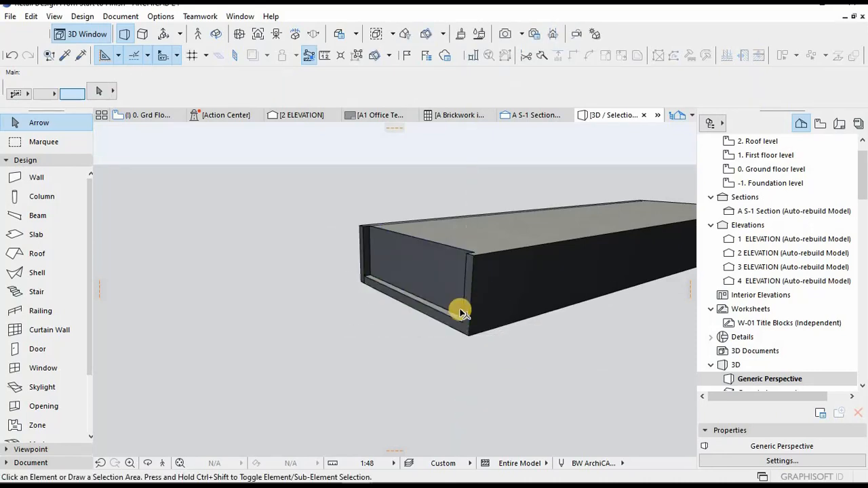
Step: Lower the top of the adjacent long side slab to part of its height by stretching its thickness
left_click(490, 263)
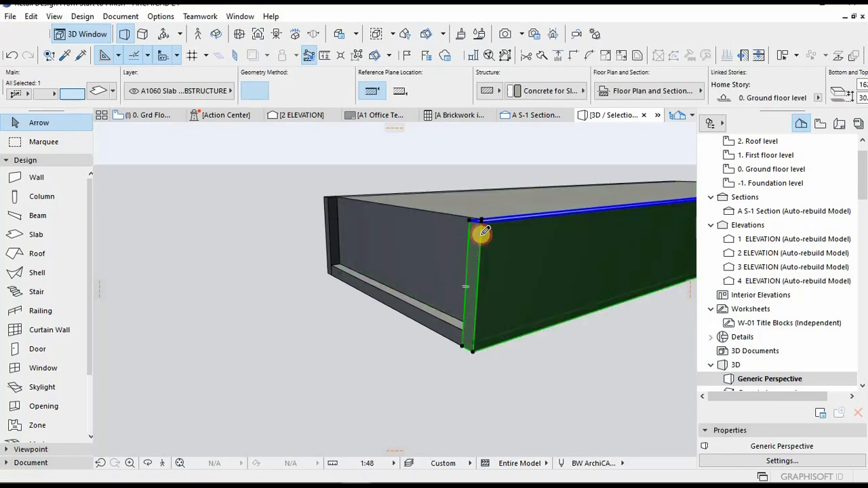
left_click(481, 236)
left_click(473, 304)
Step: Thin the inner slab from its underside so only a shallow panel remains at the top
left_click(471, 250)
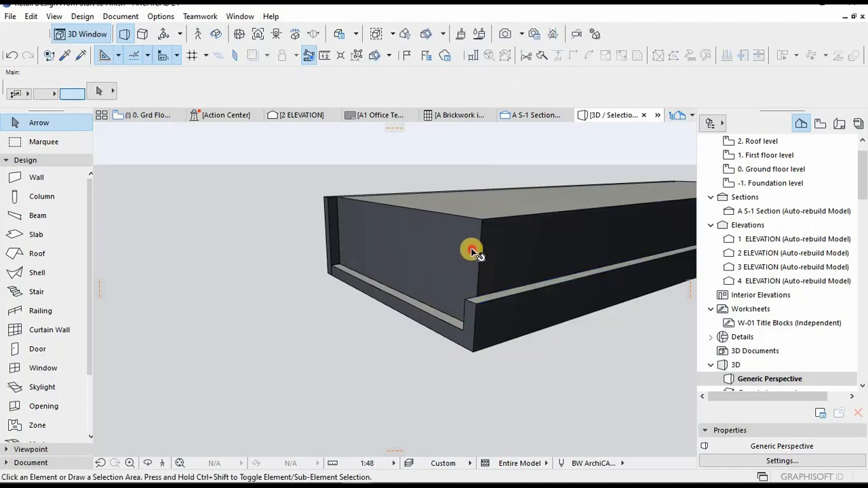
left_click(473, 344)
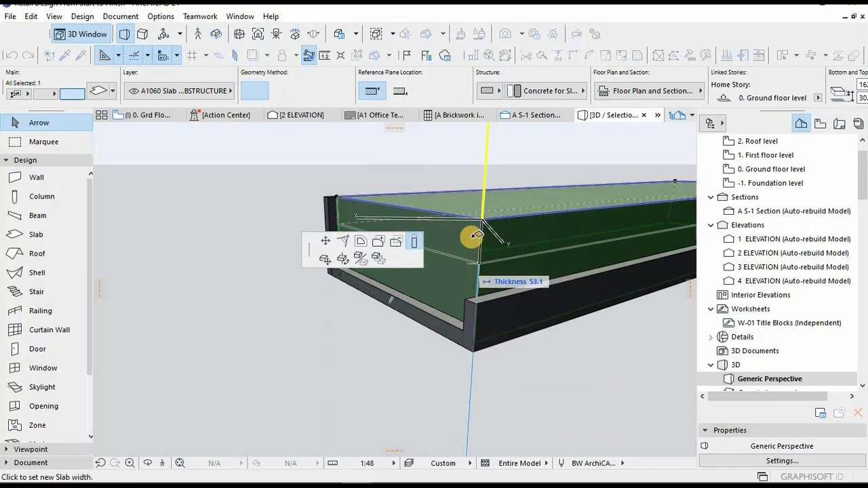
left_click(459, 244)
key("Escape")
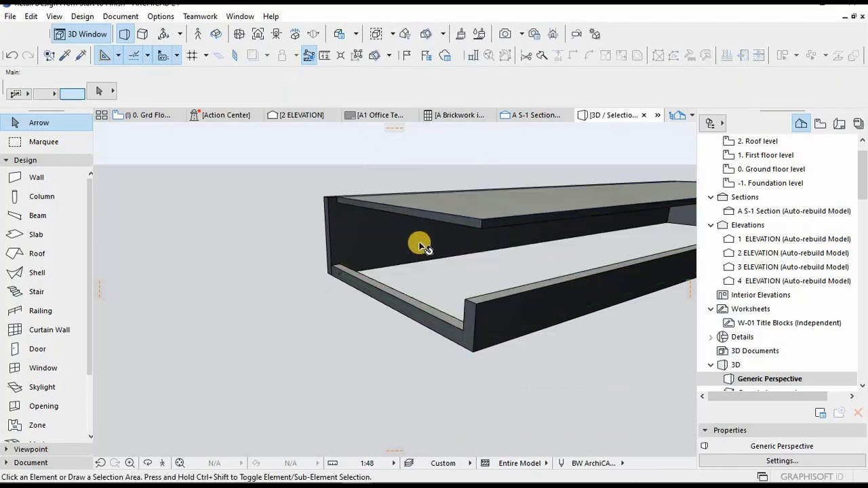
Step: Reduce the opposite long side slab's thickness to about 22 mm, keeping its bottom edge in place
middle_click_drag(519, 270, 406, 230, "shift")
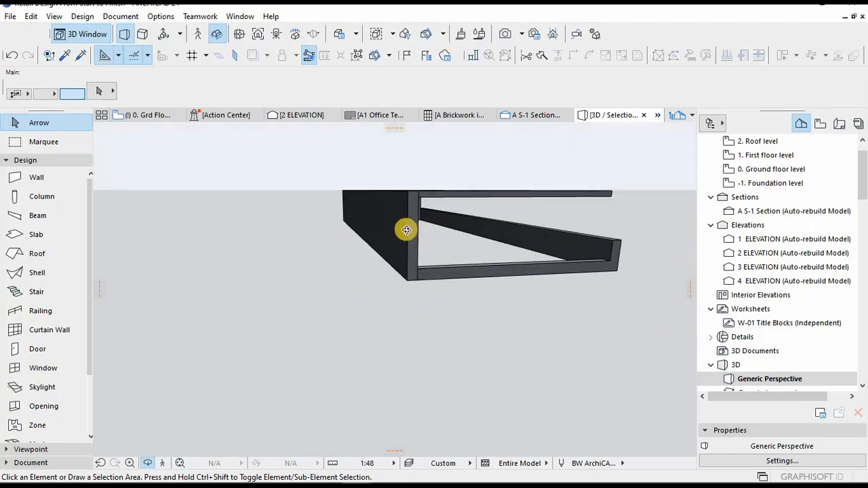
left_click(406, 230)
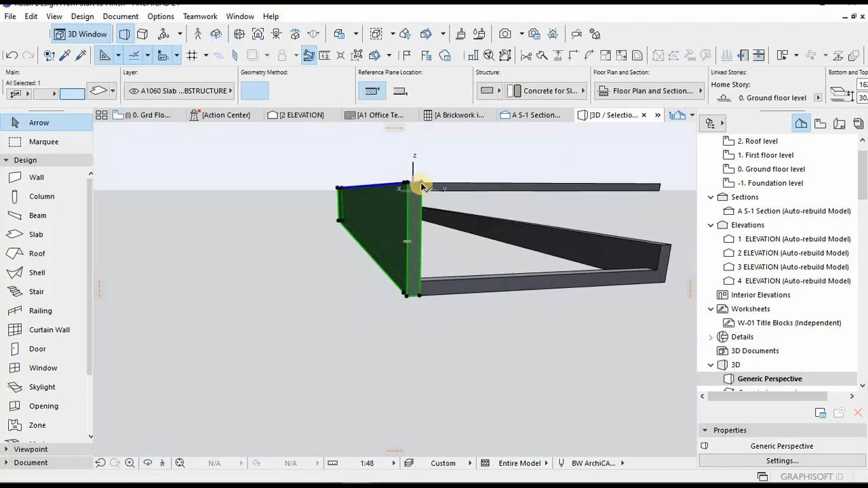
left_click(422, 185)
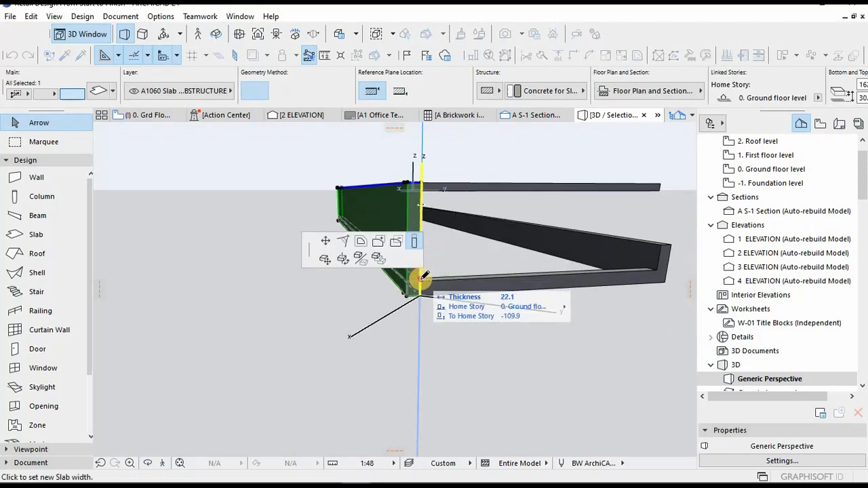
key("Escape")
Step: Reduce the remaining full-height short end slab to about 22 mm thick, level with the adjoining long base rail
middle_click_drag(378, 232, 205, 241, "shift")
left_click(211, 215)
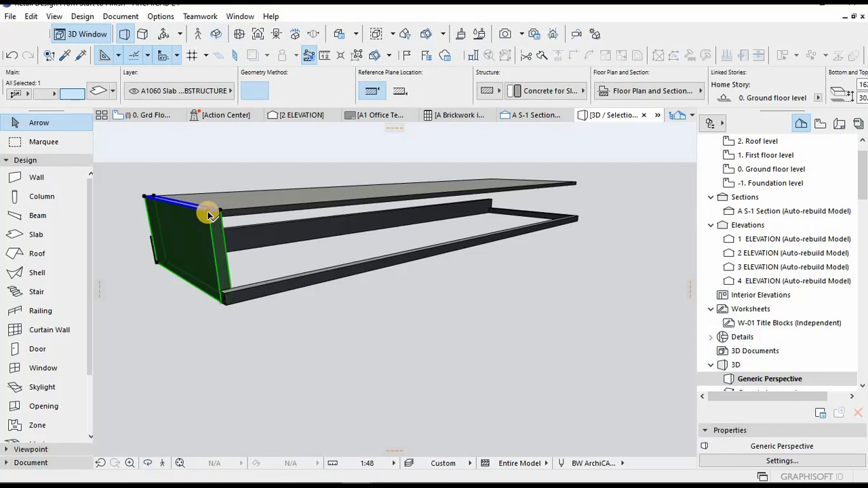
left_click(211, 246)
left_click(225, 291)
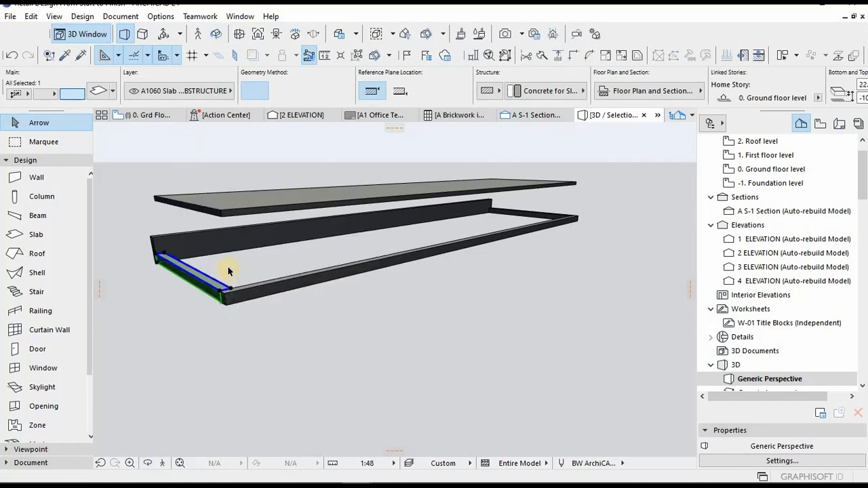
left_click(199, 273)
Step: Enclose the rack in a rectangular marquee on the ground floor plan and show its contents in 3D, close to the base
middle_click_drag(222, 259, 353, 264, "shift")
key("F2")
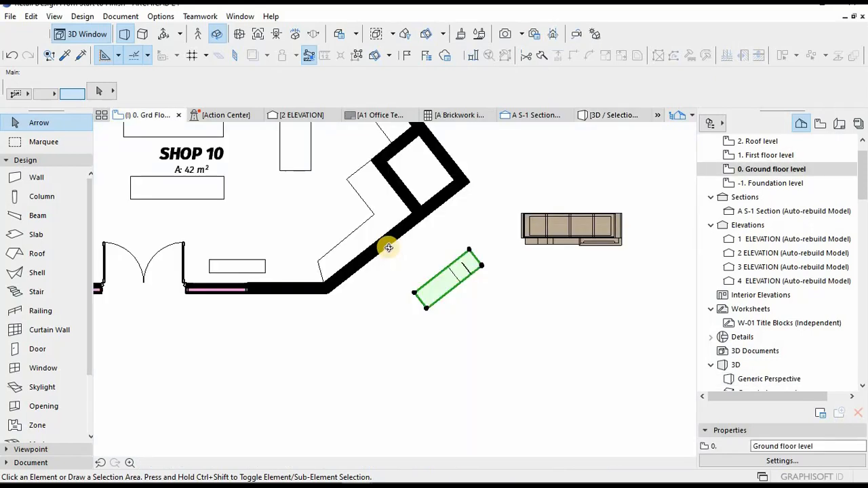
left_click(38, 141)
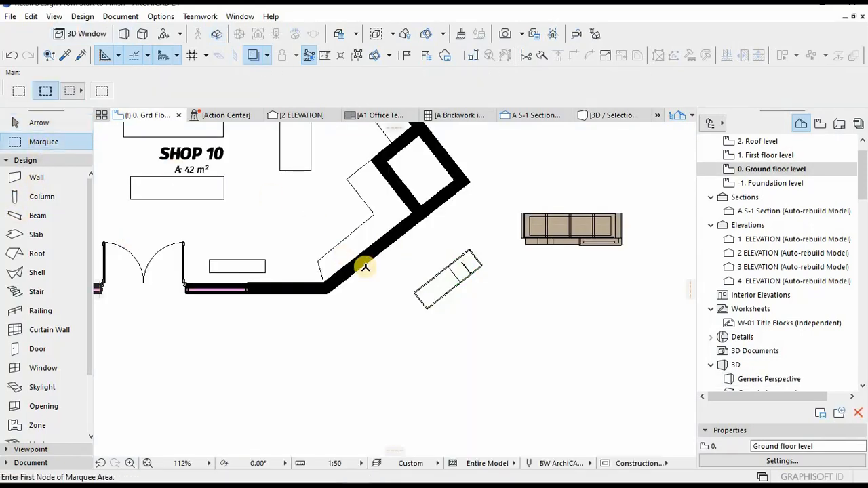
left_click(490, 334)
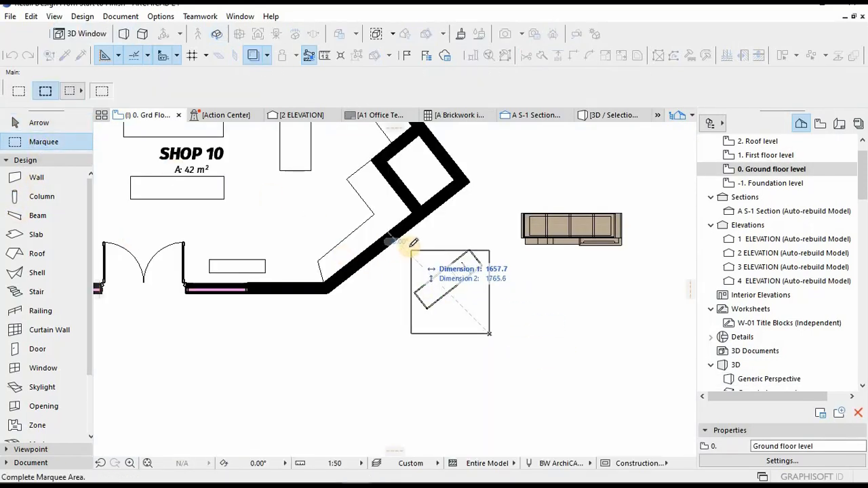
left_click(409, 247)
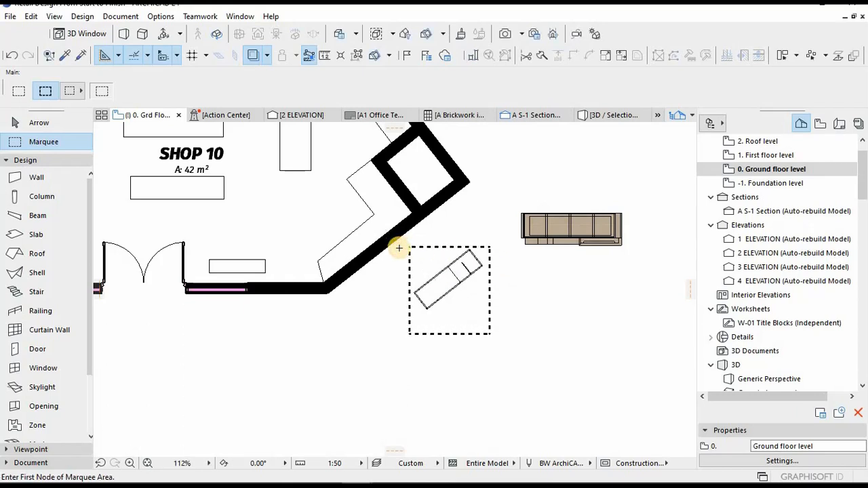
key("F3")
middle_click_drag(411, 278, 308, 395, "shift")
scroll(310, 391, "up", 5)
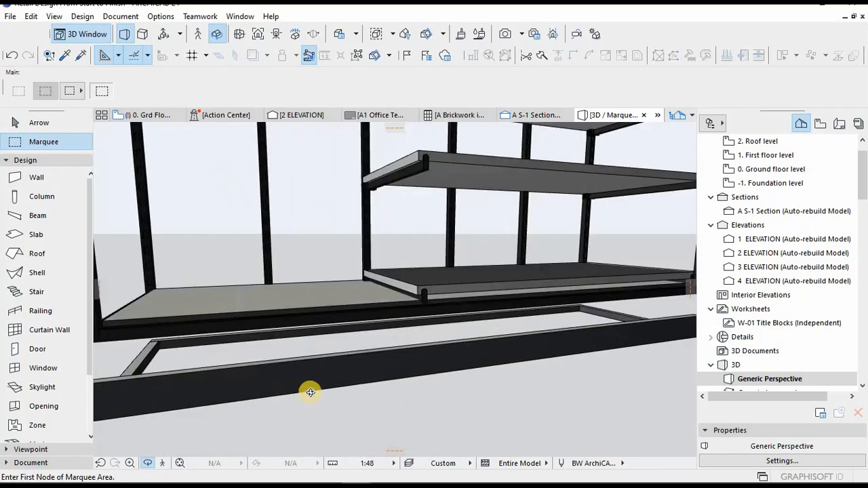
Step: Delete the inner panel slab from the rack's base and undo the deletion
scroll(309, 386, "down", 5)
middle_click_drag(298, 361, 296, 369, "shift")
scroll(296, 369, "up", 2)
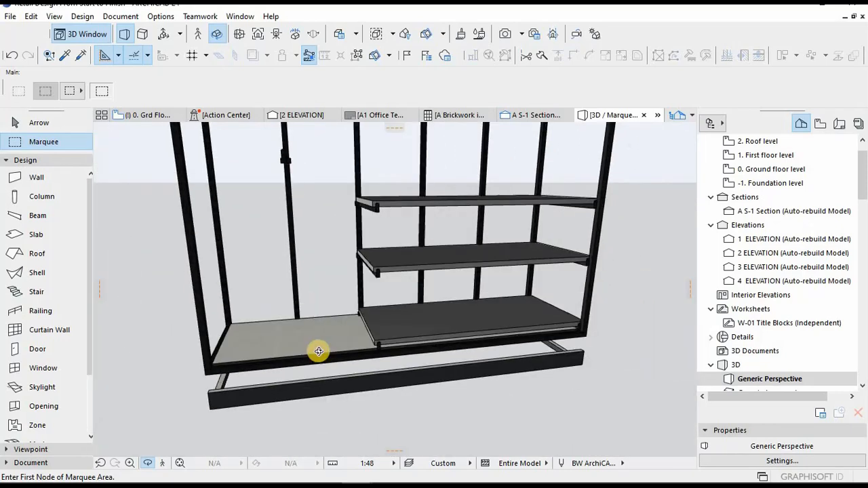
key("Escape")
left_click(299, 338)
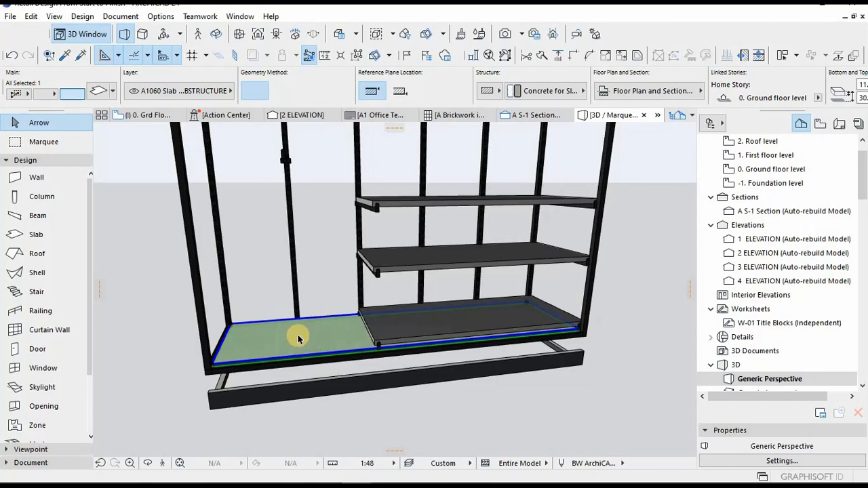
key("Delete")
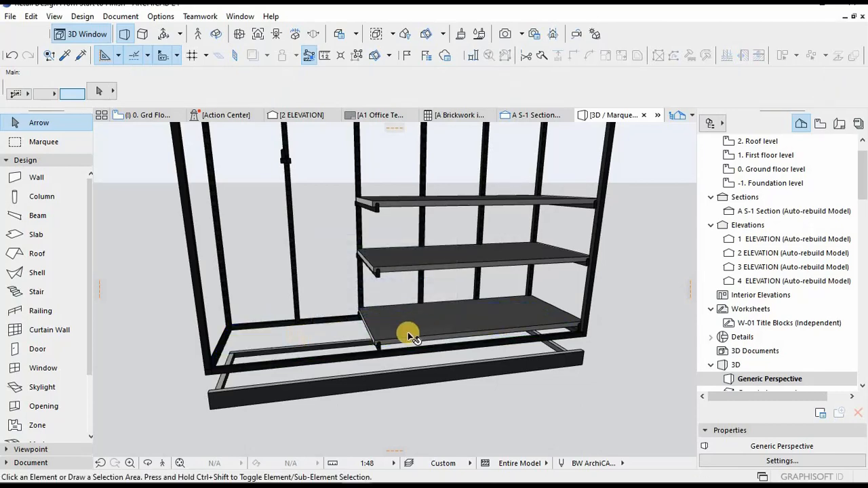
key("ctrl+z")
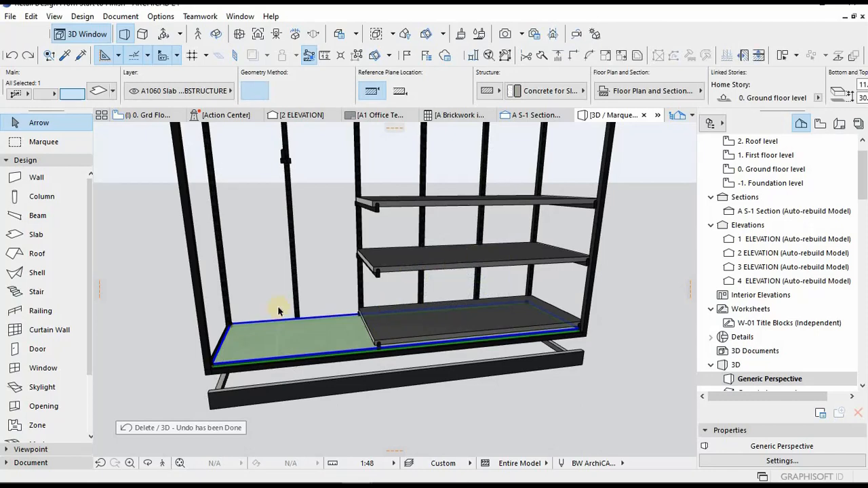
Step: Offset the inner panel slab's exposed short end inward to the lowest shelf's end, leaving the slab only beneath the shelf
scroll(232, 338, "up", 2)
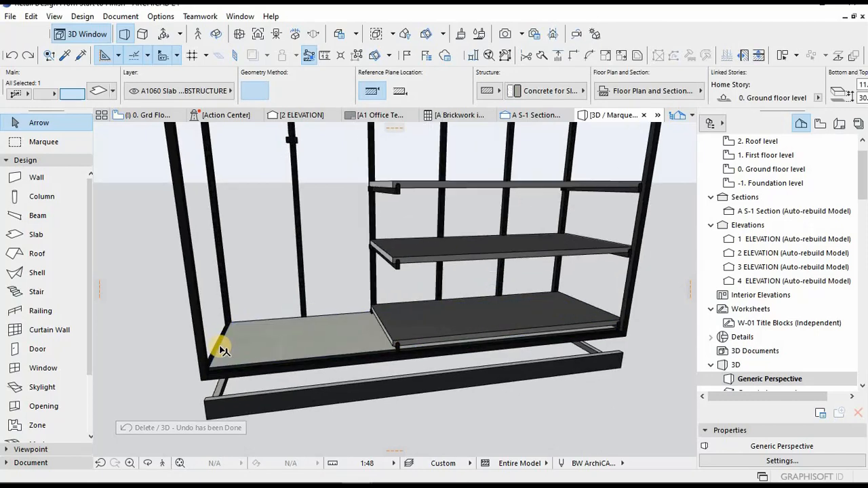
left_click(337, 347)
left_click(378, 242)
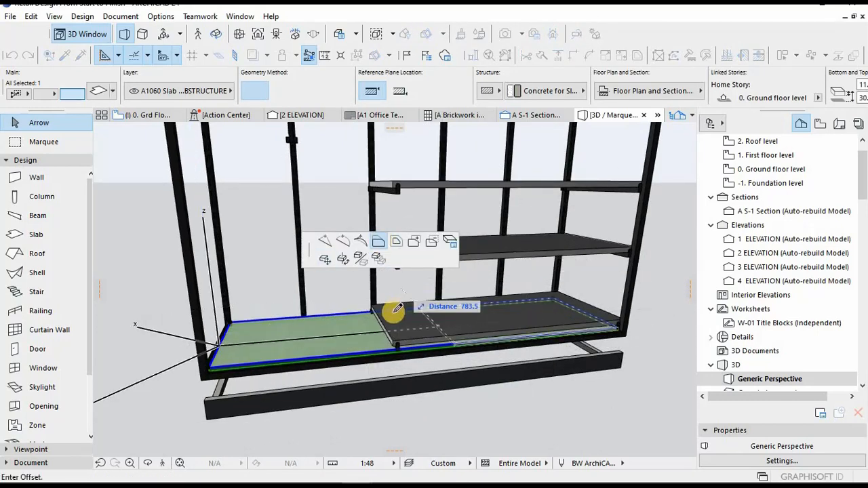
scroll(397, 310, "up", 3)
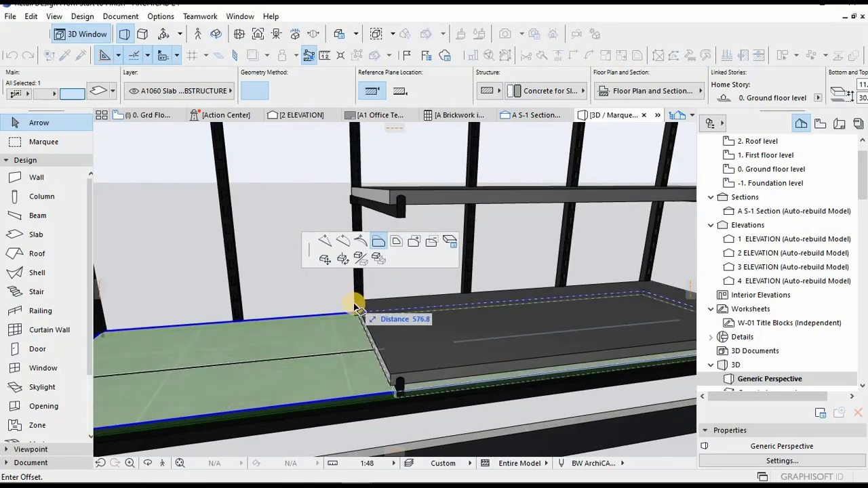
left_click(356, 305)
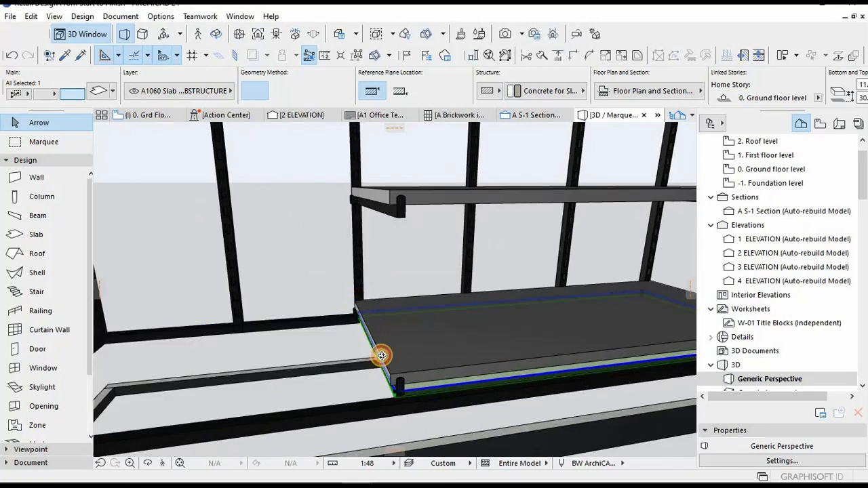
Step: Raise the slab's top to the lowest shelf's top face and trim its underside to a thickness of about 21 mm
middle_click_drag(381, 355, 463, 377, "shift")
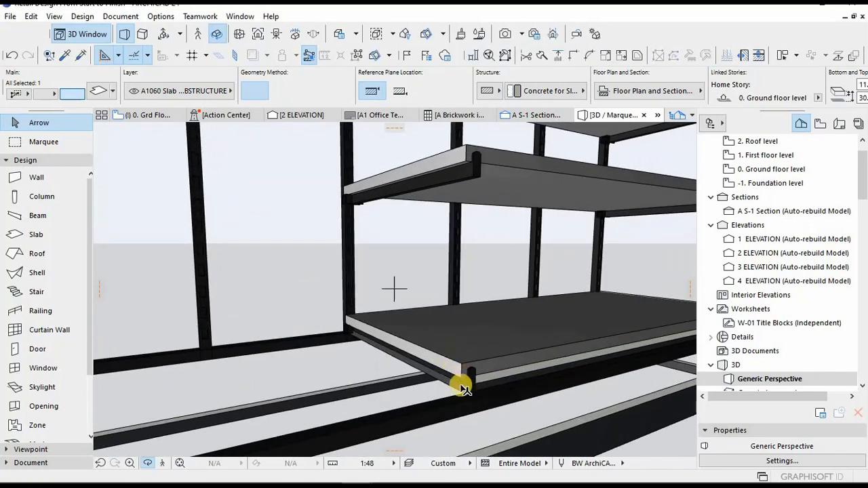
scroll(463, 388, "up", 2)
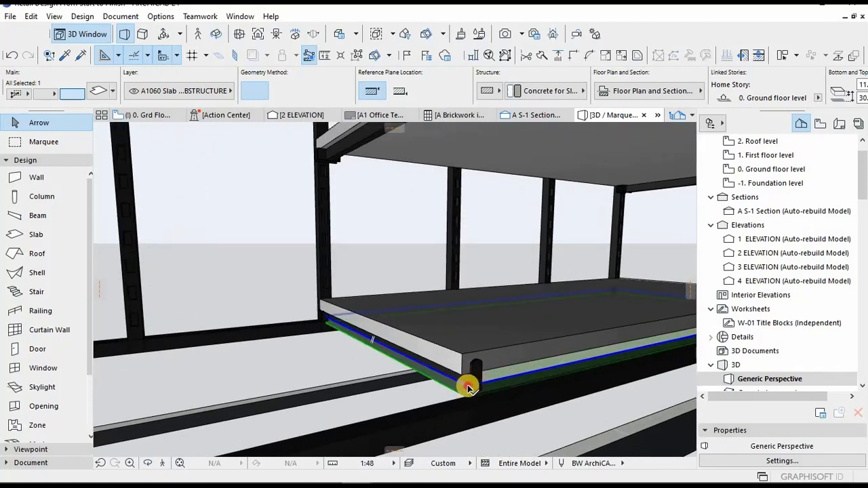
left_click(467, 388)
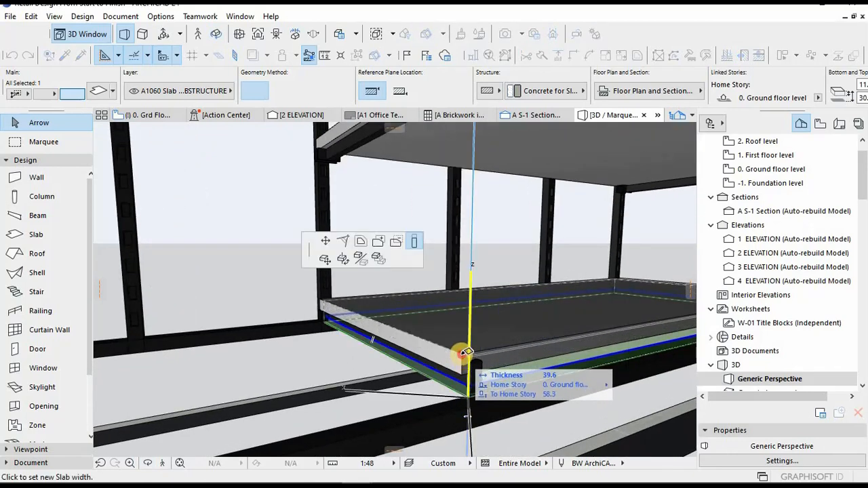
left_click(466, 351)
scroll(469, 355, "up", 1)
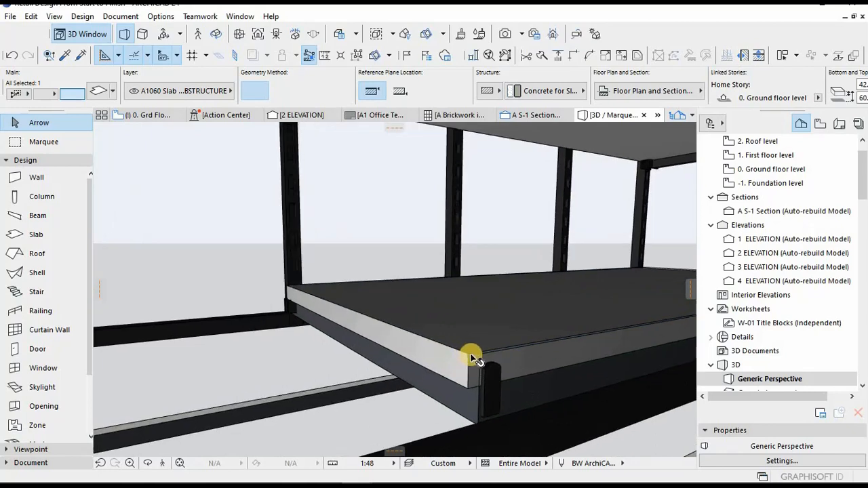
left_click(288, 303)
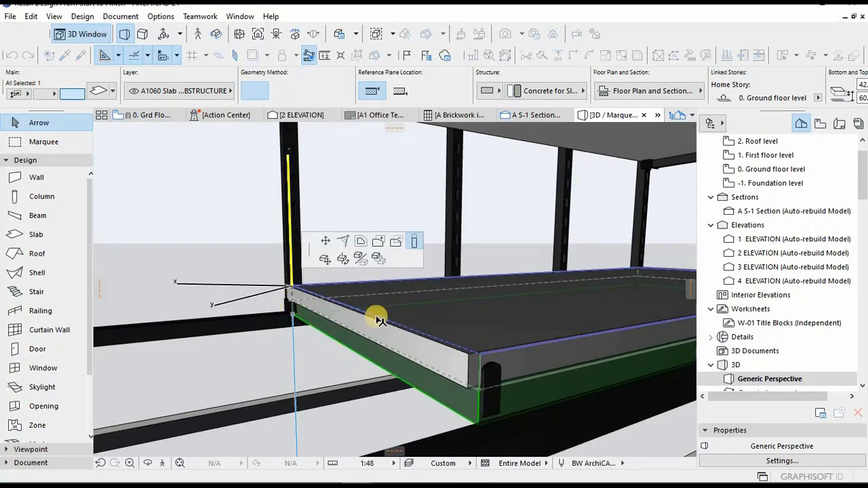
left_click(303, 305)
middle_click_drag(302, 304, 314, 306)
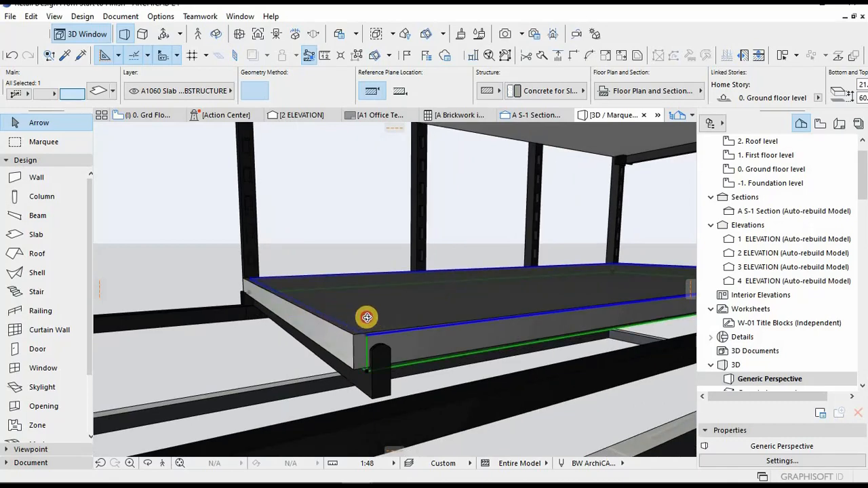
Step: Offset the slab's short inner end outward so it lies flush with the end of the lowest shelf
middle_click_drag(367, 318, 291, 380, "shift")
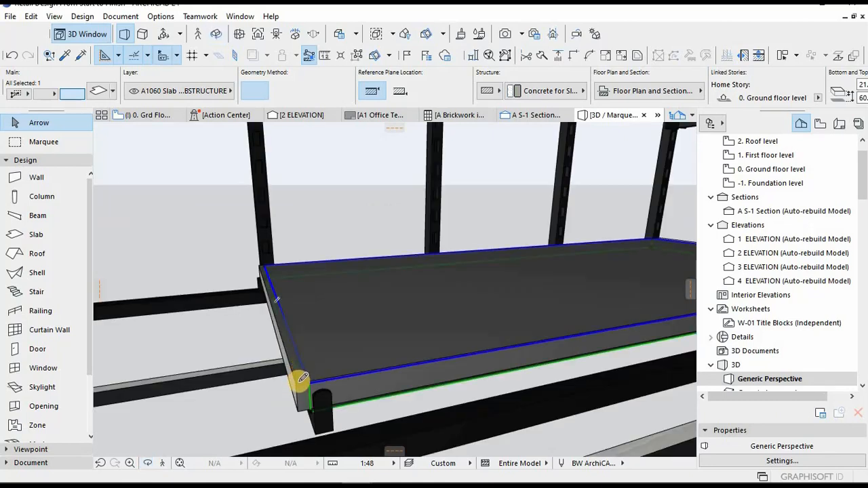
left_click(302, 378)
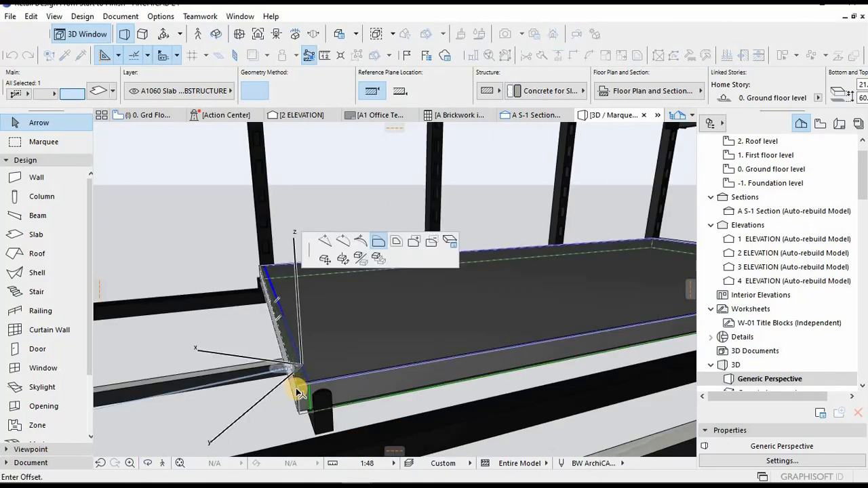
key("Escape")
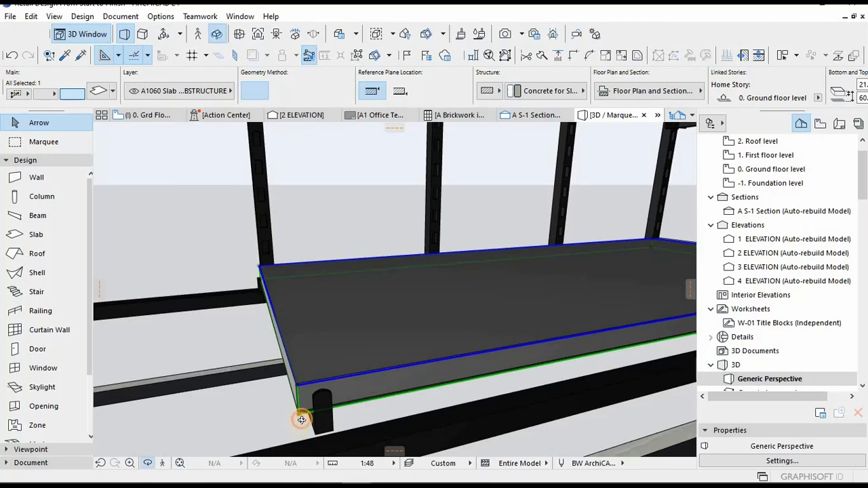
middle_click_drag(300, 416, 311, 355, "shift")
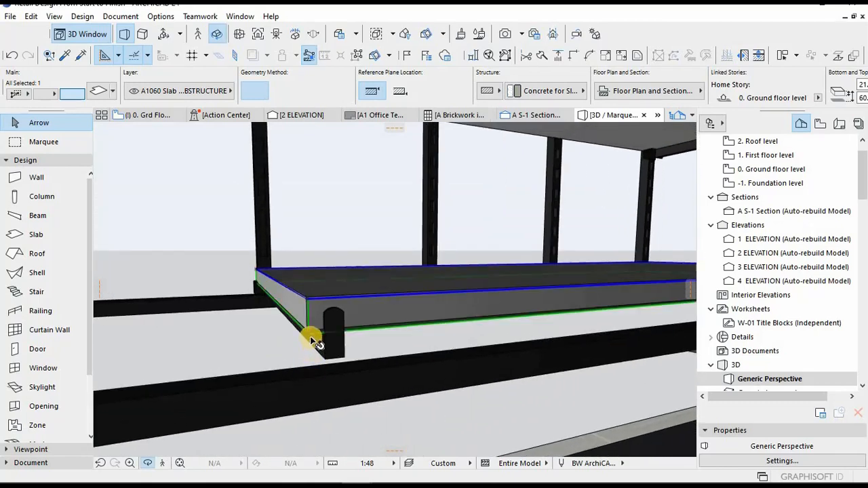
left_click(308, 335)
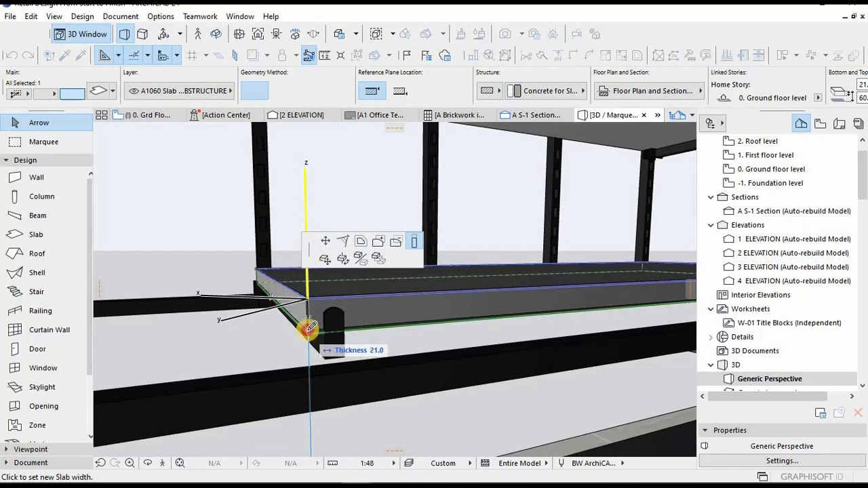
Step: Offset the slab's opposite short end outward to the lowest shelf's end at the rack's outer corner post
middle_click_drag(301, 329, 499, 357, "shift")
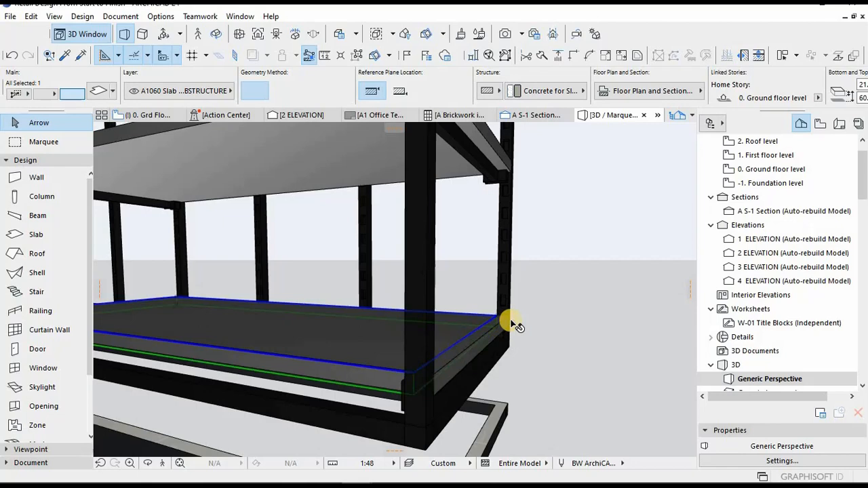
scroll(510, 324, "up", 4)
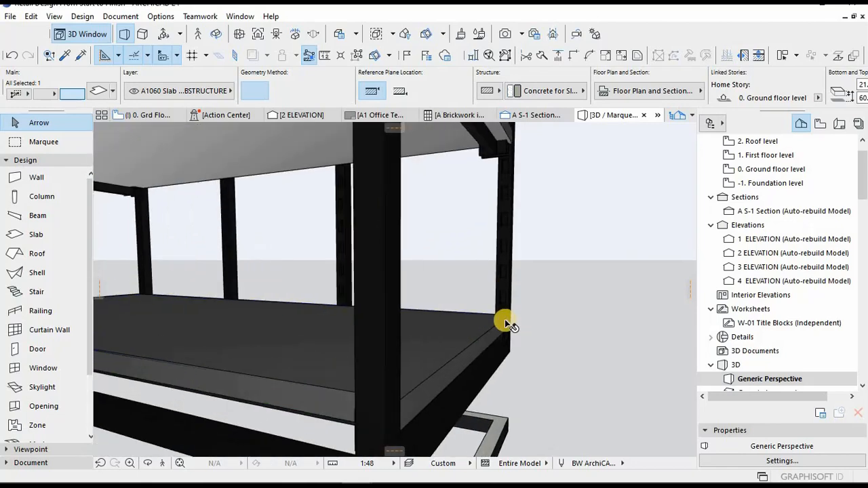
scroll(505, 319, "up", 5)
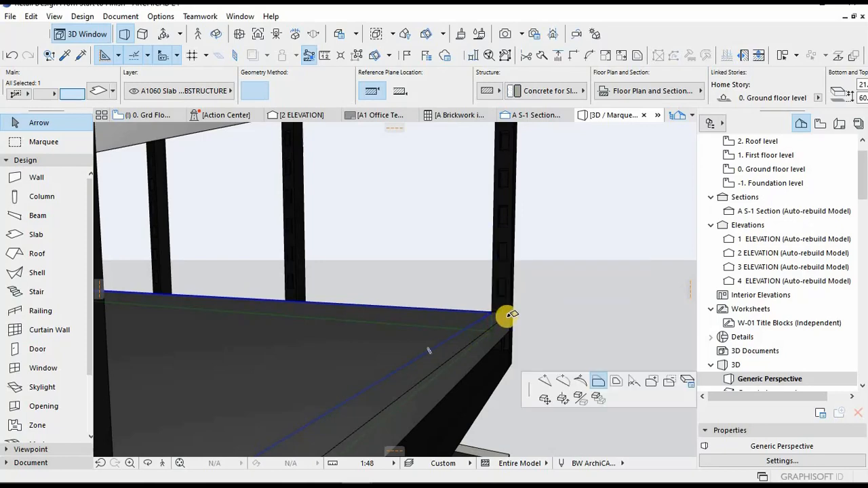
left_click(506, 314)
key("Escape")
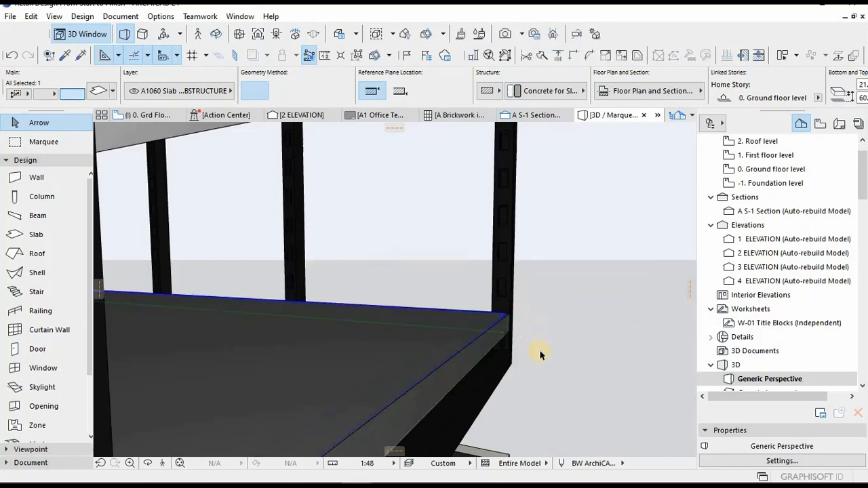
scroll(539, 349, "down", 8)
scroll(483, 361, "up", 2)
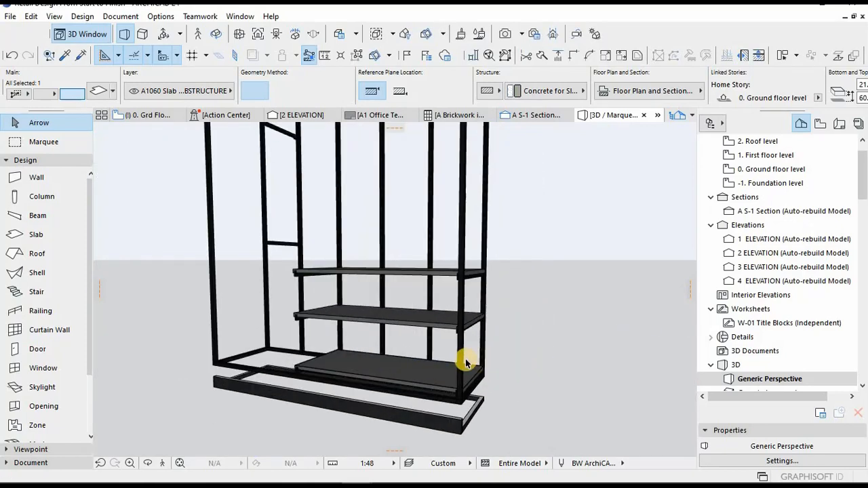
left_click(465, 360)
key("ctrl+d")
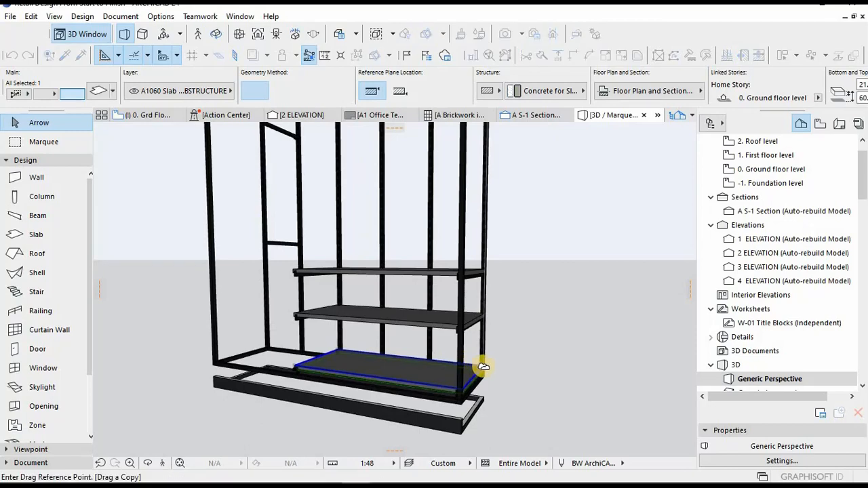
left_click(483, 366)
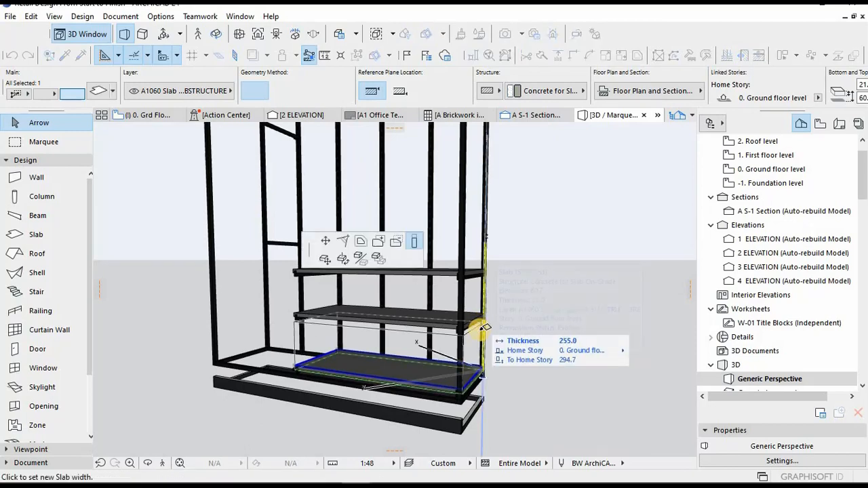
key("Escape")
Step: Copy the shelf slab vertically from the lowest shelf onto the second and third shelves
key("ctrl+shift+d")
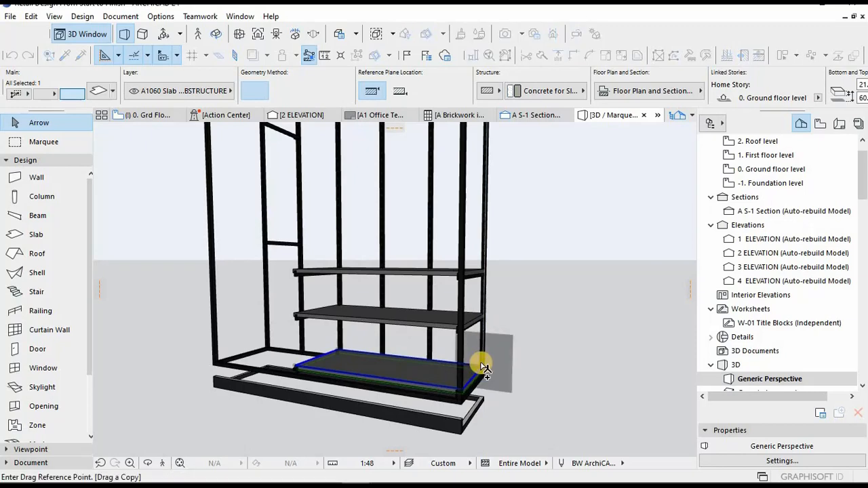
left_click(483, 365)
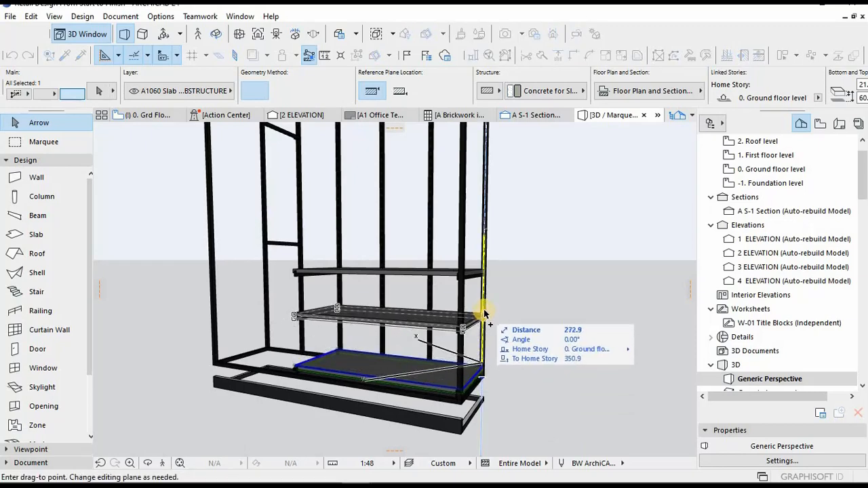
left_click(483, 315)
key("ctrl+shift+d")
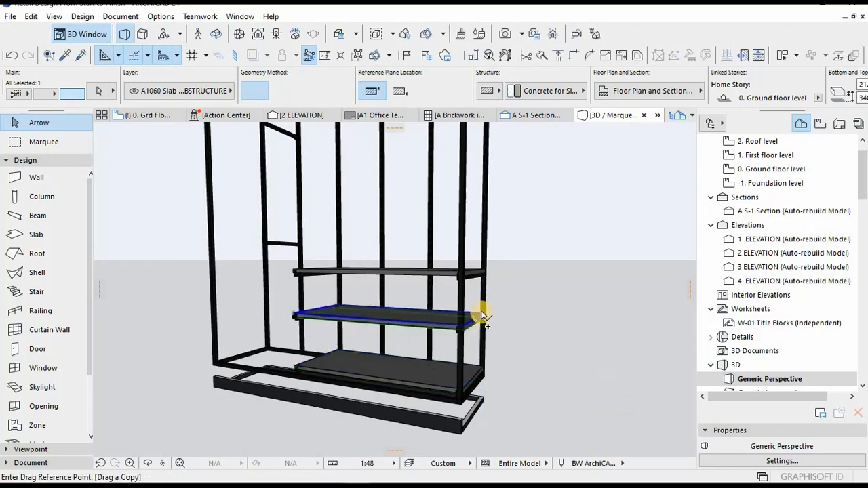
left_click(481, 317)
left_click(484, 272)
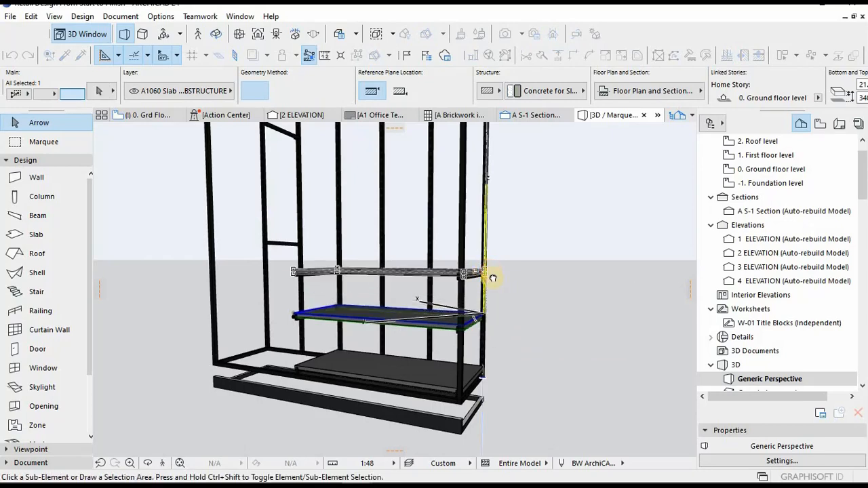
Step: Copy the third shelf's slab vertically onto the lower of the rack's two upper shelves
scroll(488, 386, "up", 5)
scroll(455, 357, "down", 5)
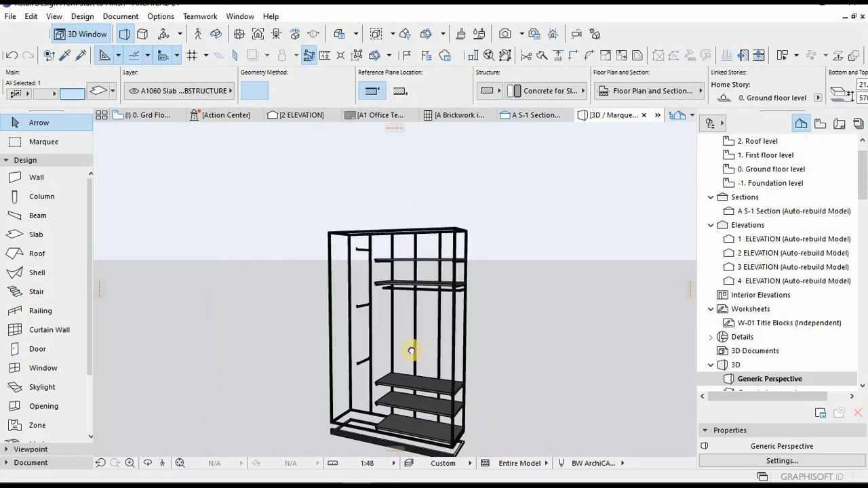
key("ctrl+shift+d")
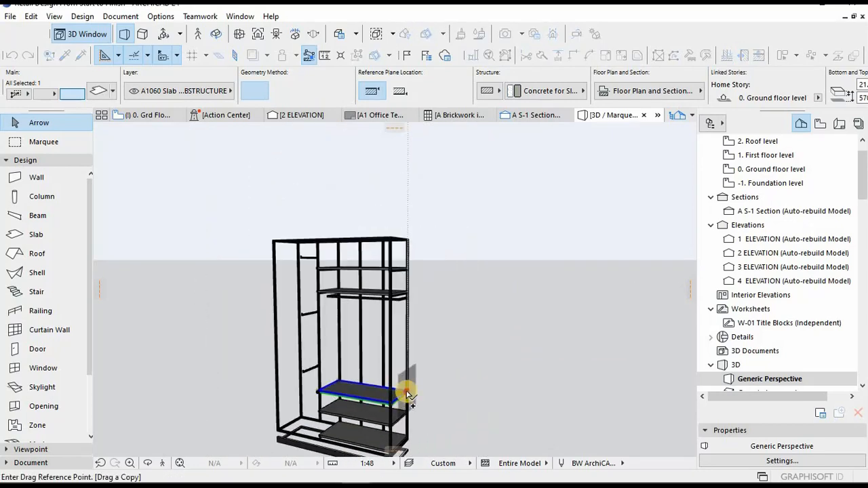
left_click(395, 302)
scroll(399, 298, "up", 5)
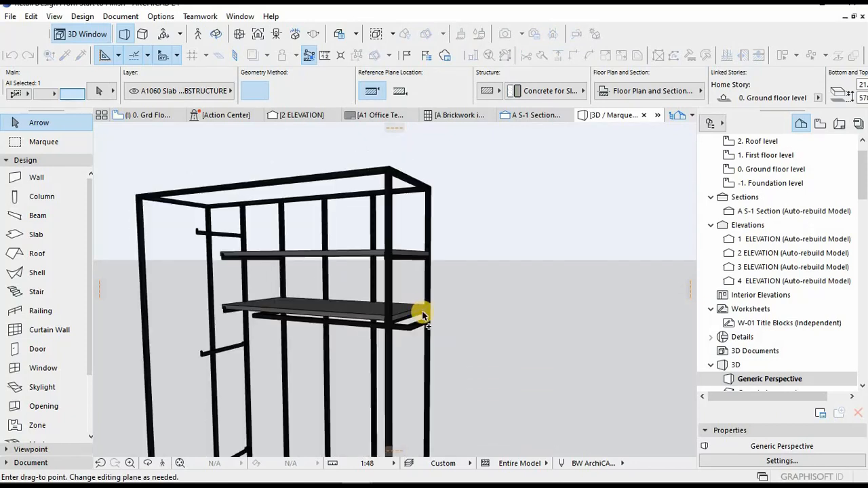
left_click(429, 310)
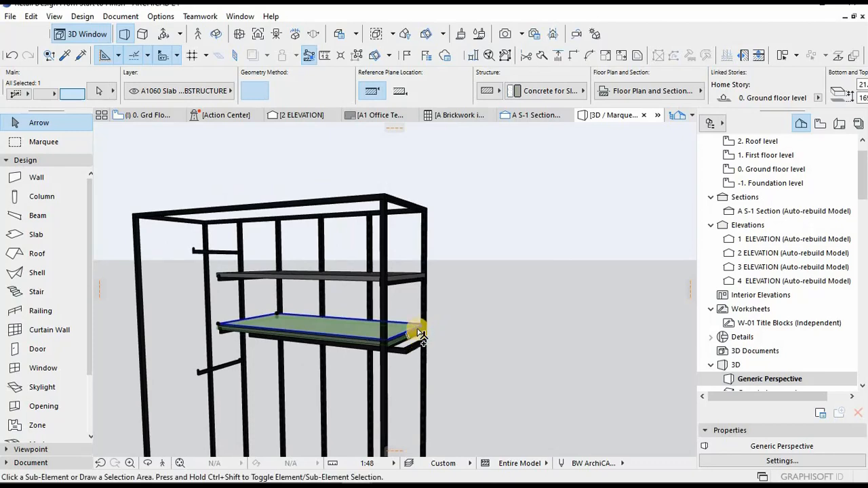
Step: Copy the slab from the lower of the rack's two upper shelves vertically by 244.3 onto the topmost shelf
key("ctrl+shift+d")
left_click(419, 289)
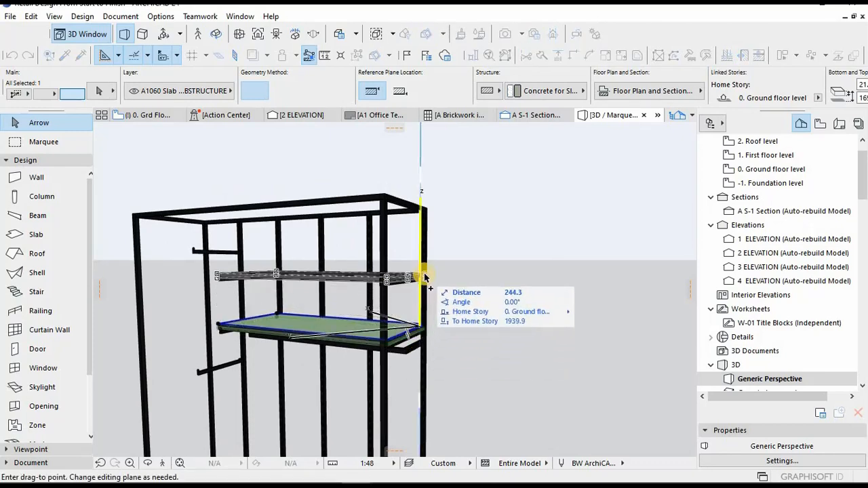
left_click(424, 278)
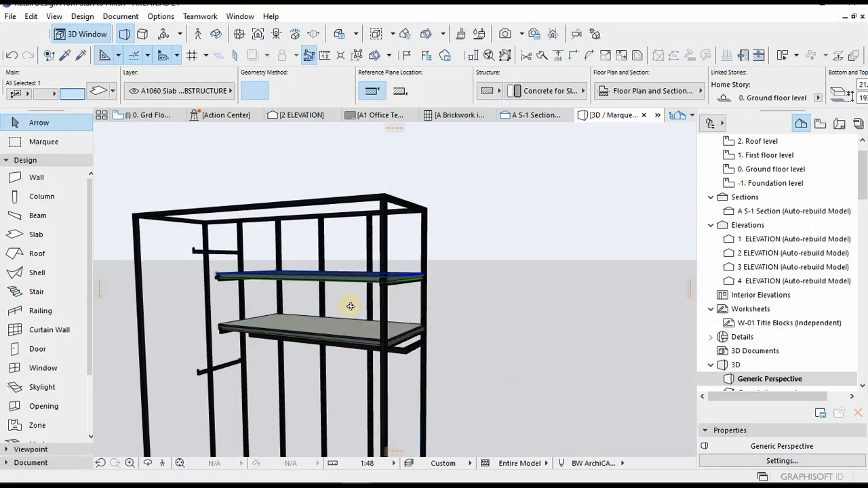
middle_click_drag(351, 305, 259, 298, "shift")
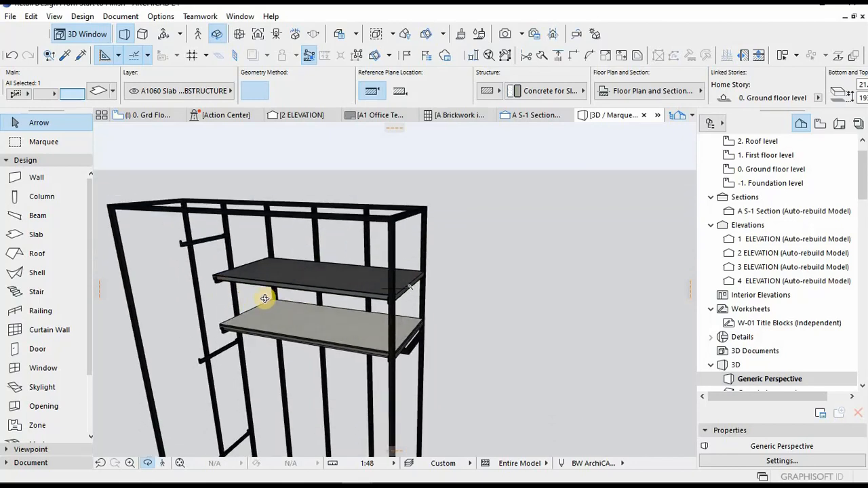
middle_click_drag(272, 257, 304, 246, "shift")
Step: Stretch the front base slab's top face up to the top of the rack's front bottom rail
left_click(342, 304)
middle_click_drag(351, 312, 268, 312, "shift")
scroll(265, 419, "up", 5)
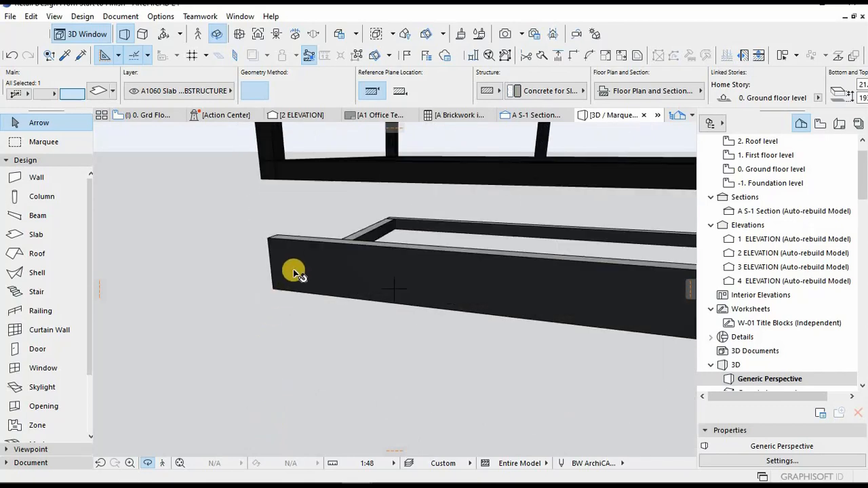
left_click(270, 240)
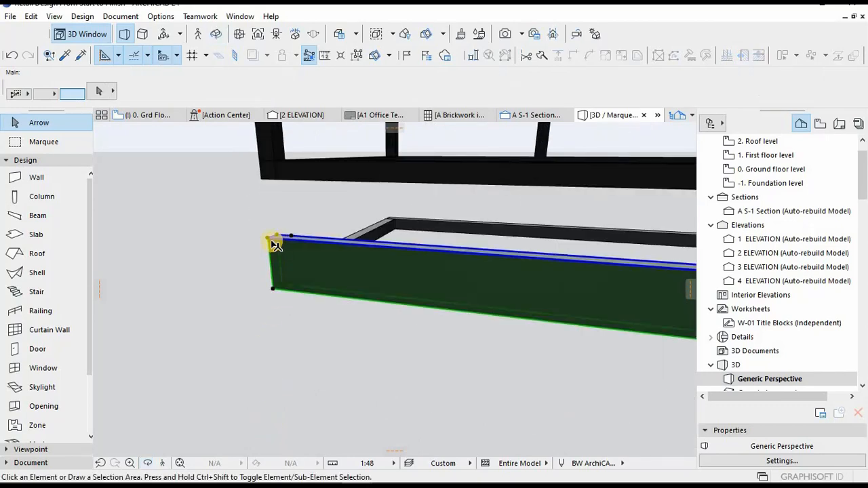
left_click(275, 173)
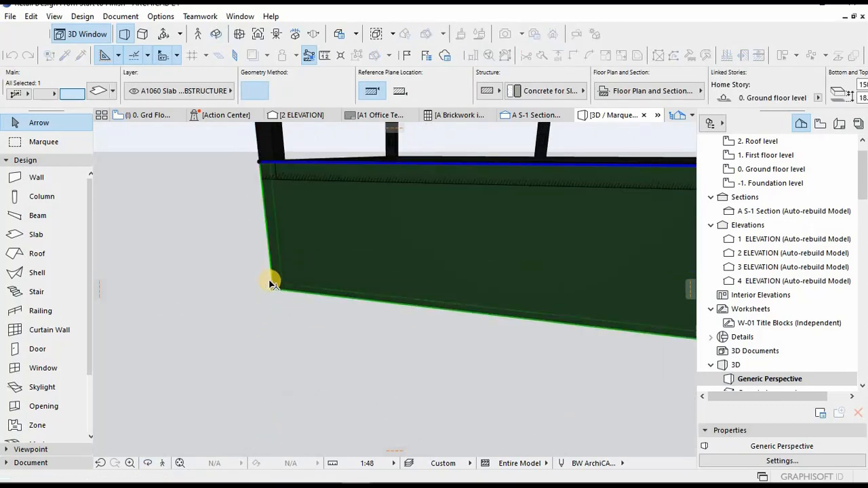
scroll(403, 249, "down", 6)
Step: Open the shared settings of all five shelf slabs and link their top, edge and bottom override surfaces
scroll(396, 265, "up", 4)
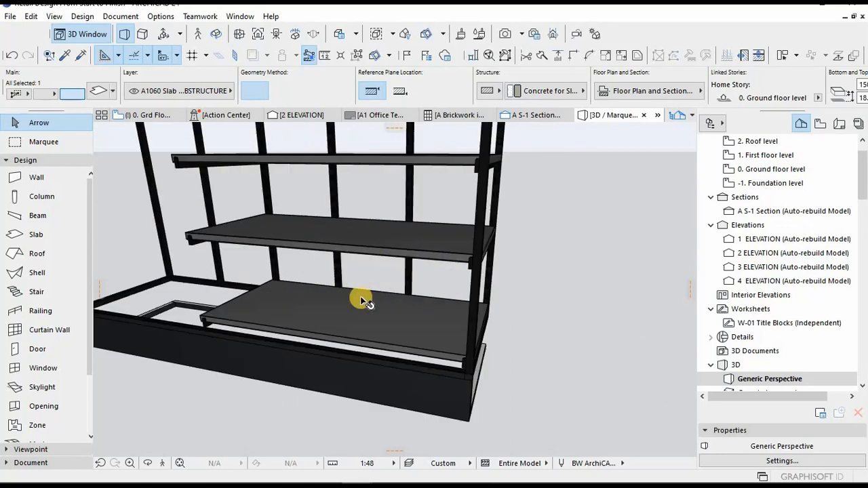
left_click(347, 309)
key("Escape")
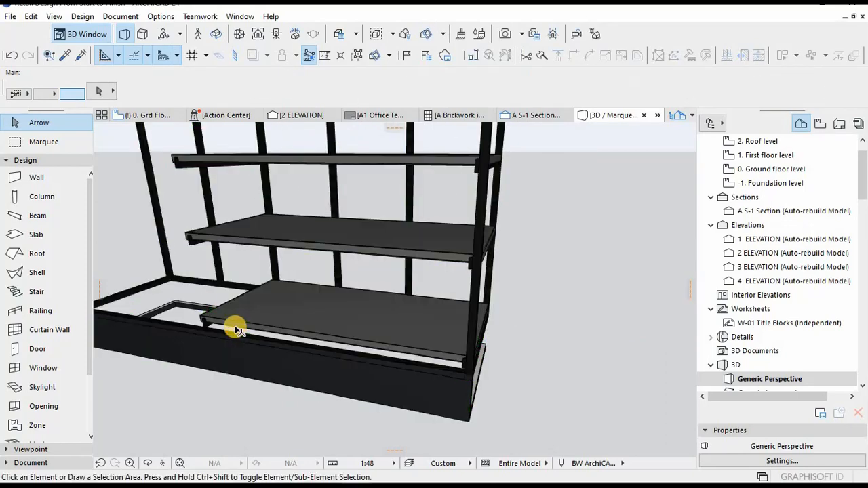
left_click(235, 331)
left_click(205, 233, "shift")
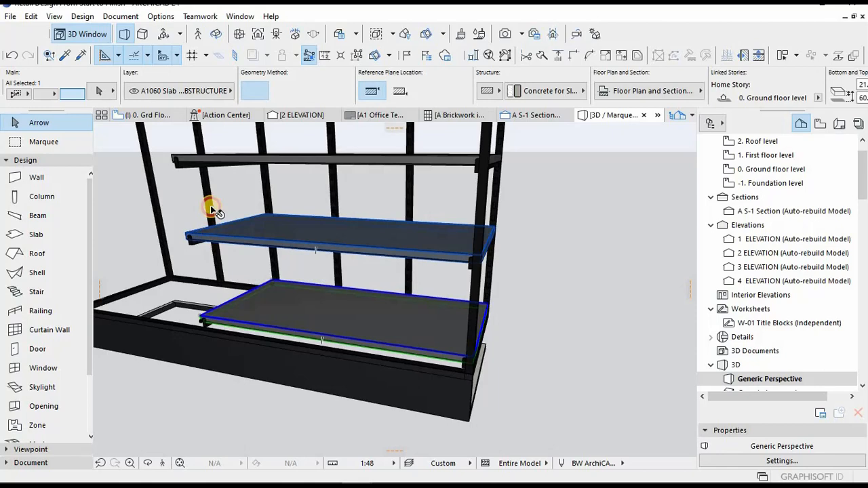
left_click(209, 165, "shift")
scroll(251, 374, "up", 3)
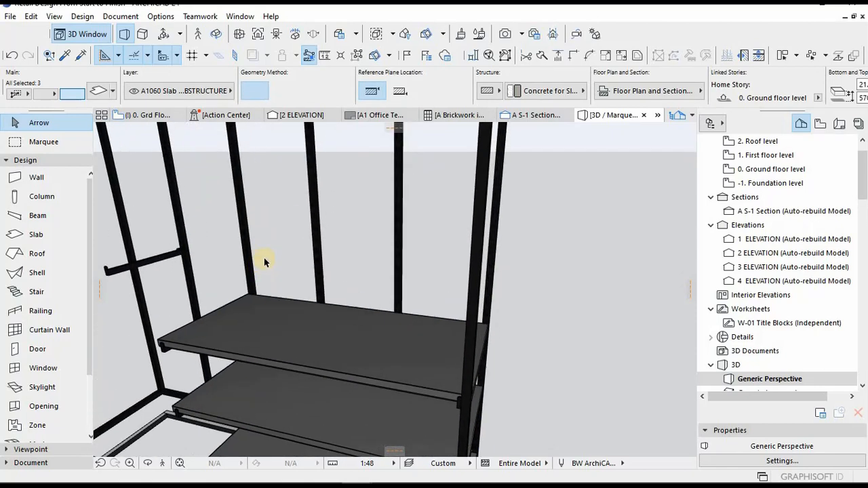
scroll(265, 262, "down", 3)
middle_click_drag(273, 319, 273, 398)
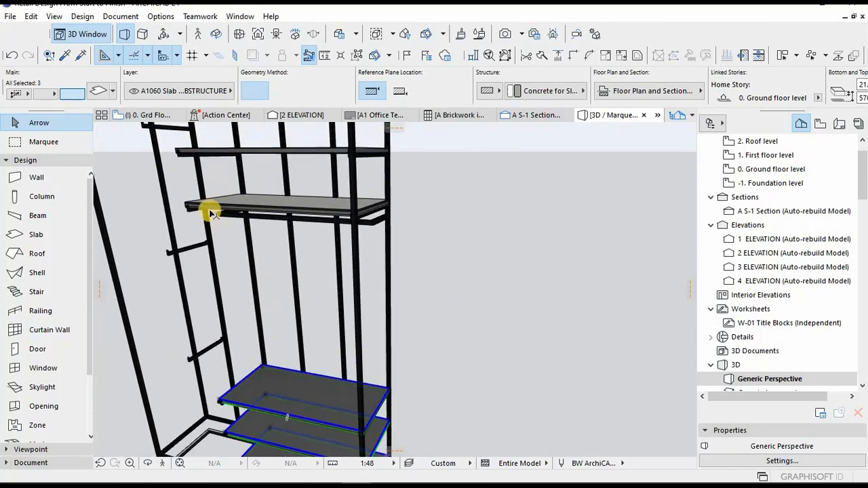
left_click(210, 211, "shift")
left_click(216, 159, "shift")
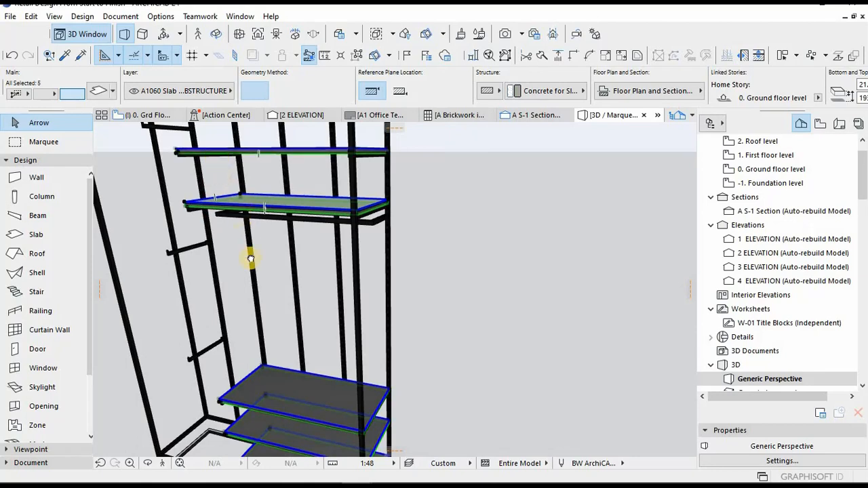
middle_click_drag(256, 307, 275, 411)
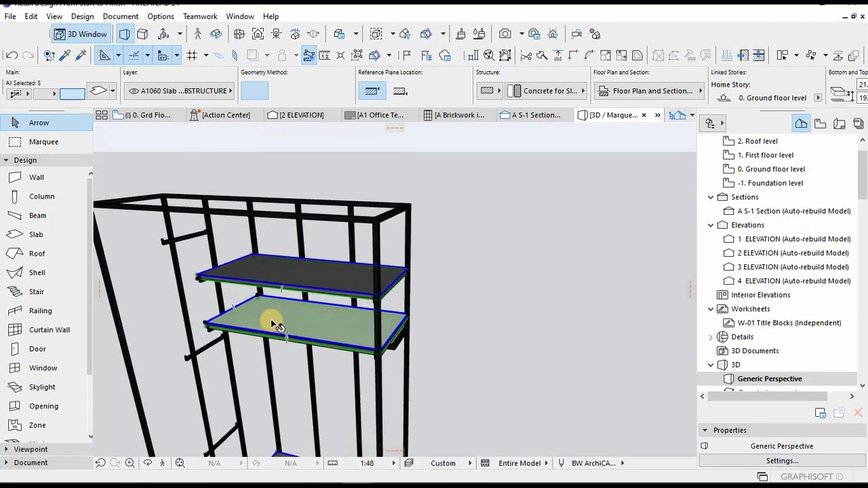
double_click(270, 310)
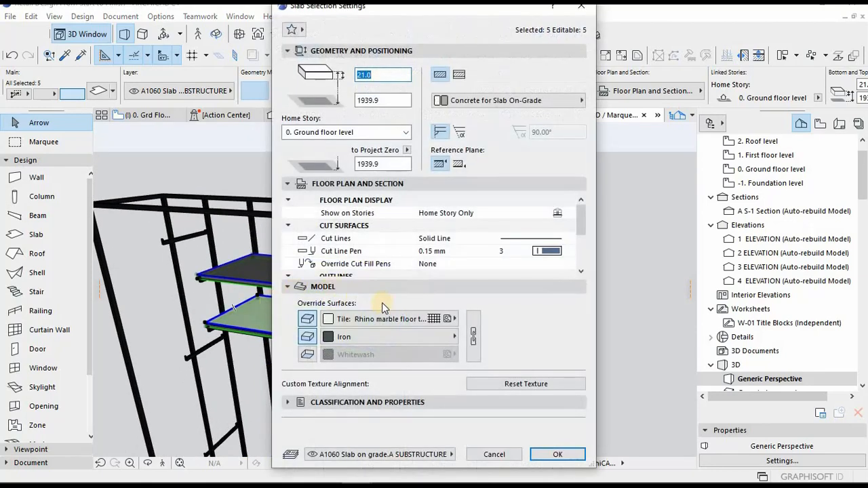
left_click(473, 335)
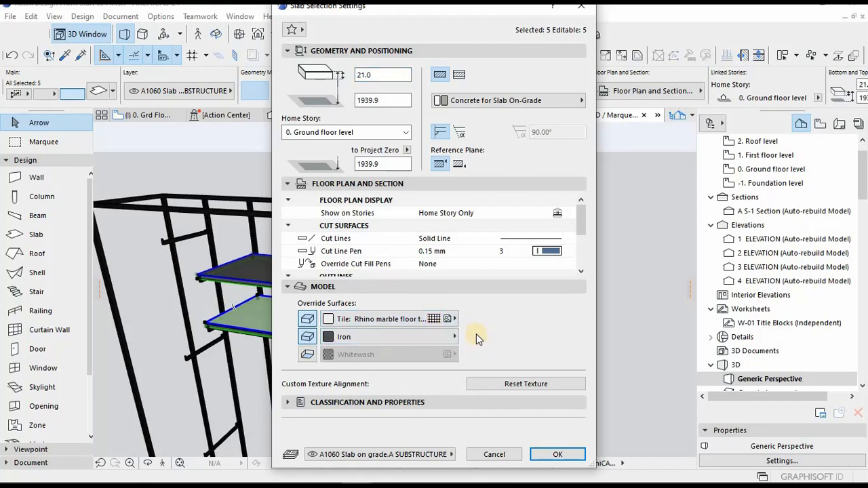
left_click(328, 354)
Step: Set the linked override surface of the five shelf slabs to Kling RAL 9003 CREAM
left_click(412, 320)
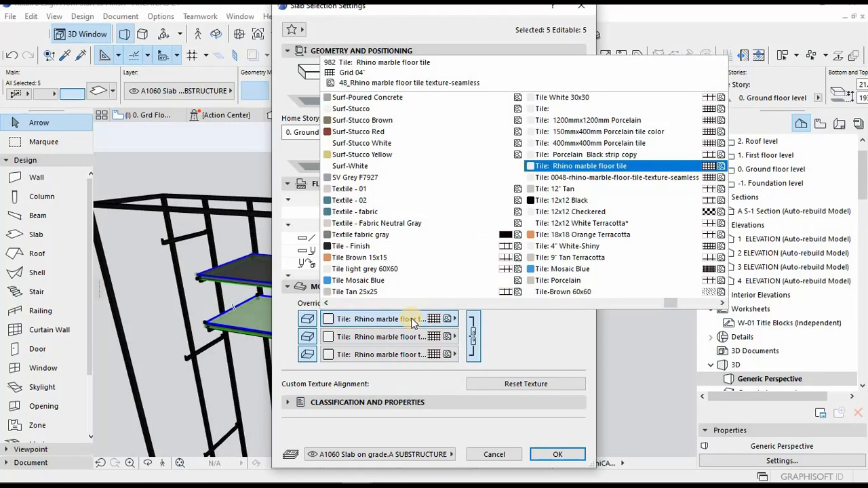
key("k")
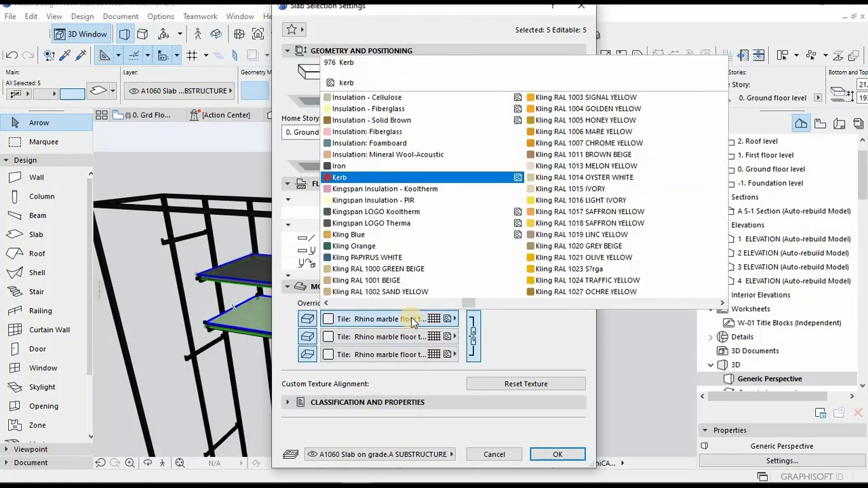
scroll(566, 227, "right", 4)
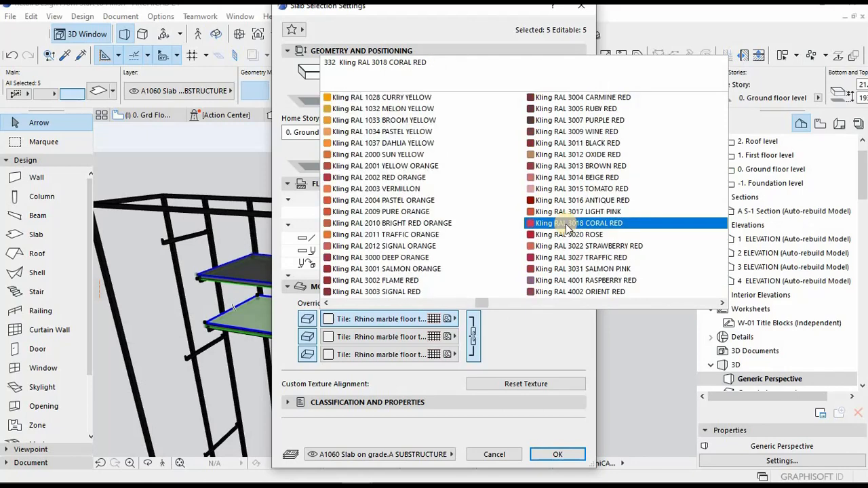
scroll(566, 230, "right", 3)
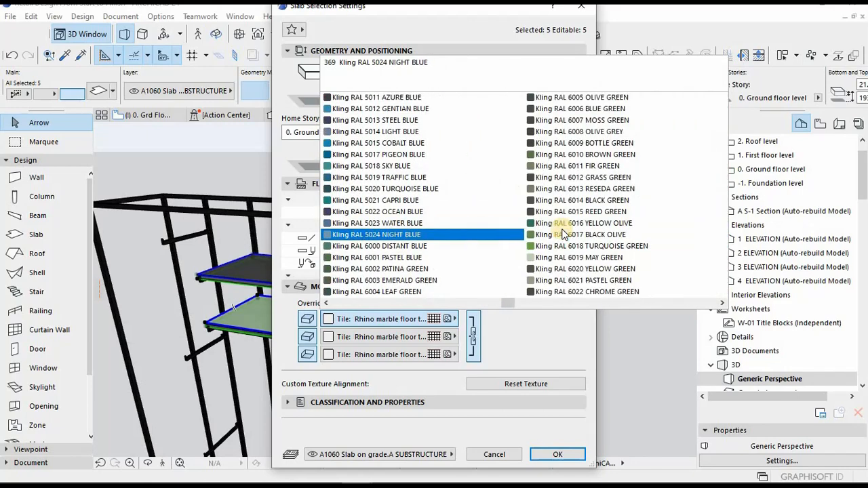
scroll(562, 233, "right", 2)
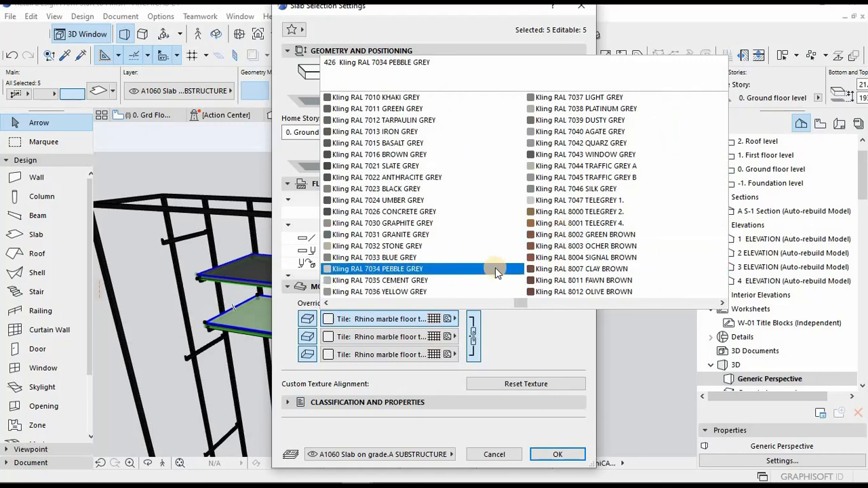
scroll(495, 270, "right", 2)
scroll(495, 268, "right", 1)
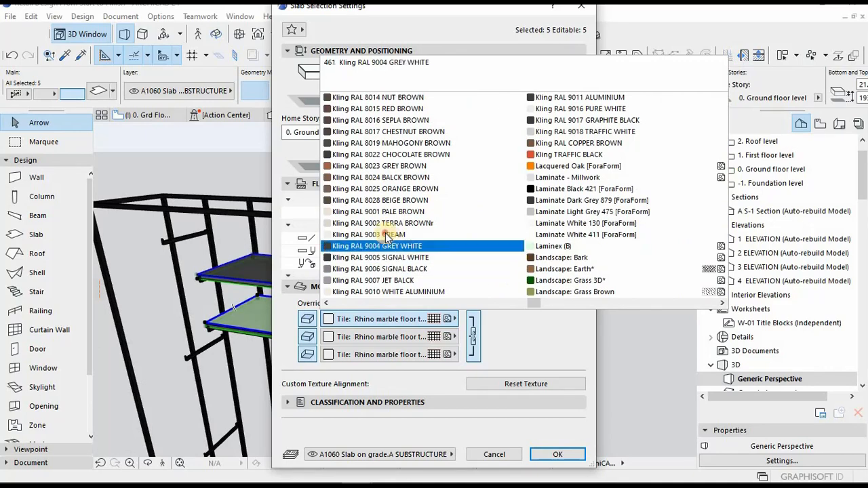
left_click(554, 454)
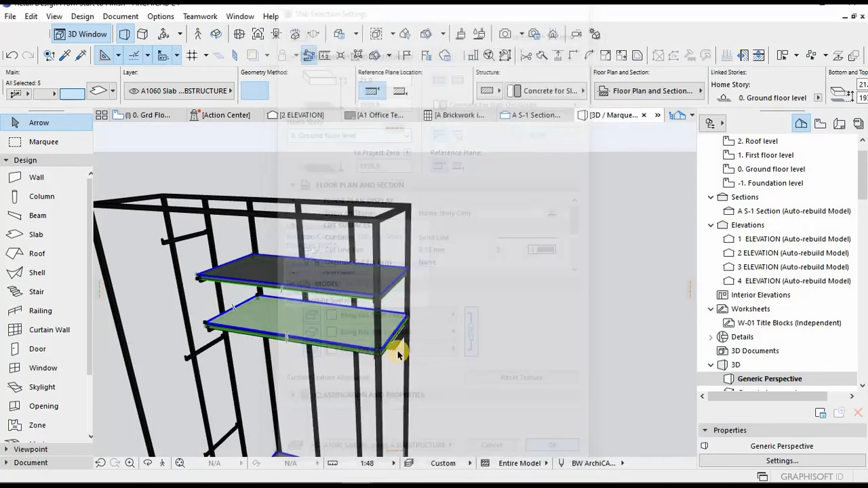
key("Escape")
Step: Raise the front base slab's bottom face to match the rack's bottom rail, giving a thickness of 18.5
middle_click_drag(329, 341, 355, 387, "shift")
scroll(311, 371, "up", 3)
scroll(311, 371, "down", 5)
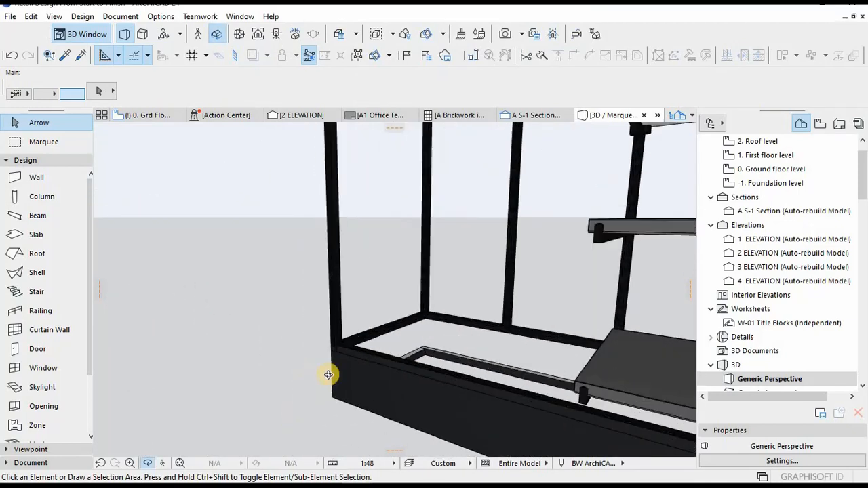
middle_click_drag(431, 339, 198, 332, "shift")
scroll(198, 331, "up", 4)
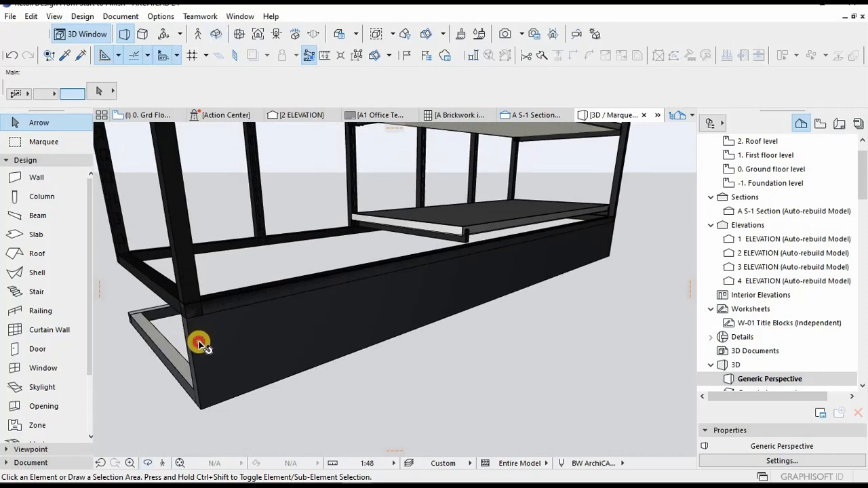
left_click(202, 408)
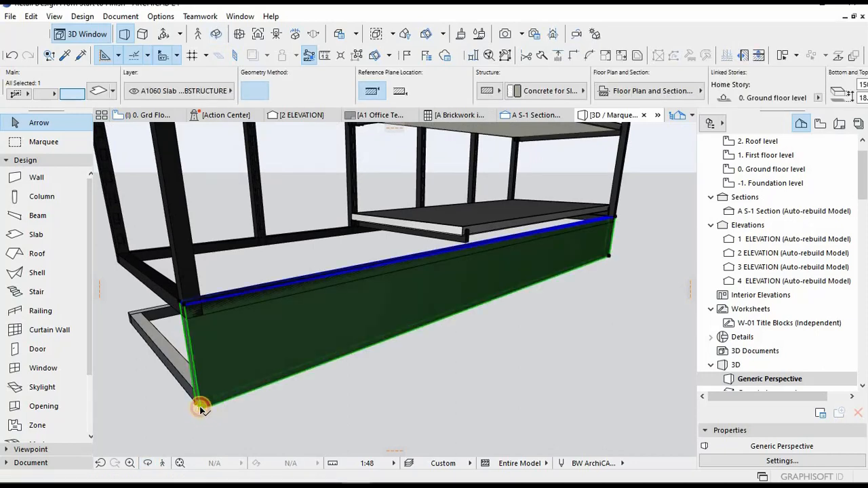
left_click(201, 409)
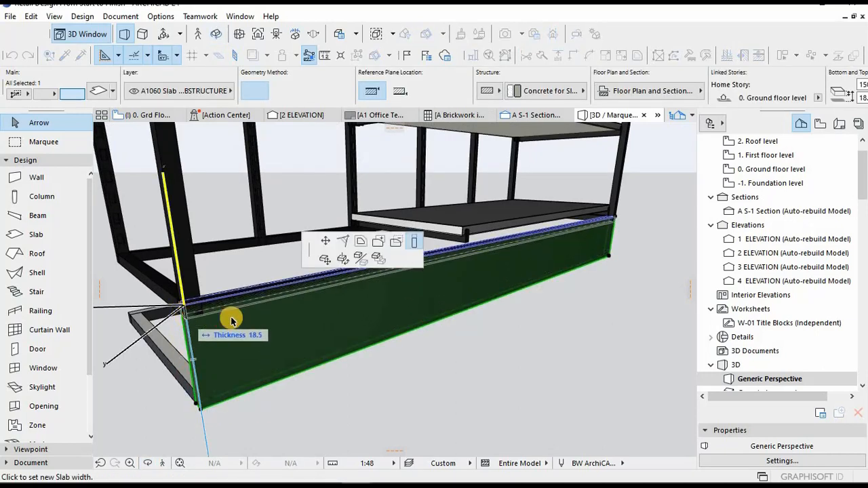
left_click(230, 316)
Step: Move the short end base slab vertically up to the rack's bottom rail at the same end
scroll(304, 314, "down", 5)
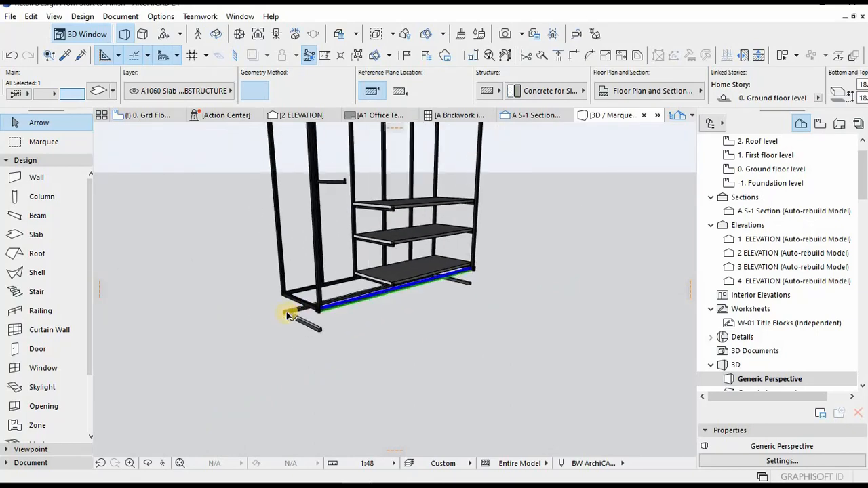
scroll(287, 315, "up", 10)
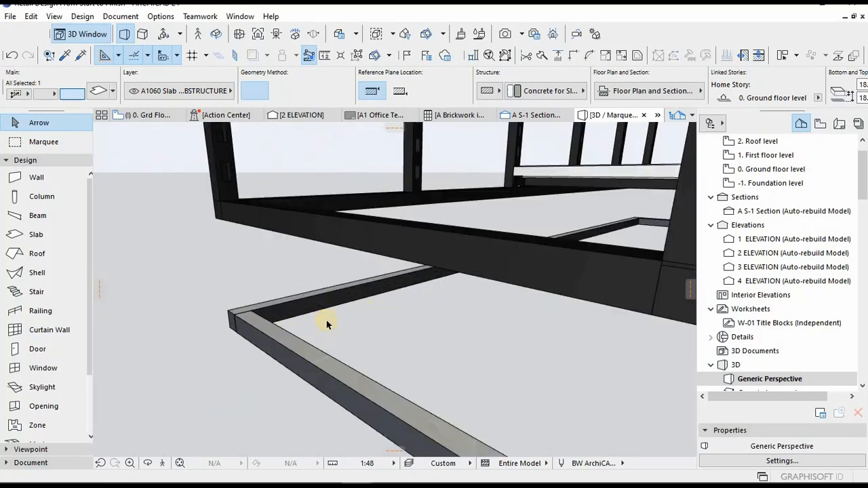
left_click(300, 352)
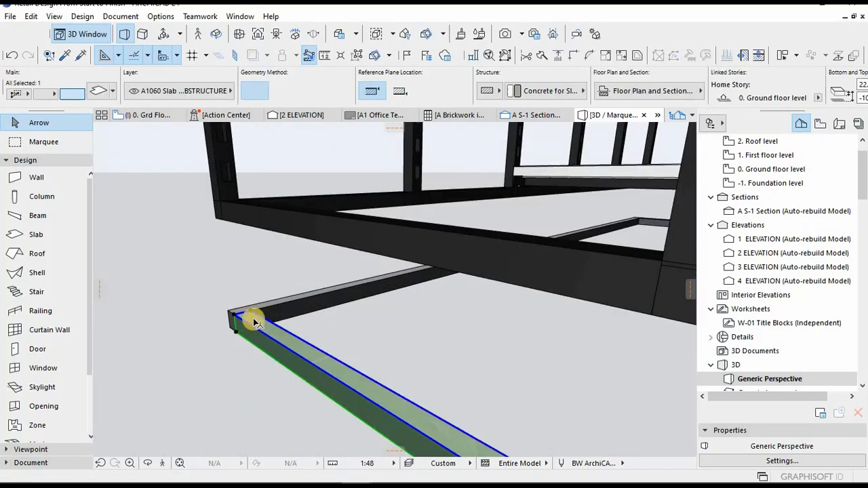
key("ctrl+d")
left_click(249, 310)
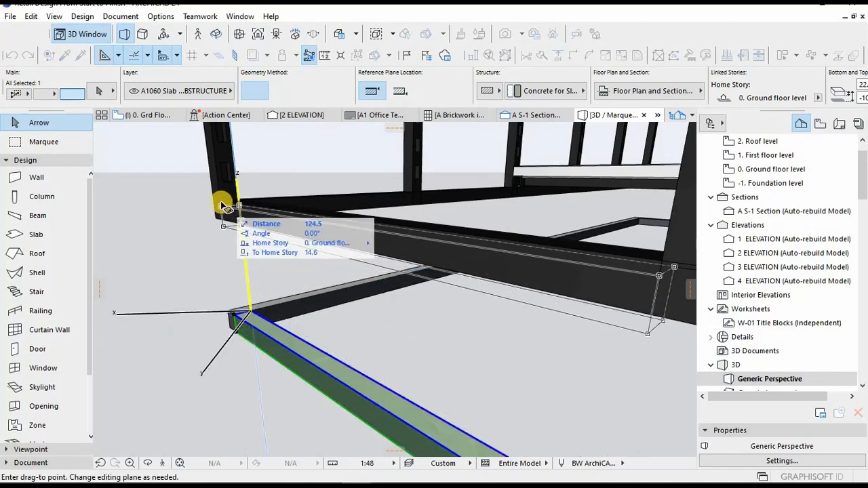
left_click(228, 205)
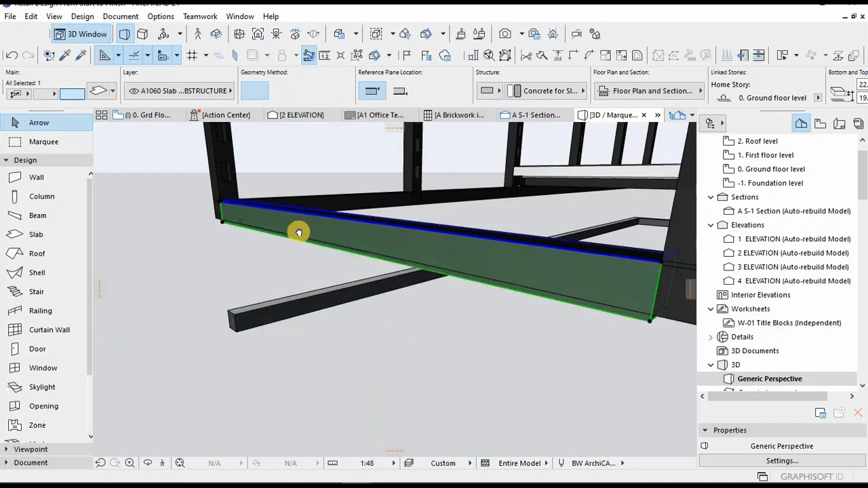
Step: Trim the moved end slab's bottom face level with the corner post's foot, giving a thickness of 19.5
middle_click_drag(299, 233, 235, 236)
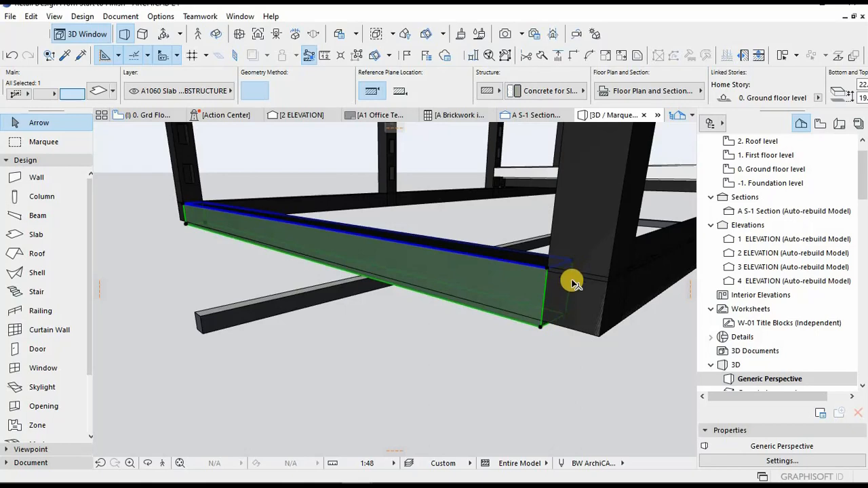
scroll(572, 282, "up", 1)
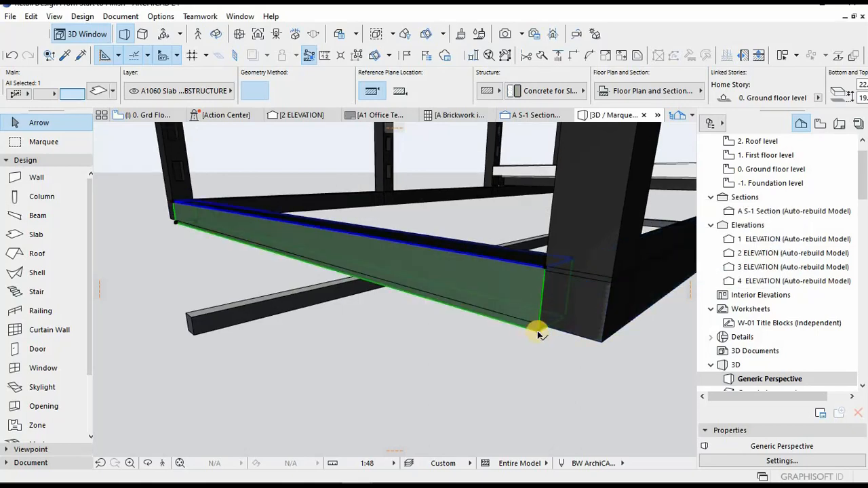
left_click(602, 337)
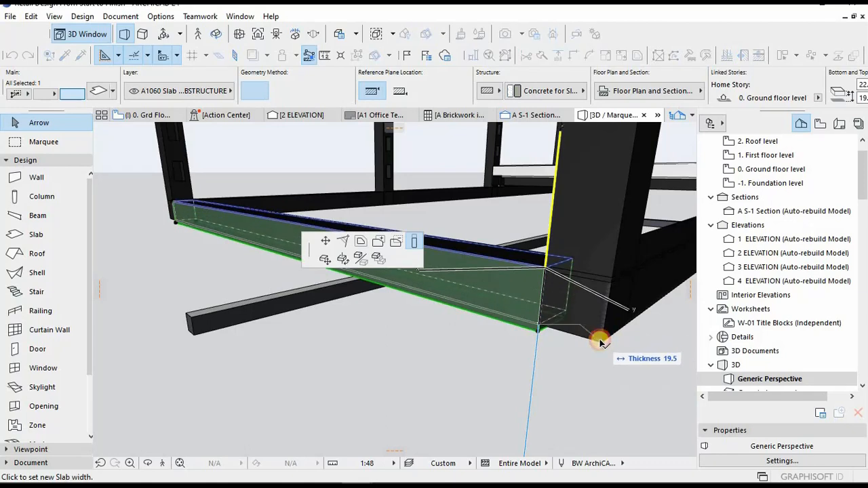
left_click(600, 342)
Step: Move the long rear base slab vertically up to the rack's bottom rail
left_click(208, 317)
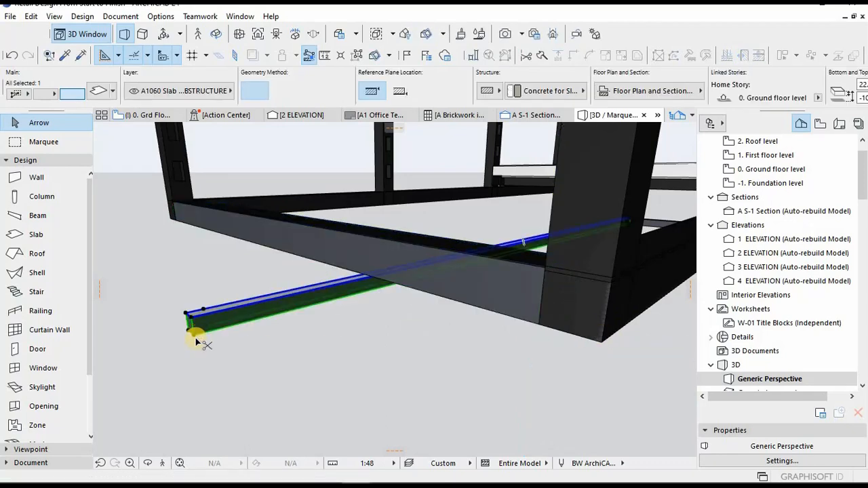
key("ctrl+d")
left_click(182, 296)
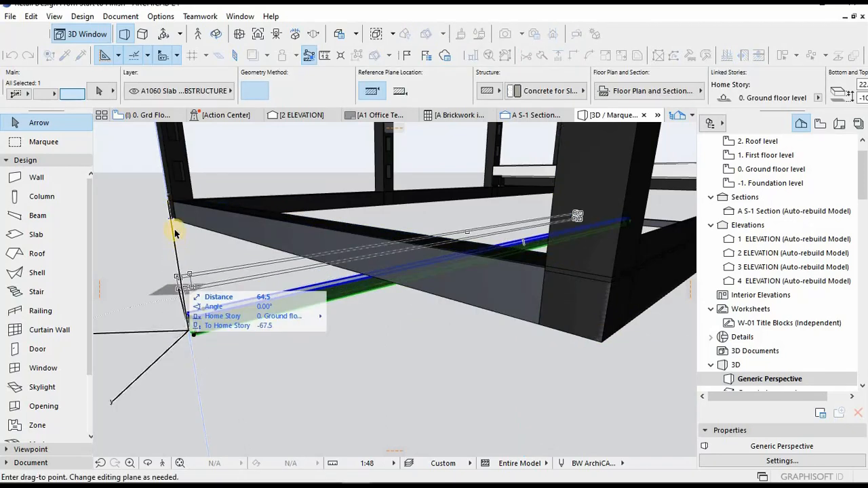
left_click(171, 221)
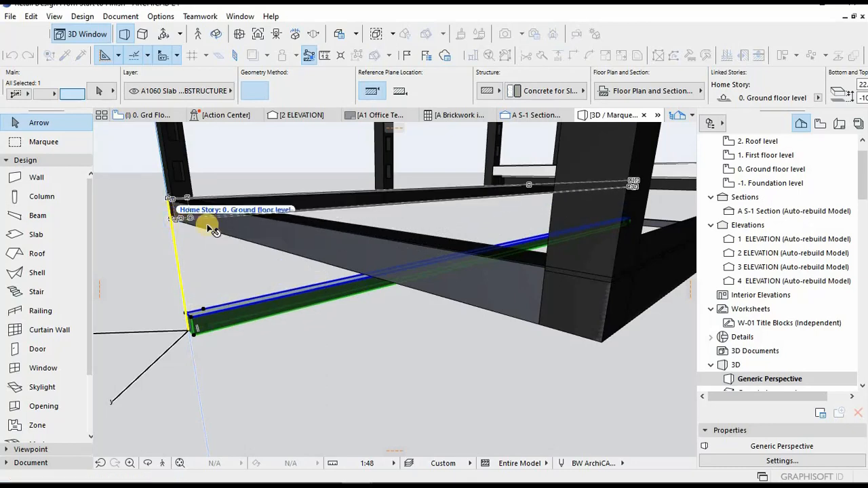
middle_click_drag(170, 281, 183, 293, "shift")
scroll(183, 293, "down", 8)
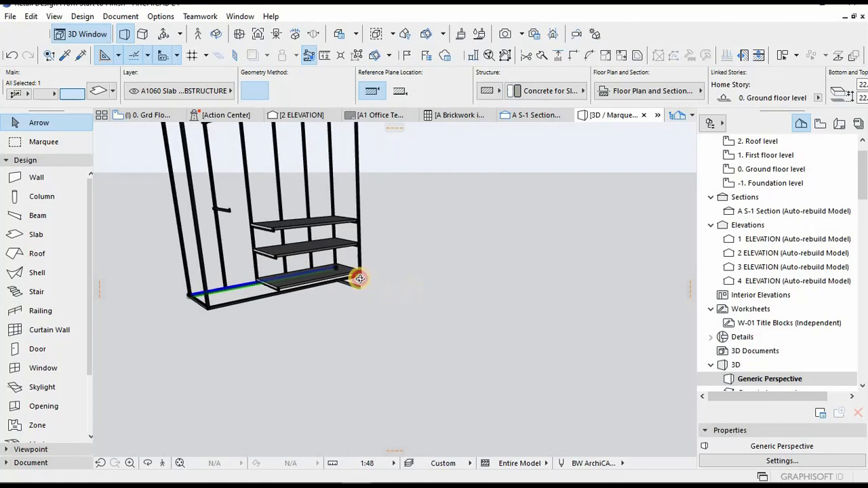
Step: Move the remaining short end base slab vertically up to the bottom rail beside the corner post's foot
middle_click_drag(359, 279, 273, 316, "shift")
scroll(279, 316, "up", 6)
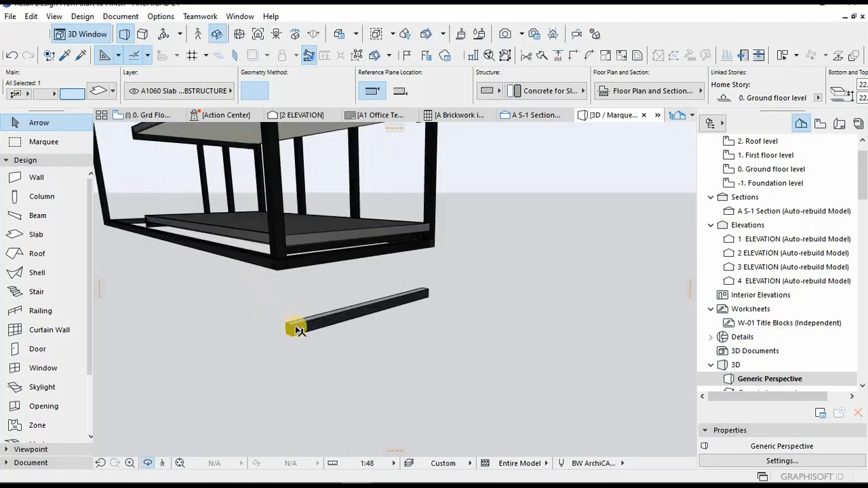
left_click(294, 330)
key("ctrl+d")
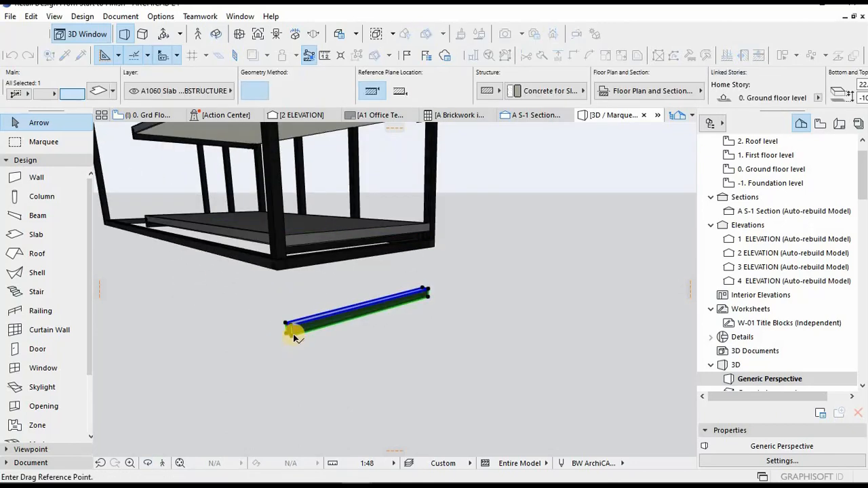
left_click(292, 329)
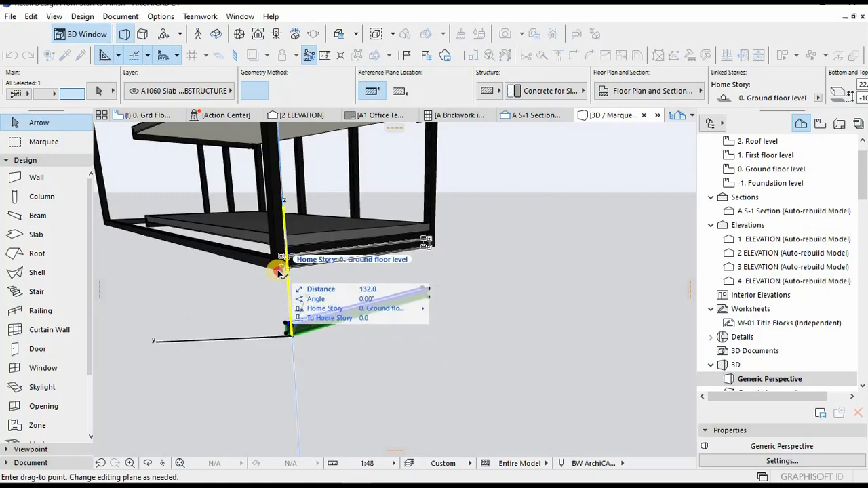
left_click(285, 264)
scroll(298, 266, "up", 5)
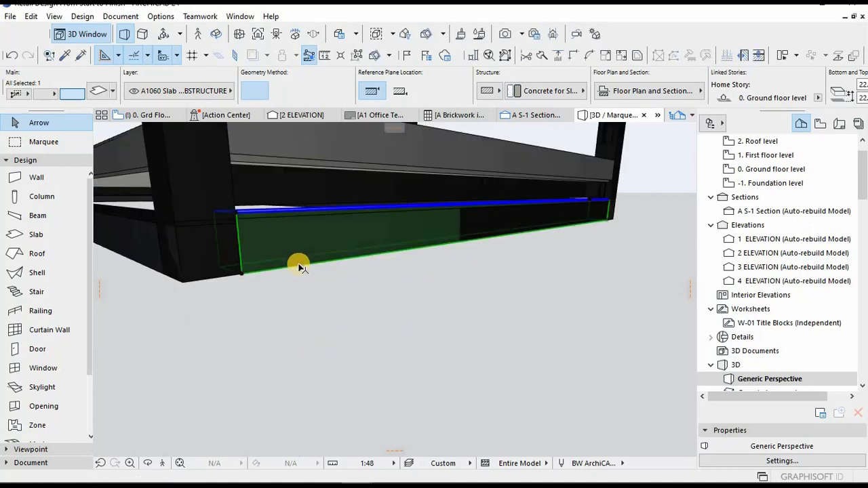
Step: Examine the rack's frame, shelves and completed base rails from several angles
middle_click_drag(300, 265, 411, 370, "shift")
scroll(432, 316, "down", 5)
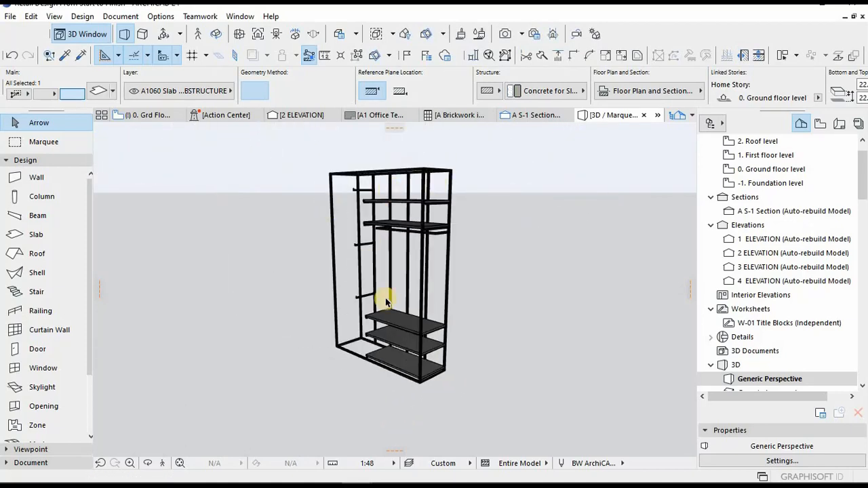
scroll(397, 338, "up", 2)
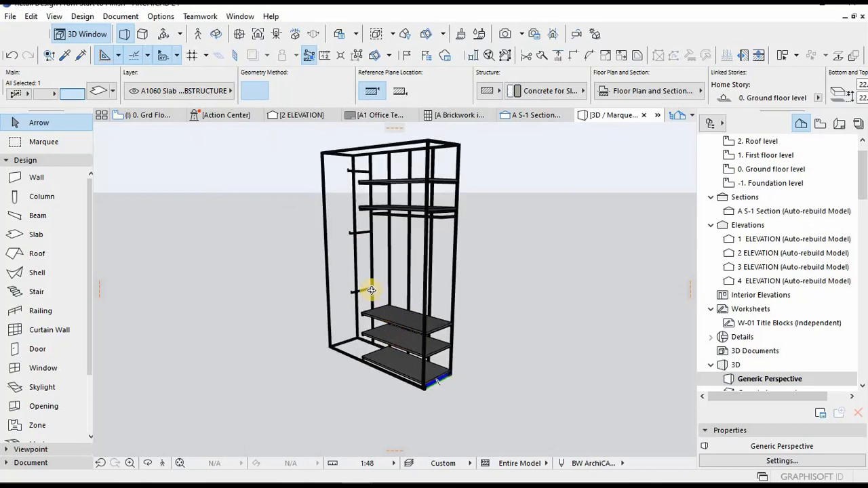
key("o")
left_click_drag(477, 281, 457, 260)
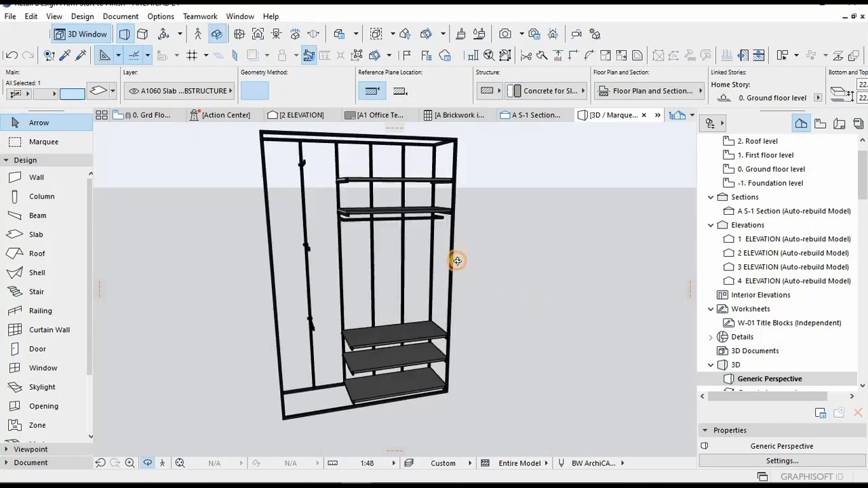
scroll(457, 262, "up", 2)
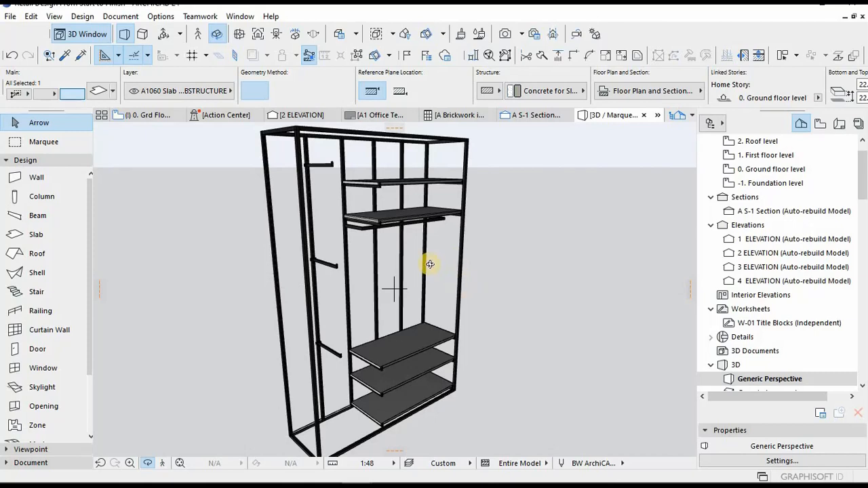
left_click_drag(485, 257, 315, 382)
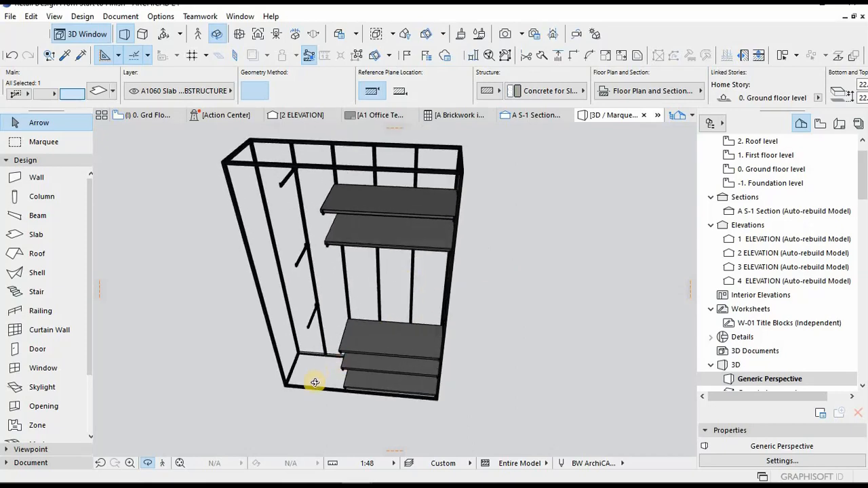
Step: Copy the four base rail slabs vertically to the top of the rack's frame, aligned with the top rails
scroll(289, 394, "up", 3)
left_click(285, 375)
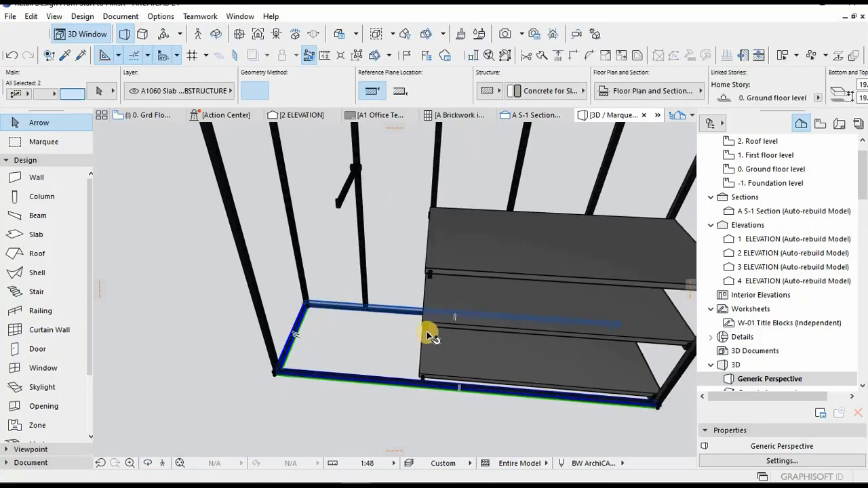
middle_click_drag(355, 321, 222, 298)
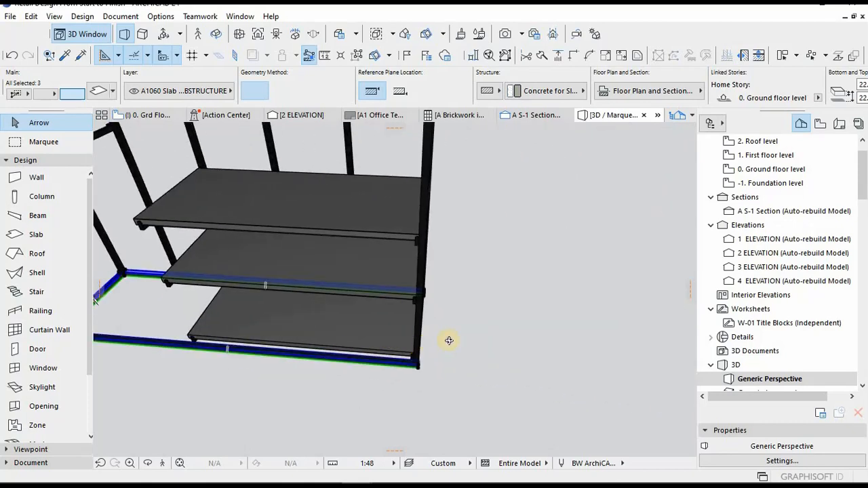
middle_click_drag(416, 334, 407, 359, "shift")
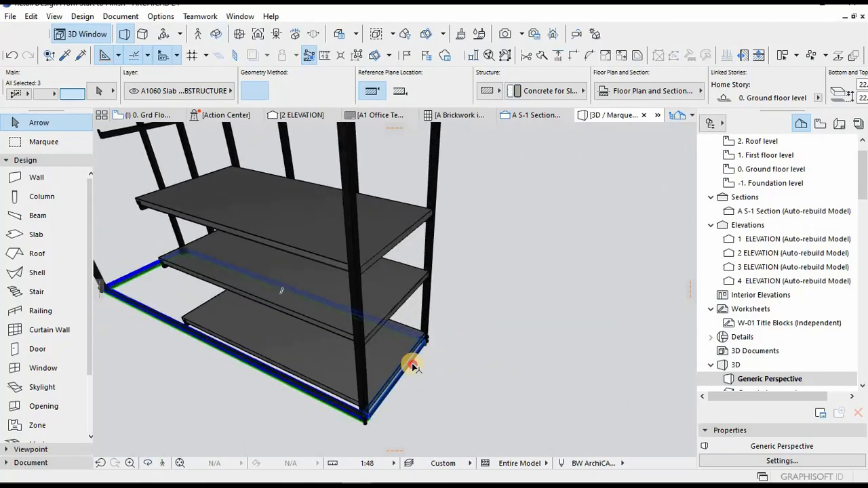
left_click(429, 368, "shift")
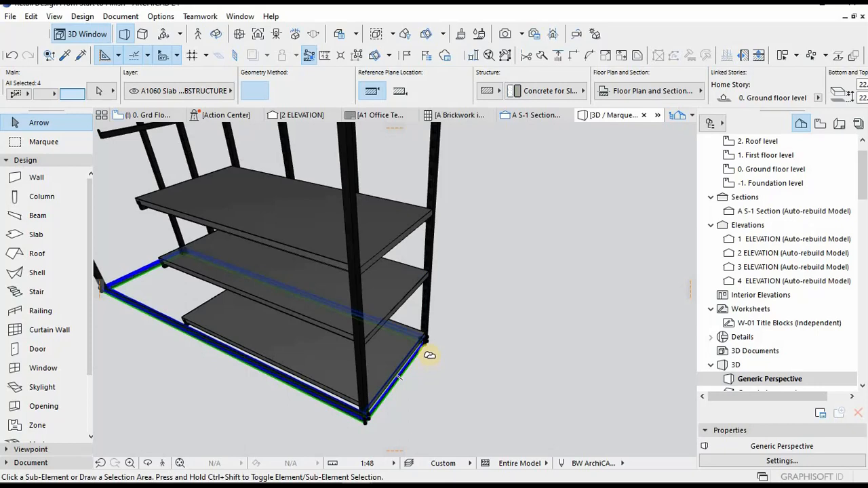
key("ctrl+shift+d")
left_click(431, 298)
scroll(432, 296, "down", 5)
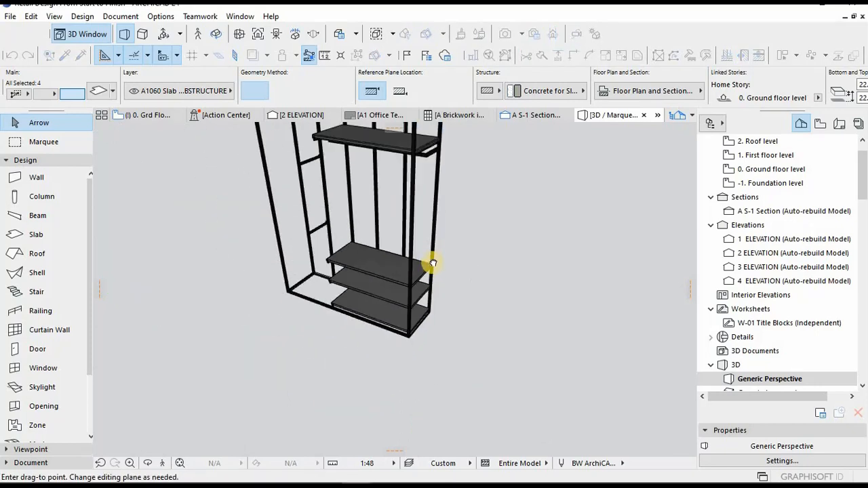
middle_click_drag(432, 265, 425, 387)
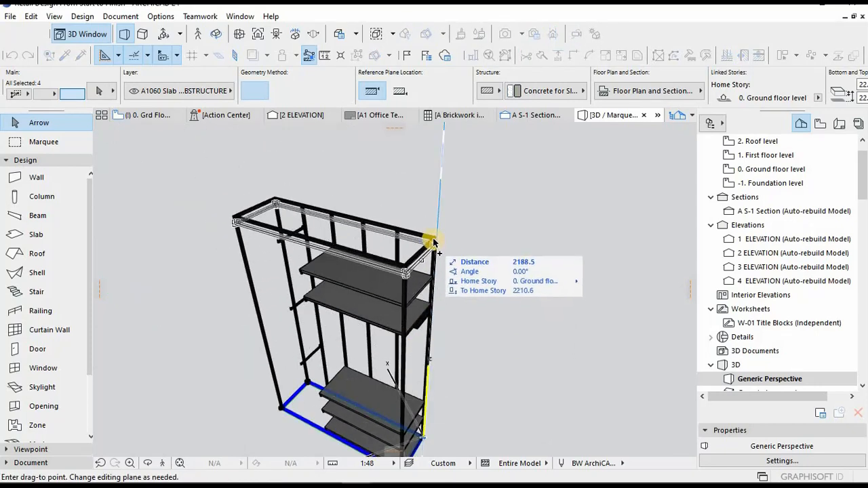
scroll(432, 244, "up", 5)
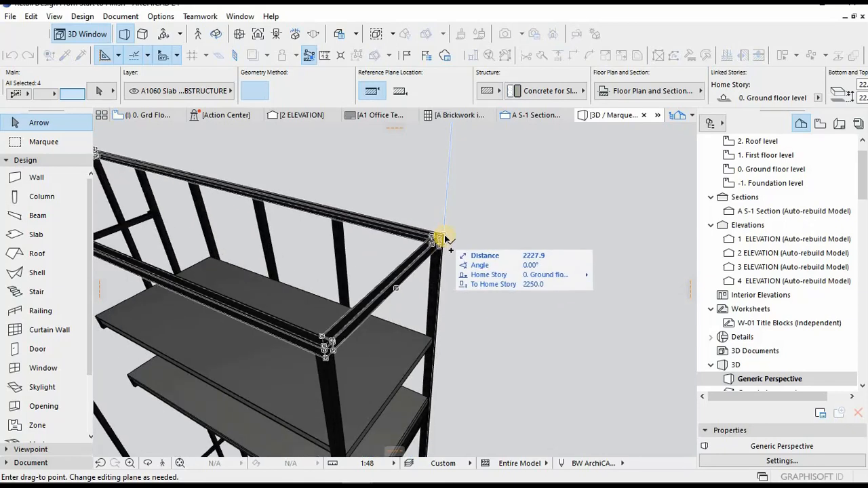
left_click(442, 237)
scroll(434, 278, "down", 5)
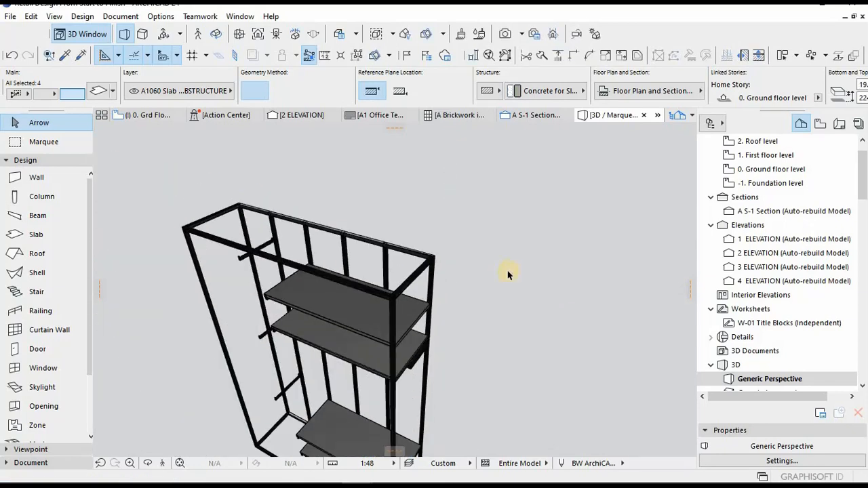
Step: Inspect the rack's side hanging arms, slotted uprights and shelf edges, and the overall frame with its new top rails
scroll(509, 271, "up", 2)
middle_click_drag(458, 254, 341, 274, "shift")
scroll(370, 238, "up", 5)
middle_click_drag(377, 249, 274, 235, "shift")
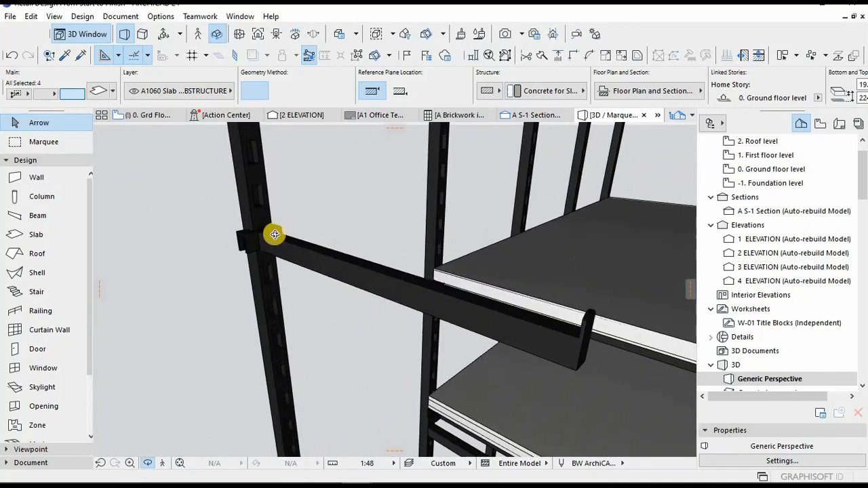
left_click_drag(536, 330, 492, 289)
scroll(432, 319, "down", 5)
left_click_drag(468, 218, 385, 219)
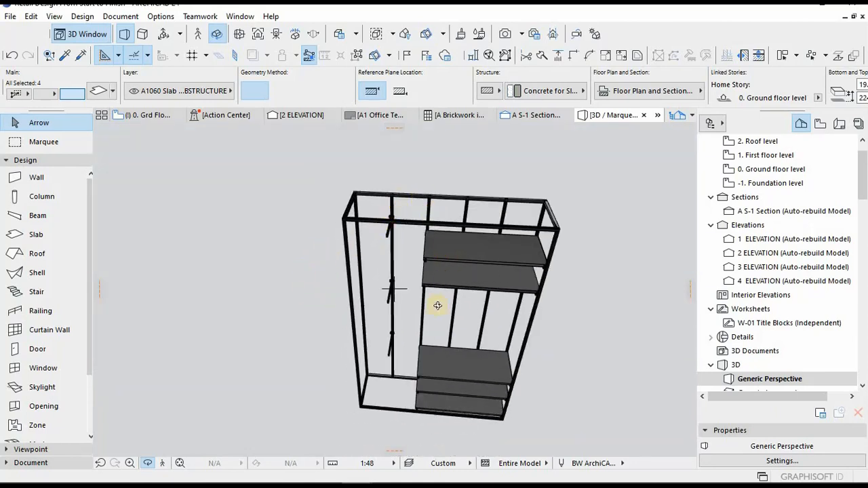
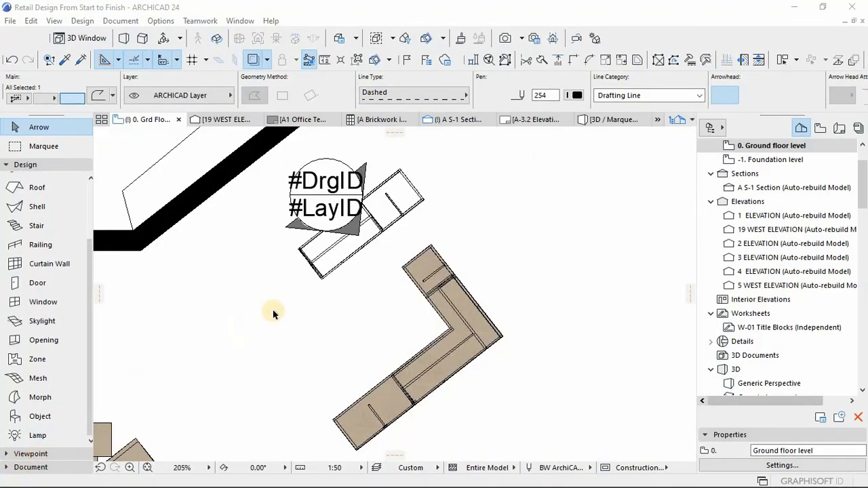
Step: Start an angled marquee outline around the unfilled slanted rack on the ground floor plan
scroll(271, 319, "up", 1)
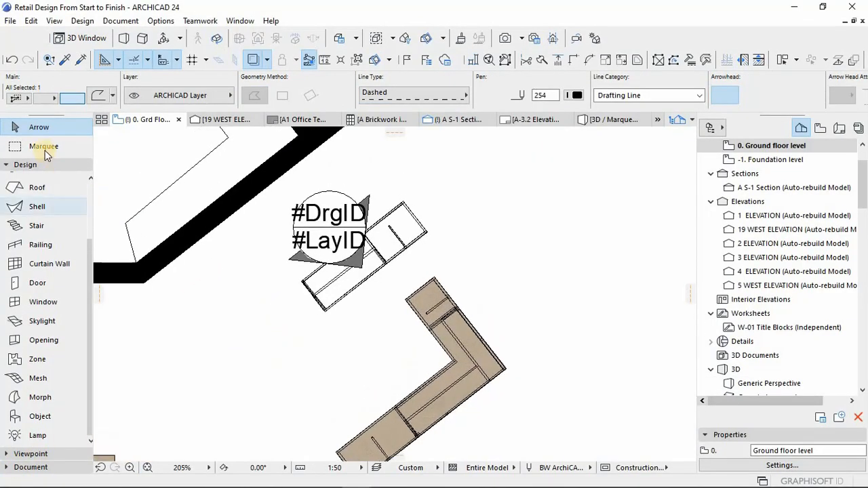
left_click(134, 166)
key("m")
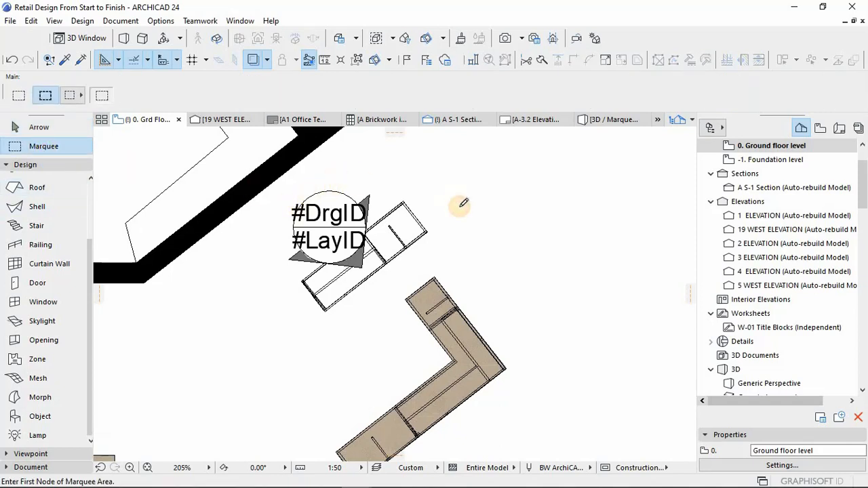
left_click(336, 176)
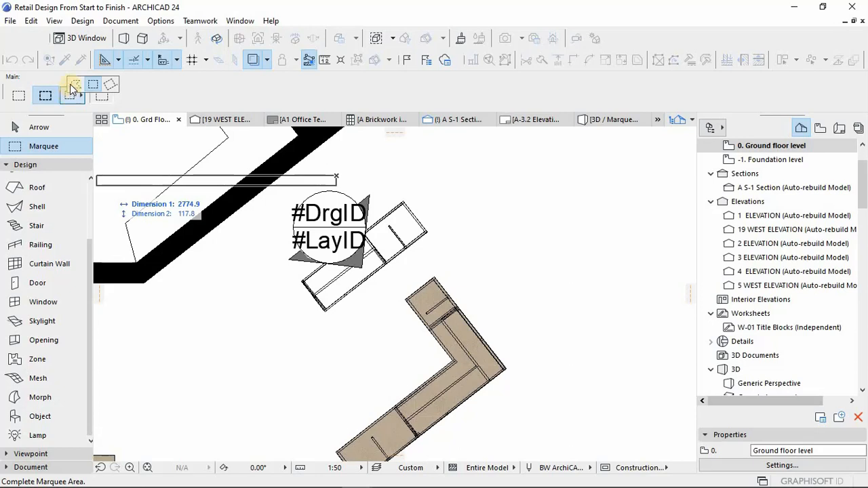
left_click(110, 84)
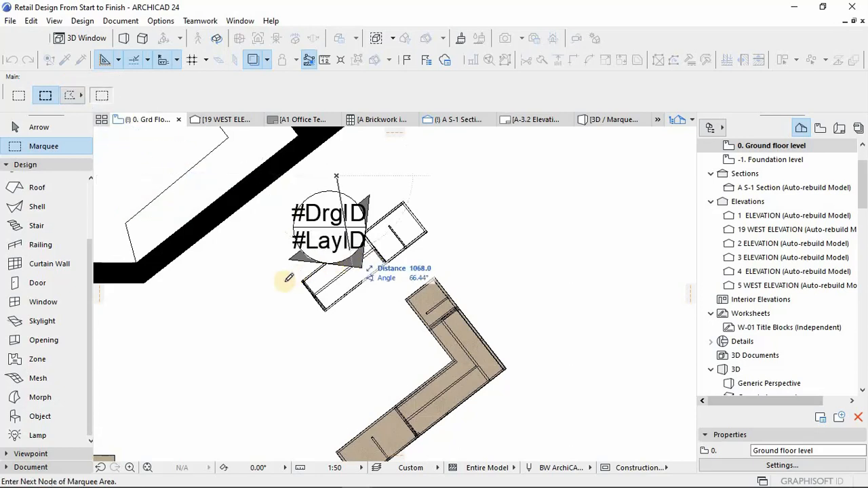
Step: Enclose the outlined corner shelving unit on the floor plan with a polygonal marquee and display only that area in 3D
left_click(345, 321)
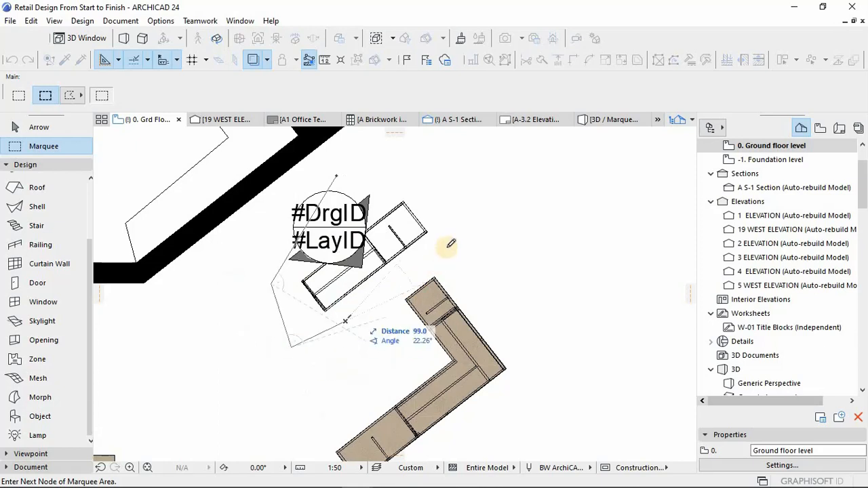
left_click(472, 220)
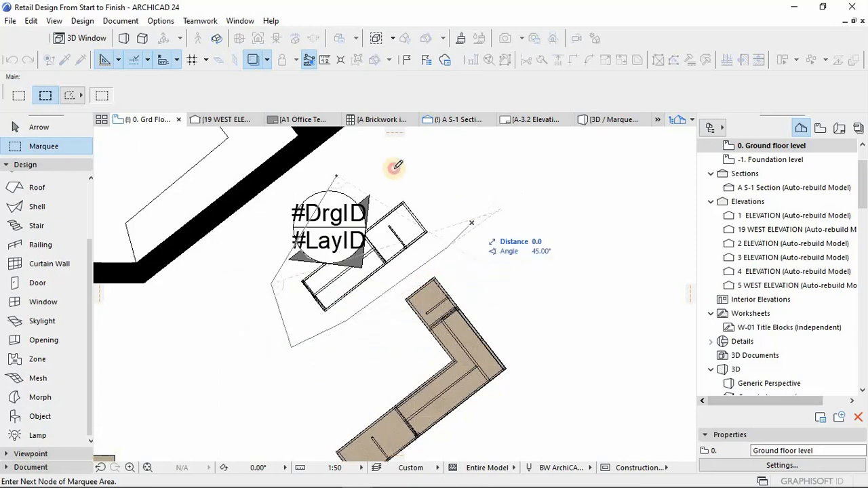
left_click(334, 176)
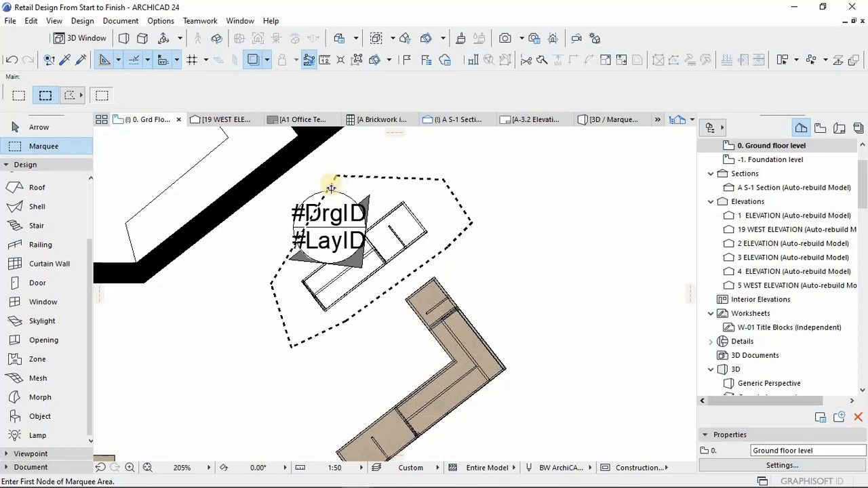
key("F3")
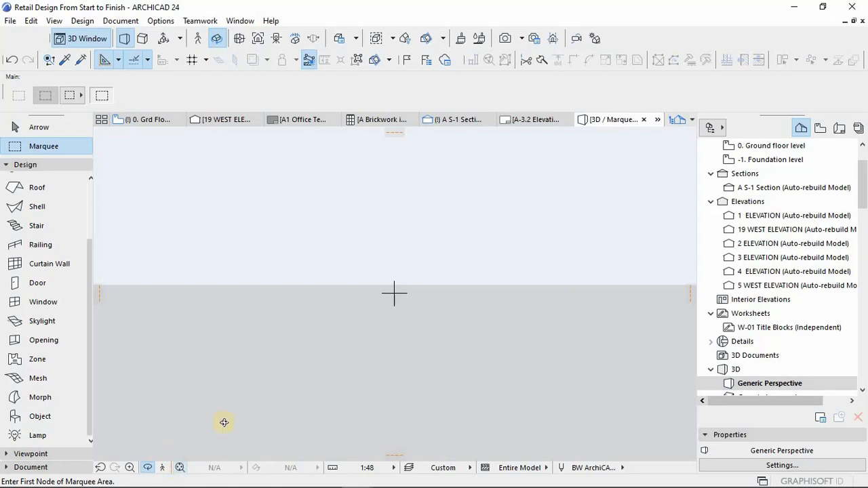
key("Escape")
key("Escape")
key("o")
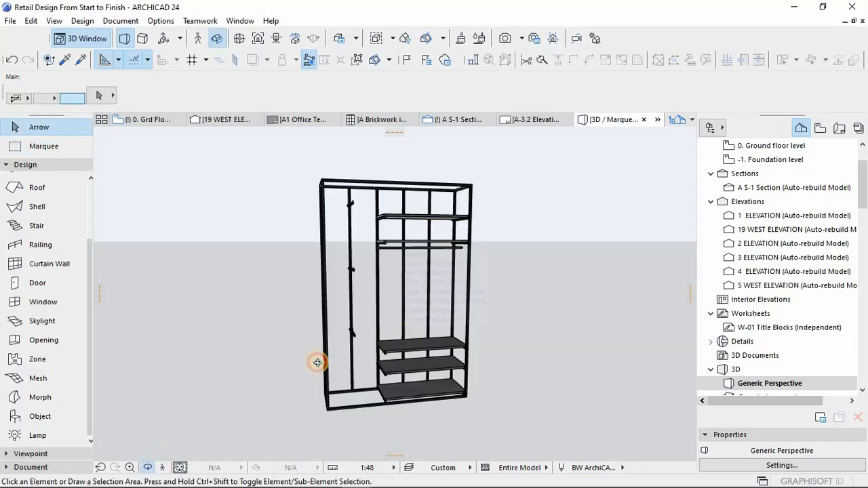
Step: Examine the shelving unit's posts, base rails and lower shelves from several angles, picking individual elements to identify them
left_click_drag(318, 362, 439, 362)
left_click(440, 362)
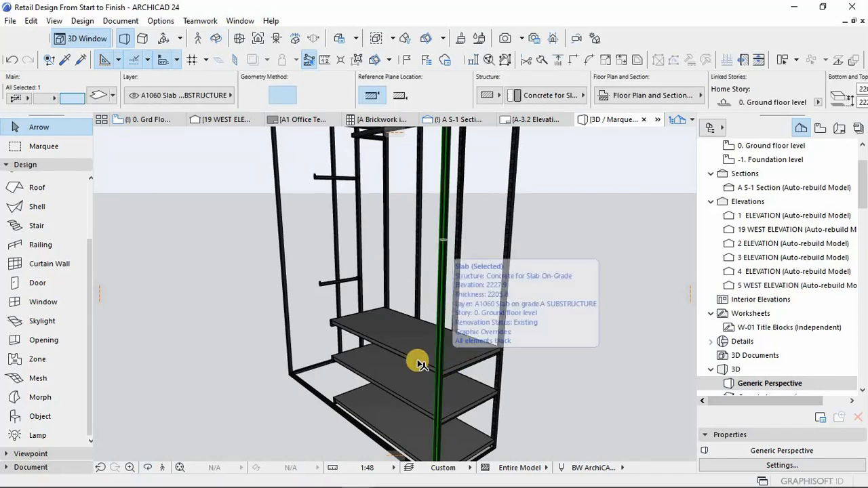
left_click_drag(367, 347, 405, 309)
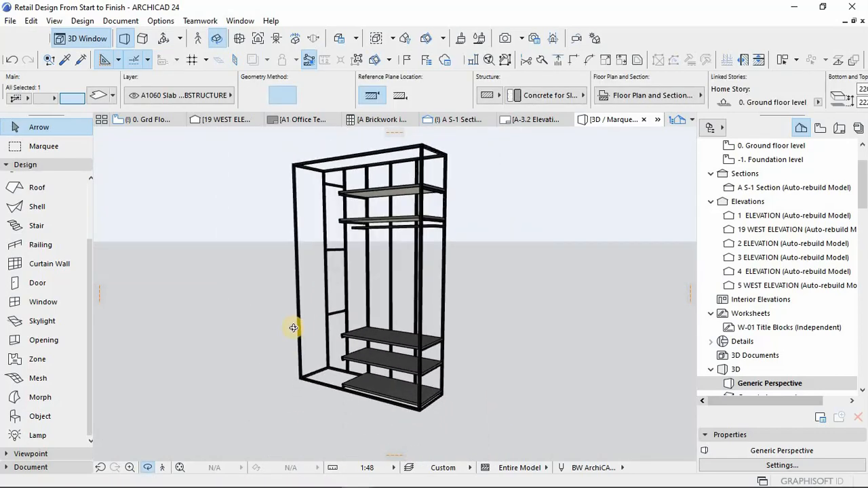
scroll(402, 272, "up", 5)
left_click(406, 272)
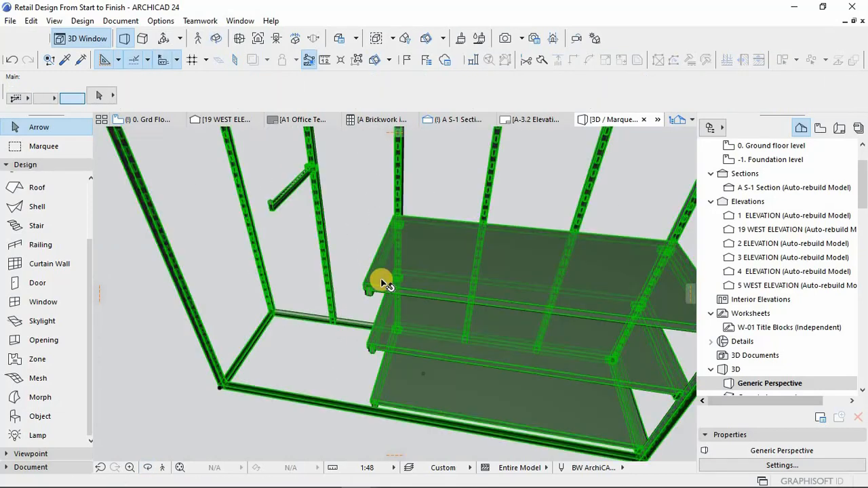
key("Escape")
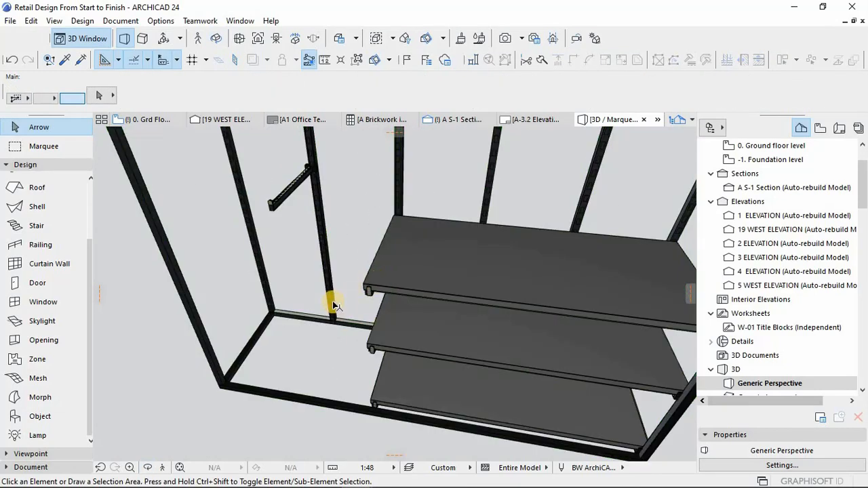
left_click(342, 323)
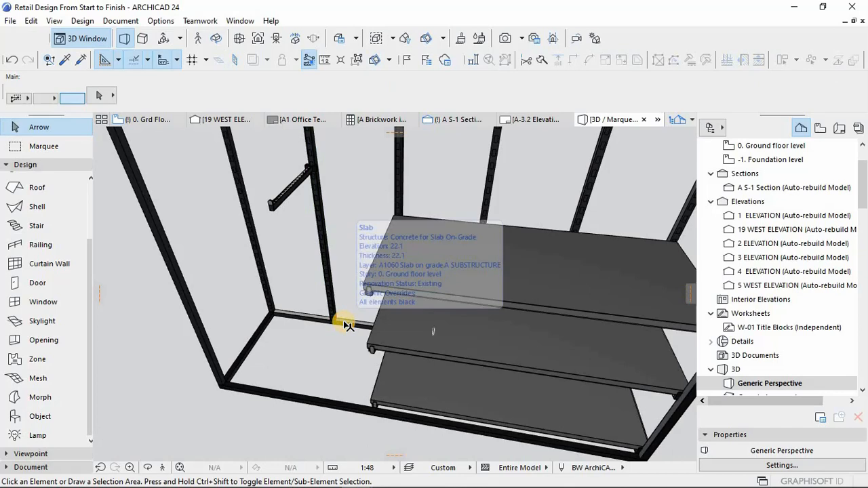
key("Escape")
left_click(335, 406)
key("Escape")
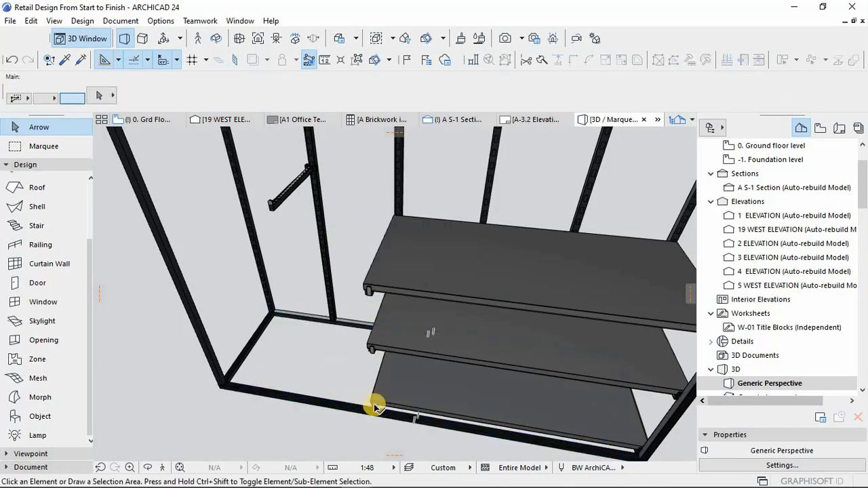
Step: Select the whole TO MODEL 1 object to check its layer, clear the selection and inspect the unit from above
middle_click_drag(471, 344, 520, 363, "shift")
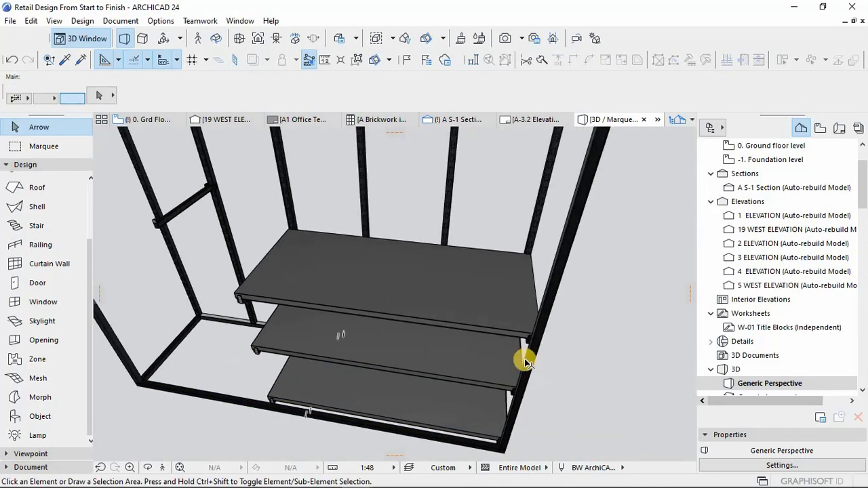
left_click(527, 359)
key("Escape")
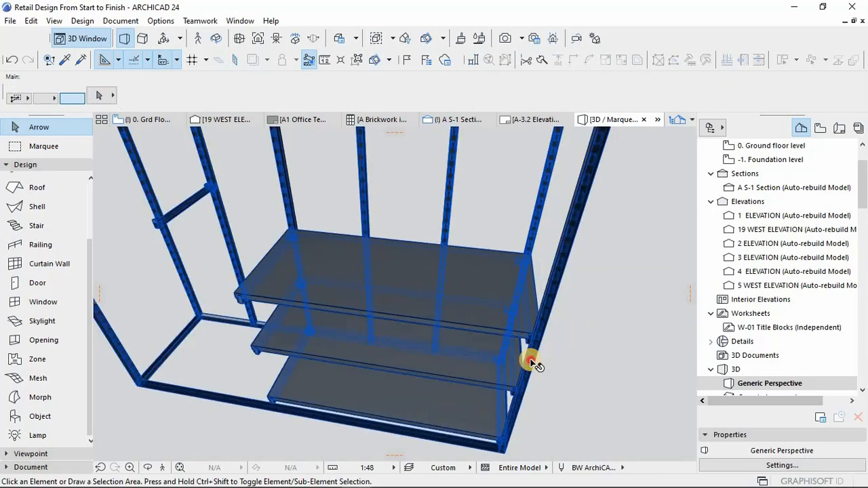
left_click(528, 359)
middle_click_drag(380, 350, 420, 325, "shift")
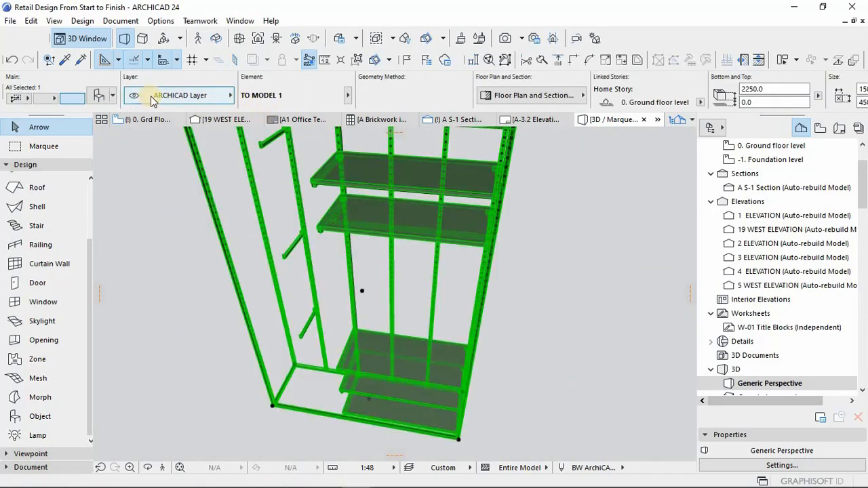
key("Escape")
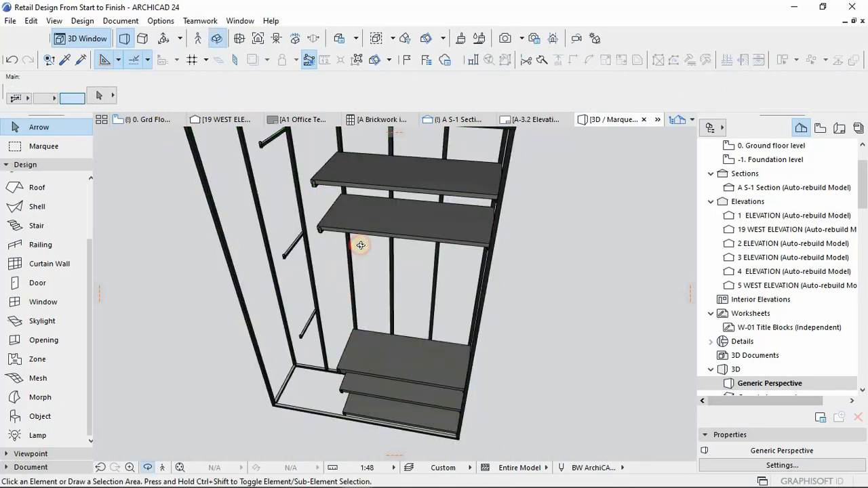
middle_click_drag(360, 245, 216, 314, "shift")
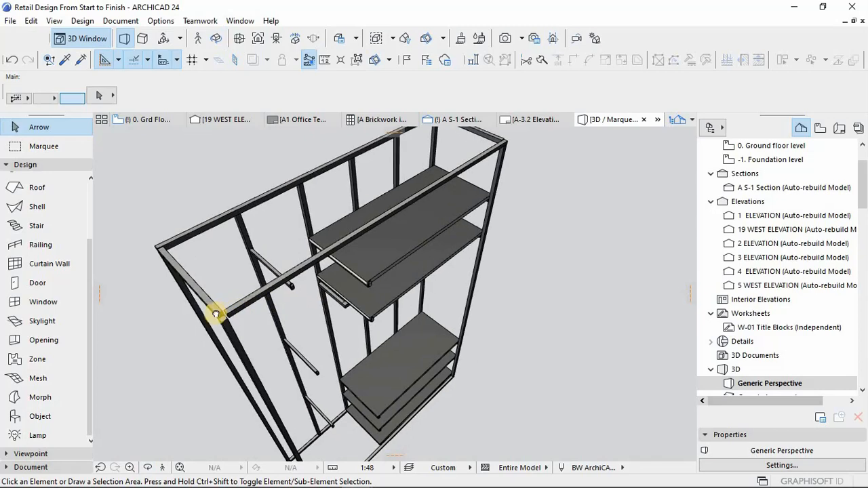
Step: Offset the end edge of the long front top rail slab so it covers the open corner above the post
scroll(308, 307, "up", 2)
middle_click_drag(326, 314, 400, 280)
scroll(367, 339, "up", 3)
left_click(400, 276)
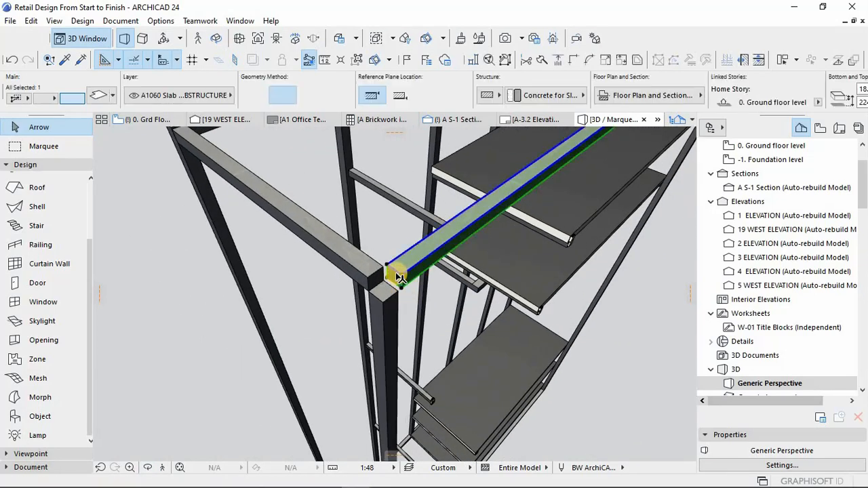
left_click(385, 277)
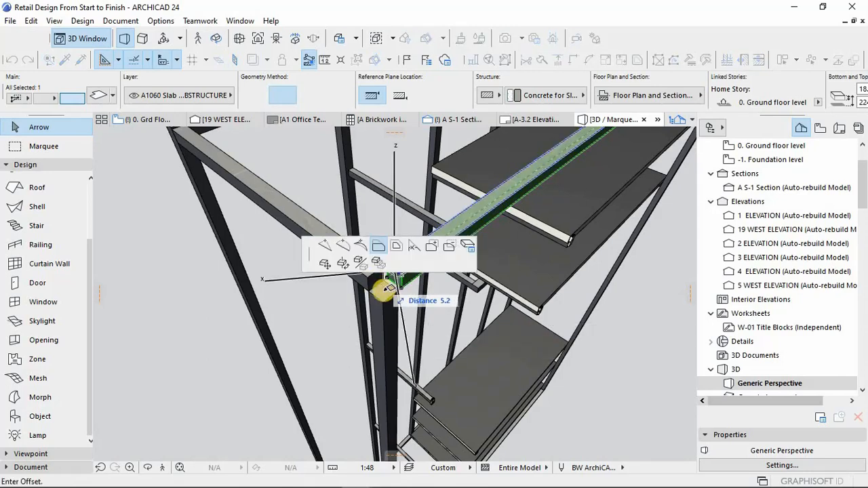
middle_click_drag(392, 297, 432, 321)
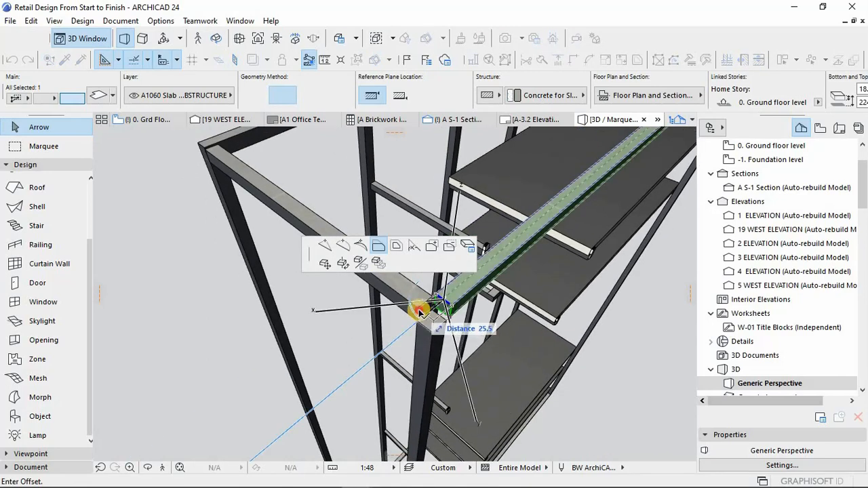
left_click(434, 319)
key("Escape")
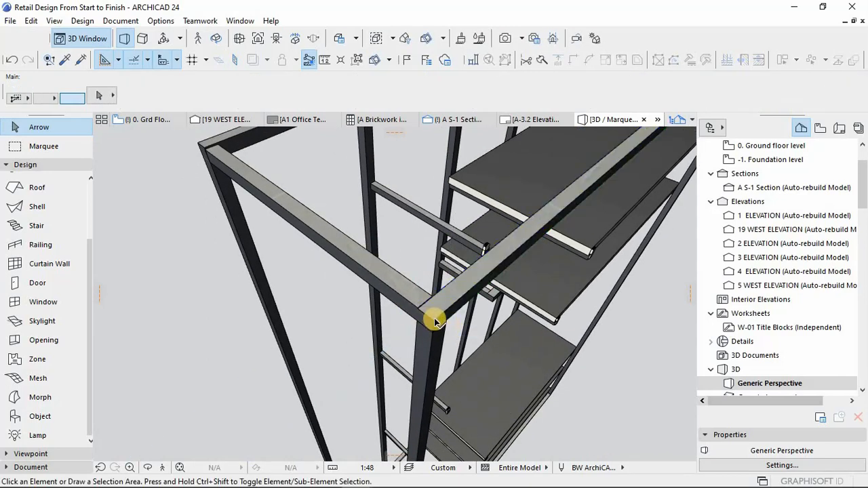
Step: Move the front top rail slab up until its top face is flush with the adjoining short side rail
middle_click_drag(430, 327, 393, 281, "shift")
left_click(385, 274)
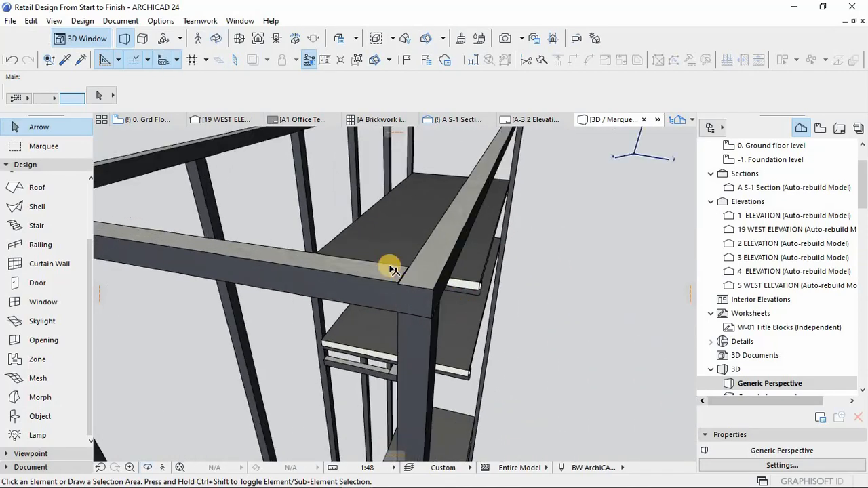
scroll(399, 278, "up", 4)
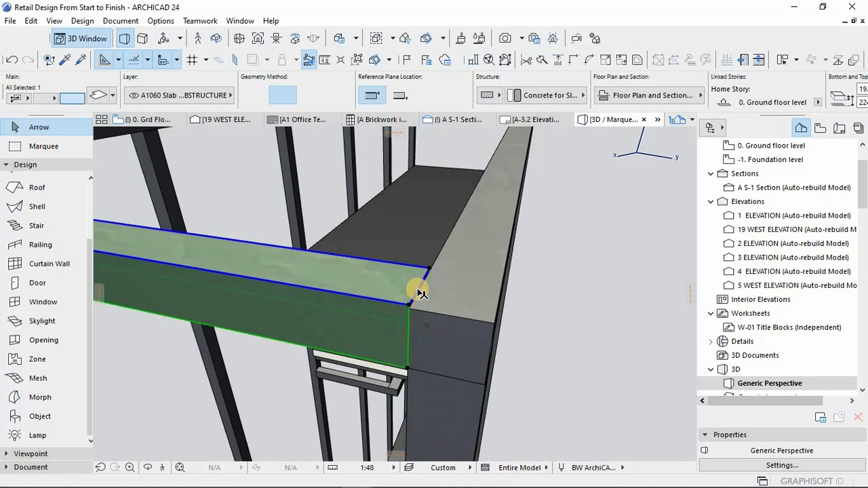
scroll(418, 291, "up", 5)
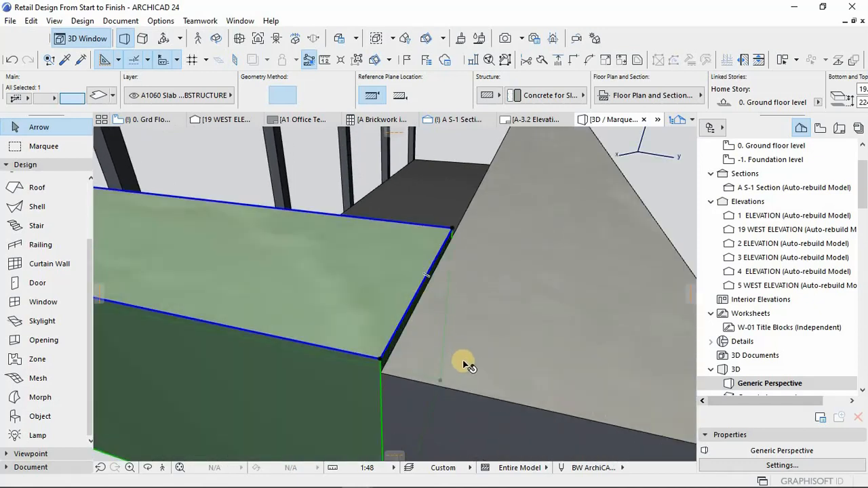
key("Escape")
left_click(388, 378)
key("ctrl+d")
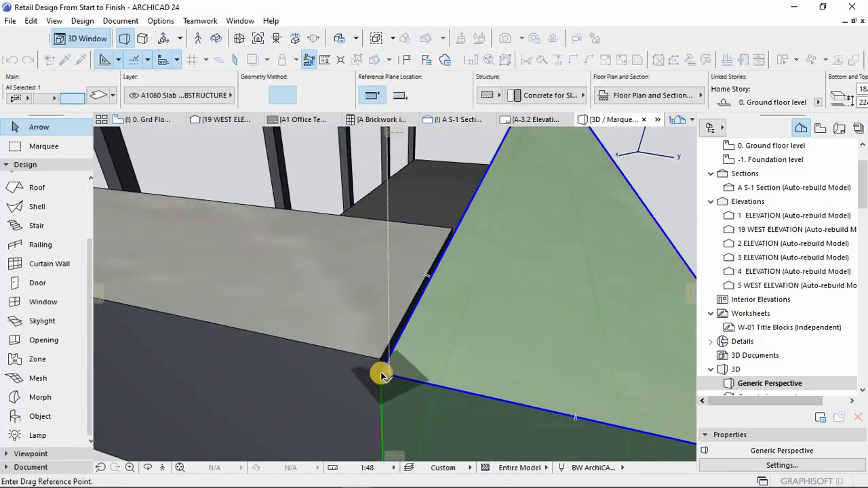
left_click(382, 360)
left_click(435, 286)
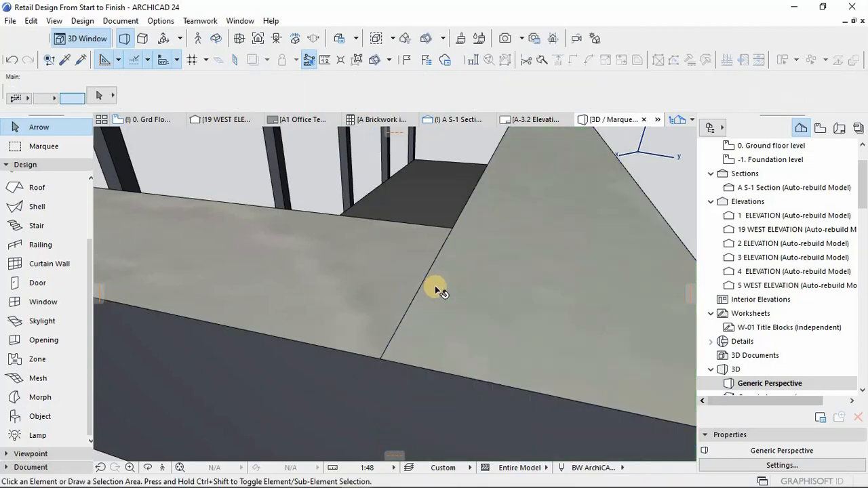
Step: Stretch the corner post slab under this joint vertically to the underside of the raised front top rail
mouse_move(452, 370)
middle_mouse_down("shift")
mouse_move(452, 353)
mouse_move(366, 248)
mouse_move(452, 384)
middle_mouse_up("shift")
left_click(465, 372)
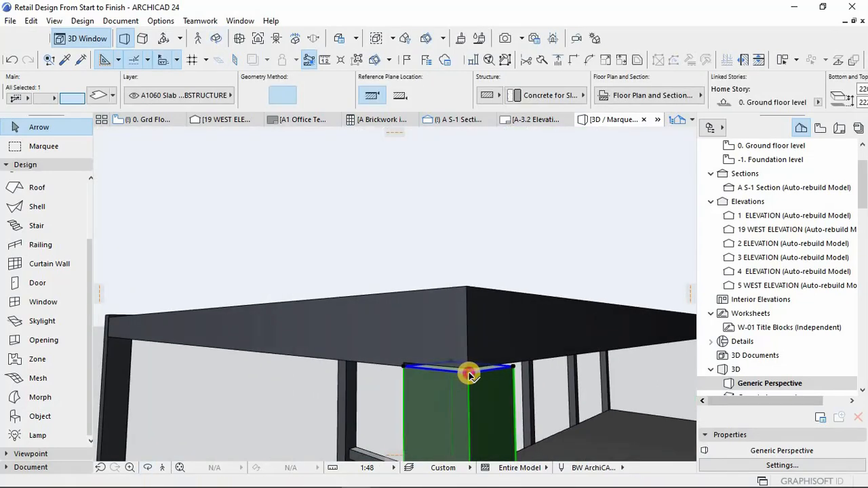
left_click(464, 366)
left_click(467, 372)
left_click(468, 373)
left_click(466, 369)
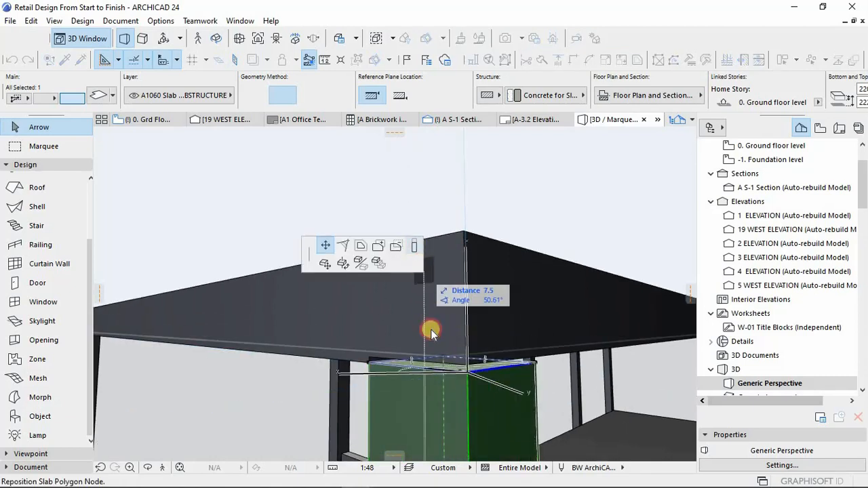
left_click(463, 365)
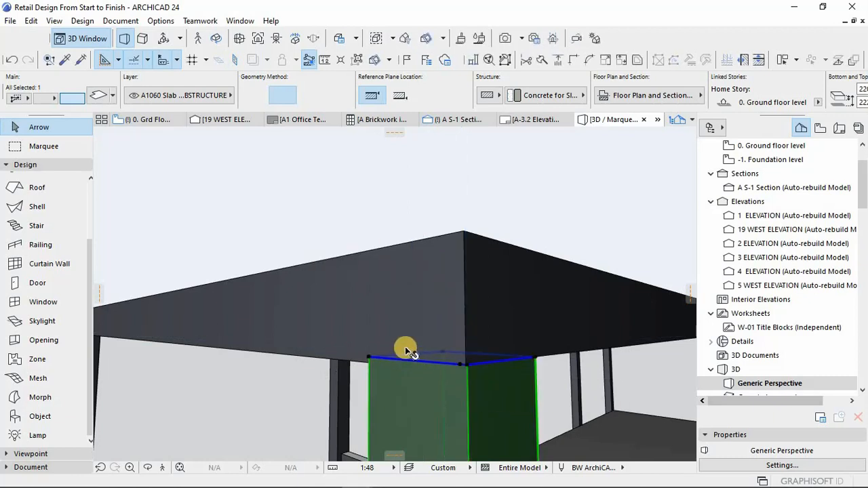
key("Escape")
Step: Stretch the post slab at the opposite front corner vertically to the underside of the front top rail
middle_click_drag(461, 337, 491, 331, "shift")
scroll(467, 352, "up", 6)
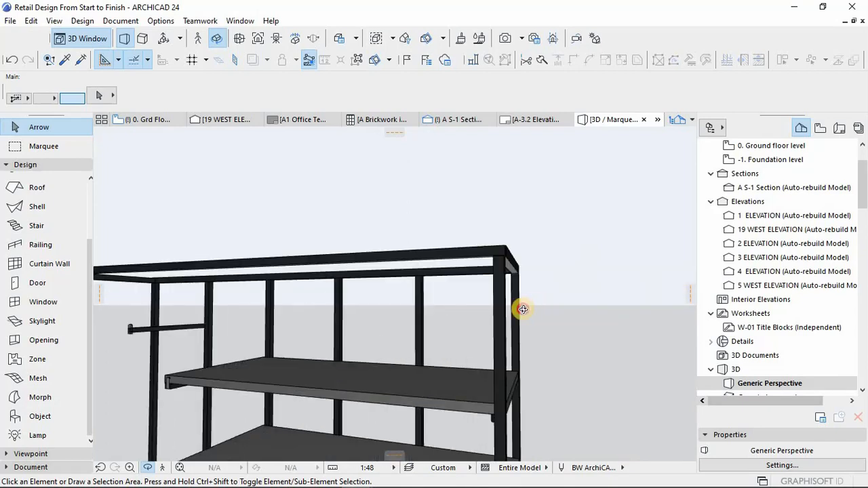
scroll(303, 332, "up", 5)
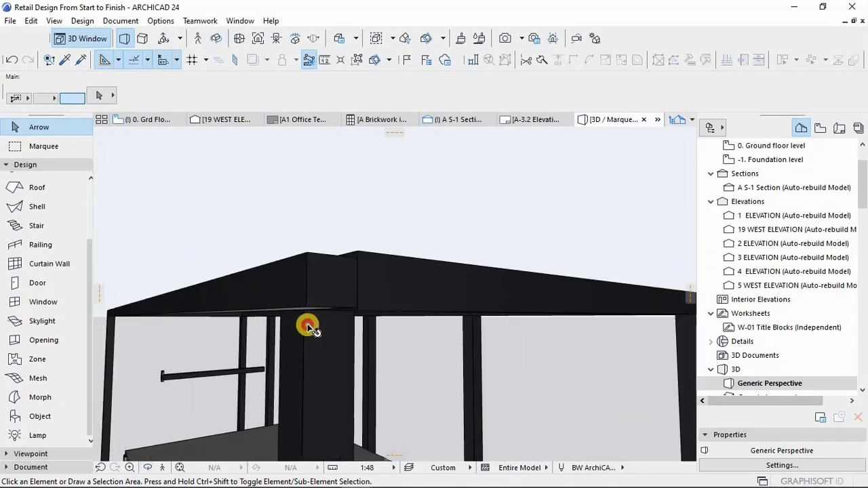
left_click(304, 311)
left_click(305, 305)
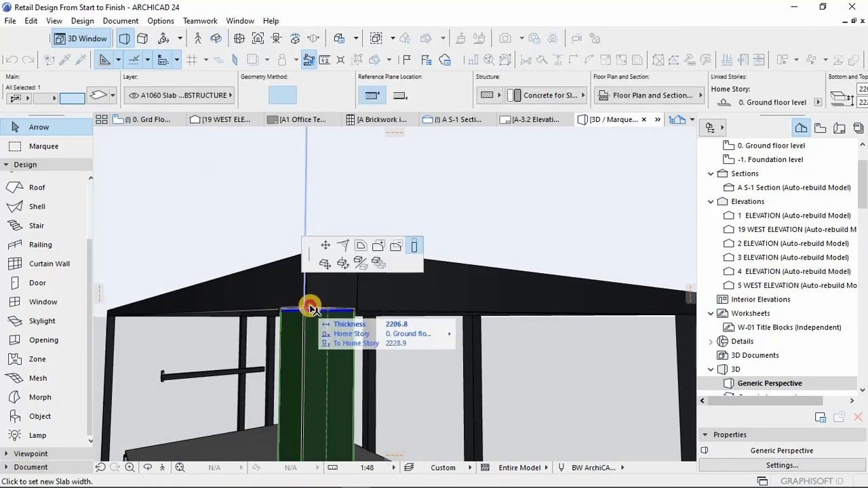
left_click(360, 301)
key("Escape")
middle_click_drag(351, 300, 367, 274, "shift")
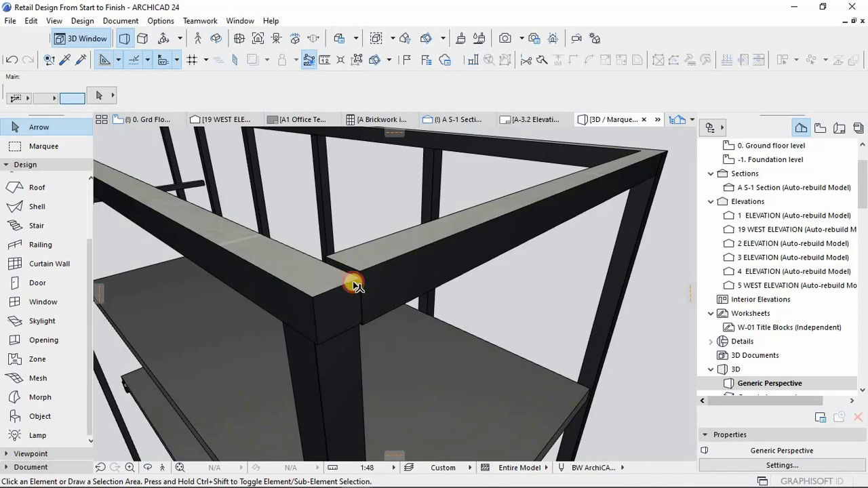
left_click(355, 284)
left_click(362, 271)
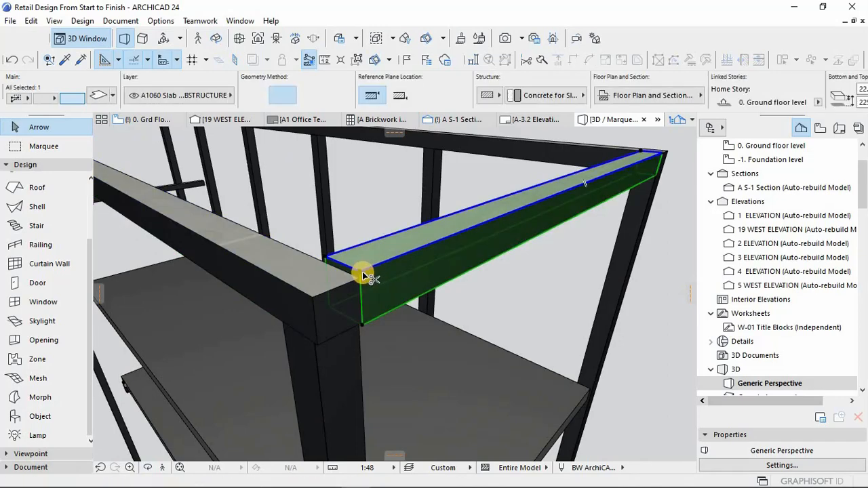
key("ctrl+d")
left_click(361, 281)
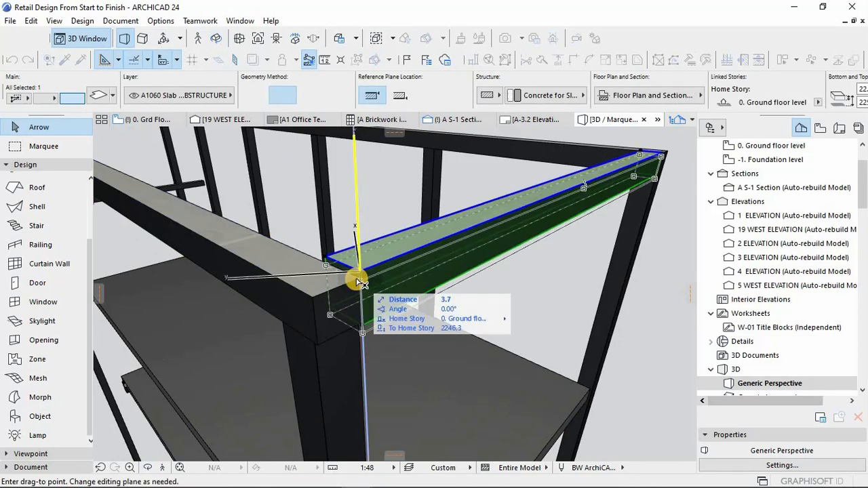
key("Escape")
key("Escape")
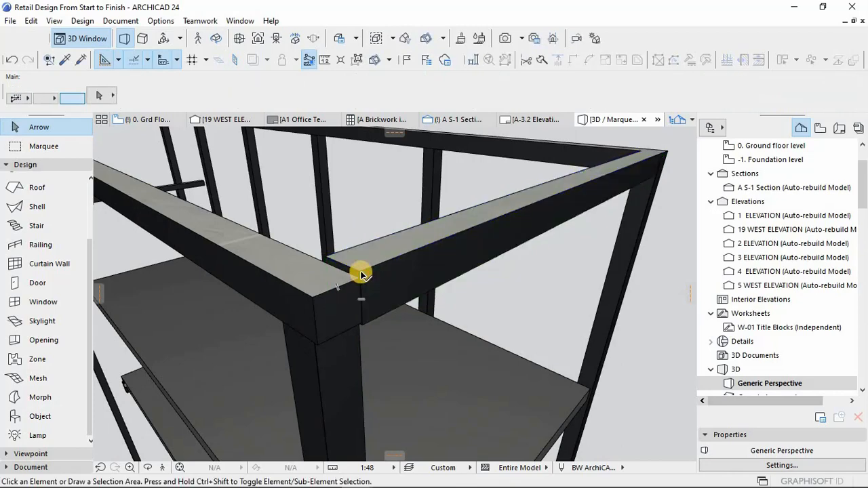
Step: Move the short side top rail slab down until its top face is flush with the adjoining long front top rail
left_click(361, 275)
scroll(362, 273, "up", 2)
key("ctrl+d")
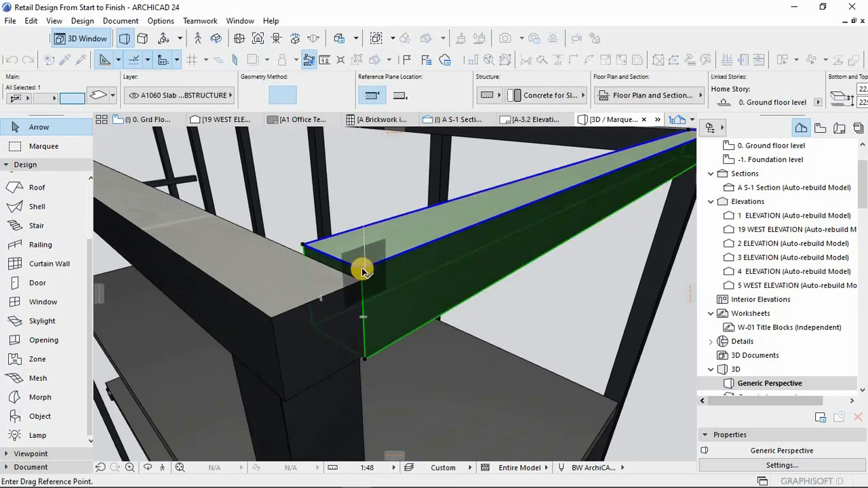
left_click(362, 282)
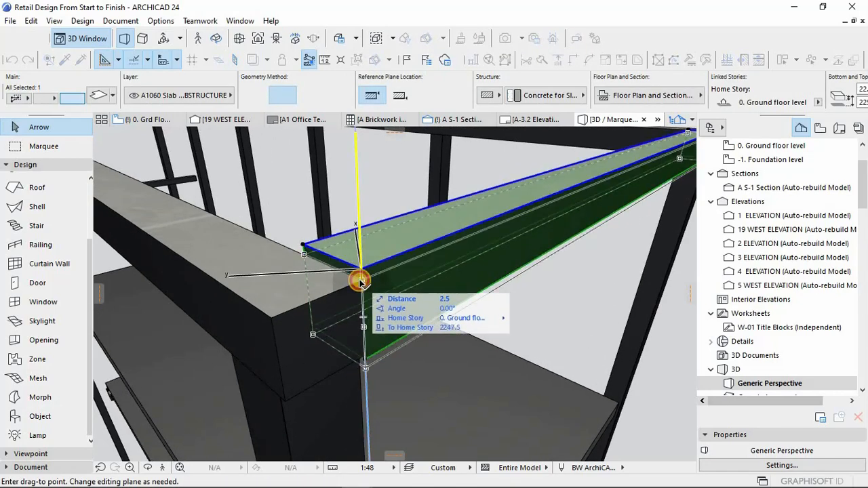
key("Escape")
key("Escape")
scroll(339, 287, "down", 5)
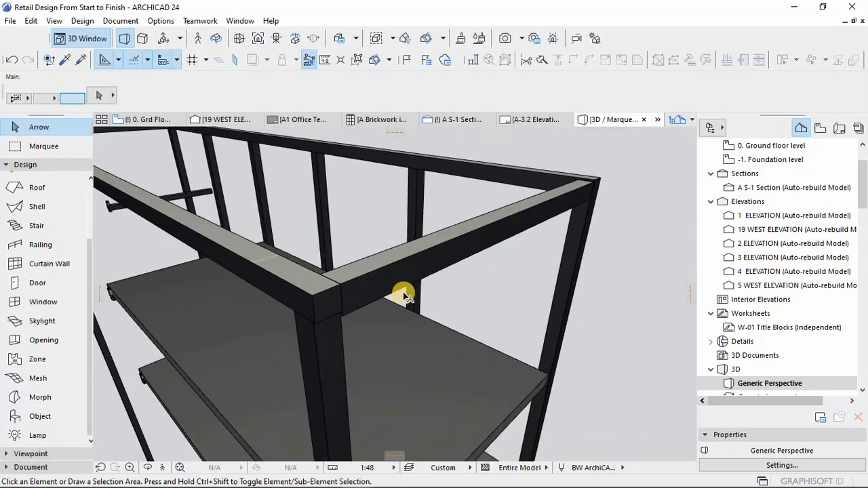
Step: Select all elements of the shelving unit and start saving them as a library object with their top view as its floor plan view
middle_click_drag(490, 293, 550, 255, "shift")
scroll(523, 278, "down", 10)
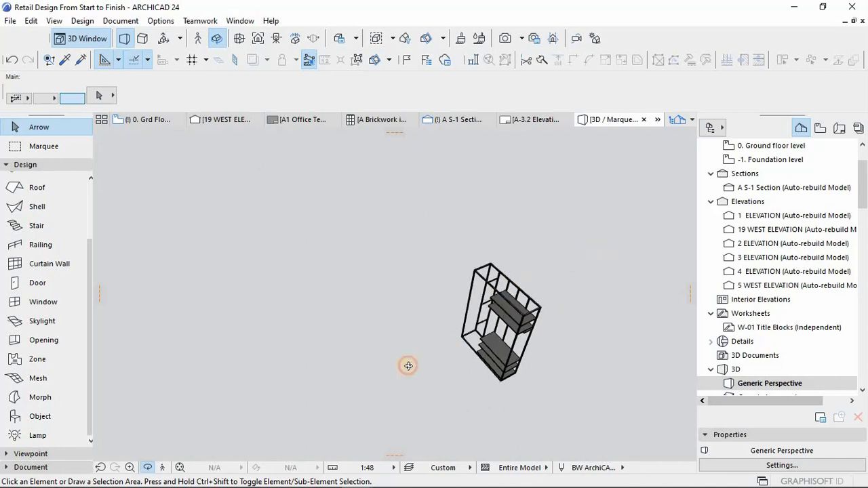
middle_click_drag(408, 366, 575, 319, "shift")
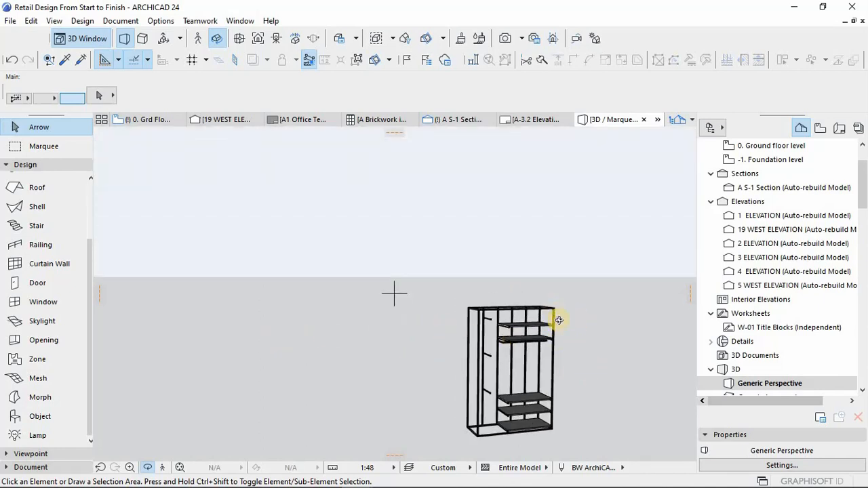
middle_click_drag(559, 319, 514, 367, "shift")
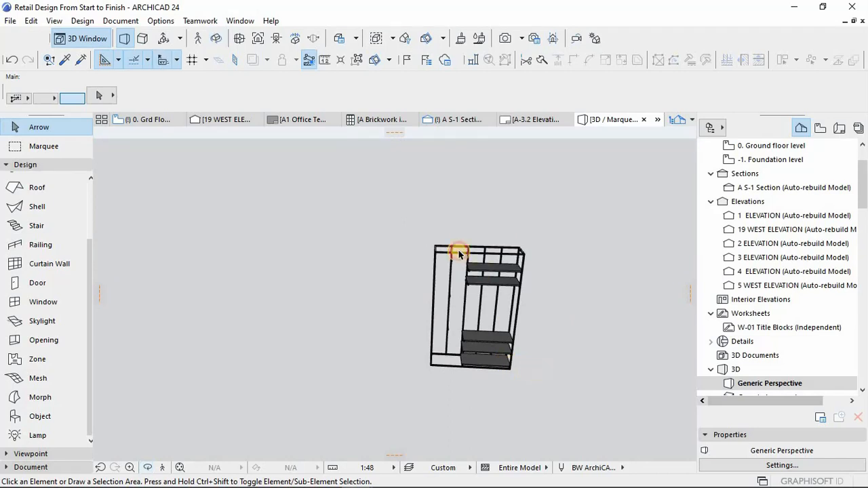
left_click_drag(543, 377, 397, 198)
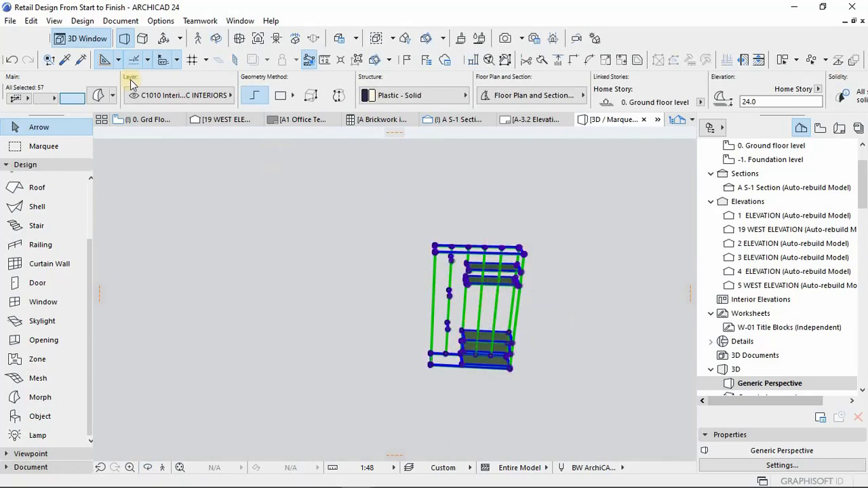
left_click(9, 21)
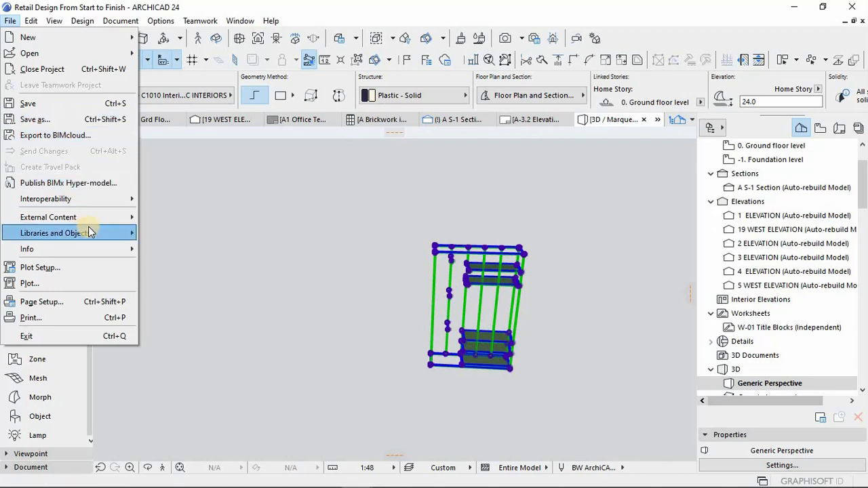
mouse_move(90, 232)
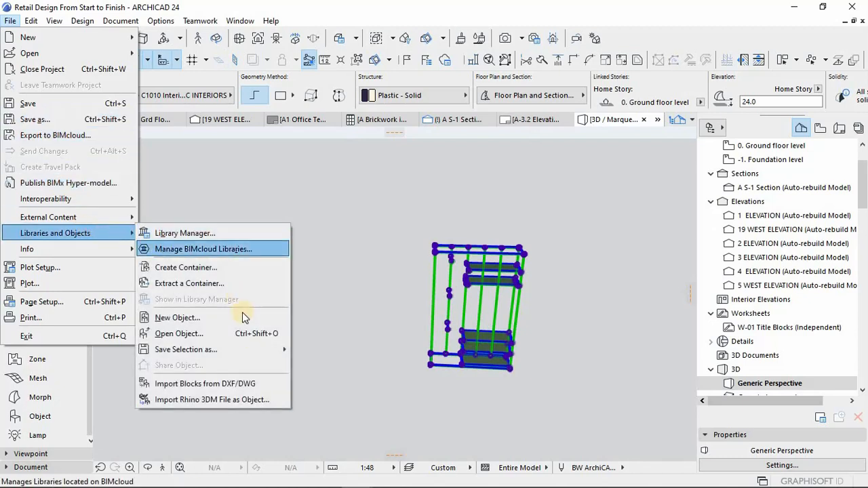
mouse_move(248, 349)
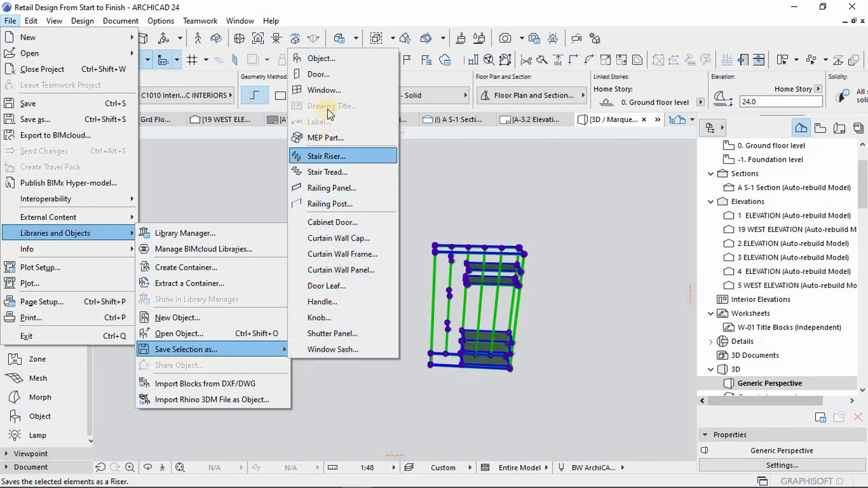
left_click(320, 59)
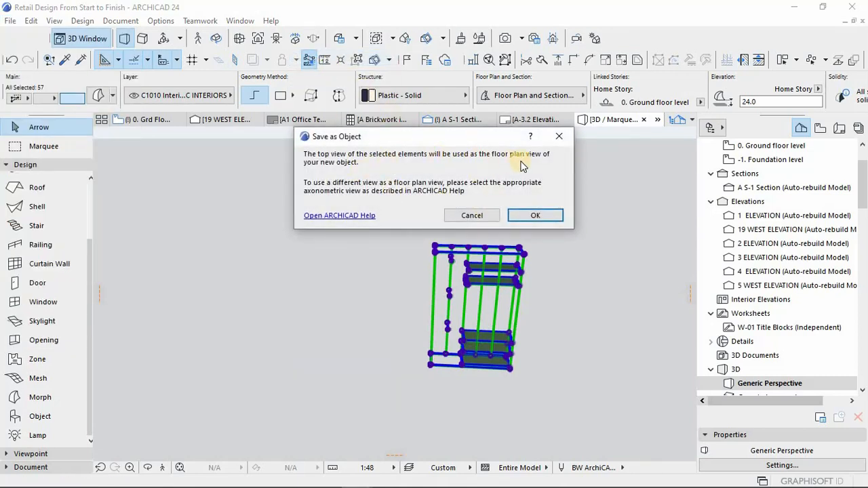
left_click(528, 216)
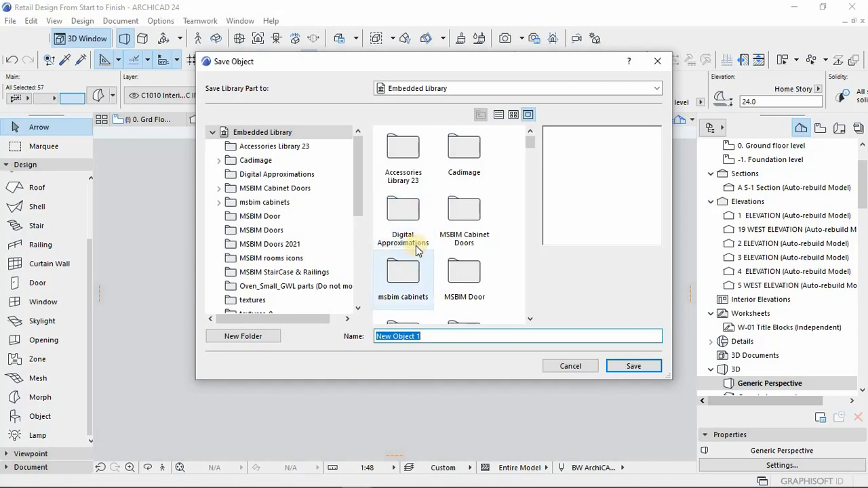
Step: Examine the folders and existing library parts in the Embedded Library down to the end of the list
scroll(425, 263, "down", 1)
scroll(426, 263, "down", 2)
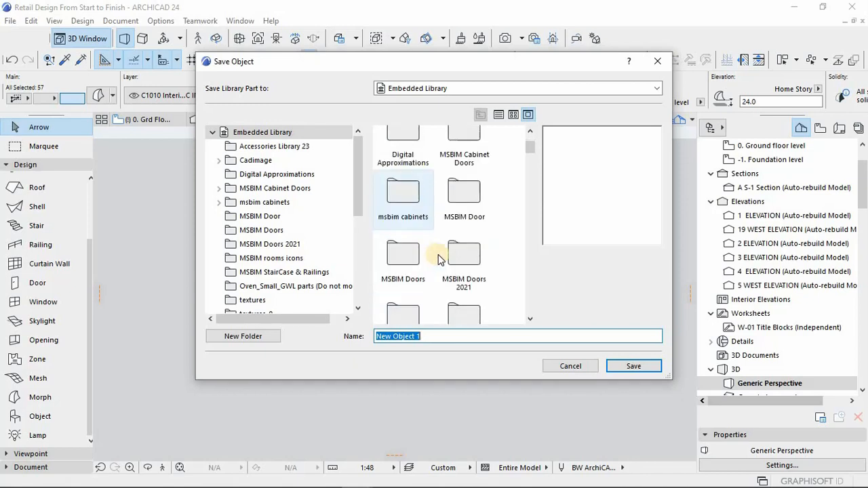
scroll(441, 261, "down", 3)
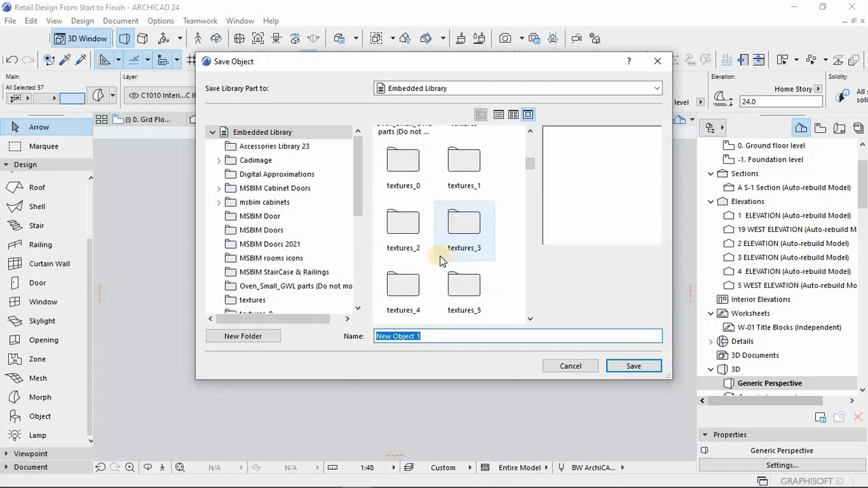
scroll(442, 259, "down", 1)
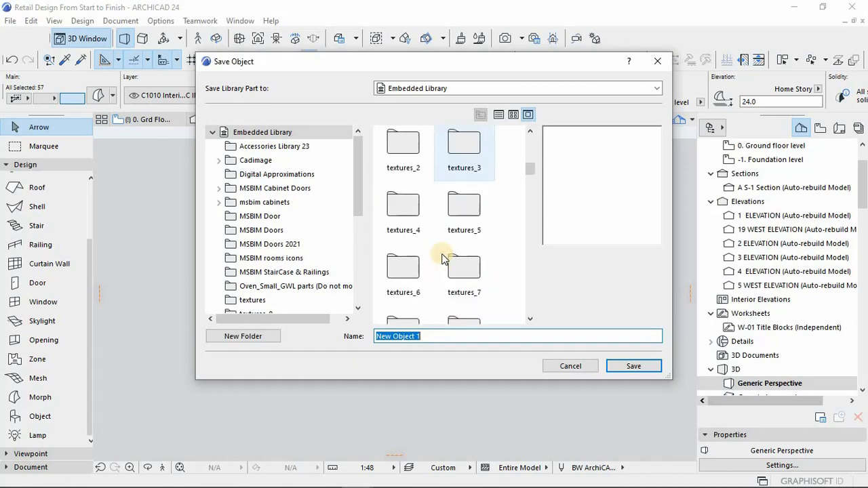
scroll(442, 259, "down", 2)
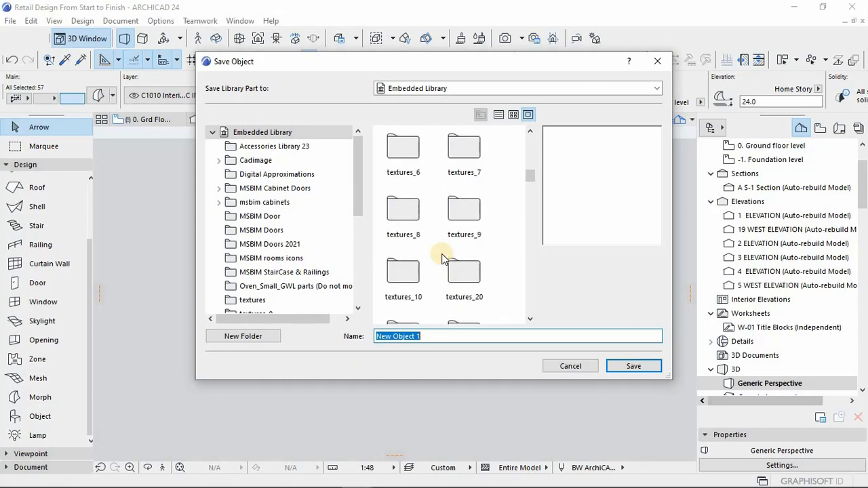
scroll(442, 259, "down", 8)
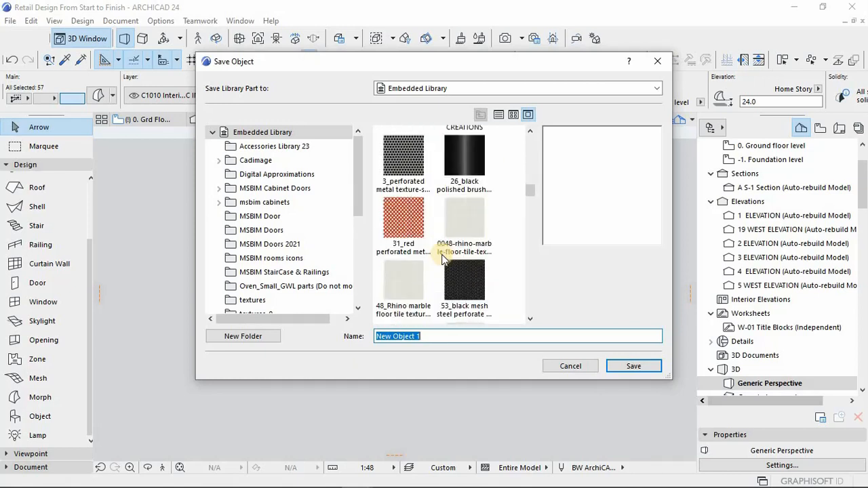
scroll(442, 259, "down", 5)
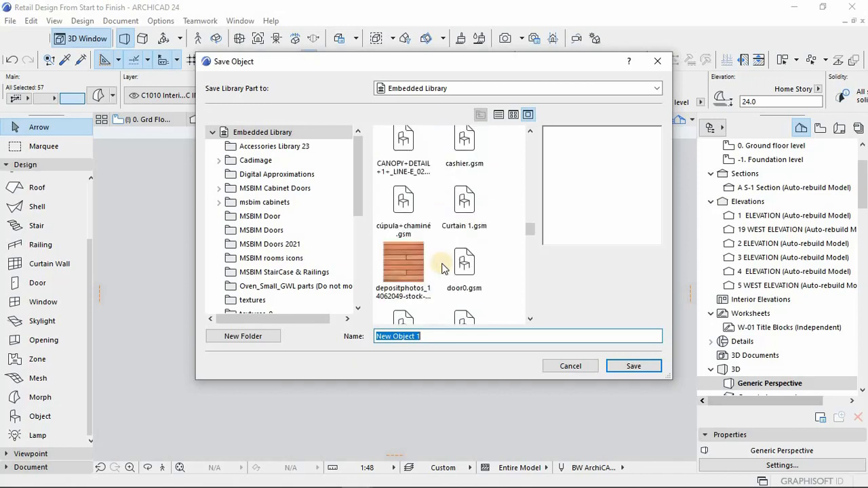
scroll(442, 281, "down", 2)
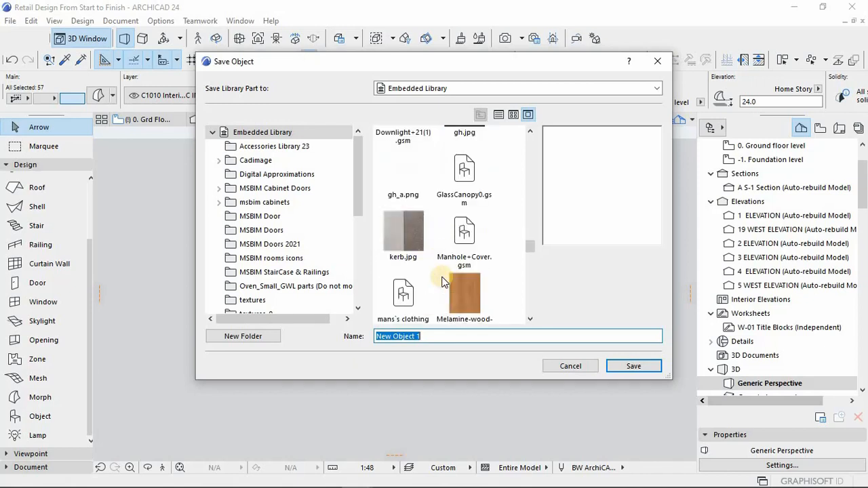
scroll(441, 281, "down", 5)
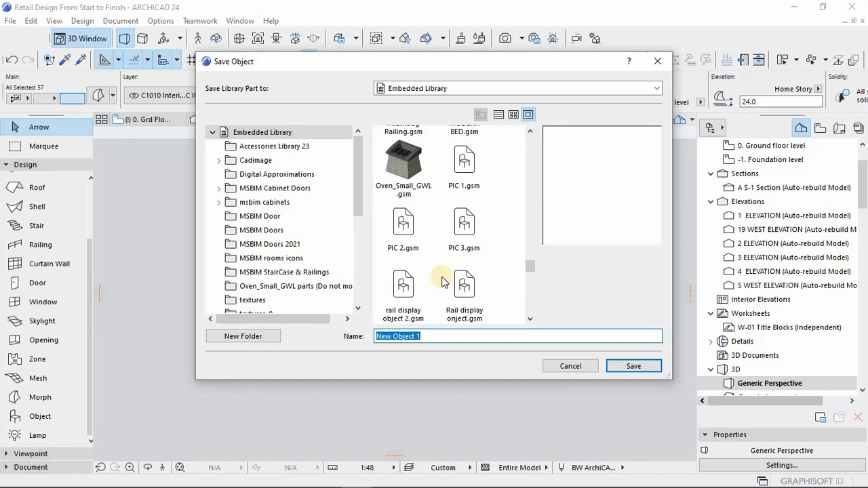
scroll(442, 281, "down", 3)
scroll(442, 280, "down", 5)
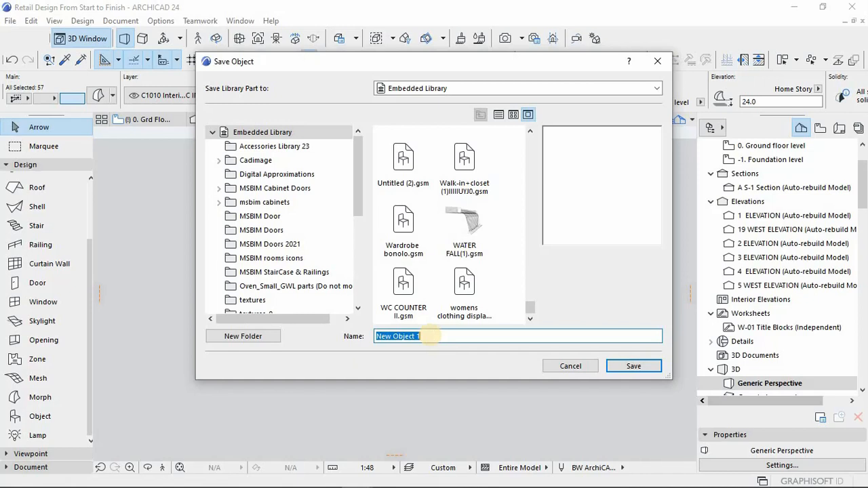
Step: Save the shelving unit in the Embedded Library as "Aisle Object 1" and accept its basic surface, line, pen and material settings
type("Aisl")
left_click(625, 371)
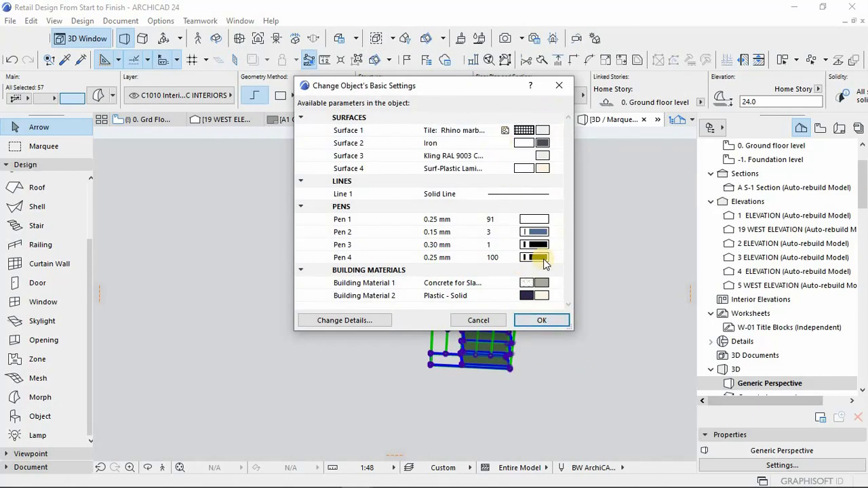
left_click(542, 131)
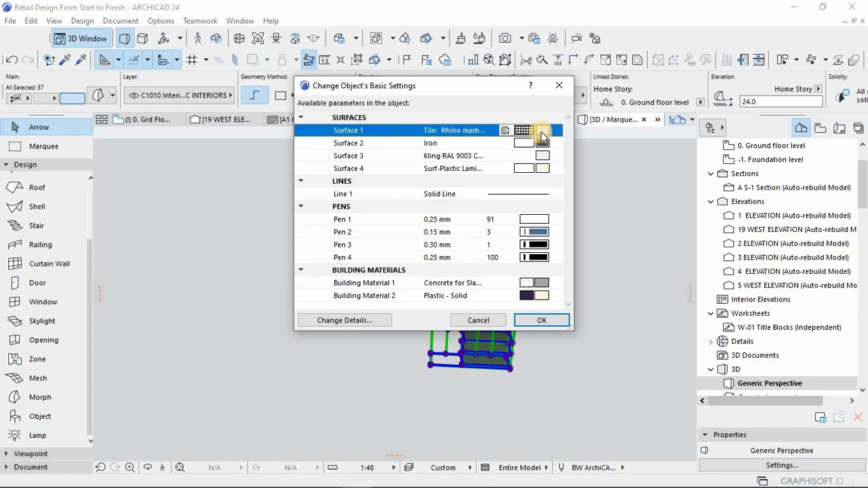
key("Escape")
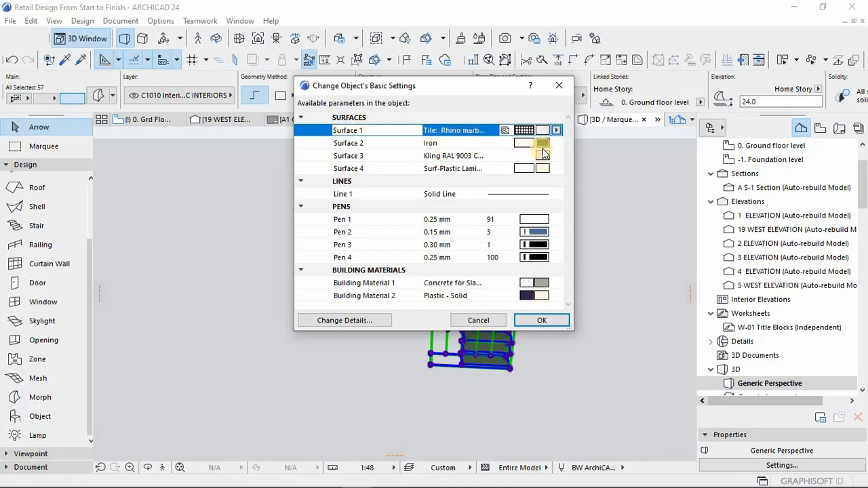
left_click(540, 321)
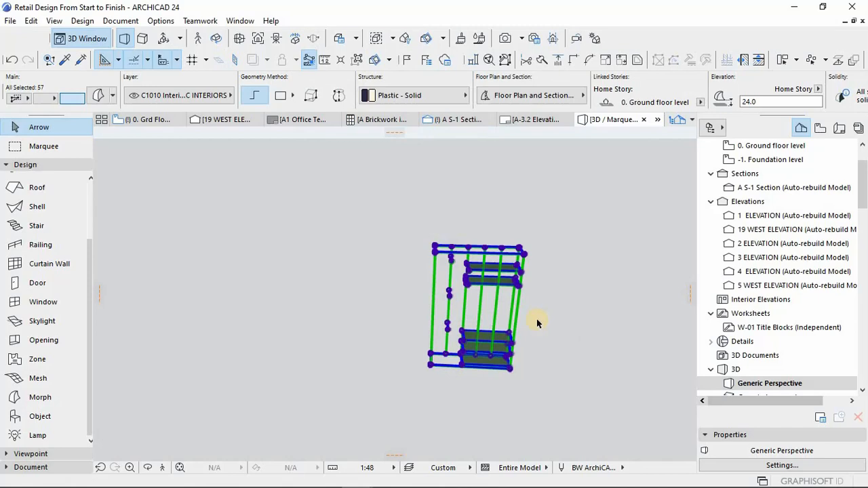
Step: Deselect the shelving unit and return to the ground floor plan at the Shop 10 area
key("Escape")
key("F2")
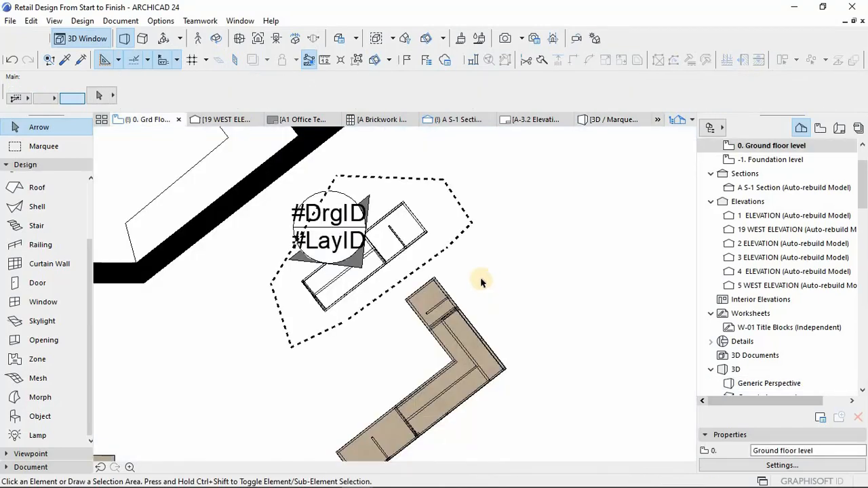
key("Escape")
middle_click_drag(420, 213, 362, 332)
scroll(375, 297, "down", 2)
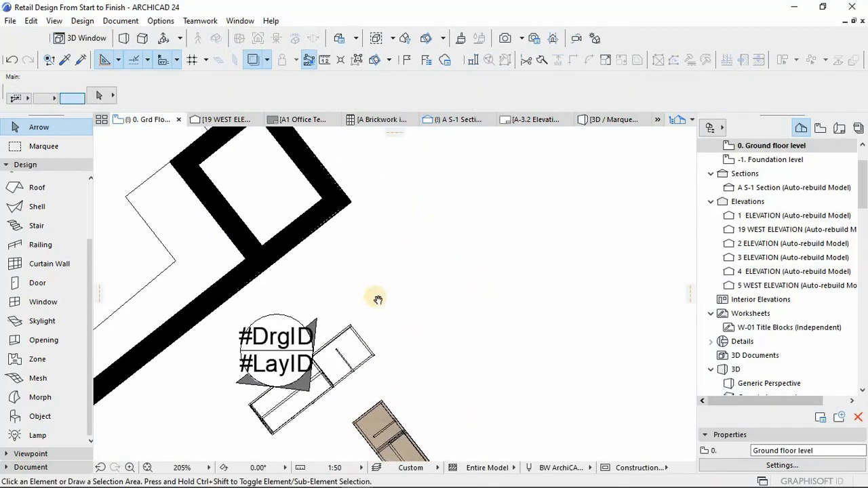
middle_click_drag(374, 297, 559, 357)
scroll(248, 337, "up", 2)
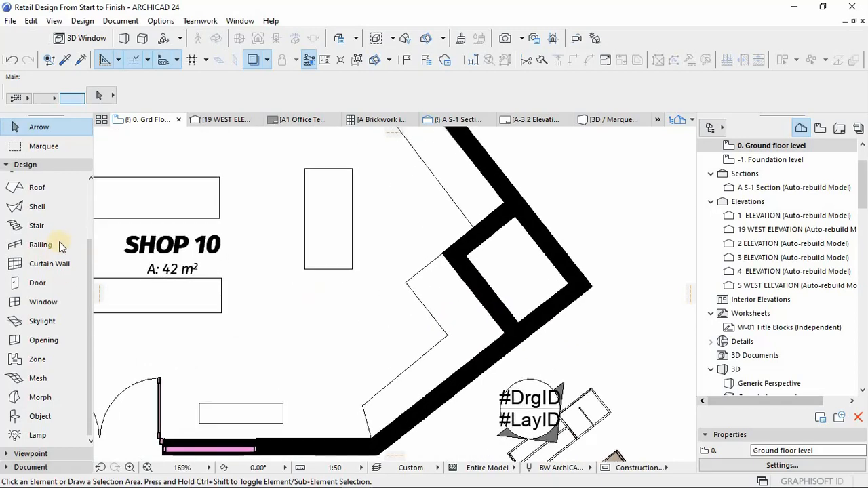
Step: Place the Aisle Object 1 library object in Shop 10, anchored inside the lower part of the upright rectangle beside the room label
left_click(35, 419)
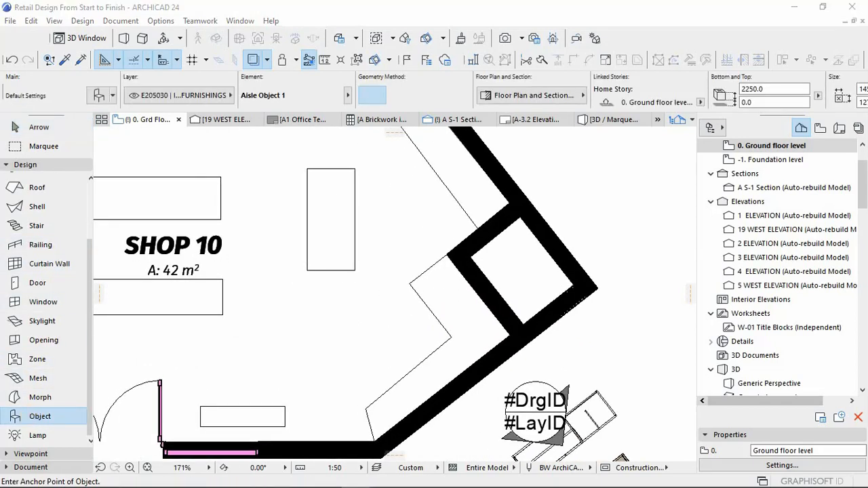
left_click(349, 95)
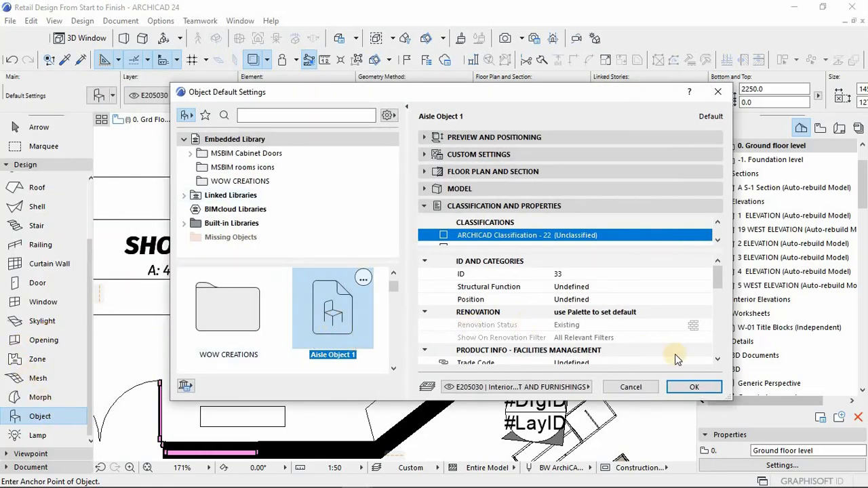
left_click(694, 388)
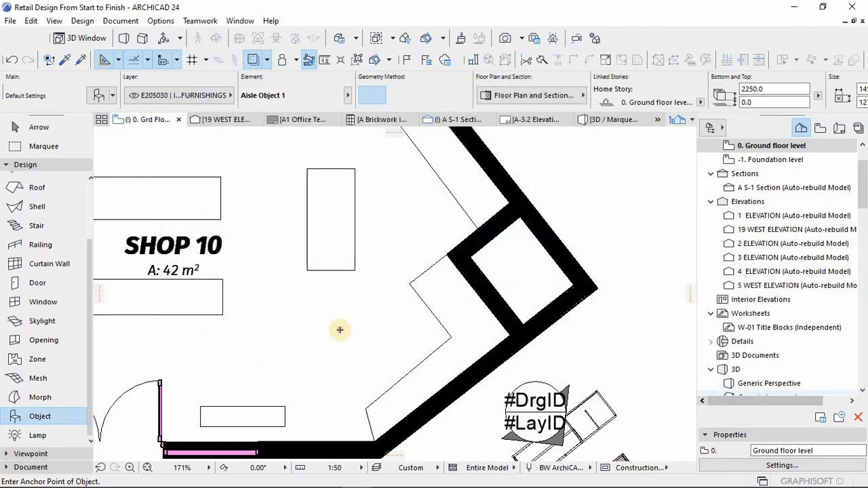
key("Escape")
left_click(339, 246)
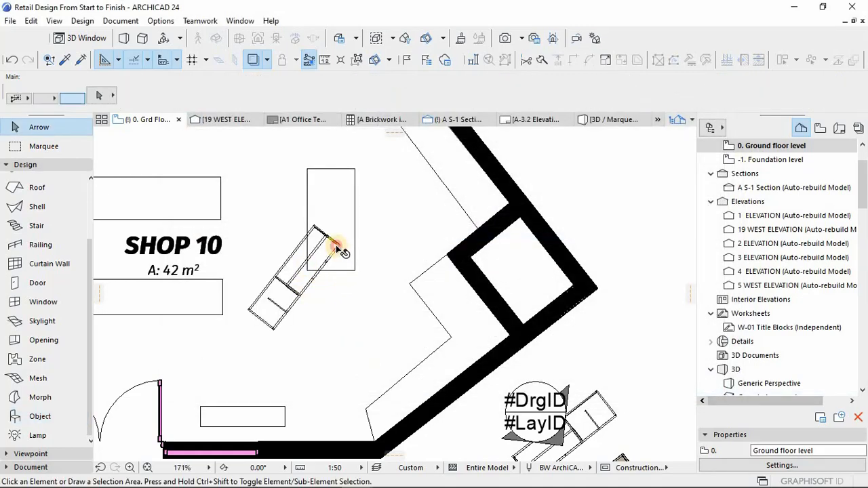
key("Escape")
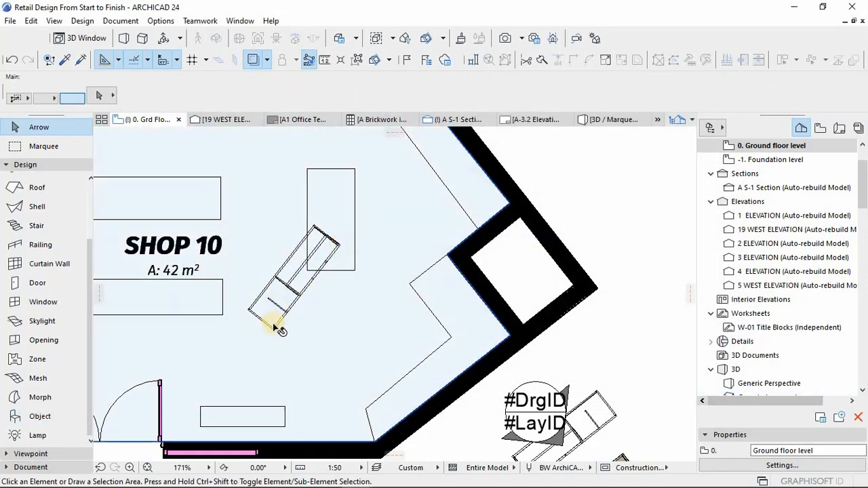
scroll(330, 345, "down", 4)
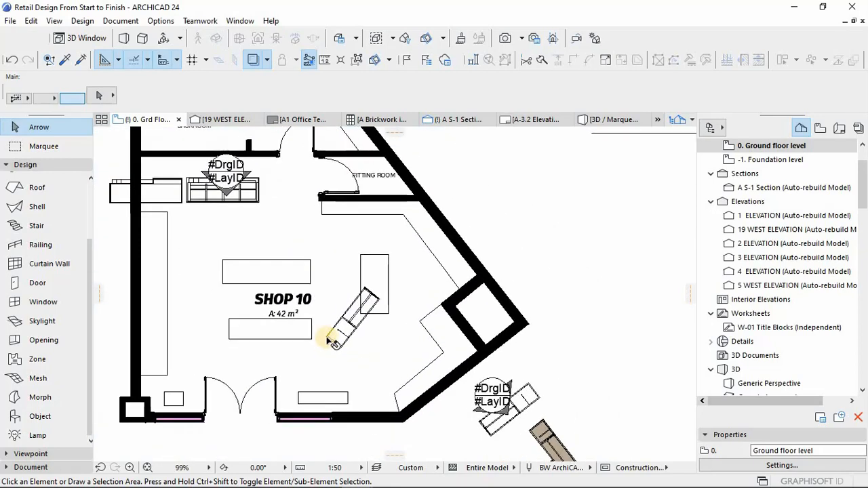
left_click(368, 307)
key("Escape")
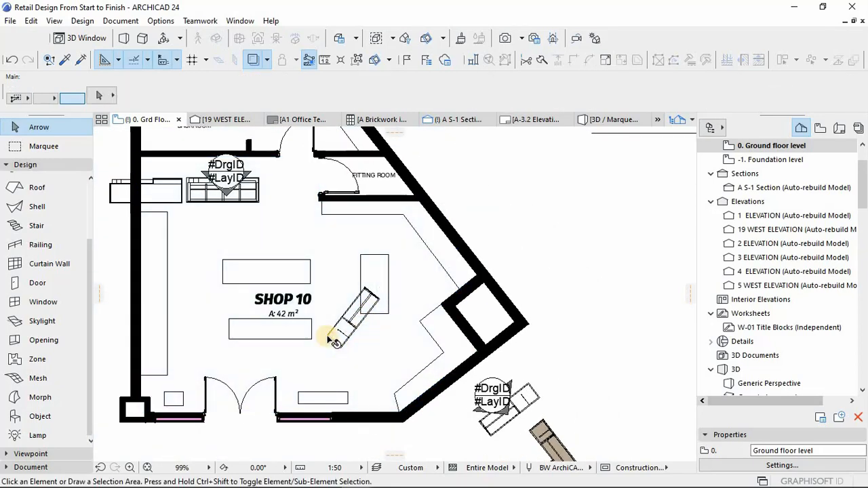
left_click(359, 320)
key("Escape")
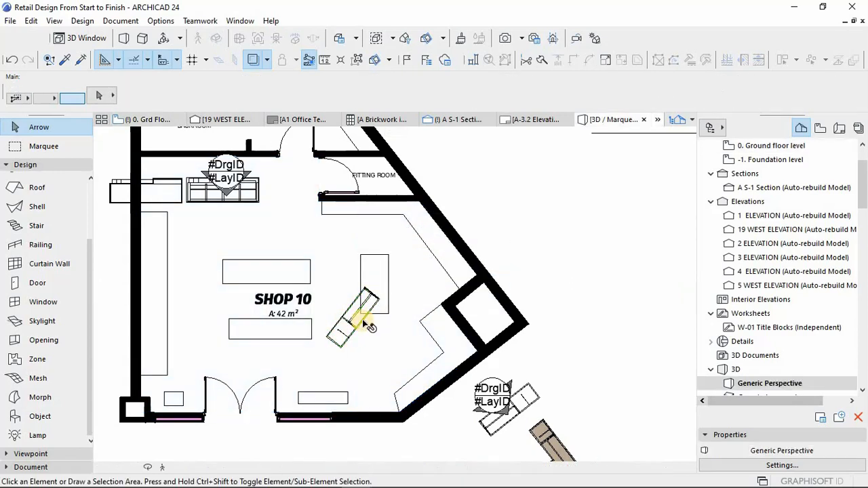
key("F3")
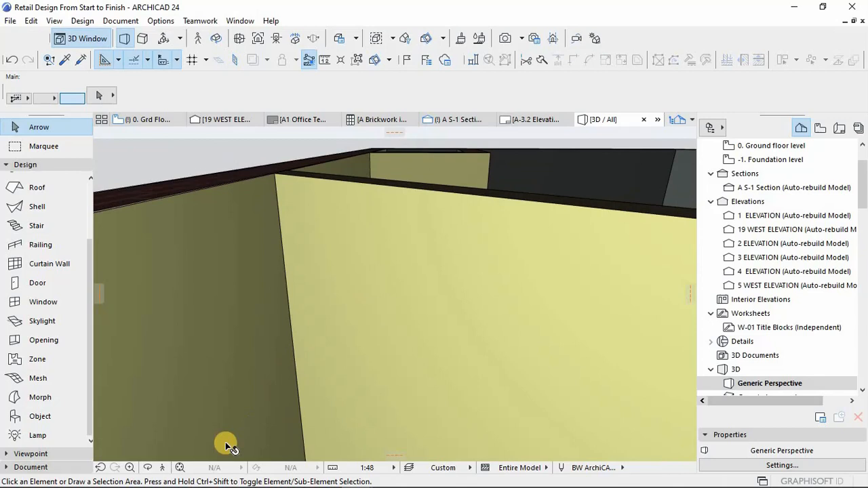
left_click(180, 467)
key("F2")
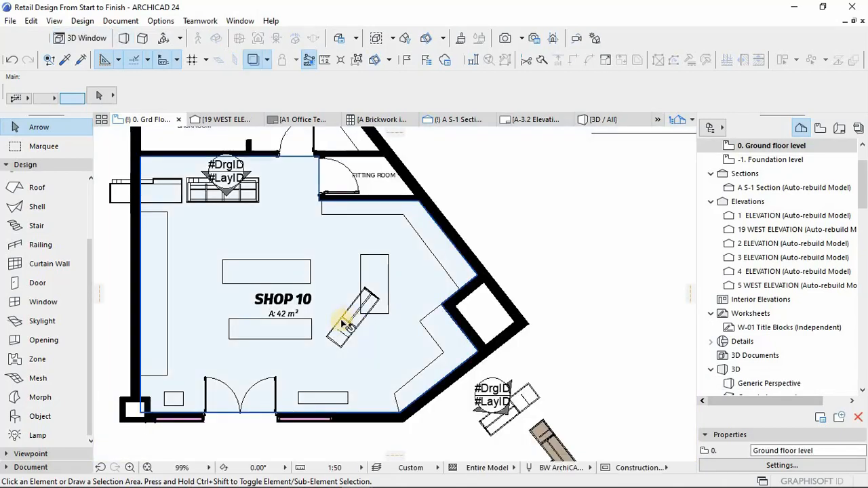
scroll(356, 334, "down", 3)
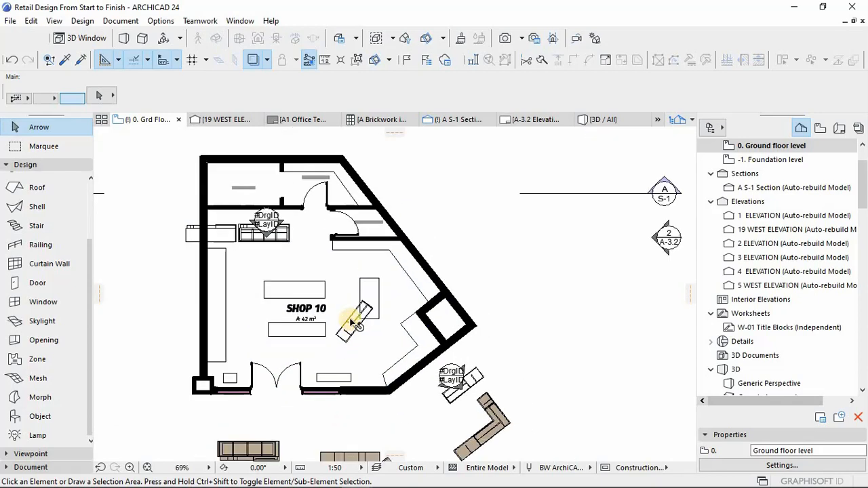
Step: Show only the Aisle Object 1 placed in Shop 10 in 3D and inspect its shelves and frame up close
left_click(352, 328)
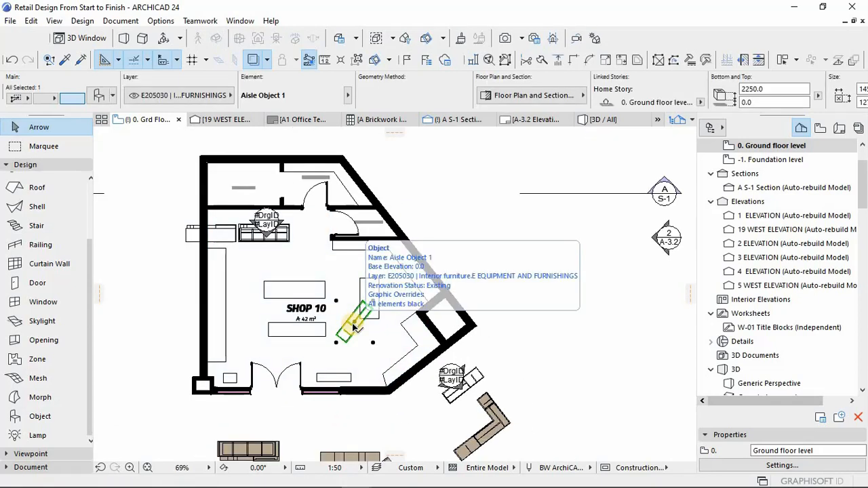
key("F3")
scroll(400, 325, "up", 5)
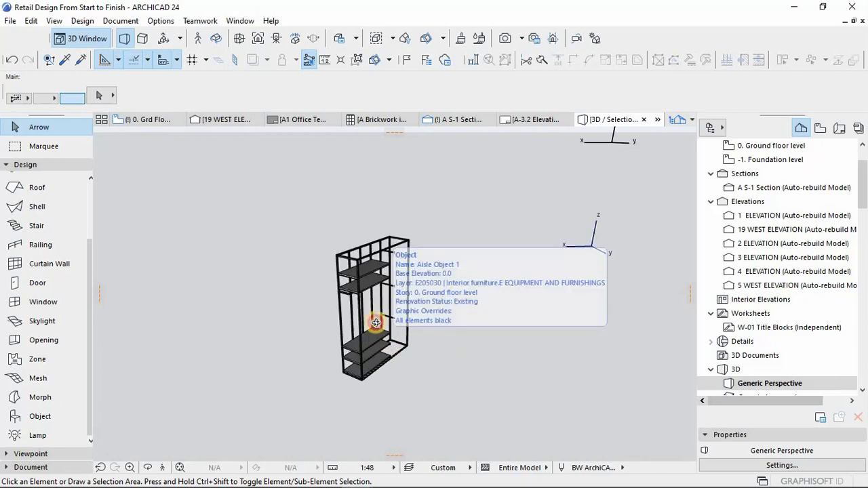
middle_click_drag(375, 323, 448, 330, "shift")
scroll(448, 330, "up", 2)
middle_click_drag(323, 353, 364, 341, "shift")
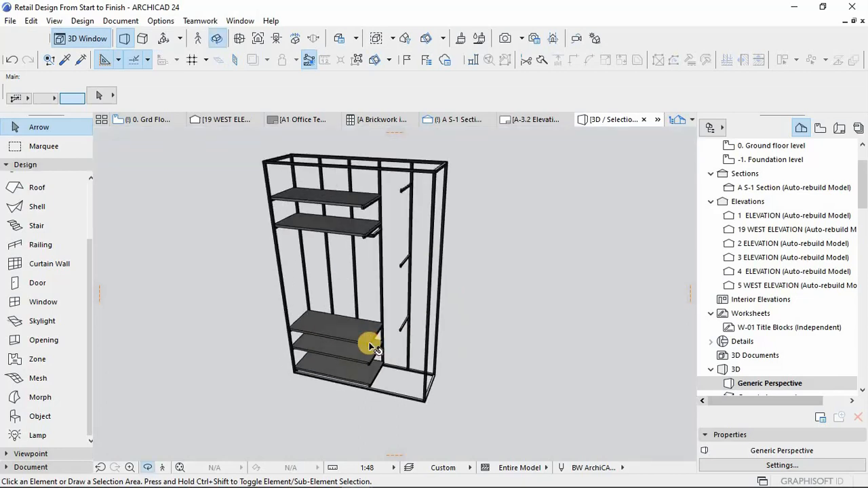
Step: Change the Uniformat - 2010 CSI classification of the Aisle Object 1 shelving unit to E EQUIPMENT AND FURNISHINGS
left_click(364, 339)
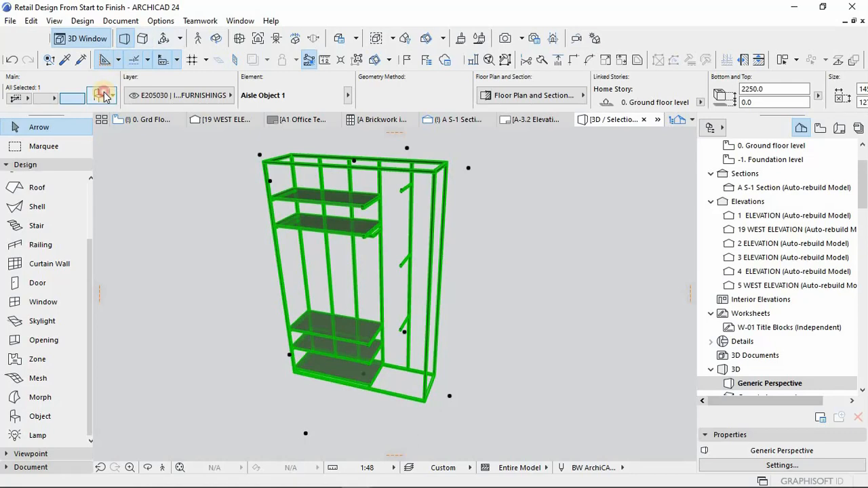
left_click(104, 96)
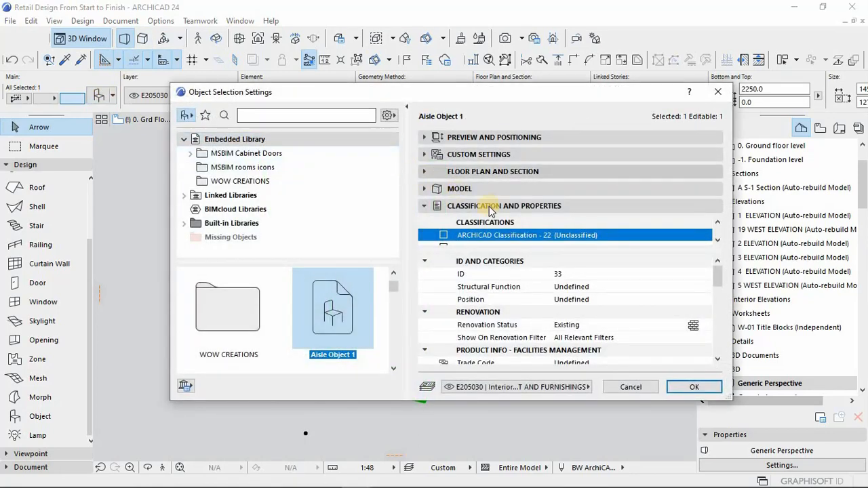
scroll(529, 221, "down", 3)
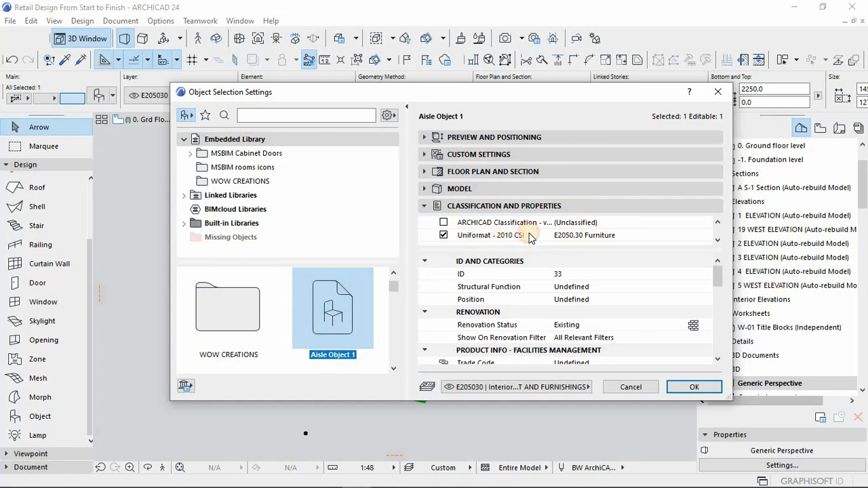
left_click(587, 237)
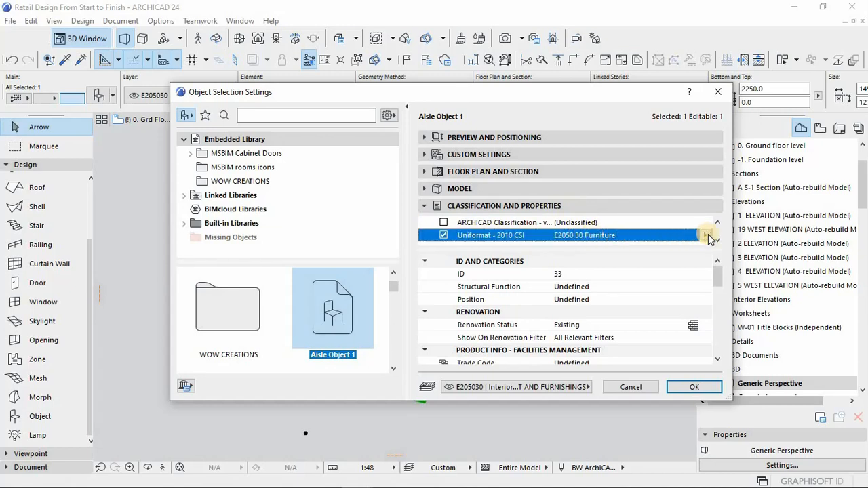
left_click(705, 236)
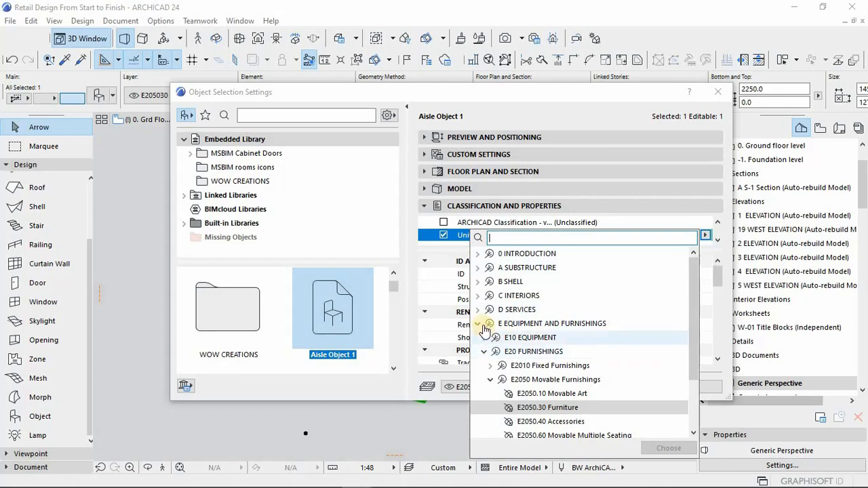
left_click(530, 325)
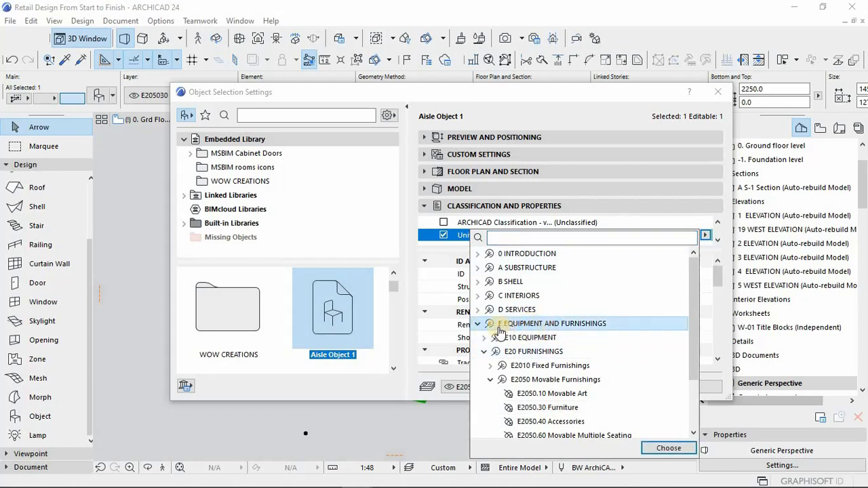
left_click(477, 323)
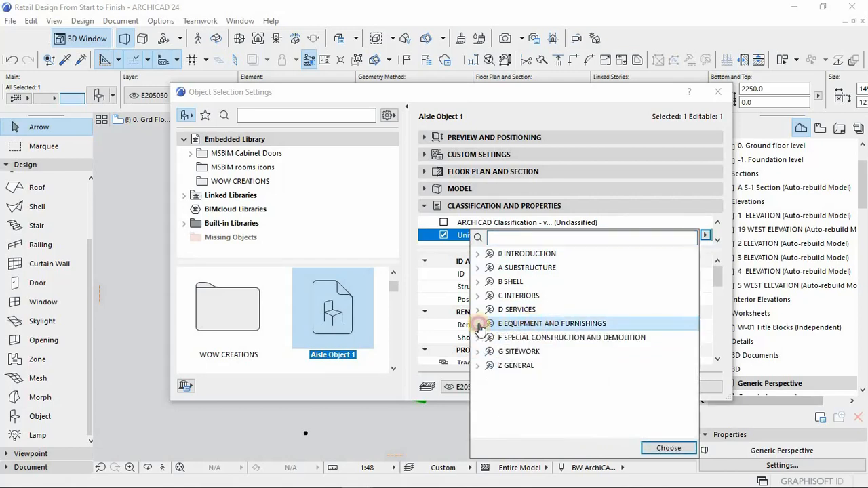
left_click(478, 324)
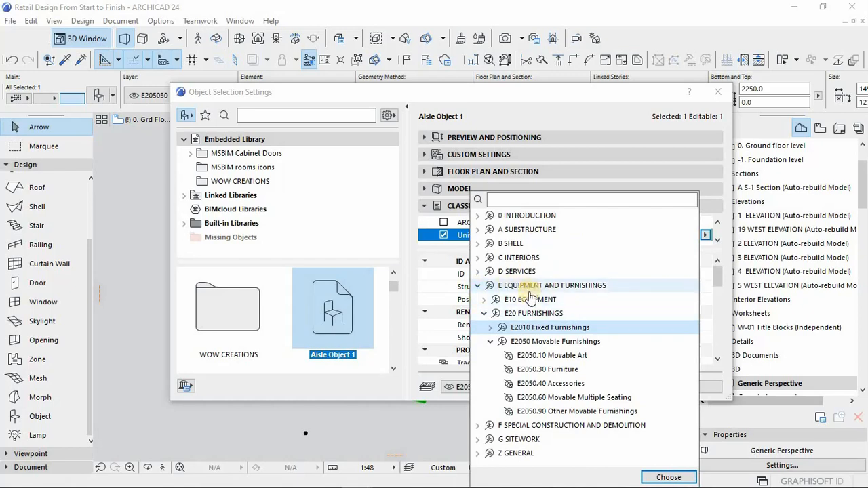
left_click(527, 290)
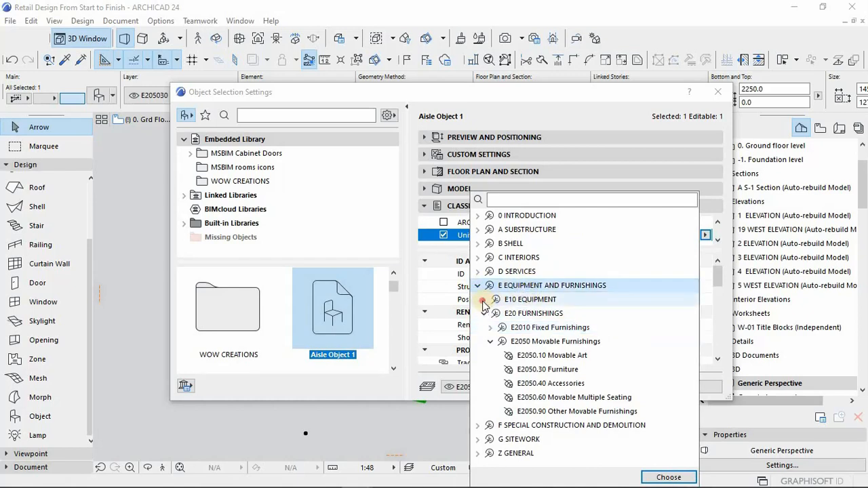
left_click(483, 300)
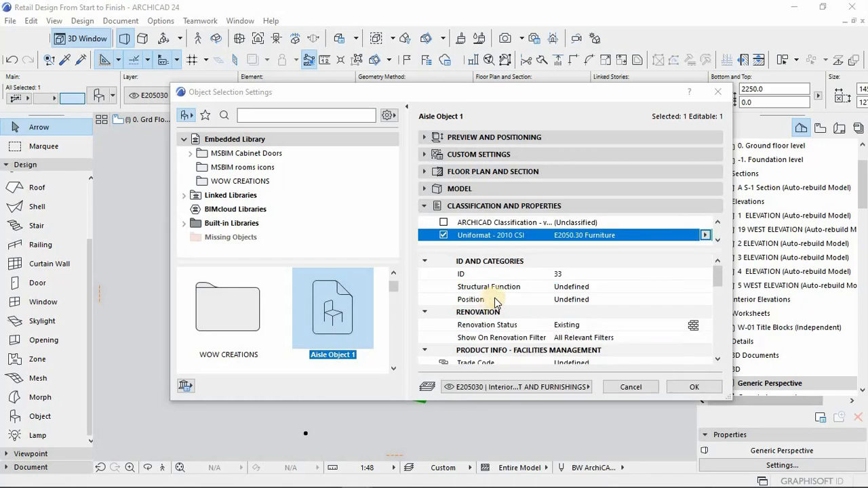
left_click(705, 235)
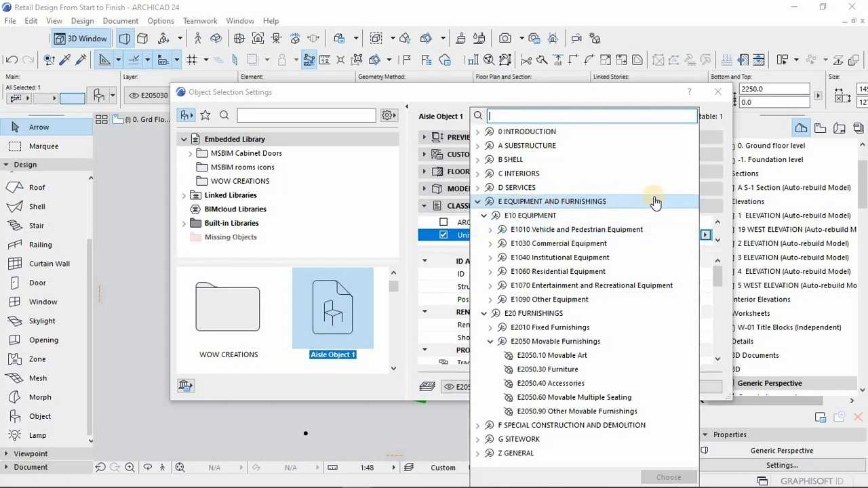
left_click(706, 236)
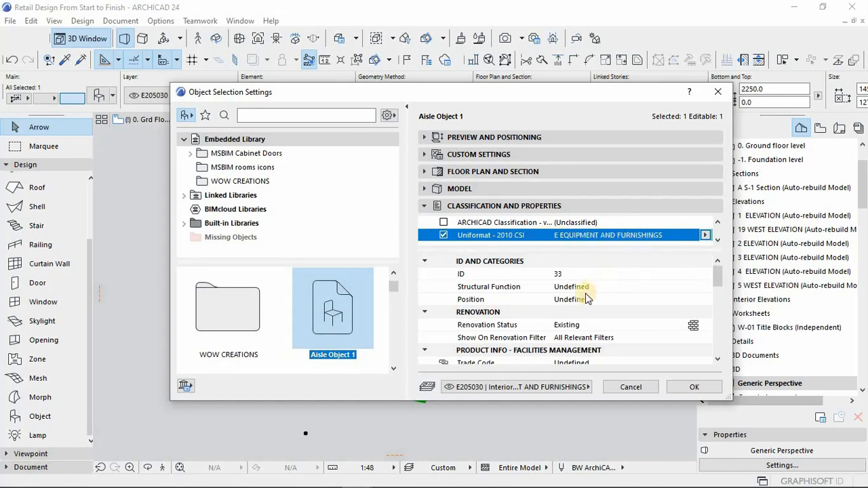
Step: Set the Cost property of Aisle Object 1 to 12 and accept the object settings
scroll(580, 335, "down", 3)
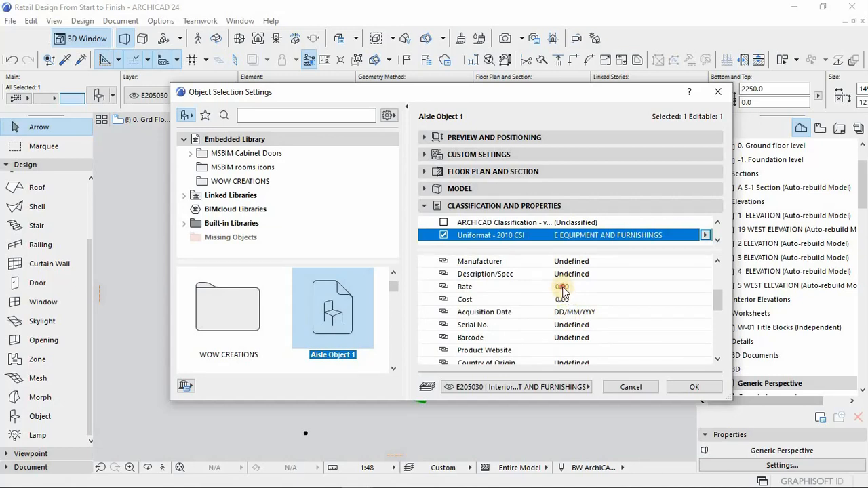
left_click(562, 288)
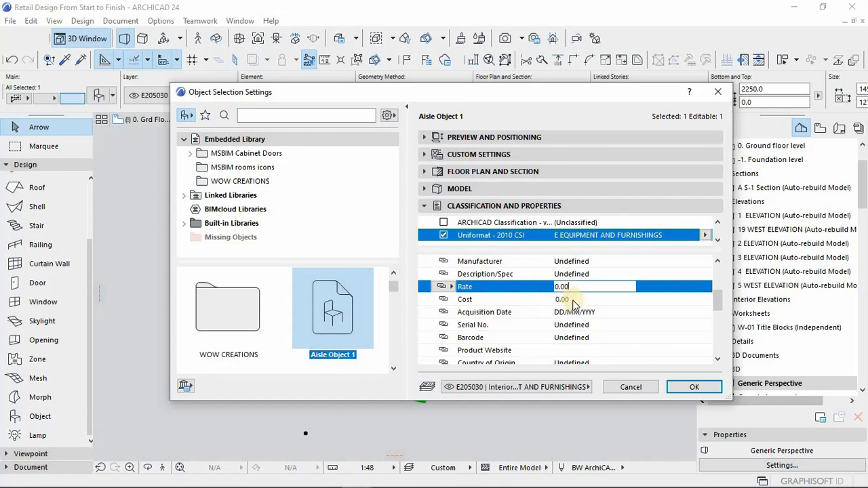
left_click(561, 299)
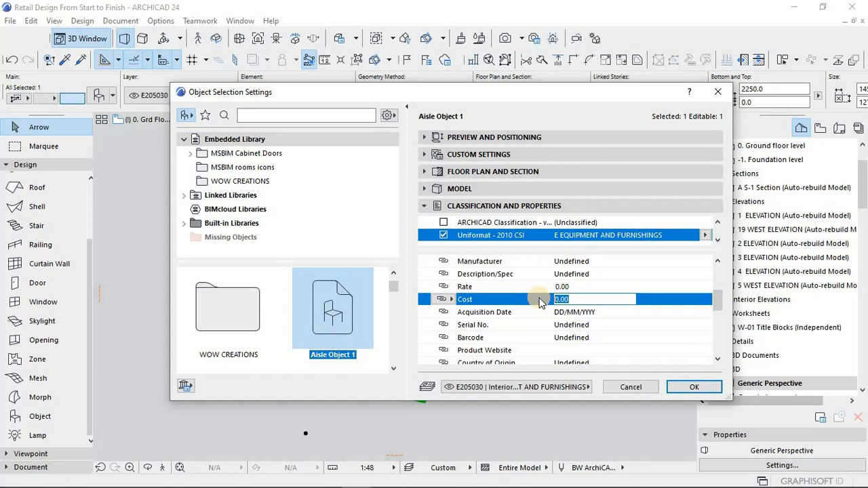
type("12")
left_click(696, 386)
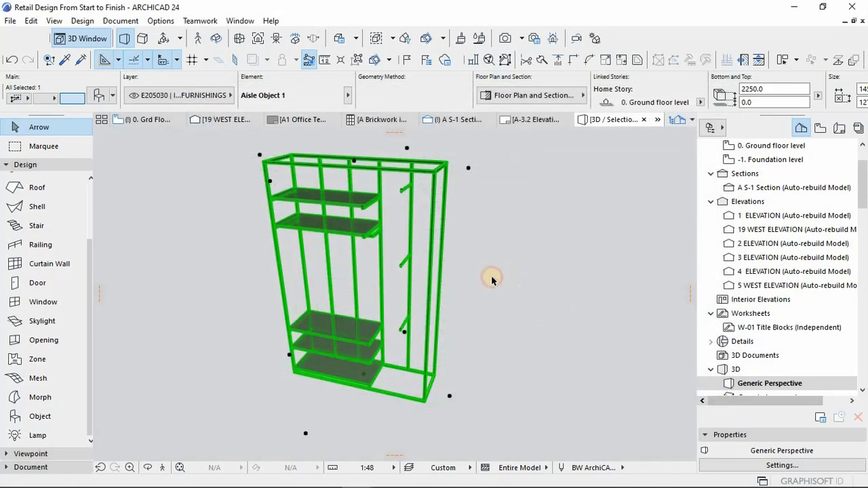
Step: Return to the ground floor plan and delete the Aisle Object 1 placed beside the Shop 10 room label
left_click(491, 279)
left_click(353, 211)
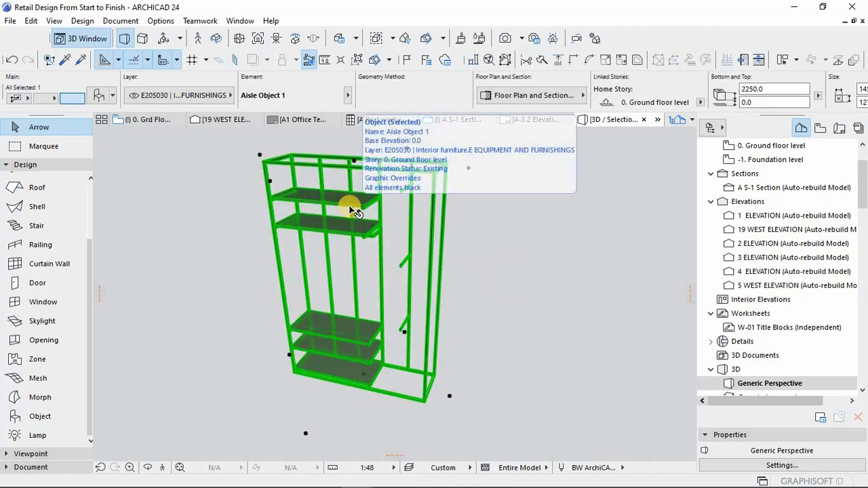
left_click(542, 250)
key("F2")
key("Escape")
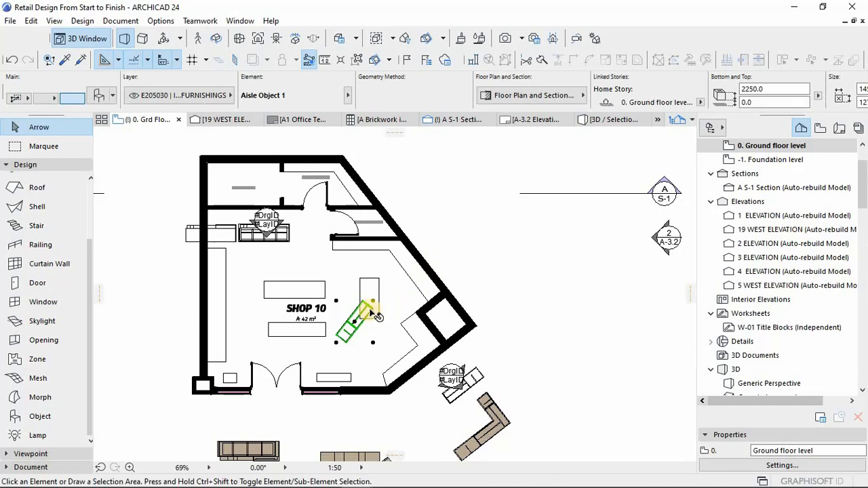
left_click(370, 312)
key("Escape")
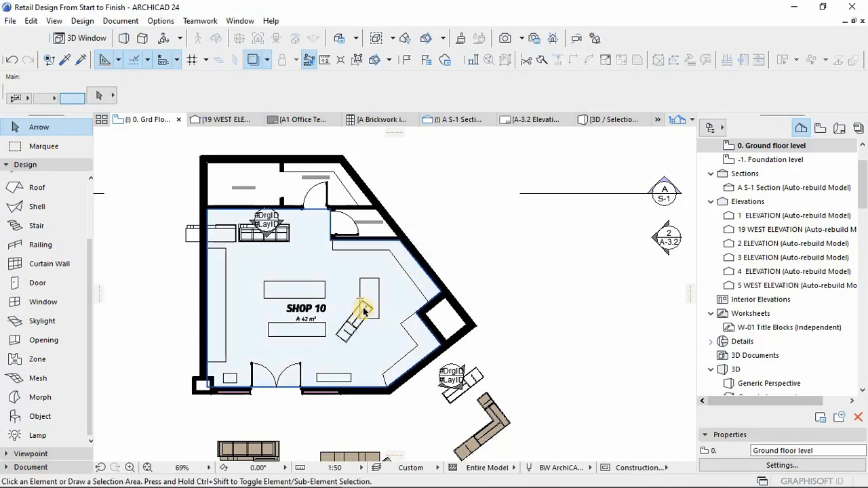
scroll(345, 339, "down", 3)
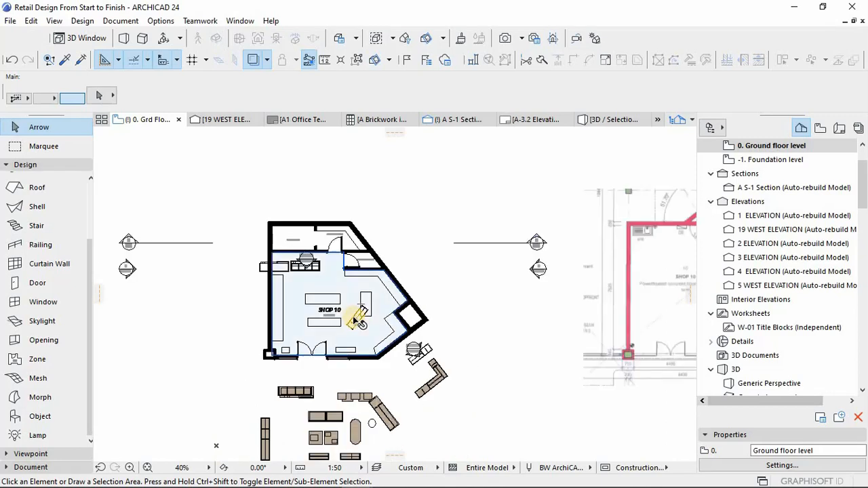
left_click(355, 318)
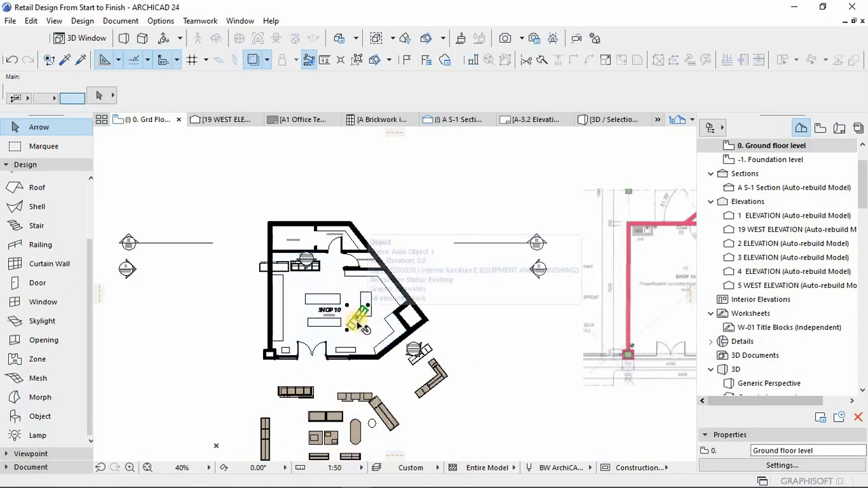
key("Delete")
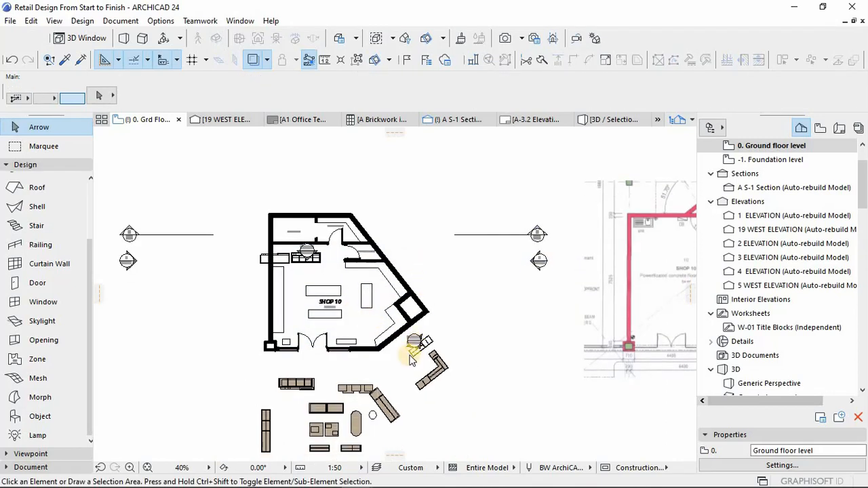
Step: Show only the furniture and display stands outside Shop 10 in 3D, including the L-shaped clothing stand, and look them over
scroll(387, 359, "up", 3)
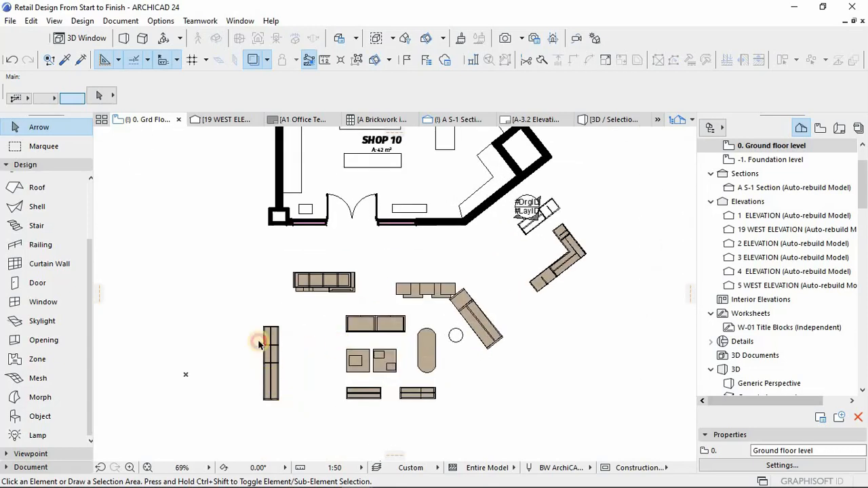
left_click_drag(286, 407, 247, 321)
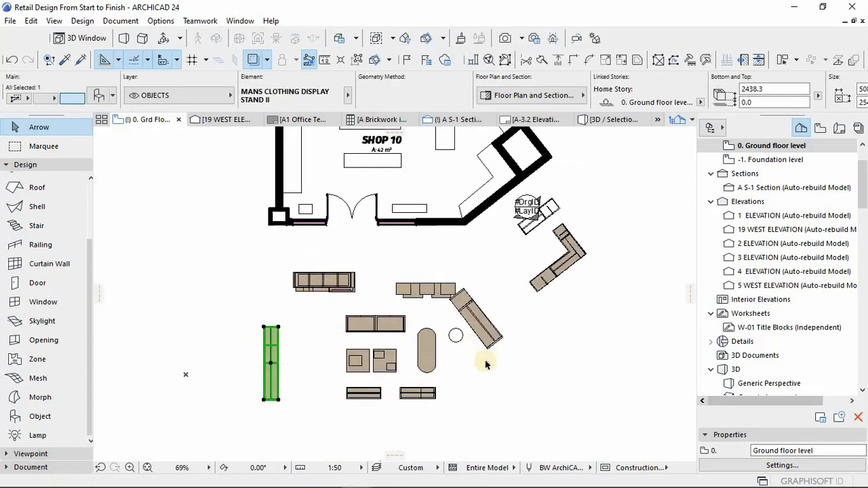
mouse_move(513, 410)
left_mouse_down()
mouse_move(357, 284)
mouse_move(234, 264)
left_mouse_up()
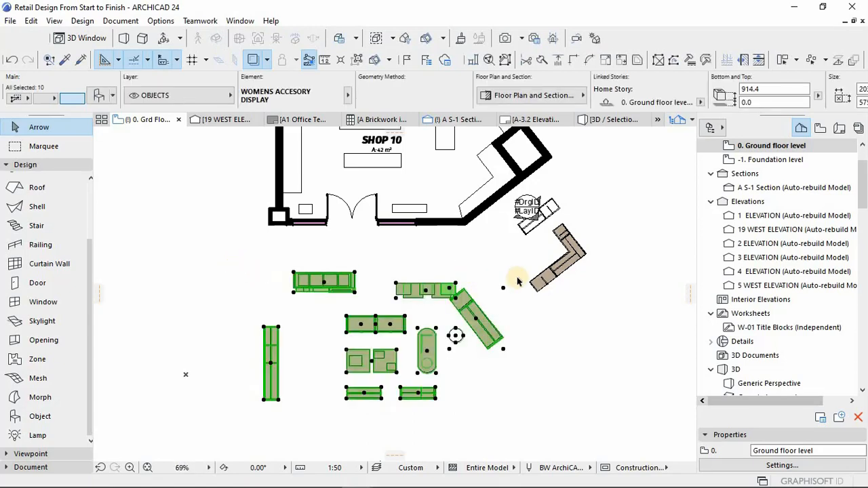
left_click(579, 259, "shift")
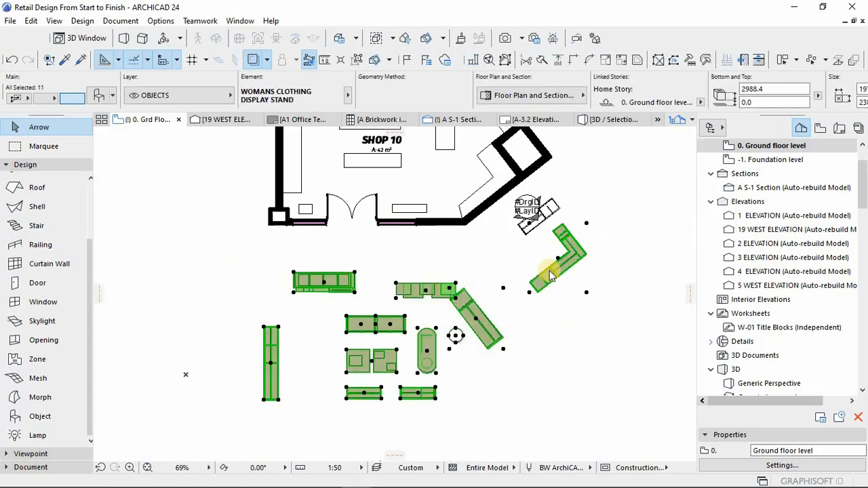
key("F5")
middle_click_drag(370, 353, 354, 359)
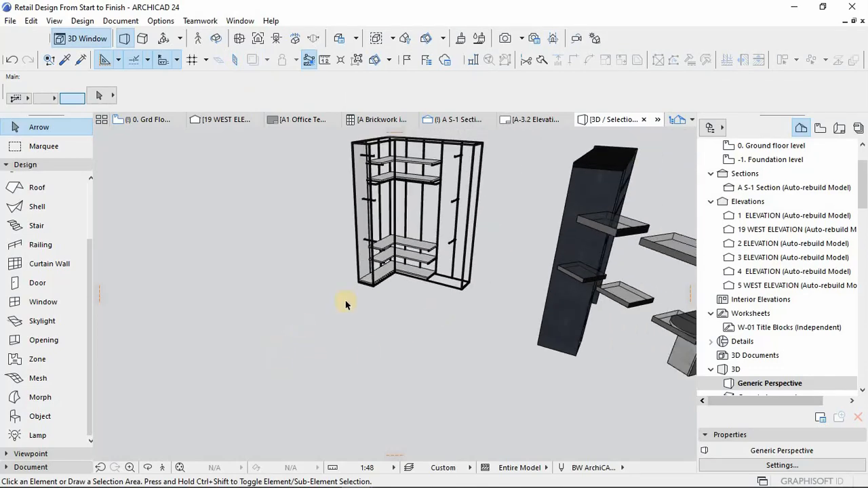
middle_click_drag(529, 265, 376, 264)
scroll(413, 271, "down", 1)
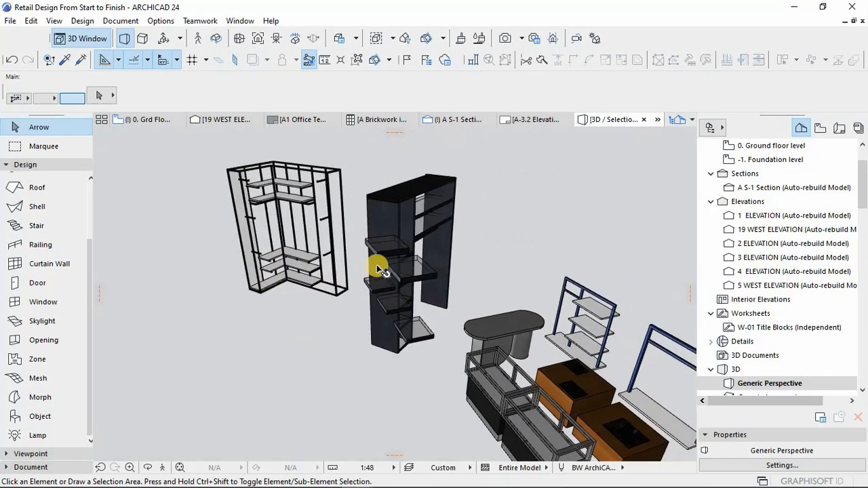
Step: Inspect the classification and properties of the RAIL CLOTHING DISPLAY II stand in the 3D view, then deselect it
middle_click_drag(438, 271, 454, 212, "shift")
mouse_move(581, 258)
middle_mouse_down("shift")
mouse_move(401, 285)
mouse_move(346, 281)
middle_mouse_up("shift")
mouse_move(449, 273)
middle_mouse_down("shift")
mouse_move(296, 264)
mouse_move(494, 229)
mouse_move(413, 253)
mouse_move(332, 253)
mouse_move(418, 287)
mouse_move(592, 271)
mouse_move(594, 246)
mouse_move(366, 248)
mouse_move(349, 219)
mouse_move(345, 302)
mouse_move(527, 316)
mouse_move(366, 339)
mouse_move(413, 296)
mouse_move(416, 274)
mouse_move(527, 253)
mouse_move(519, 318)
mouse_move(382, 213)
mouse_move(384, 170)
mouse_move(517, 219)
mouse_move(394, 302)
mouse_move(496, 279)
mouse_move(316, 236)
mouse_move(353, 258)
mouse_move(389, 233)
mouse_move(389, 211)
mouse_move(391, 293)
mouse_move(443, 224)
mouse_move(366, 280)
middle_mouse_up("shift")
left_click(353, 299)
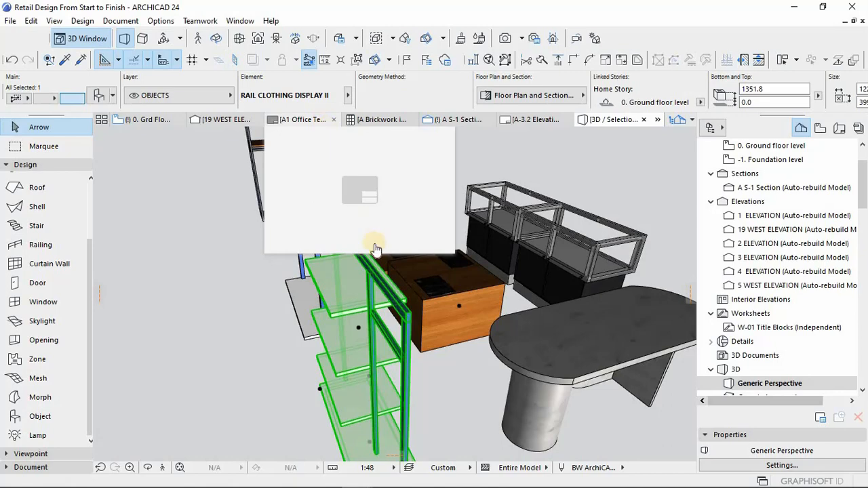
key("ctrl+t")
scroll(557, 240, "down", 1)
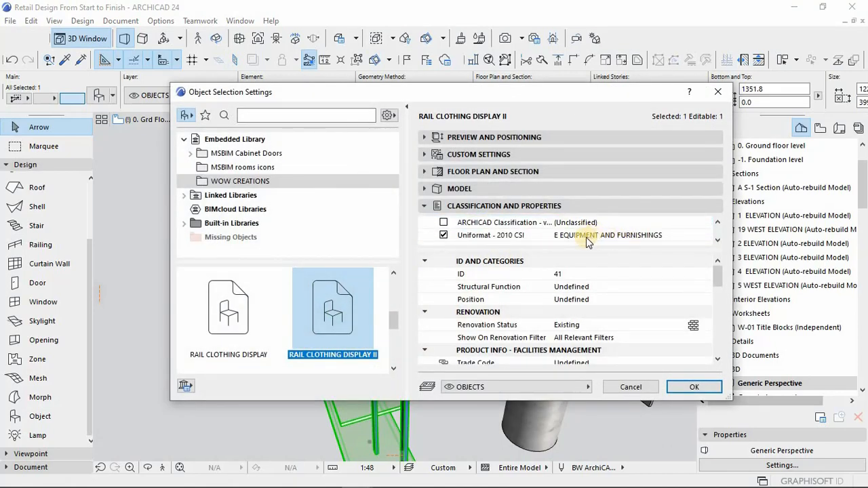
left_click(699, 386)
key("Escape")
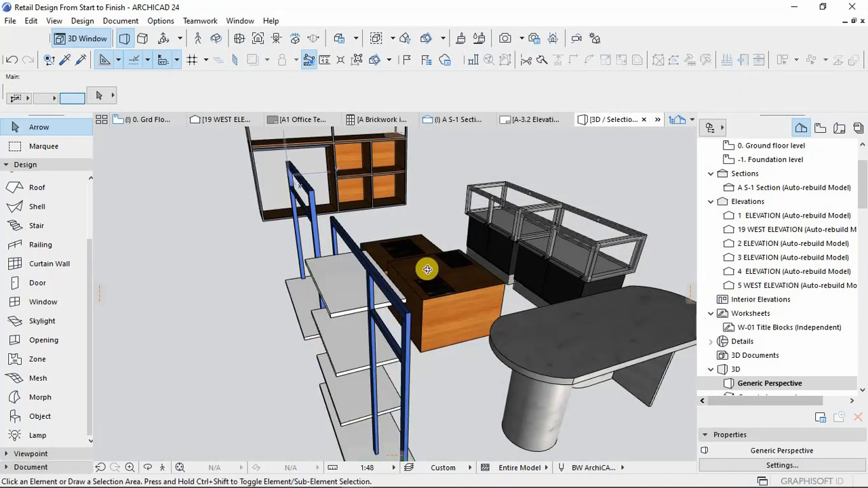
Step: Look over the remaining display furniture in 3D, then return to the ground floor plan and clear the selection
middle_click_drag(455, 261, 658, 295, "shift")
middle_click_drag(481, 277, 432, 232, "shift")
middle_click_drag(410, 286, 396, 248, "shift")
key("F2")
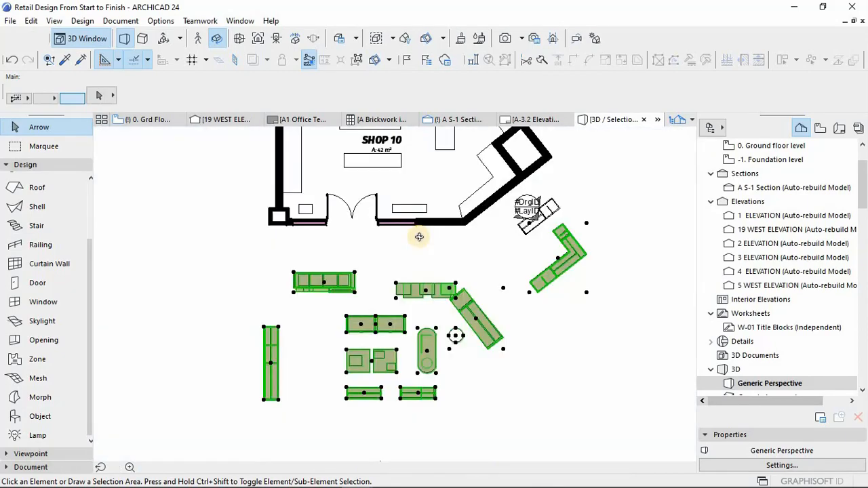
left_click(320, 323)
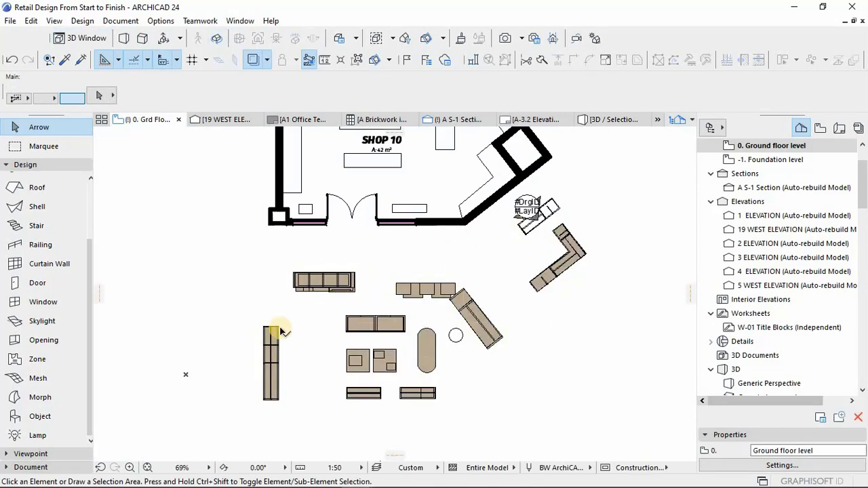
Step: Move MANS CLOTHING DISPLAY STAND II into Shop 10, aligning its lower-left corner with the drawn outline against the left wall
left_click(266, 403)
left_click_drag(250, 321, 292, 407)
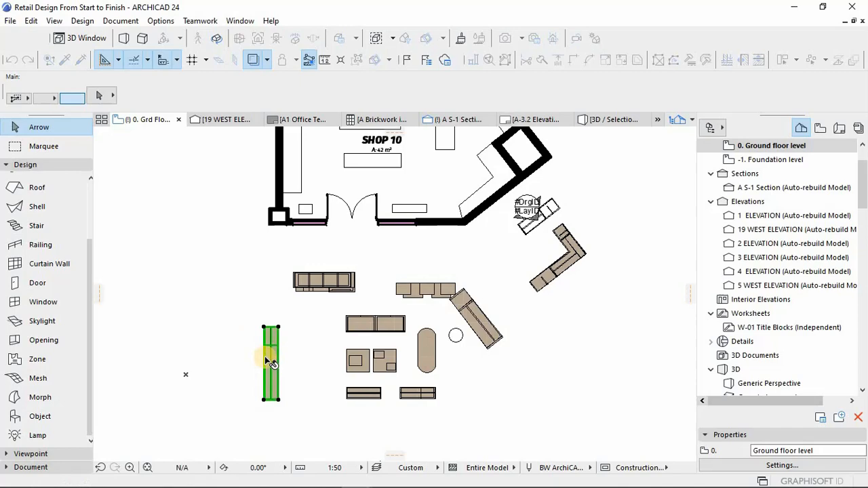
key("ctrl+d")
left_click(265, 393)
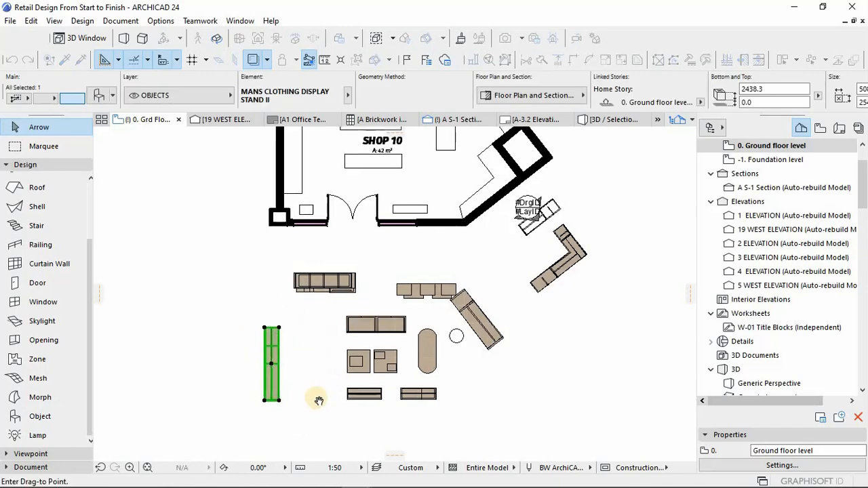
scroll(306, 290, "up", 3)
scroll(301, 332, "up", 3)
scroll(257, 354, "up", 4)
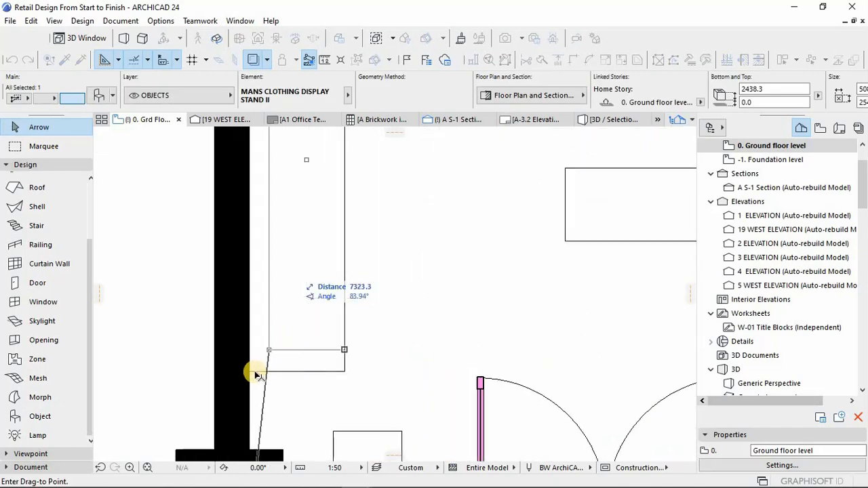
left_click(301, 373)
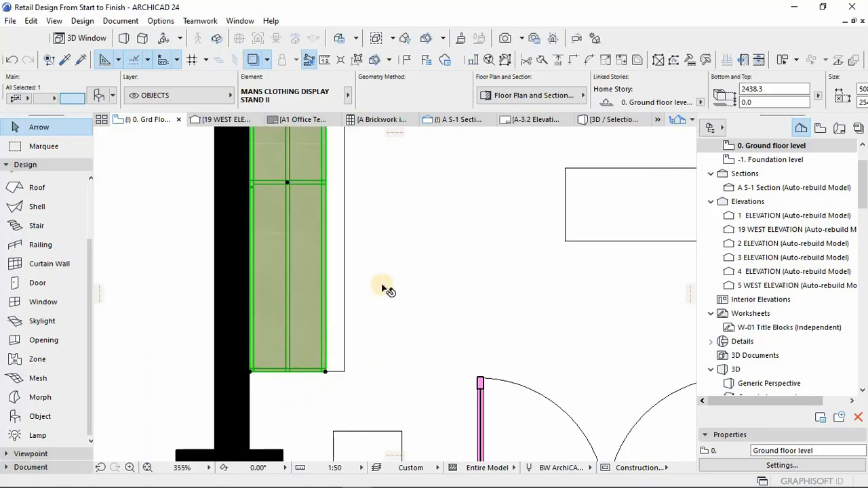
Step: Stretch MANS CLOTHING DISPLAY STAND II to the upper-right corner of the outline so it fills the outline's full length and depth
scroll(382, 286, "down", 3)
scroll(396, 285, "up", 2)
scroll(396, 285, "down", 4)
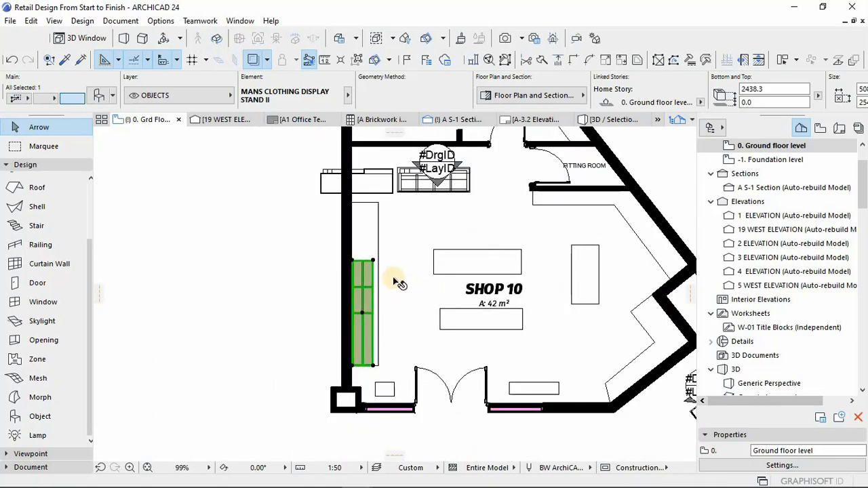
left_click(373, 261)
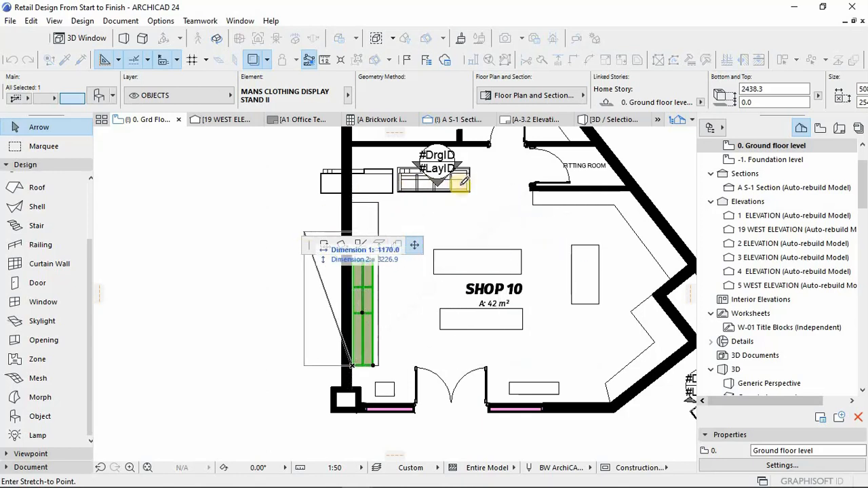
scroll(393, 196, "up", 2)
scroll(393, 198, "up", 2)
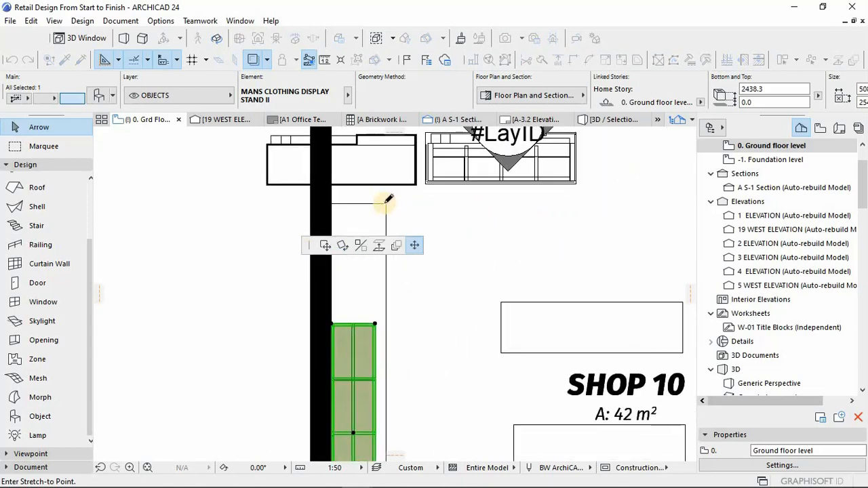
left_click(385, 203)
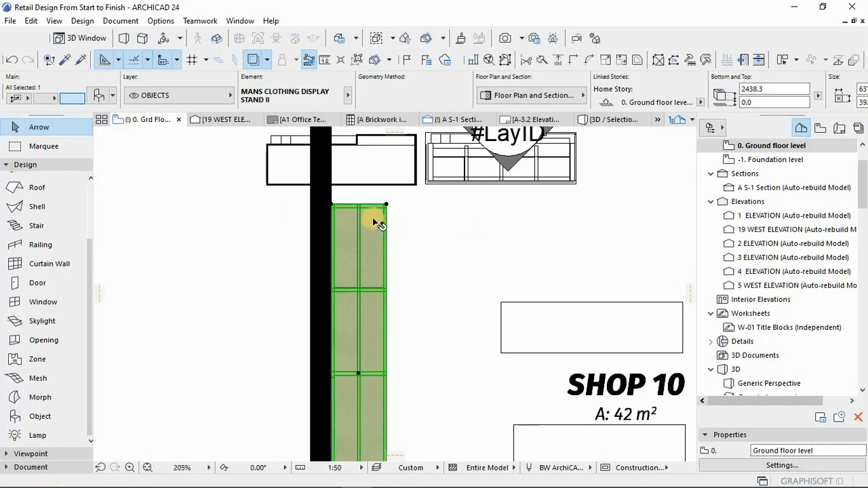
Step: Move the two WOMENS ACCESORY DISPLAY units onto the rectangular outline above the SHOP 10 label, matching the upper-right corners
scroll(433, 237, "down", 5)
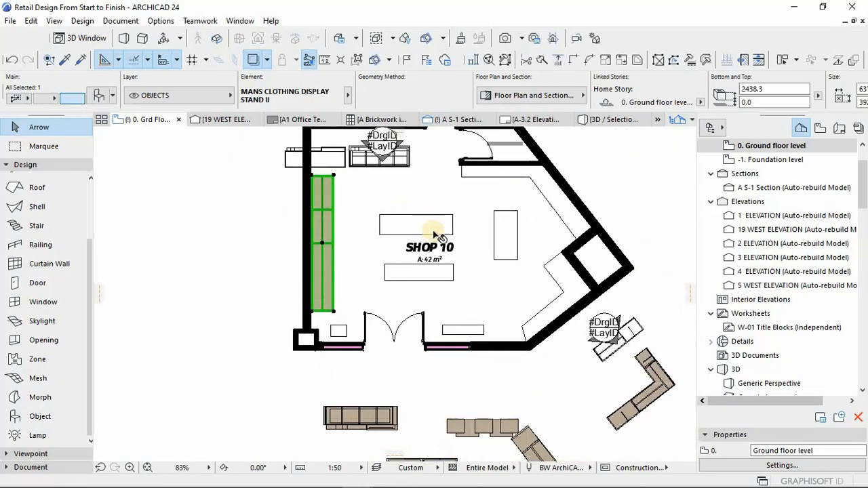
scroll(437, 259, "down", 2)
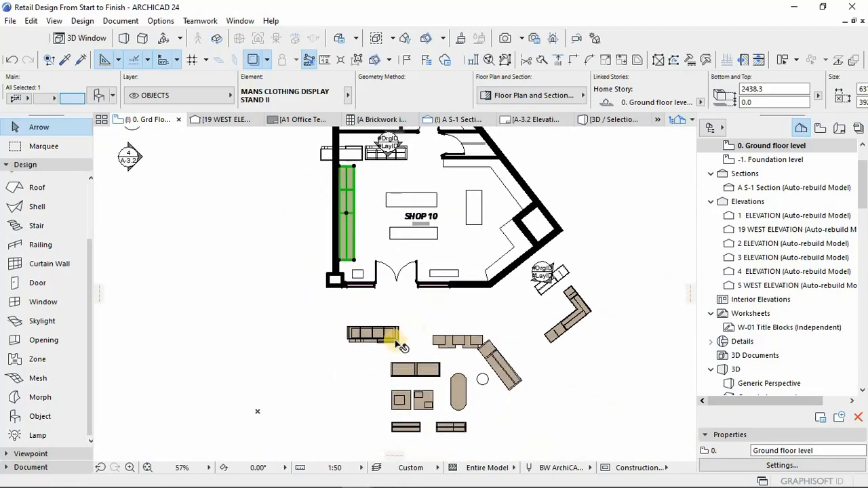
key("Escape")
left_click(436, 367)
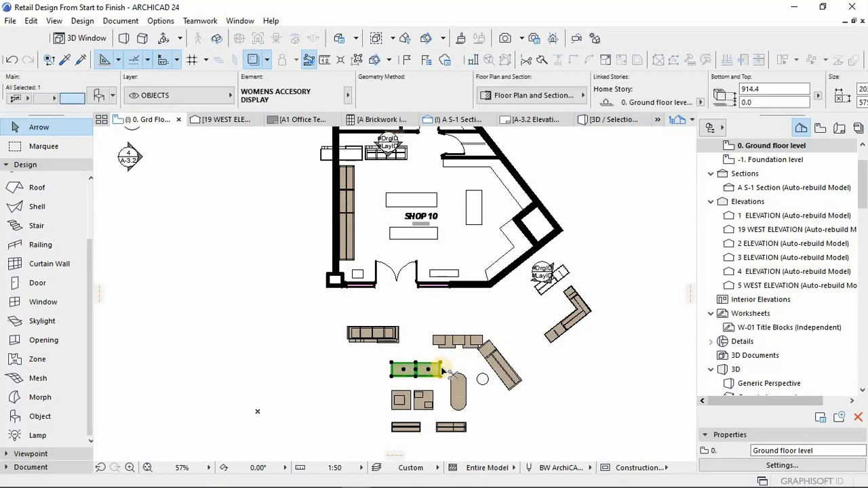
key("ctrl+d")
left_click(440, 362)
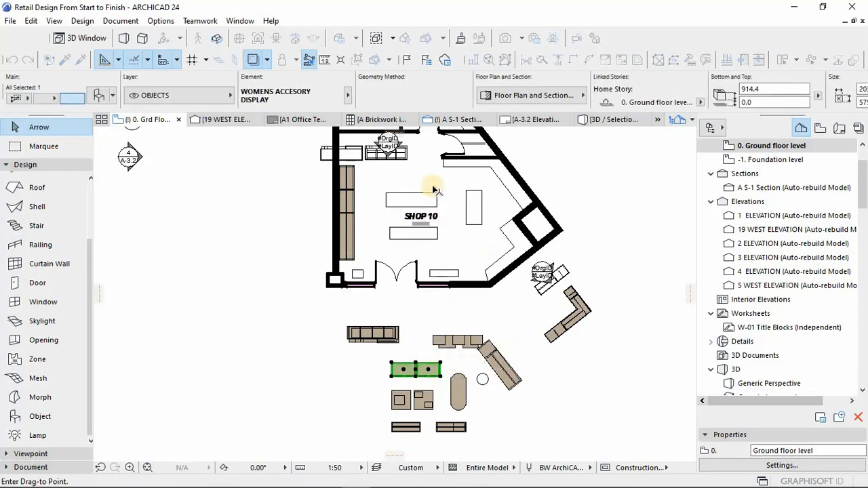
scroll(430, 192, "up", 6)
left_click(464, 193)
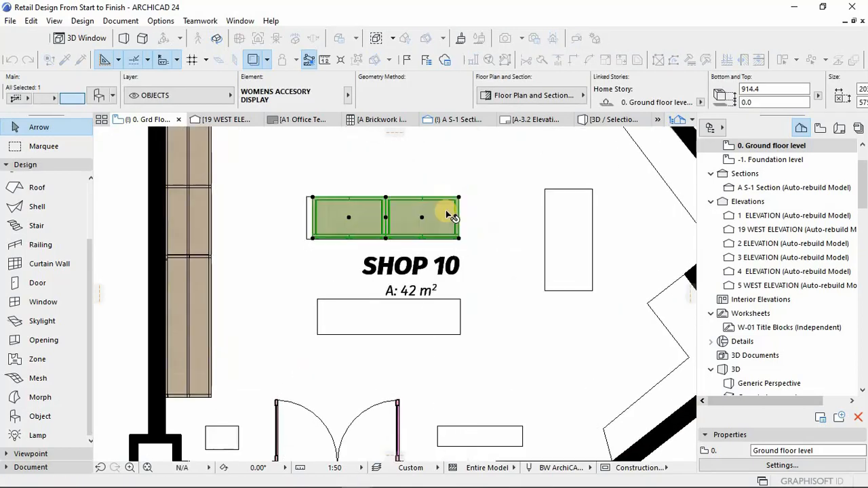
Step: Shift the two WOMENS ACCESORY DISPLAY units straight up, farther from the SHOP 10 label
scroll(451, 228, "down", 6)
middle_click_drag(442, 205, 450, 174)
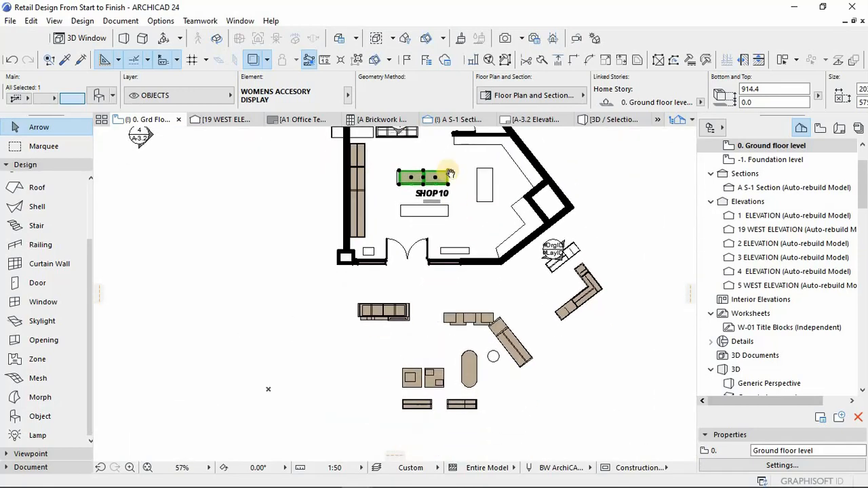
middle_click_drag(460, 233, 452, 271)
scroll(450, 271, "up", 3)
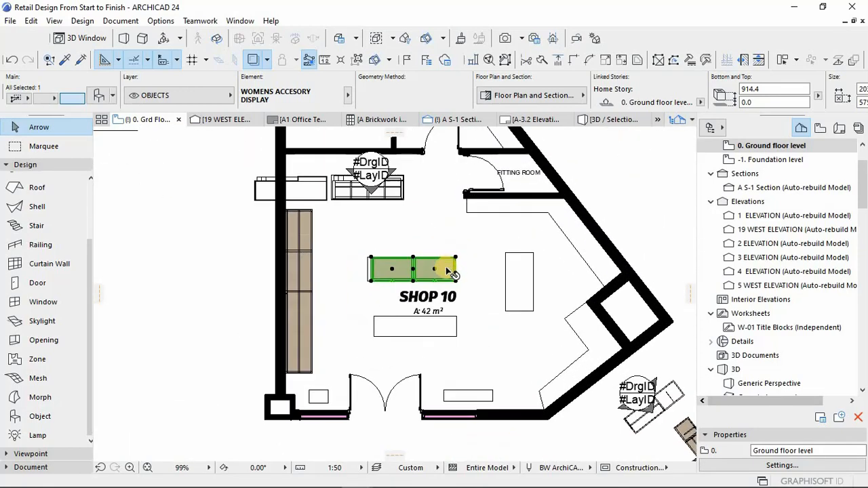
key("ctrl+d")
left_click(455, 257)
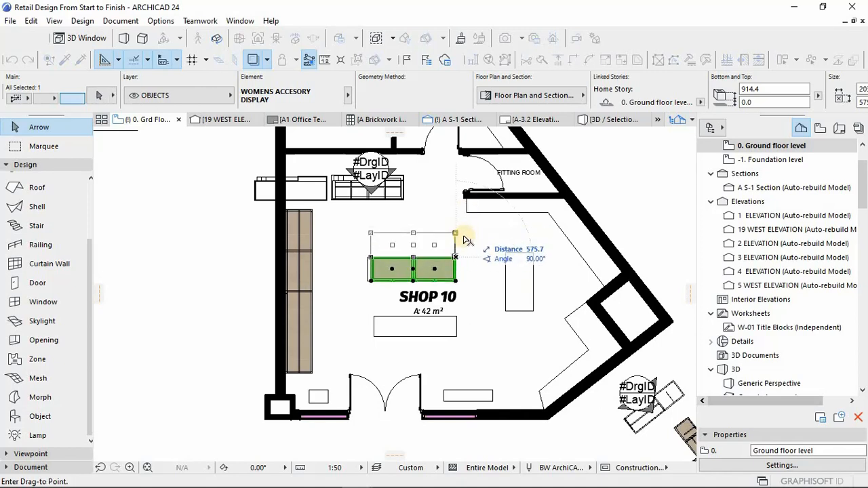
left_click(459, 240)
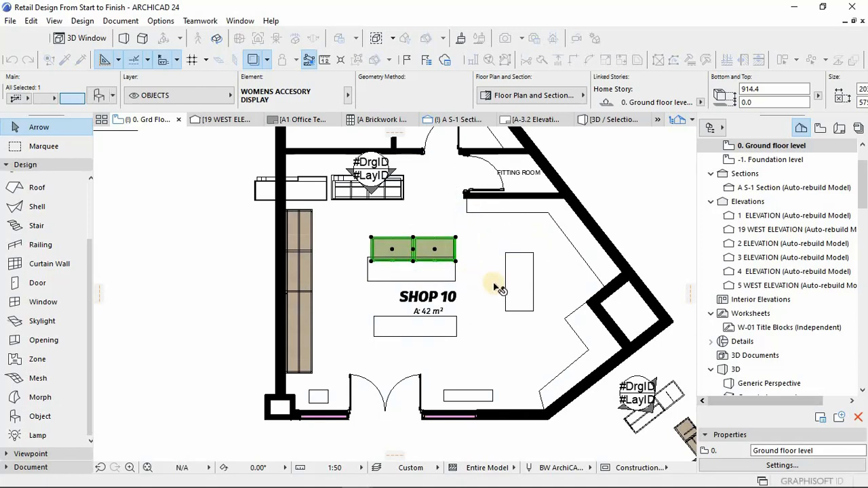
Step: Move the dashed rectangular outline above the SHOP 10 label up onto the relocated women's accessory displays
left_click(454, 279)
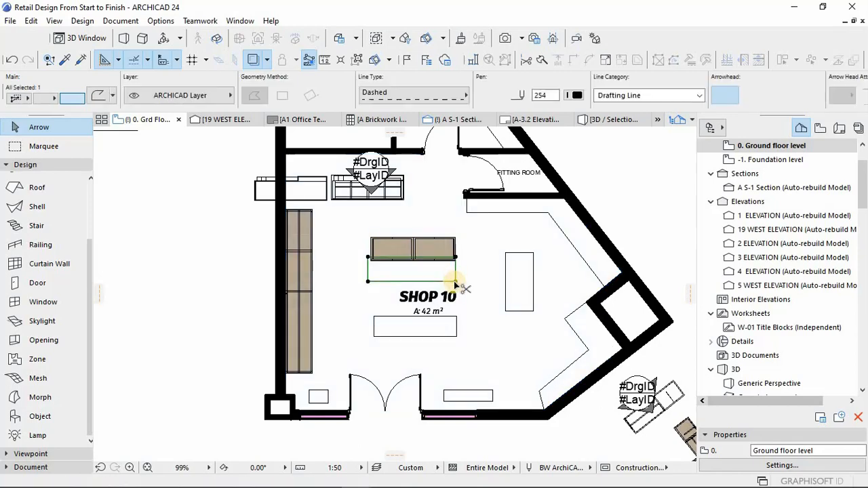
key("ctrl+d")
left_click(456, 261)
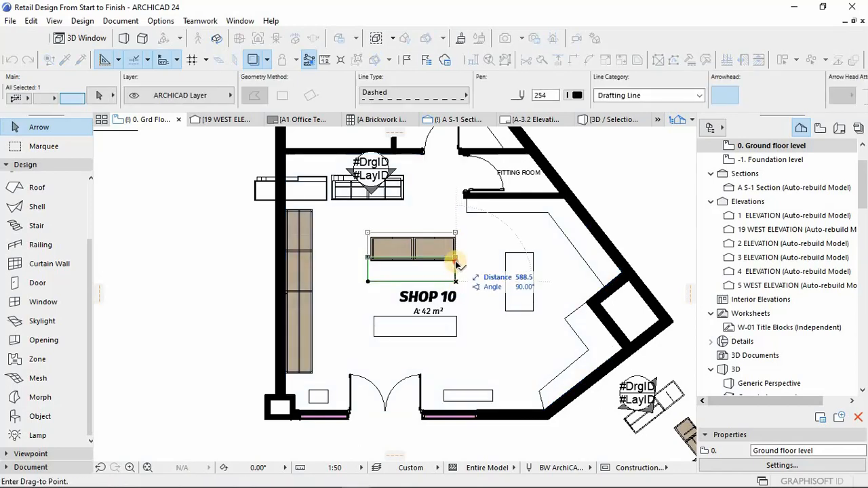
left_click(453, 244)
Step: Move SHOE DISPLAY 1 from outside the shop to the wall below the fitting room
scroll(412, 310, "down", 2)
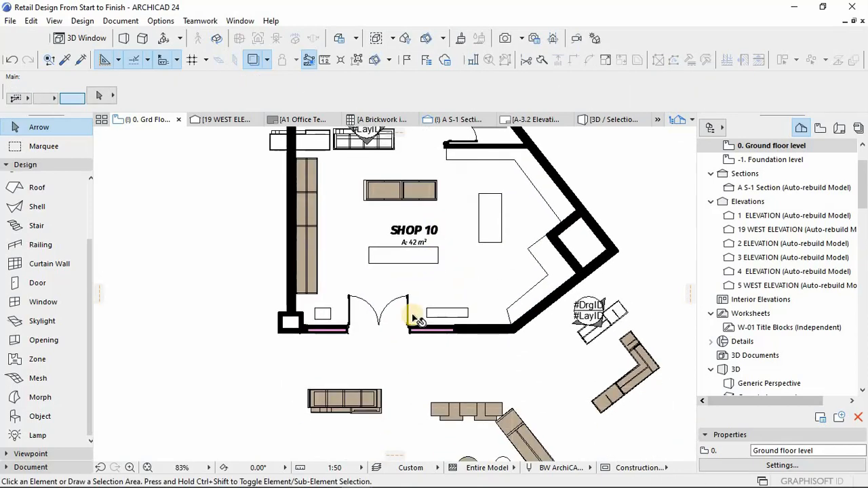
scroll(442, 354, "down", 1)
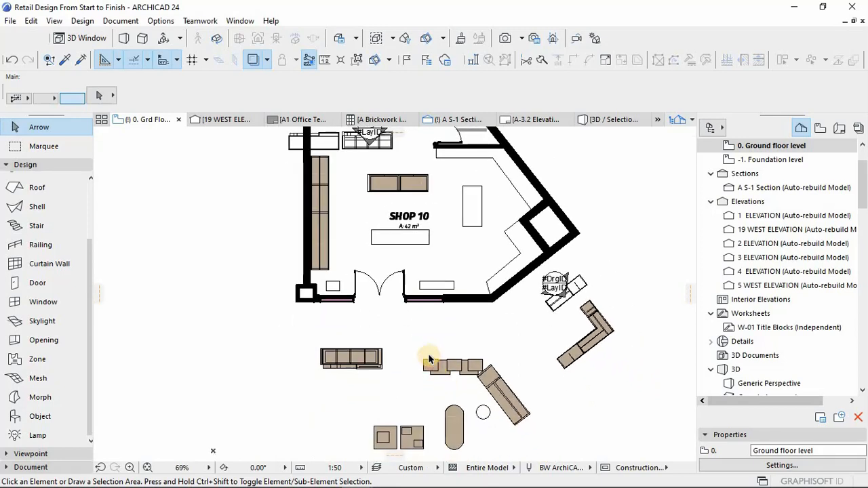
left_click(432, 361)
key("ctrl+d")
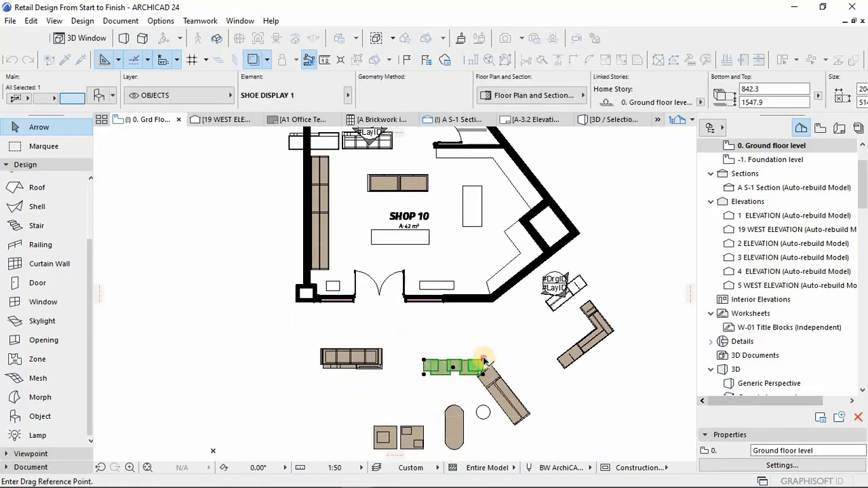
left_click(483, 360)
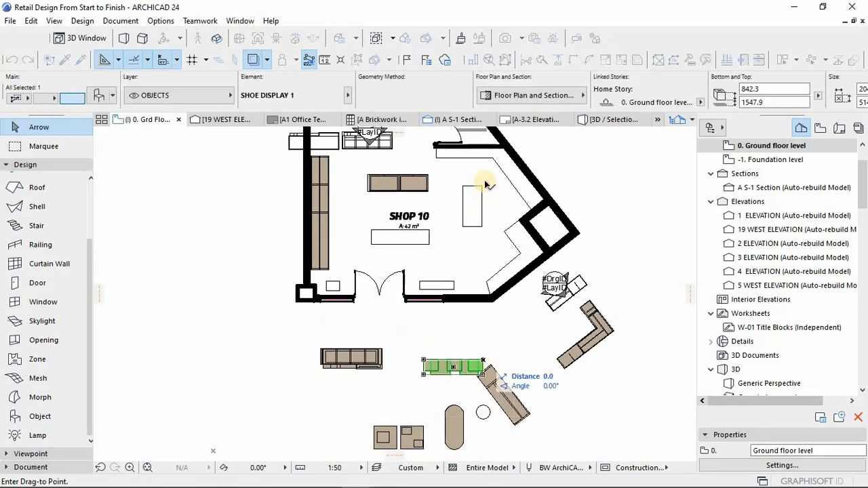
left_click(491, 147)
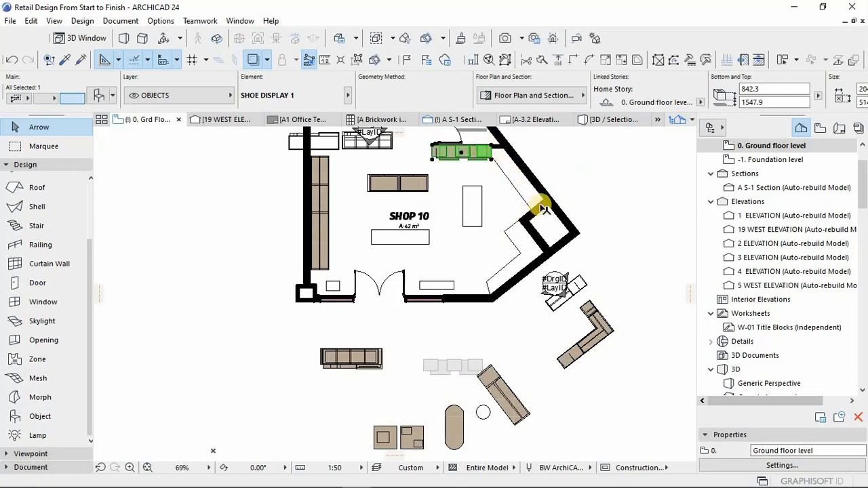
Step: Stretch SHOE DISPLAY 1 from its upper-left corner to the fitting room wall's lower corner so it sits flush below the wall
scroll(434, 152, "up", 6)
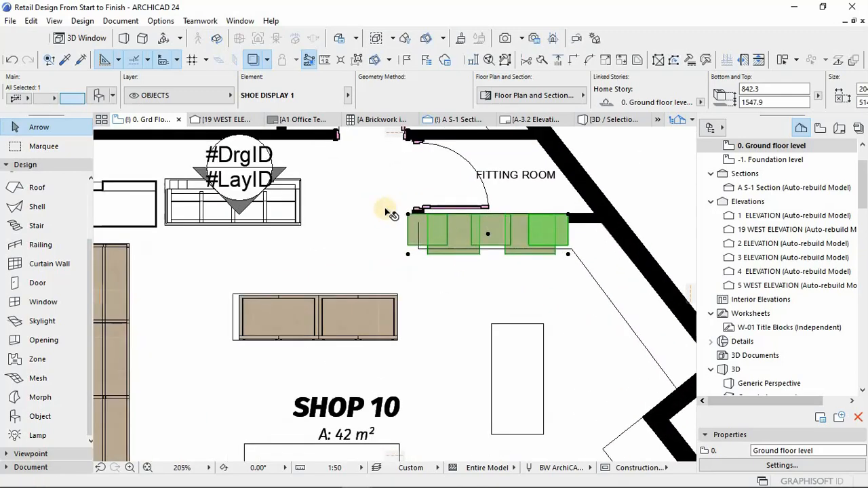
key("ctrl+d")
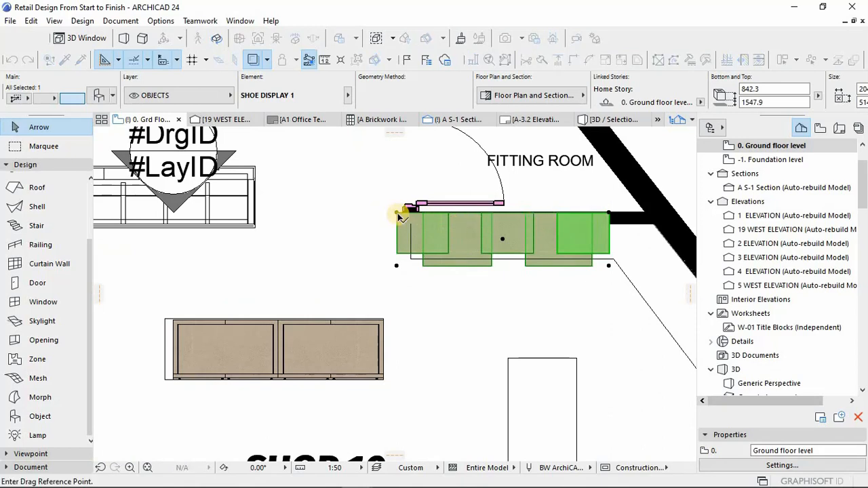
left_click(397, 212)
key("Escape")
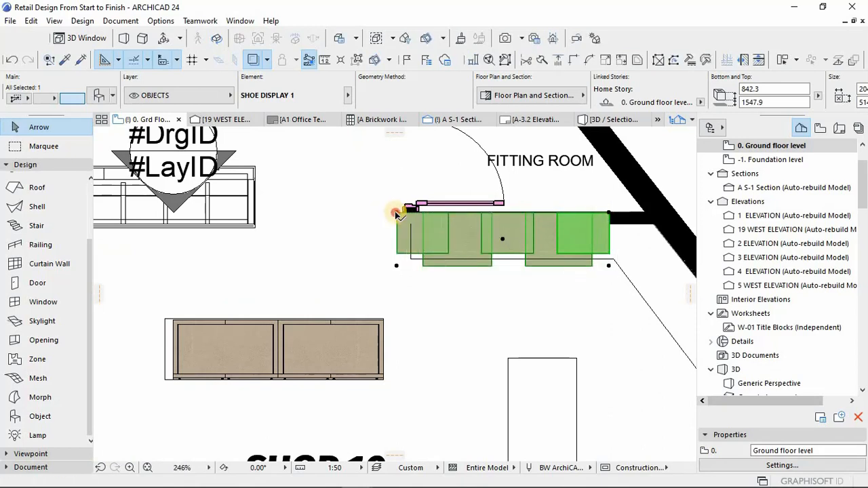
left_click(396, 212)
left_click(405, 225)
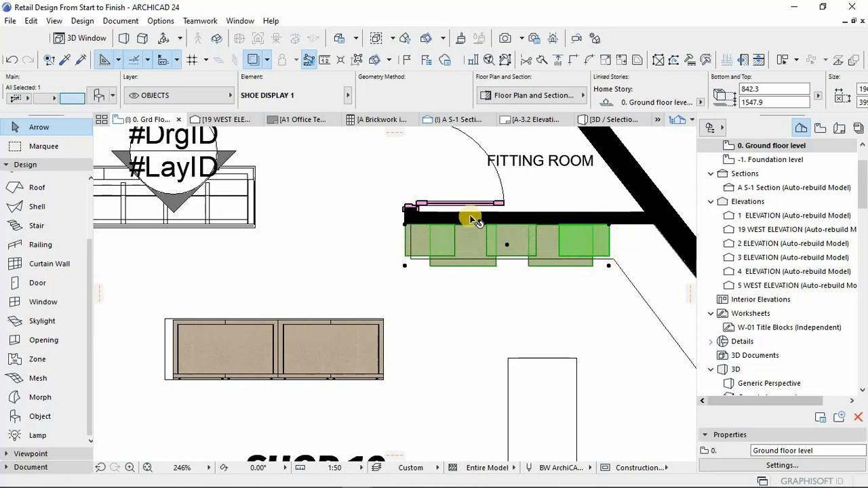
scroll(487, 261, "down", 5)
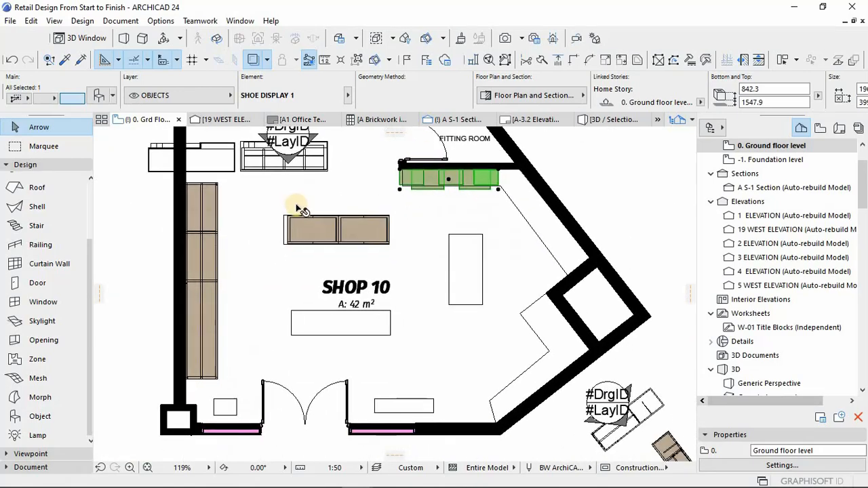
scroll(384, 214, "down", 3)
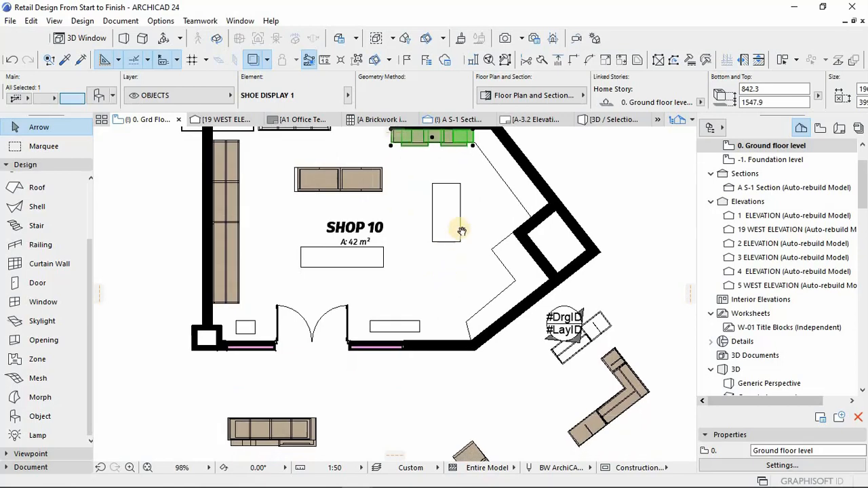
Step: Move the WOMANS CLOTHING DISPLAY STAND from outside the shop into the angled corner below the square column
left_click(592, 364)
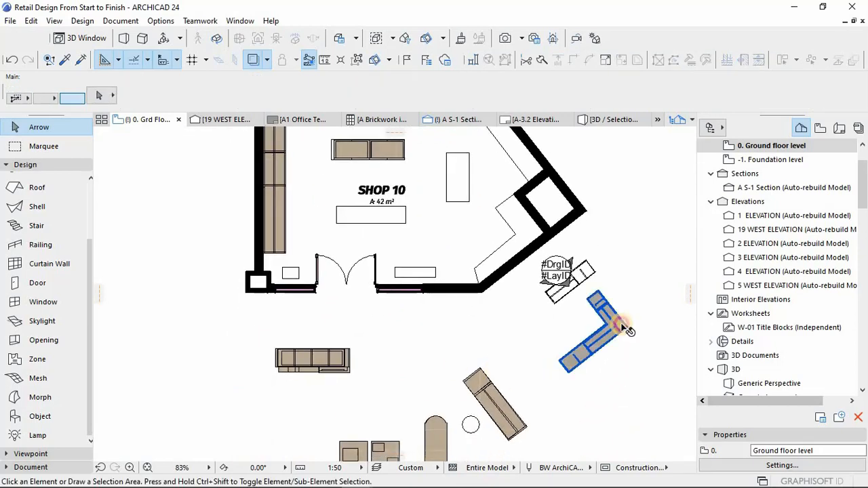
left_click(624, 324)
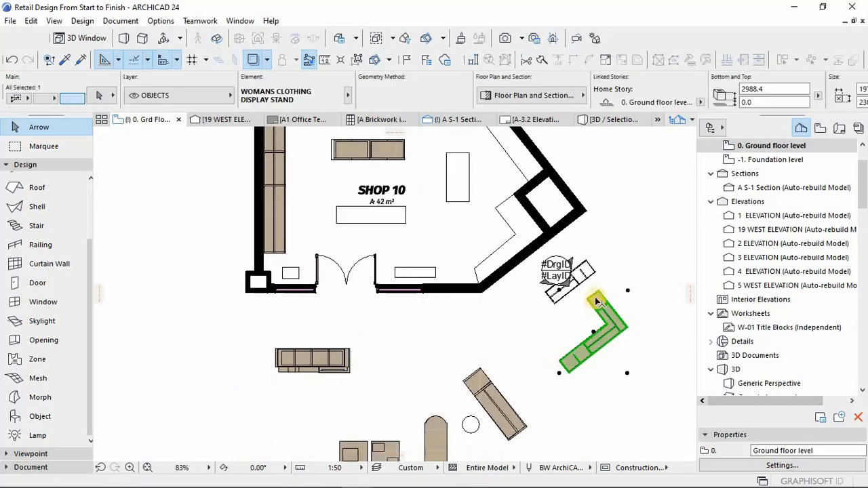
left_click(626, 327)
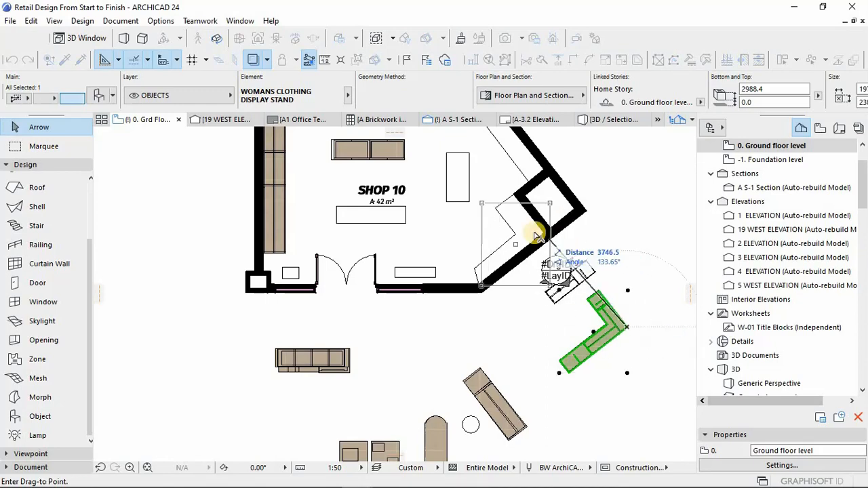
scroll(535, 236, "up", 5)
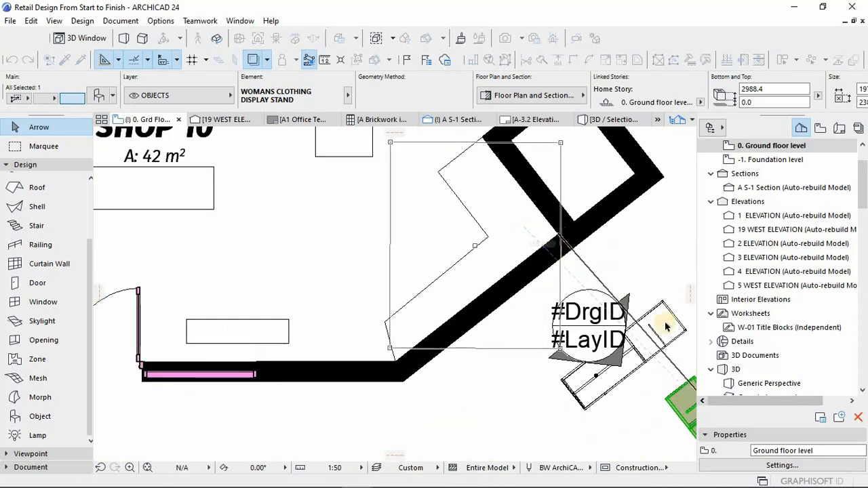
left_click(666, 328)
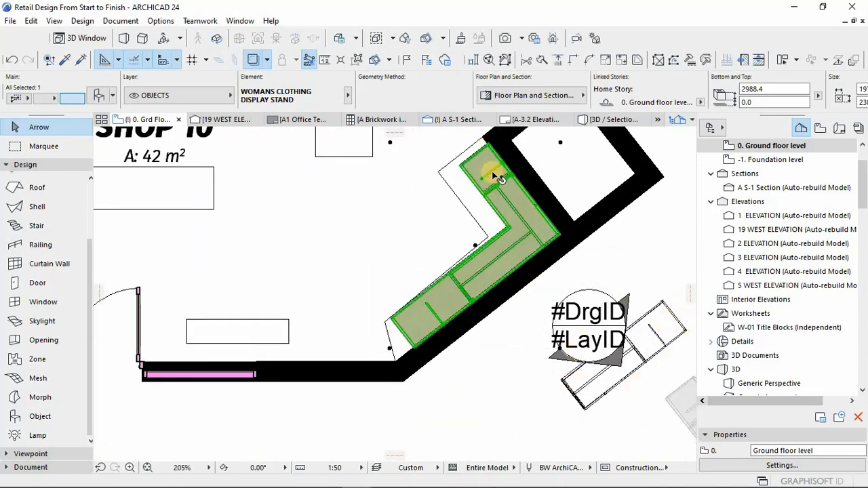
Step: Shift the WOMANS CLOTHING DISPLAY STAND so its upper back corner sits on the wall's end corner, flush with the column wall
scroll(484, 199, "up", 4)
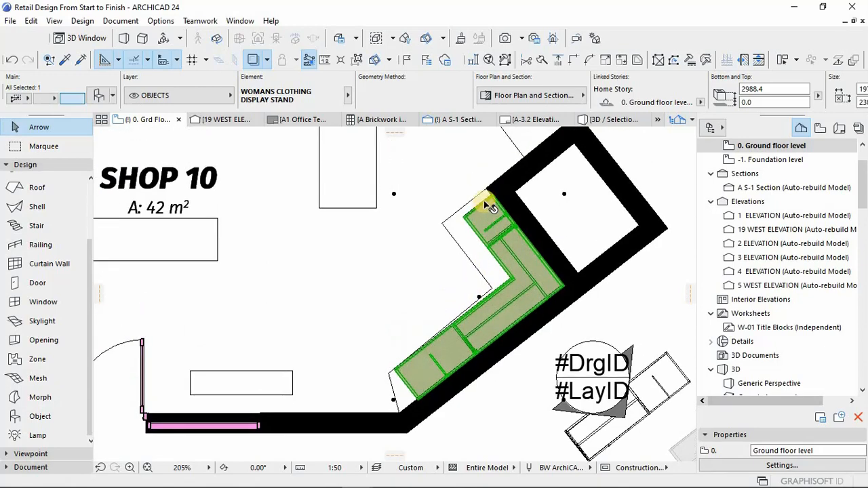
key("ctrl+d")
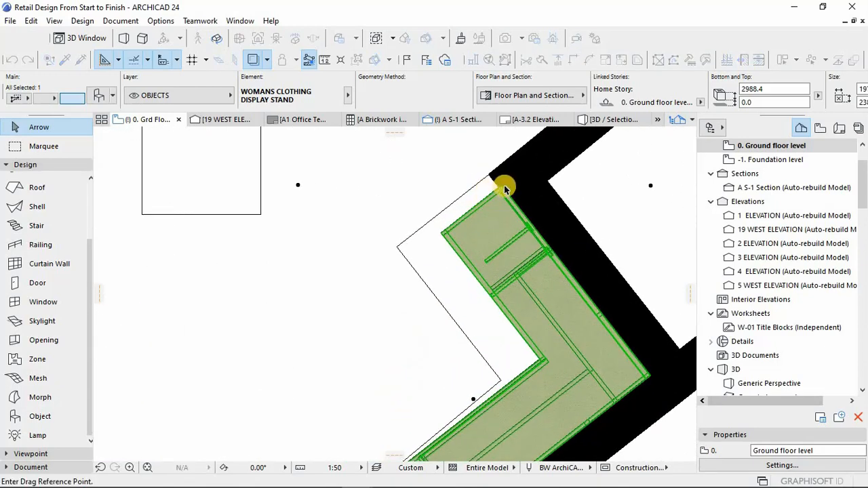
left_click(497, 181)
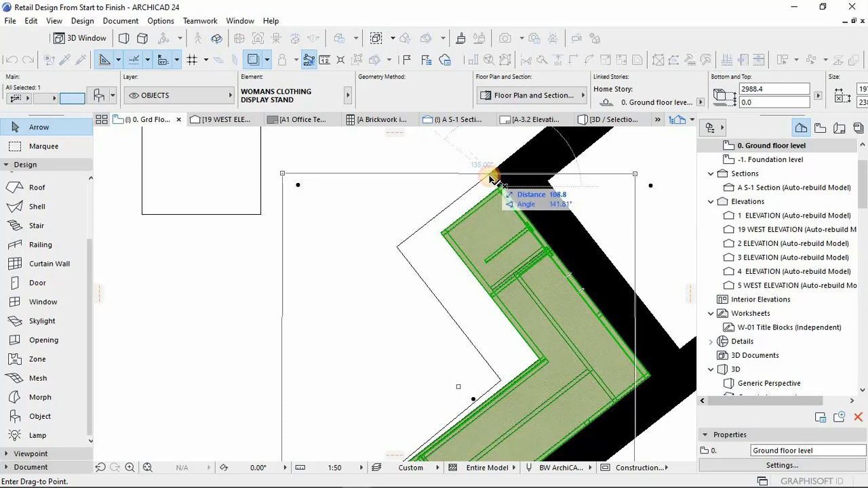
left_click(492, 181)
scroll(466, 171, "up", 2)
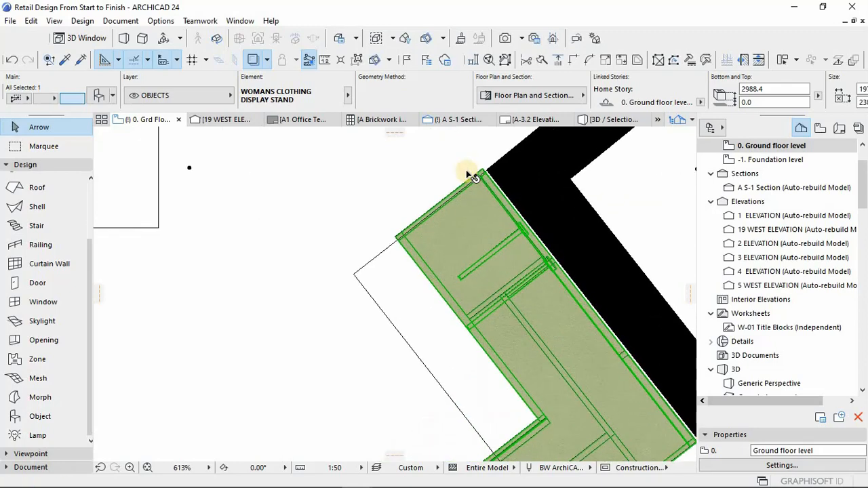
scroll(474, 171, "up", 2)
key("ctrl+d")
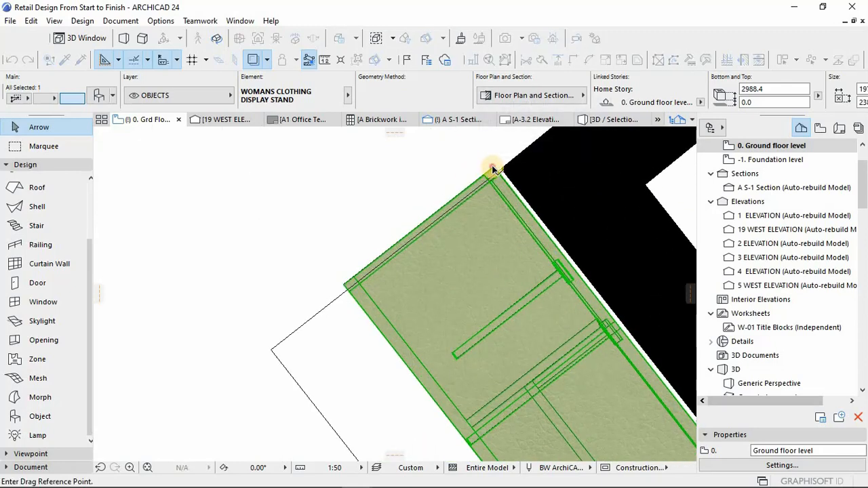
left_click(492, 168)
left_click(494, 177)
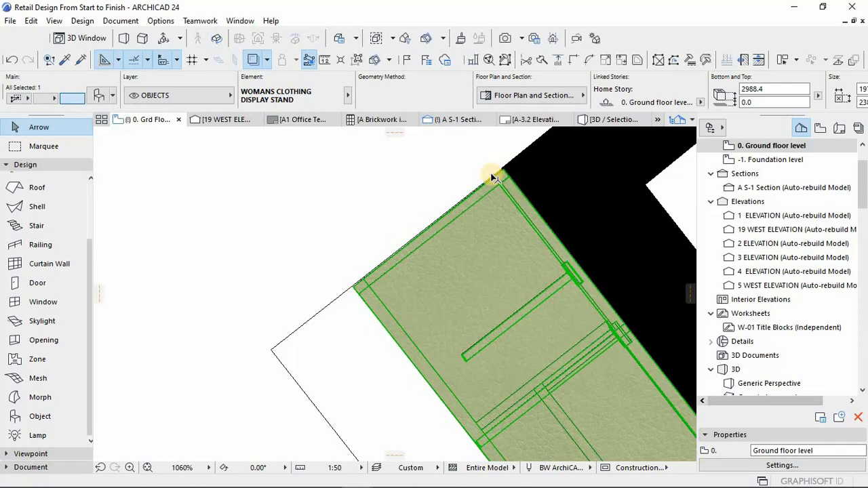
Step: Try to enlarge the display stand graphically from its back corner so its lower end reaches the shop's lower wall corner
scroll(513, 294, "down", 8)
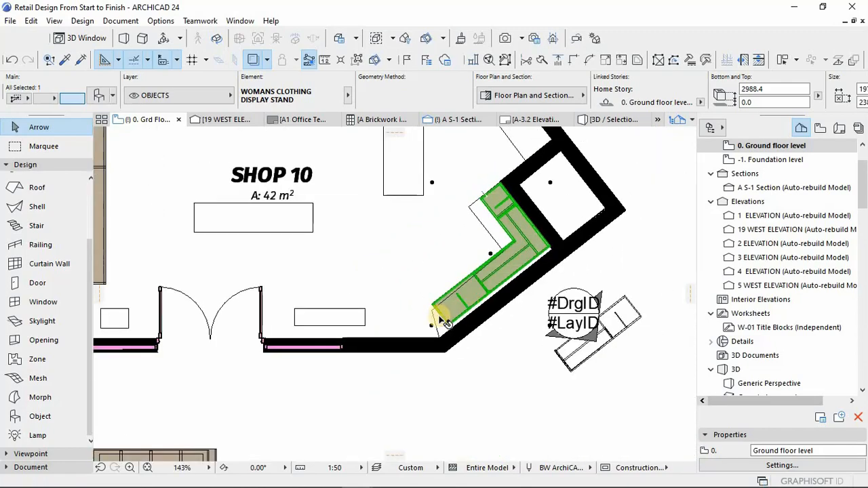
scroll(527, 304, "up", 2)
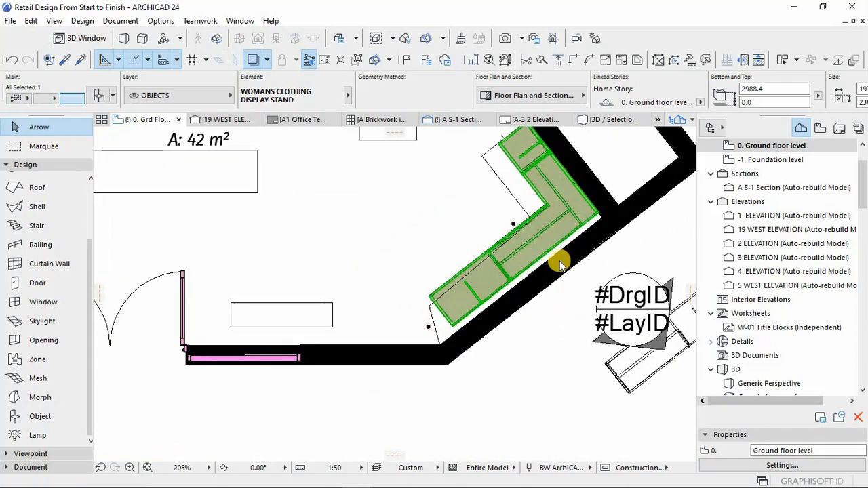
key("ctrl+k")
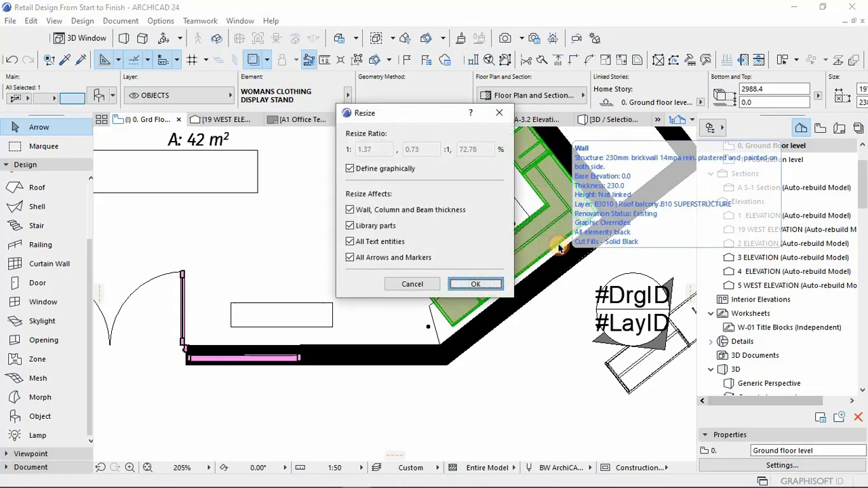
key("Return")
left_click(598, 212)
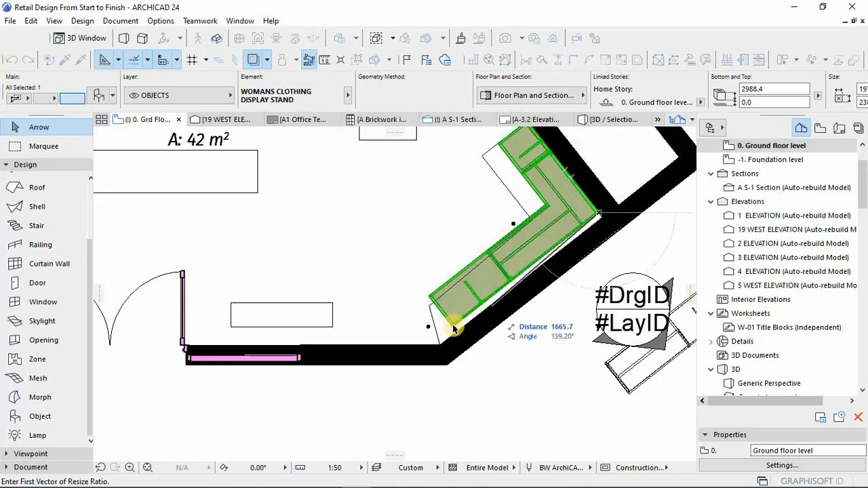
left_click(453, 326)
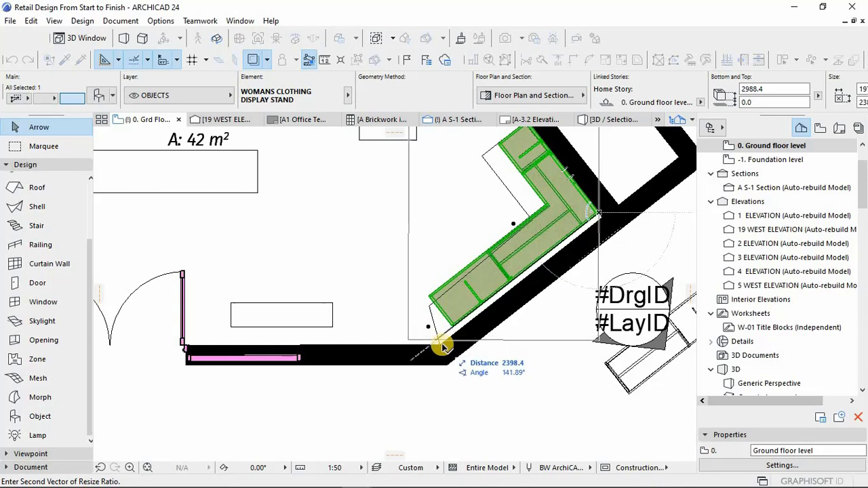
left_click(442, 347)
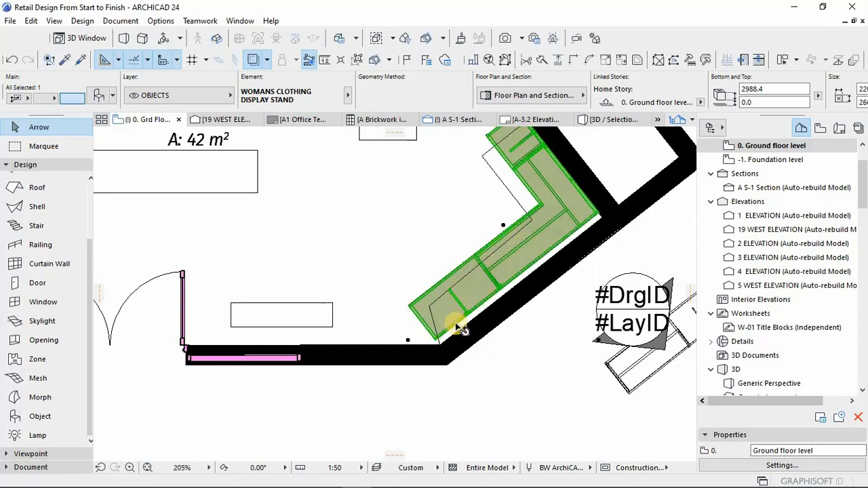
Step: Try to shift the enlarged display stand down so its lower end corner rests against the angled wall
key("ctrl+d")
left_click(436, 341)
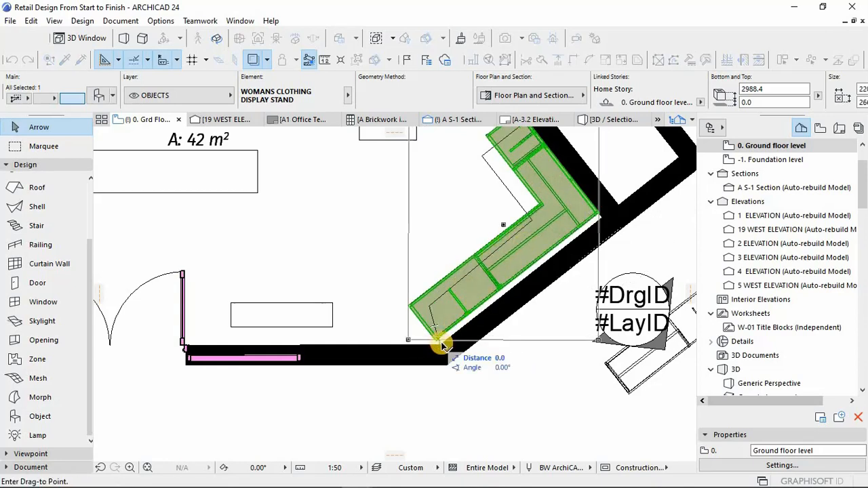
left_click(438, 349)
middle_click_drag(565, 255, 552, 305)
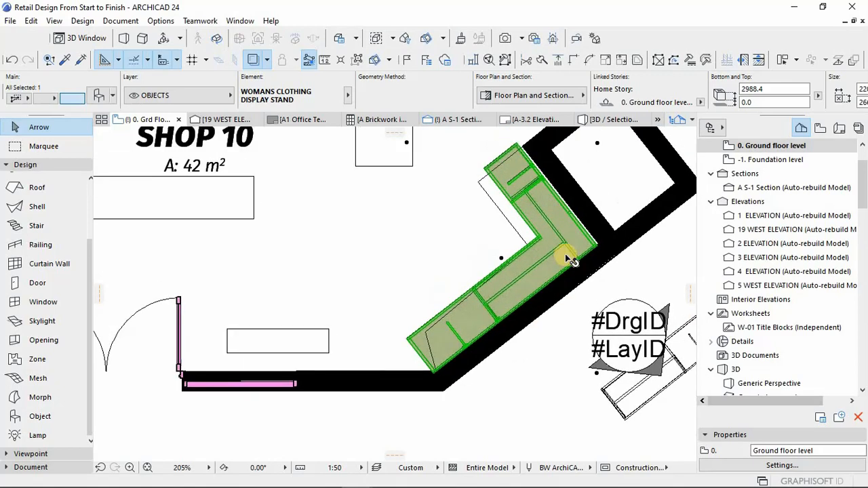
scroll(568, 256, "up", 1)
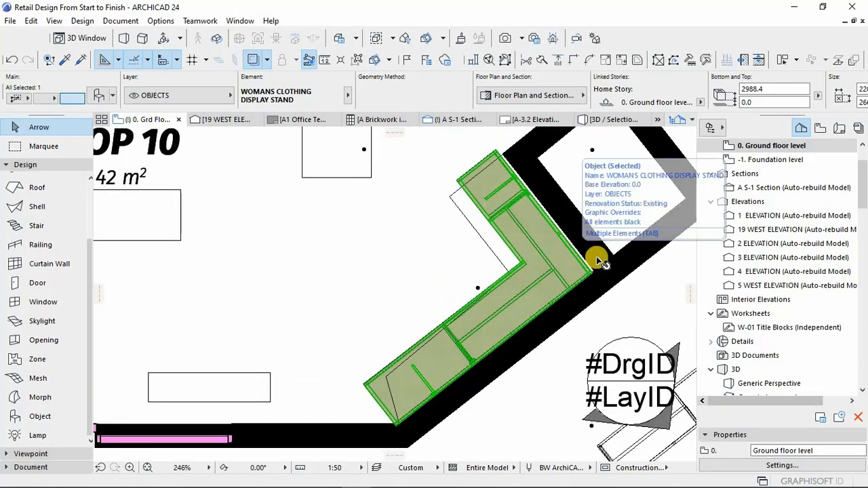
Step: Undo the last move and the resize of the women's clothing display stand
key("ctrl+z")
key("ctrl+d")
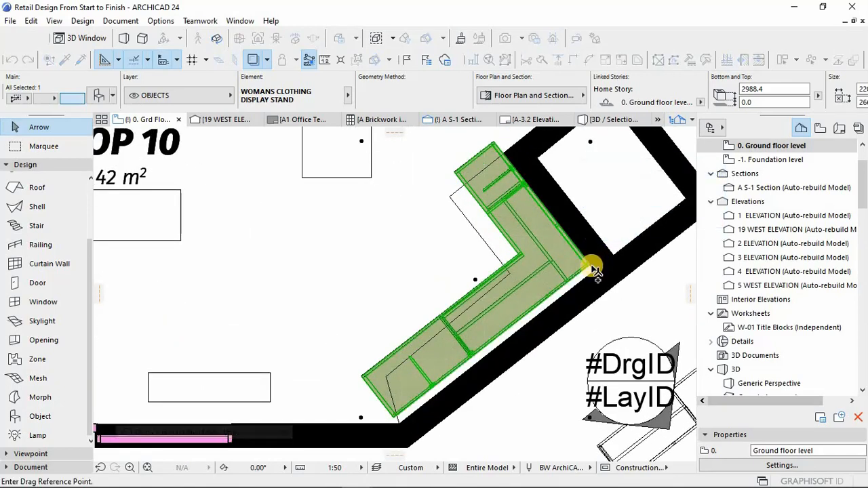
key("ctrl")
key("Escape")
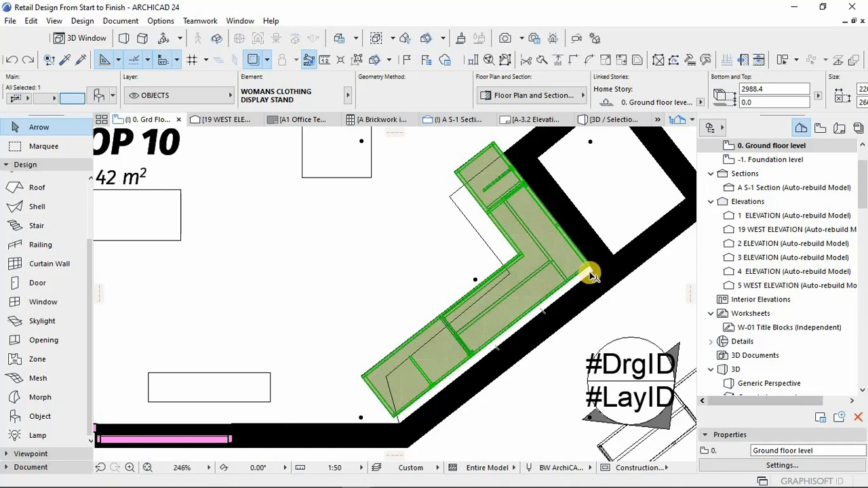
key("ctrl+z")
Step: Shift the display stand slightly along the column wall so its back corner lies flush against the angled wall
key("ctrl+d")
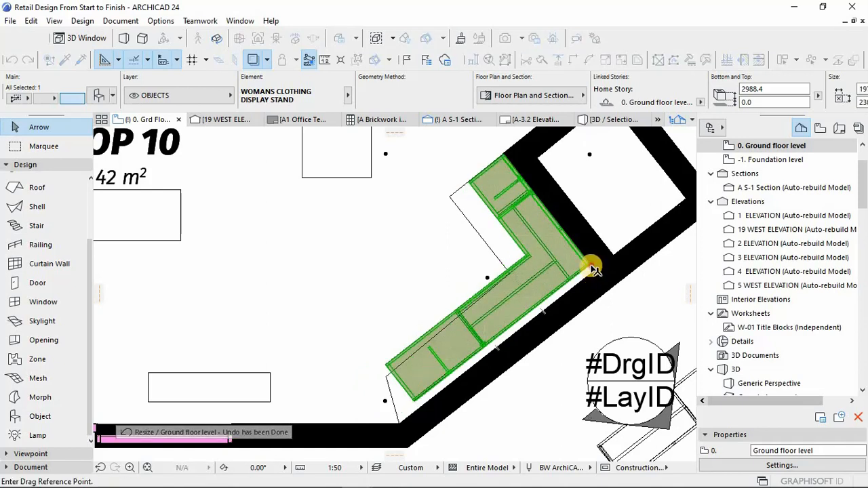
left_click(591, 269)
left_click(595, 274)
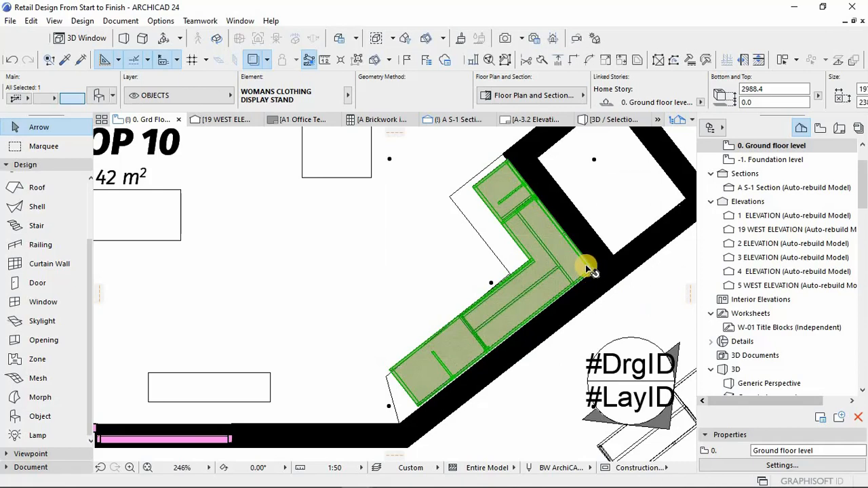
Step: Resize the display stand graphically from its back corner, enlarging it until its upper end meets the column wall's end corner
key("ctrl+k")
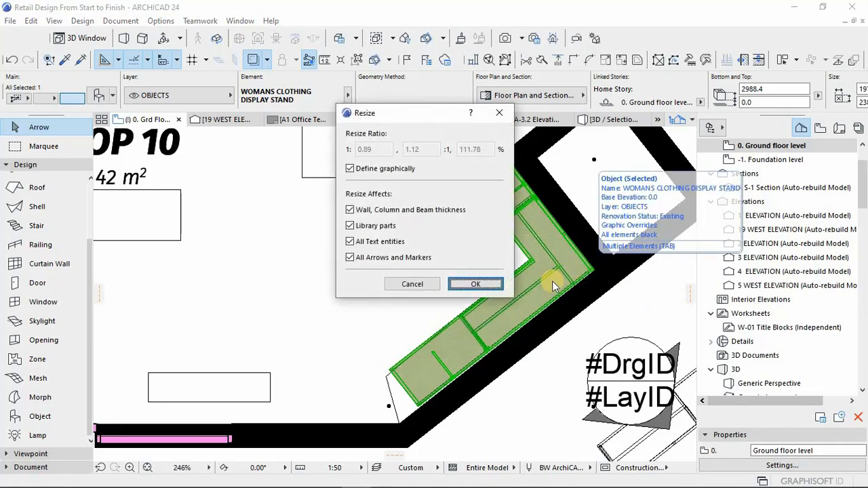
left_click(473, 285)
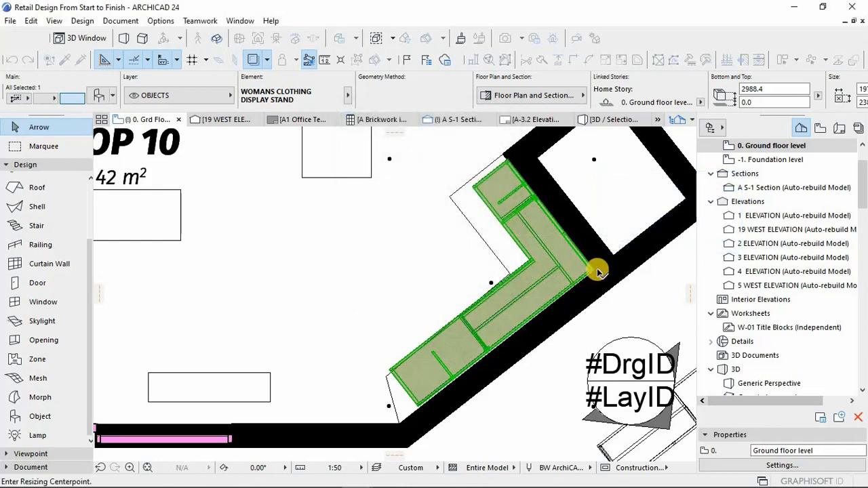
left_click(593, 272)
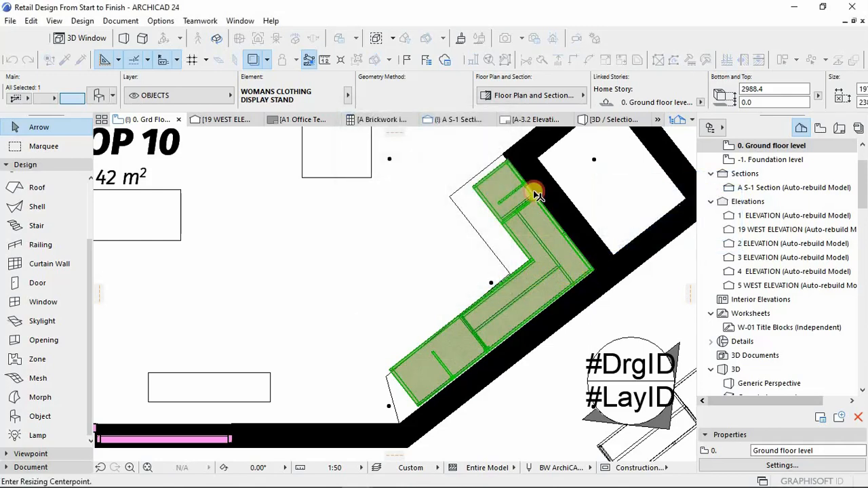
left_click(502, 156)
left_click(501, 153)
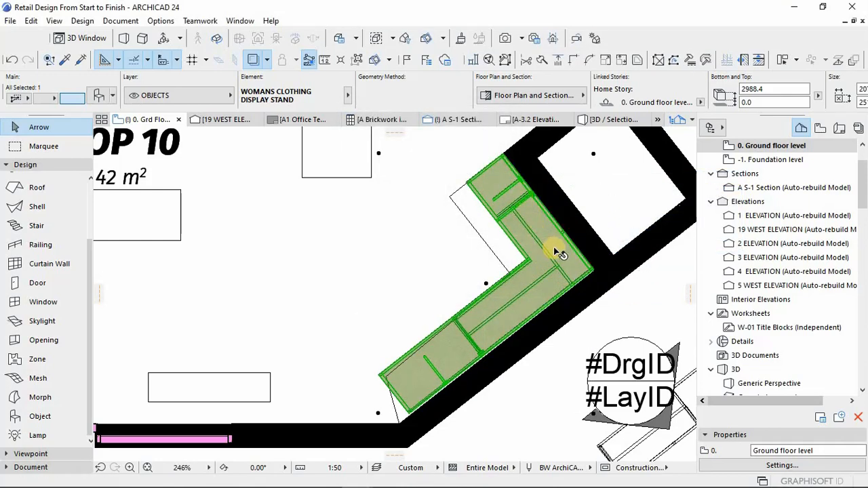
key("Escape")
scroll(553, 247, "down", 4)
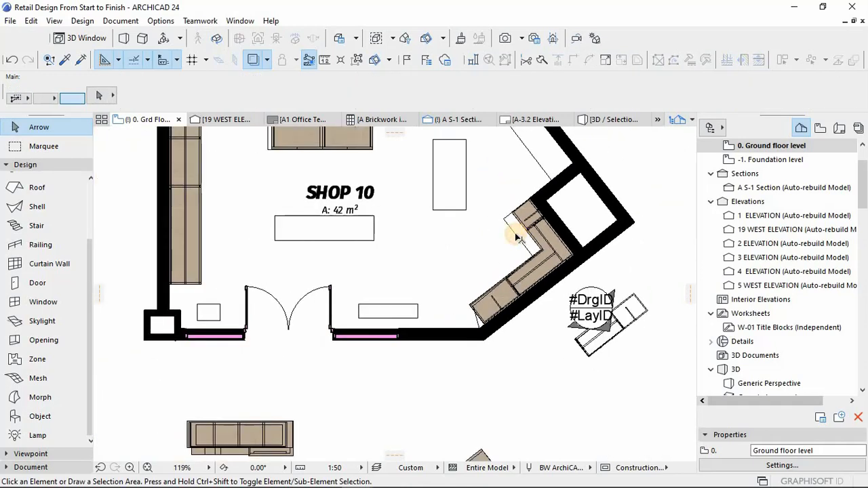
left_click(517, 238)
left_click(514, 233)
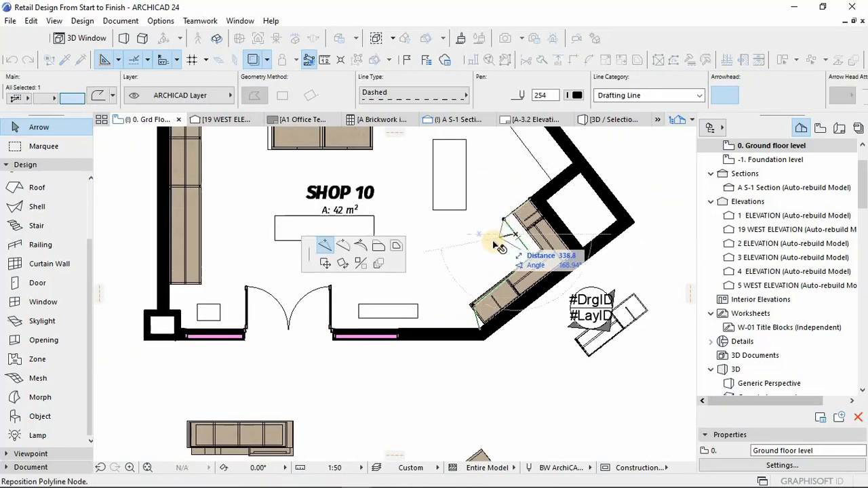
left_click(501, 248)
key("Escape")
Step: Show only the SHOE RACK in 3D and examine its front, shelves and hanging rail
scroll(509, 305, "down", 3)
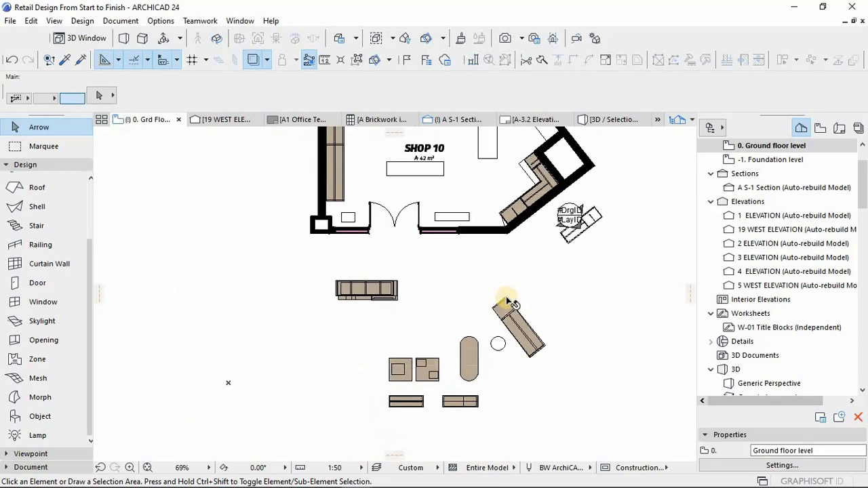
left_click(516, 318)
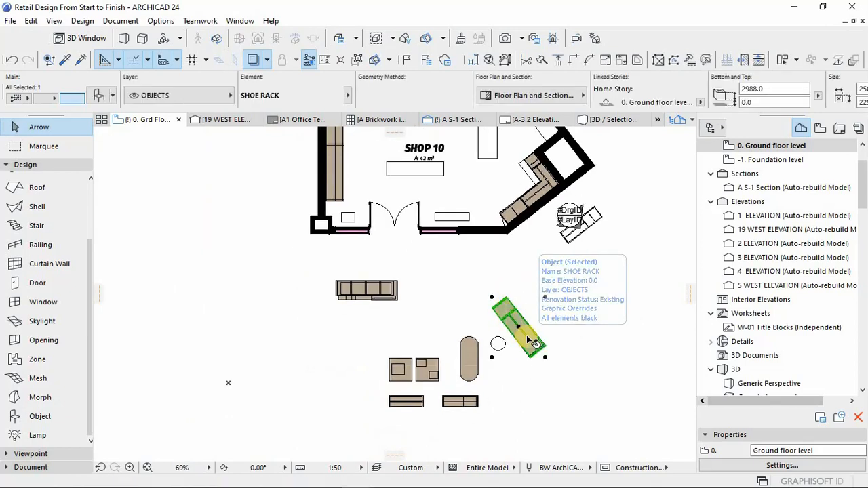
key("F5")
left_click_drag(462, 355, 523, 248)
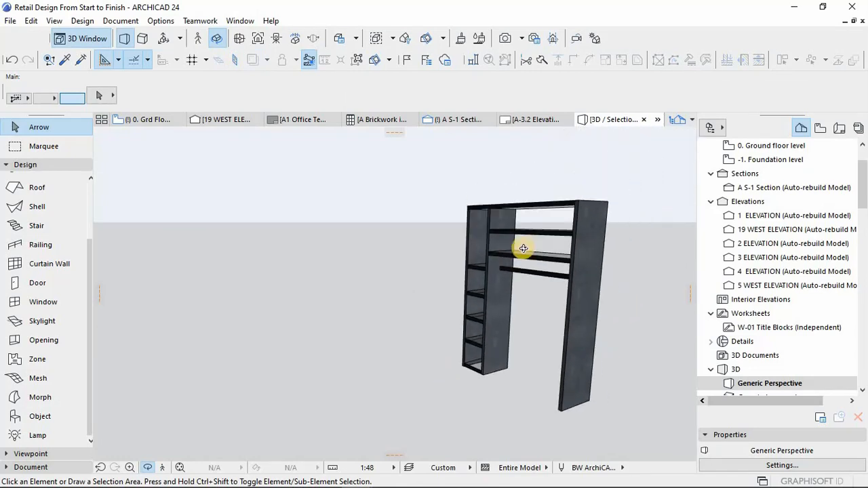
left_click_drag(615, 244, 490, 354)
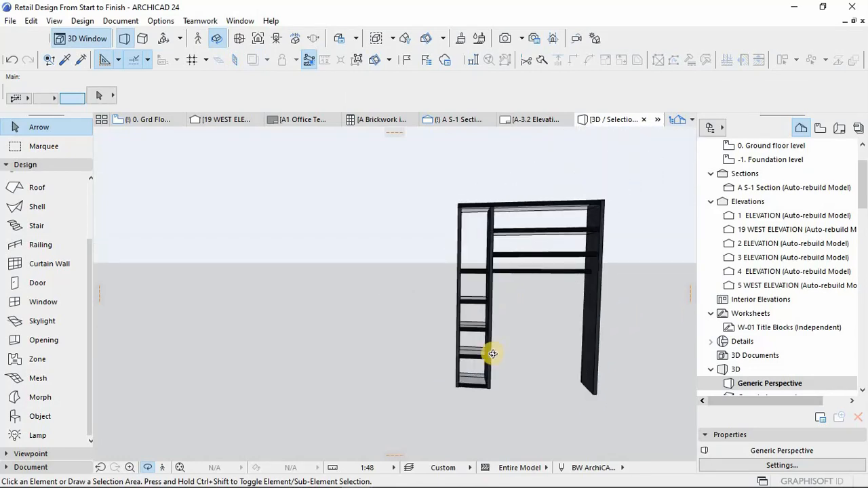
scroll(489, 354, "up", 3)
middle_click_drag(482, 261, 389, 314)
left_click_drag(394, 357, 397, 417)
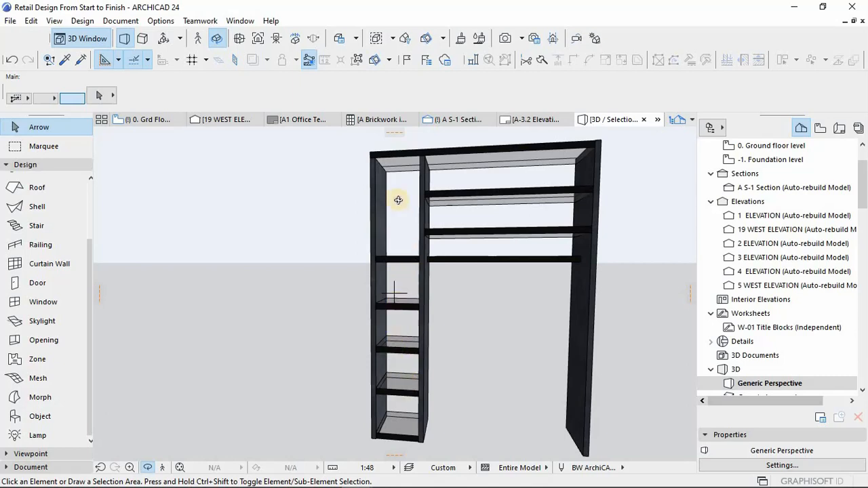
Step: Examine the SHOE RACK from above in 3D, review its object settings, and return to the ground floor plan
middle_click_drag(416, 312, 473, 262, "shift")
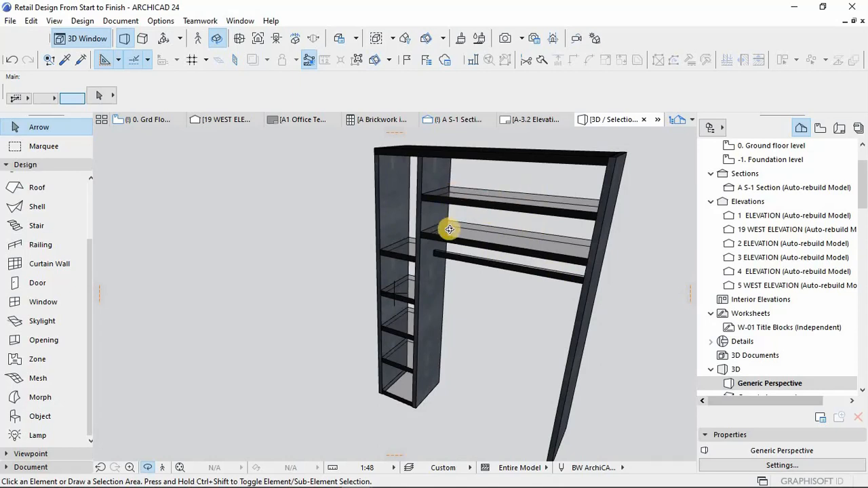
left_click(573, 166)
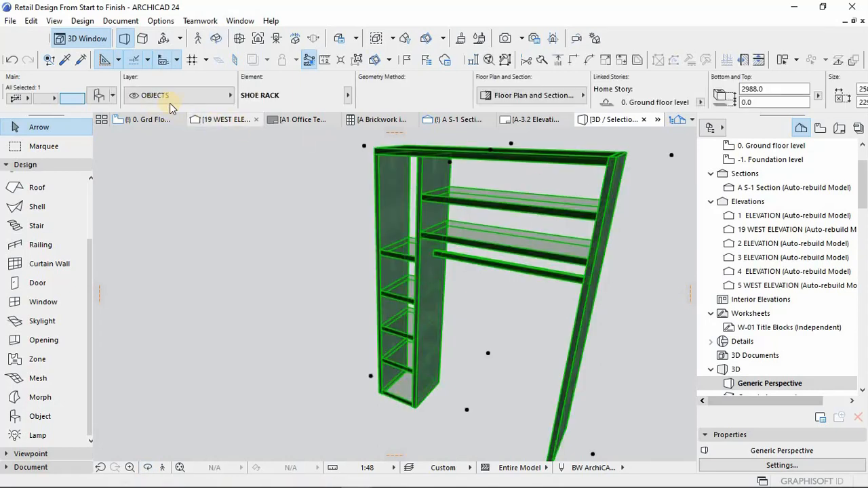
left_click(99, 97)
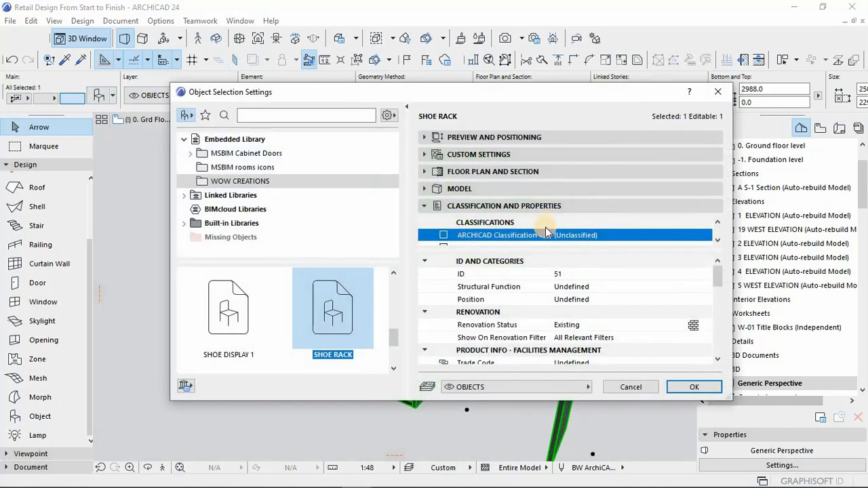
scroll(547, 229, "down", 1)
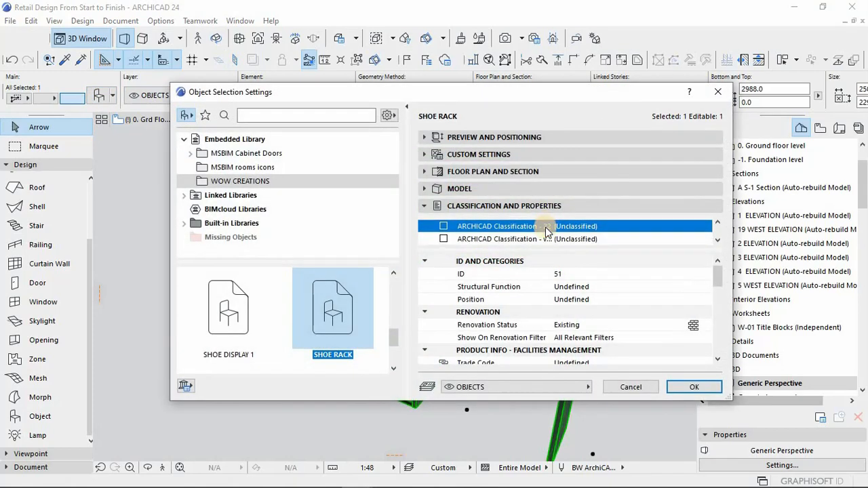
left_click(689, 389)
key("F2")
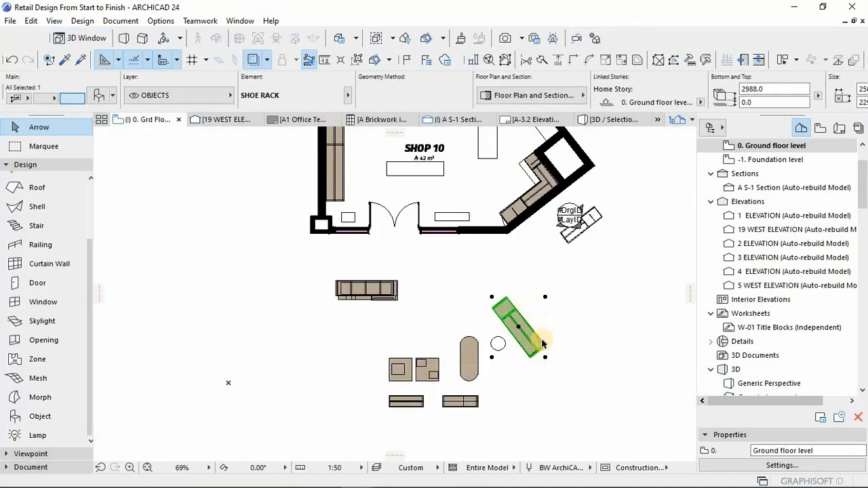
Step: Move the SHOE RACK into the inner corner where the angled wall meets the column wall
key("ctrl+d")
middle_click_drag(526, 249, 501, 358)
scroll(527, 246, "up", 3)
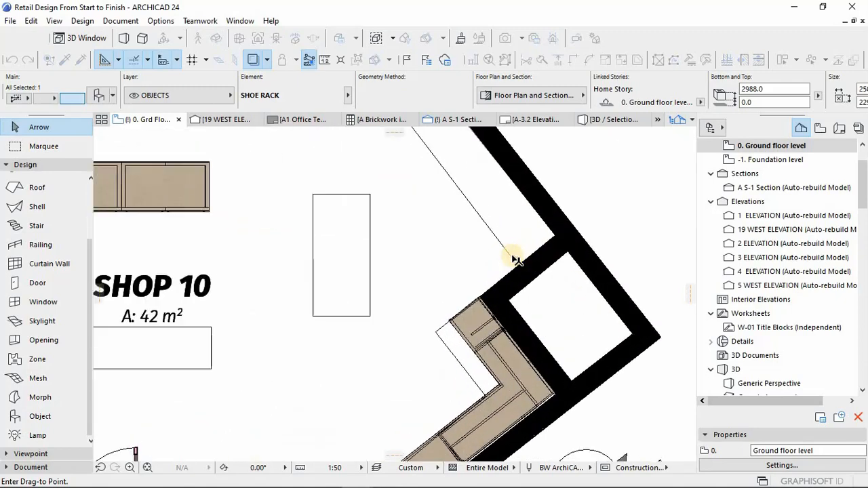
left_click(513, 254)
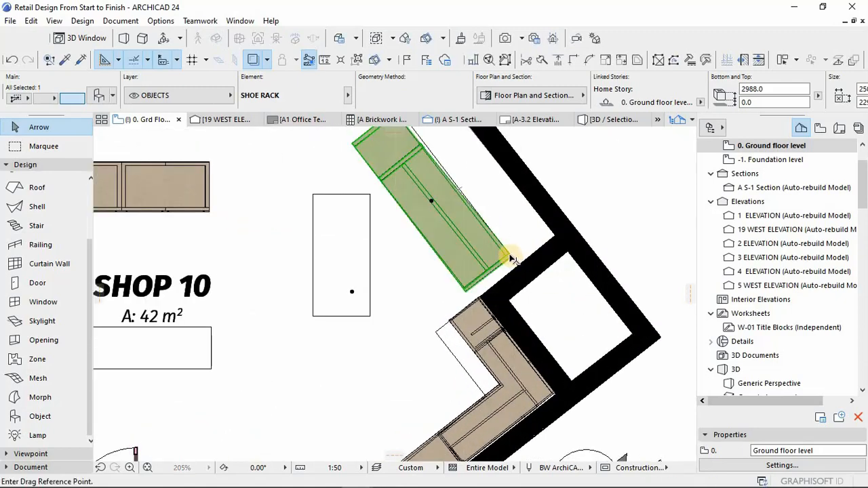
left_click(510, 256)
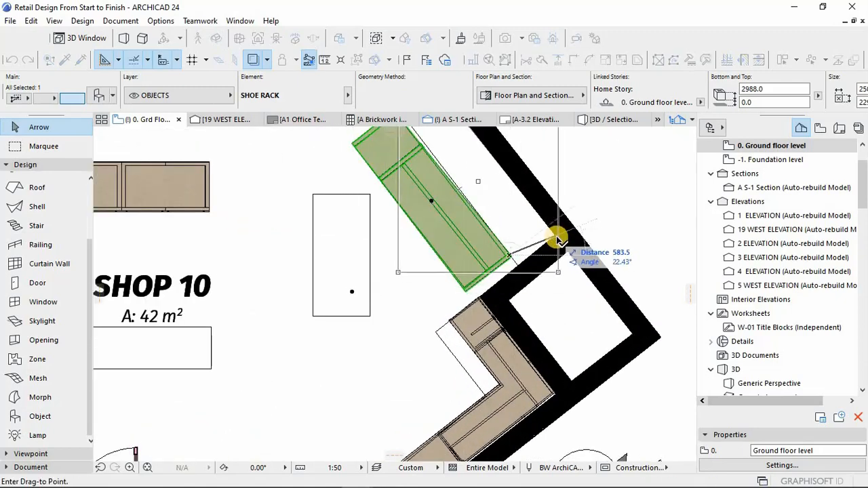
left_click(555, 238)
Step: Shift the SHOE RACK slightly so its lower front corner sits flush against the column wall's face, and deselect it
middle_click_drag(546, 288, 577, 351)
scroll(576, 376, "up", 4)
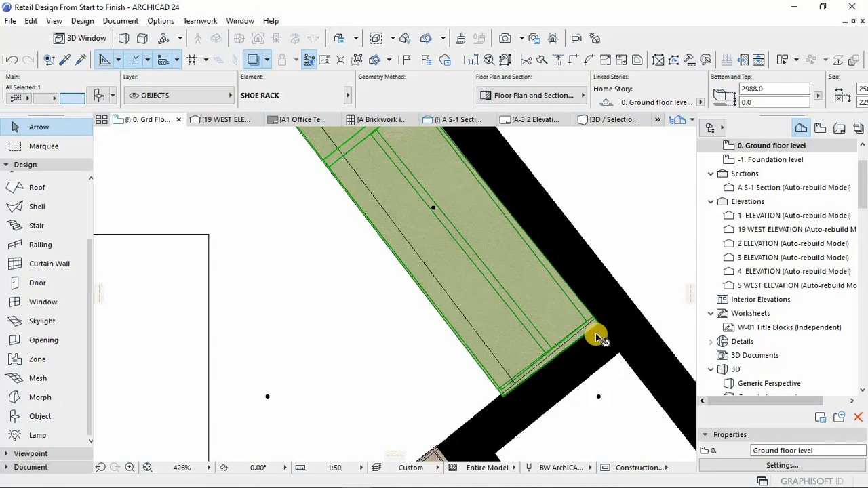
key("ctrl+d")
scroll(509, 386, "up", 3)
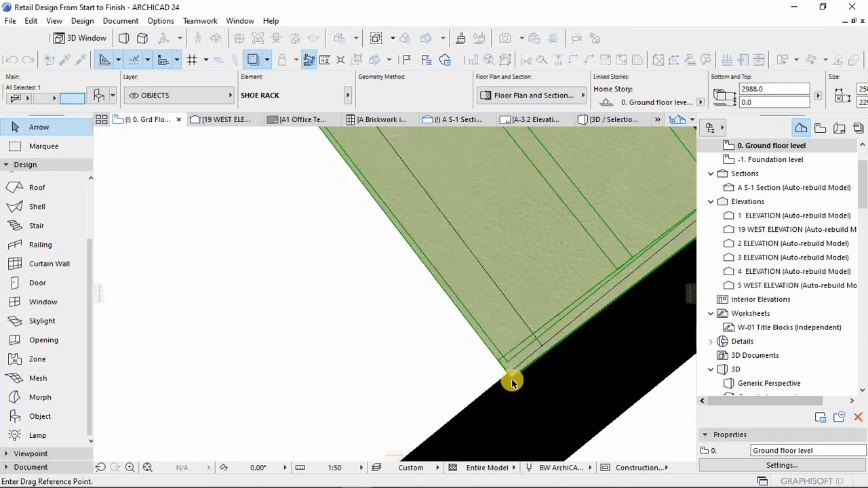
left_click(512, 378)
left_click(504, 377)
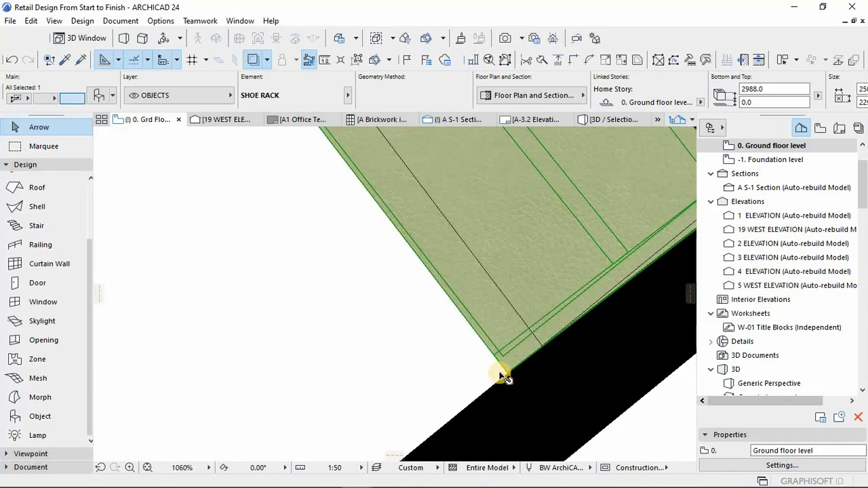
scroll(535, 316, "down", 3)
scroll(514, 283, "down", 2)
middle_click_drag(514, 283, 543, 406)
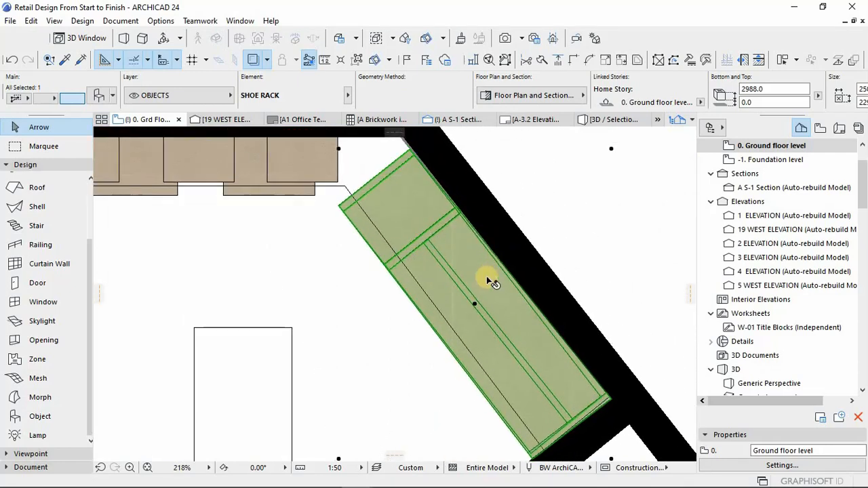
scroll(486, 276, "down", 4)
scroll(488, 256, "down", 2)
middle_click_drag(485, 249, 512, 224)
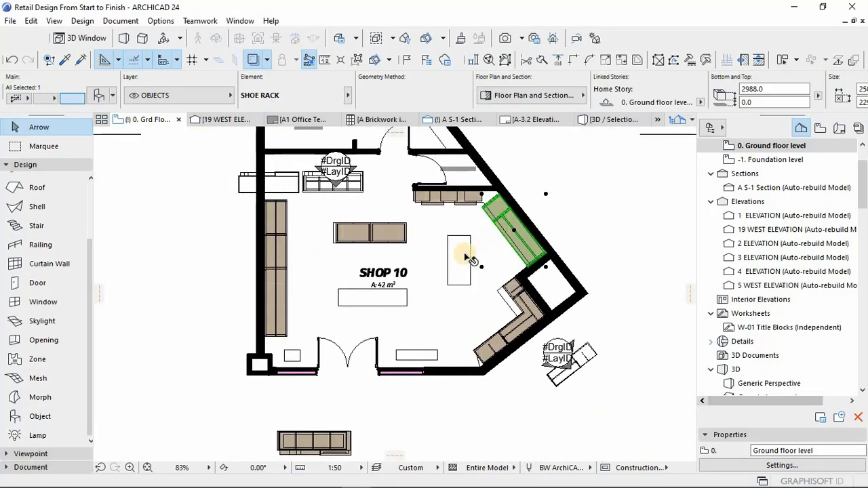
left_click(568, 235)
Step: Move the oval CLOTHING DISPLAY STAND into the upright rectangular outline beside the SHOE RACK, matching their upper corners
scroll(527, 301, "down", 1)
middle_click_drag(529, 295, 553, 197)
left_click(477, 409)
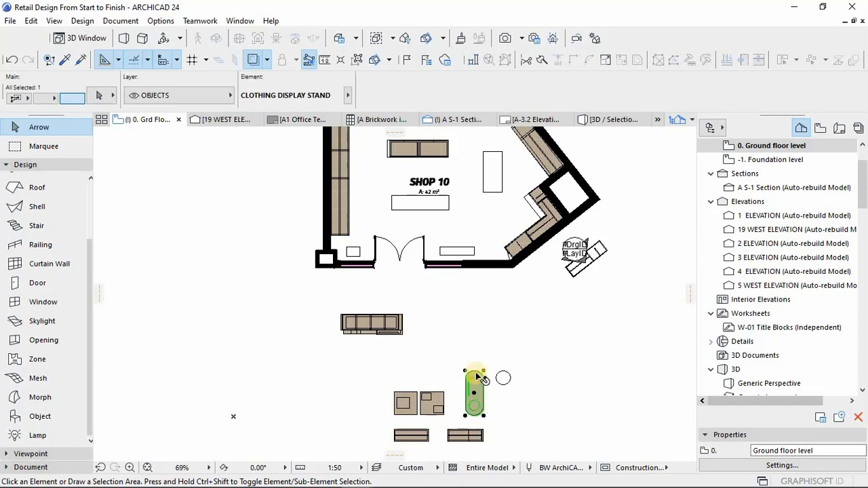
left_click_drag(483, 371, 495, 157)
middle_click_drag(508, 237, 509, 273)
scroll(508, 265, "up", 4)
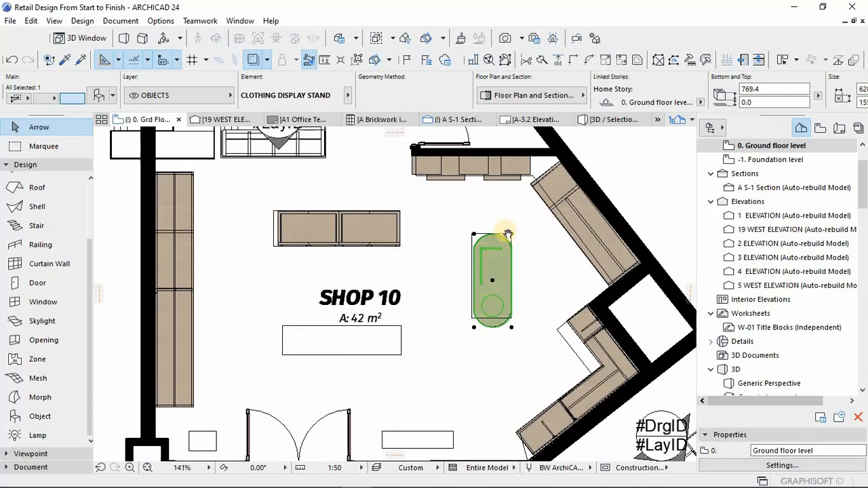
Step: Move the MANIQUIO DISPLAY into the middle of Shop 10, between the double display unit and the outline near the entrance
scroll(511, 234, "down", 2)
middle_click_drag(464, 292, 461, 302)
scroll(461, 301, "down", 2)
middle_click_drag(464, 298, 474, 227)
left_click(481, 389)
left_click(451, 392)
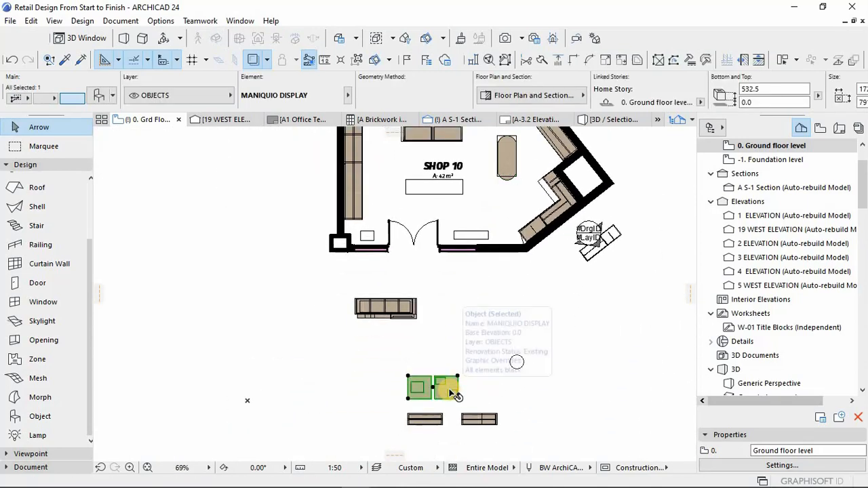
left_click(457, 361)
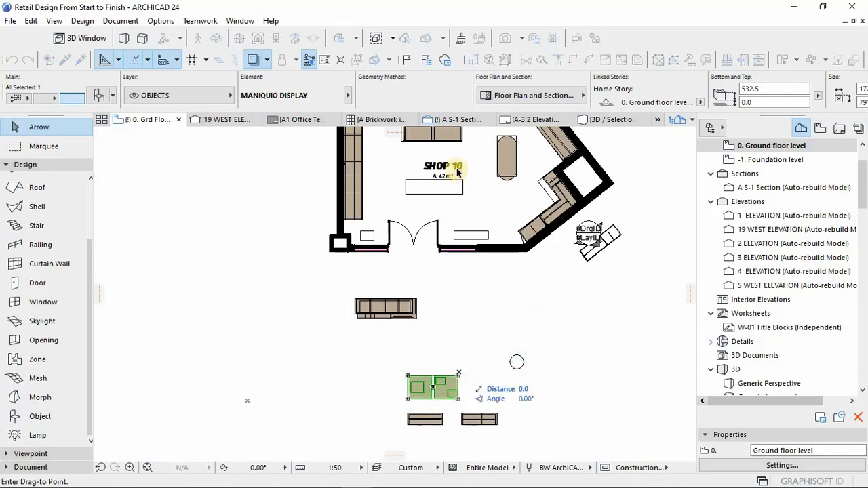
middle_click_drag(458, 172, 458, 252)
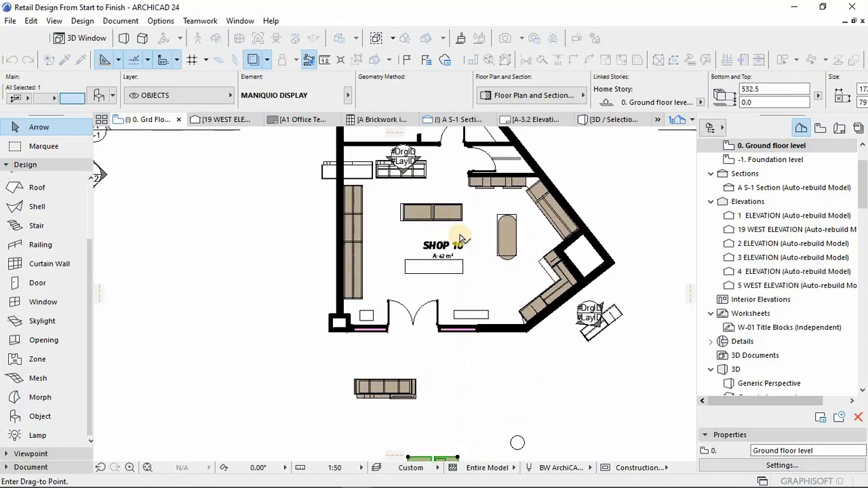
scroll(450, 235, "up", 2)
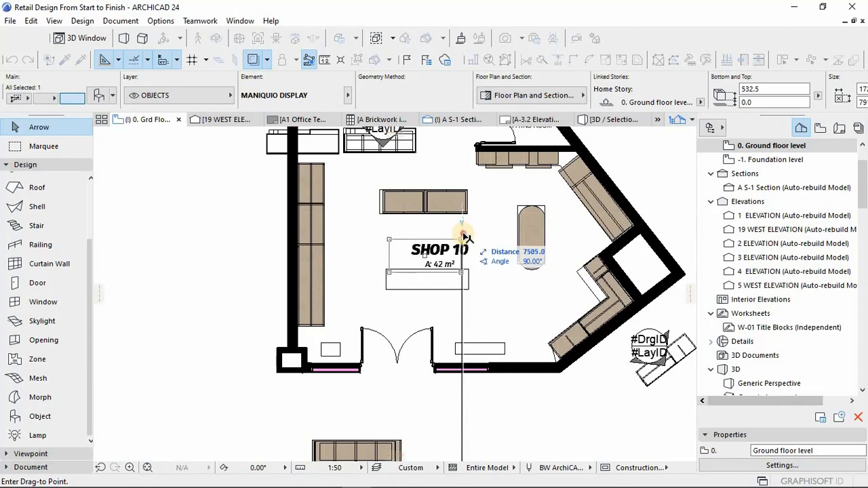
left_click(451, 264)
scroll(449, 266, "down", 2)
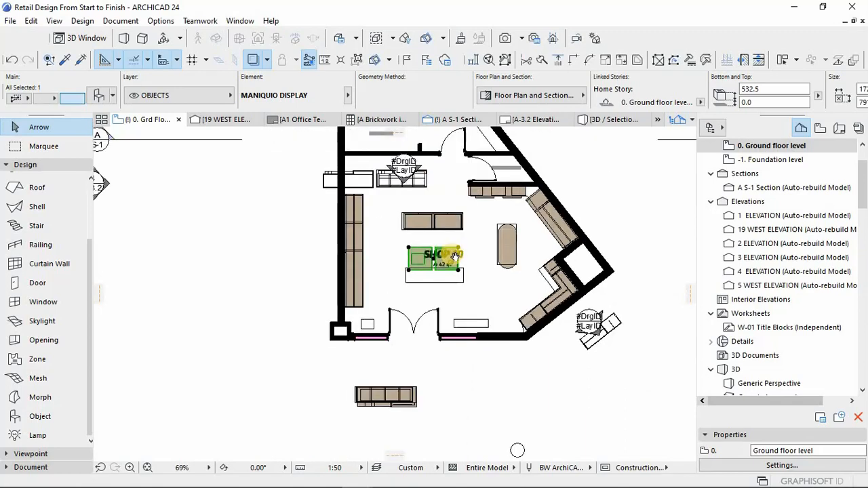
left_click(462, 299)
Step: Move RAIL CLOTHING DISPLAY and RAIL CLOTHING DISPLAY II together into the shop, just inside the entrance below the central outline
scroll(462, 299, "down", 2)
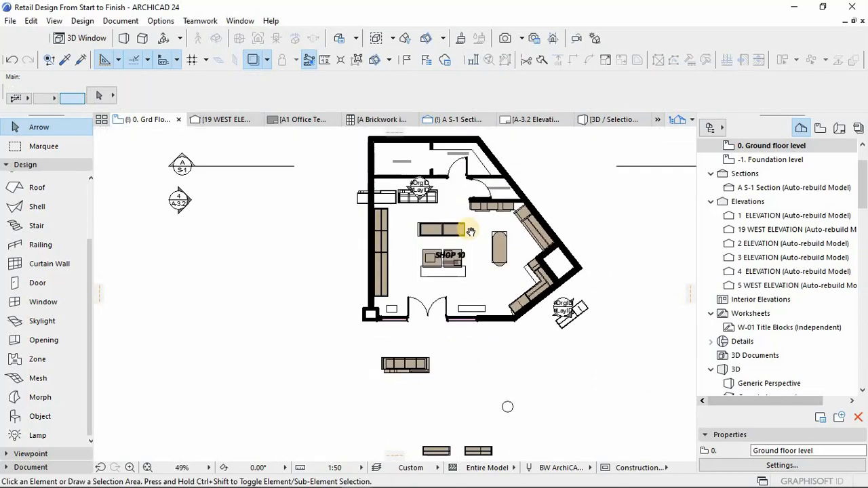
left_click(448, 366)
left_click(480, 367, "shift")
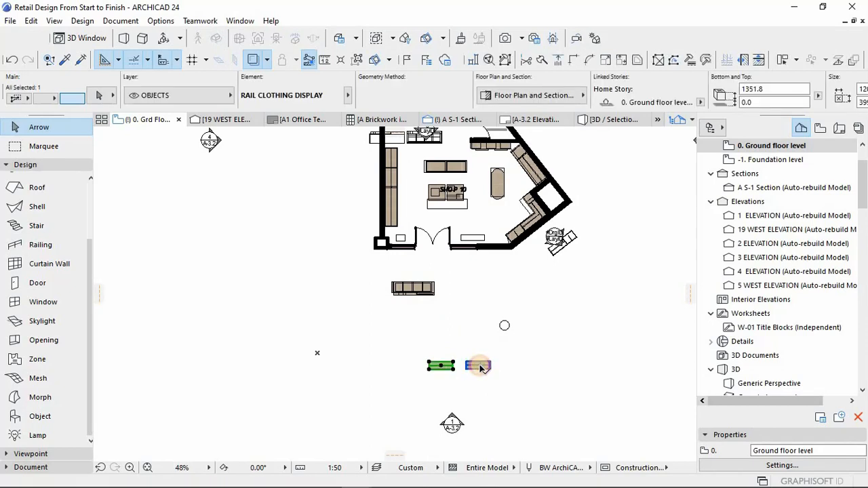
key("ctrl+d")
left_click(480, 368)
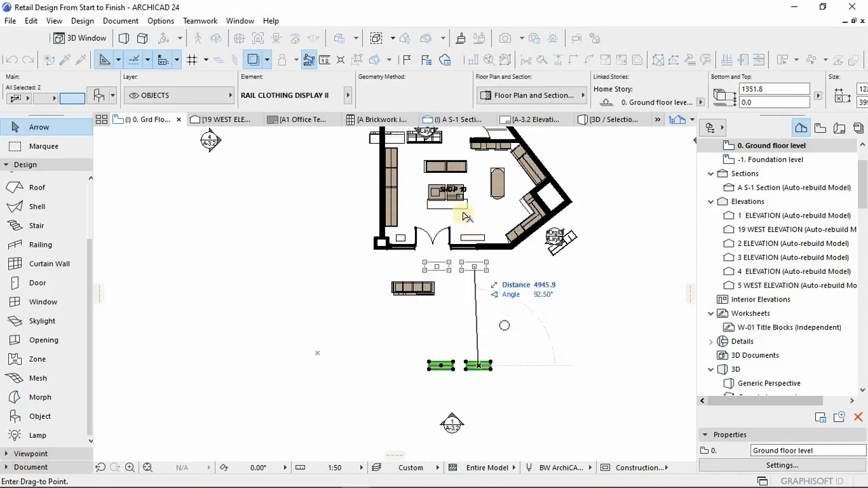
scroll(477, 211, "up", 2)
scroll(477, 211, "up", 1)
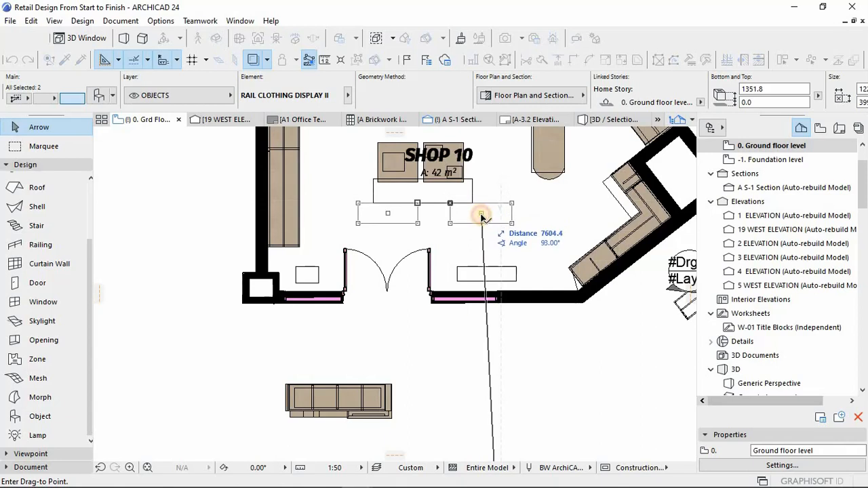
left_click(480, 216)
Step: Shift both rail clothing displays sideways so their outer end lines up with the end of the central outline
key("ctrl+d")
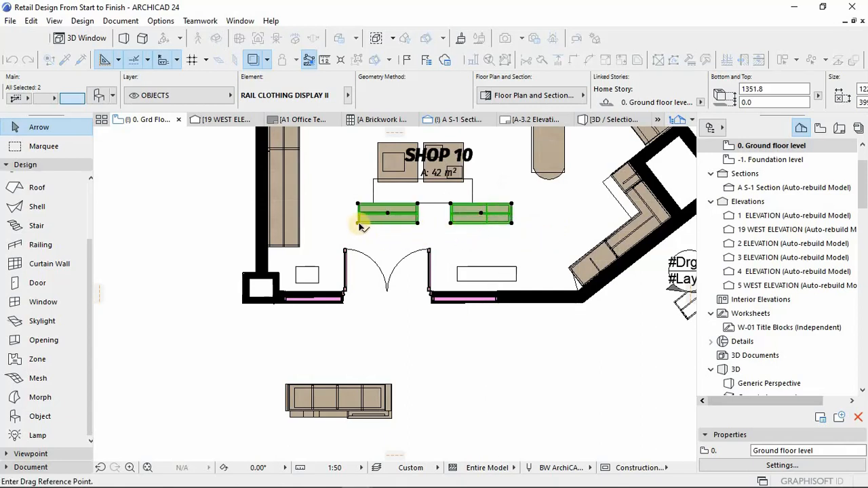
left_click(367, 225)
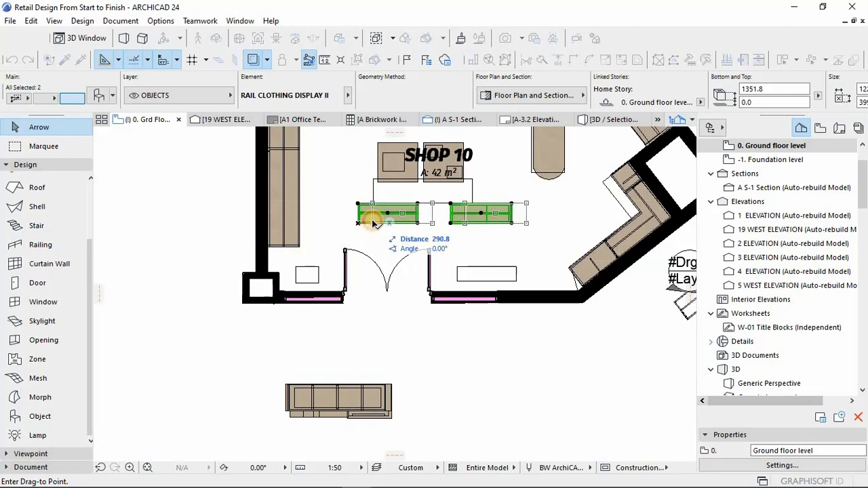
left_click(399, 203)
middle_click_drag(407, 262, 404, 364)
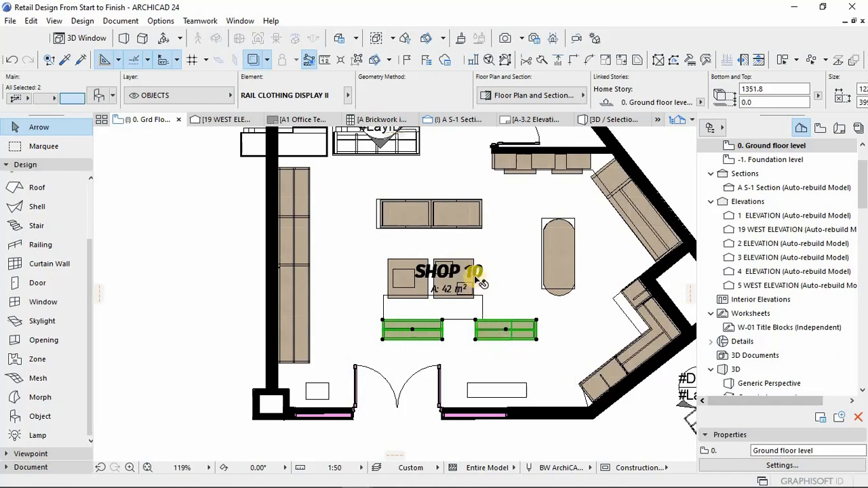
left_click(491, 237)
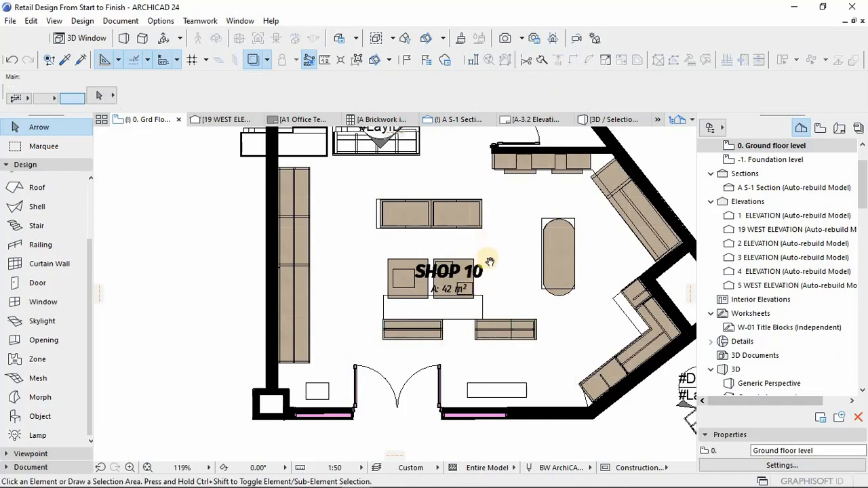
Step: Examine the furnished Shop 10 layout, checking the MANS CLOTHING DISPLAY STAND II, the fitting room area and the MANIQUIO DISPLAY
middle_click_drag(489, 262, 488, 291)
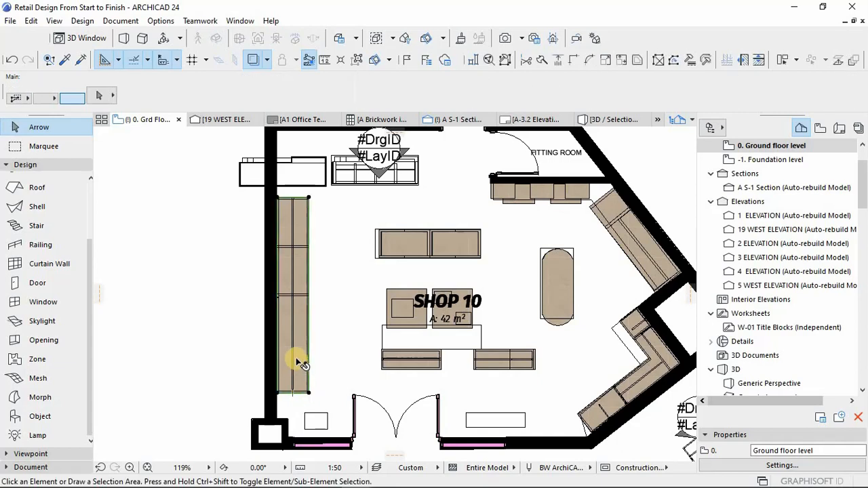
left_click(300, 396)
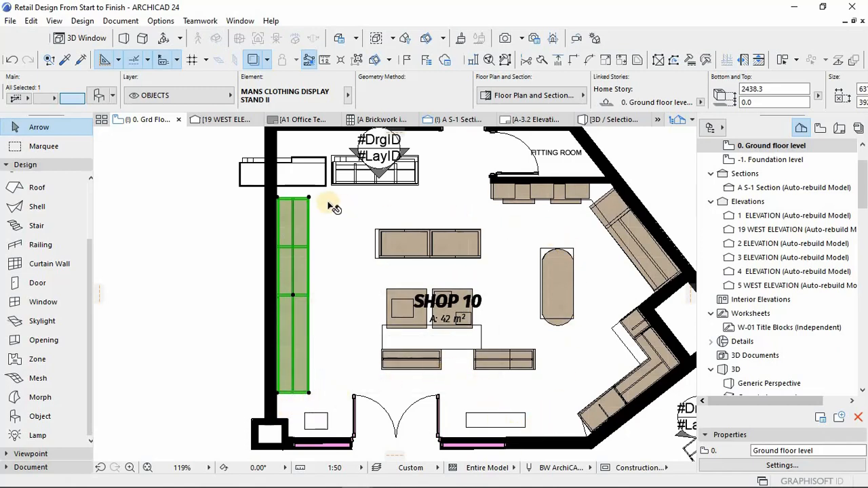
middle_click_drag(407, 244, 415, 303)
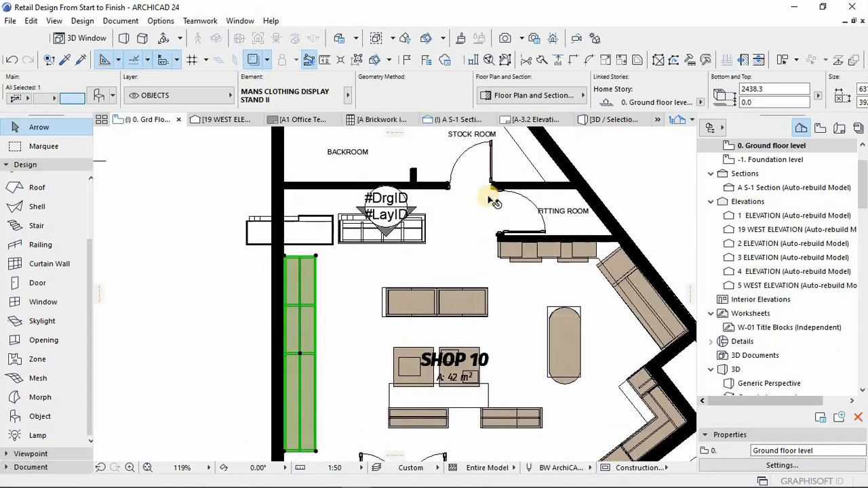
scroll(483, 266, "down", 1)
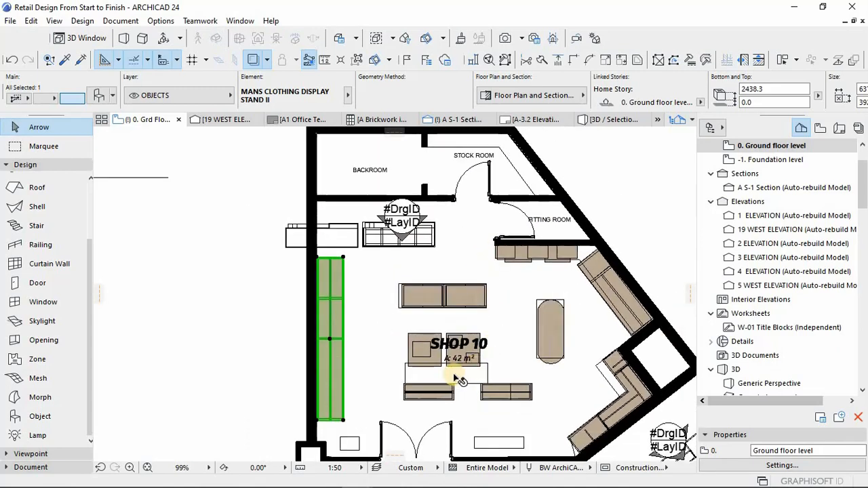
scroll(456, 376, "up", 1)
left_click(486, 334)
left_click(415, 343)
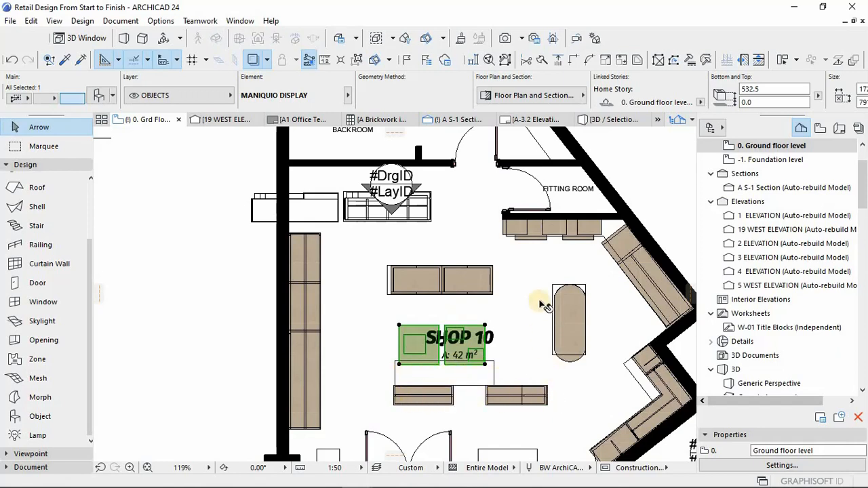
scroll(573, 261, "down", 2)
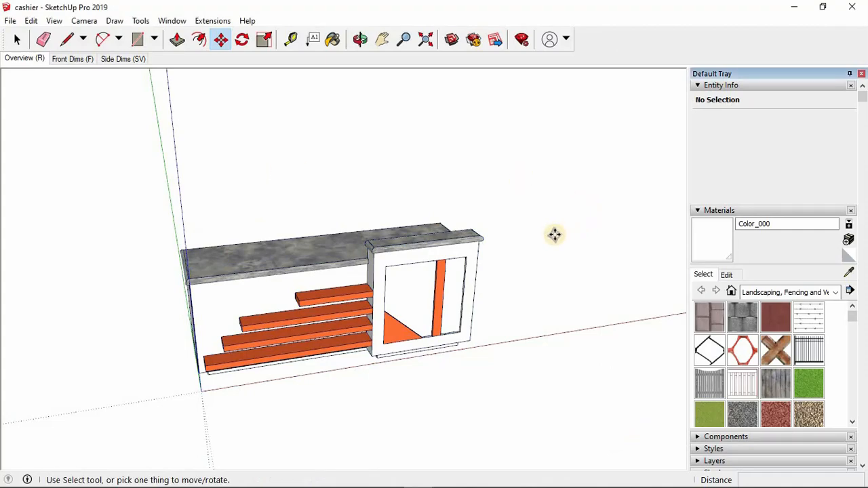
Step: Examine the cashier counter model from its shelved back and its front display side, selecting the group to check it
middle_click_drag(480, 258, 346, 273)
left_click(19, 40)
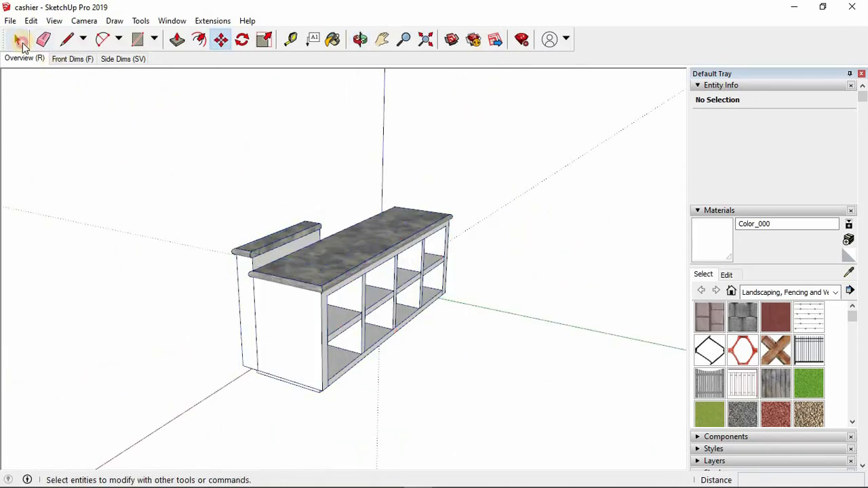
left_click(303, 289)
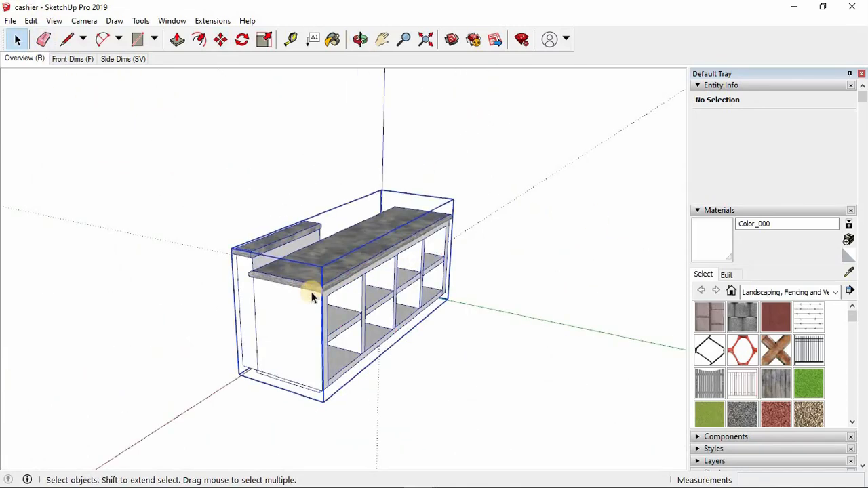
middle_click_drag(319, 274, 3, 7)
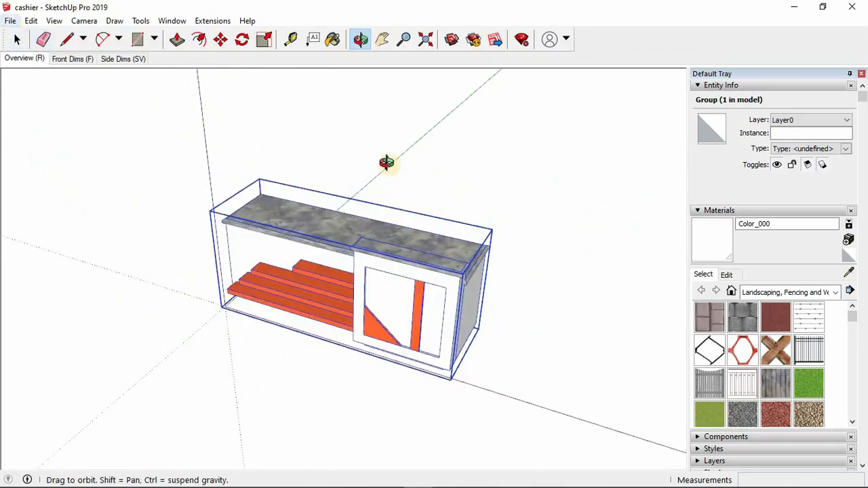
left_click_drag(395, 199, 680, 195)
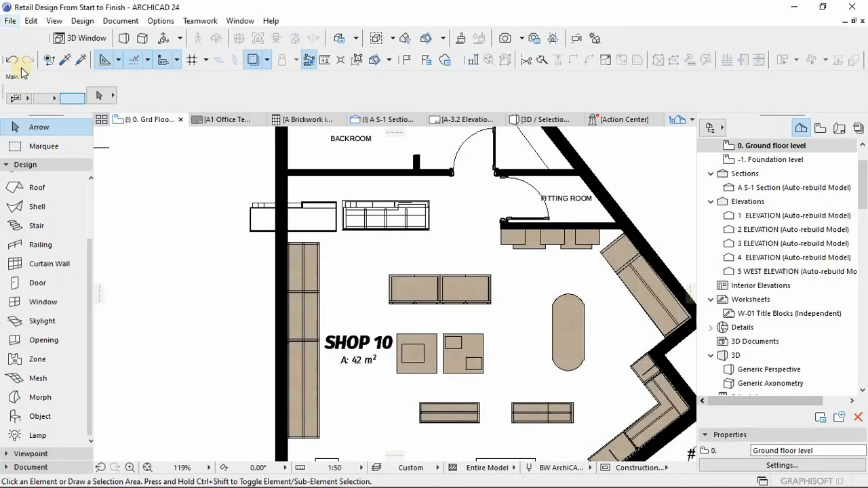
mouse_move(92, 199)
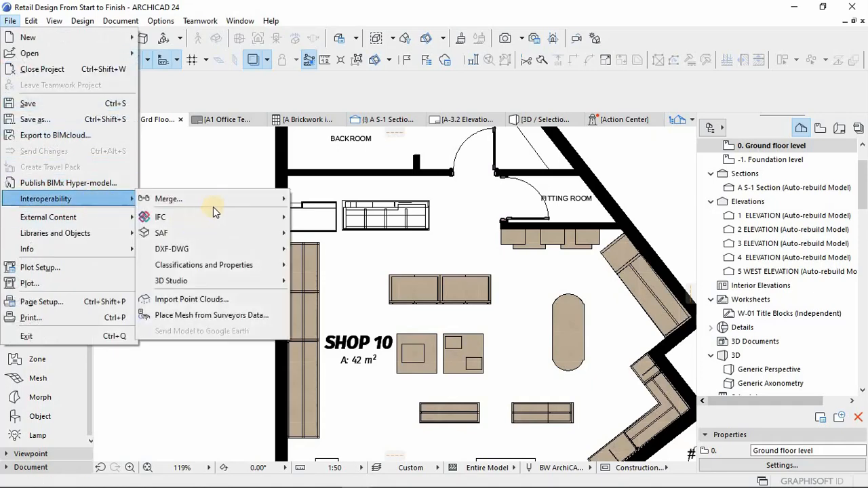
mouse_move(280, 198)
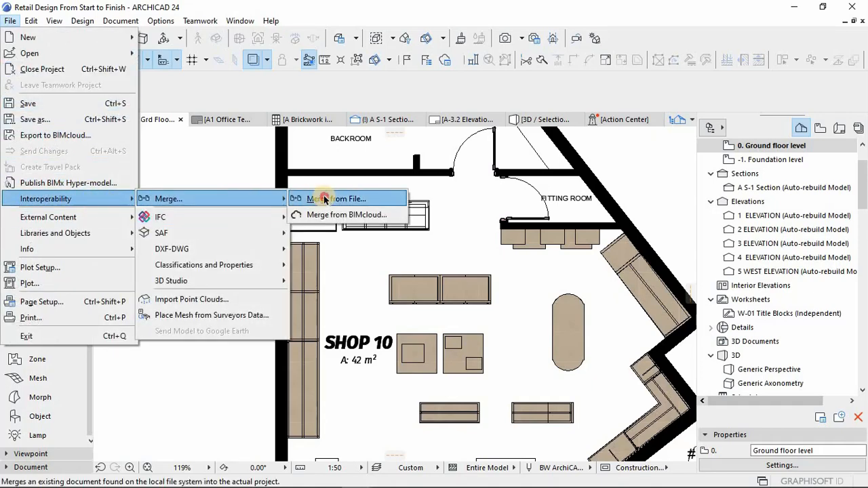
left_click(324, 198)
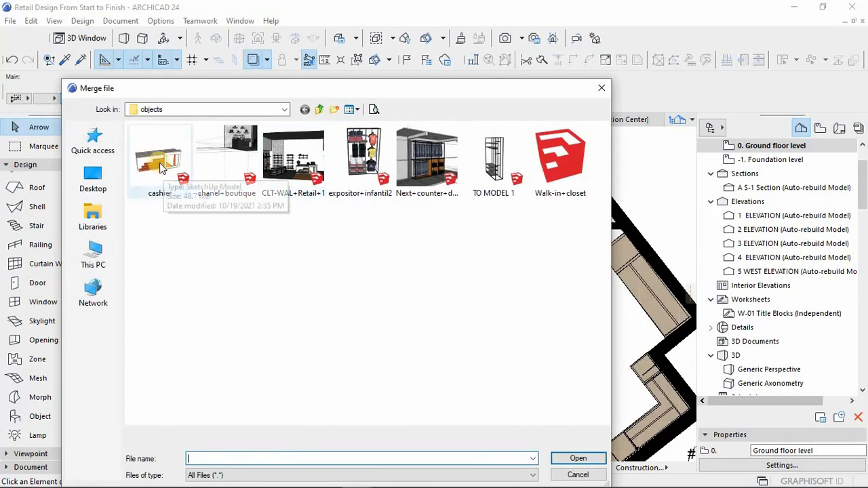
key("Escape")
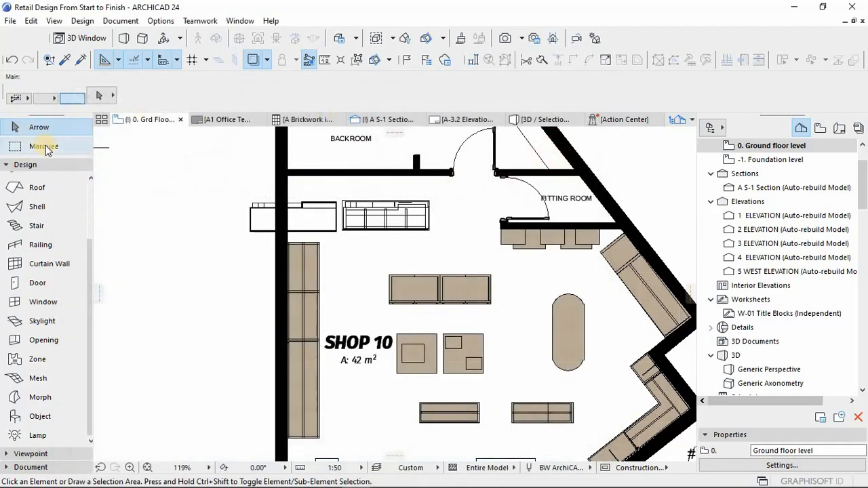
Step: Enclose the two cashier counters below the backroom wall of Shop 10 in a polygonal marquee
left_click(43, 146)
left_click(217, 176)
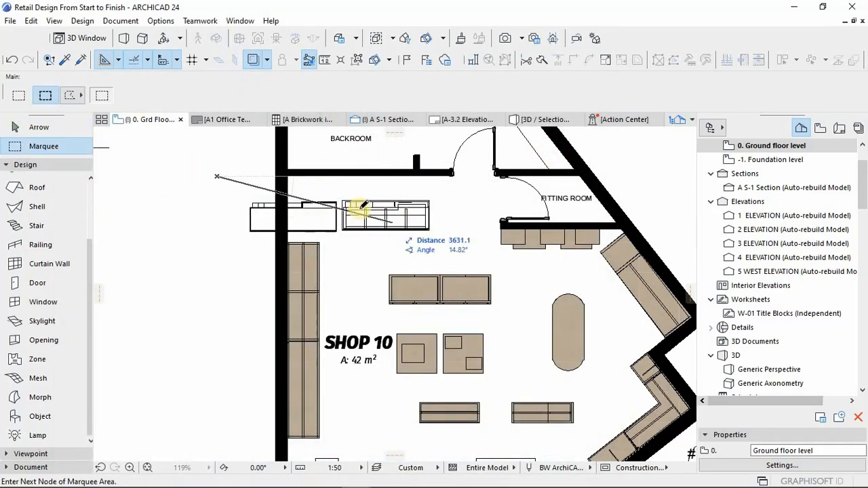
left_click(452, 199)
left_click(455, 242)
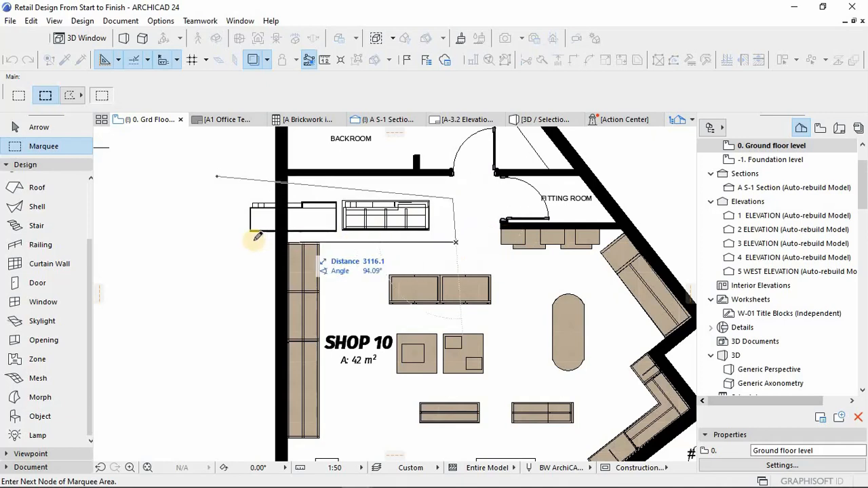
left_click(229, 237)
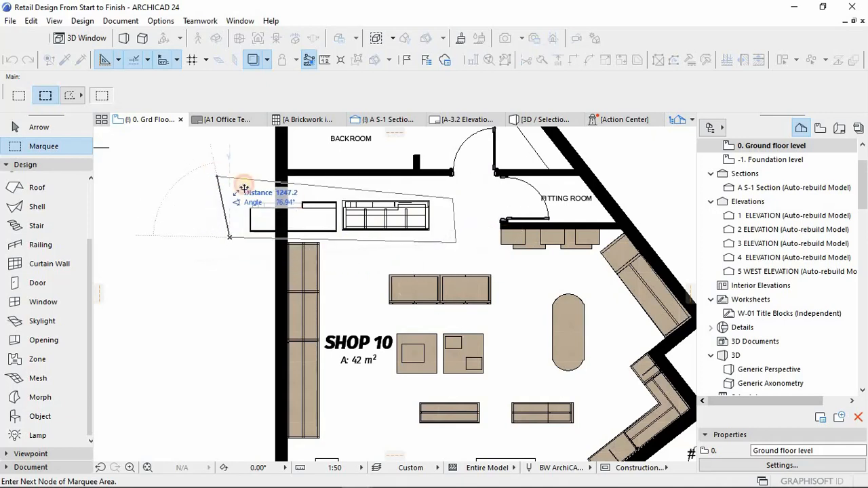
left_click(244, 188)
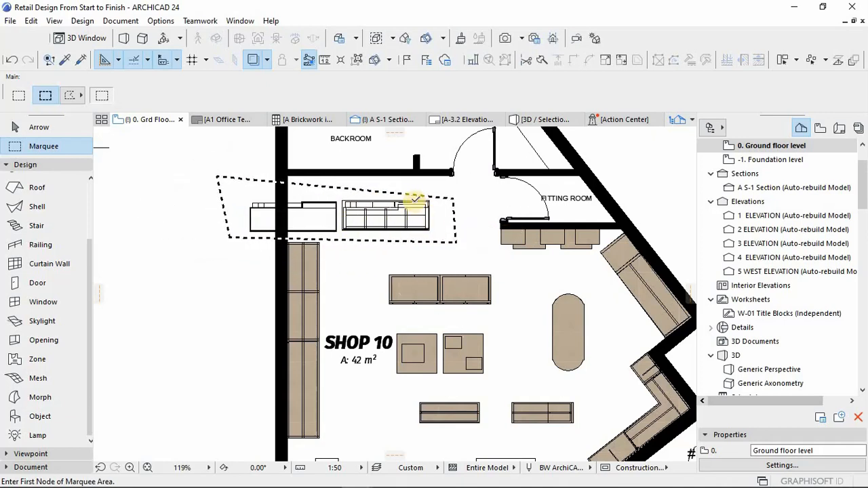
Step: Show only the marquee area with the two cashier counters in 3D
scroll(415, 199, "down", 3)
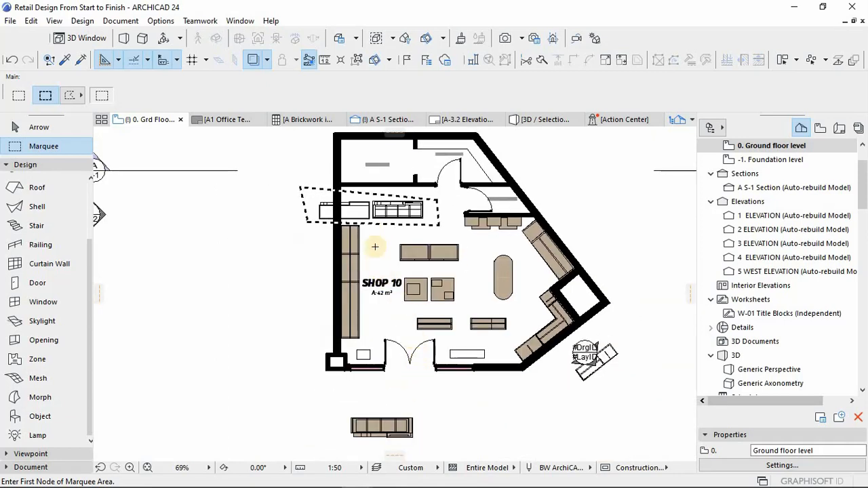
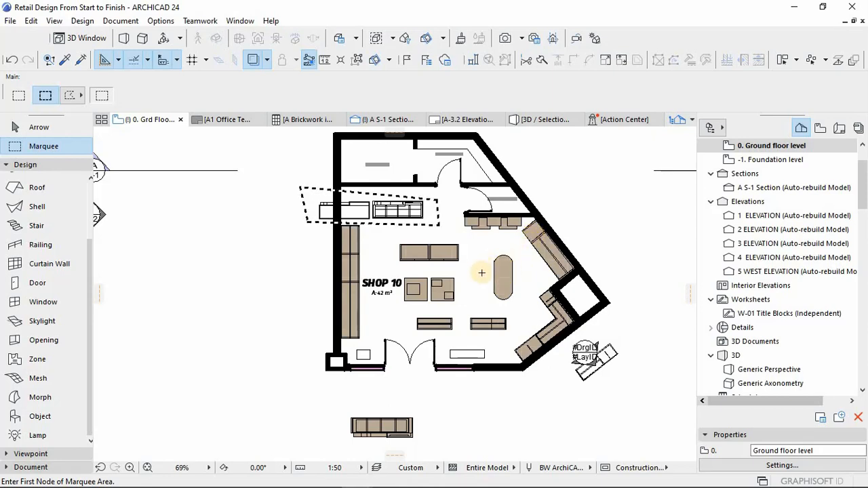
scroll(383, 334, "up", 3)
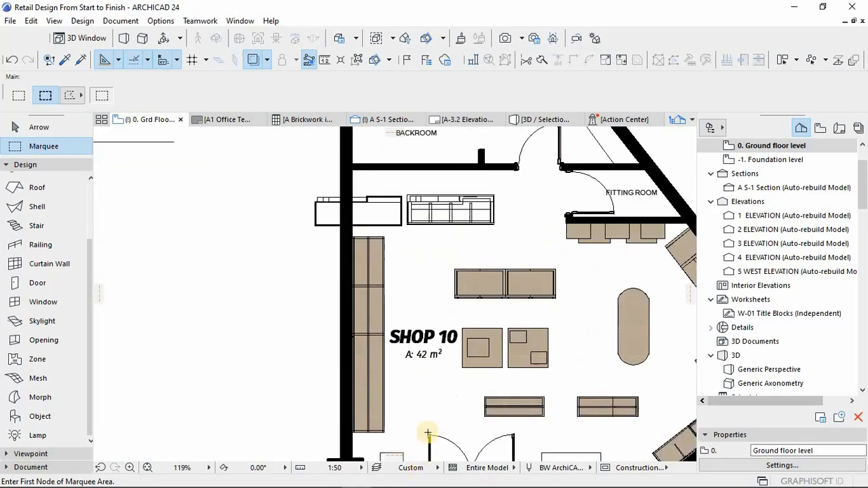
scroll(437, 403, "down", 3)
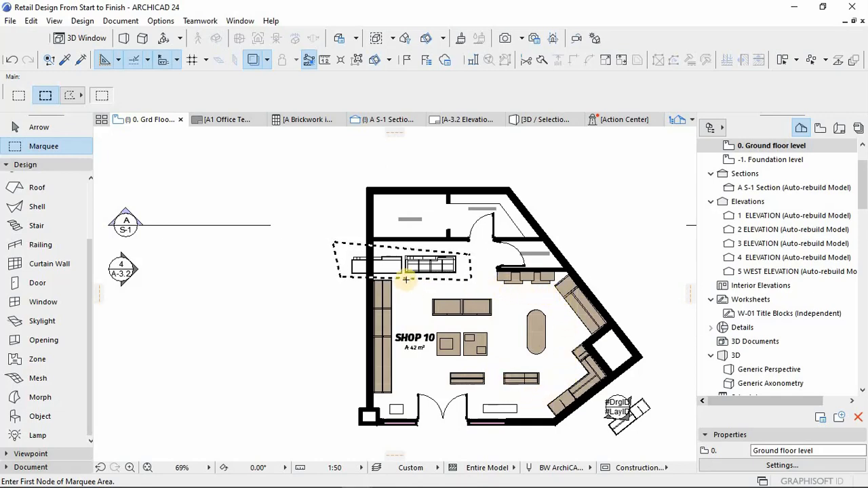
scroll(413, 266, "up", 1)
scroll(413, 266, "up", 3)
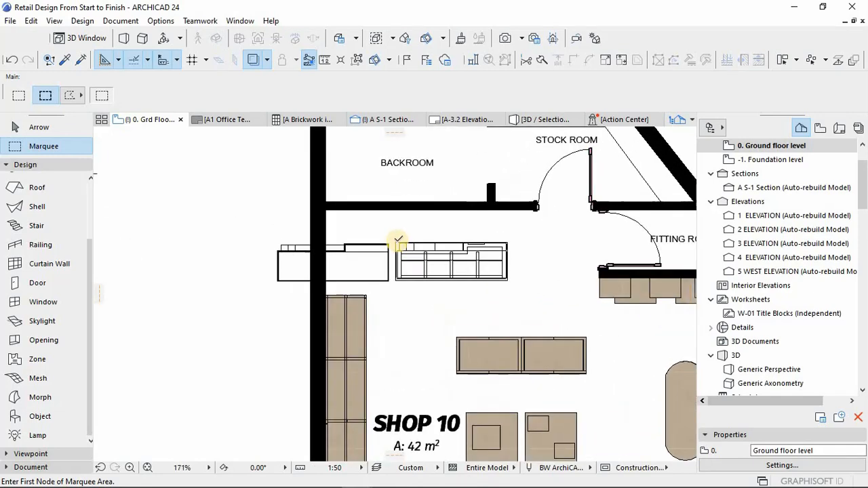
key("F5")
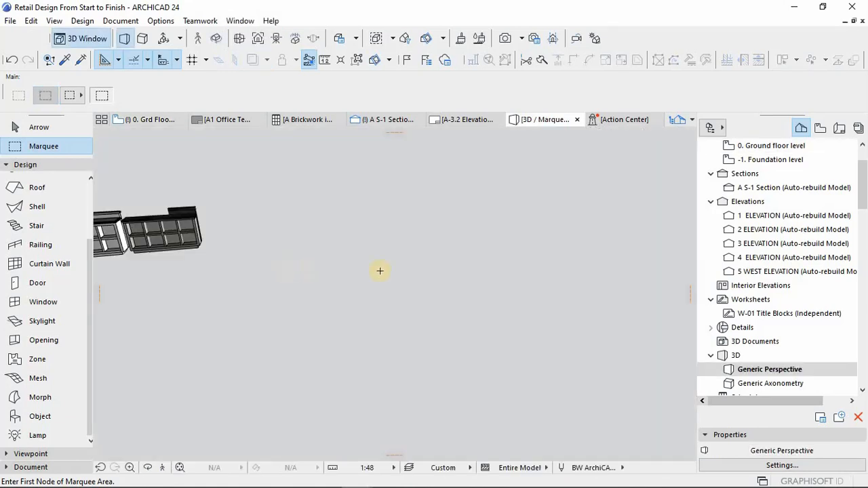
middle_click_drag(175, 247, 286, 293)
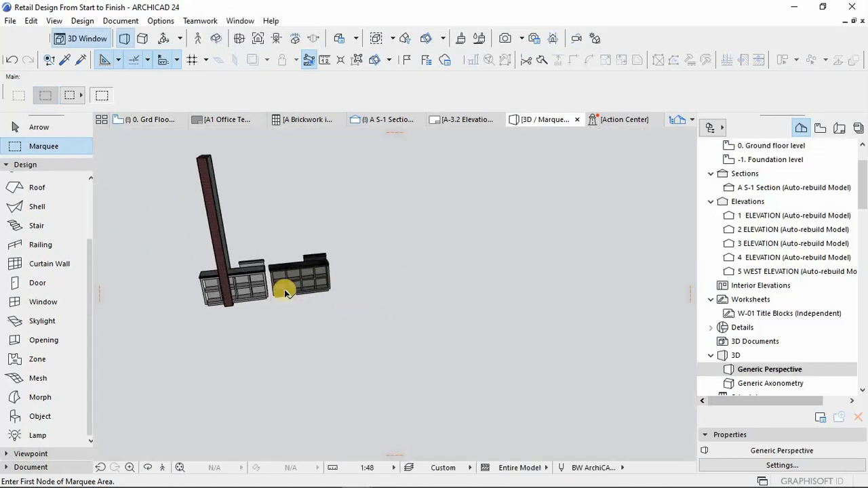
Step: Hide the layer of the brick wall that crosses the cashier counters
key("Escape")
left_click(208, 195)
right_click(208, 195)
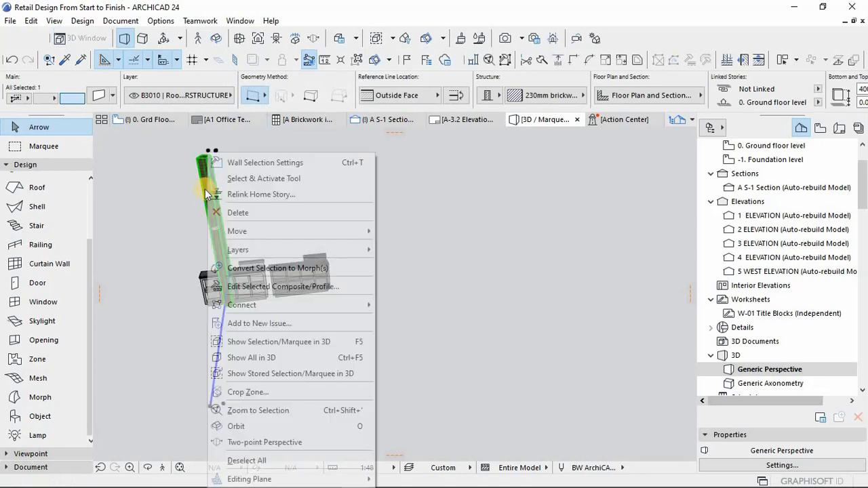
mouse_move(252, 252)
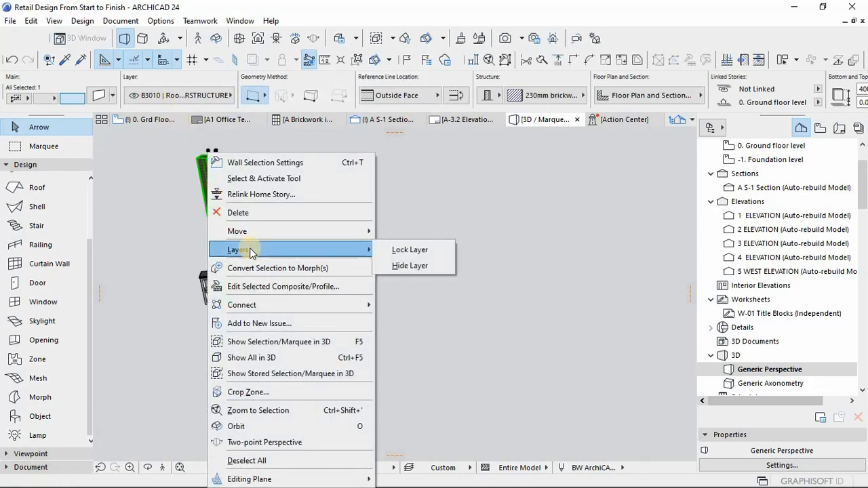
left_click(400, 266)
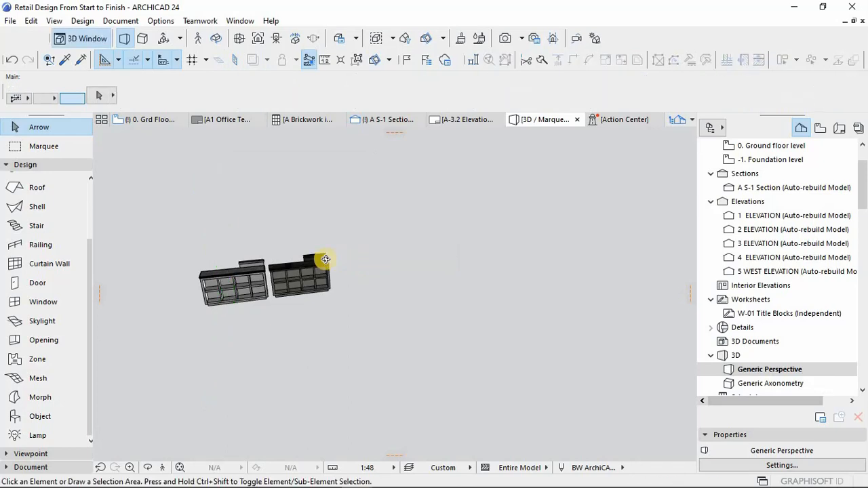
Step: Compare the imported white cashier object with the dark modelled counter from the front, checking how each one is built
left_click_drag(375, 275, 320, 294)
middle_click_drag(320, 293, 438, 303, "shift")
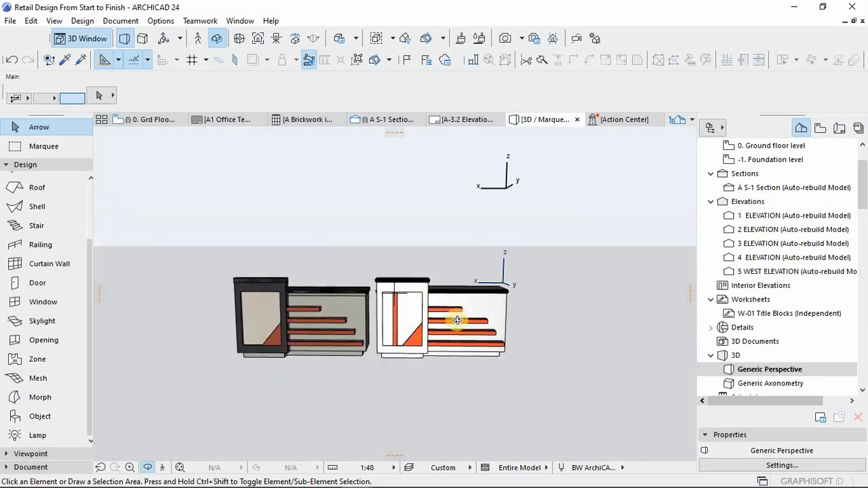
left_click(479, 313)
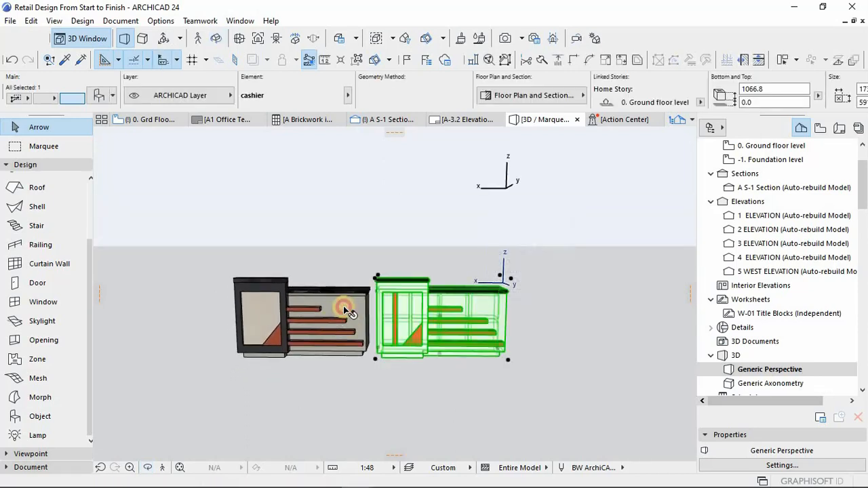
left_click(289, 324)
left_click(261, 312)
key("Escape")
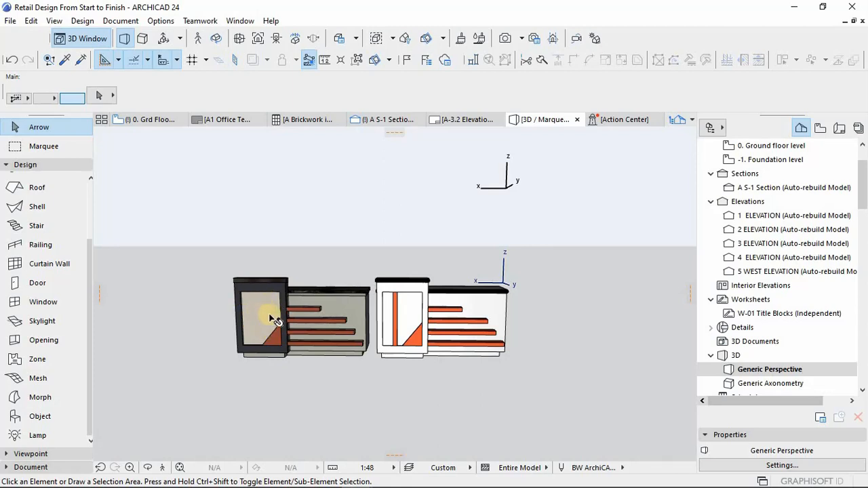
Step: Delete the imported white cashier object, keeping the dark modelled counter
key("o")
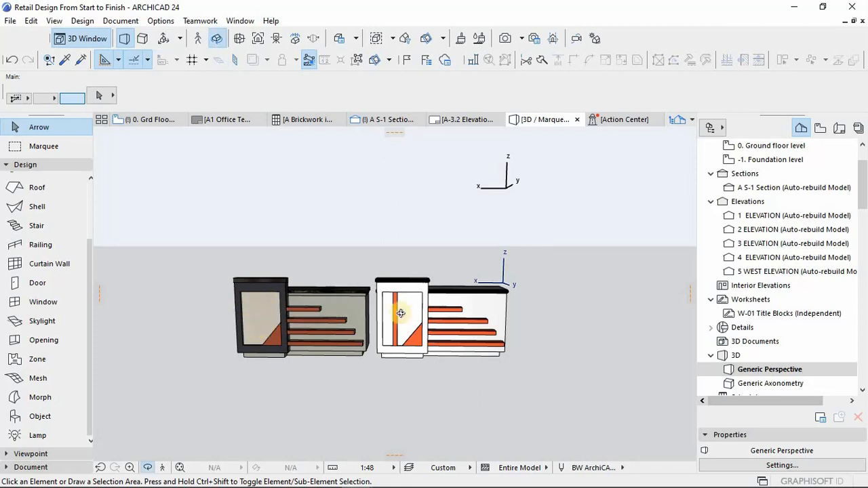
left_click_drag(402, 312, 449, 355)
key("o")
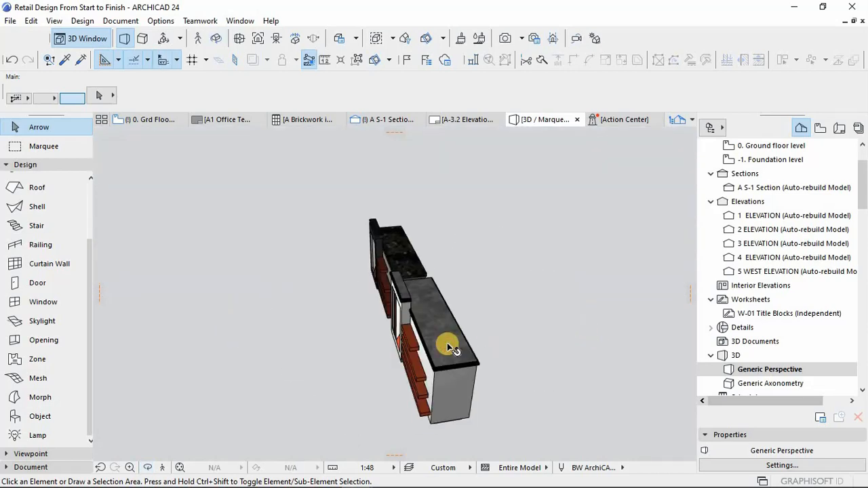
left_click(450, 351)
key("Delete")
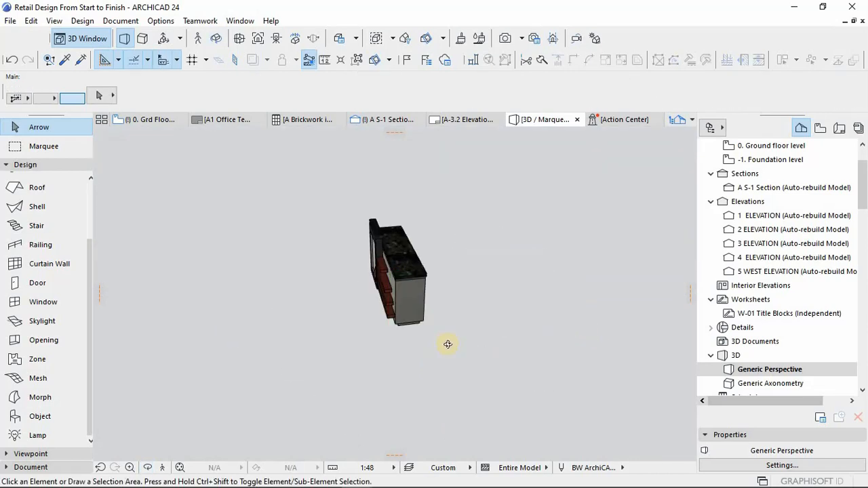
Step: Select all the elements of the remaining cashier counter and group them
key("o")
left_click_drag(537, 224, 401, 274)
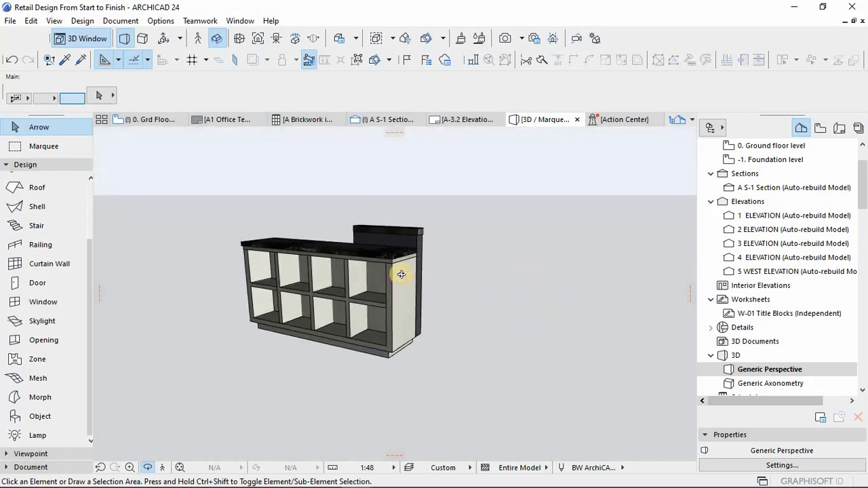
left_click_drag(503, 356, 202, 175)
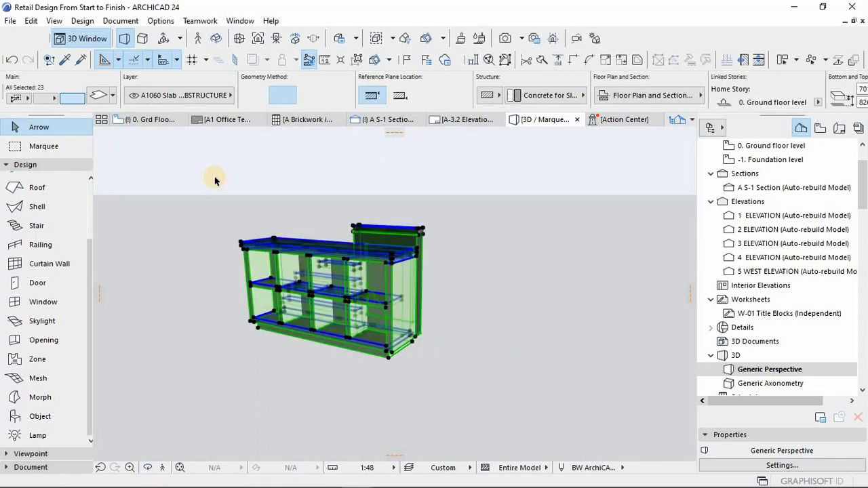
key("ctrl+x")
key("ctrl+z")
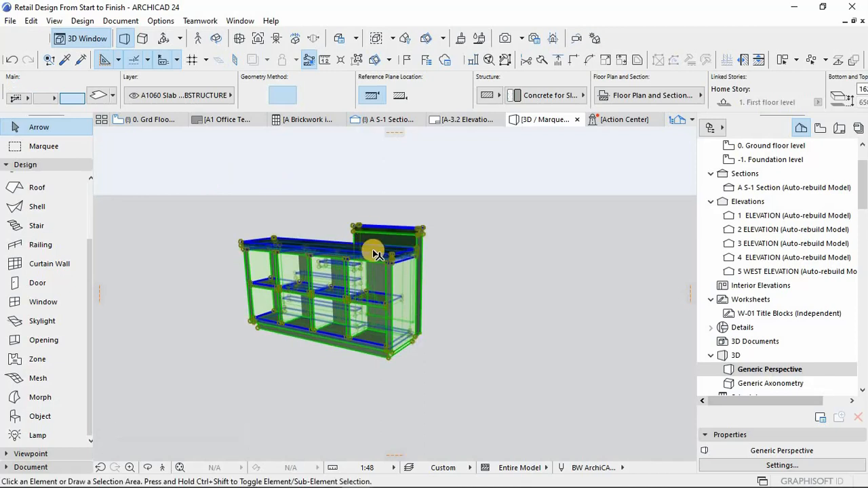
key("Escape")
key("ctrl+a")
key("Escape")
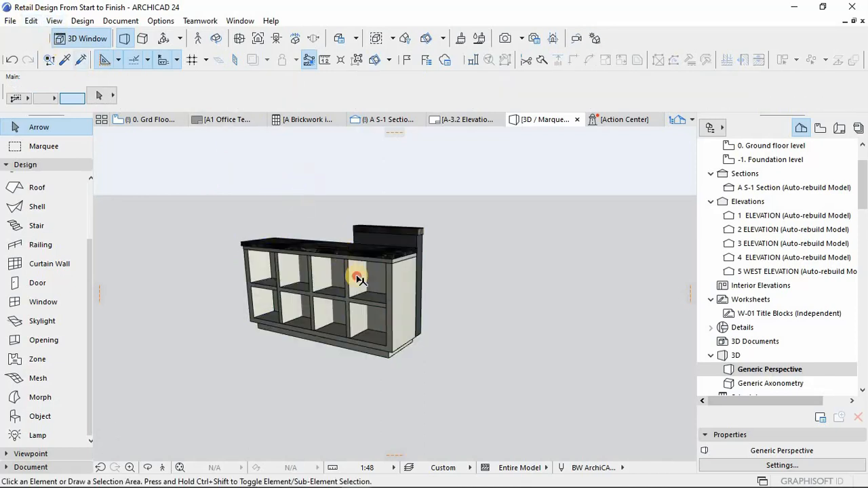
Step: Try to save the grouped cashier counter as an object named Cashier in the Embedded Library, without replacing the existing file
left_click(360, 279)
left_click(10, 21)
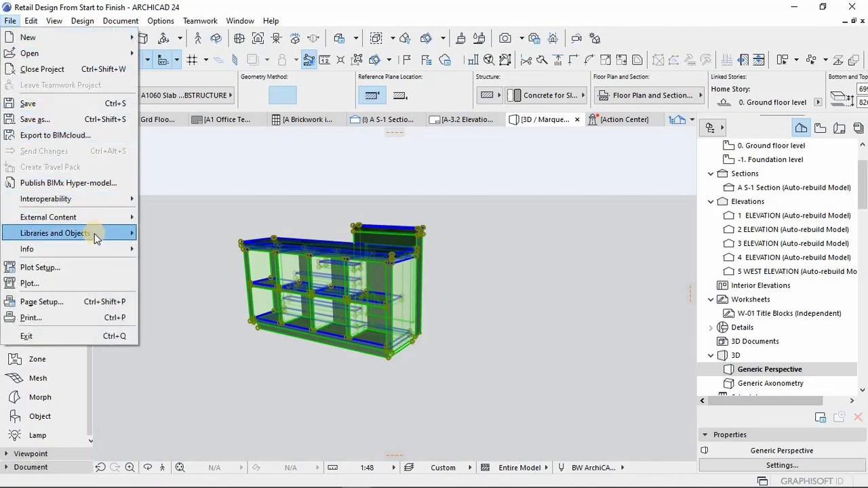
mouse_move(95, 234)
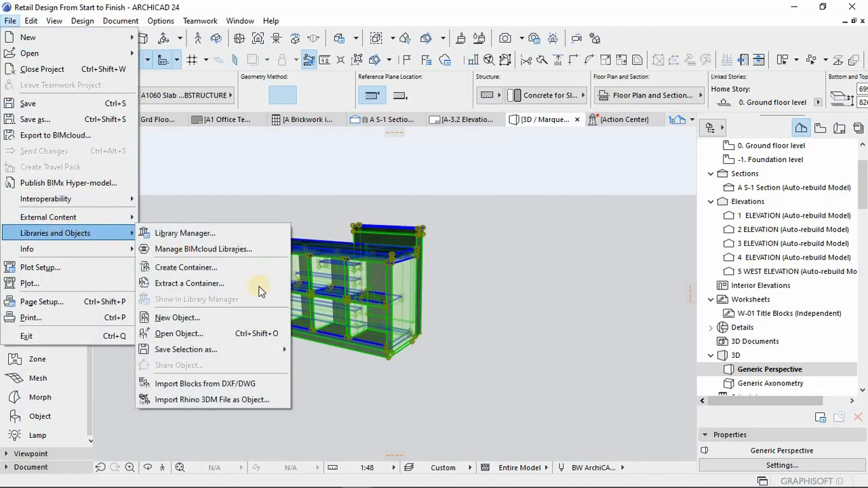
mouse_move(271, 349)
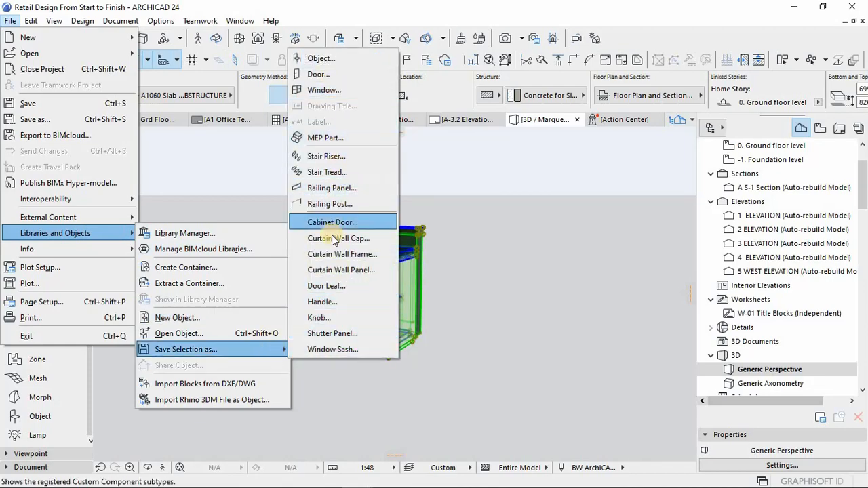
left_click(327, 60)
left_click(541, 217)
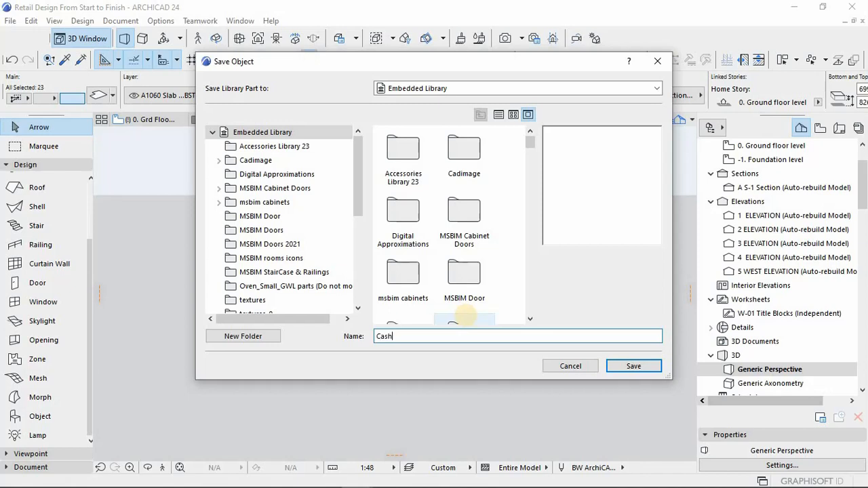
type("Cashier")
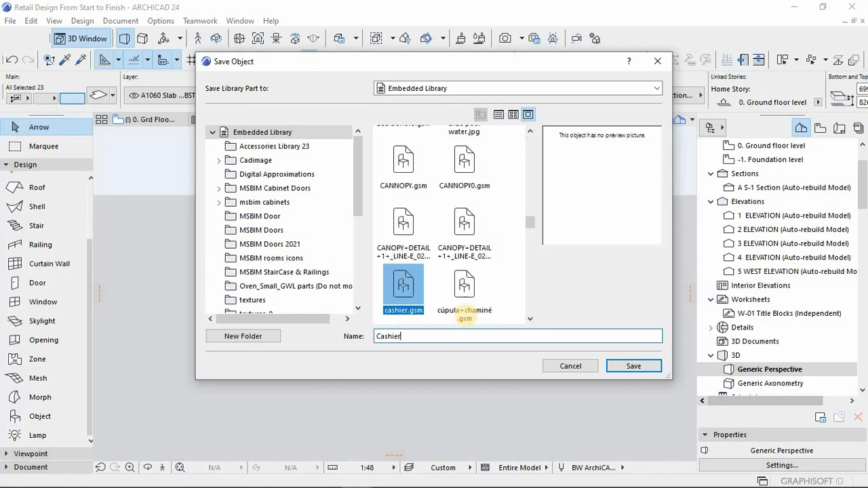
left_click(639, 372)
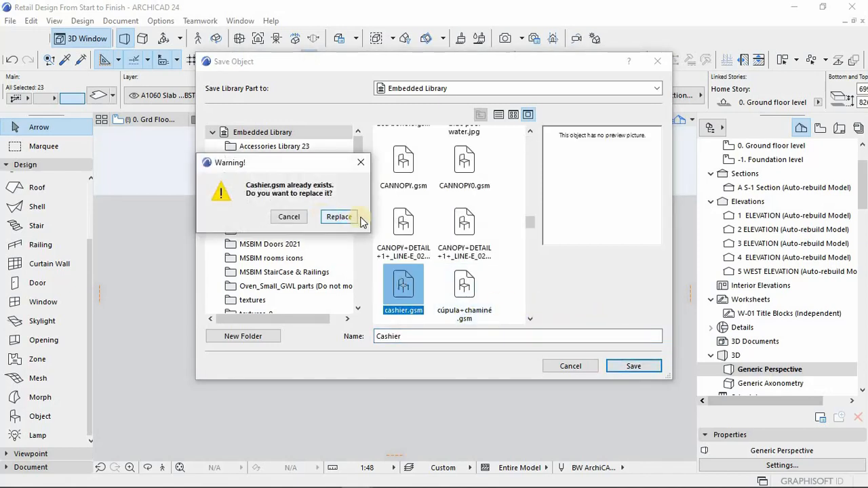
left_click(360, 164)
Step: Save the object as Cashier II instead and accept its listed surface, line, pen and building material settings
left_click(400, 337)
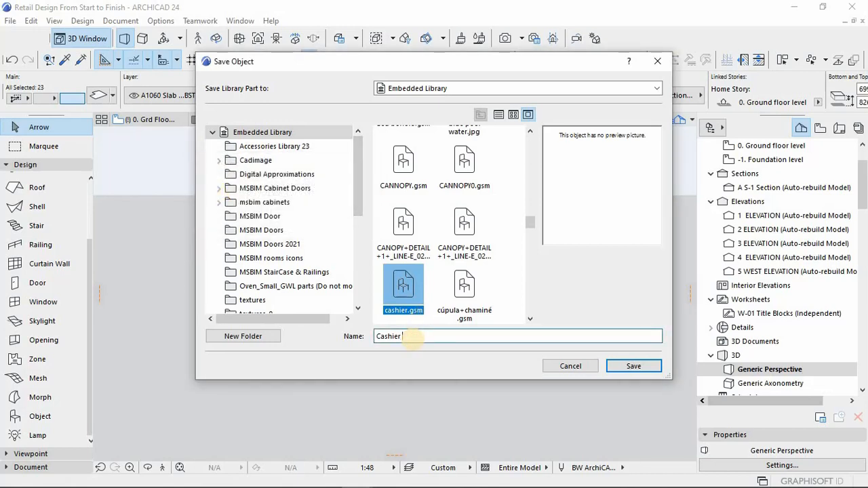
type("II")
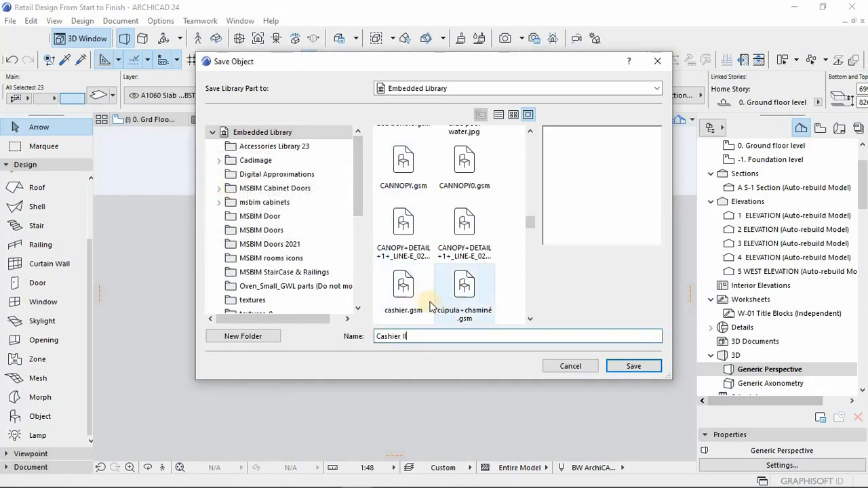
left_click(635, 366)
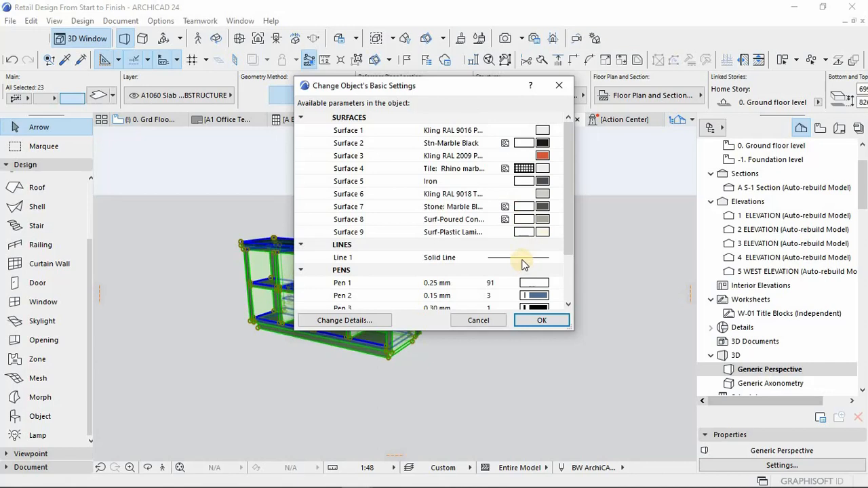
scroll(522, 264, "down", 3)
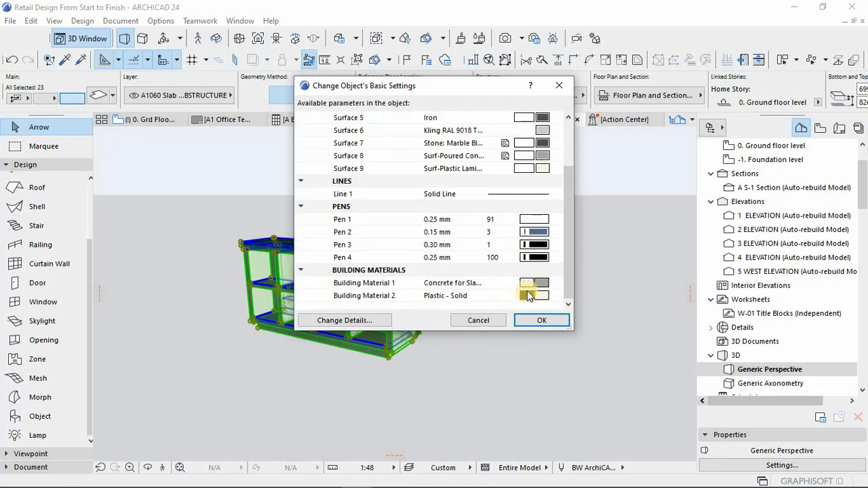
scroll(530, 178, "up", 3)
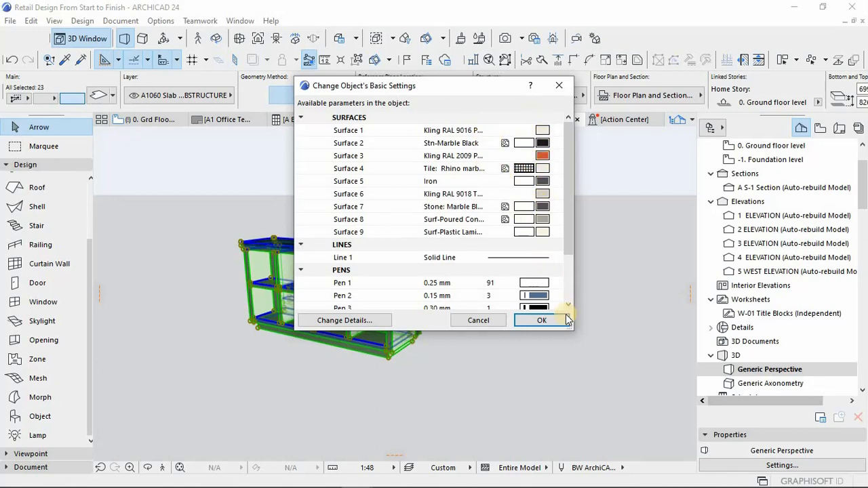
left_click(542, 320)
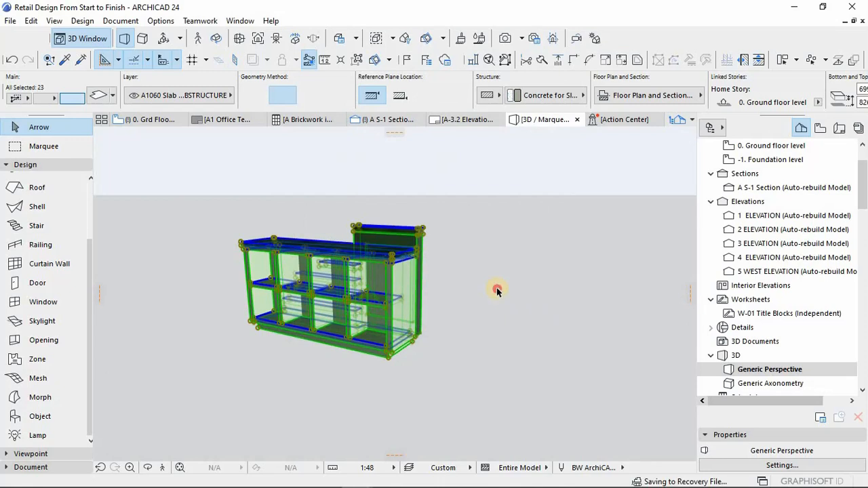
Step: Check the element information of the original grouped cashier counter on the ground floor plan, leaving it deselected
left_click(496, 291)
key("F2")
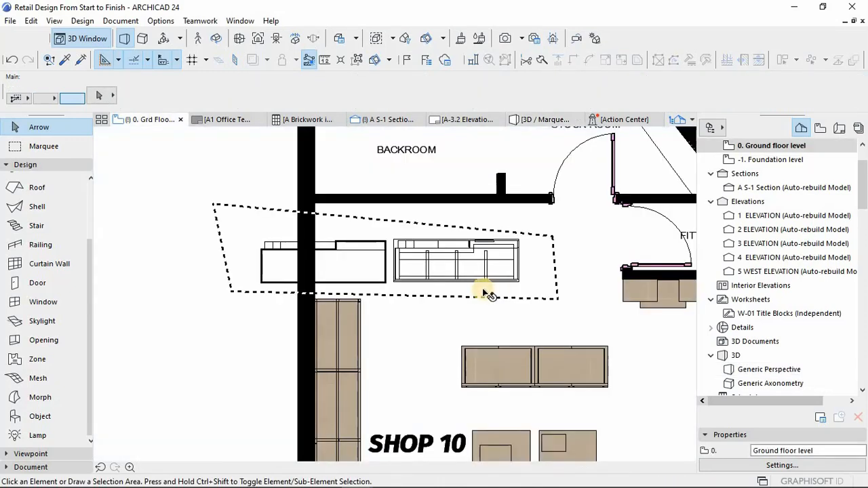
left_click(515, 258)
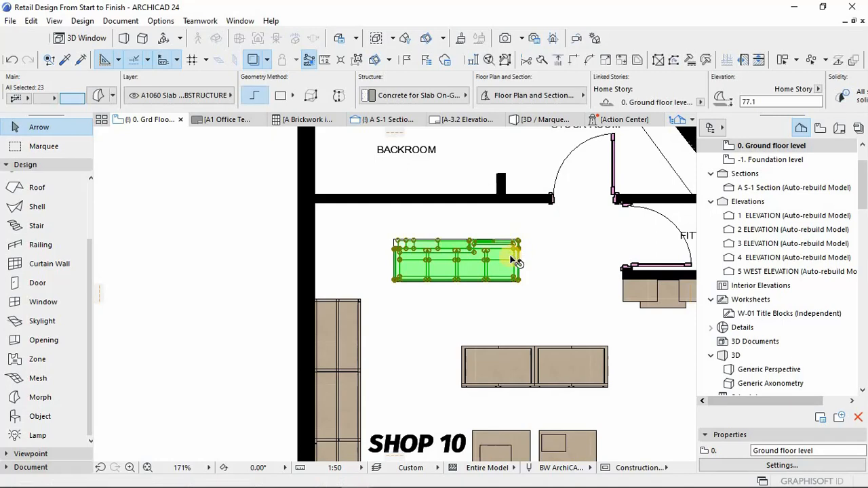
mouse_move(515, 260)
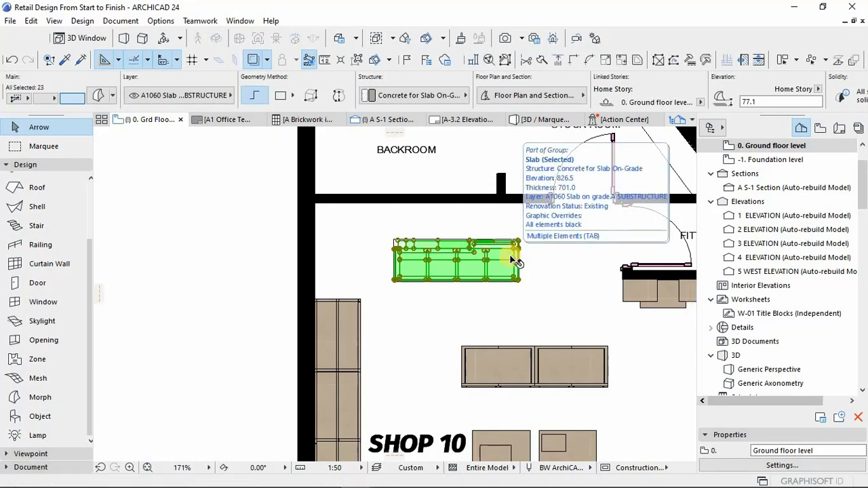
key("Escape")
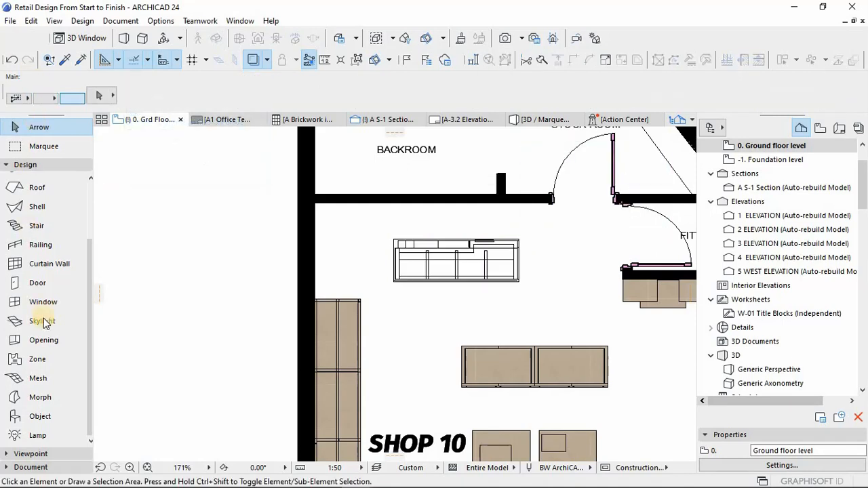
Step: Place the older cashier object from the Embedded Library in the empty area outside the shop's left wall
left_click(40, 416)
double_click(40, 417)
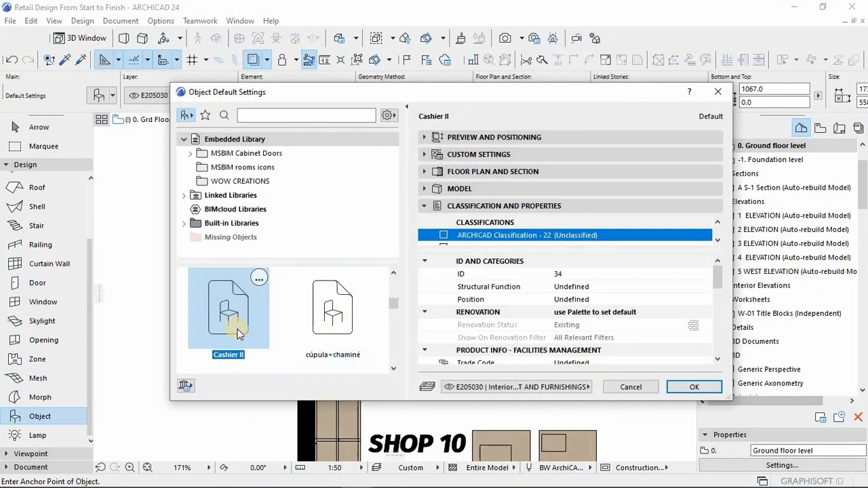
scroll(313, 337, "up", 1)
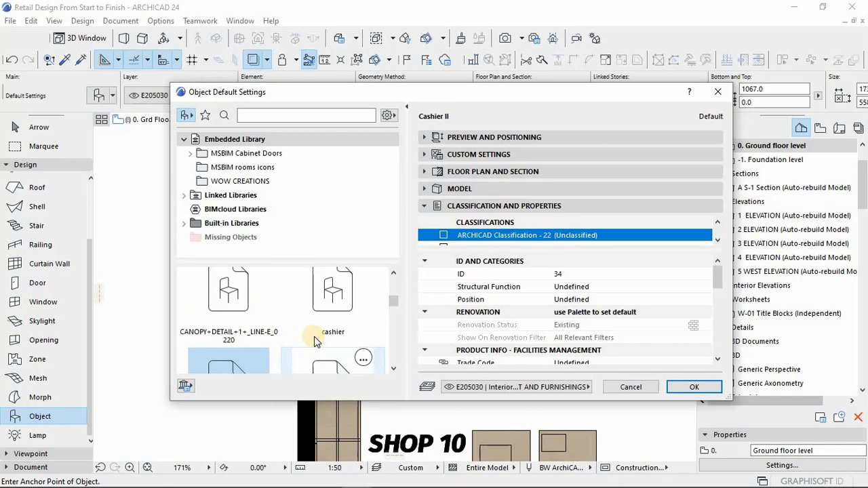
left_click(329, 301)
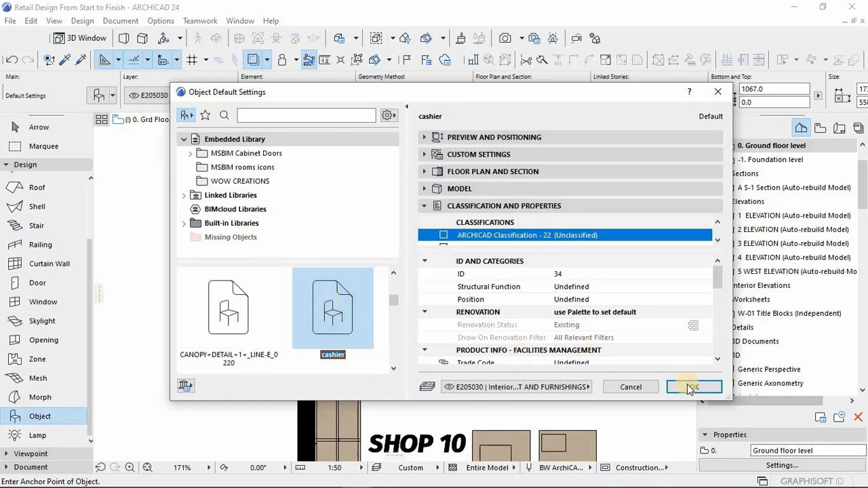
left_click(210, 271)
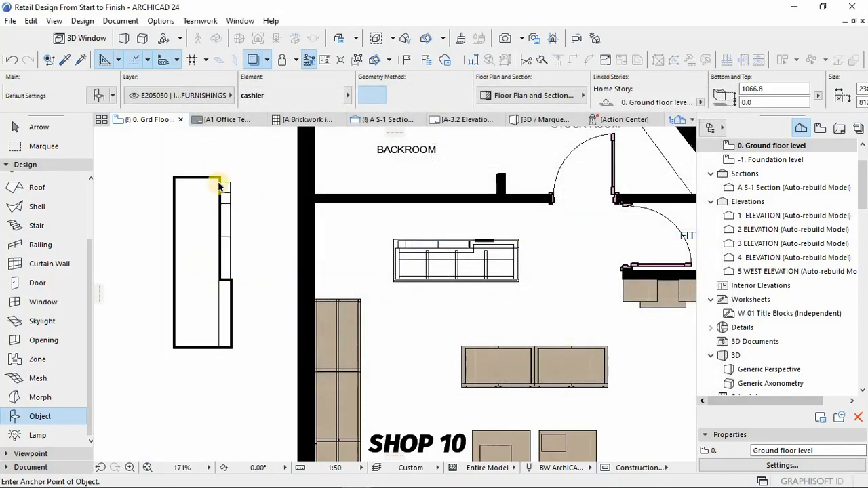
key("Escape")
Step: View the placed older cashier object alone in 3D, delete it and return to the ground floor plan
left_click_drag(243, 359, 161, 173)
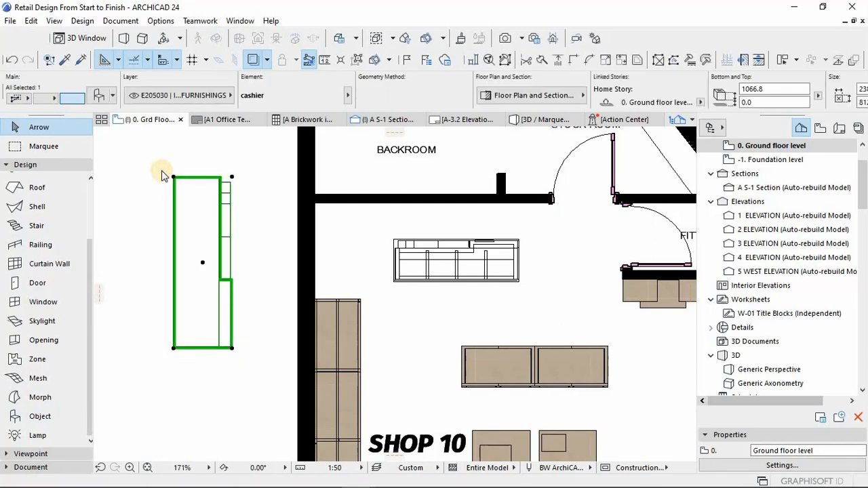
key("F5")
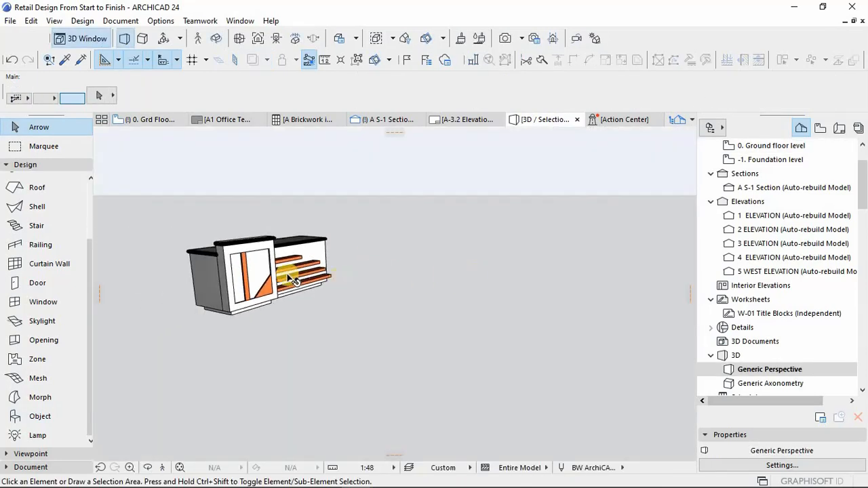
left_click(285, 273)
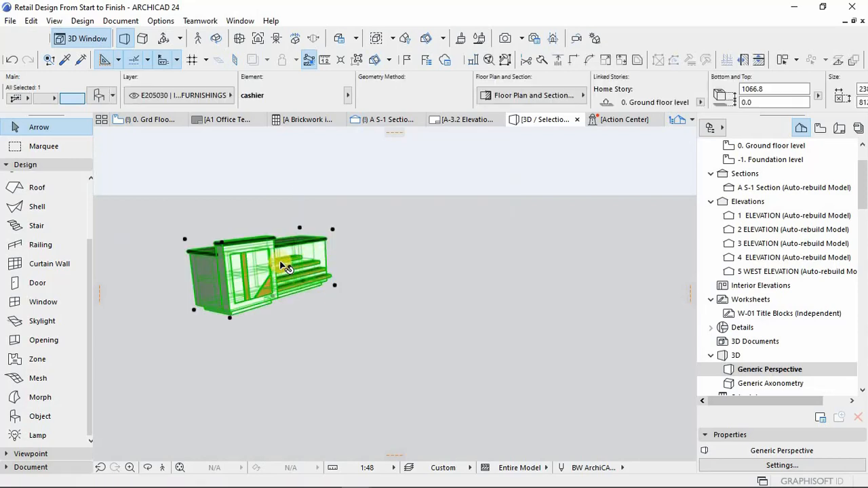
key("Delete")
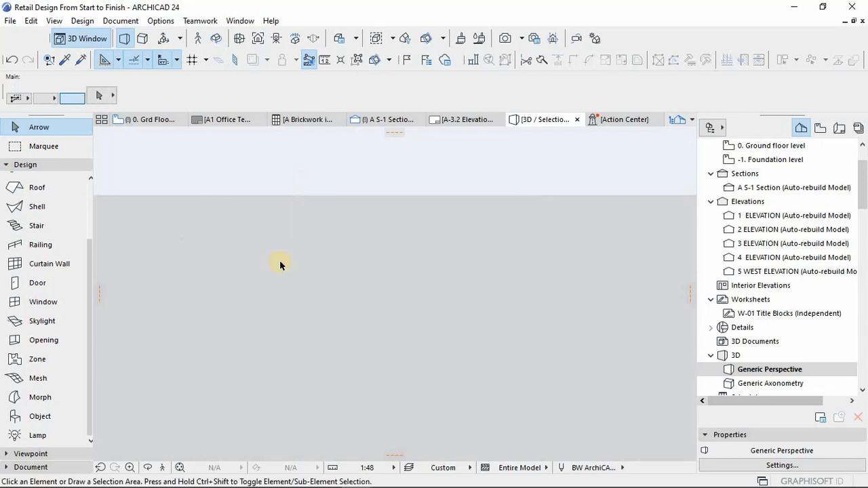
left_click(151, 120)
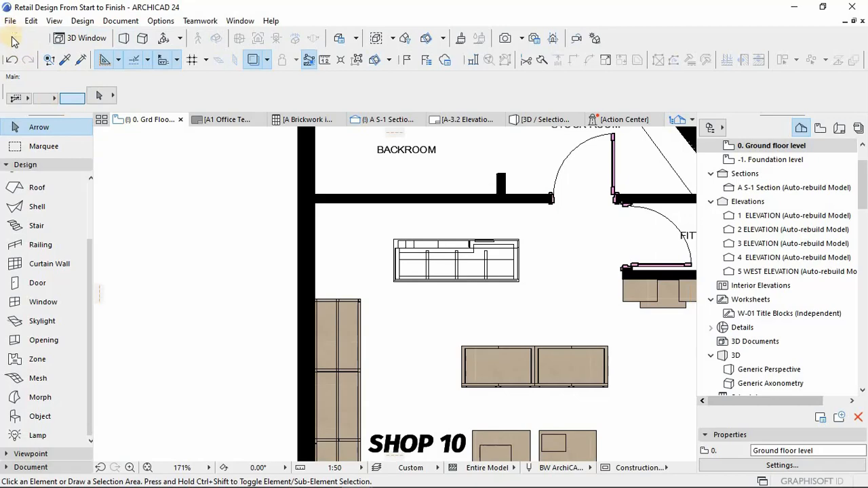
Step: Place the Cashier II object from the Embedded Library in the empty area outside the shop's left wall
left_click(38, 421)
key("ctrl+t")
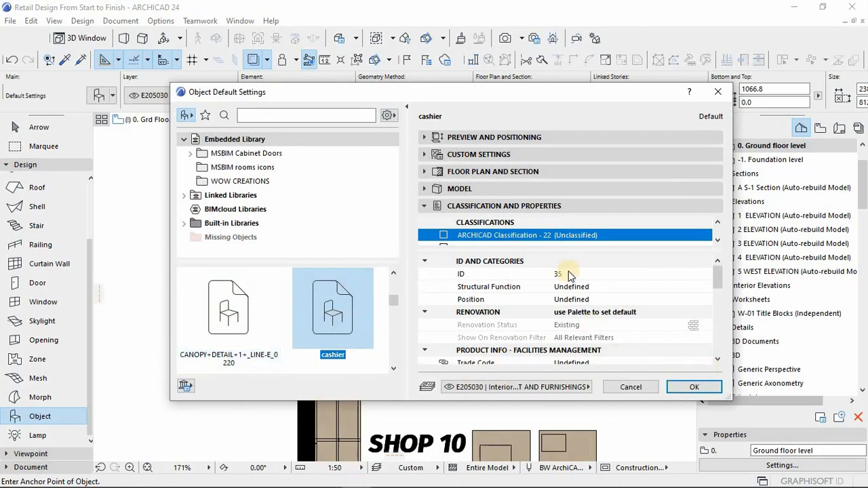
scroll(572, 229, "down", 2)
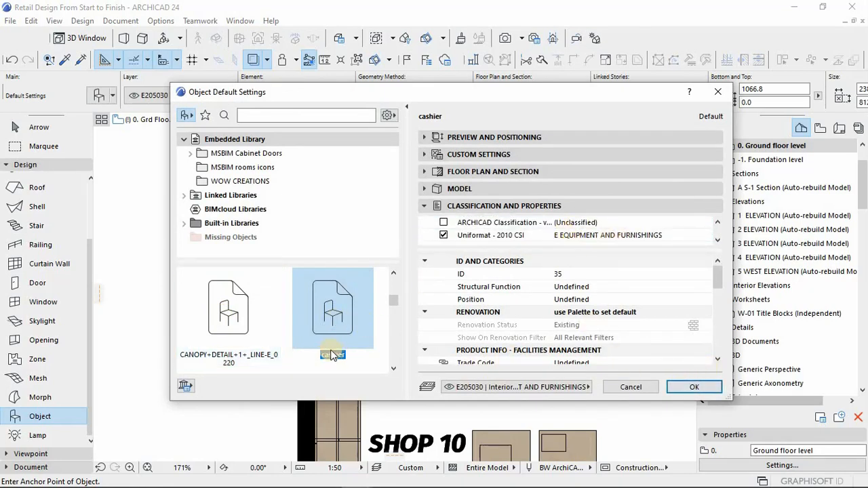
scroll(229, 325, "down", 2)
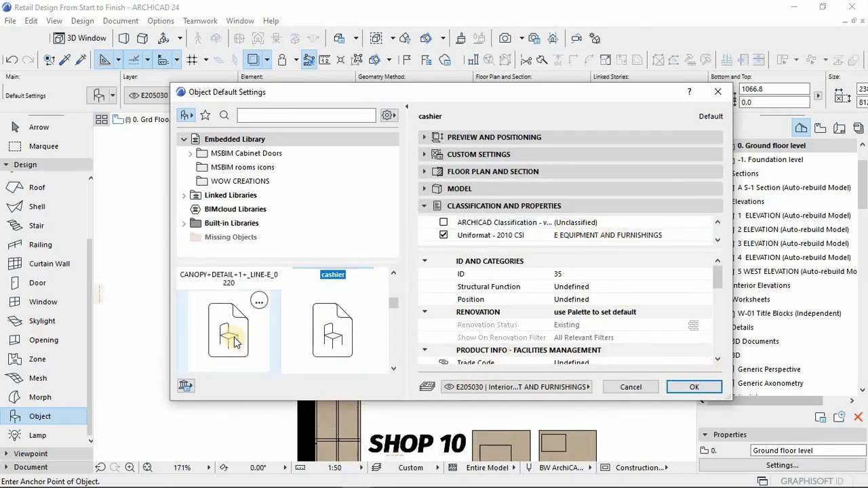
left_click(228, 310)
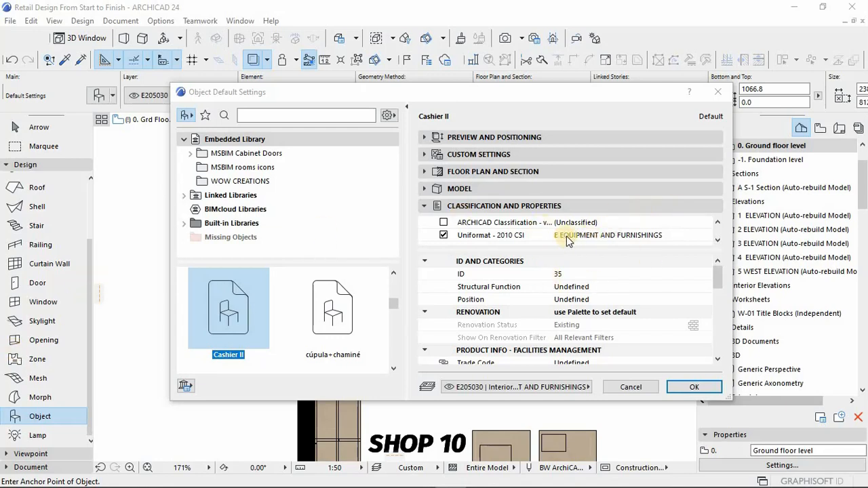
left_click(686, 389)
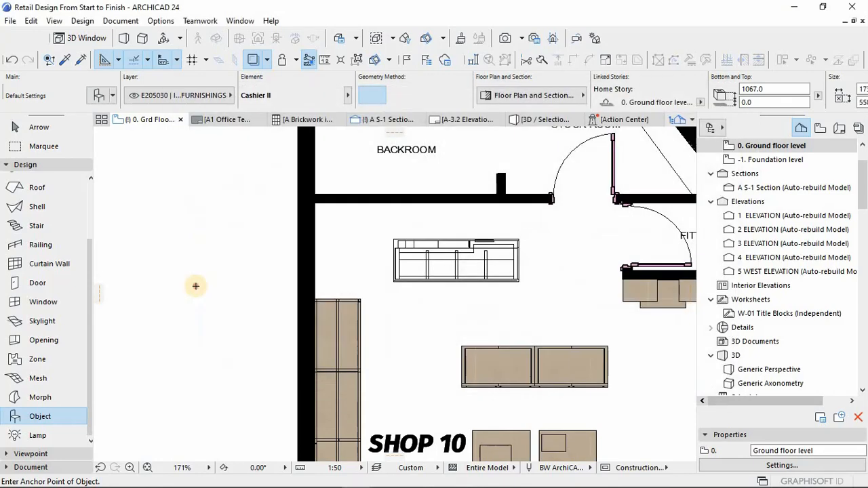
left_click(200, 290)
key("Escape")
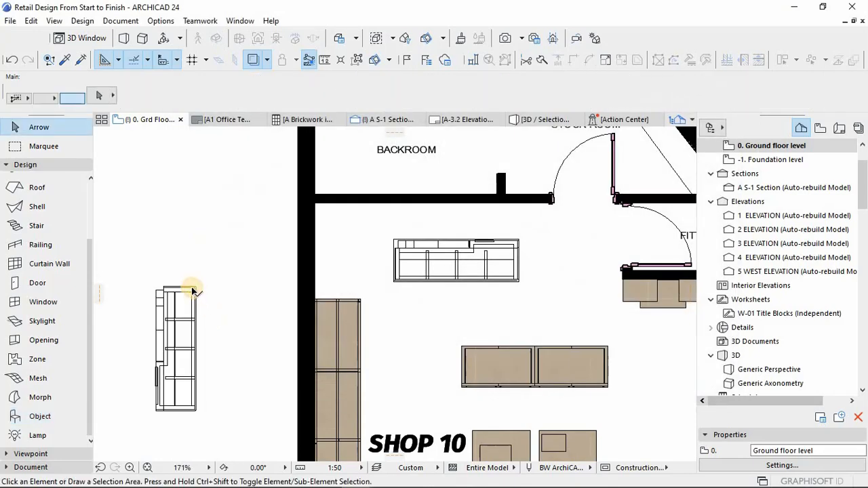
Step: Rotate the placed Cashier II object clockwise about its upper corner nearest the shop wall
left_click(152, 277)
left_click(231, 390)
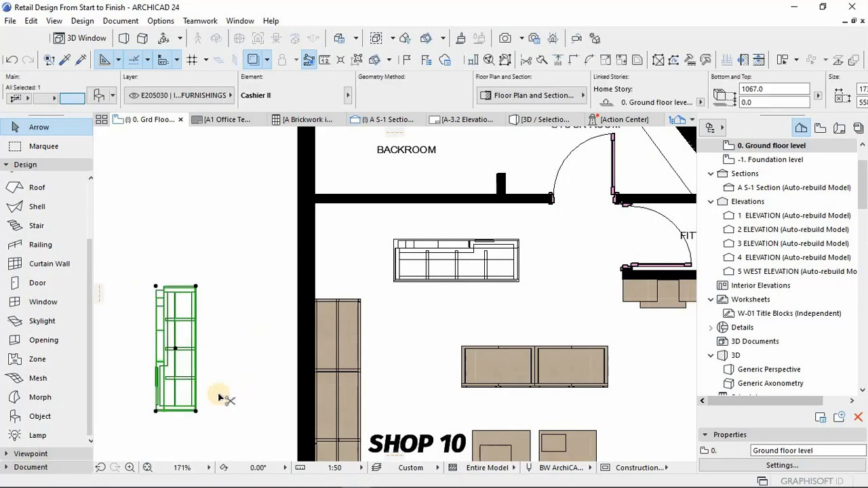
key("ctrl+e")
left_click(195, 286)
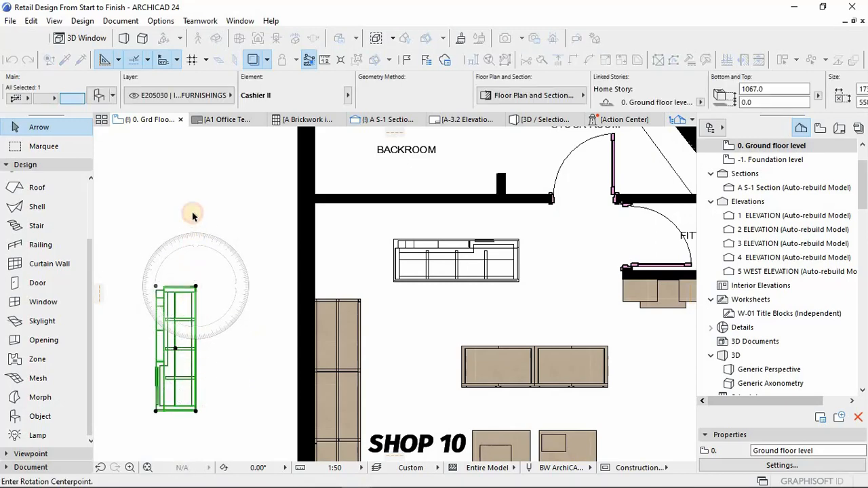
left_click(195, 200)
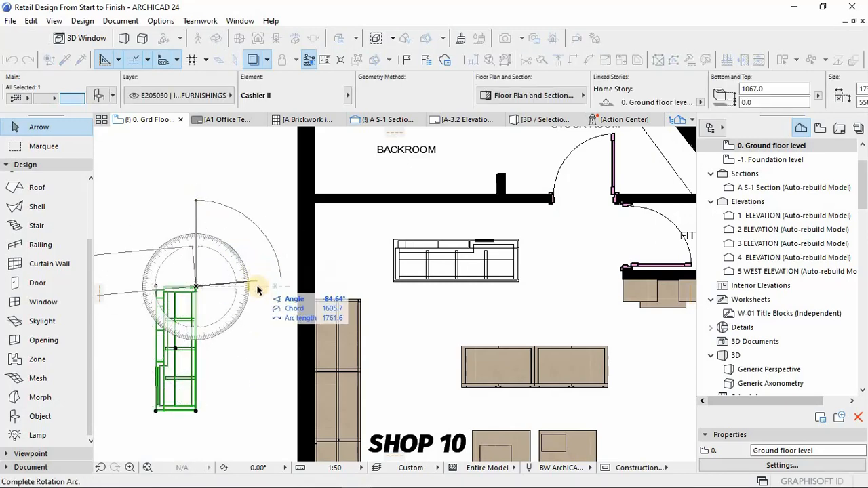
left_click(241, 294)
scroll(307, 285, "down", 3)
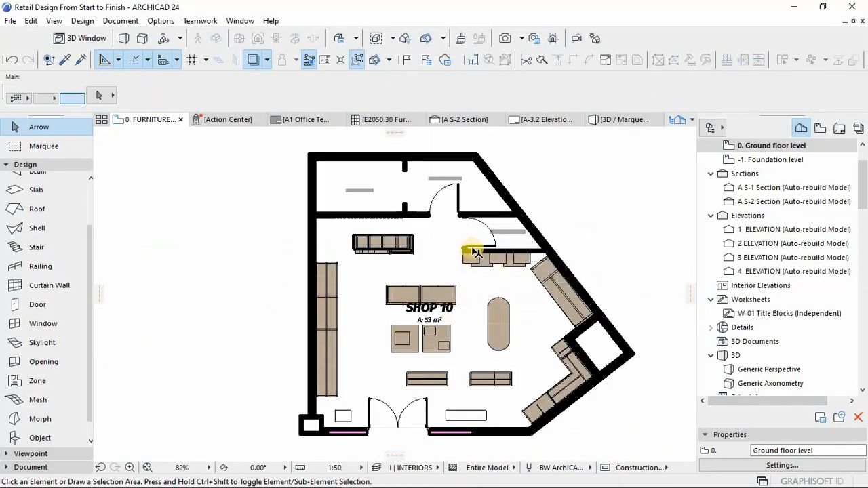
Step: Look over the arrangement of the display furniture in the Shop 10 floor plan
scroll(475, 252, "down", 3)
scroll(474, 255, "up", 3)
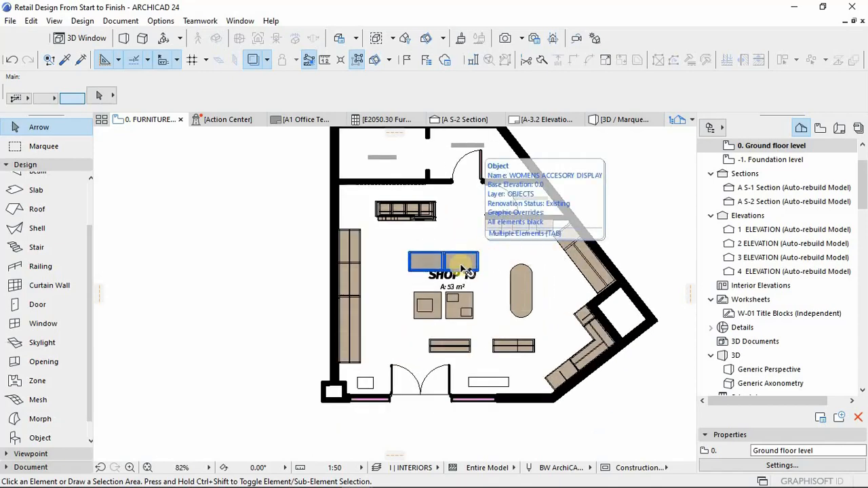
middle_click_drag(498, 269, 487, 290)
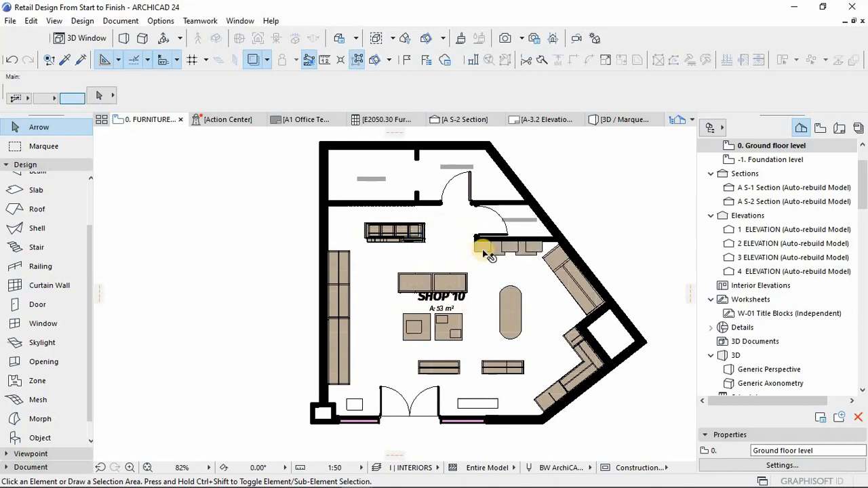
scroll(530, 273, "down", 2)
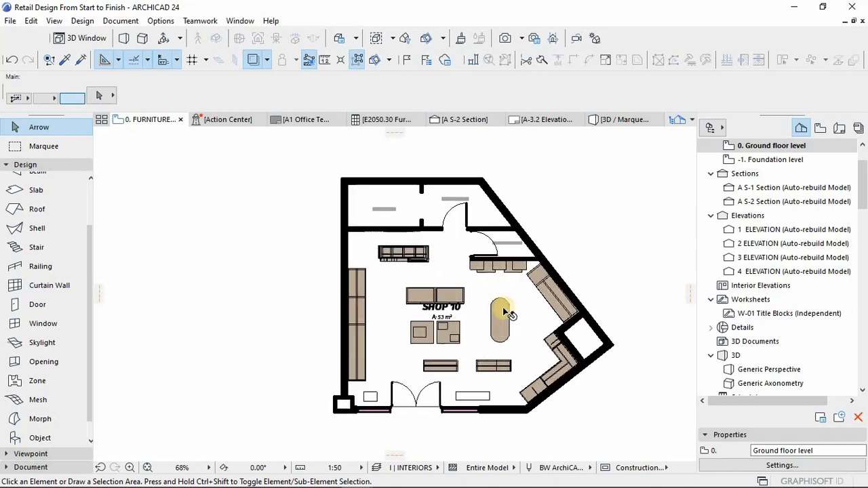
left_click(502, 307)
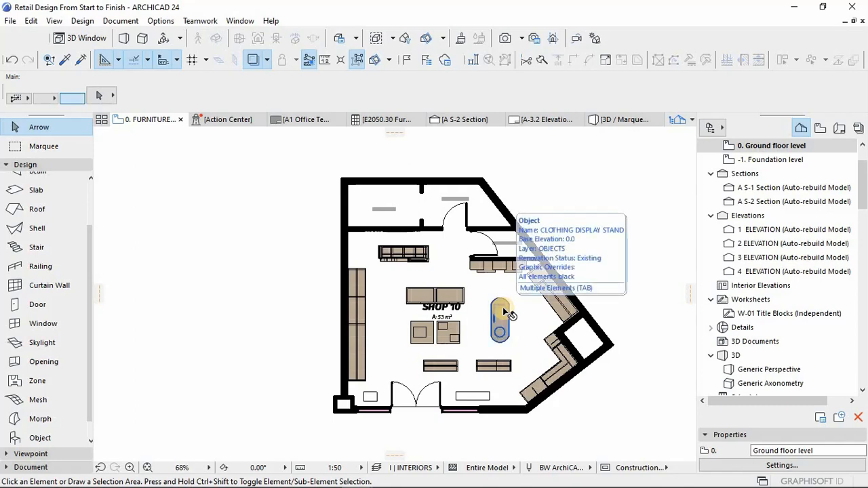
key("Escape")
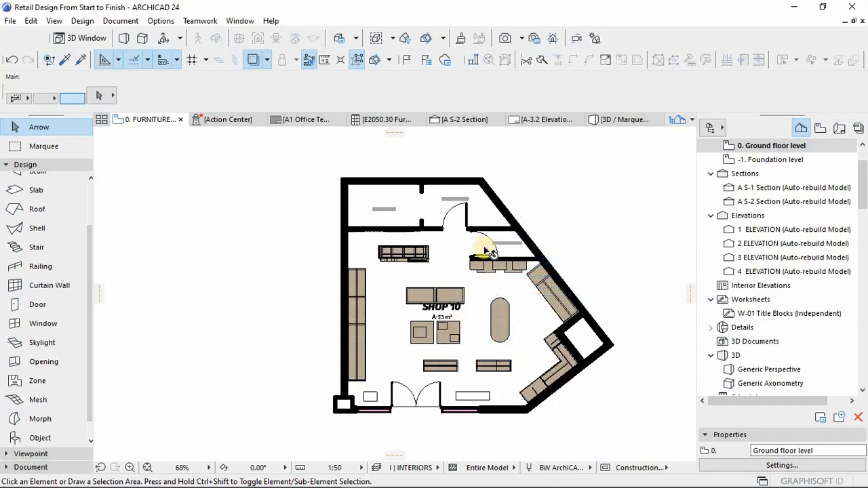
middle_click_drag(505, 283, 522, 265)
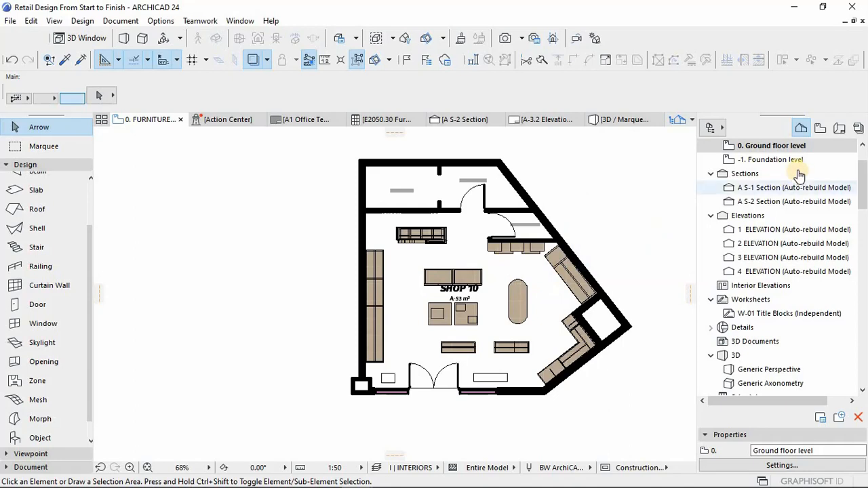
middle_click_drag(609, 233, 606, 242)
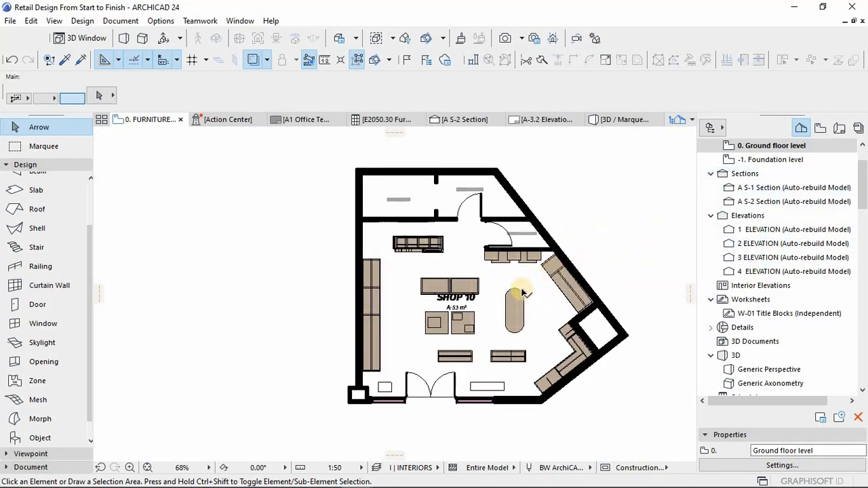
mouse_move(522, 293)
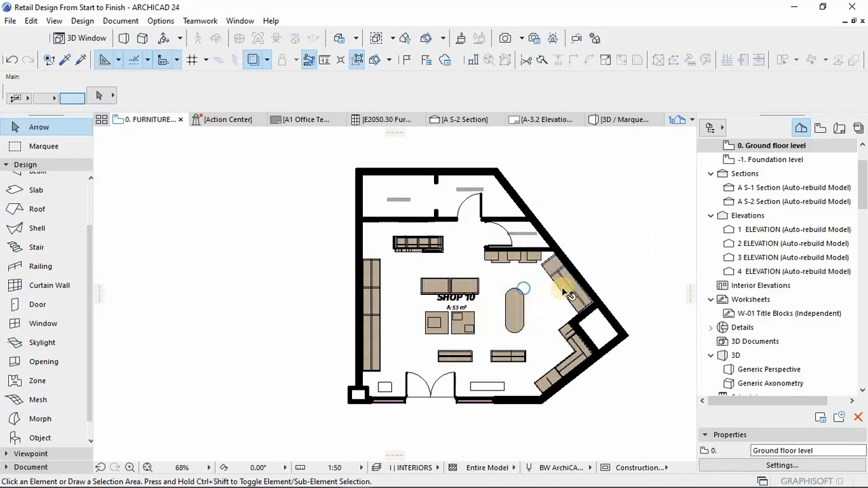
middle_click_drag(519, 269, 472, 260)
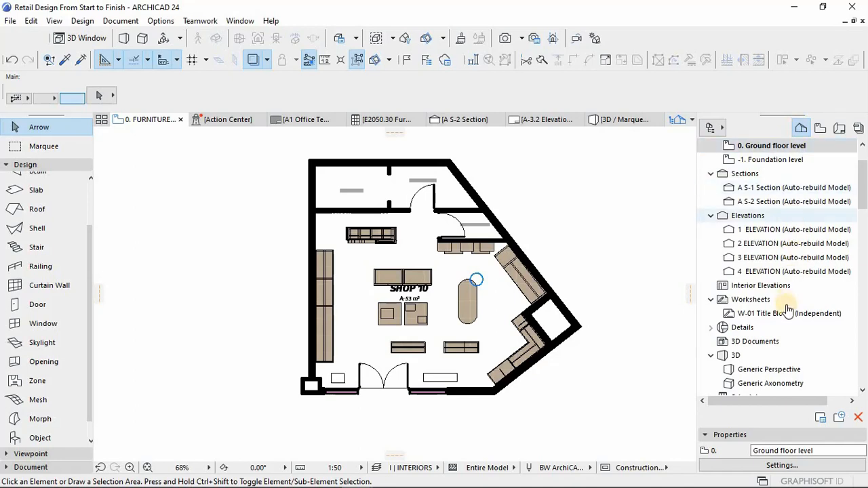
Step: Open the E2050.30 Furniture schedule from the project's element schedules
scroll(786, 298, "down", 4)
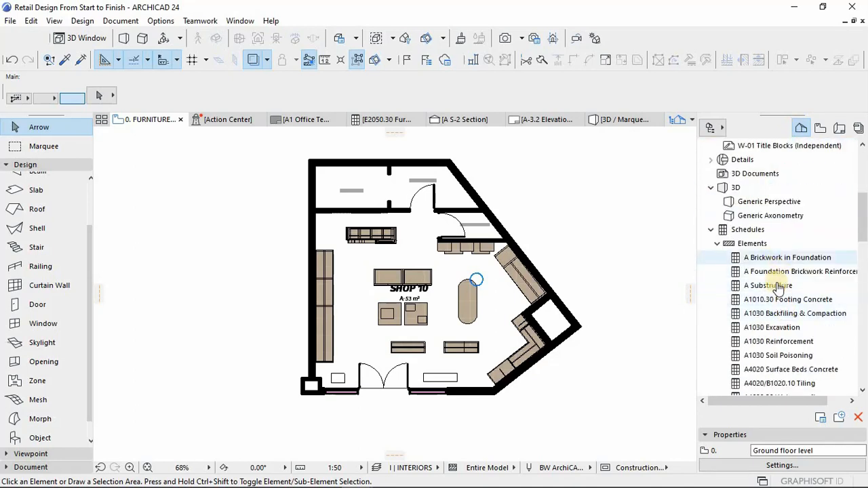
scroll(775, 298, "down", 2)
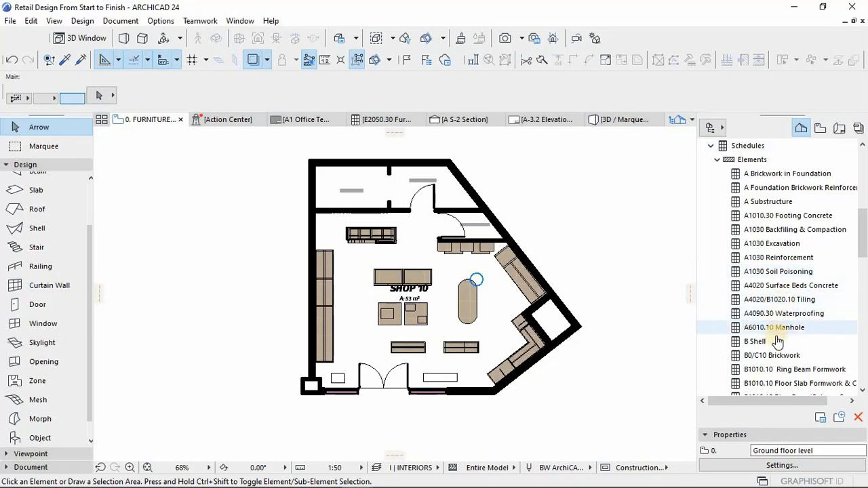
scroll(777, 341, "down", 2)
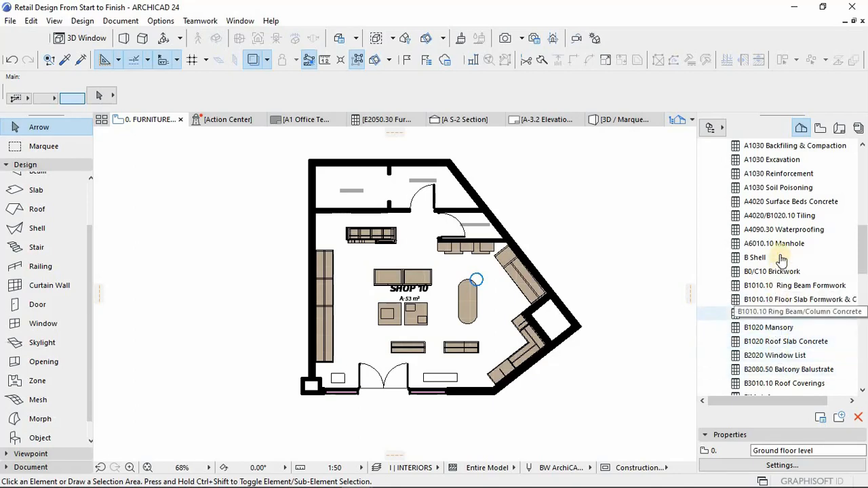
scroll(784, 305, "down", 1)
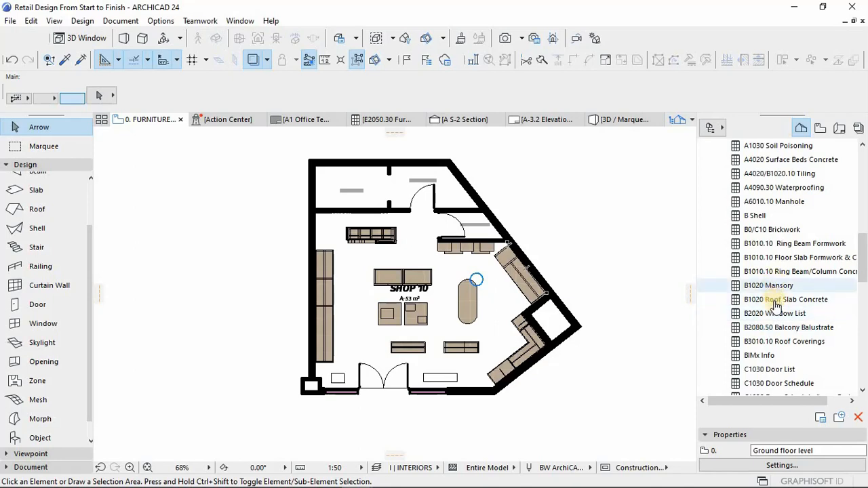
scroll(776, 304, "down", 3)
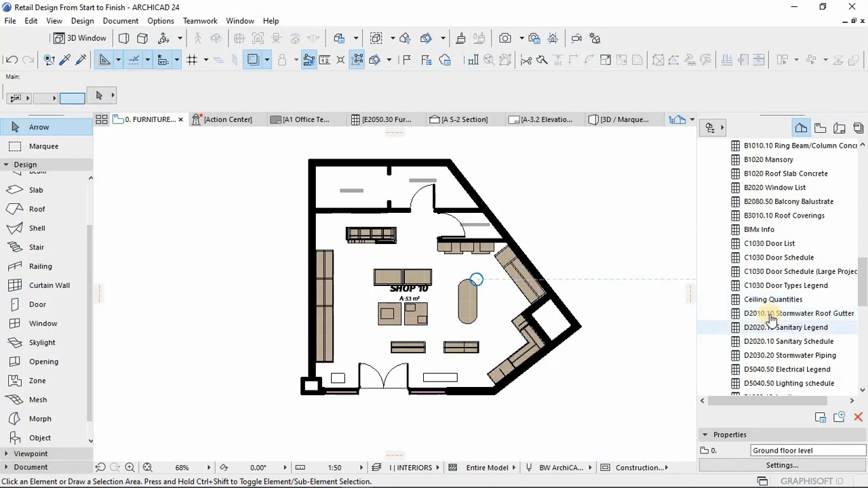
scroll(777, 320, "down", 1)
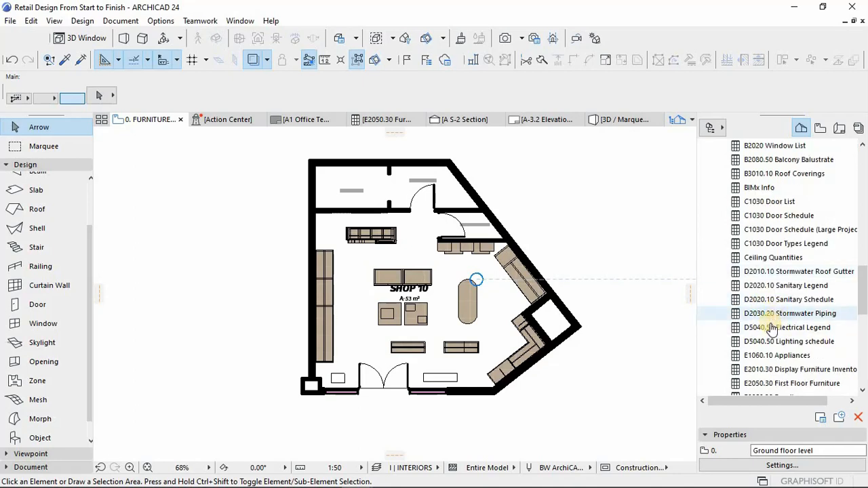
scroll(771, 327, "down", 1)
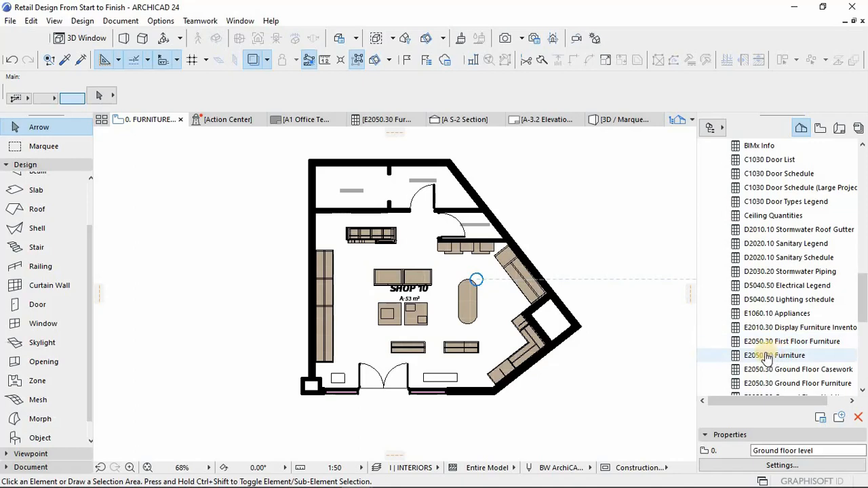
double_click(766, 358)
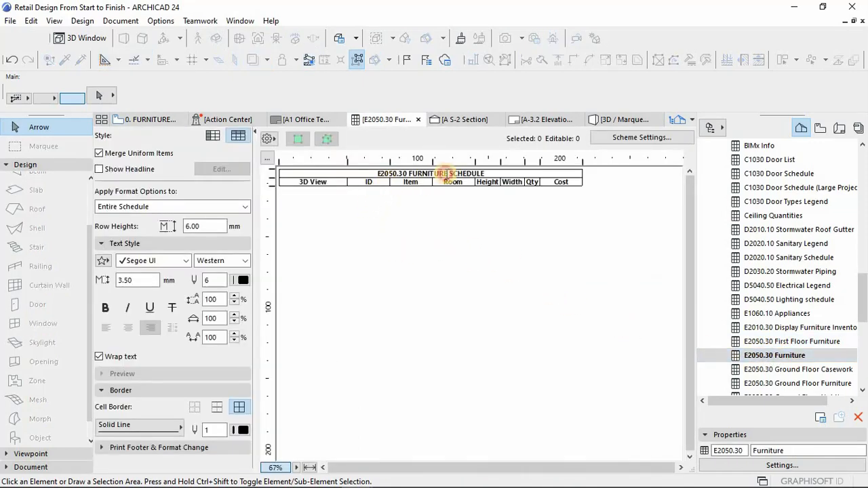
left_click(446, 175)
left_click(429, 223)
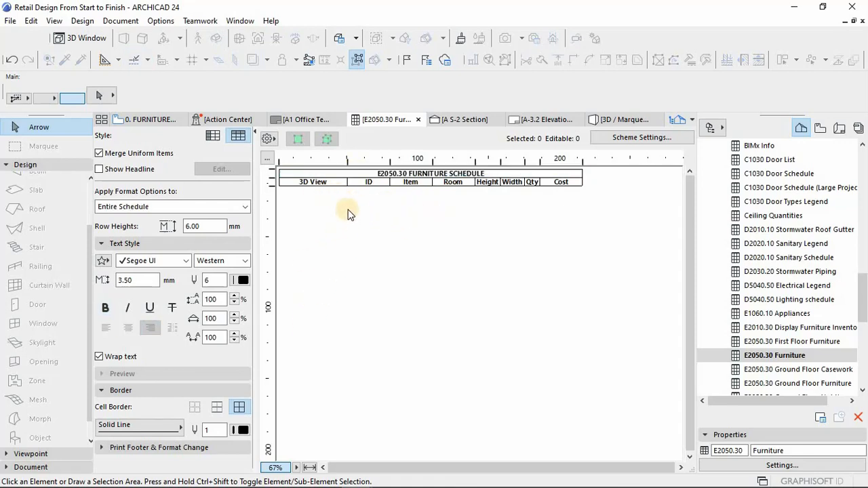
Step: Review the Uniformat classification criterion in the furniture schedule's scheme settings and cancel out of them
left_click(634, 140)
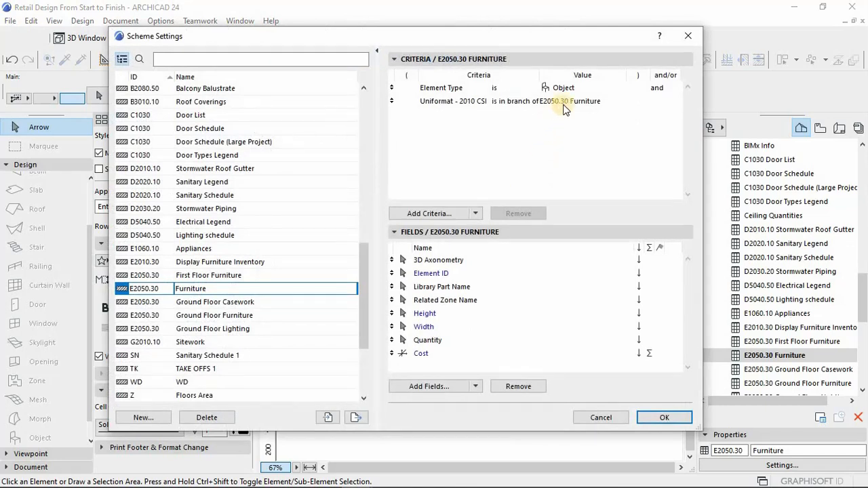
left_click(640, 102)
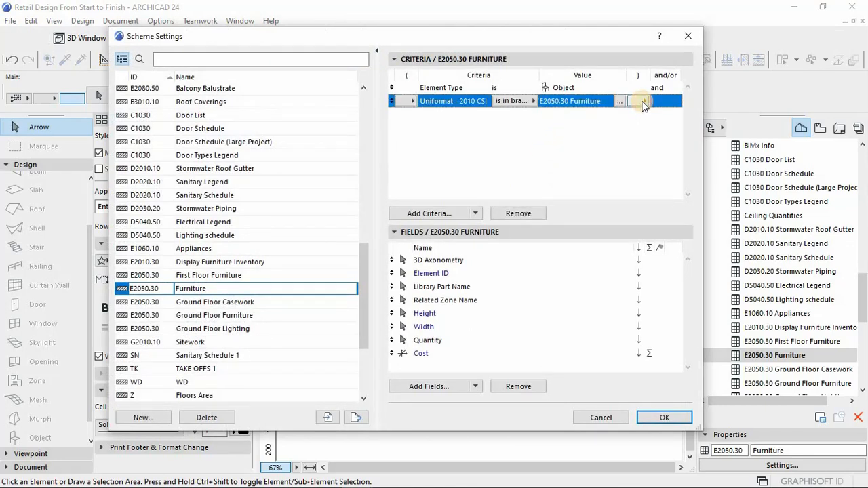
left_click(642, 102)
left_click(618, 101)
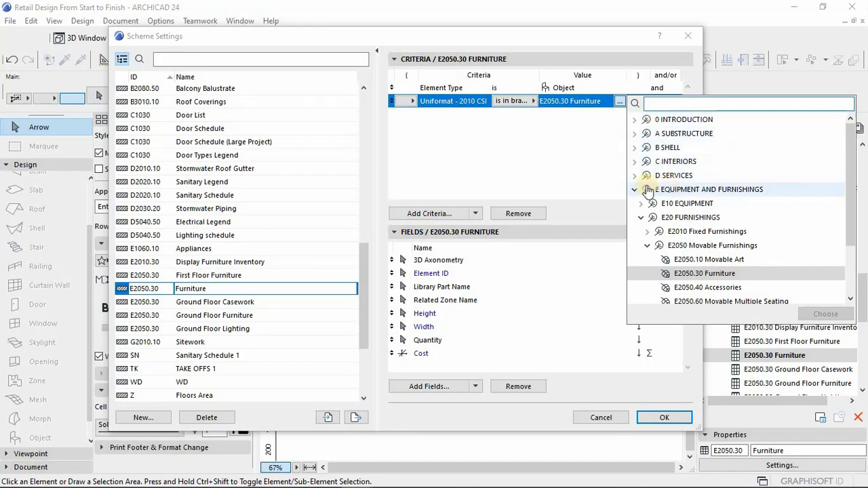
left_click(567, 161)
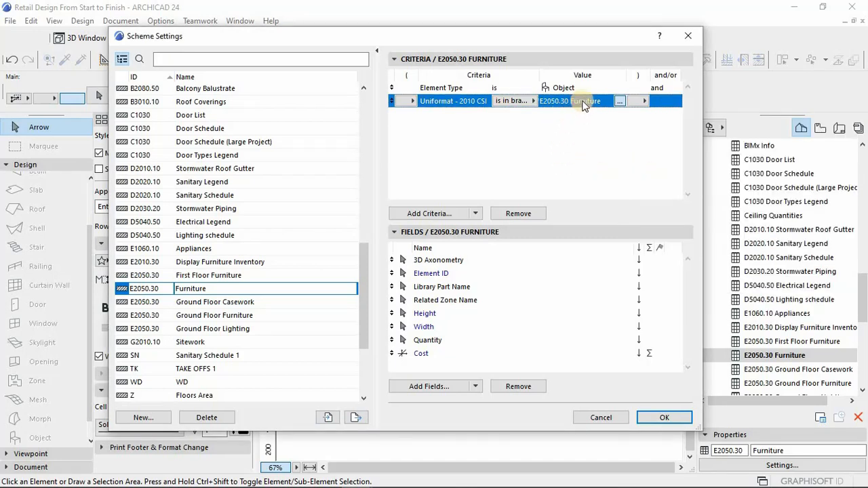
left_click(581, 141)
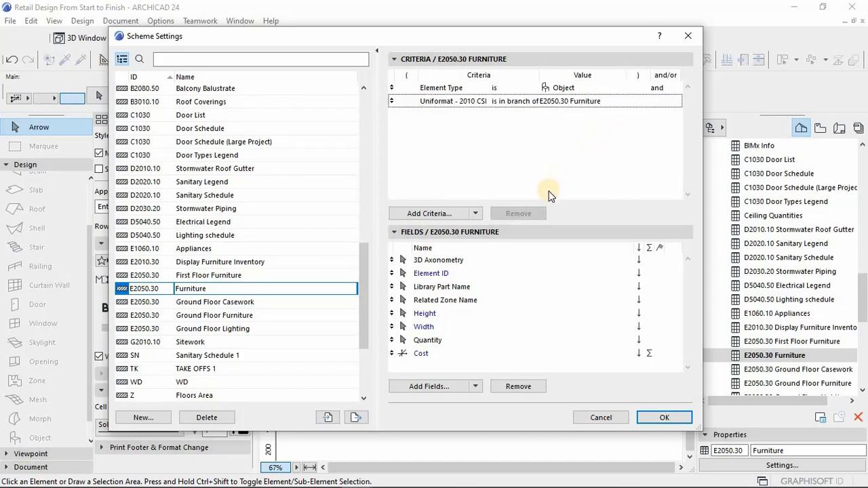
left_click(600, 417)
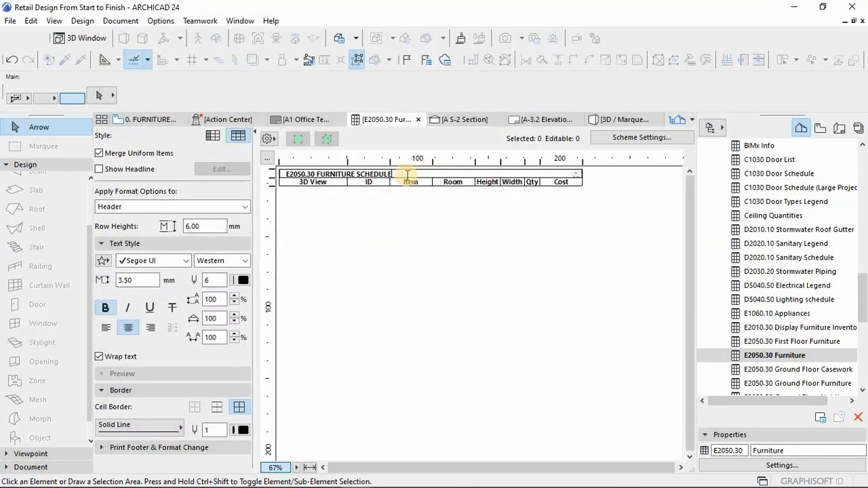
Step: Change the schedule's header title to E2050.30 FURNITURE DISPLAY SCHEDULE
key("BackSpace")
key("BackSpace")
key("BackSpace")
key("BackSpace")
key("BackSpace")
key("BackSpace")
key("BackSpace")
key("BackSpace")
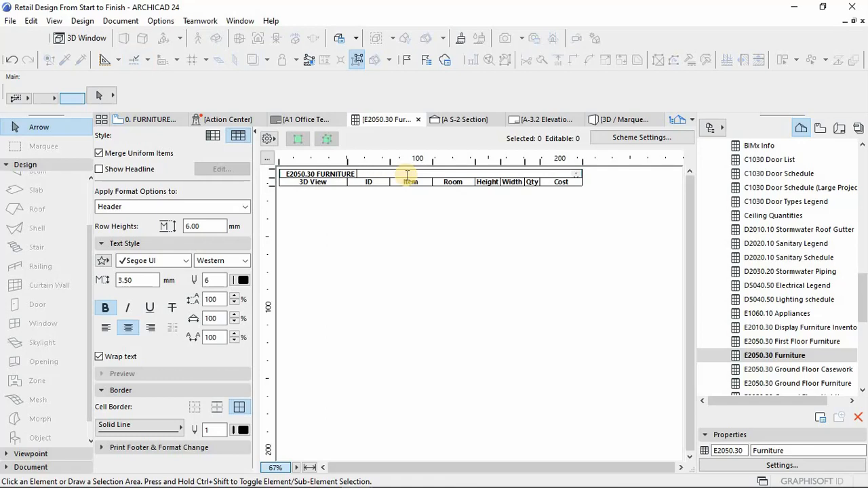
type("d")
key("BackSpace")
key("BackSpace")
key("BackSpace")
key("BackSpace")
type("DISPLAY")
key("BackSpace")
key("BackSpace")
key("BackSpace")
key("BackSpace")
type("SCHEDULE")
key("BackSpace")
key("BackSpace")
key("BackSpace")
type("EDULE")
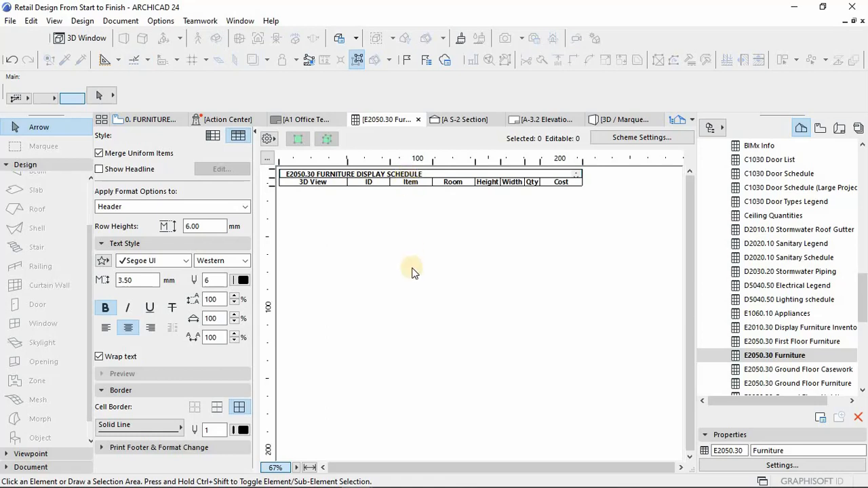
left_click(494, 255)
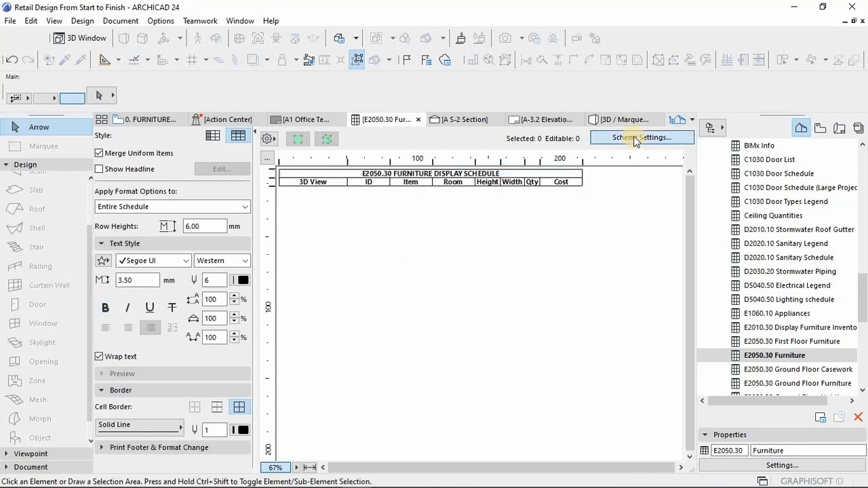
Step: Set the scheme's Uniformat - 2010 CSI criterion to the branch E EQUIPMENT AND FURNISHINGS and apply it to the schedule
left_click(641, 136)
left_click(585, 100)
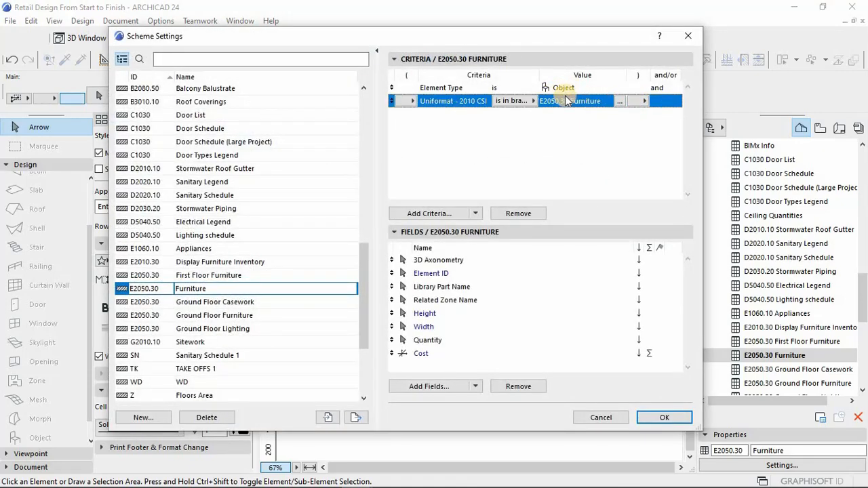
left_click(619, 101)
left_click(591, 127)
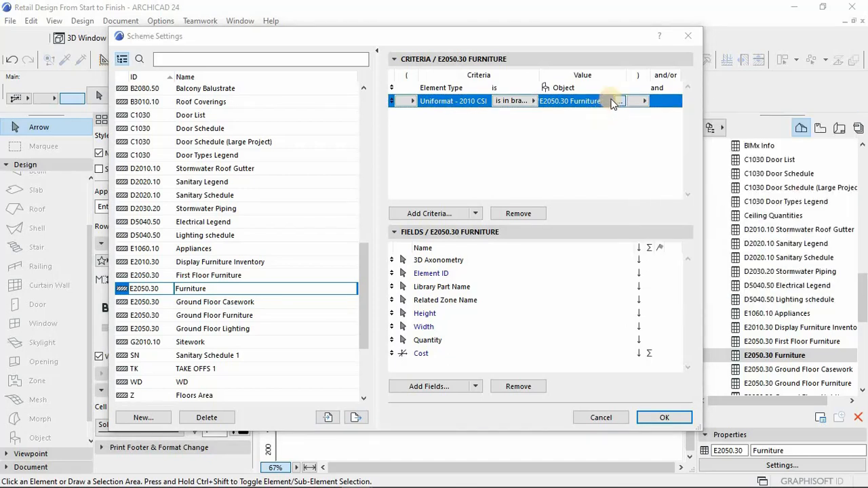
left_click(617, 102)
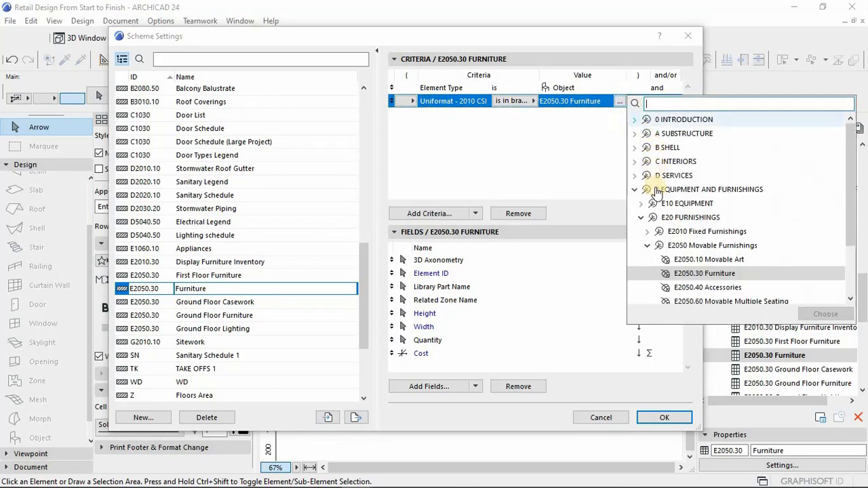
left_click(686, 191)
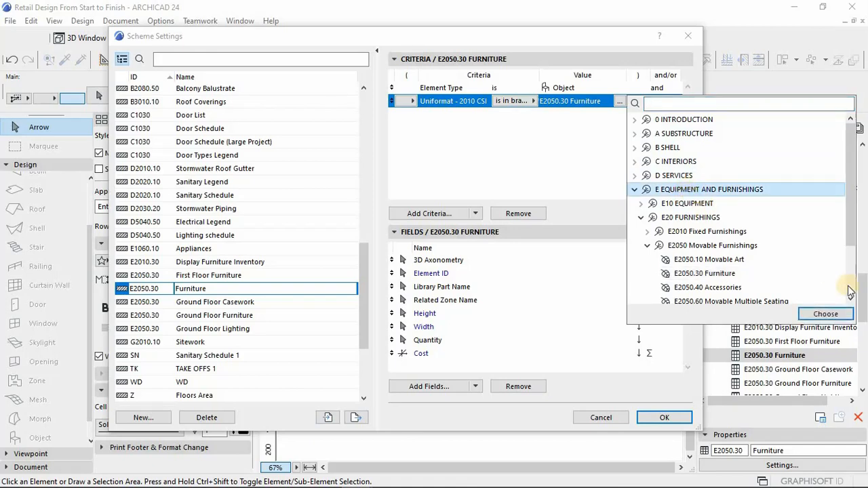
left_click(825, 314)
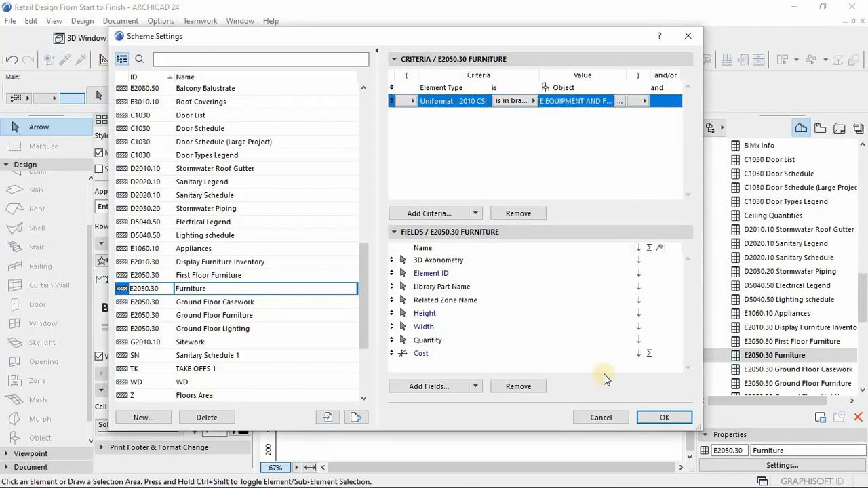
left_click(655, 419)
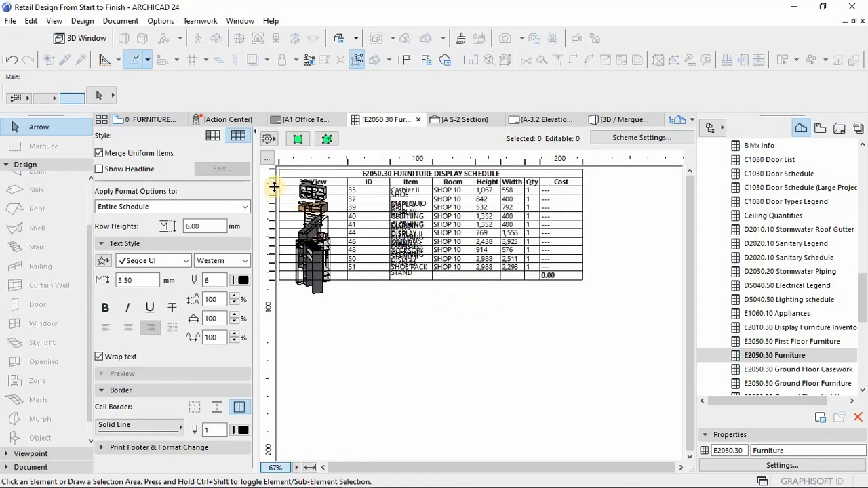
Step: Enlarge the furniture schedule's row heights so the 3D views and wrapped item names fit, from the header down to SHOE RACK
left_click_drag(272, 184, 272, 189)
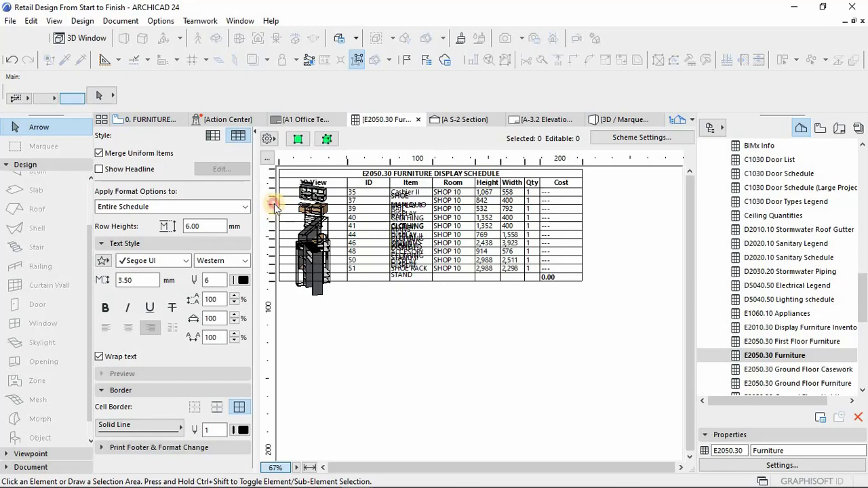
left_click_drag(274, 205, 276, 349)
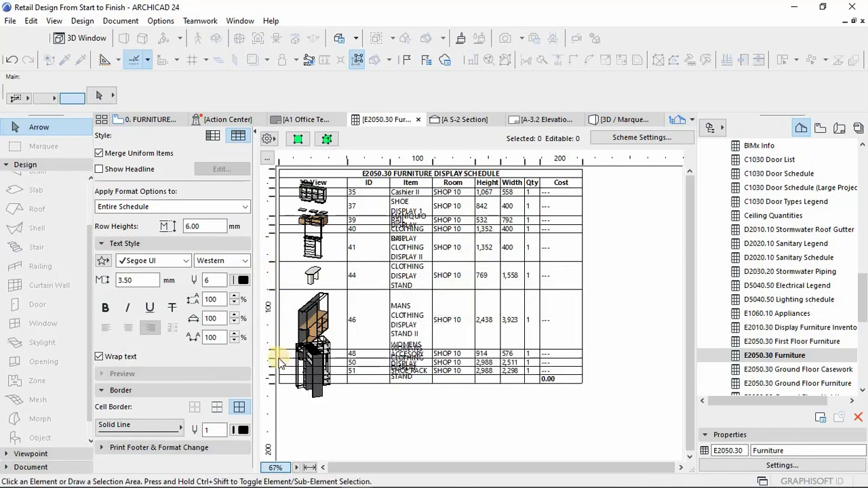
double_click(273, 367)
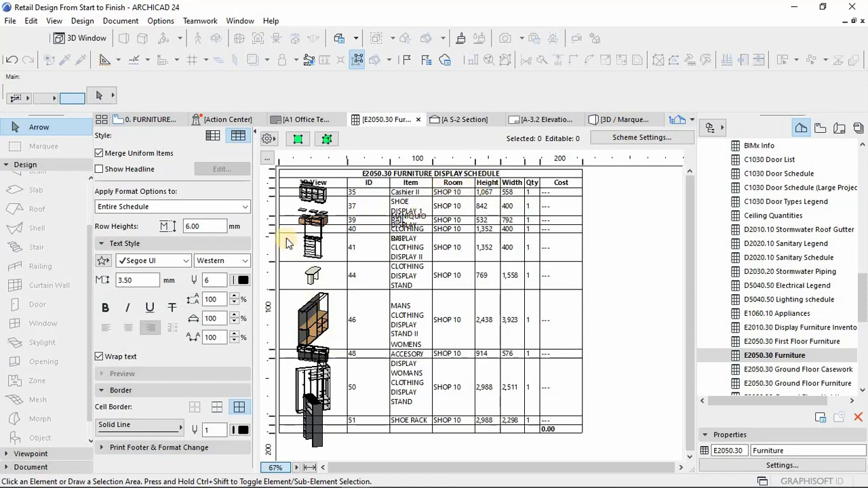
left_click_drag(270, 212, 271, 211)
double_click(273, 197)
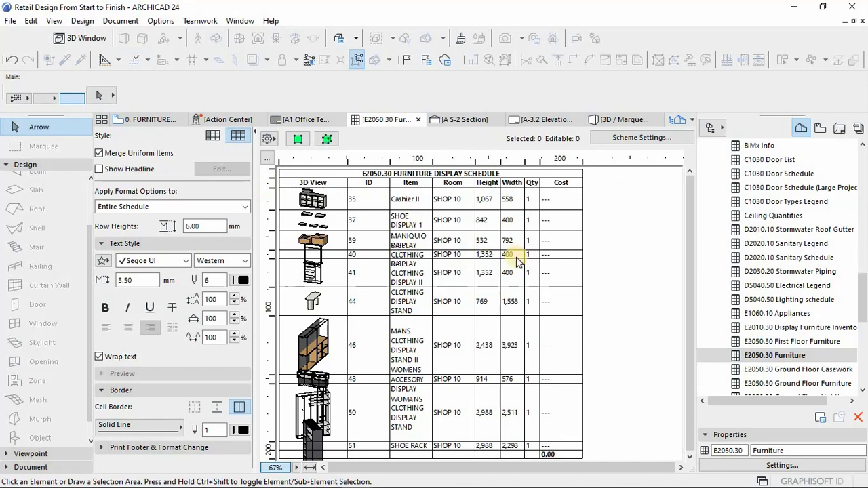
double_click(271, 384)
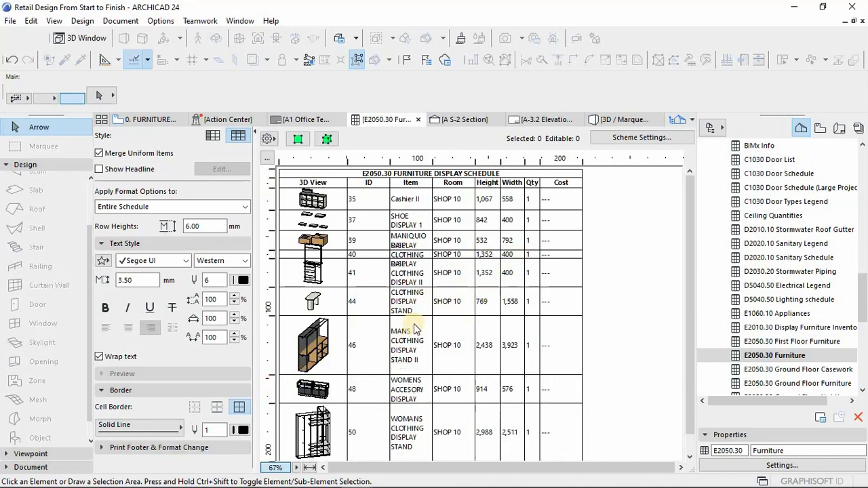
scroll(624, 332, "down", 1)
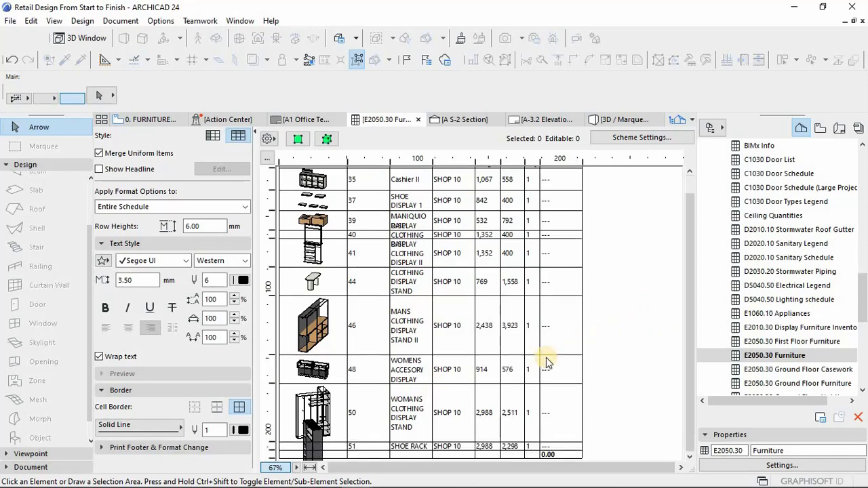
double_click(273, 453)
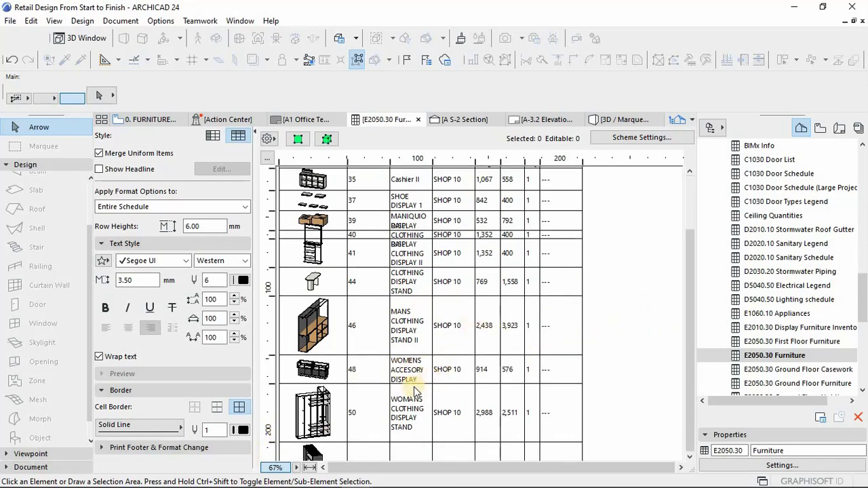
scroll(407, 400, "down", 3)
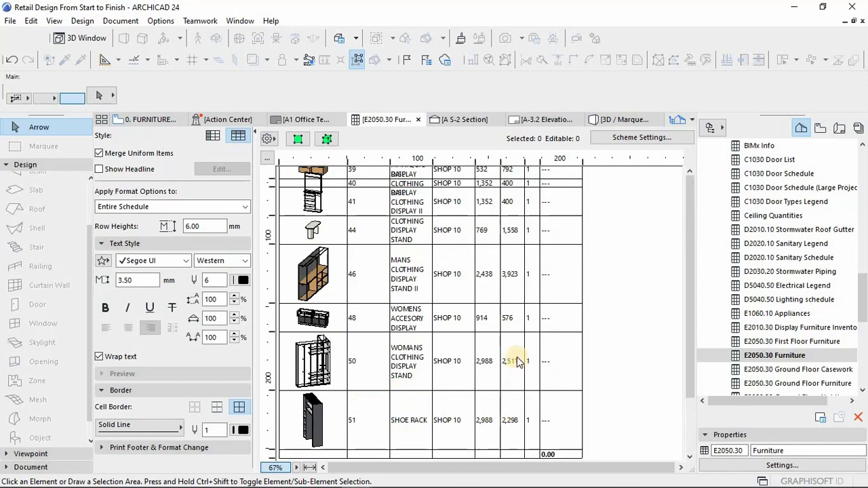
Step: Remove the Related Zone Name, Cost and Quantity fields from the furniture schedule's scheme and apply the change
scroll(495, 257, "up", 4)
left_click(644, 139)
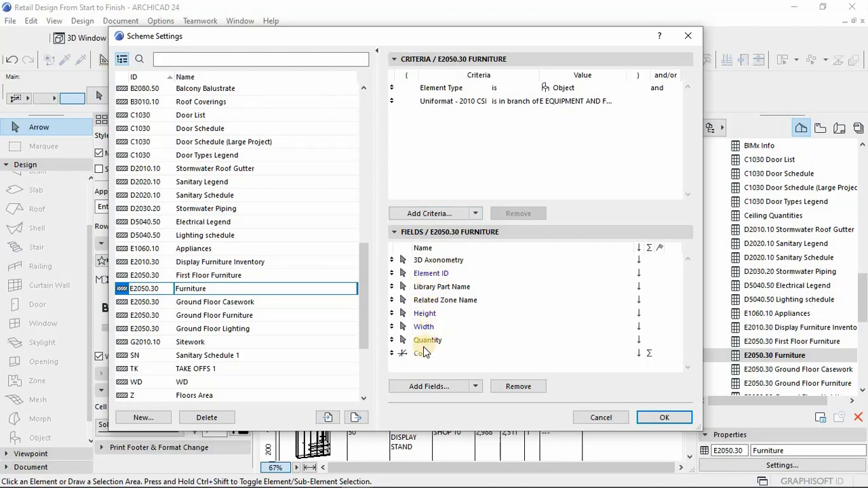
left_click(446, 303)
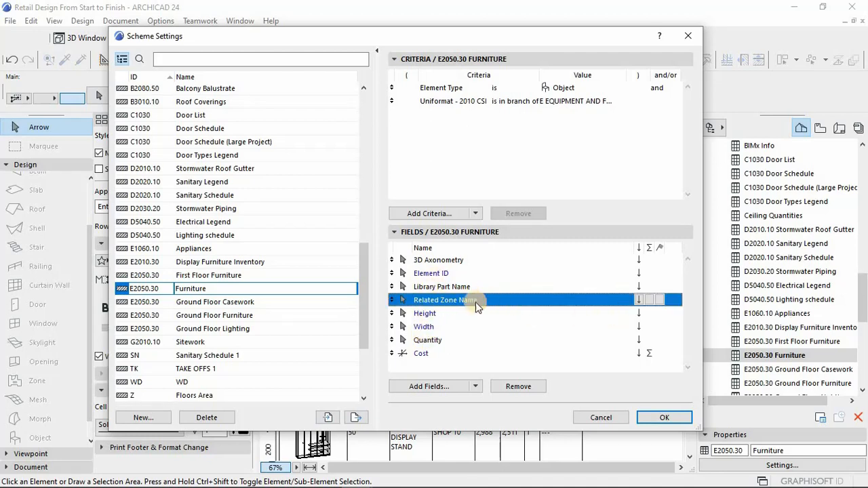
left_click(528, 389)
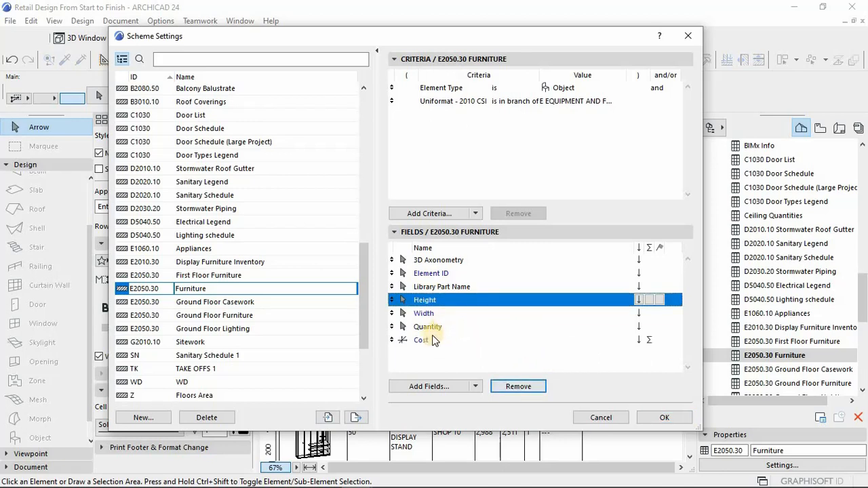
left_click(421, 341)
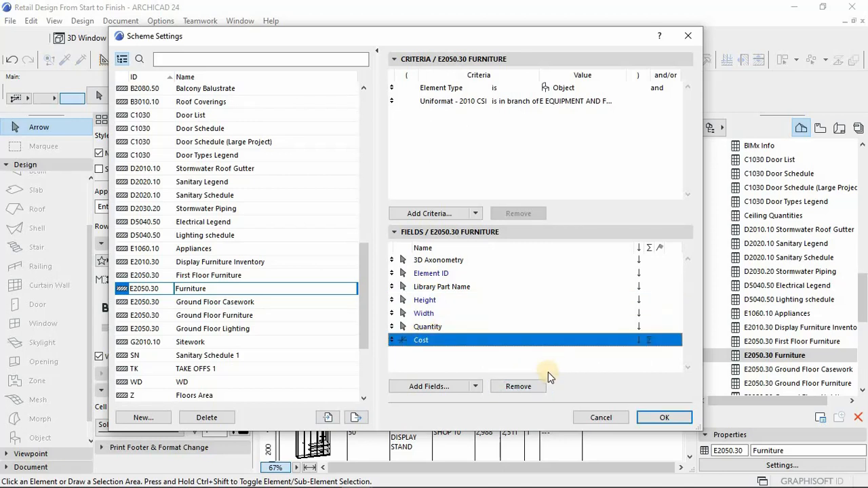
left_click(528, 385)
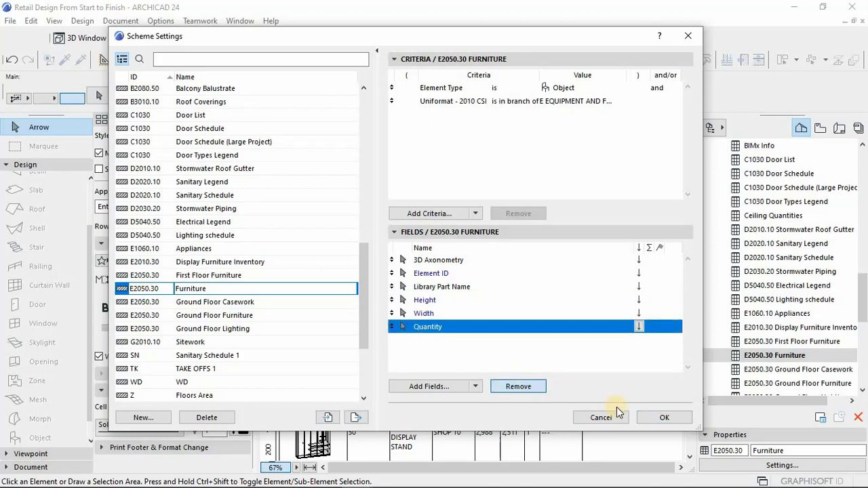
left_click(525, 385)
left_click(661, 417)
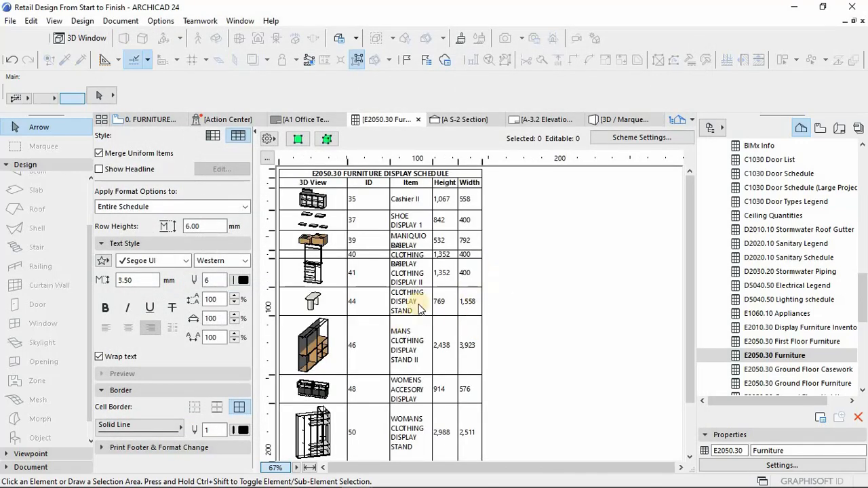
scroll(505, 336, "down", 3)
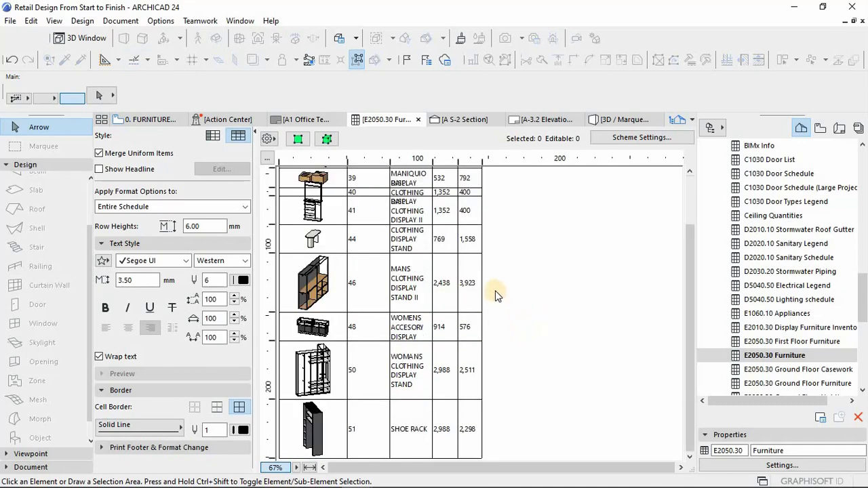
Step: Return to the ground floor furniture plan and examine the display furniture layout of Shop 10
key("F2")
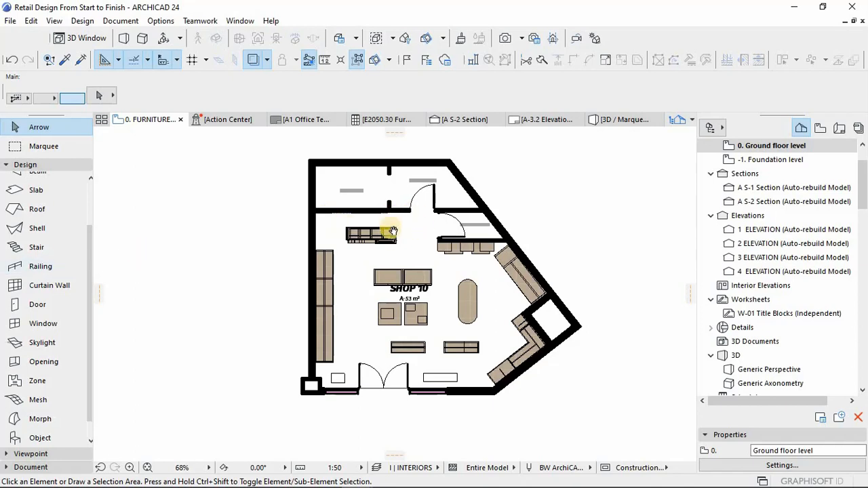
middle_click_drag(288, 184, 288, 202)
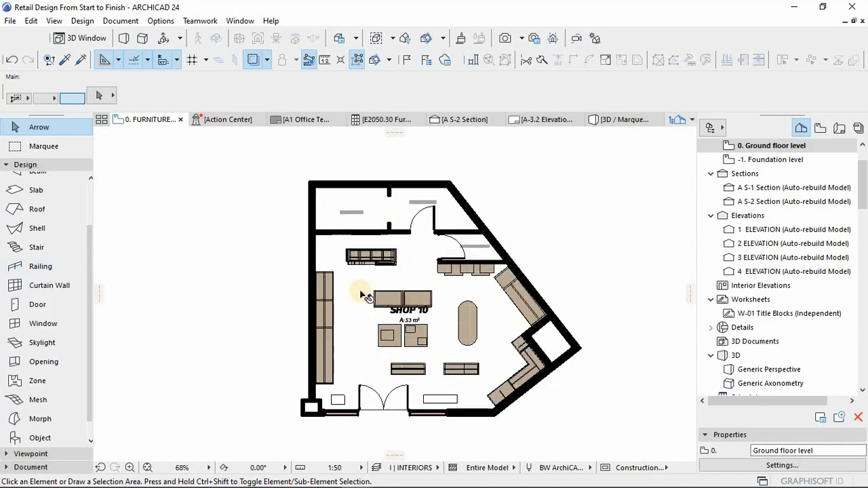
scroll(380, 288, "down", 3)
scroll(434, 259, "down", 1)
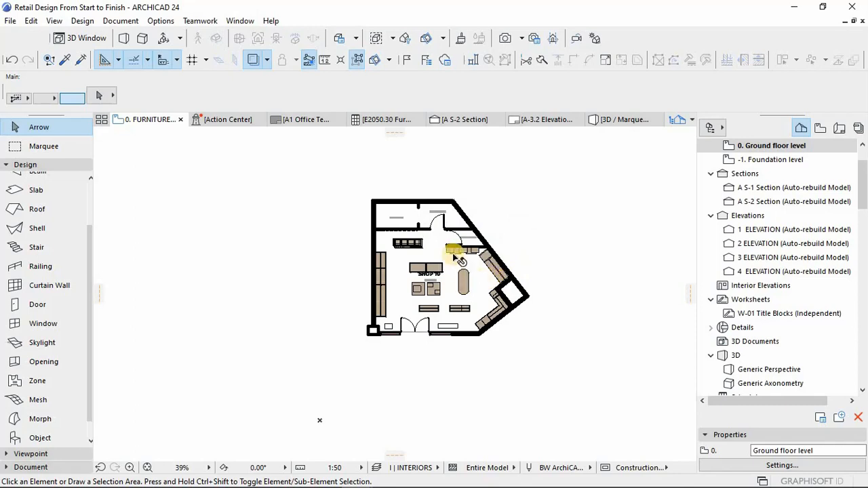
scroll(460, 269, "up", 5)
scroll(444, 284, "up", 1)
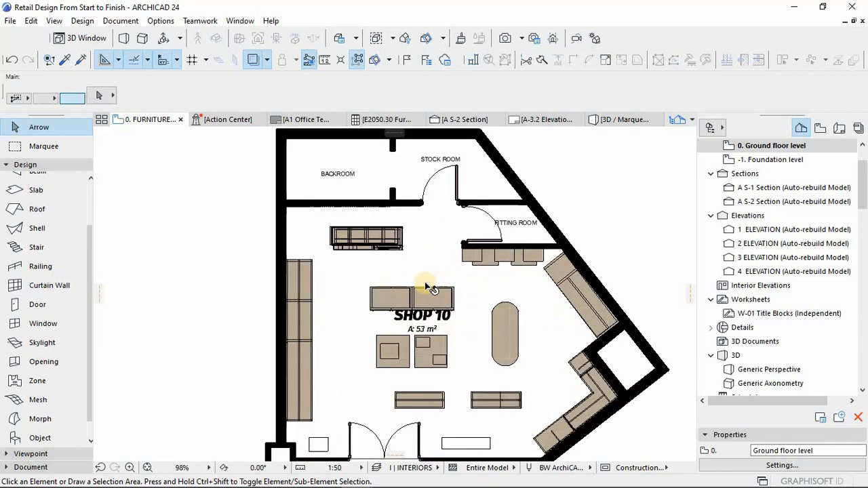